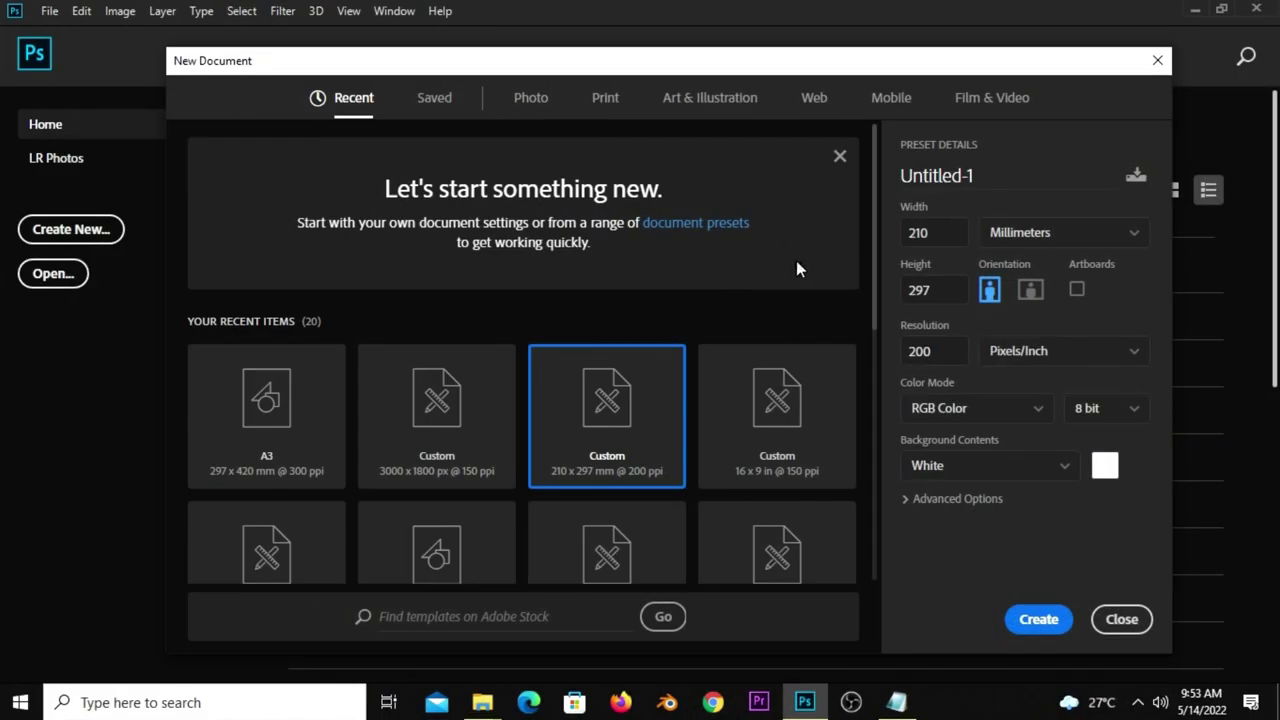
# - Create a white 210 × 297 mm portrait document at 200 pixels/inch
pyautogui.click(949, 239)
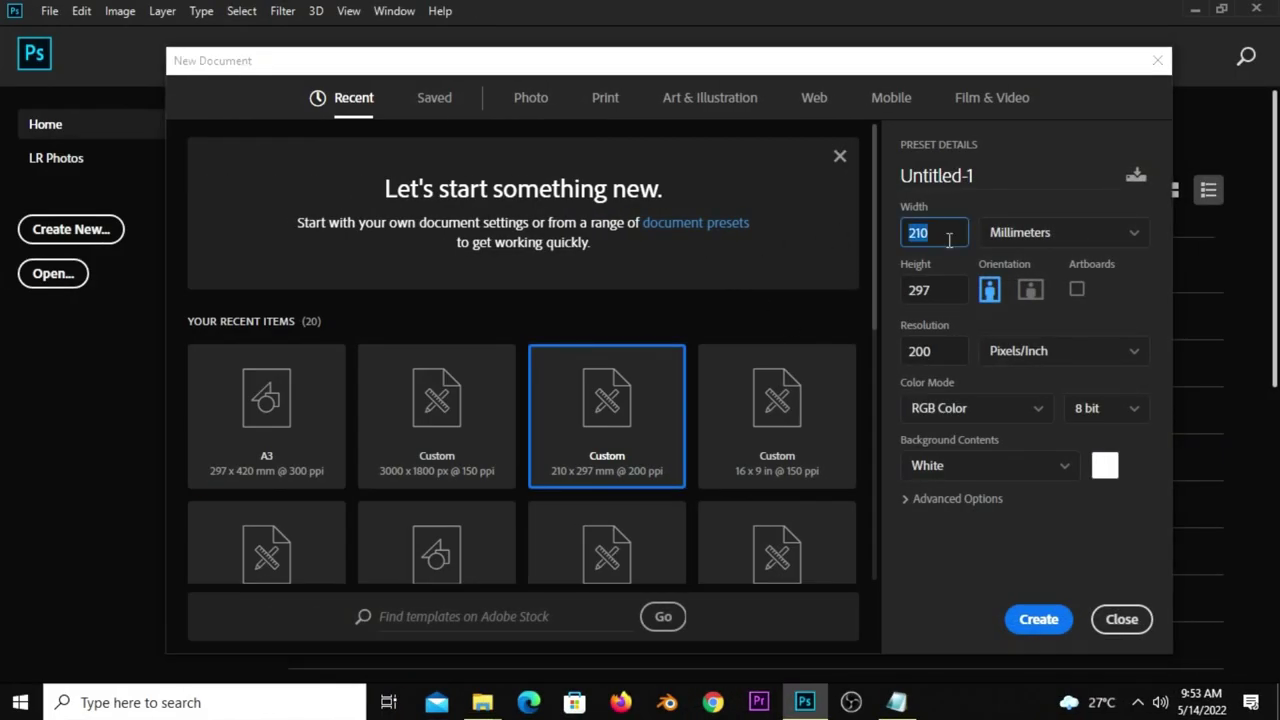
pyautogui.click(949, 291)
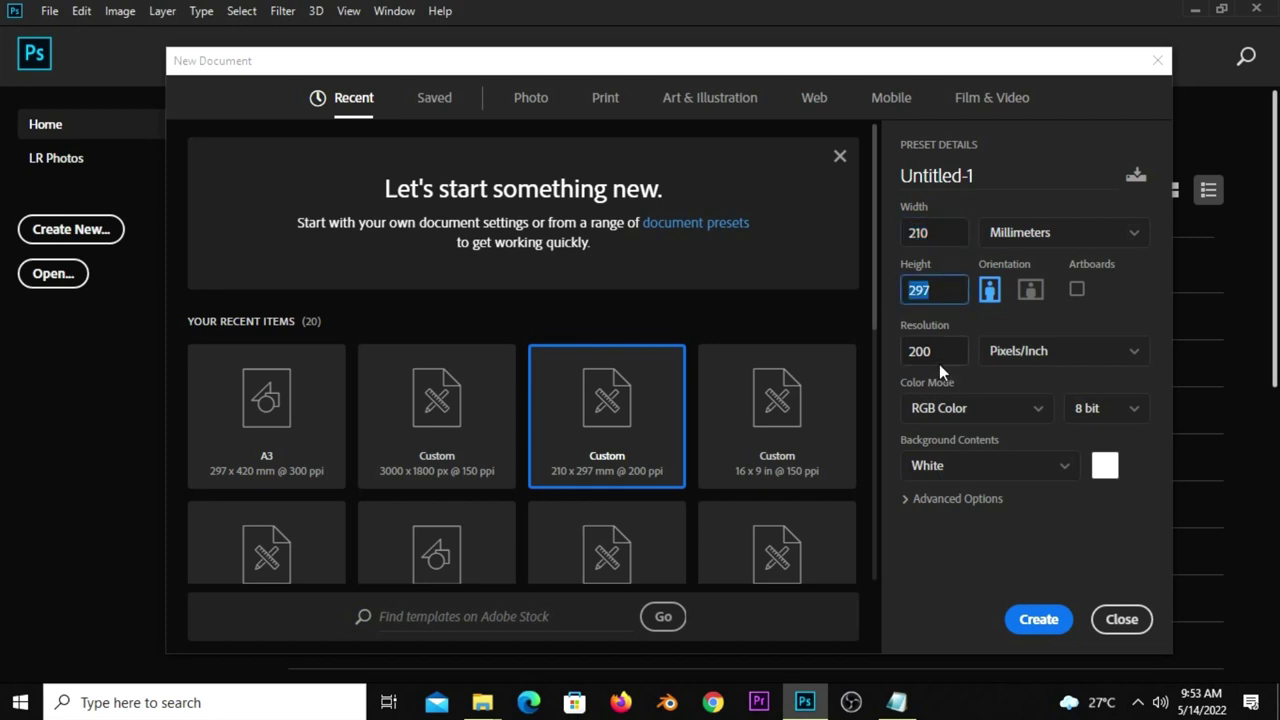
pyautogui.press('Tab')
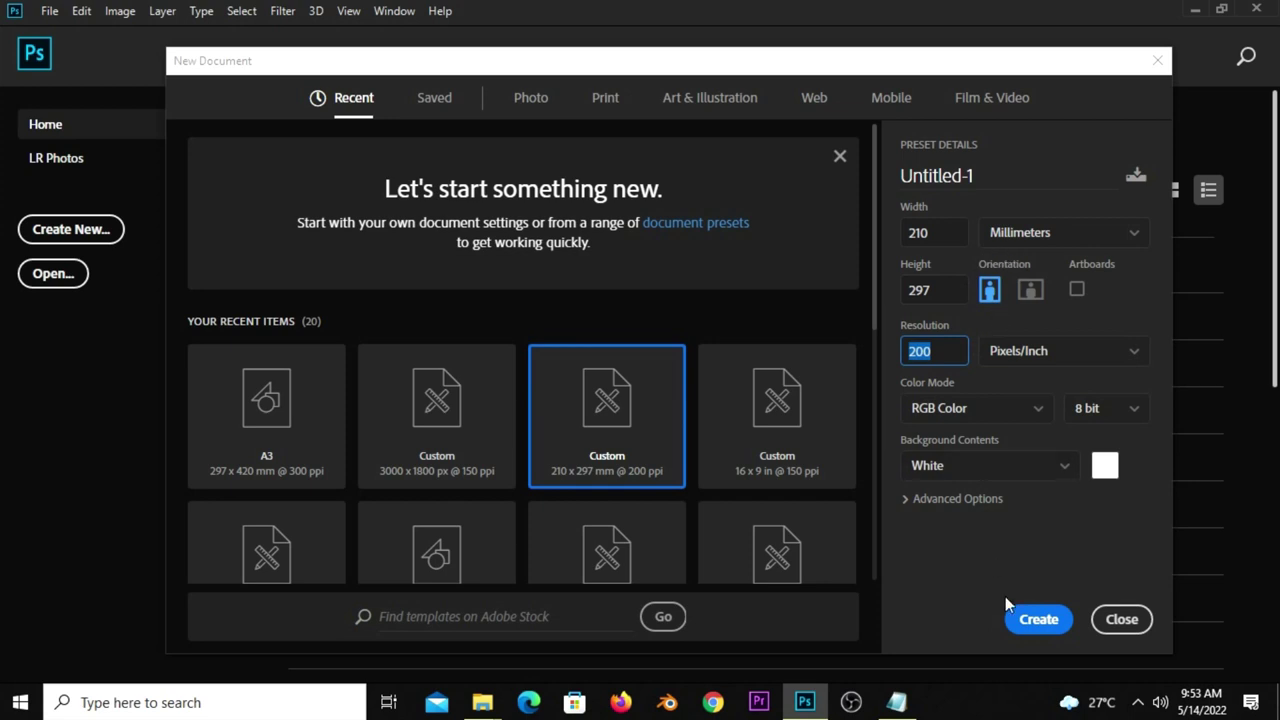
pyautogui.click(1048, 628)
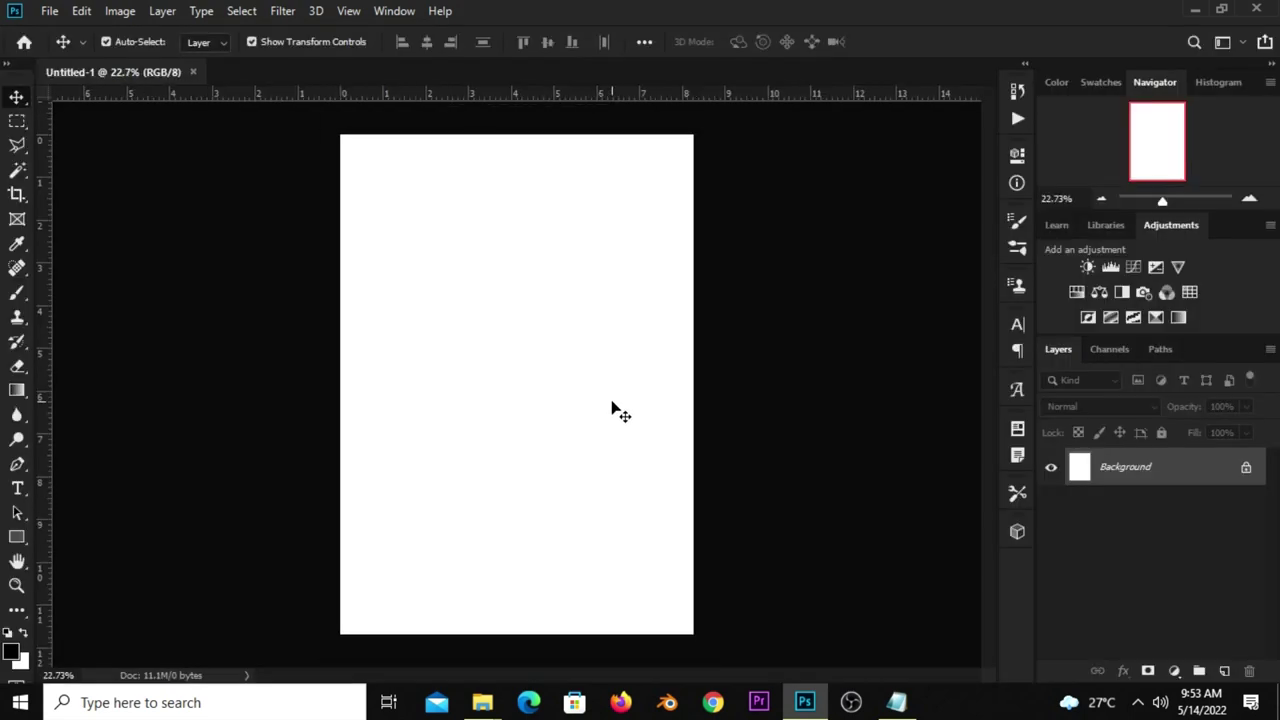
# - Add a light teal Solid Color fill layer with hex 85c8d0
pyautogui.hotkey('ctrl', '+')
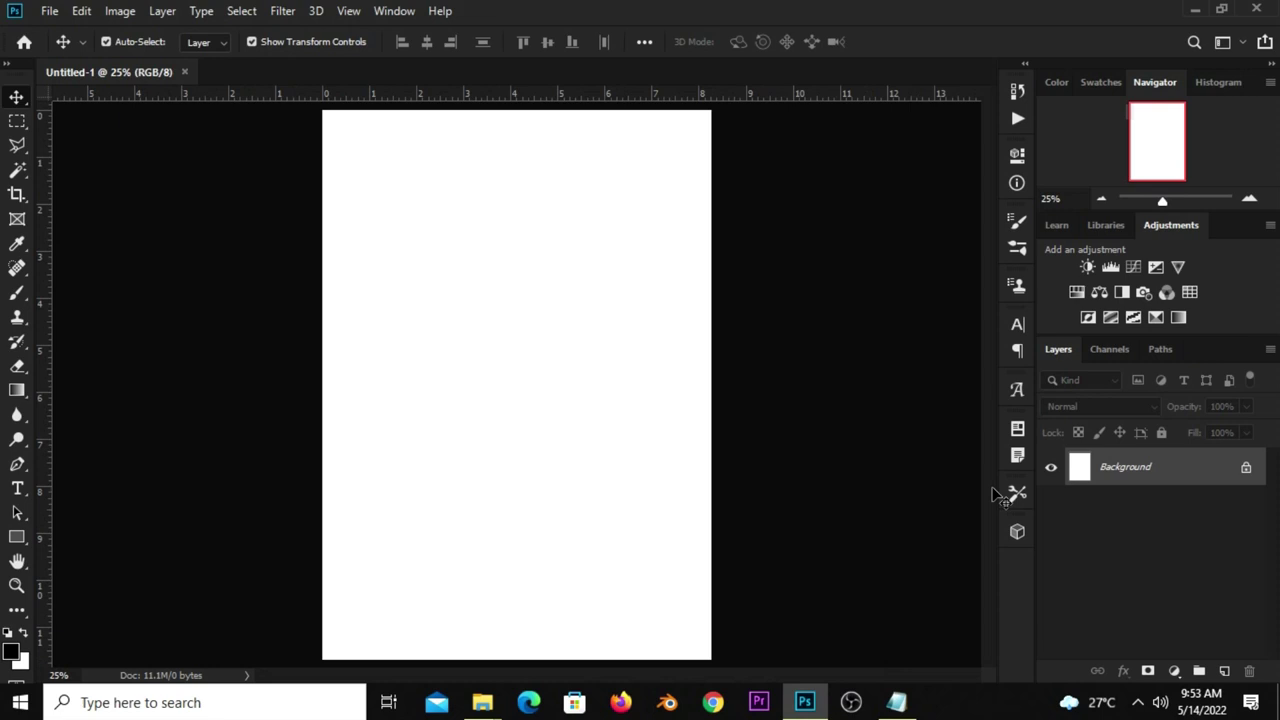
pyautogui.click(1175, 671)
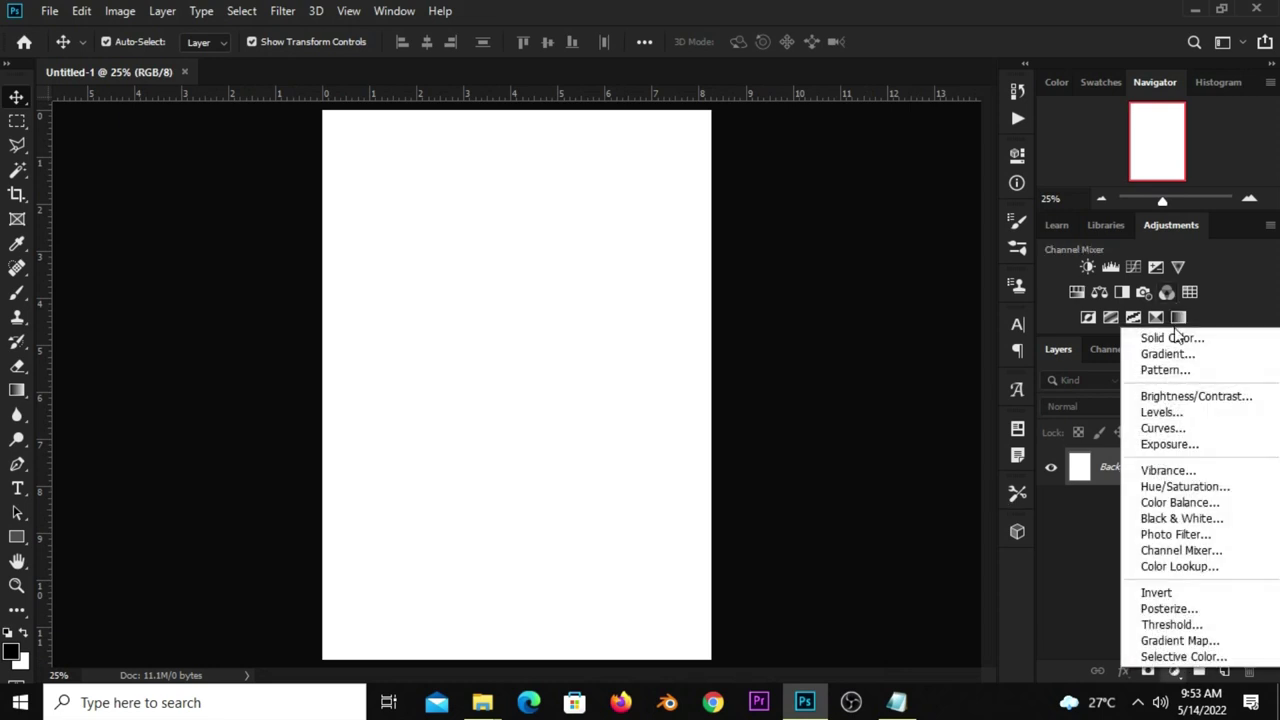
pyautogui.click(1158, 338)
pyautogui.click(896, 702)
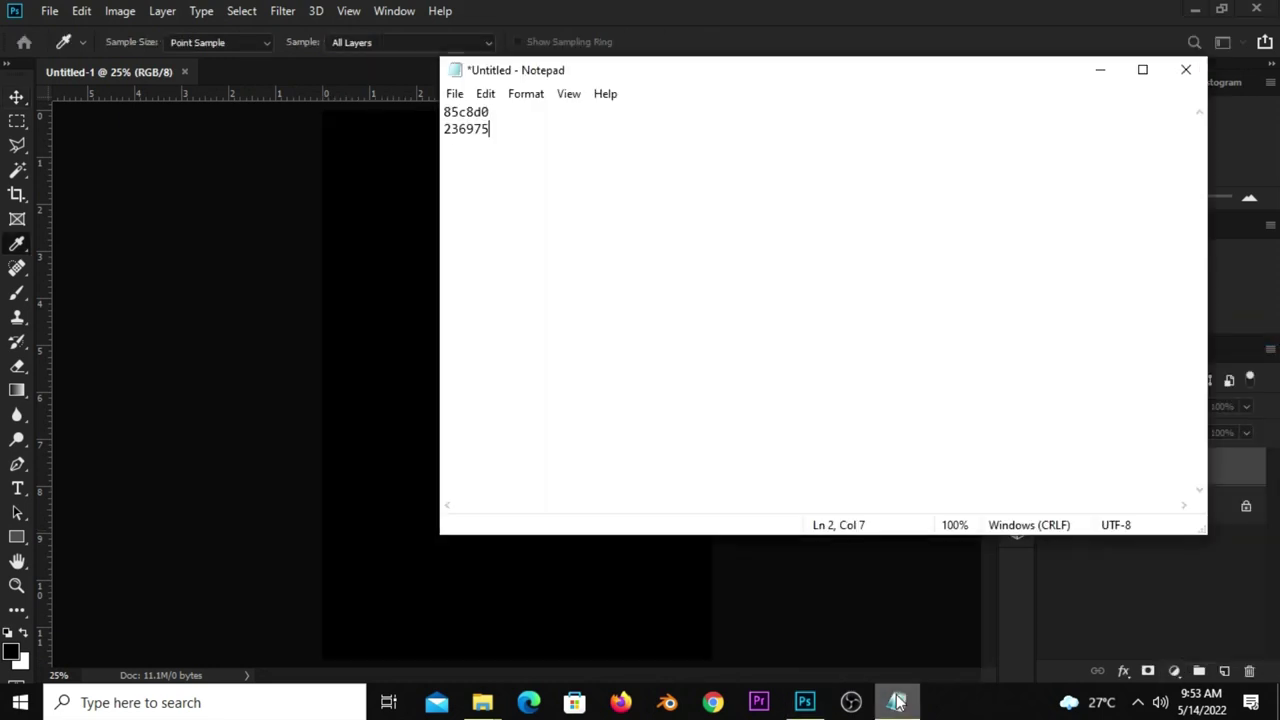
pyautogui.doubleClick(520, 119)
pyautogui.rightClick(482, 119)
pyautogui.click(526, 177)
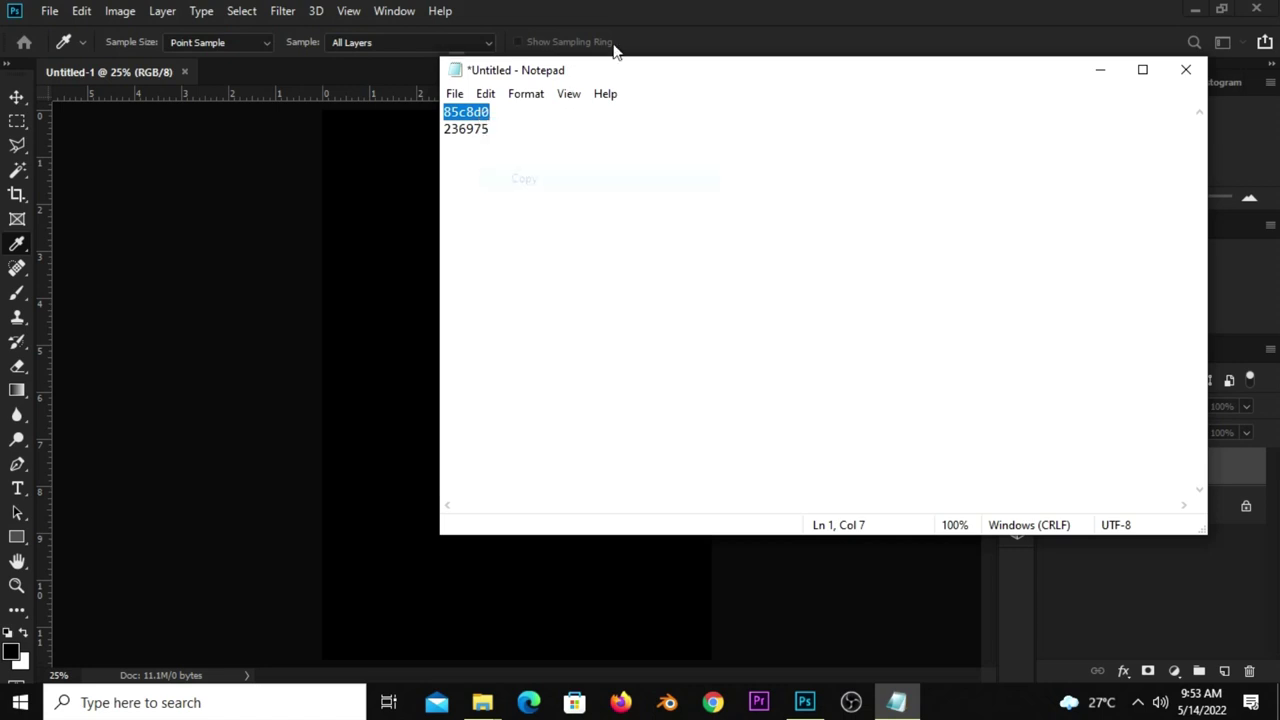
pyautogui.click(614, 48)
pyautogui.rightClick(988, 447)
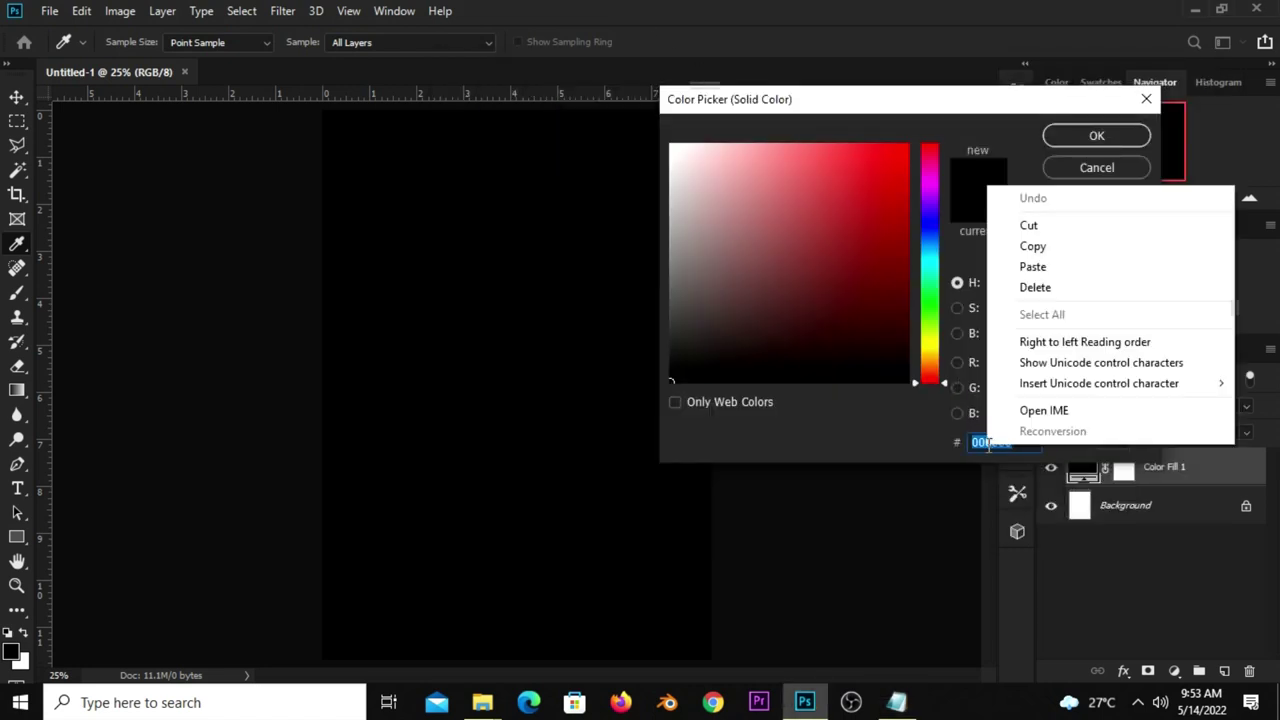
pyautogui.click(1029, 266)
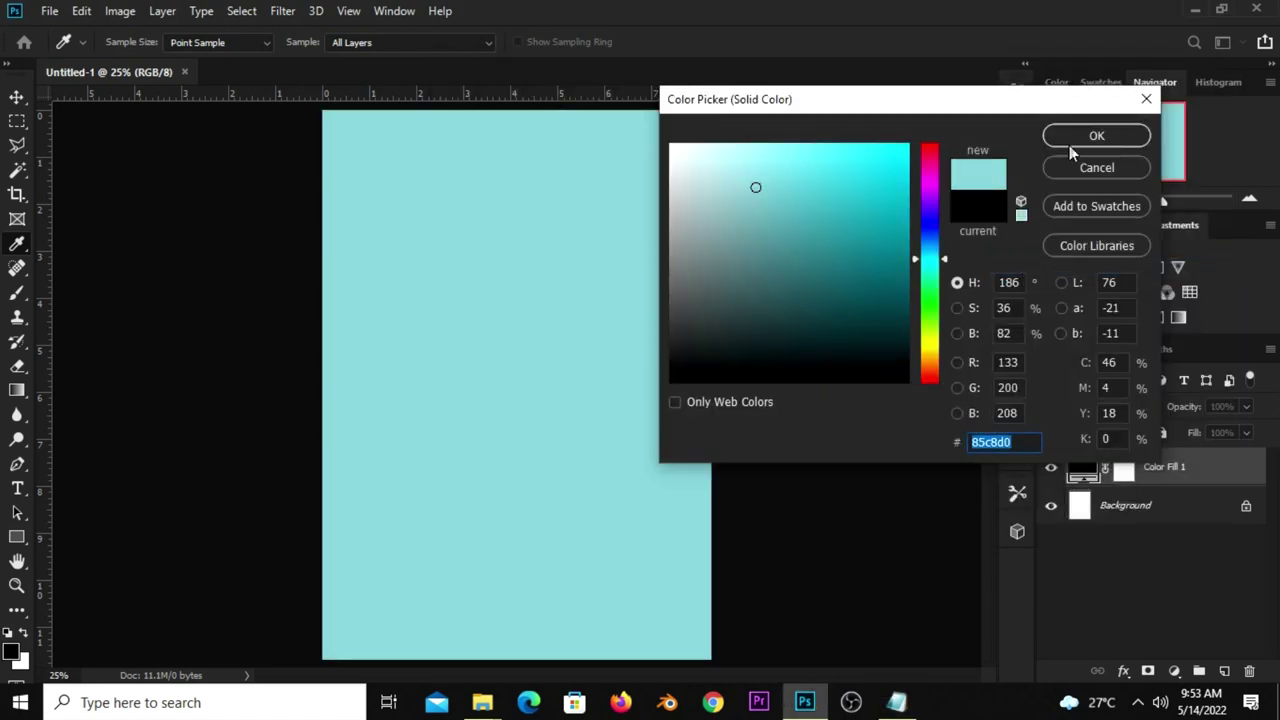
pyautogui.click(1075, 137)
# - Add a second, darker teal Solid Color fill layer with hex 236975
pyautogui.click(1174, 671)
pyautogui.click(1180, 340)
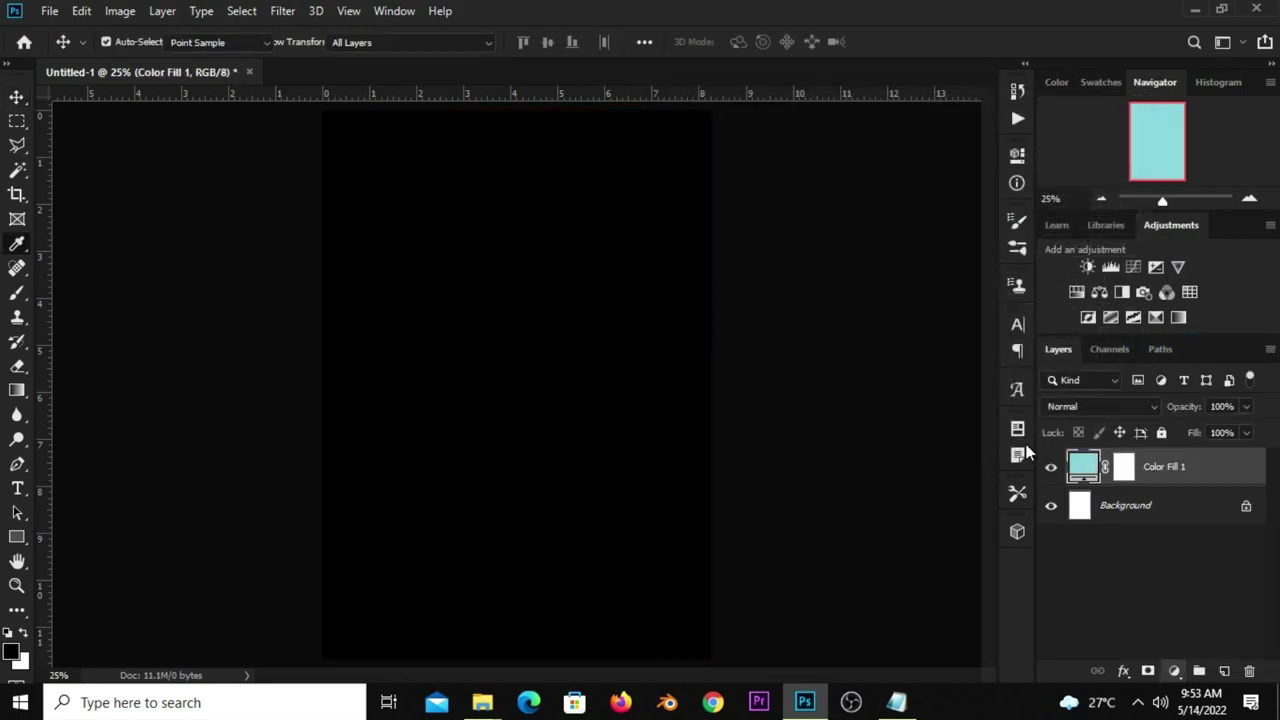
pyautogui.click(896, 702)
pyautogui.doubleClick(522, 128)
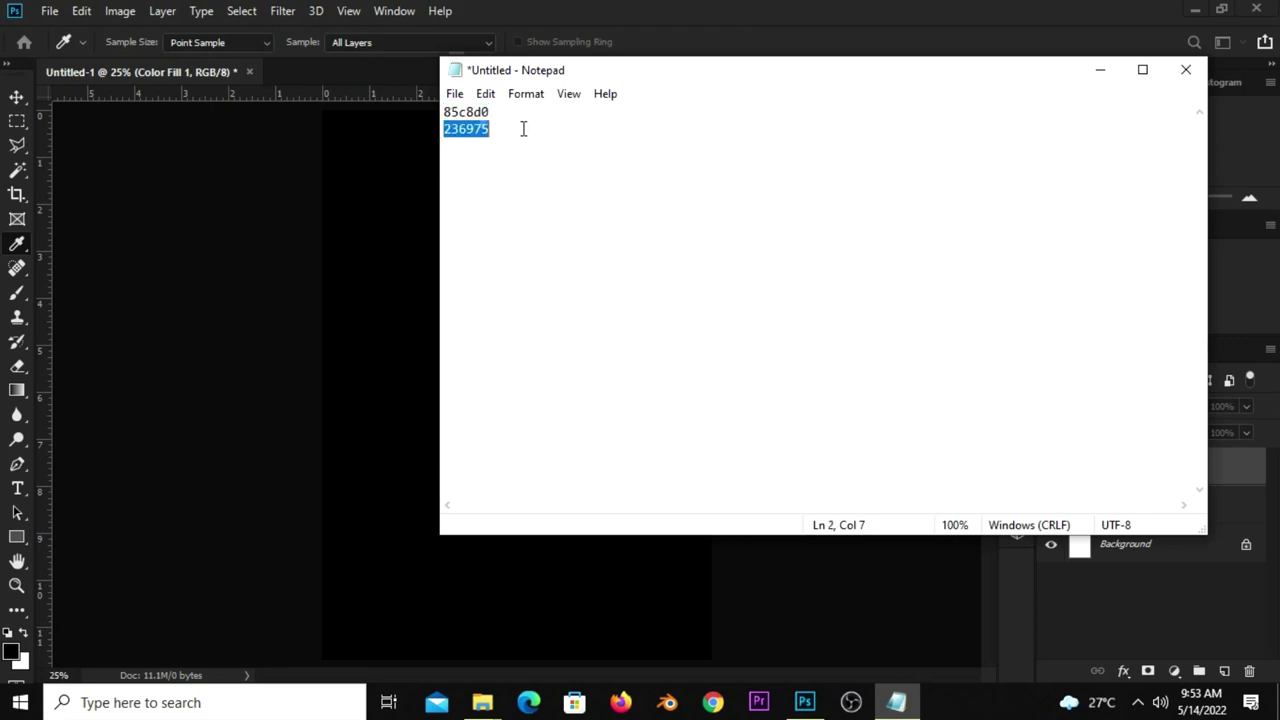
pyautogui.rightClick(469, 126)
pyautogui.click(514, 190)
pyautogui.click(743, 63)
pyautogui.rightClick(969, 444)
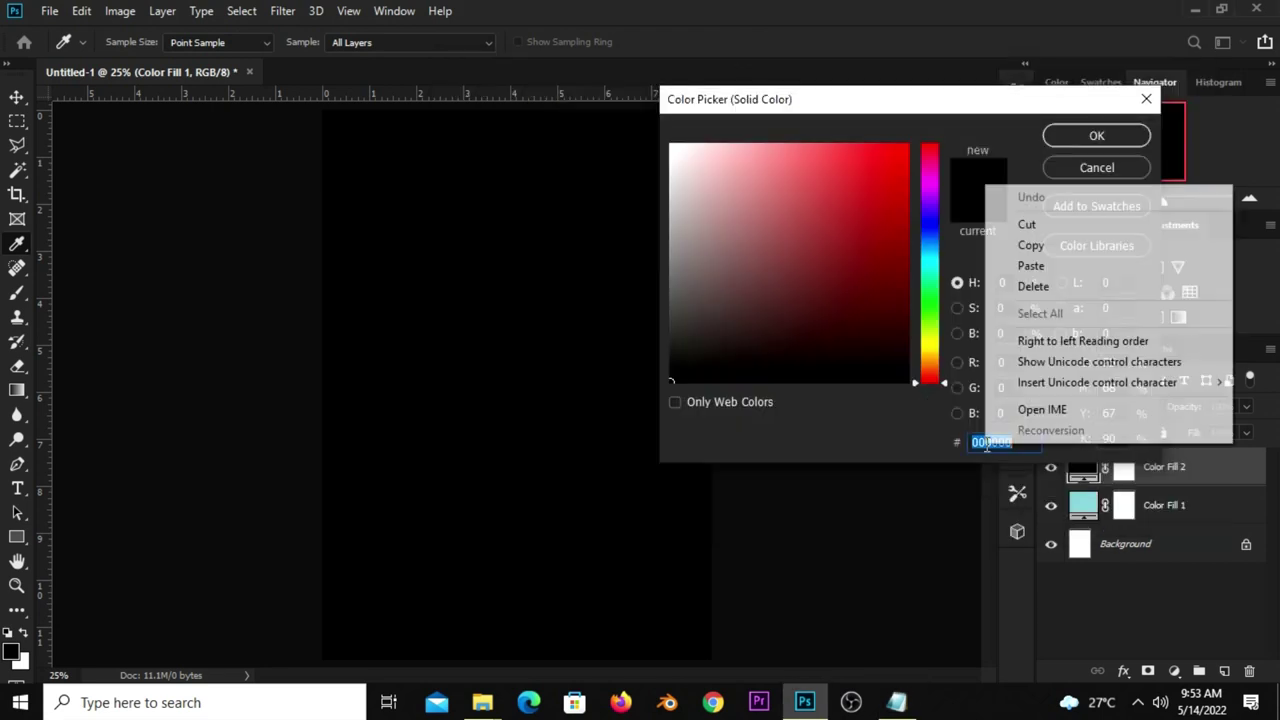
pyautogui.click(1030, 266)
pyautogui.doubleClick(1022, 440)
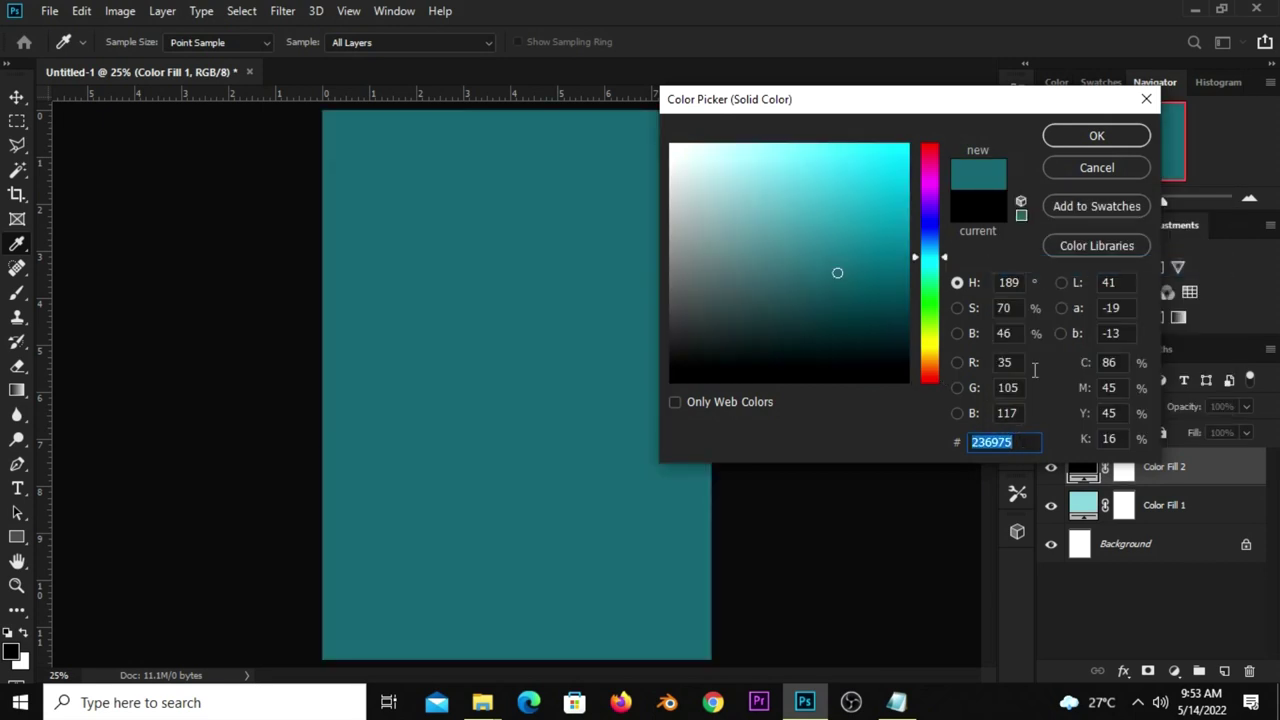
pyautogui.click(1050, 133)
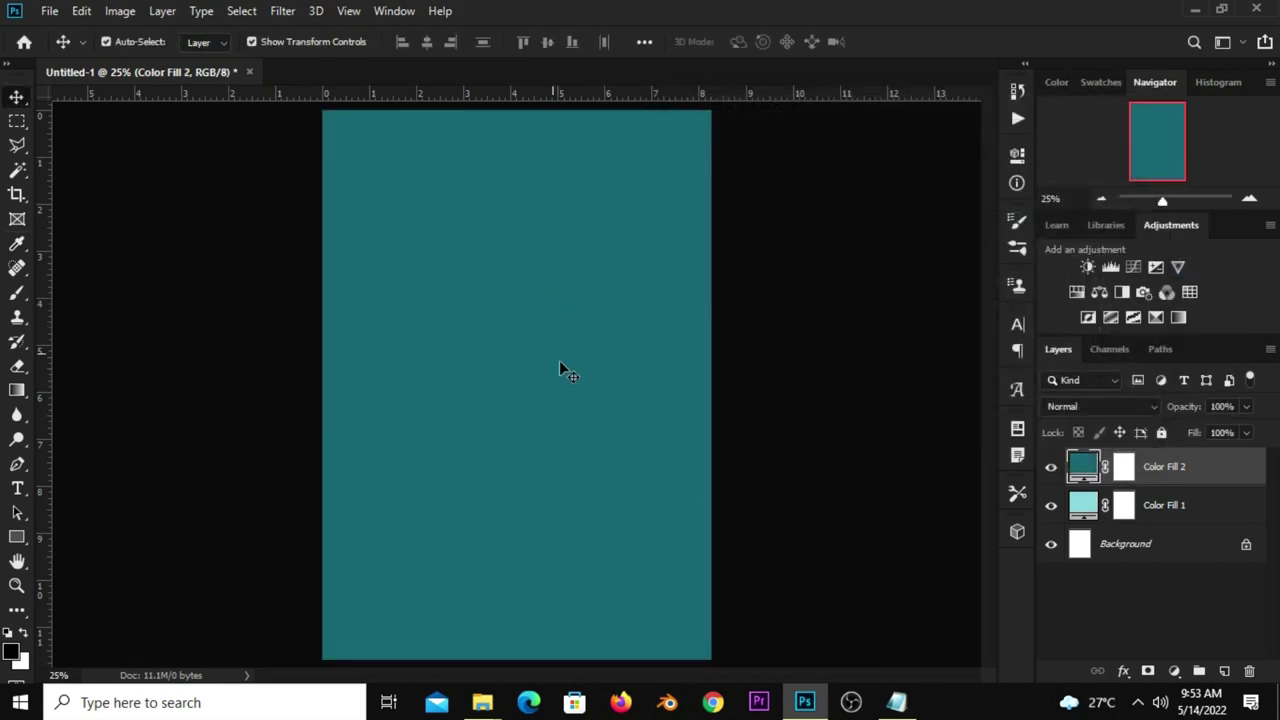
# - Paint Color Fill 2's mask centre black with a 2400 px soft brush at 92% opacity
pyautogui.click(1051, 466)
pyautogui.click(1124, 470)
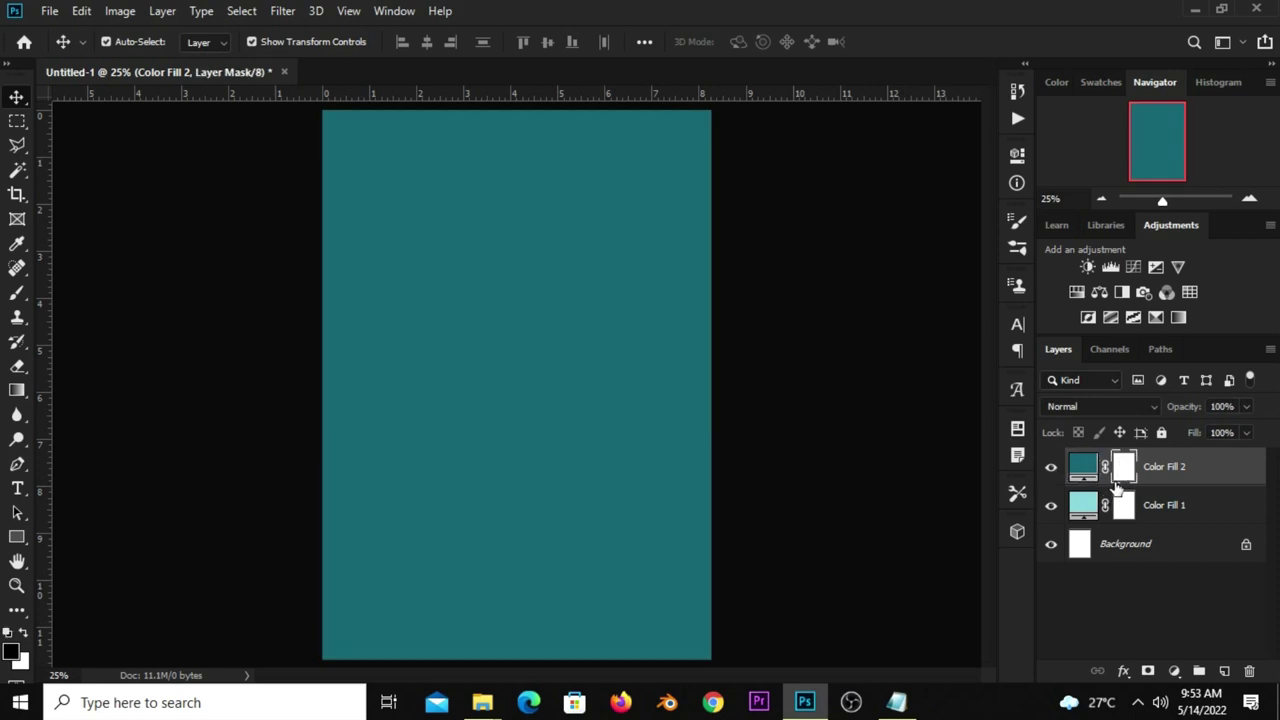
pyautogui.click(16, 294)
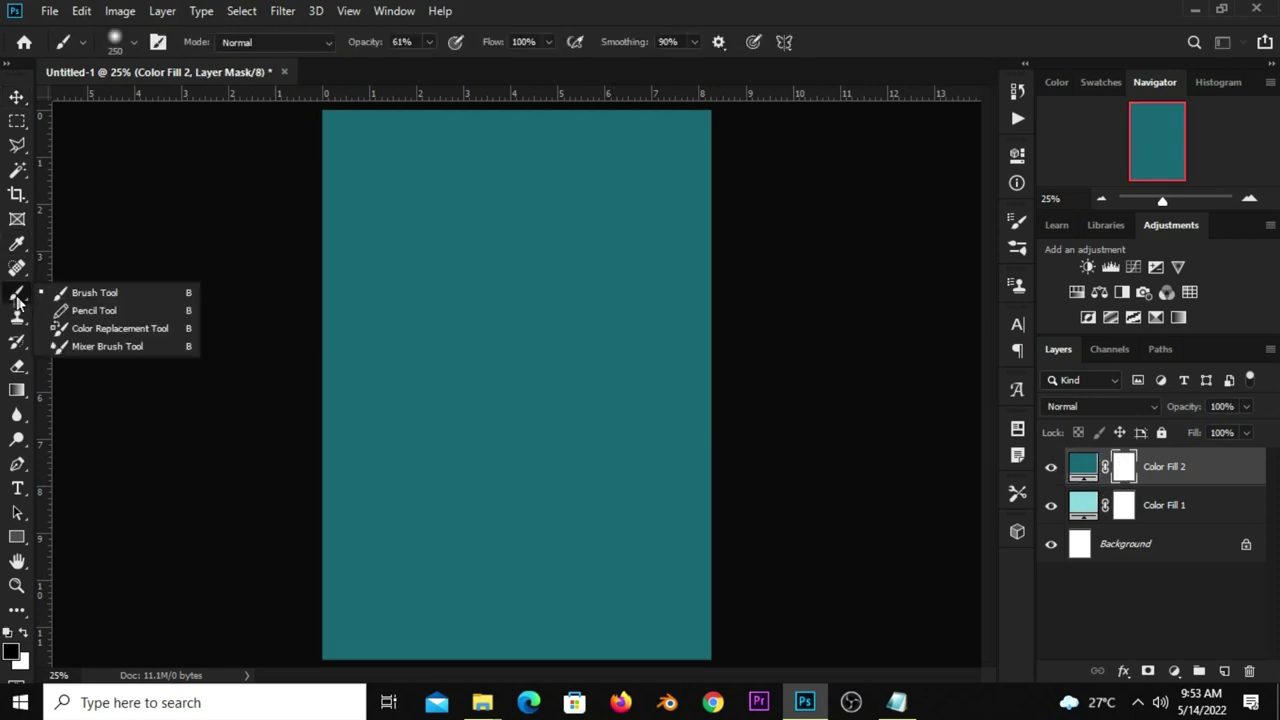
pyautogui.click(90, 291)
pyautogui.press(']')
pyautogui.press(']')
pyautogui.press(']')
pyautogui.press(']')
pyautogui.press(']')
pyautogui.press(']')
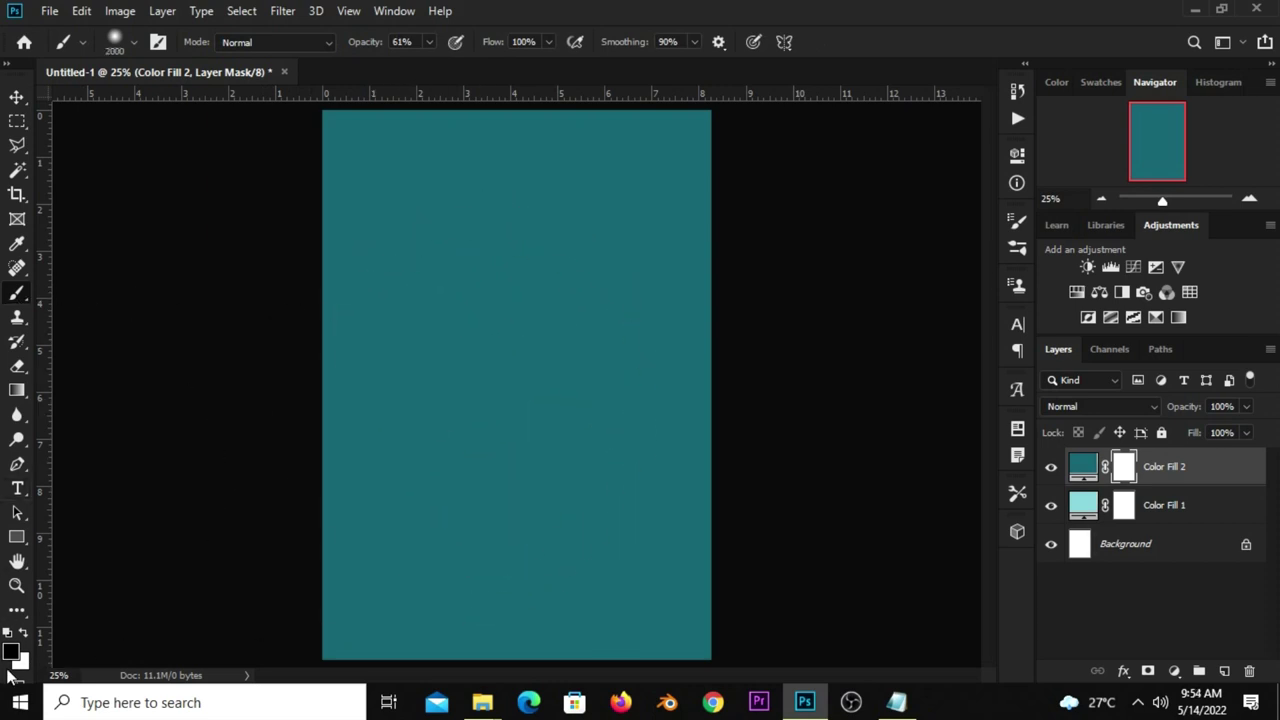
pyautogui.click(10, 654)
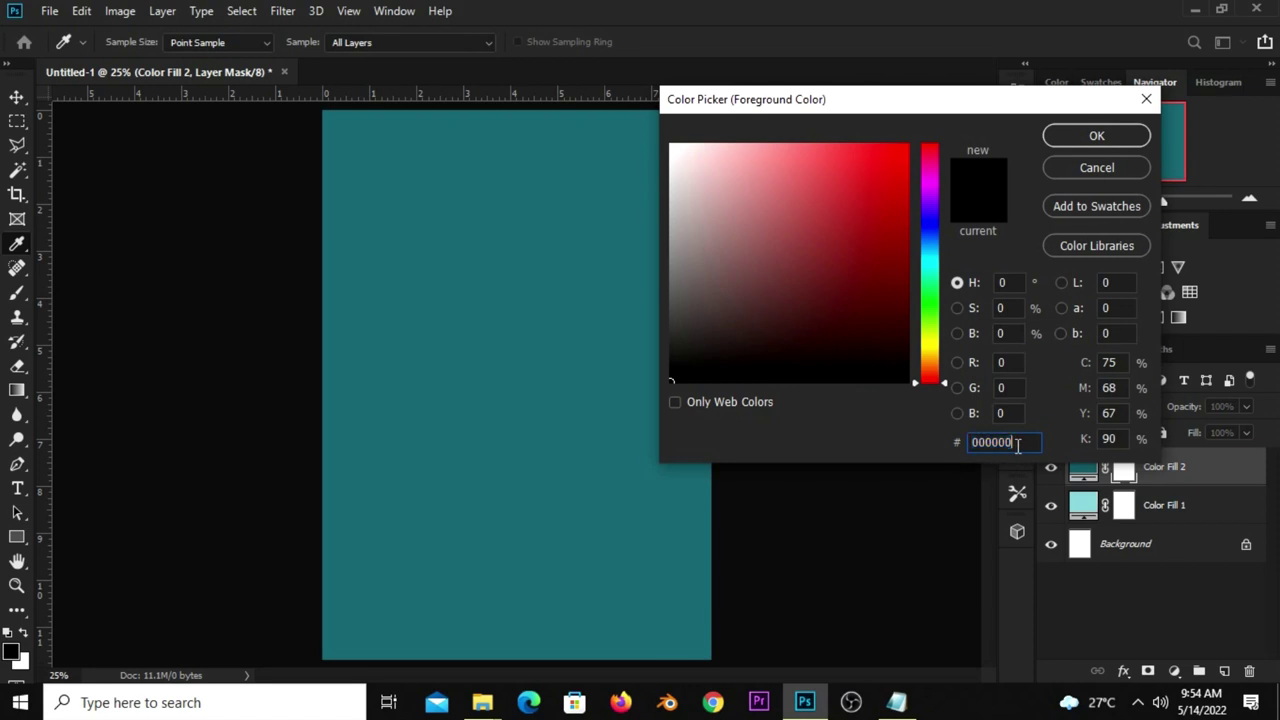
pyautogui.click(1097, 135)
pyautogui.click(429, 43)
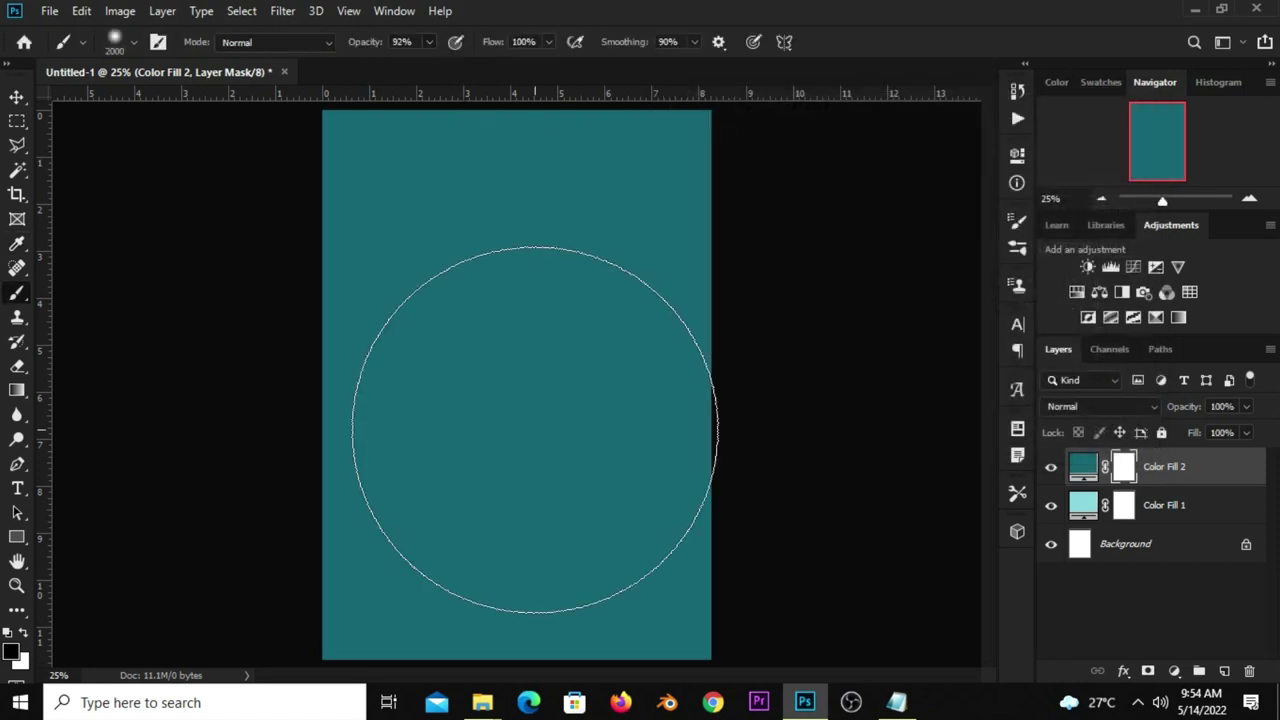
pyautogui.press(']')
pyautogui.press(']')
pyautogui.press(']')
pyautogui.press(']')
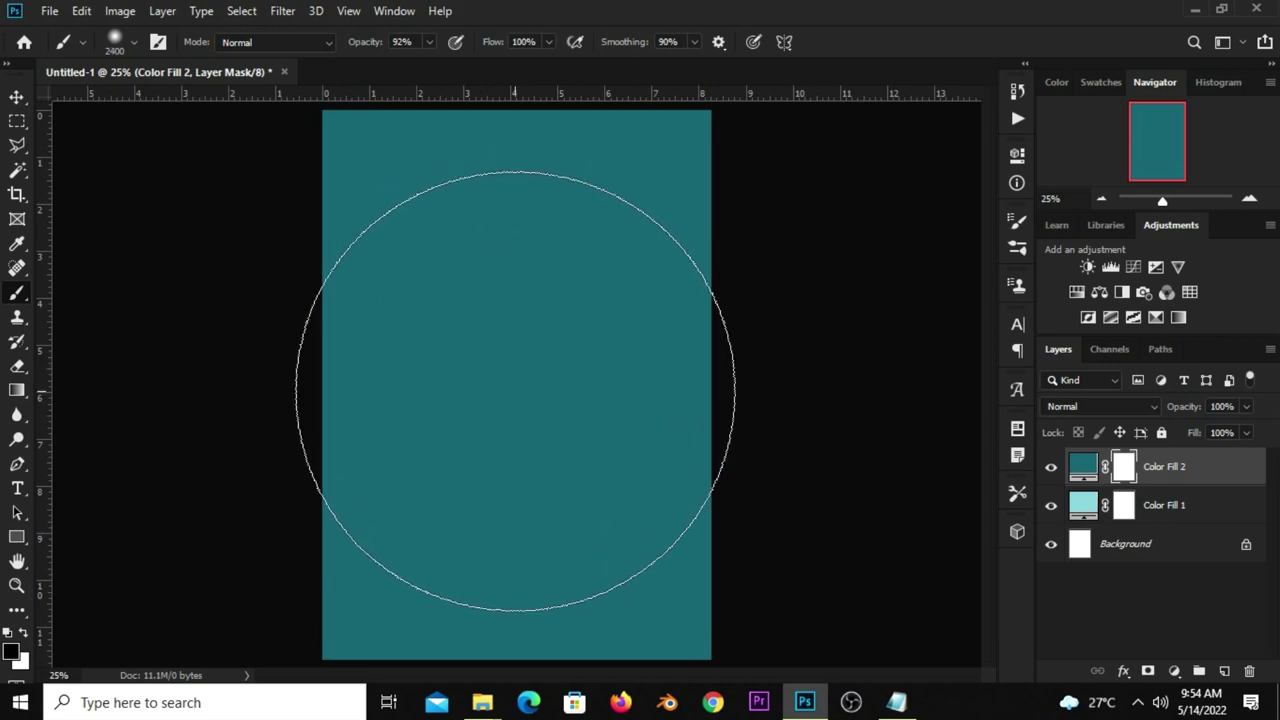
pyautogui.click(515, 390)
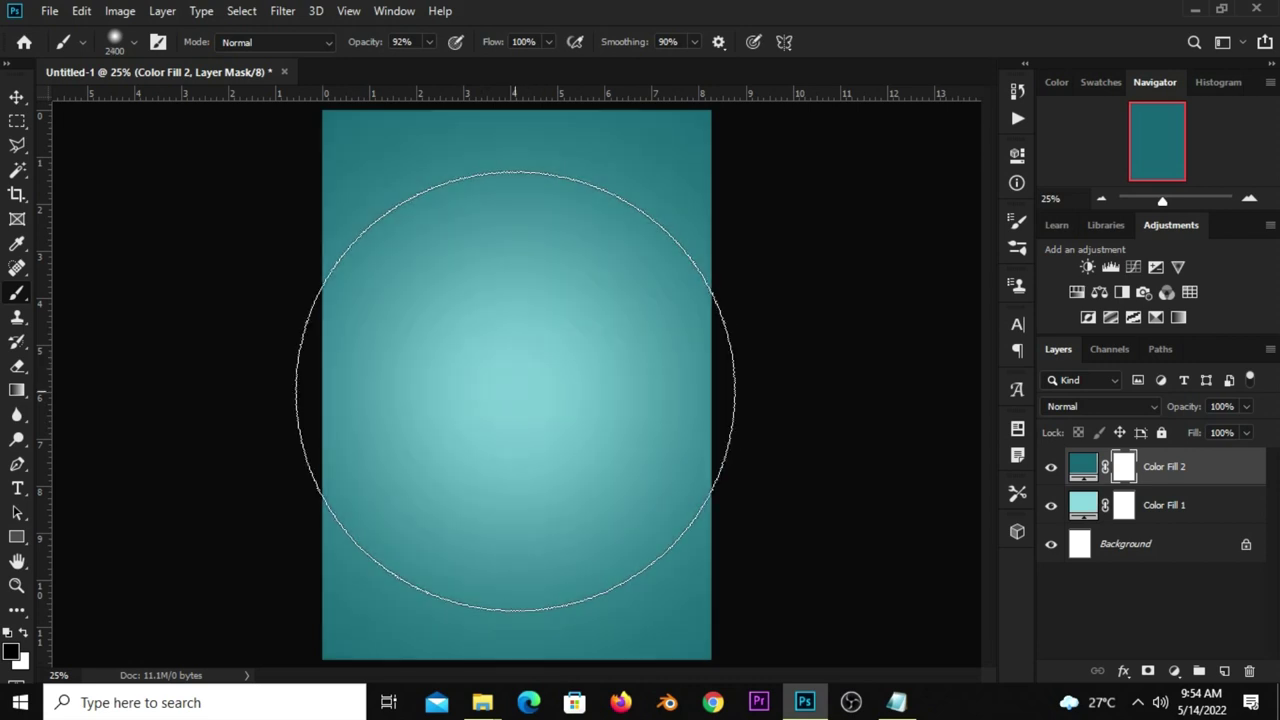
pyautogui.click(515, 390)
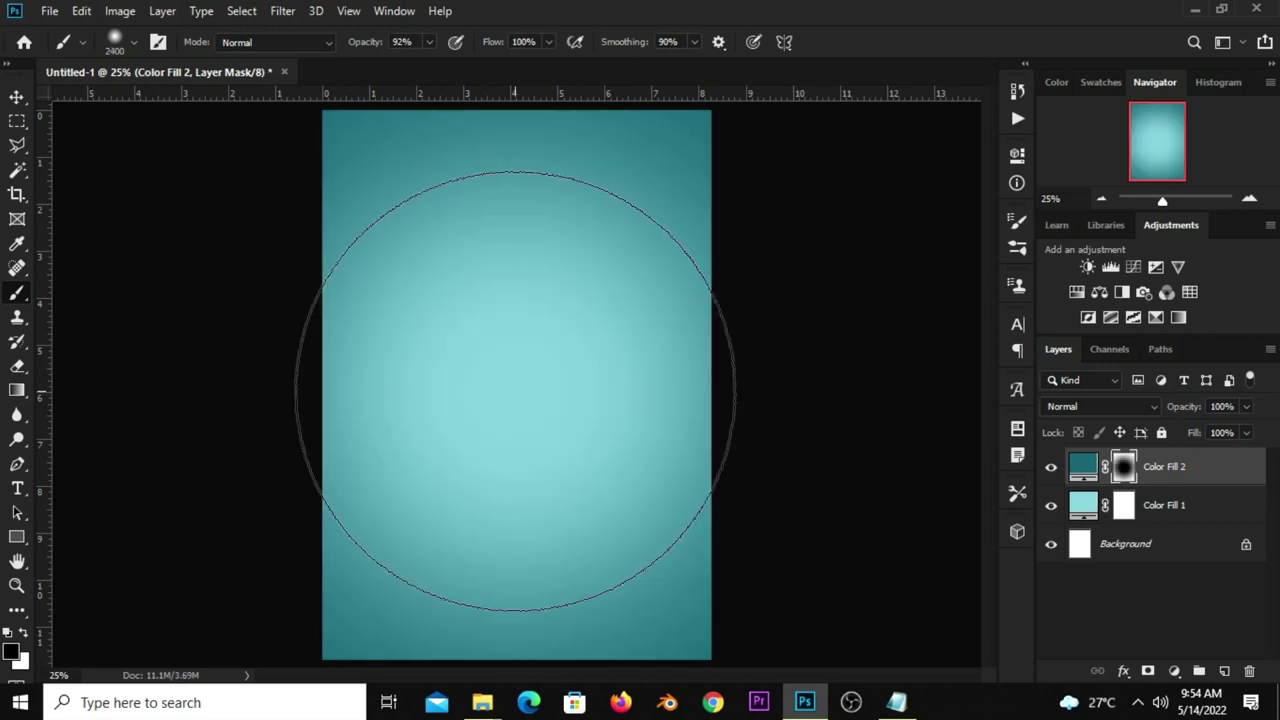
# - Set Color Fill 2's blend mode to Multiply
pyautogui.click(17, 97)
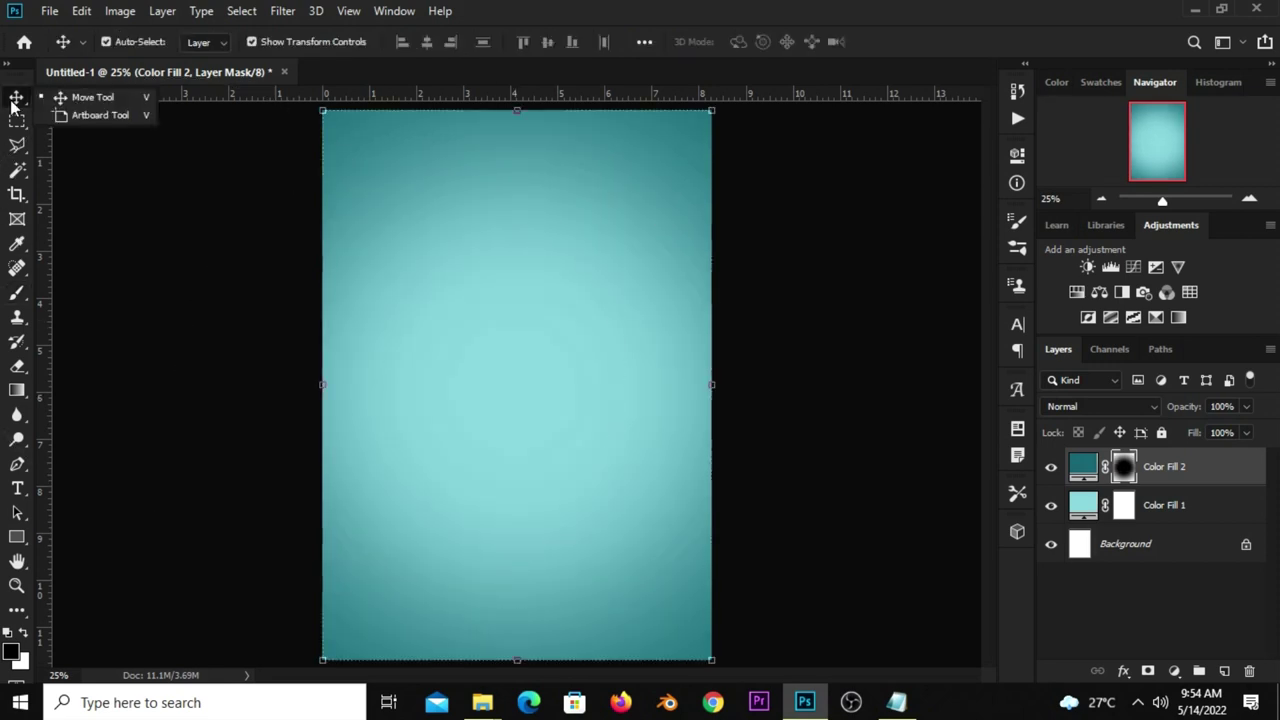
pyautogui.click(1052, 476)
pyautogui.click(1052, 476)
pyautogui.click(1096, 408)
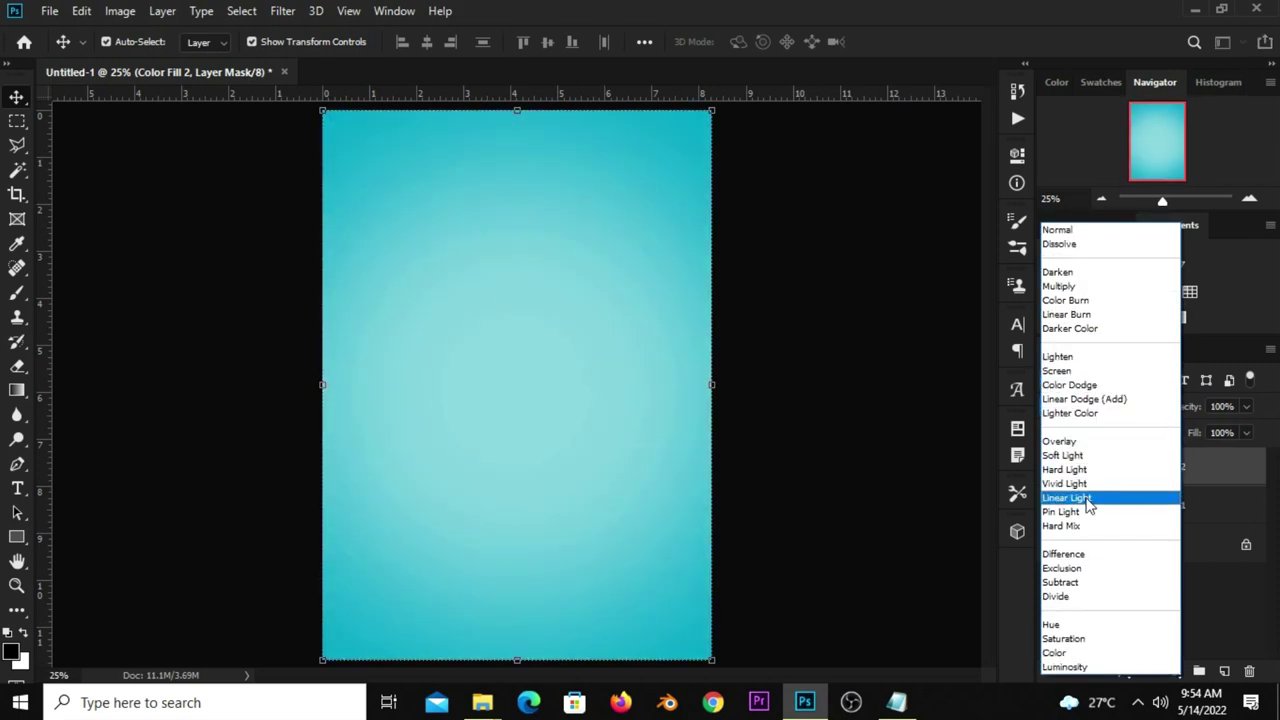
pyautogui.click(1065, 287)
pyautogui.click(1051, 467)
pyautogui.click(1050, 474)
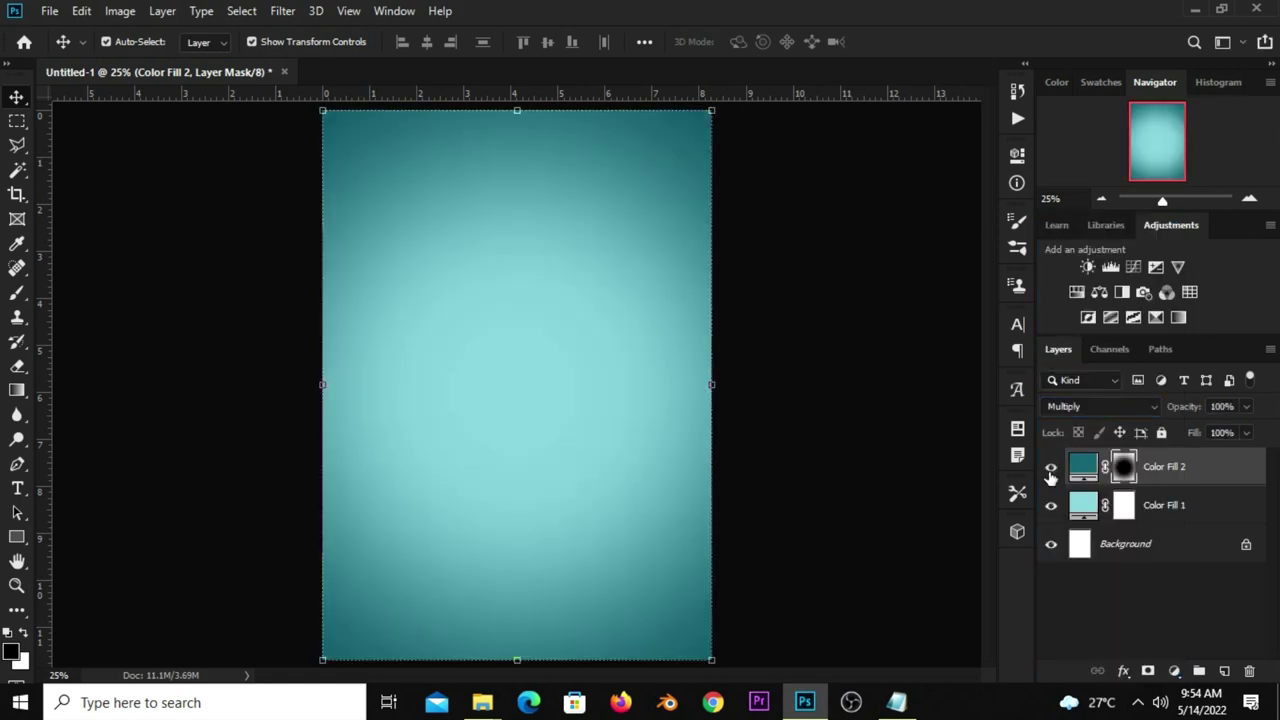
pyautogui.click(868, 453)
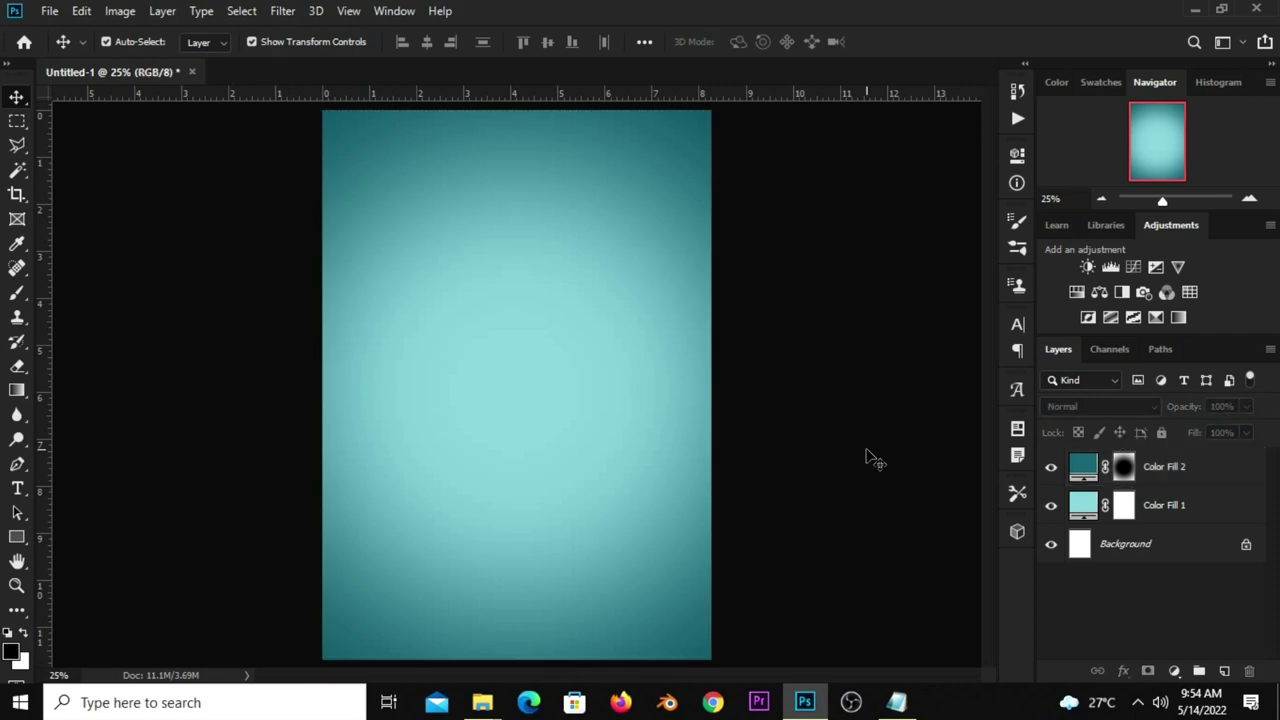
# - Copy the clouds layer from summer resources.psd and paste it into Untitled-1
pyautogui.click(48, 11)
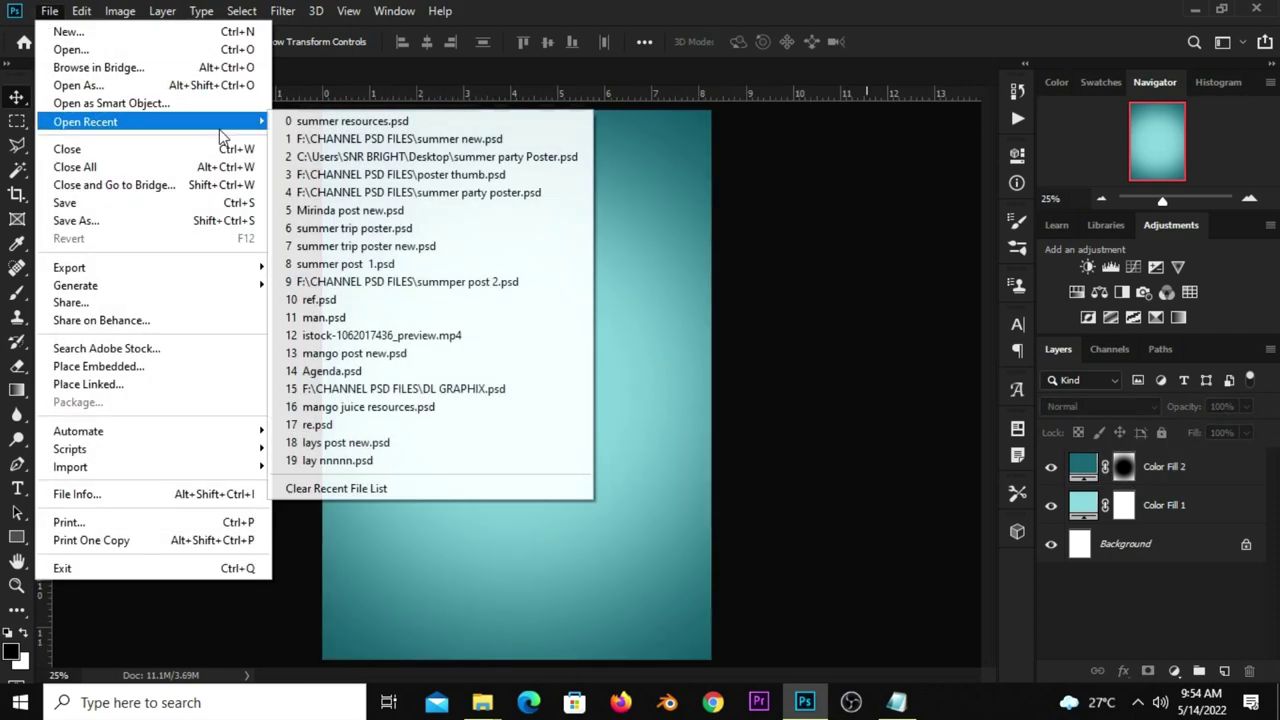
pyautogui.click(300, 121)
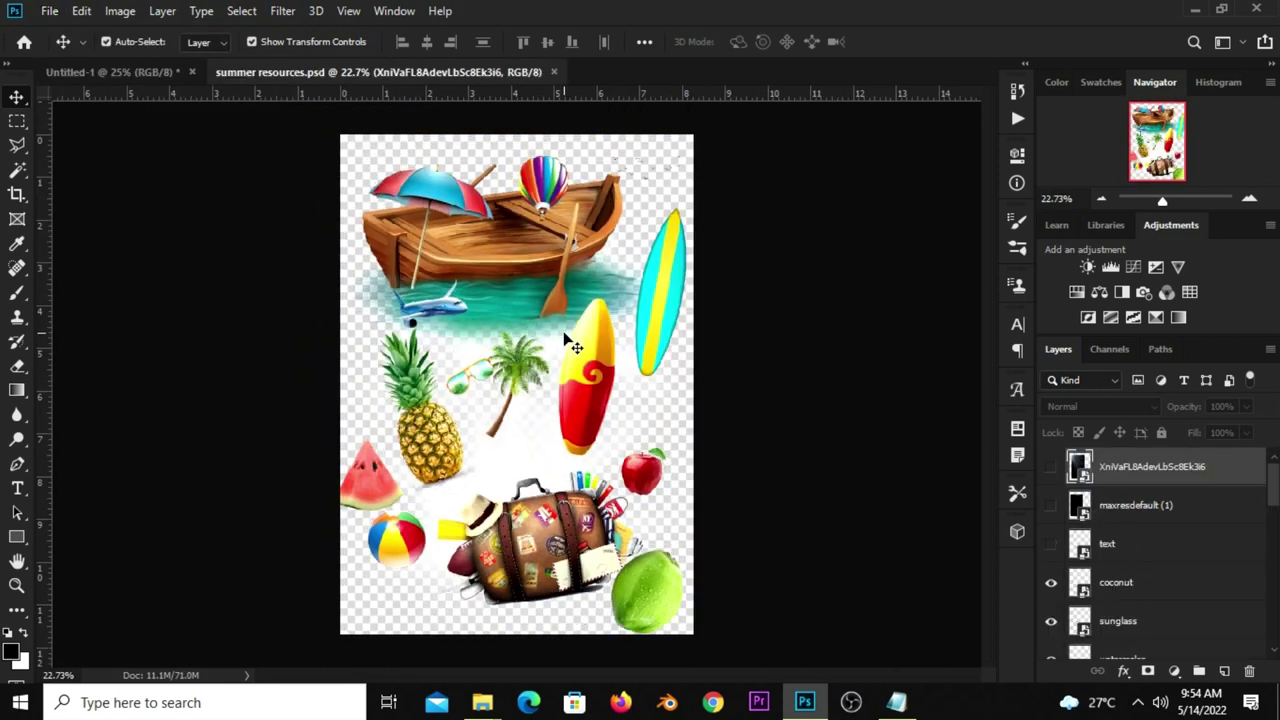
pyautogui.scroll(-5, 1165, 585)
pyautogui.click(1051, 601)
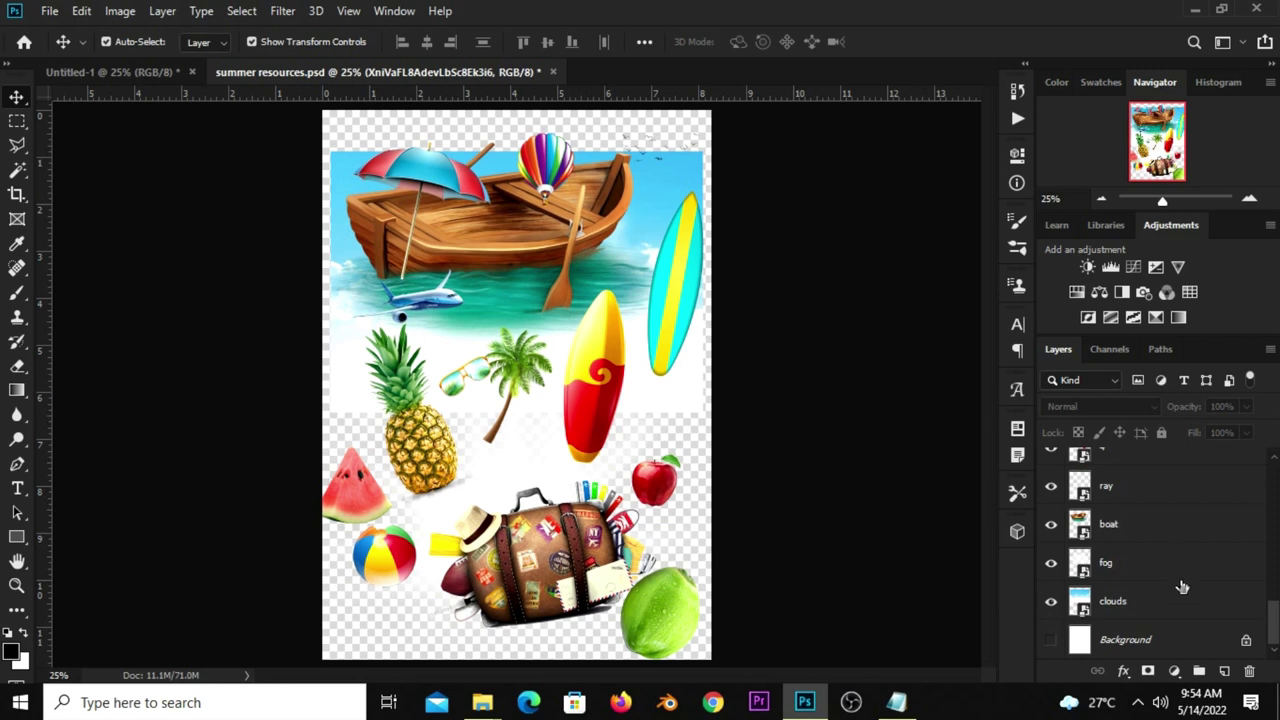
pyautogui.click(1137, 603)
pyautogui.moveTo(659, 177); pyautogui.dragTo(689, 373)
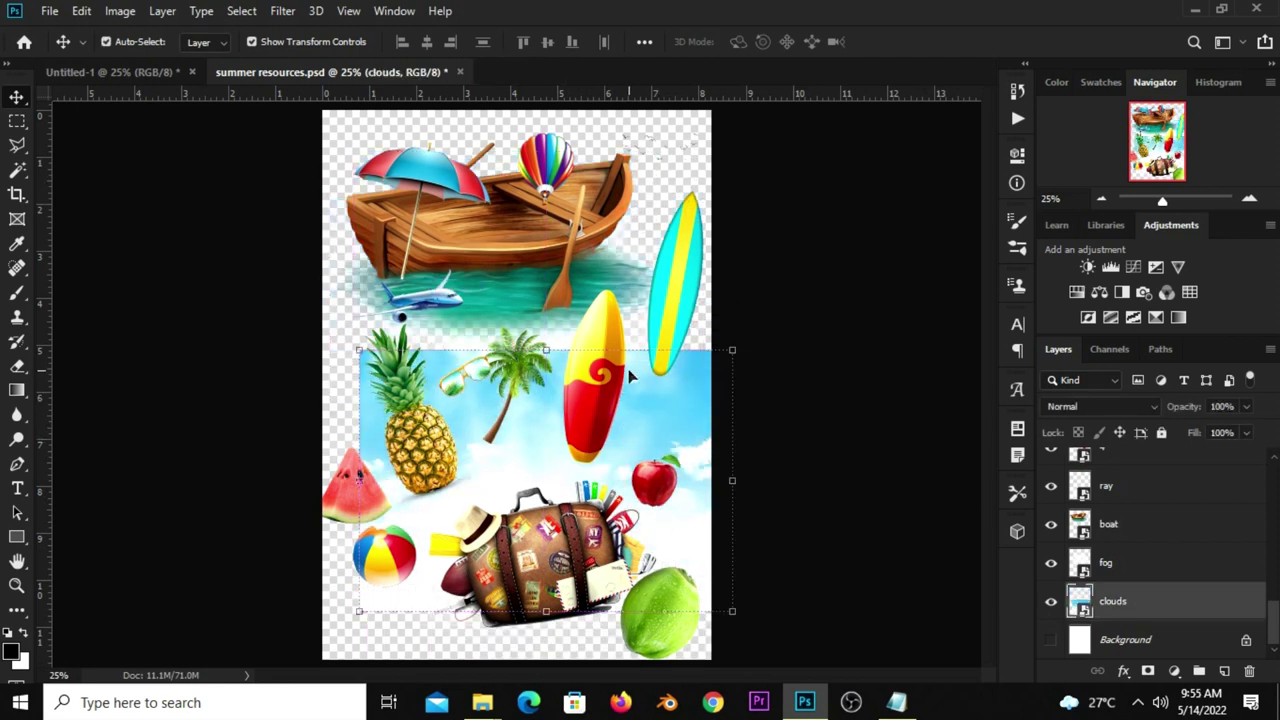
pyautogui.click(127, 81)
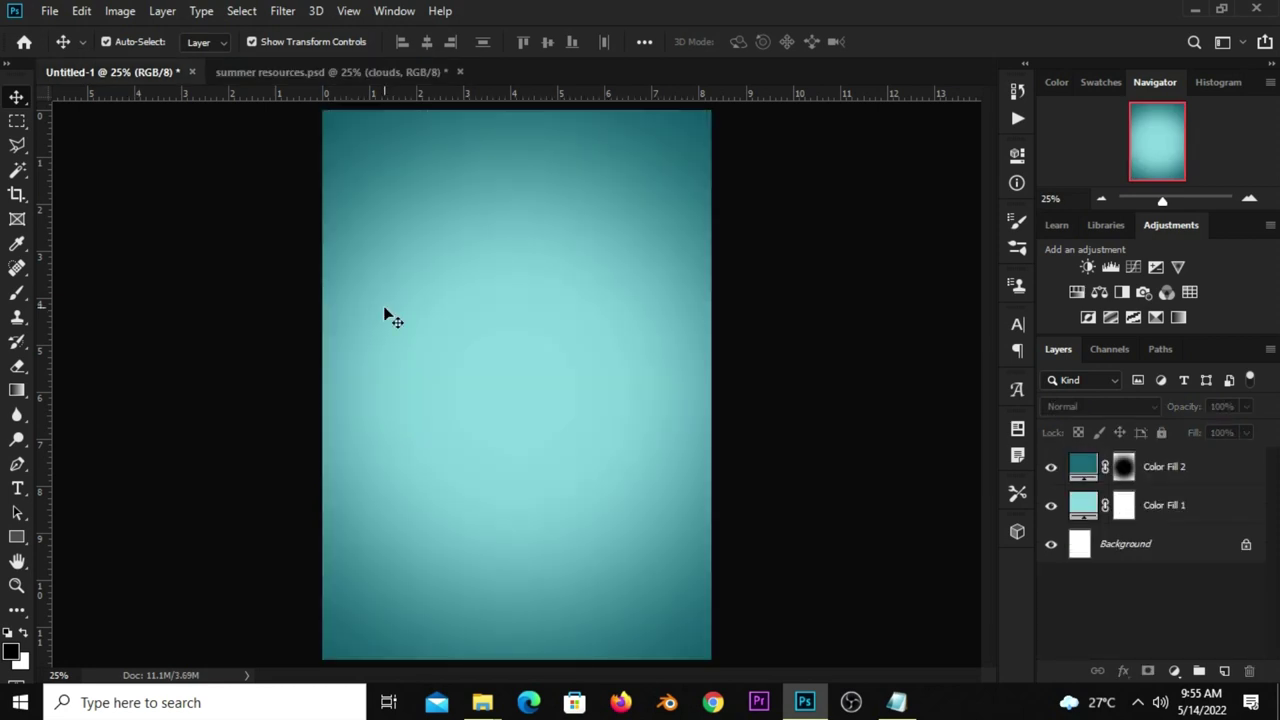
pyautogui.hotkey('ctrl', 'v')
# - Make the clouds a Soft Light Smart Object, stretched and moved to the poster's top
pyautogui.rightClick(1138, 480)
pyautogui.click(920, 202)
pyautogui.click(1050, 467)
pyautogui.click(1050, 467)
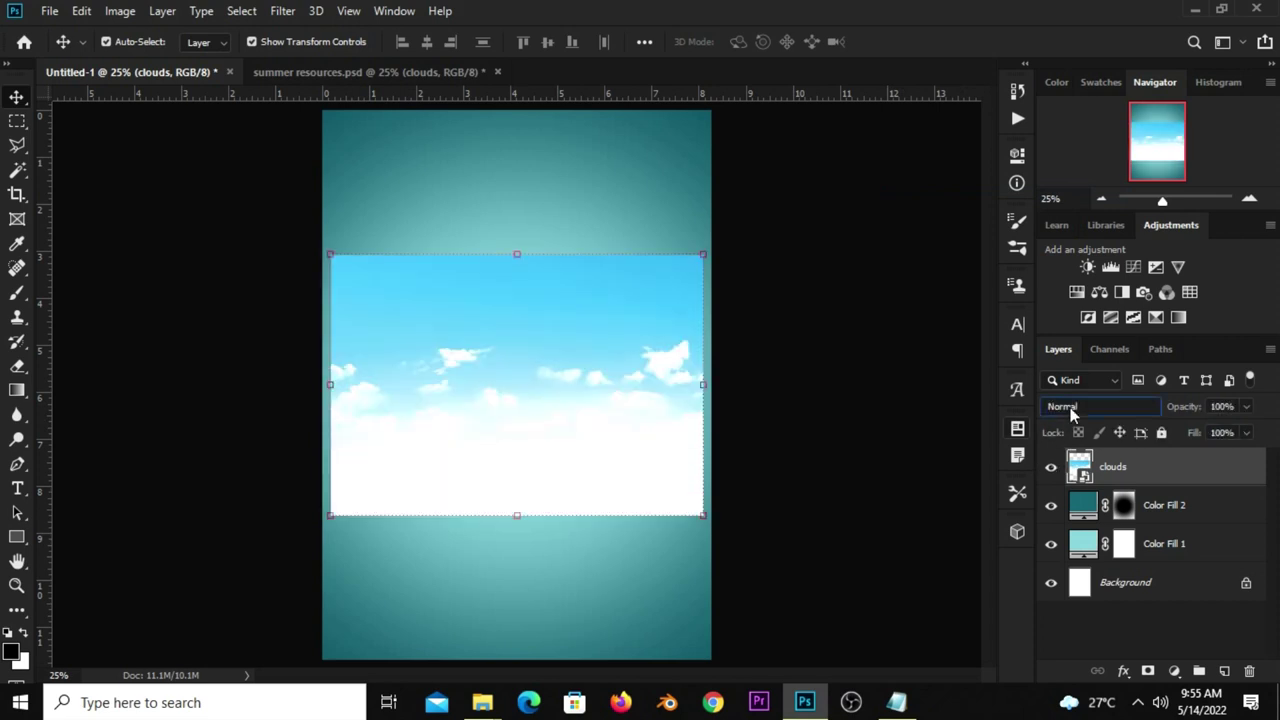
pyautogui.click(1070, 407)
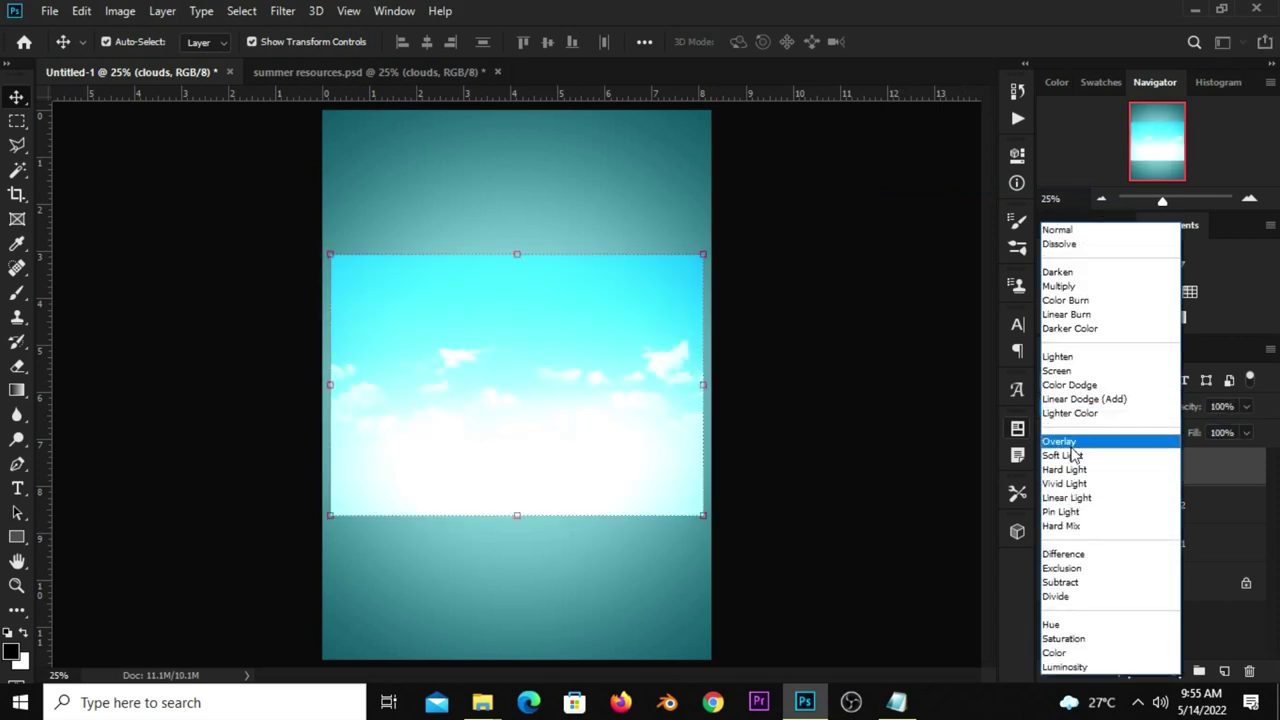
pyautogui.click(1062, 455)
pyautogui.moveTo(518, 258); pyautogui.dragTo(518, 167)
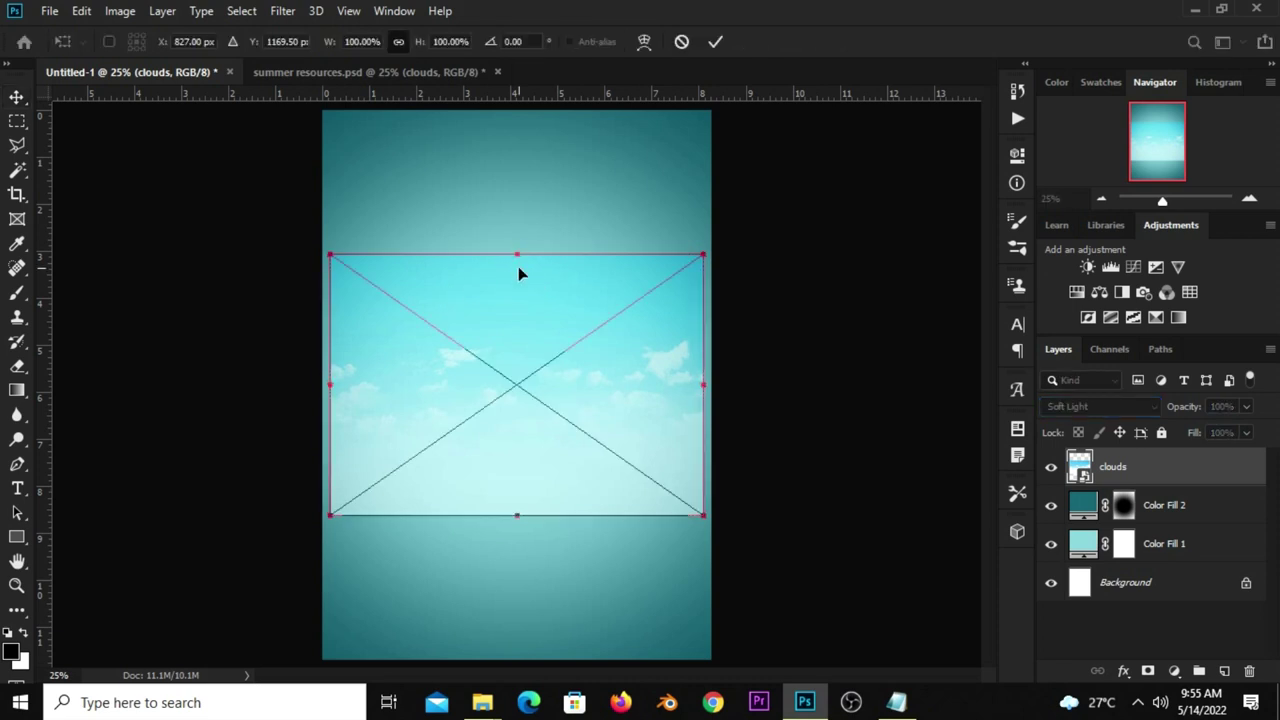
pyautogui.moveTo(520, 400); pyautogui.dragTo(523, 237)
pyautogui.click(715, 41)
pyautogui.press('Return')
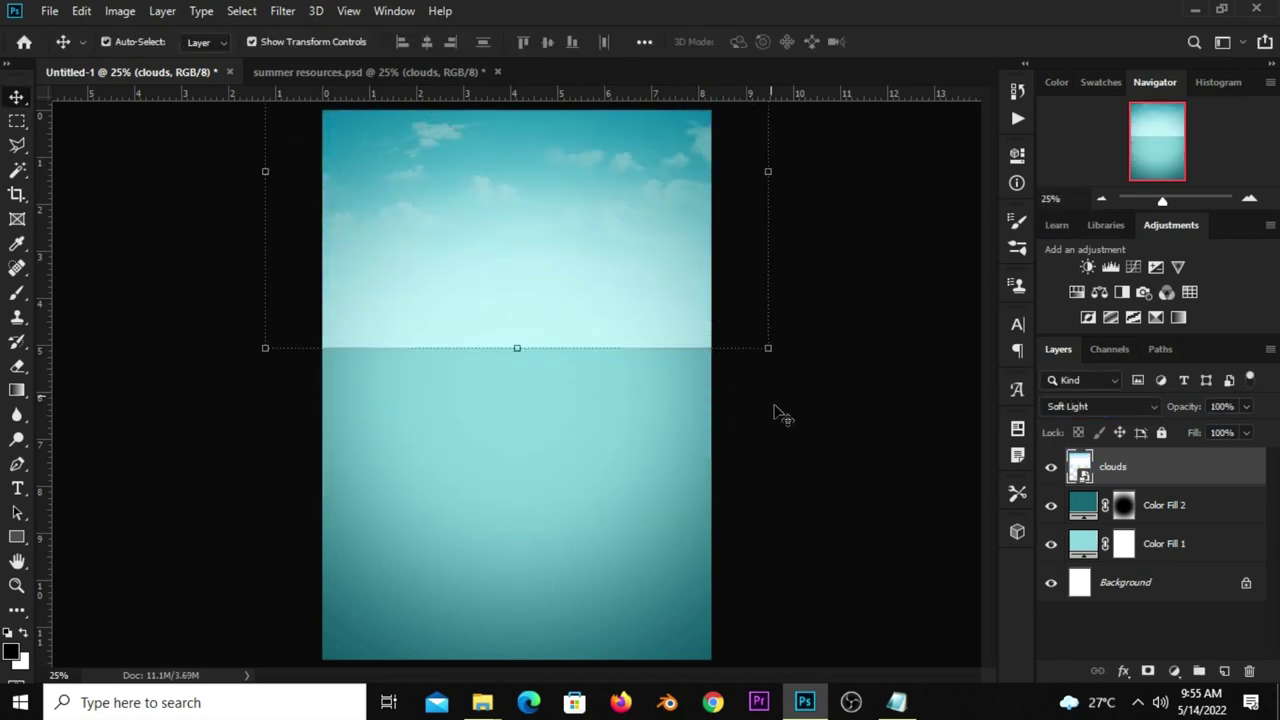
pyautogui.click(1051, 467)
pyautogui.click(1051, 467)
# - Mask the clouds layer and fade its lower edge with vertical gradients
pyautogui.click(1148, 671)
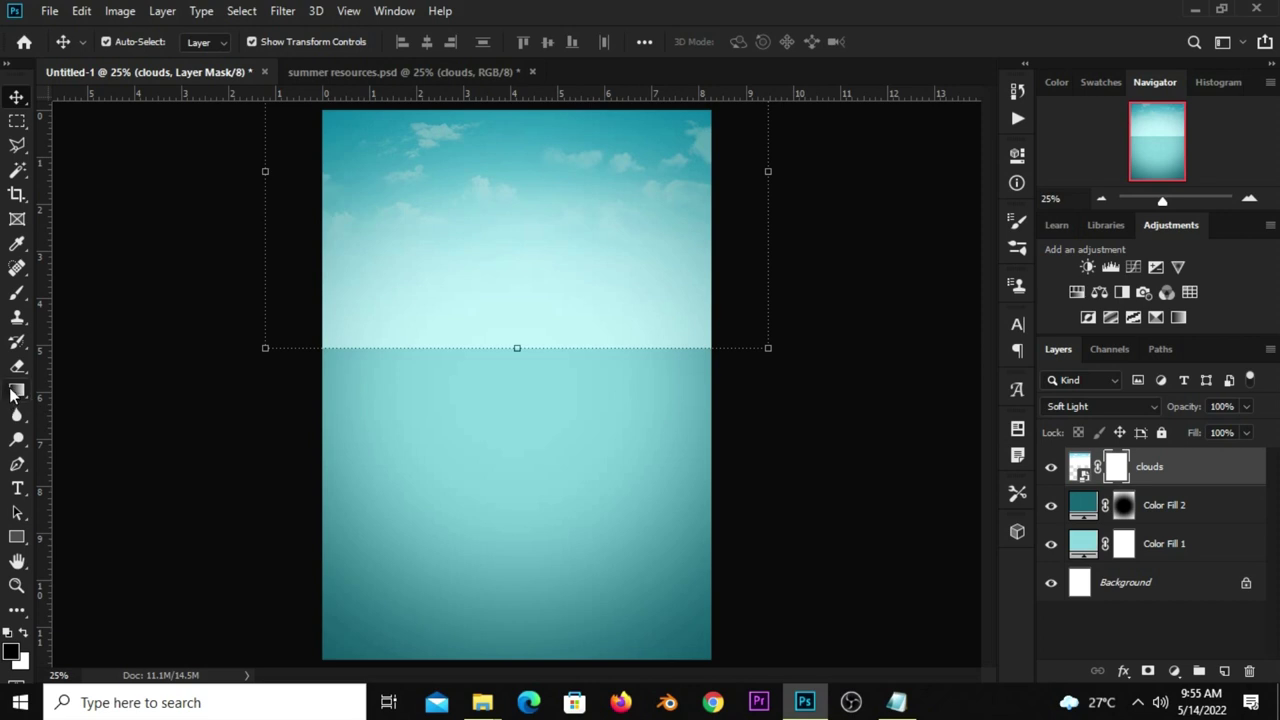
pyautogui.rightClick(16, 391)
pyautogui.click(94, 393)
pyautogui.moveTo(517, 402); pyautogui.dragTo(505, 220)
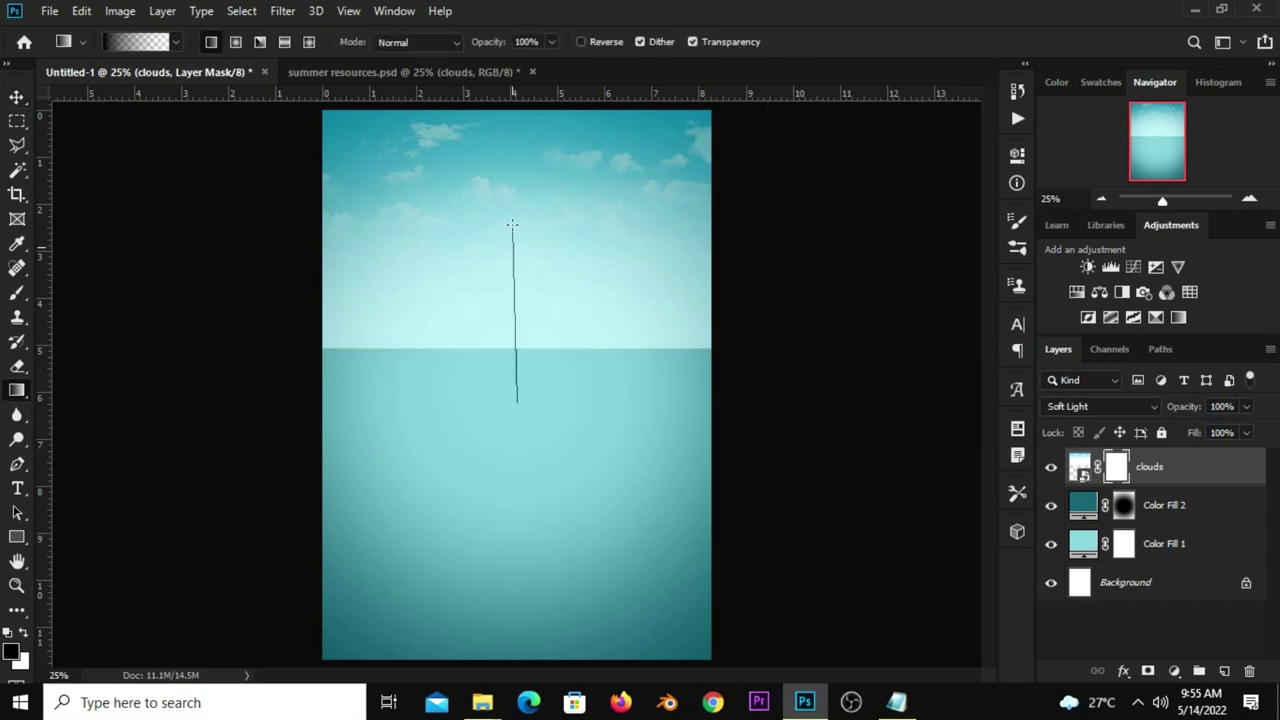
pyautogui.moveTo(509, 420); pyautogui.dragTo(504, 208)
pyautogui.moveTo(507, 424); pyautogui.dragTo(506, 214)
pyautogui.moveTo(508, 390); pyautogui.dragTo(510, 183)
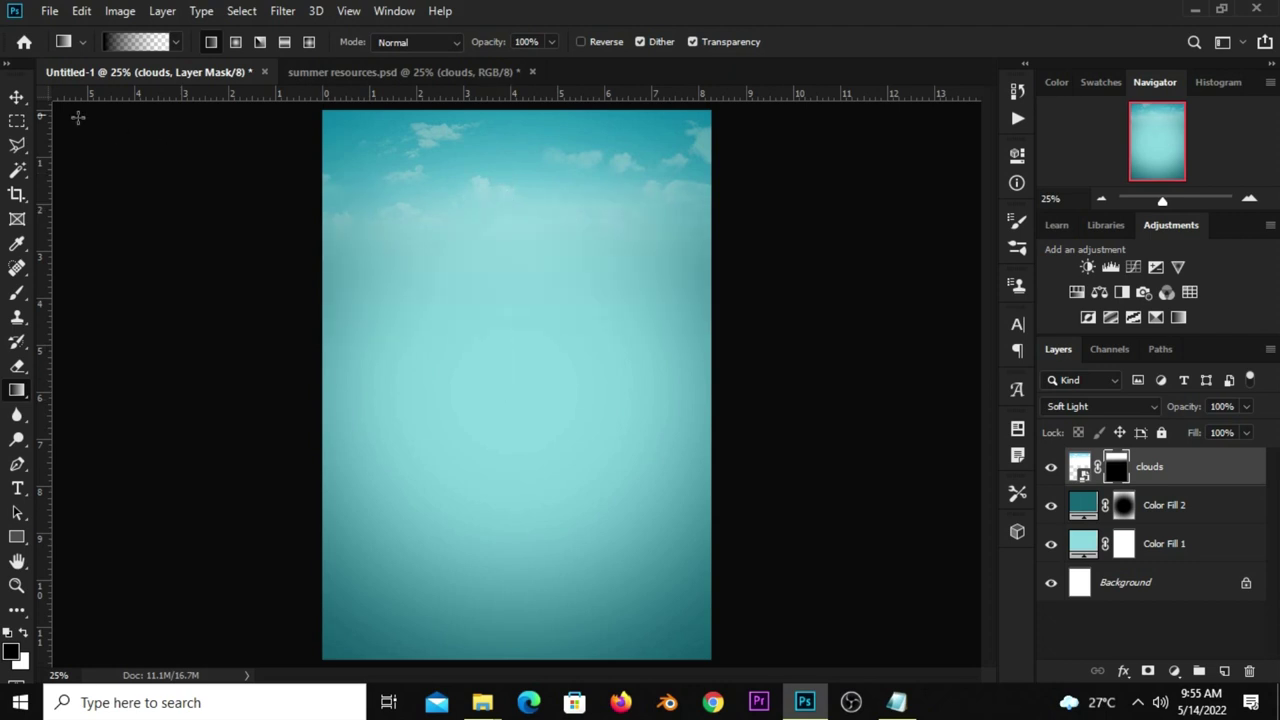
pyautogui.click(16, 97)
pyautogui.click(458, 222)
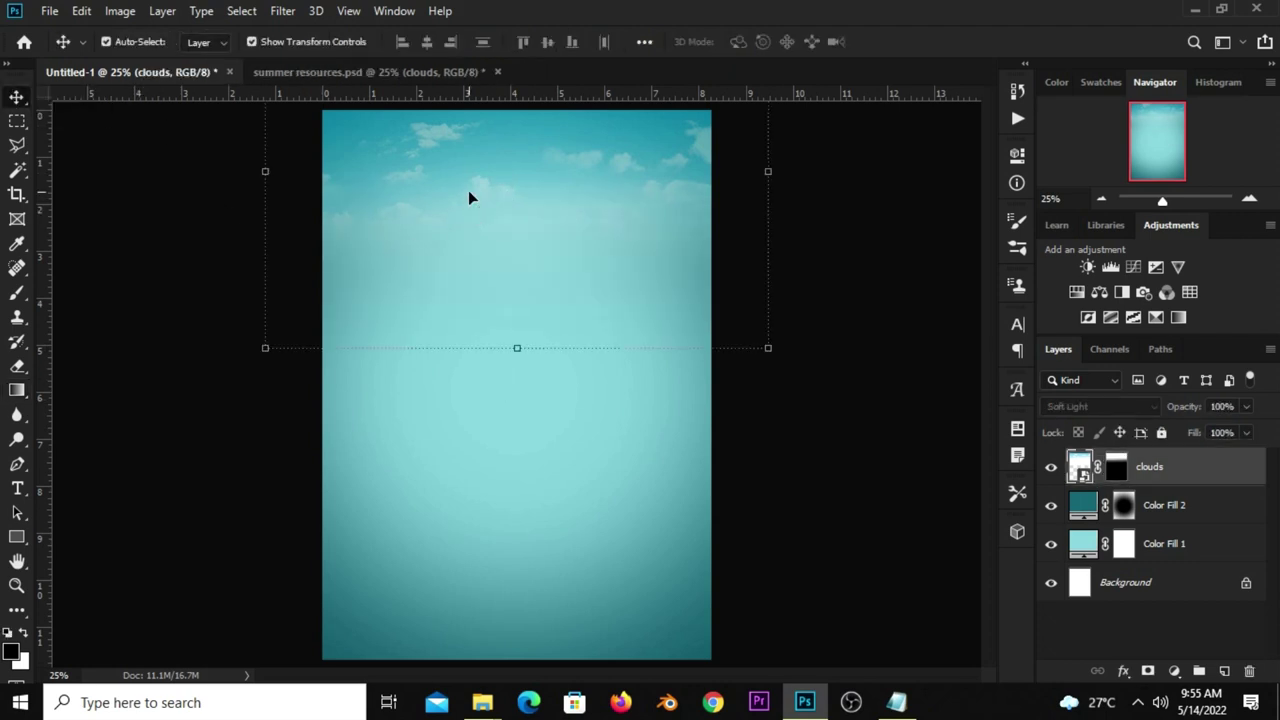
# - Nudge the clouds layer slightly lower
pyautogui.moveTo(468, 190); pyautogui.dragTo(472, 204)
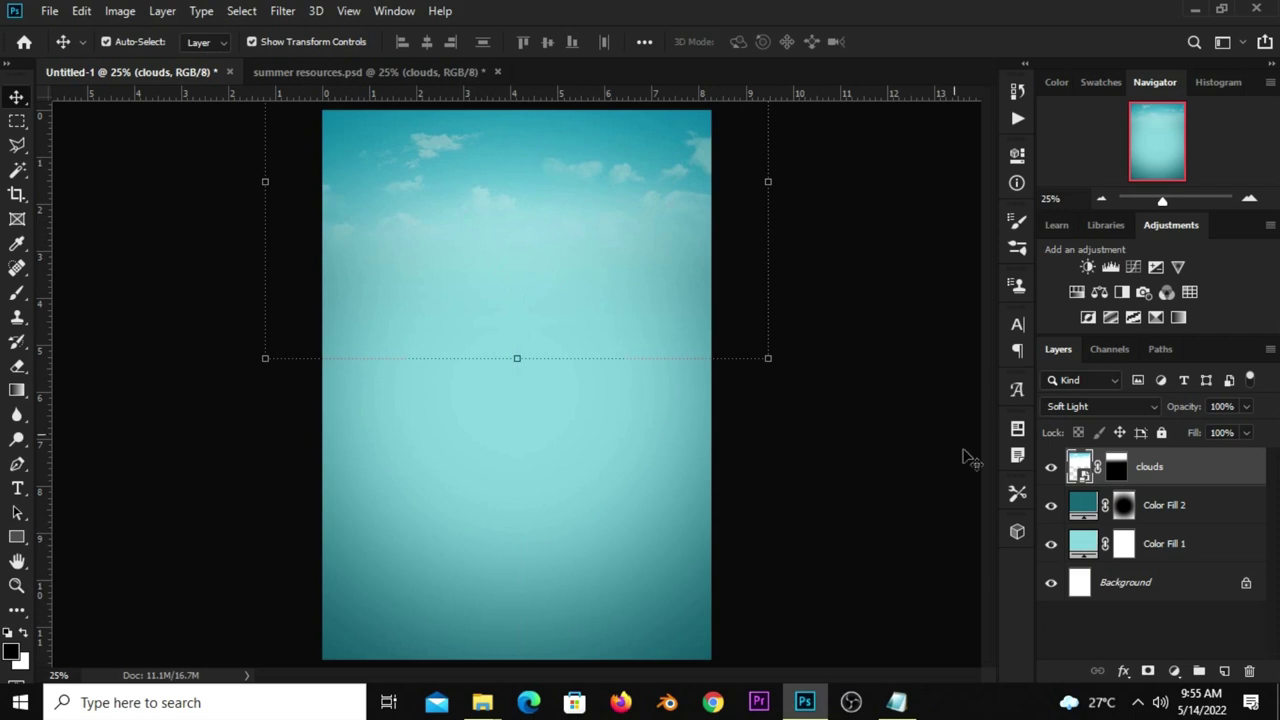
pyautogui.click(1050, 472)
pyautogui.click(1050, 472)
pyautogui.click(1050, 472)
pyautogui.click(1050, 472)
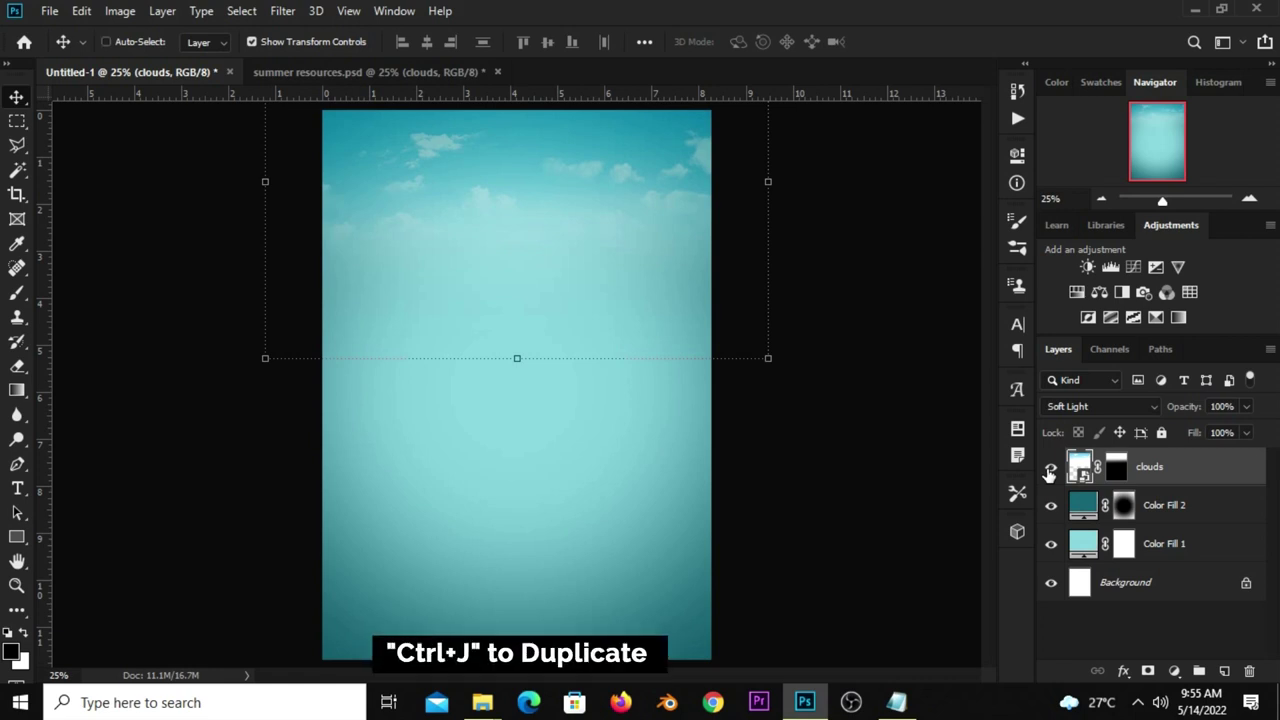
# - Duplicate the clouds, set the copy to 18% opacity, and shift it lower
pyautogui.hotkey('ctrl', 'j')
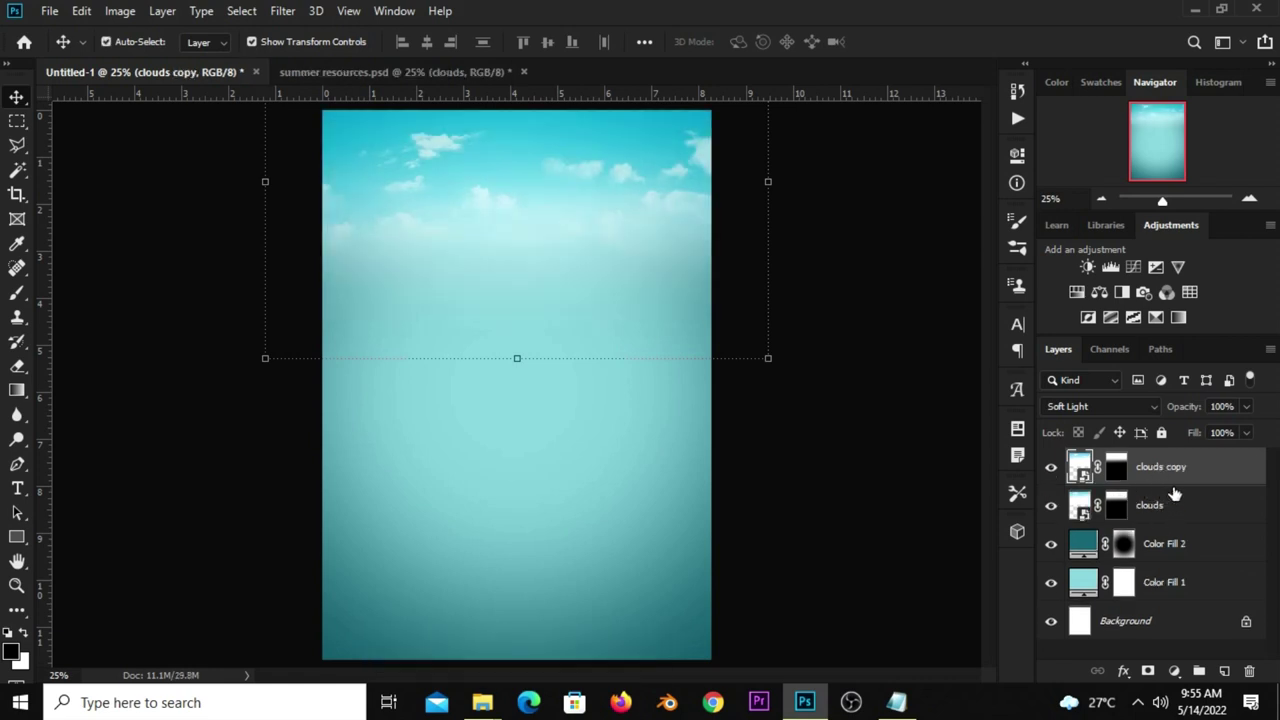
pyautogui.click(1247, 409)
pyautogui.moveTo(1211, 427); pyautogui.dragTo(1171, 429)
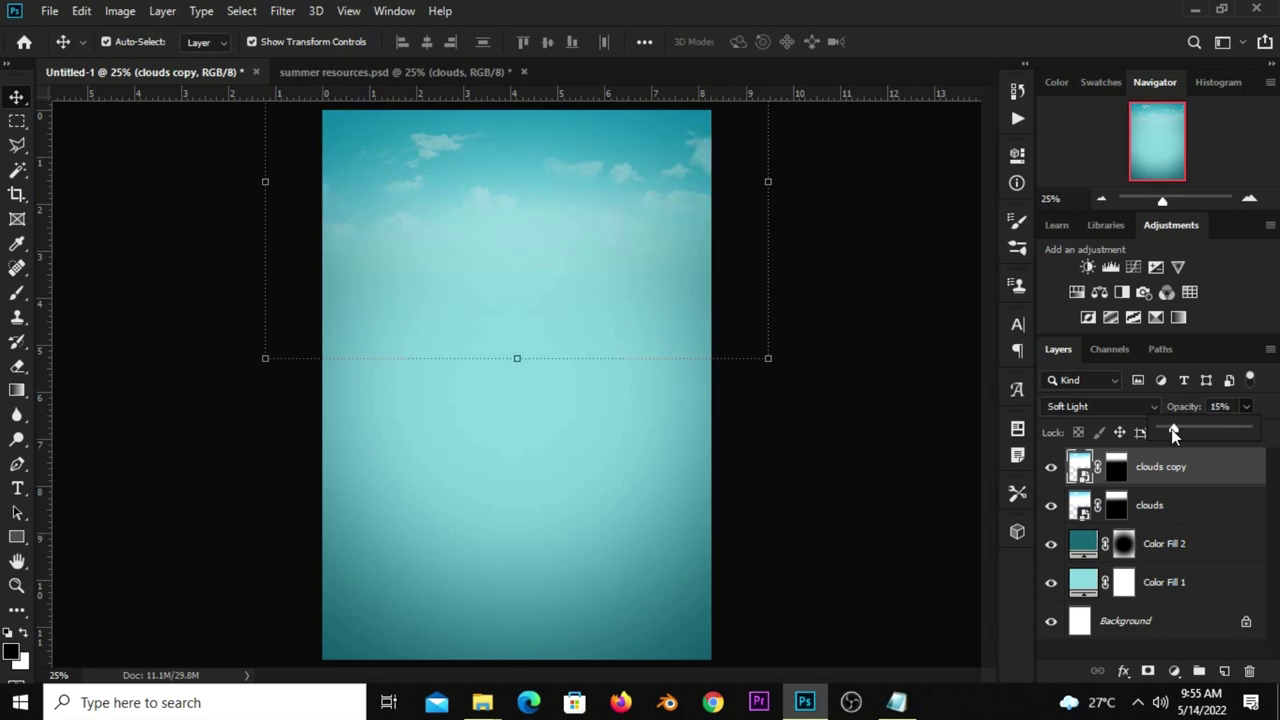
pyautogui.moveTo(522, 301); pyautogui.dragTo(524, 313)
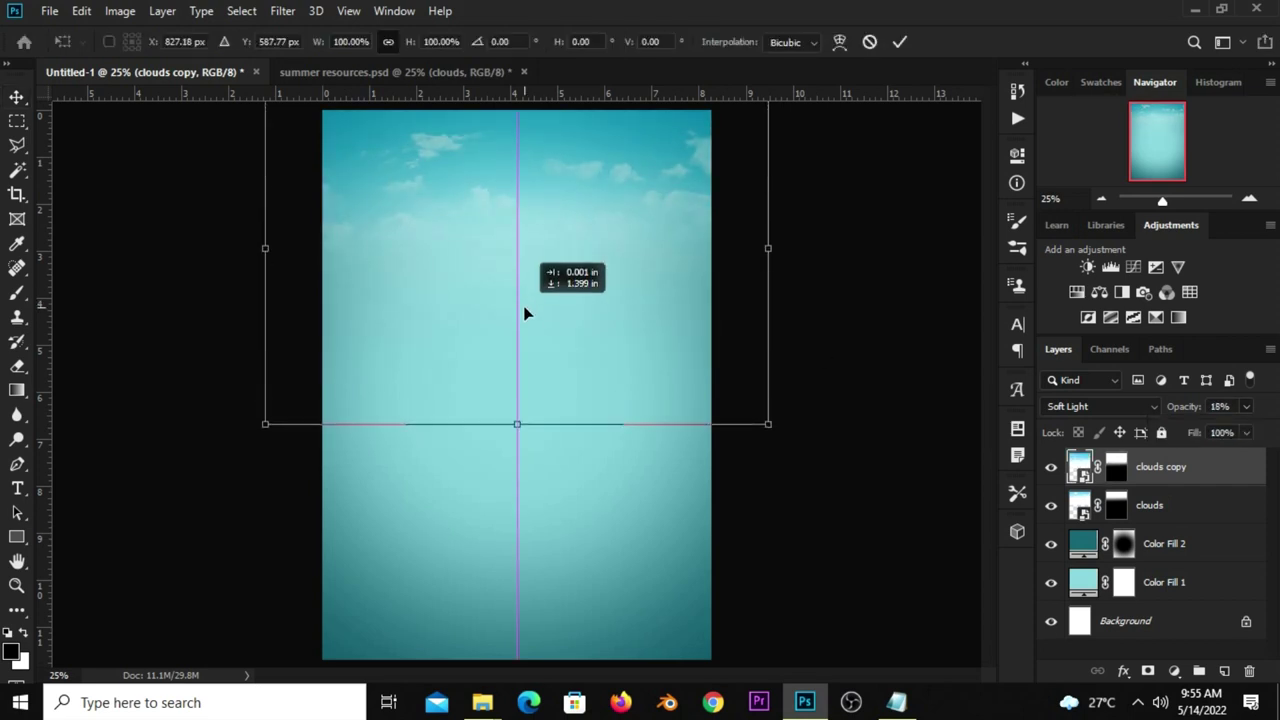
pyautogui.moveTo(524, 314); pyautogui.dragTo(524, 322)
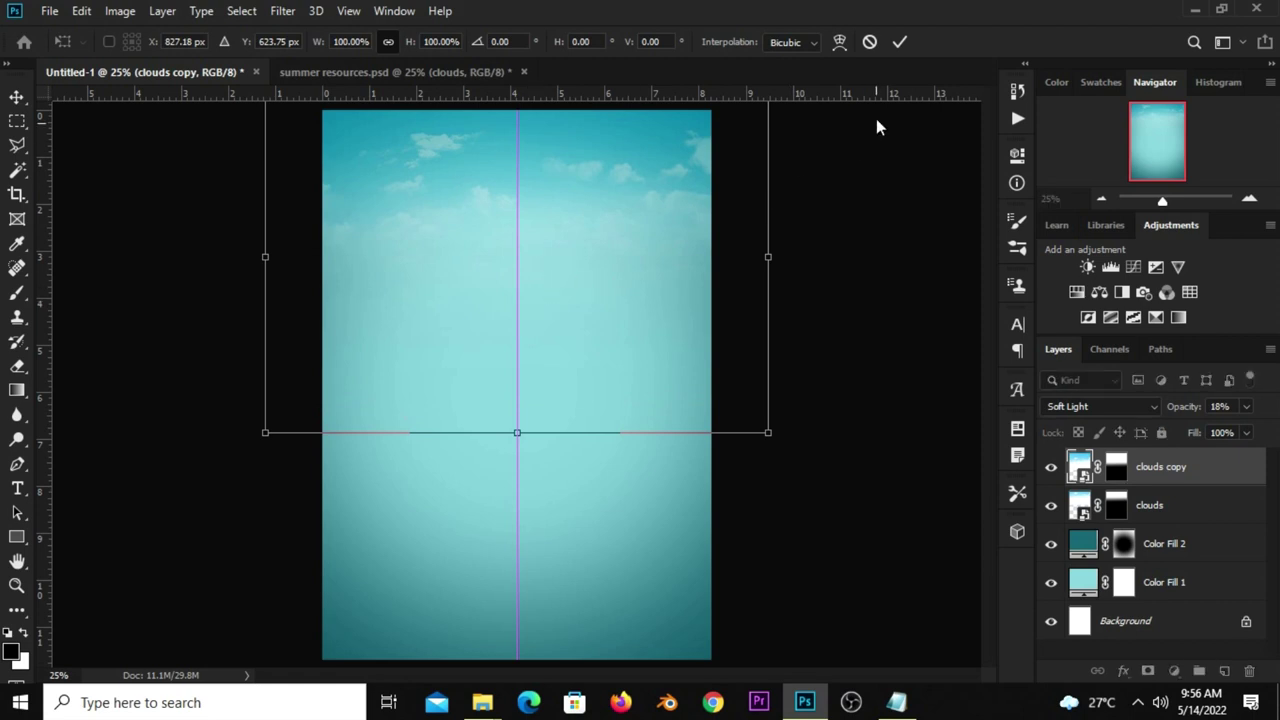
pyautogui.click(902, 41)
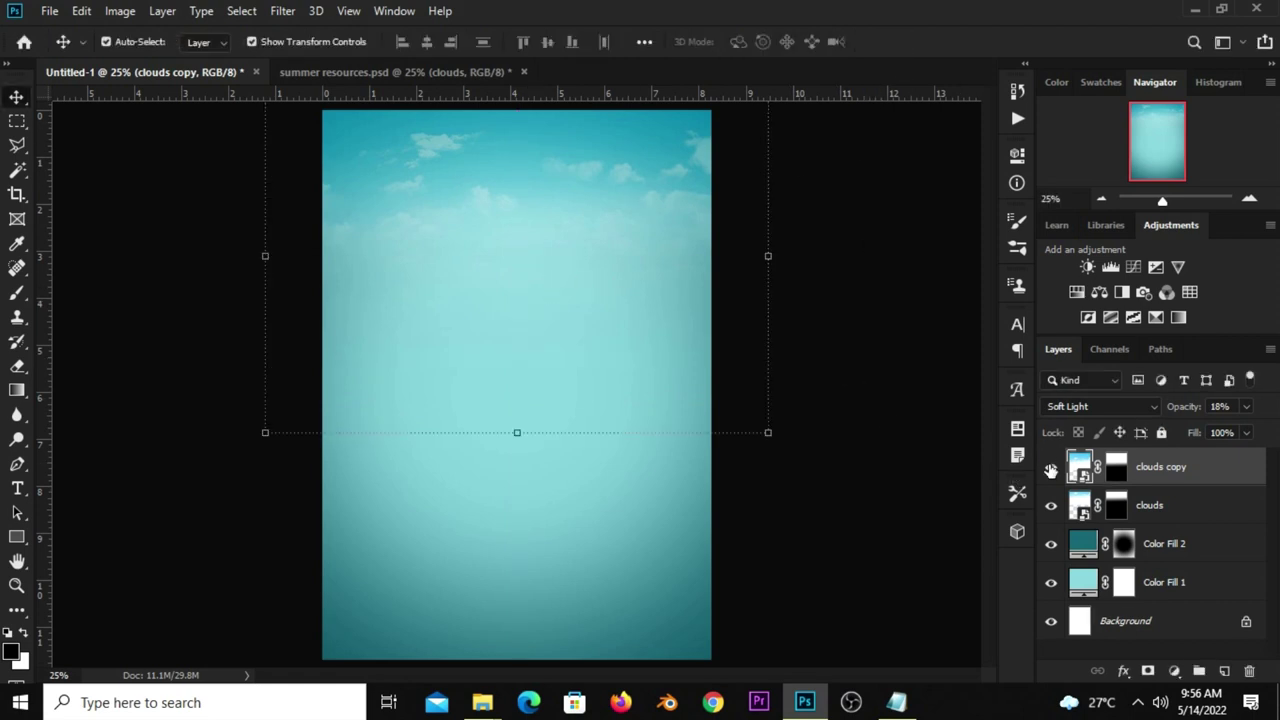
pyautogui.click(830, 345)
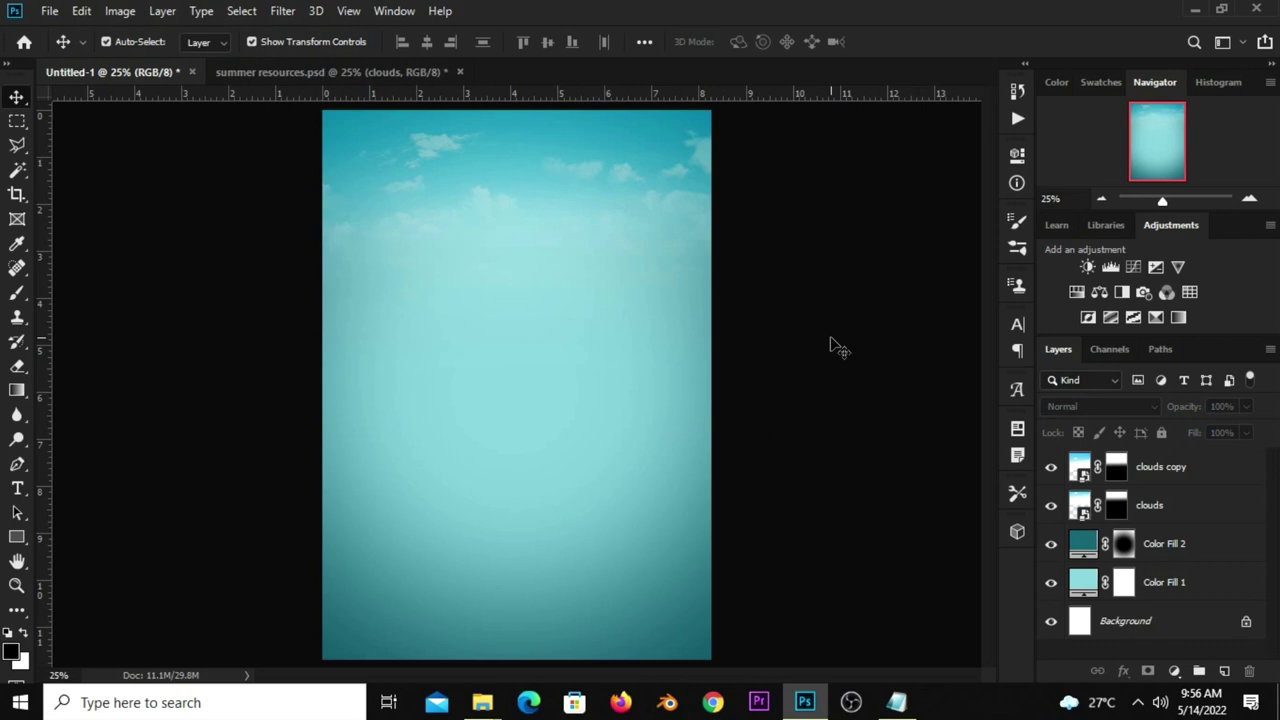
# - Paint a large soft white glow at the centre on a new layer with a 100% opacity brush
pyautogui.click(1224, 671)
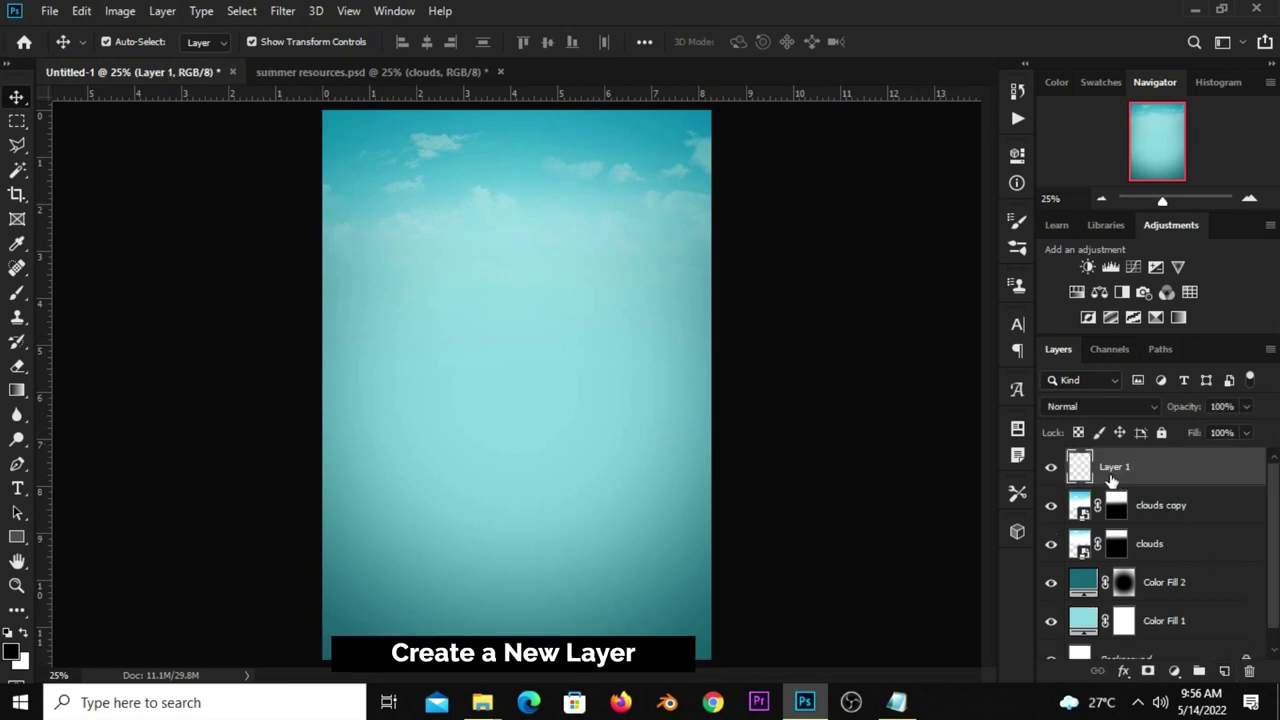
pyautogui.rightClick(22, 290)
pyautogui.click(112, 292)
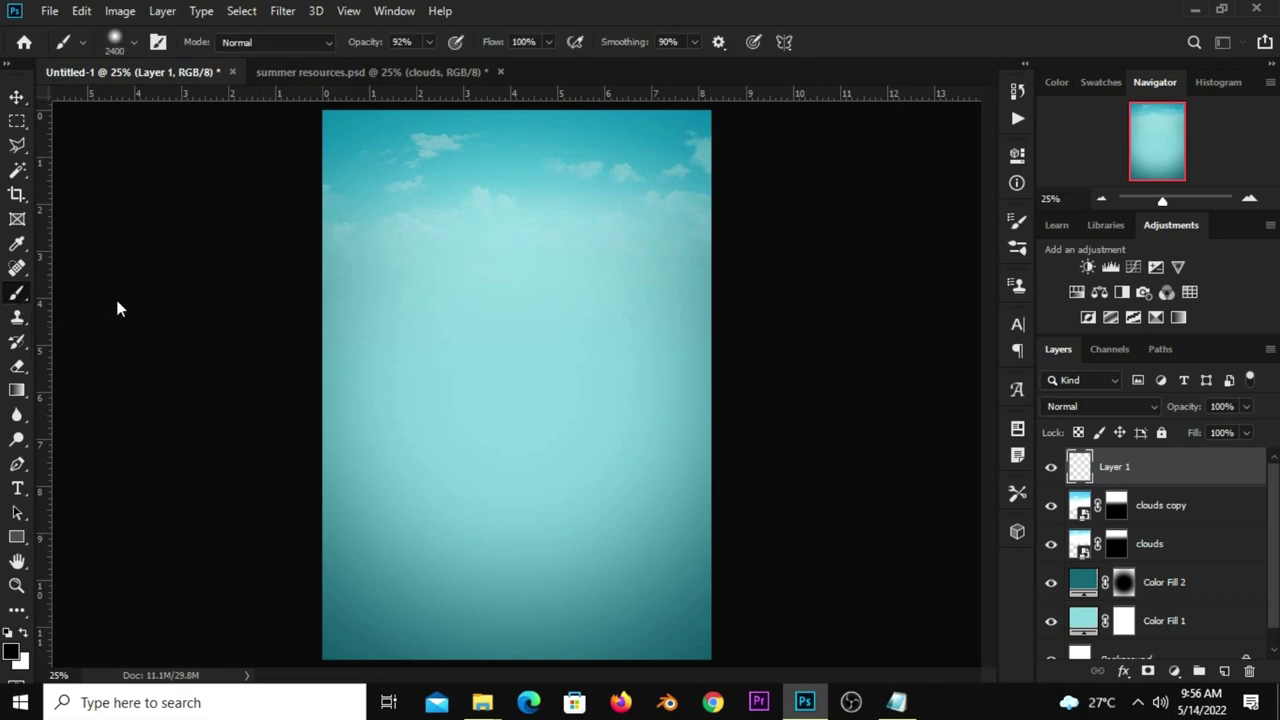
pyautogui.click(428, 44)
pyautogui.moveTo(440, 62); pyautogui.dragTo(455, 64)
pyautogui.click(22, 633)
pyautogui.press('[')
pyautogui.press('[')
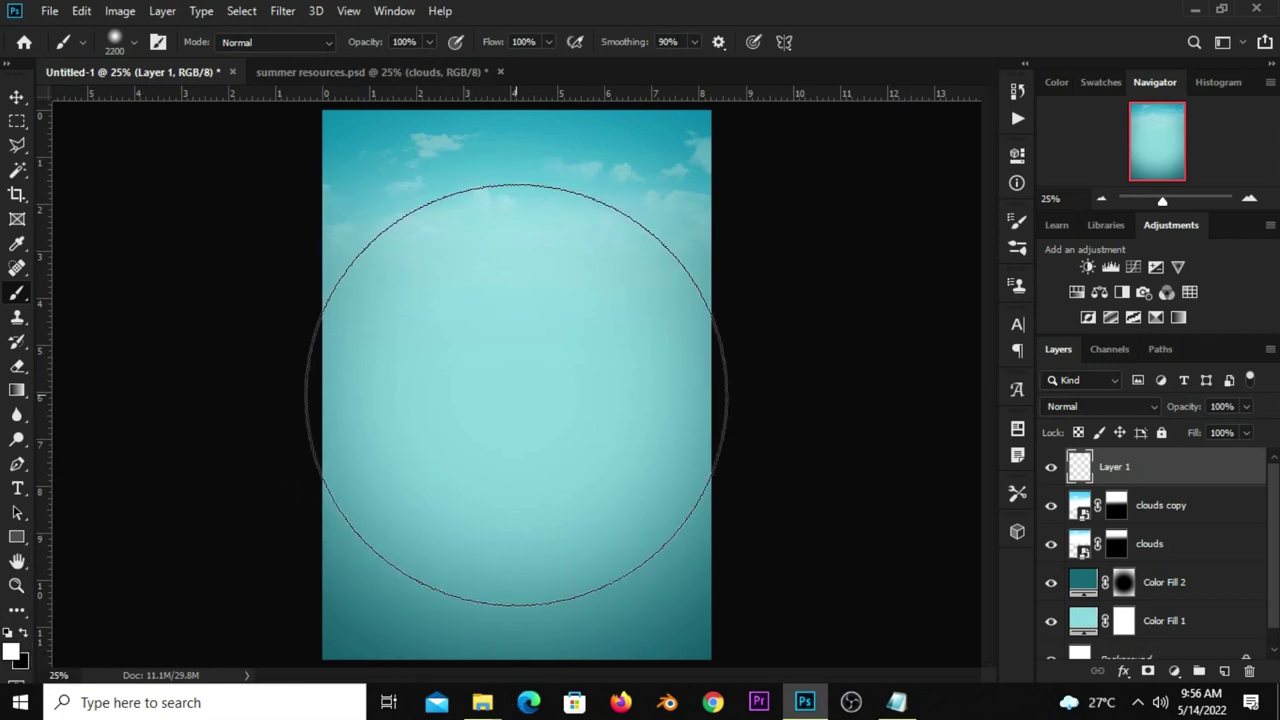
pyautogui.click(516, 395)
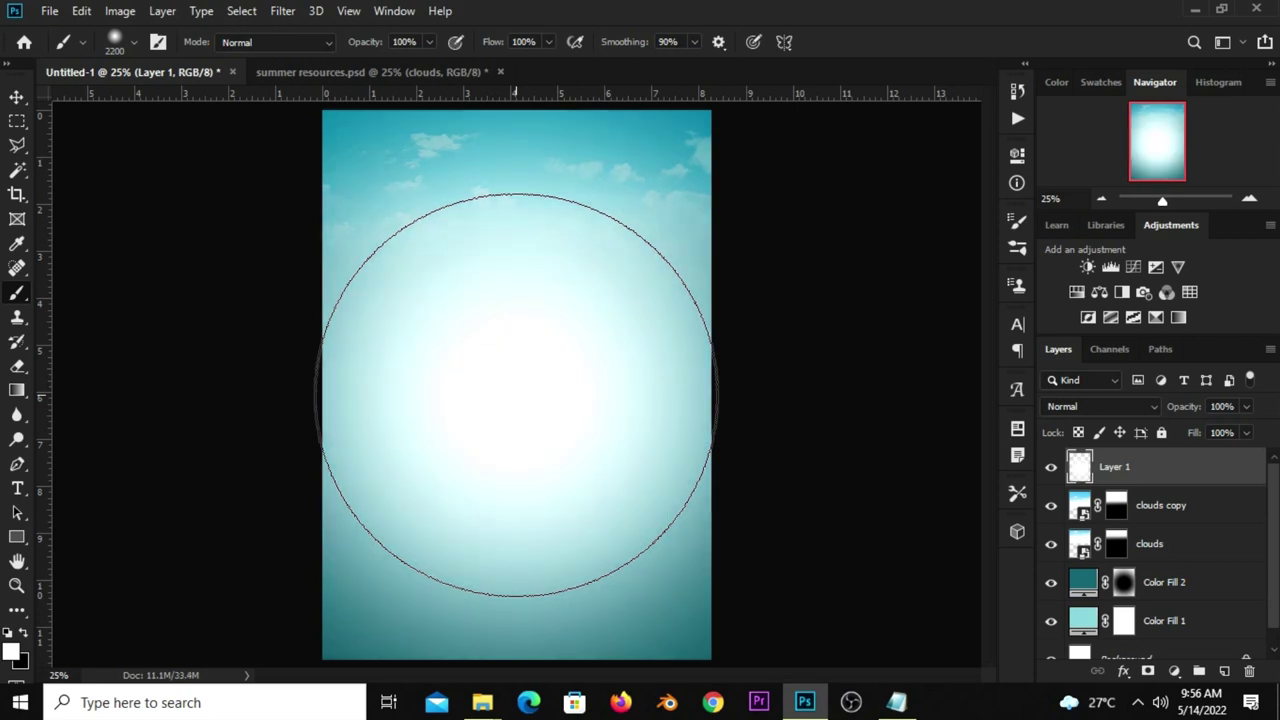
pyautogui.click(16, 96)
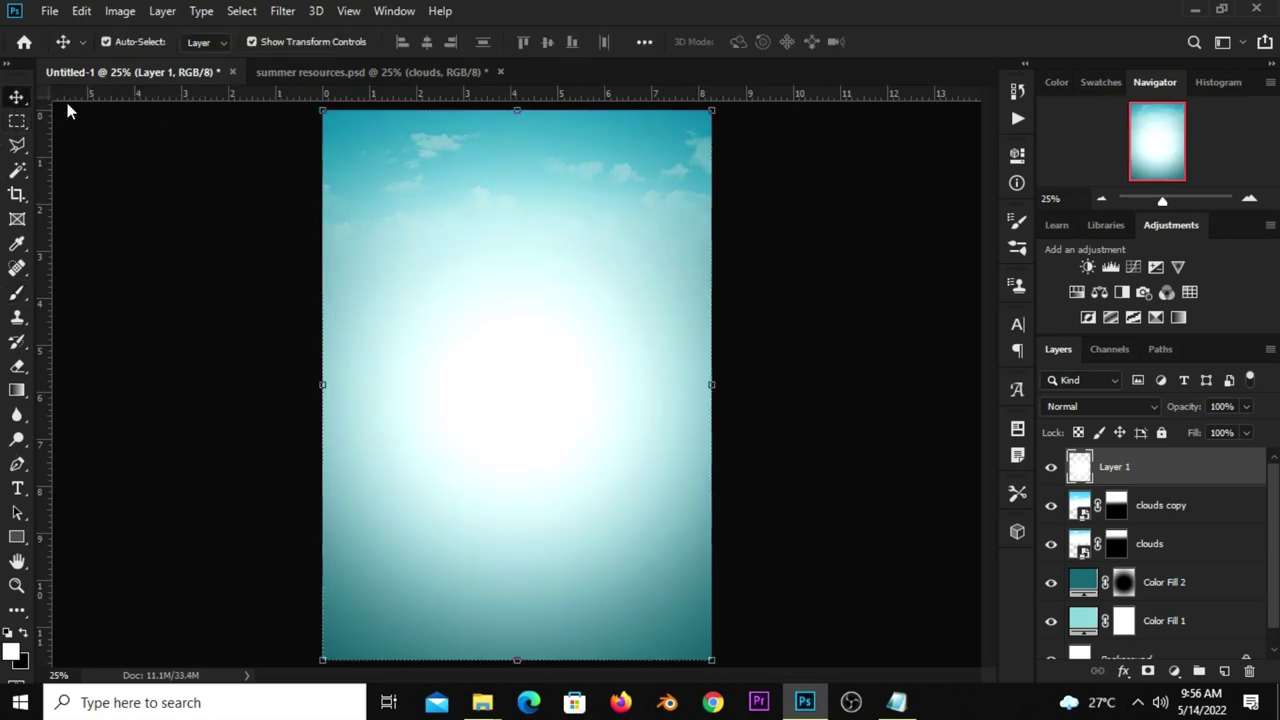
# - Set the glow layer to Overlay blending at 55% opacity
pyautogui.click(1051, 467)
pyautogui.click(1051, 467)
pyautogui.click(1071, 406)
pyautogui.click(1069, 444)
pyautogui.click(1050, 467)
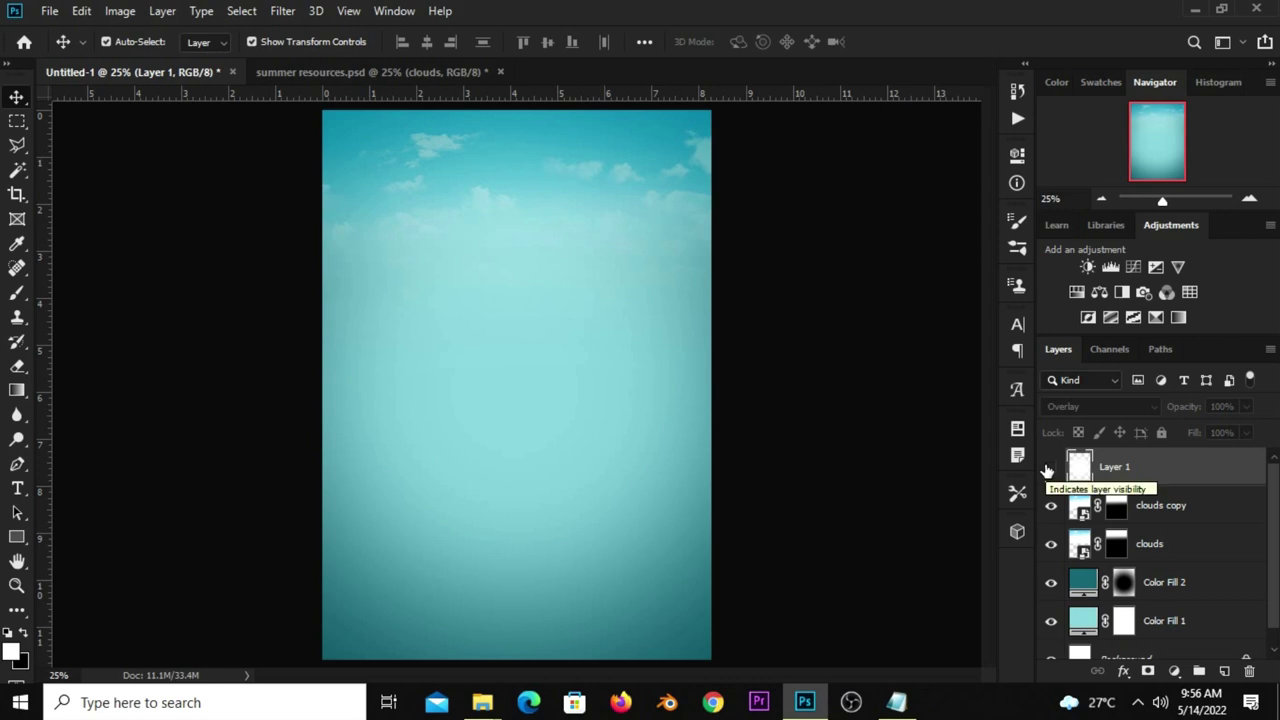
pyautogui.click(1049, 468)
pyautogui.click(1247, 406)
pyautogui.moveTo(1250, 429); pyautogui.dragTo(1234, 430)
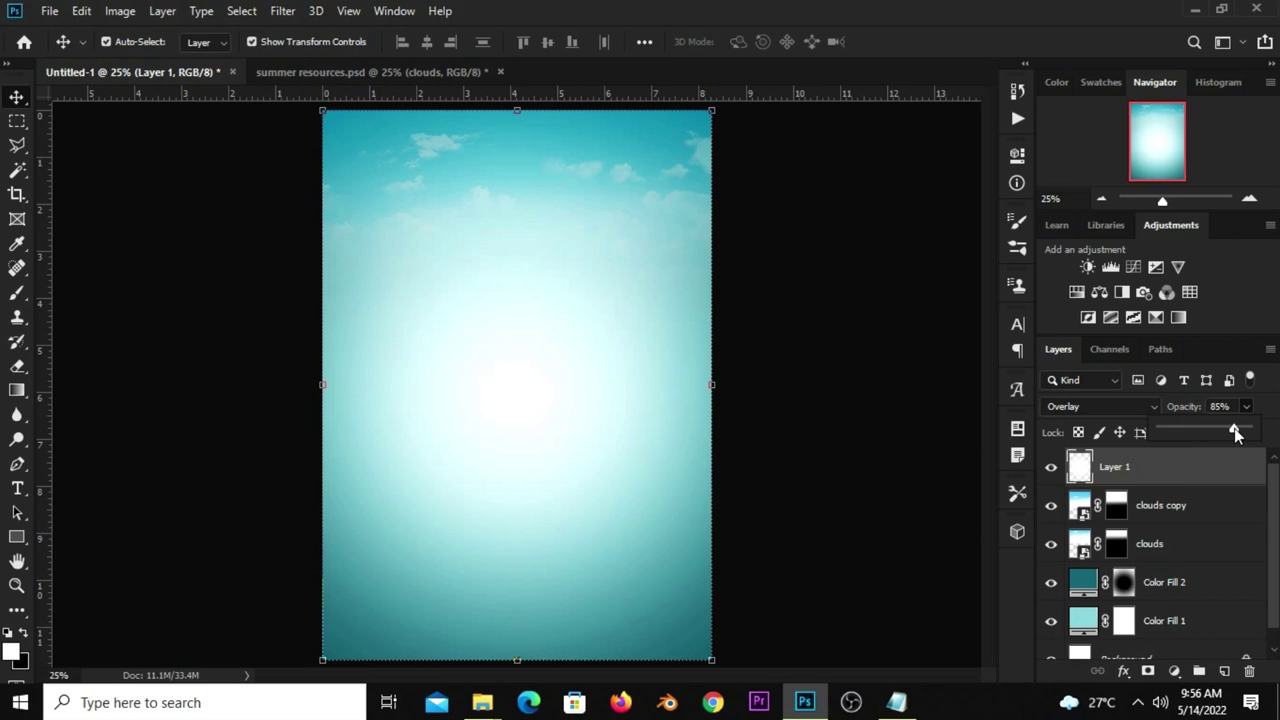
pyautogui.moveTo(1233, 428); pyautogui.dragTo(1227, 432)
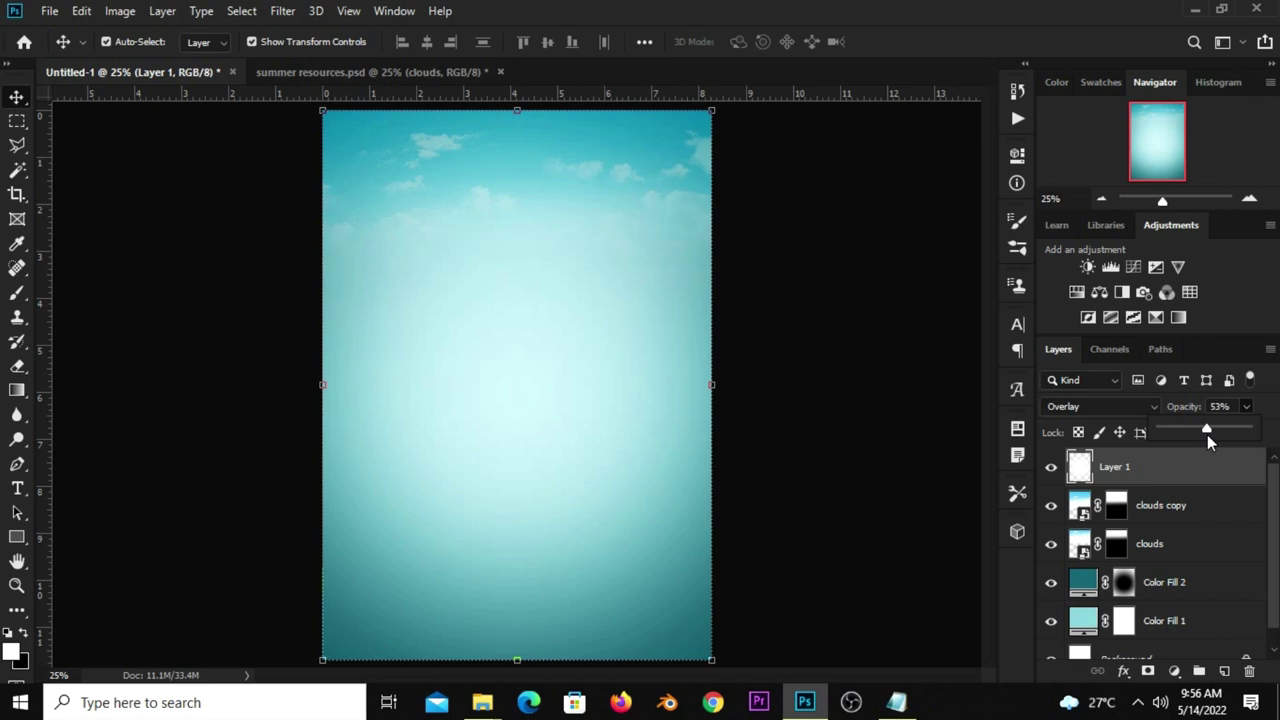
pyautogui.moveTo(1208, 434); pyautogui.dragTo(1209, 434)
pyautogui.click(1051, 467)
pyautogui.click(1051, 467)
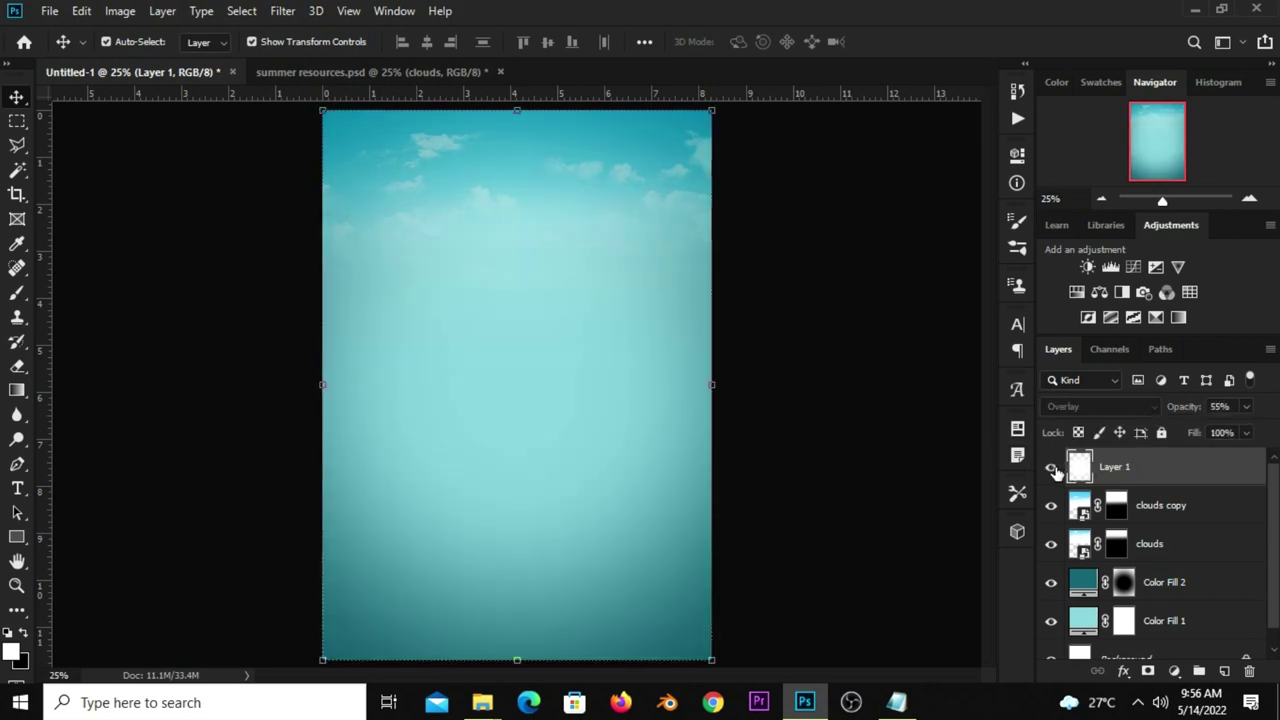
# - Duplicate Layer 1 and set the copy to Normal blending at 42% opacity
pyautogui.hotkey('ctrl', 'j')
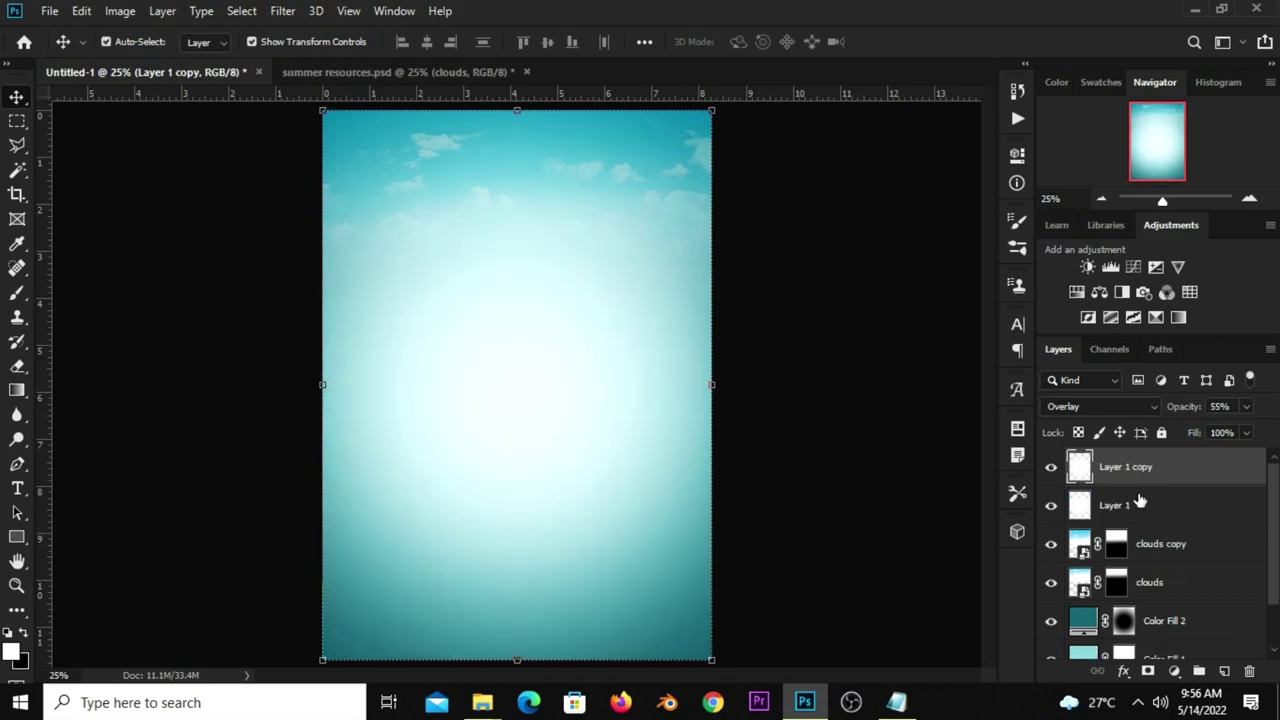
pyautogui.click(1075, 413)
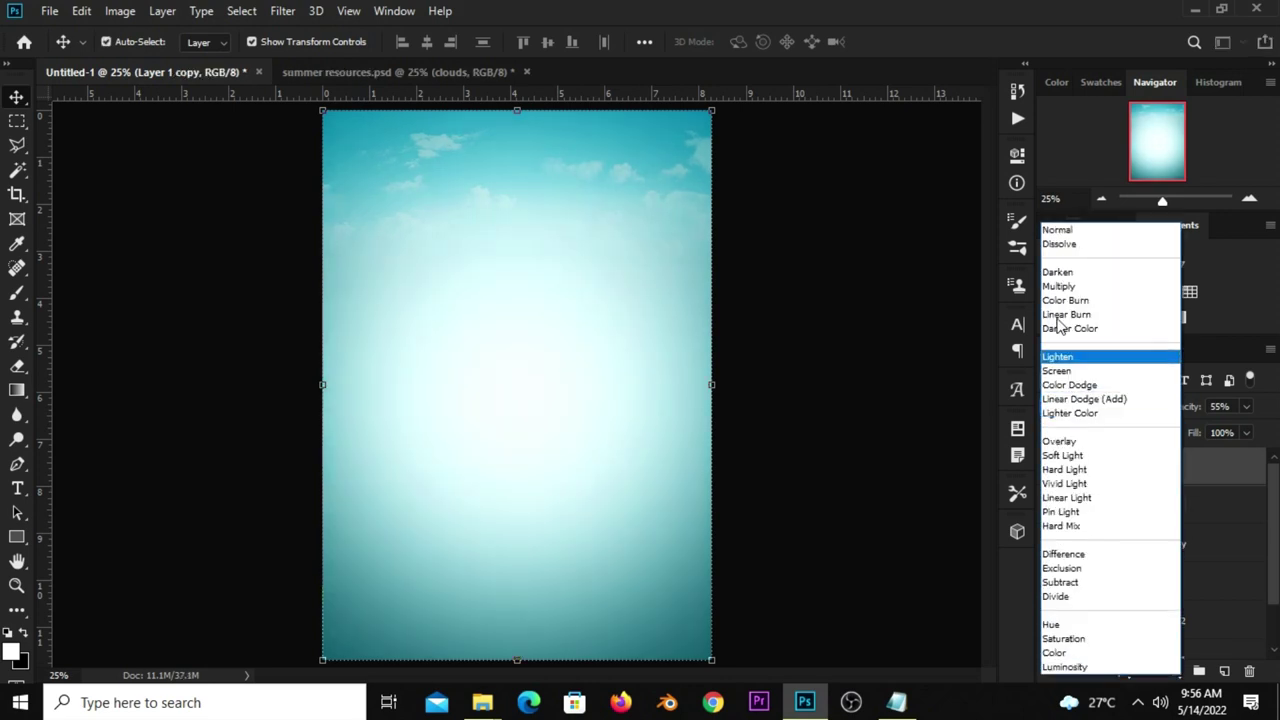
pyautogui.click(1068, 226)
pyautogui.click(1246, 406)
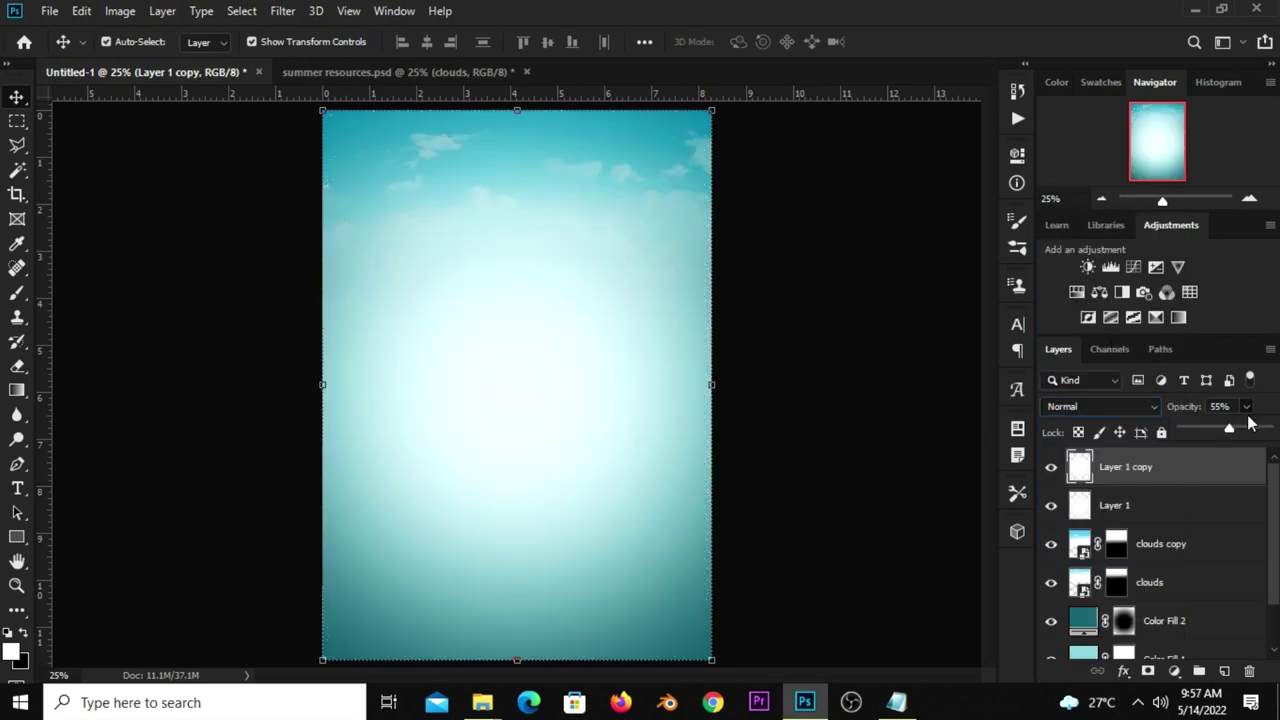
pyautogui.moveTo(1227, 428); pyautogui.dragTo(1218, 432)
pyautogui.click(1050, 467)
pyautogui.click(1050, 467)
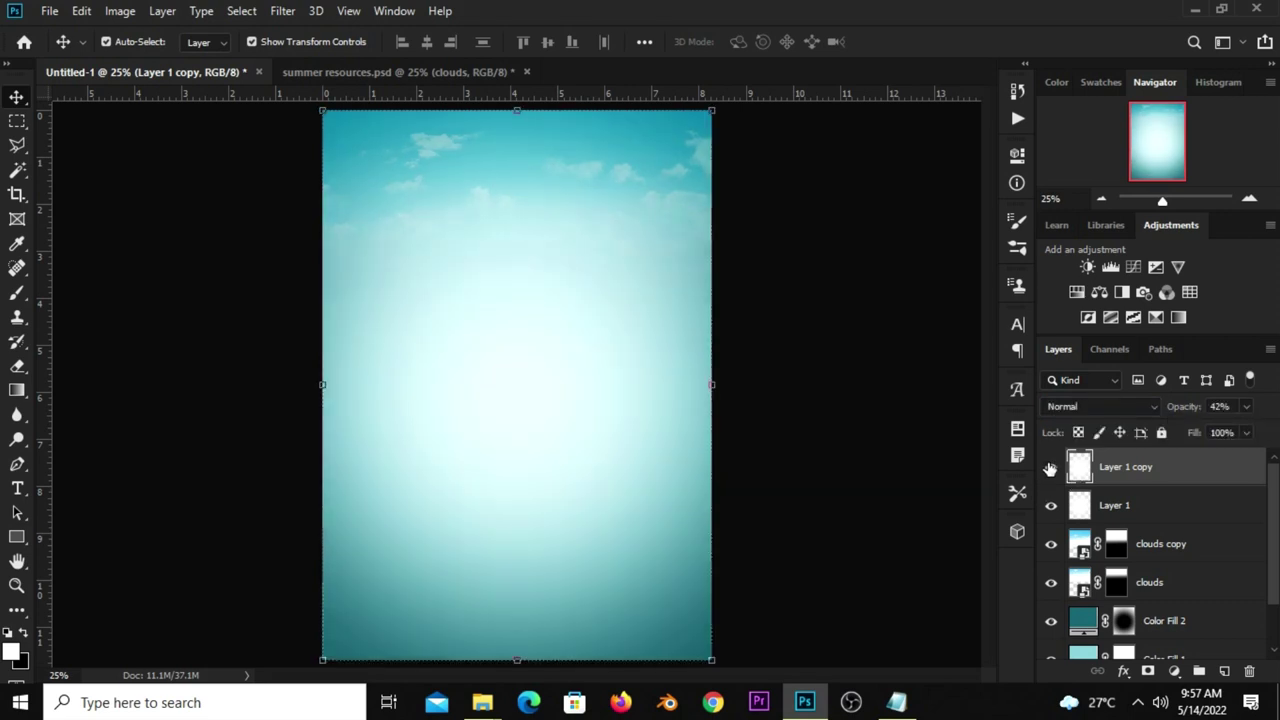
pyautogui.click(843, 459)
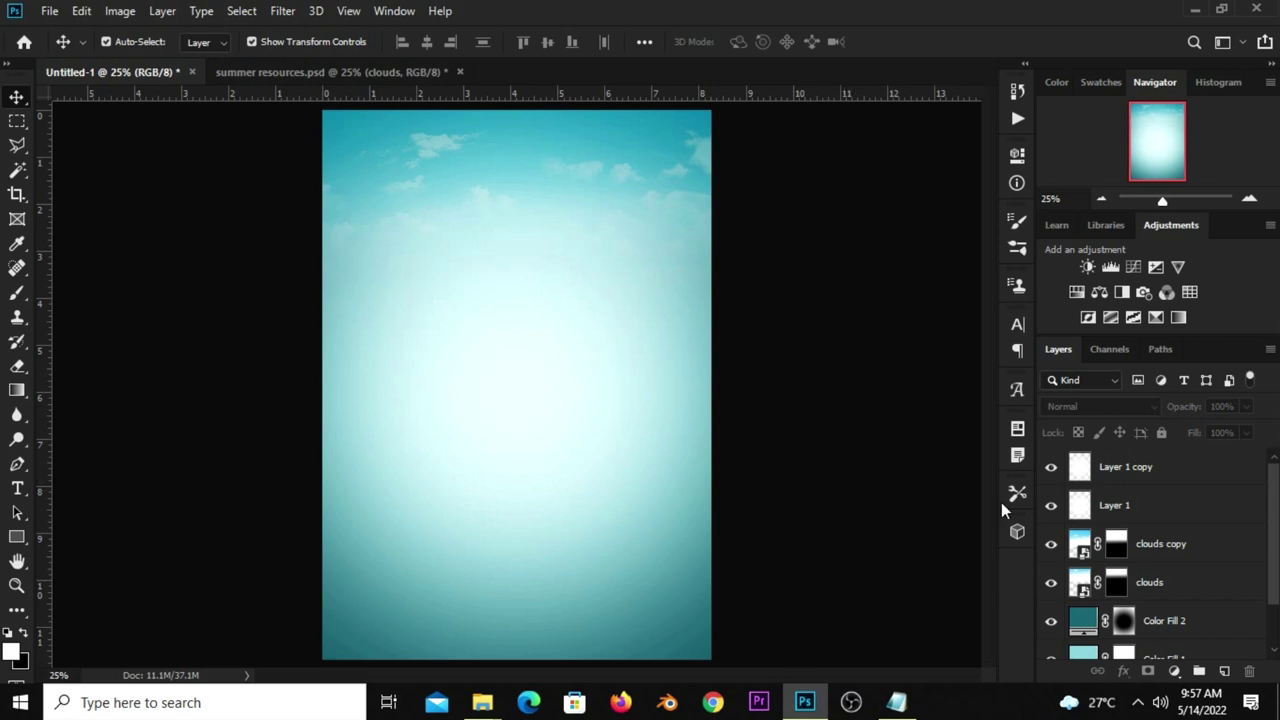
# - Add an Exposure adjustment layer with exposure 0 and gamma correction about 0.48
pyautogui.click(1174, 671)
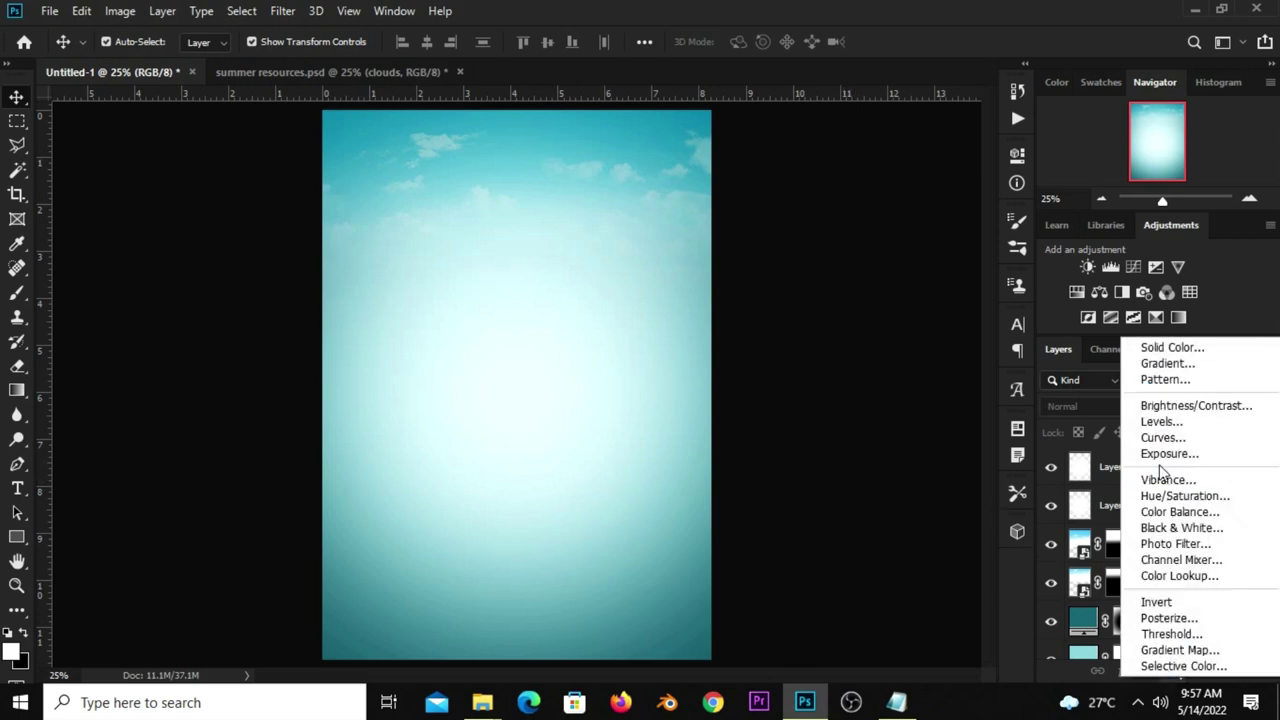
pyautogui.click(1169, 453)
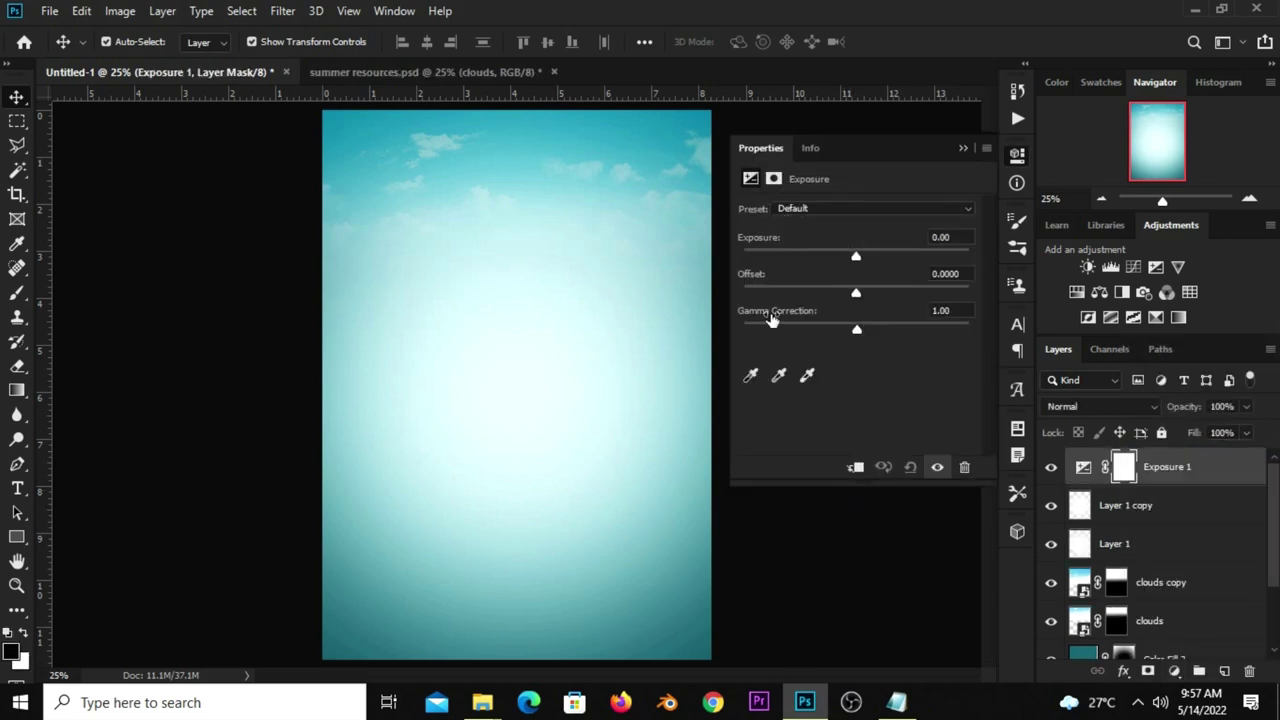
pyautogui.moveTo(856, 257); pyautogui.dragTo(862, 257)
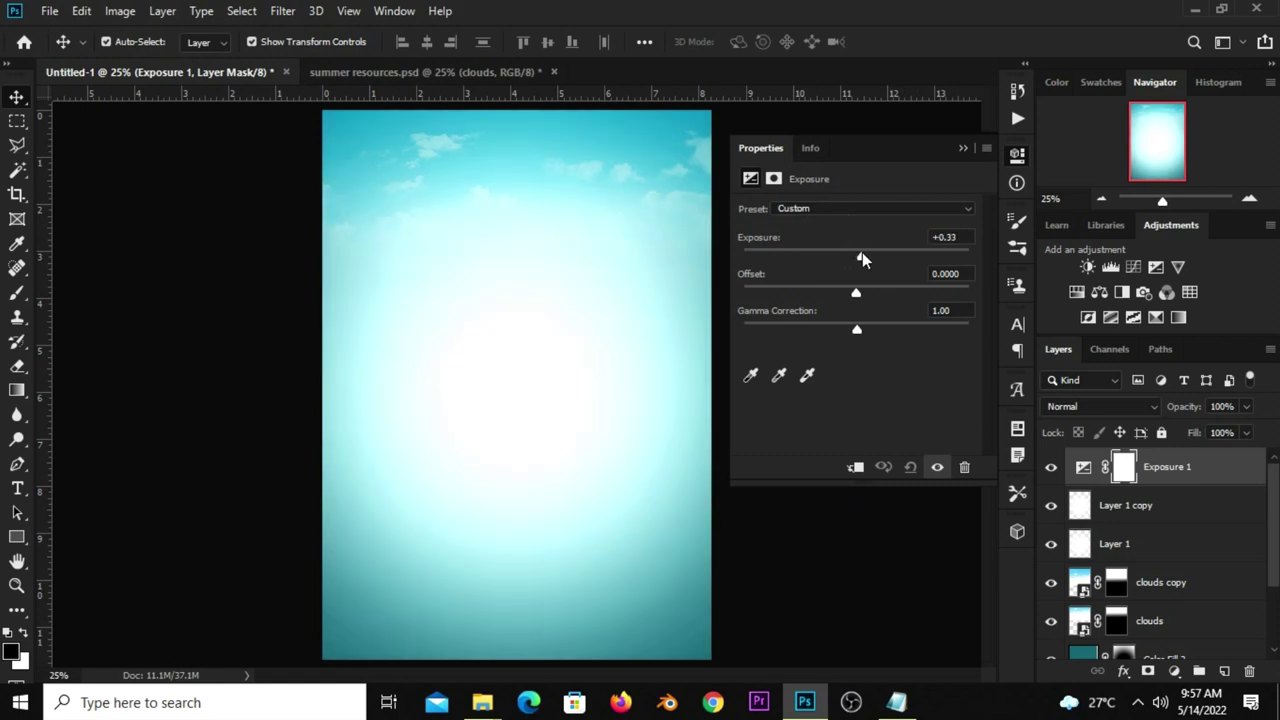
pyautogui.moveTo(958, 240); pyautogui.dragTo(928, 240)
pyautogui.write('0')
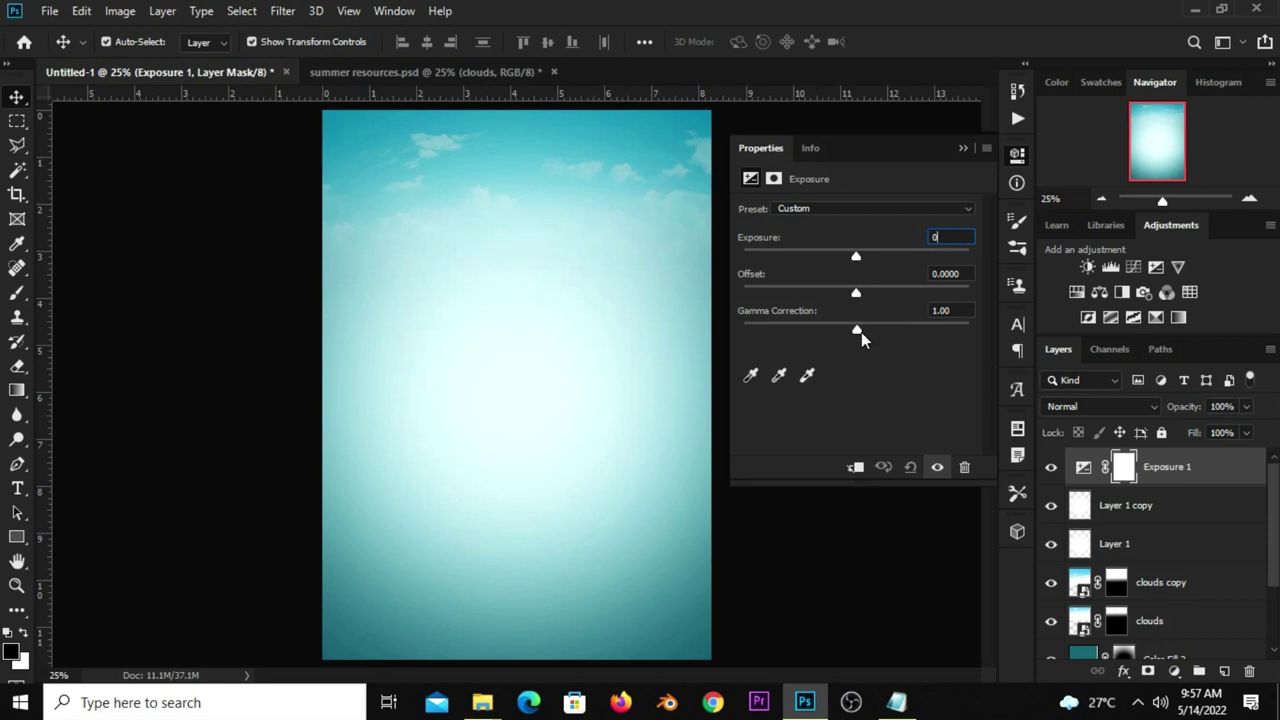
pyautogui.moveTo(861, 332); pyautogui.dragTo(904, 332)
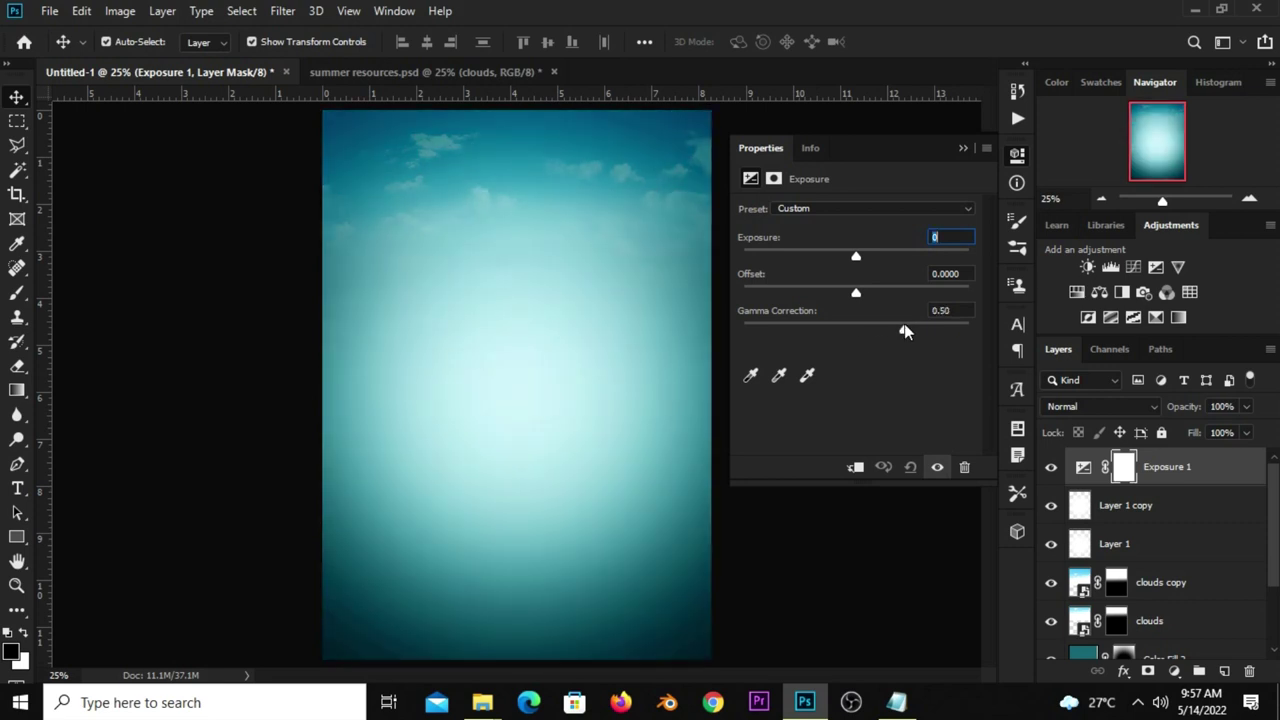
pyautogui.moveTo(904, 332); pyautogui.dragTo(903, 331)
pyautogui.click(955, 311)
pyautogui.click(962, 148)
pyautogui.click(1050, 466)
pyautogui.click(1050, 466)
pyautogui.click(880, 395)
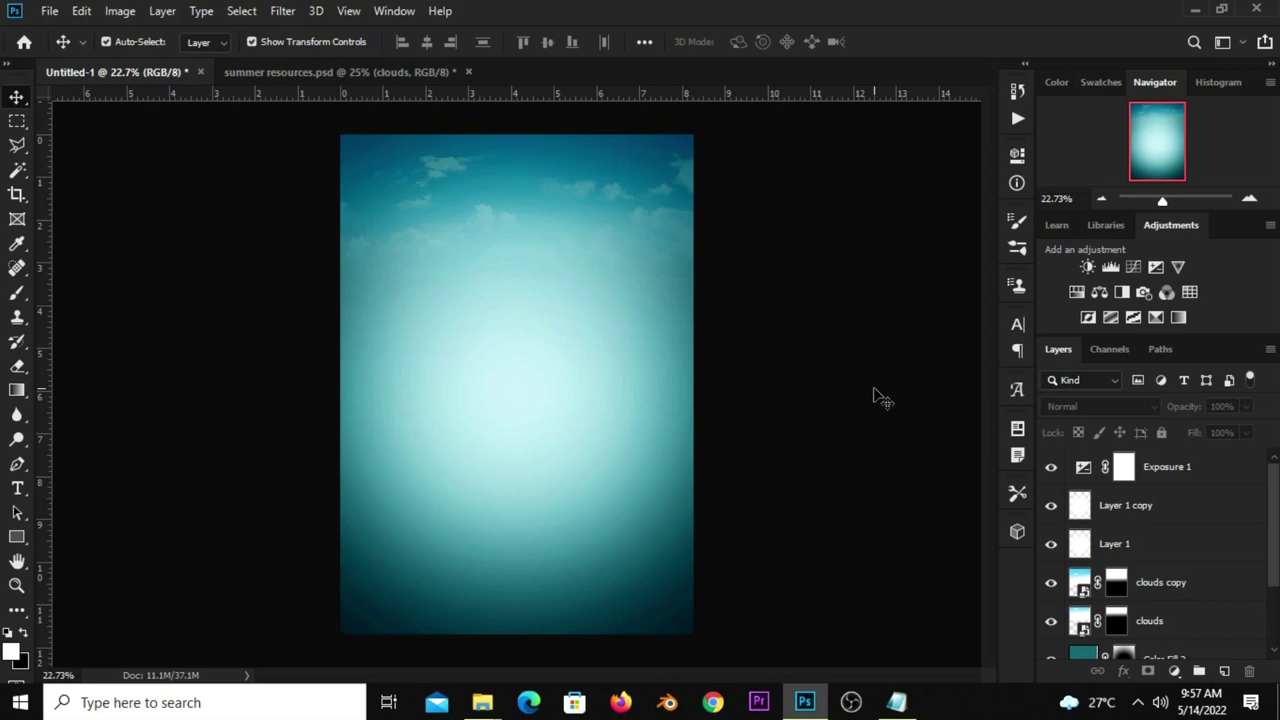
# - Drag the fog layer from summer resources into the Untitled-1 poster, placed over the canvas centre
pyautogui.hotkey('ctrl', 'Tab')
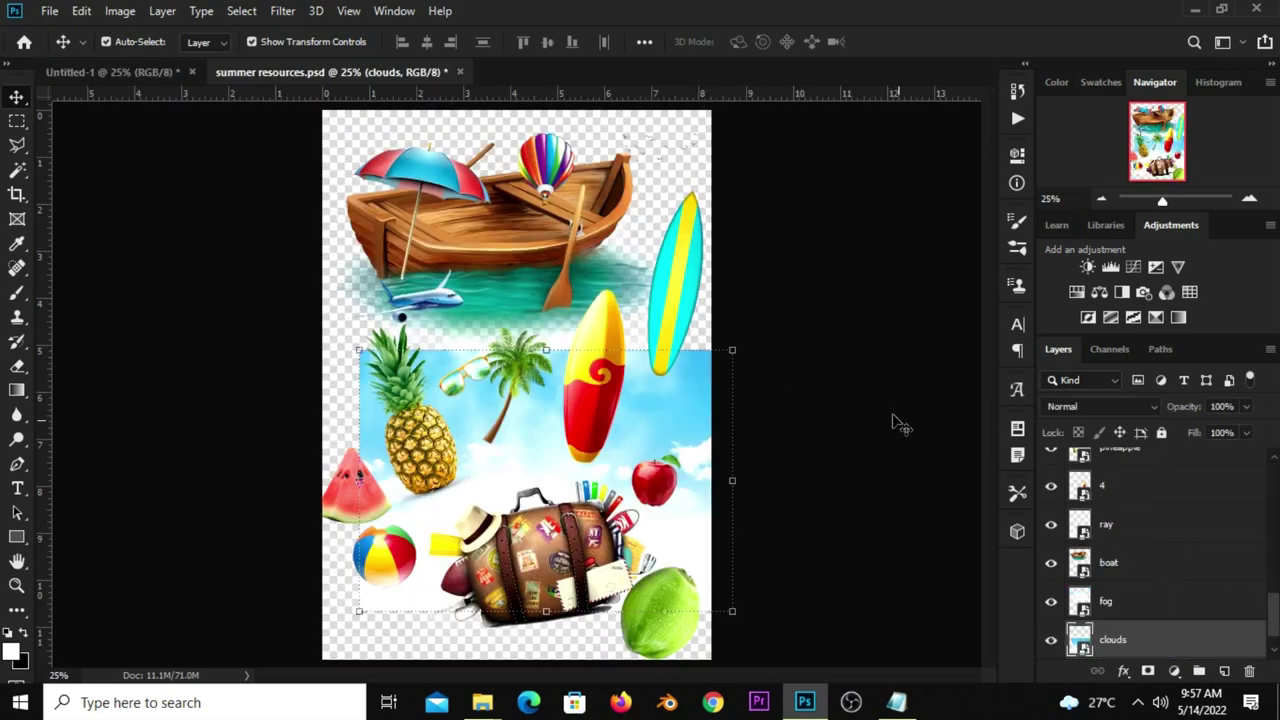
pyautogui.click(1050, 639)
pyautogui.click(1062, 610)
pyautogui.click(1051, 603)
pyautogui.click(1050, 603)
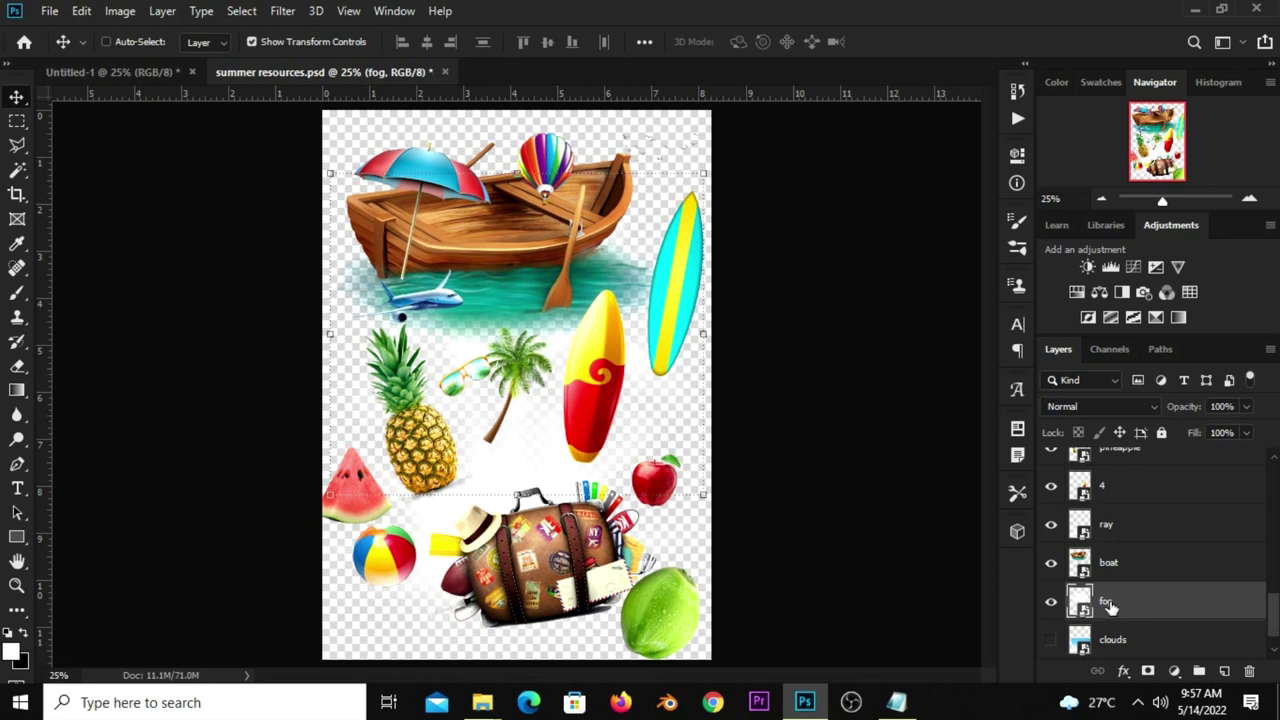
pyautogui.click(120, 72)
pyautogui.moveTo(158, 109); pyautogui.dragTo(300, 200)
pyautogui.moveTo(468, 271)
pyautogui.mouseDown()
pyautogui.moveTo(560, 332)
pyautogui.moveTo(566, 366)
pyautogui.mouseUp()
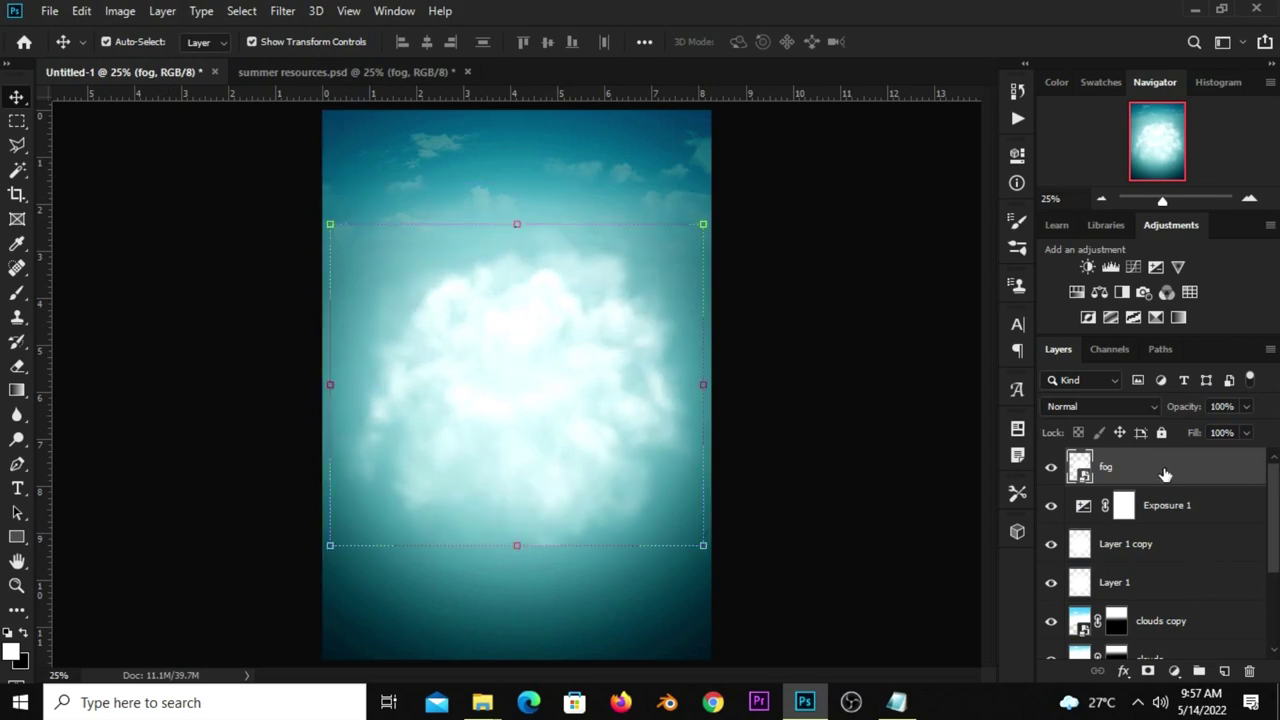
# - Scale the fog cloud to about 119.29% and re-centre it on the canvas
pyautogui.rightClick(1165, 474)
pyautogui.click(1000, 191)
pyautogui.hotkey('ctrl', 't')
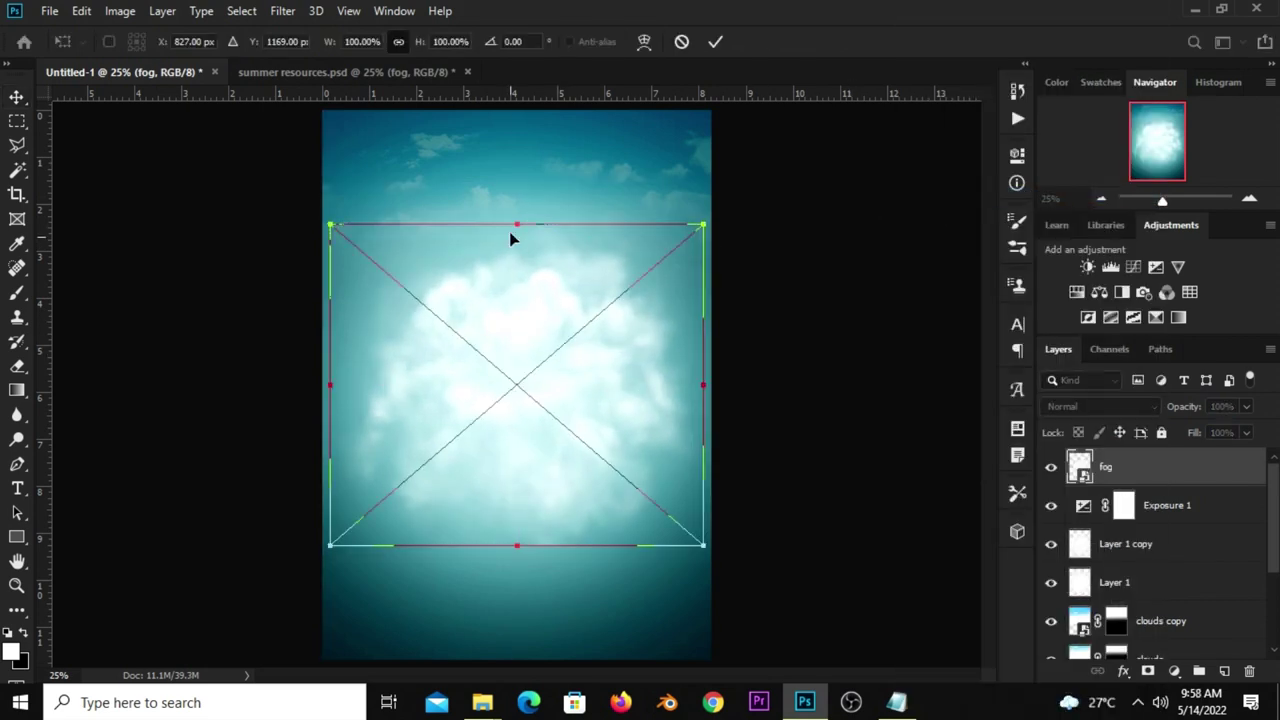
pyautogui.moveTo(510, 238); pyautogui.dragTo(516, 171)
pyautogui.moveTo(503, 528); pyautogui.dragTo(526, 434)
pyautogui.press('Return')
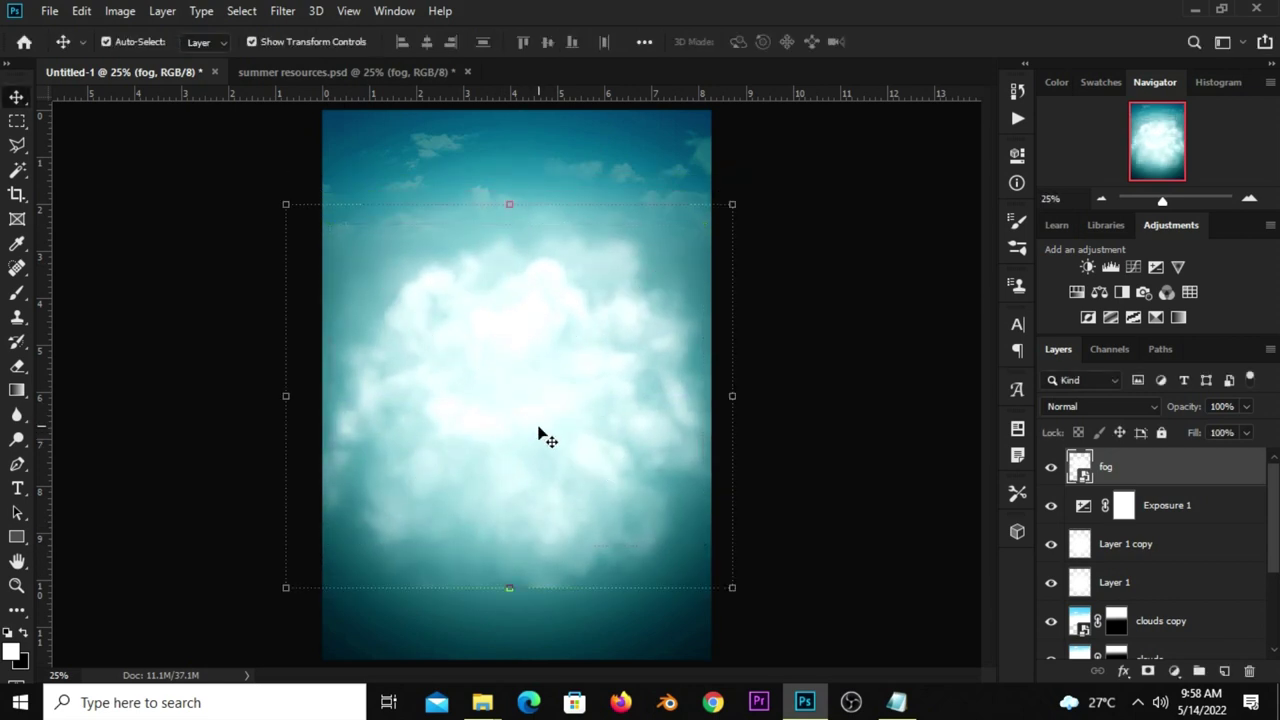
pyautogui.click(1051, 468)
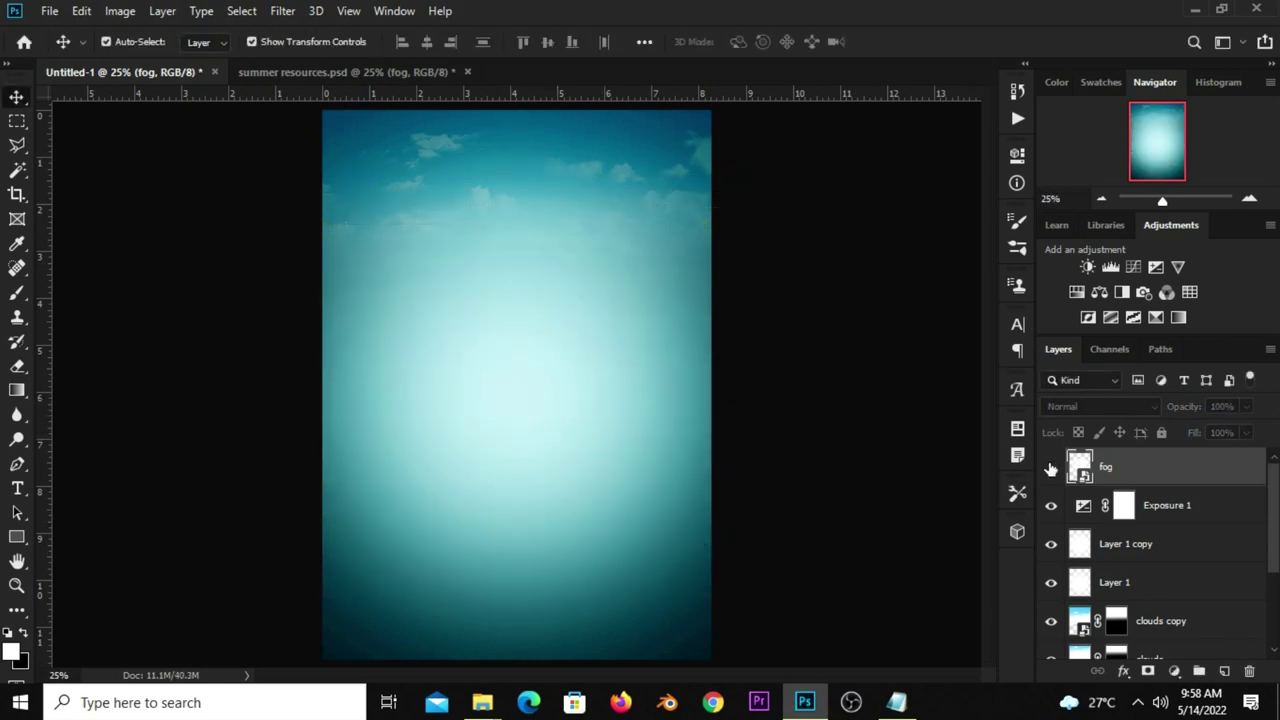
# - Fade the fog layer to about 68% opacity
pyautogui.click(1051, 468)
pyautogui.click(1246, 407)
pyautogui.moveTo(1217, 440); pyautogui.dragTo(1220, 431)
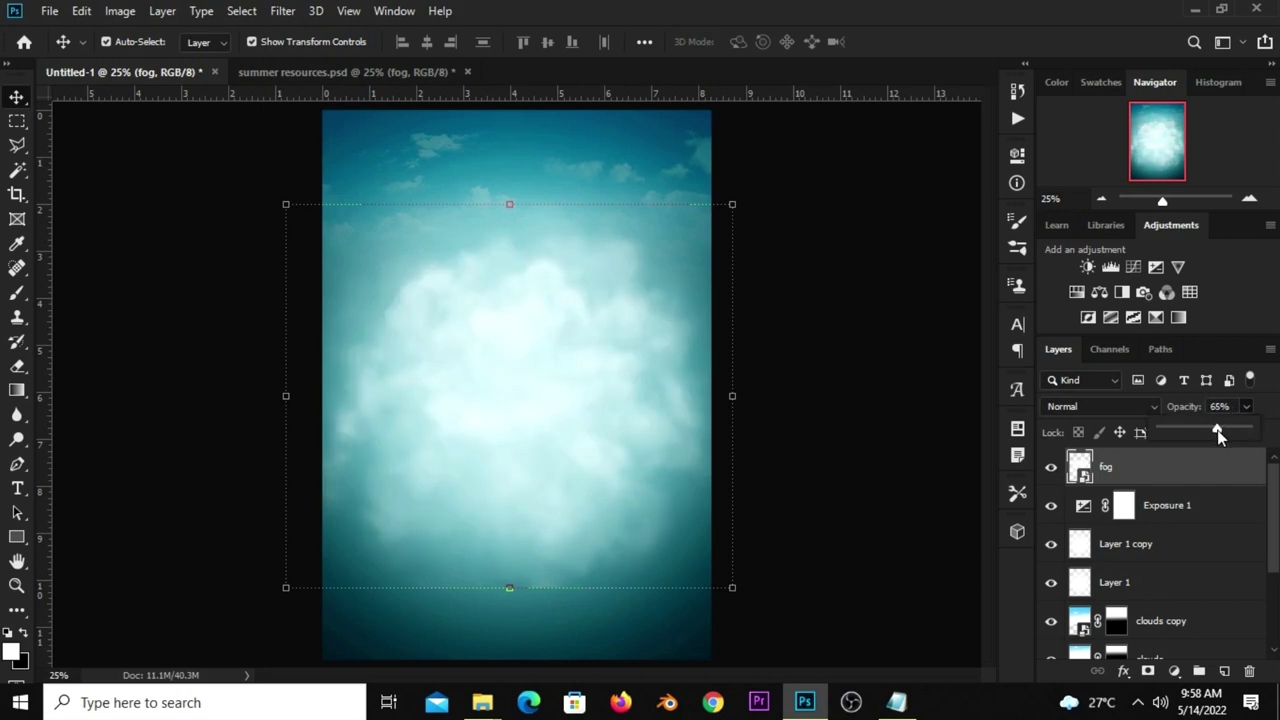
pyautogui.click(1050, 468)
pyautogui.click(1050, 468)
# - Add an inverted layer mask to the fog layer so the cloud is hidden
pyautogui.click(1105, 470)
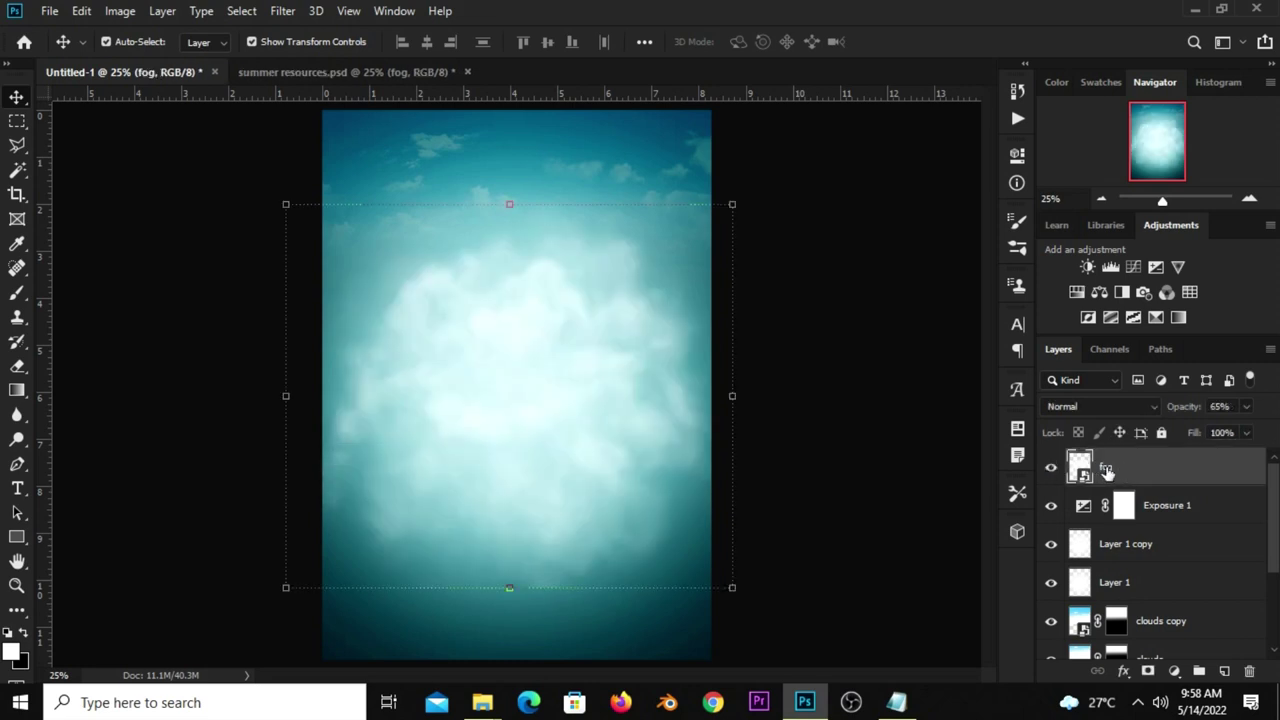
pyautogui.click(1148, 671)
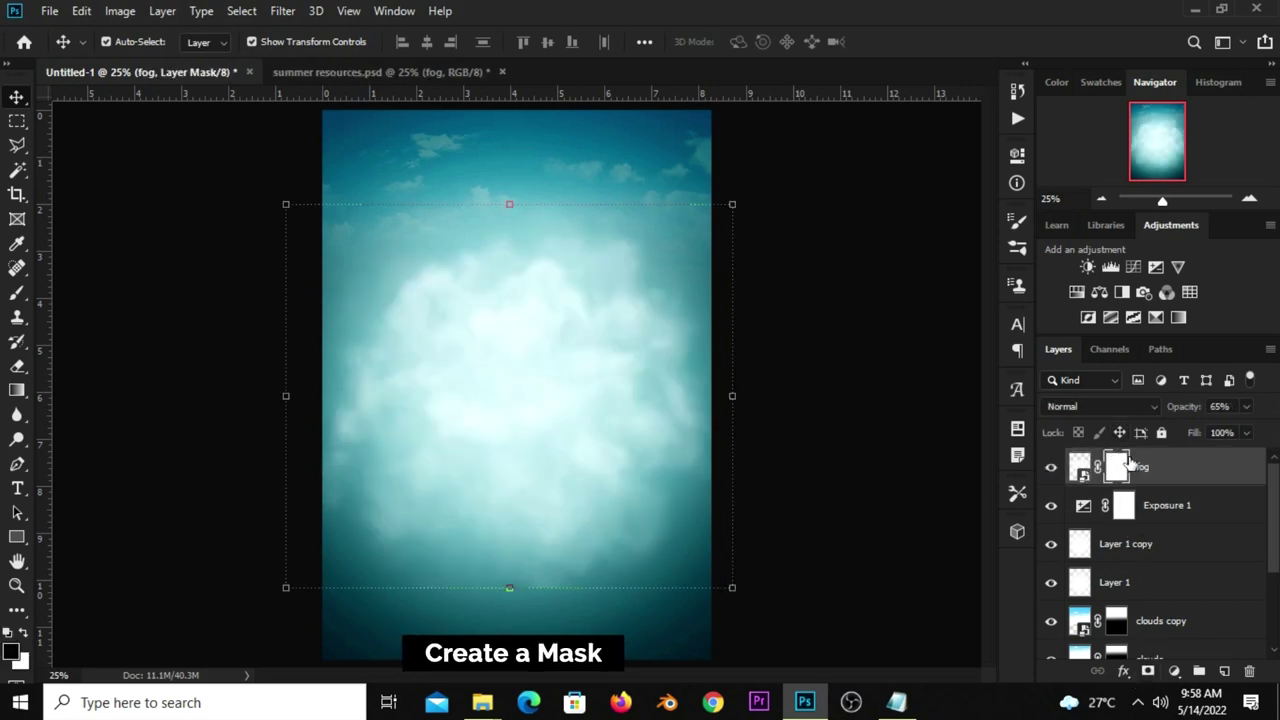
pyautogui.press('i')
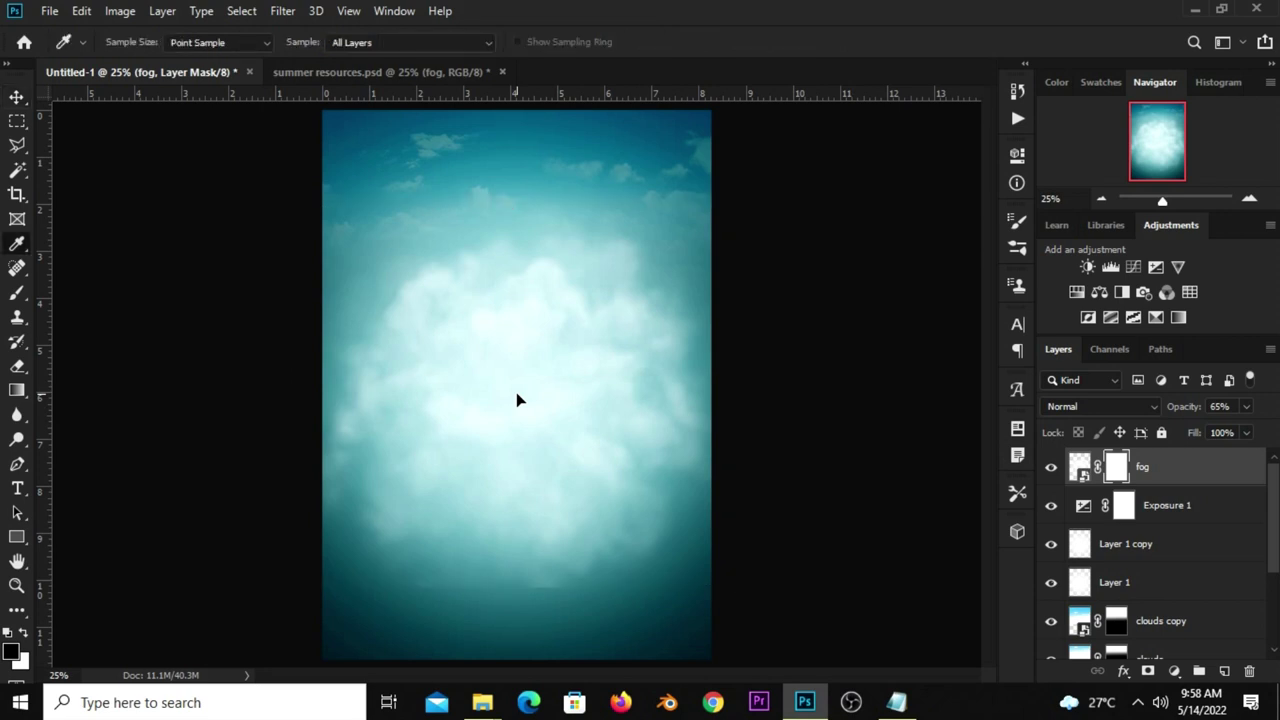
pyautogui.hotkey('ctrl', 'i')
# - Paint white into the fog mask at the canvas centre with a size-1100 brush at 58% opacity
pyautogui.rightClick(17, 292)
pyautogui.click(94, 289)
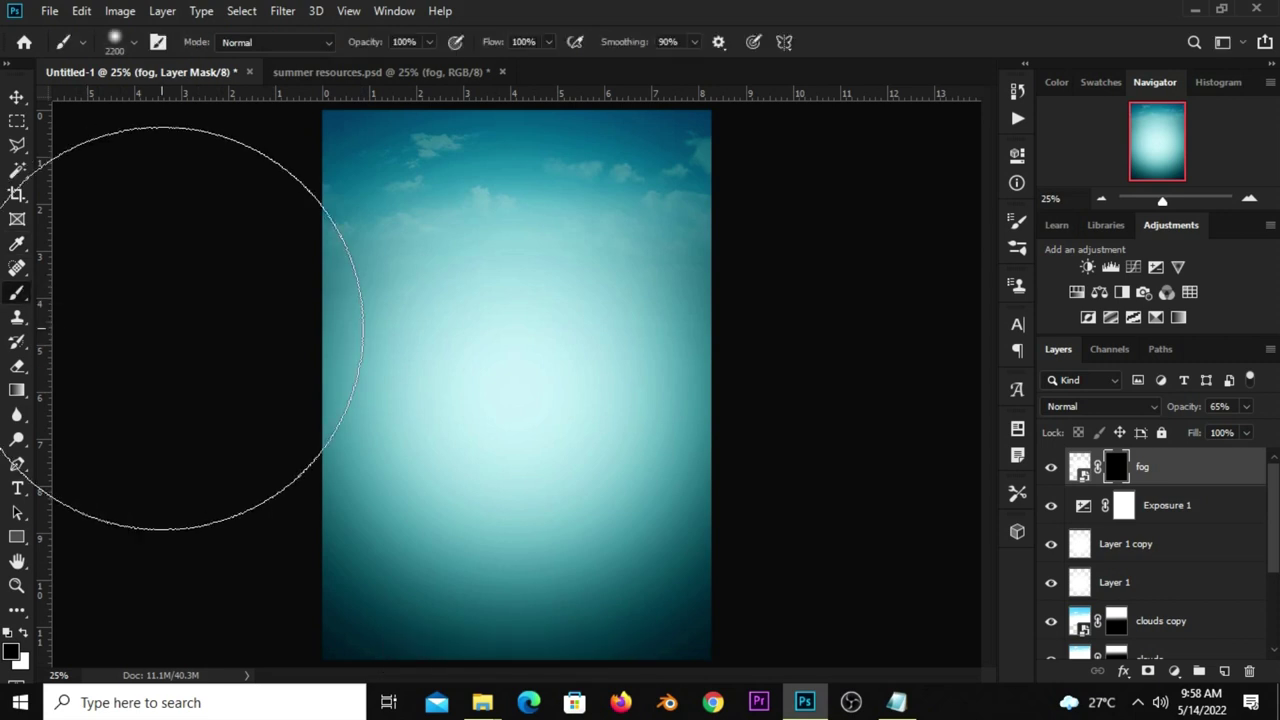
pyautogui.click(12, 651)
pyautogui.moveTo(676, 200); pyautogui.dragTo(670, 144)
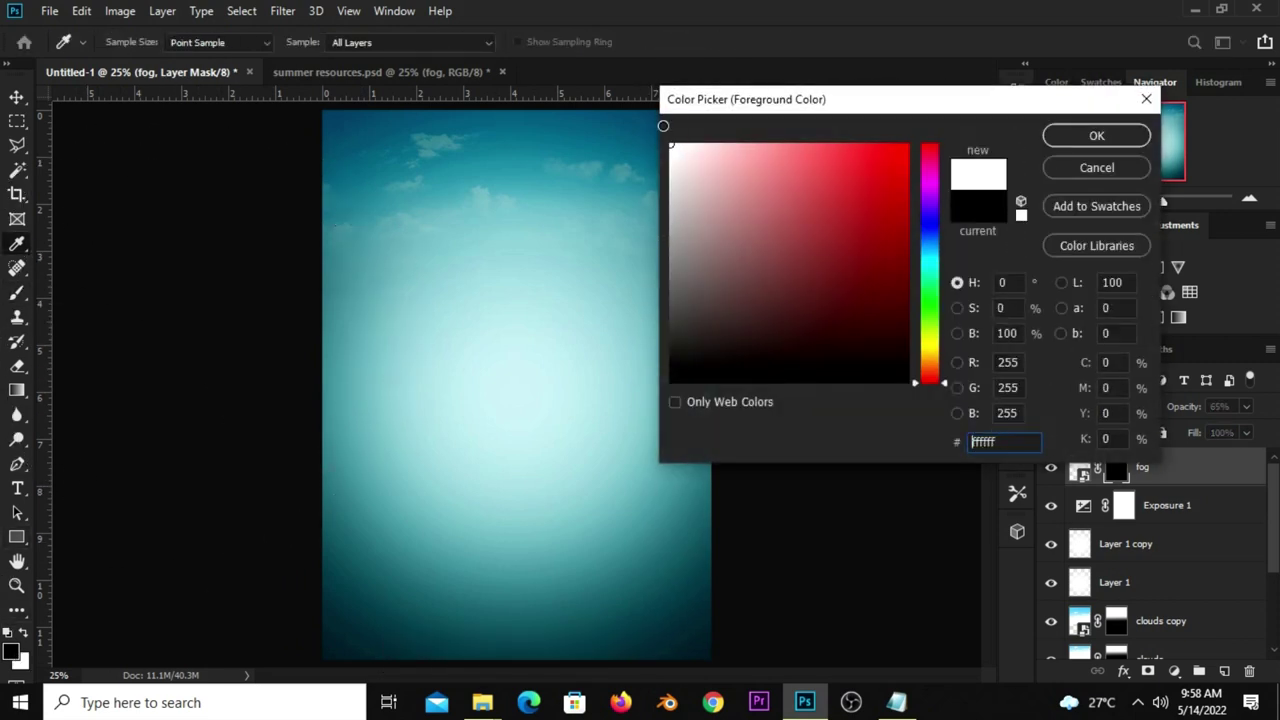
pyautogui.click(1066, 140)
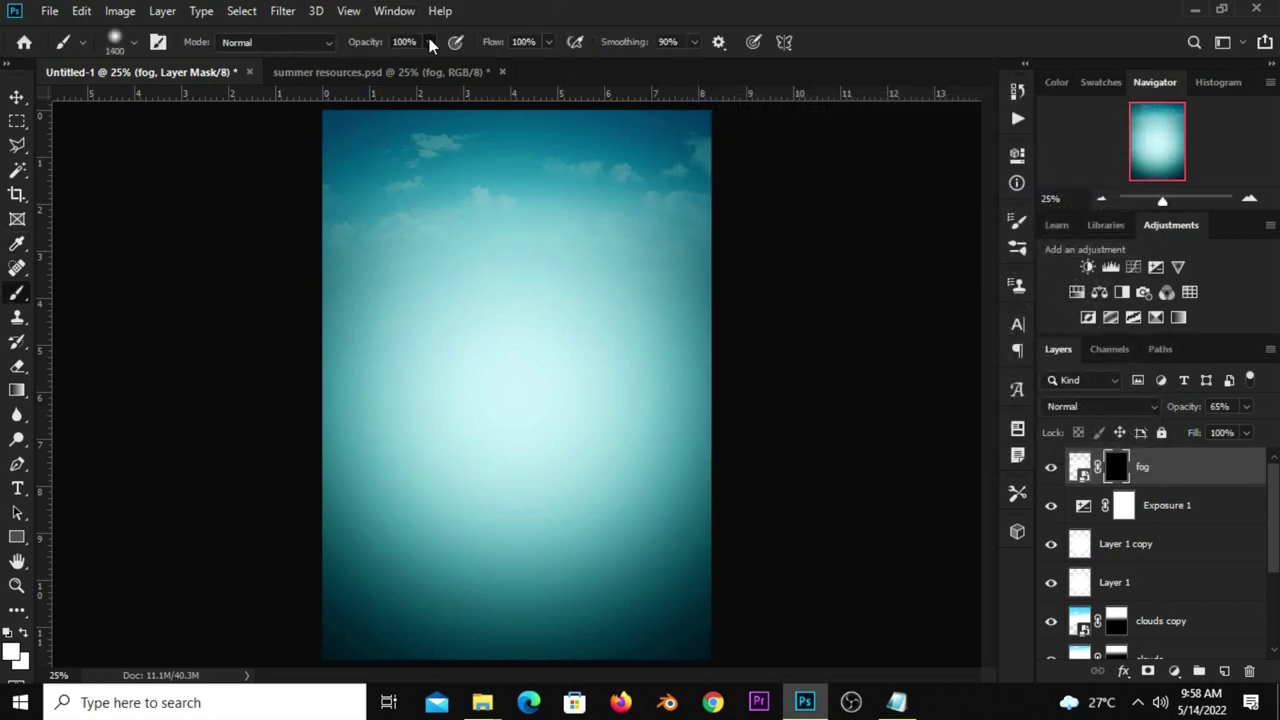
pyautogui.moveTo(430, 44); pyautogui.dragTo(398, 70)
pyautogui.press('[')
pyautogui.press('[')
pyautogui.press('[')
pyautogui.moveTo(440, 357)
pyautogui.mouseDown()
pyautogui.moveTo(406, 377)
pyautogui.moveTo(525, 468)
pyautogui.moveTo(614, 463)
pyautogui.moveTo(594, 349)
pyautogui.moveTo(451, 334)
pyautogui.moveTo(581, 502)
pyautogui.mouseUp()
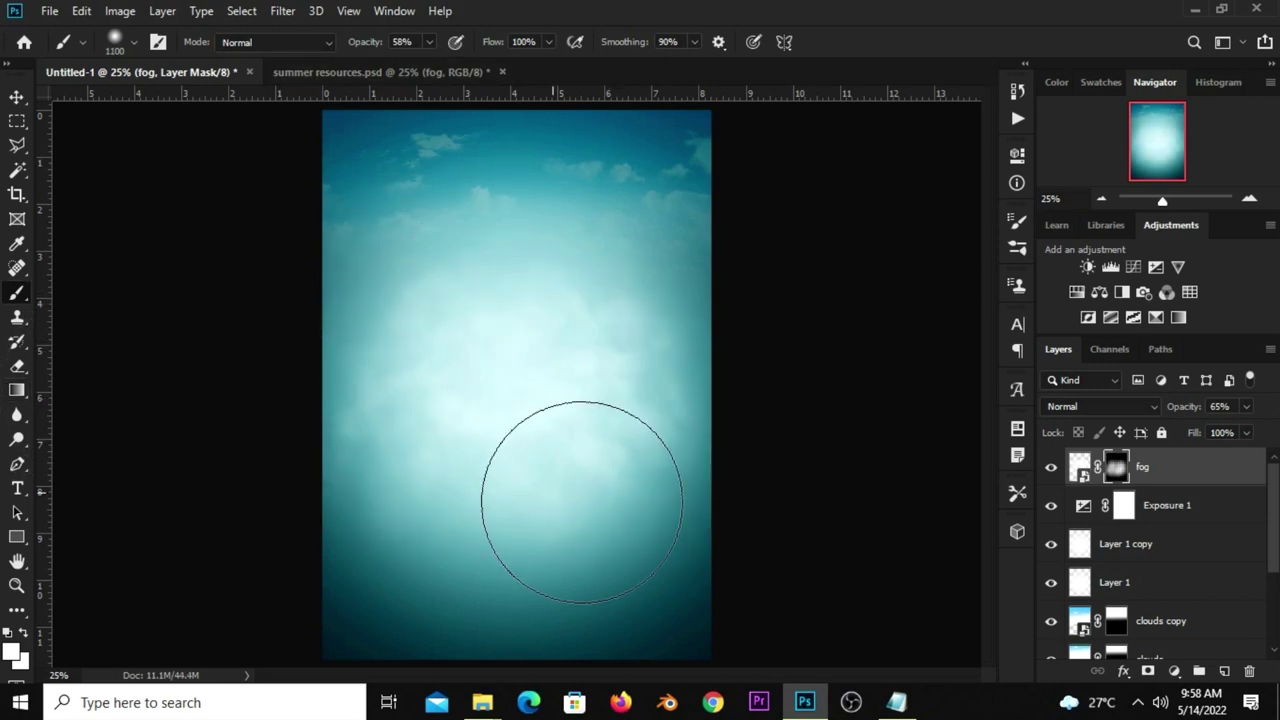
# - Set the fog layer's opacity to 45%, leaving a soft haze
pyautogui.click(17, 97)
pyautogui.click(41, 99)
pyautogui.click(1051, 467)
pyautogui.click(1051, 467)
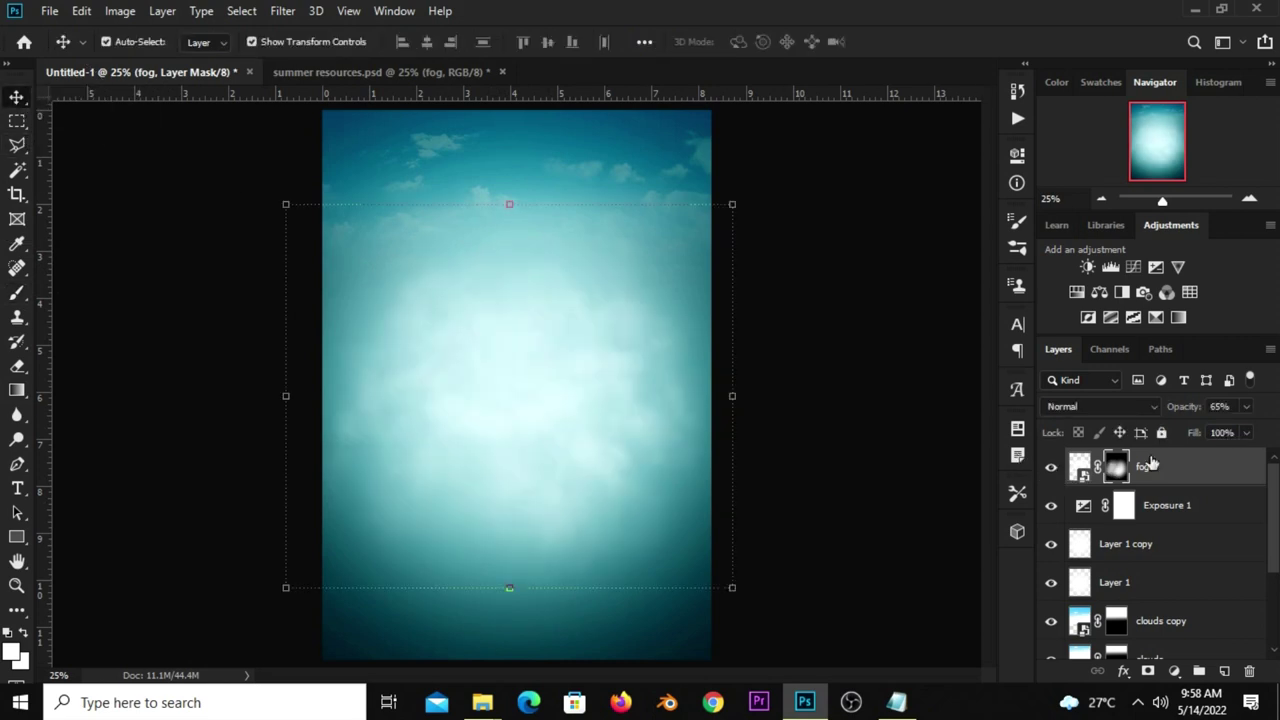
pyautogui.click(1248, 408)
pyautogui.click(1051, 470)
pyautogui.click(1051, 470)
pyautogui.hotkey('ctrl', 't')
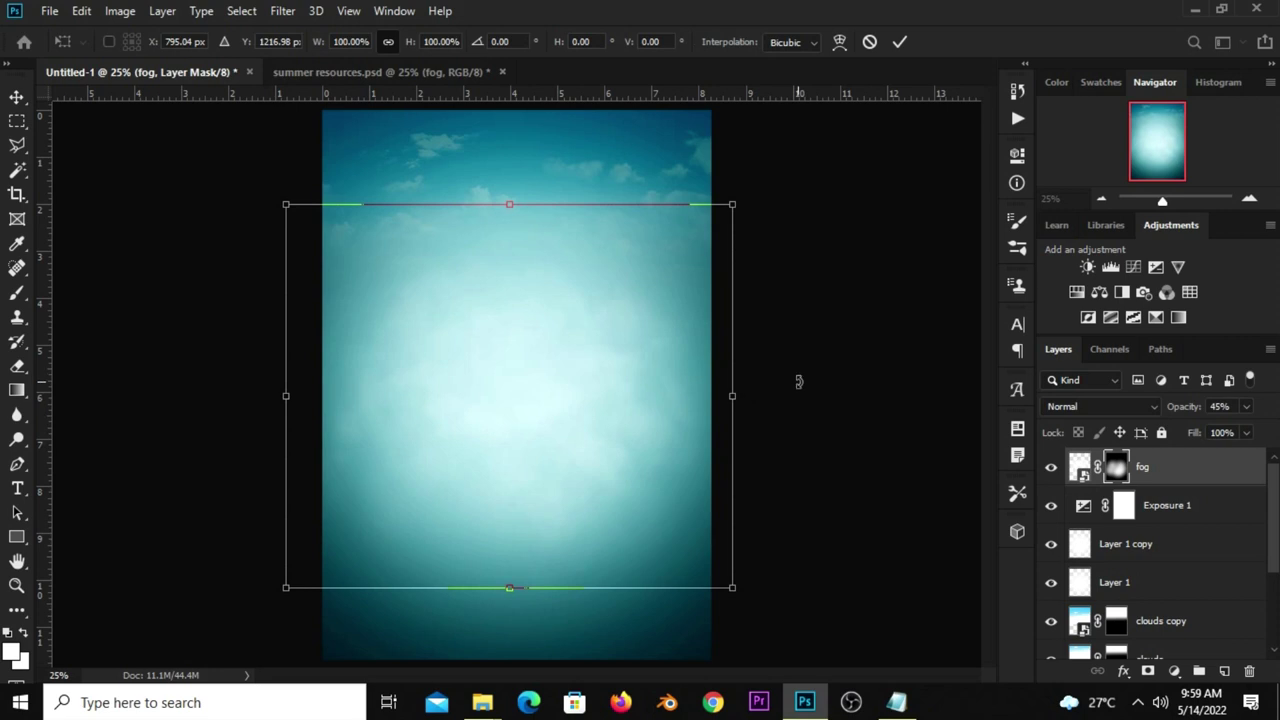
pyautogui.press('Return')
pyautogui.click(812, 360)
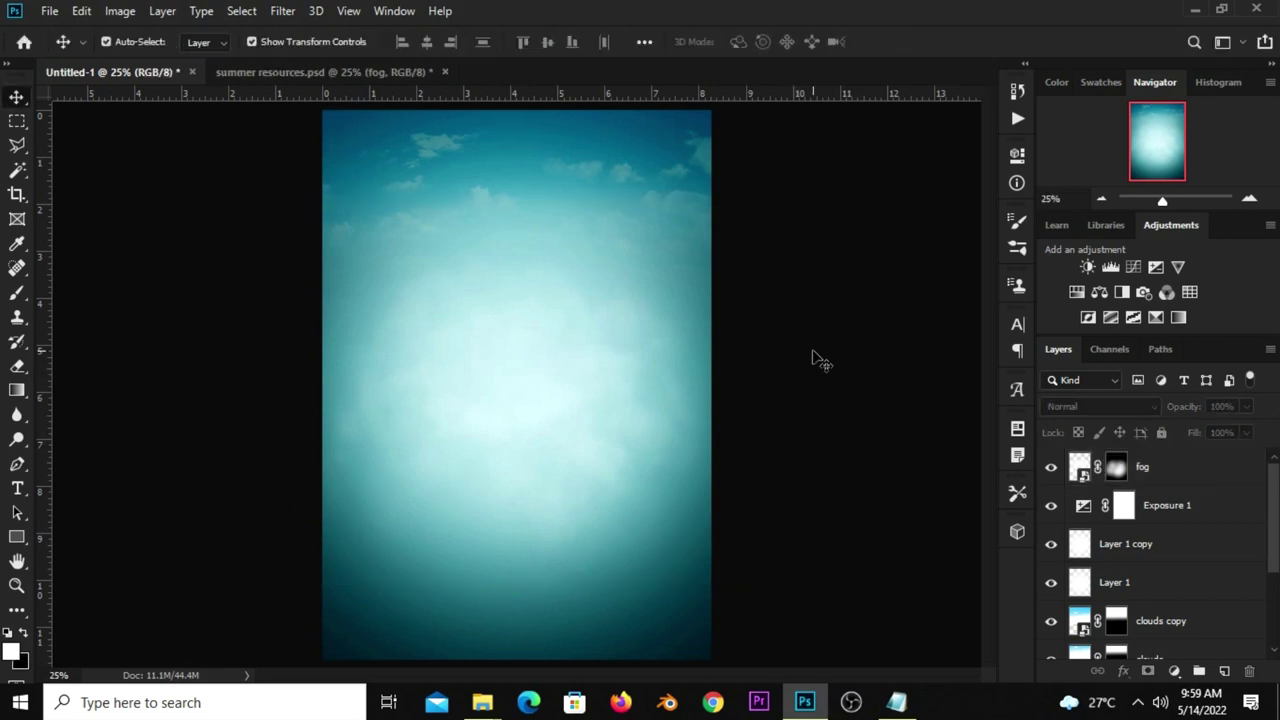
# - Drag the wooden boat from summer resources into the poster and lower it onto the sea
pyautogui.scroll(-1, 791, 380)
pyautogui.scroll(1, 791, 380)
pyautogui.click(303, 71)
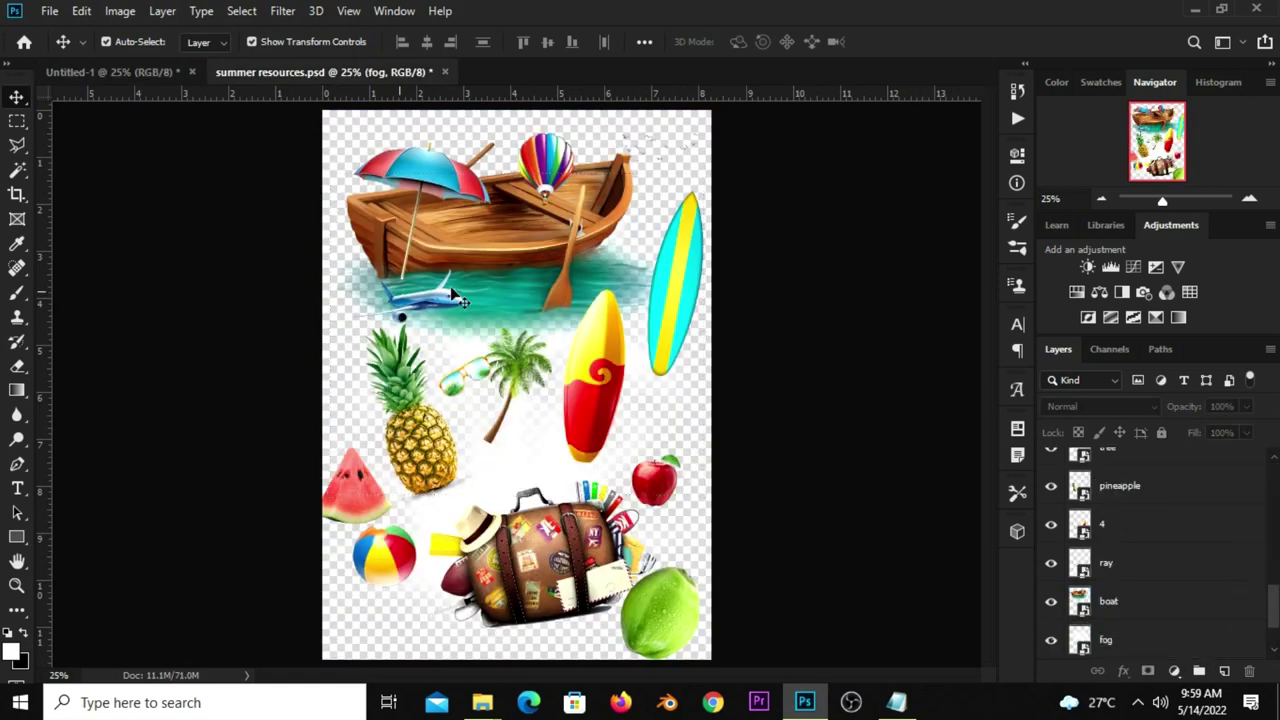
pyautogui.moveTo(455, 296)
pyautogui.mouseDown()
pyautogui.moveTo(475, 306)
pyautogui.moveTo(514, 266)
pyautogui.mouseUp()
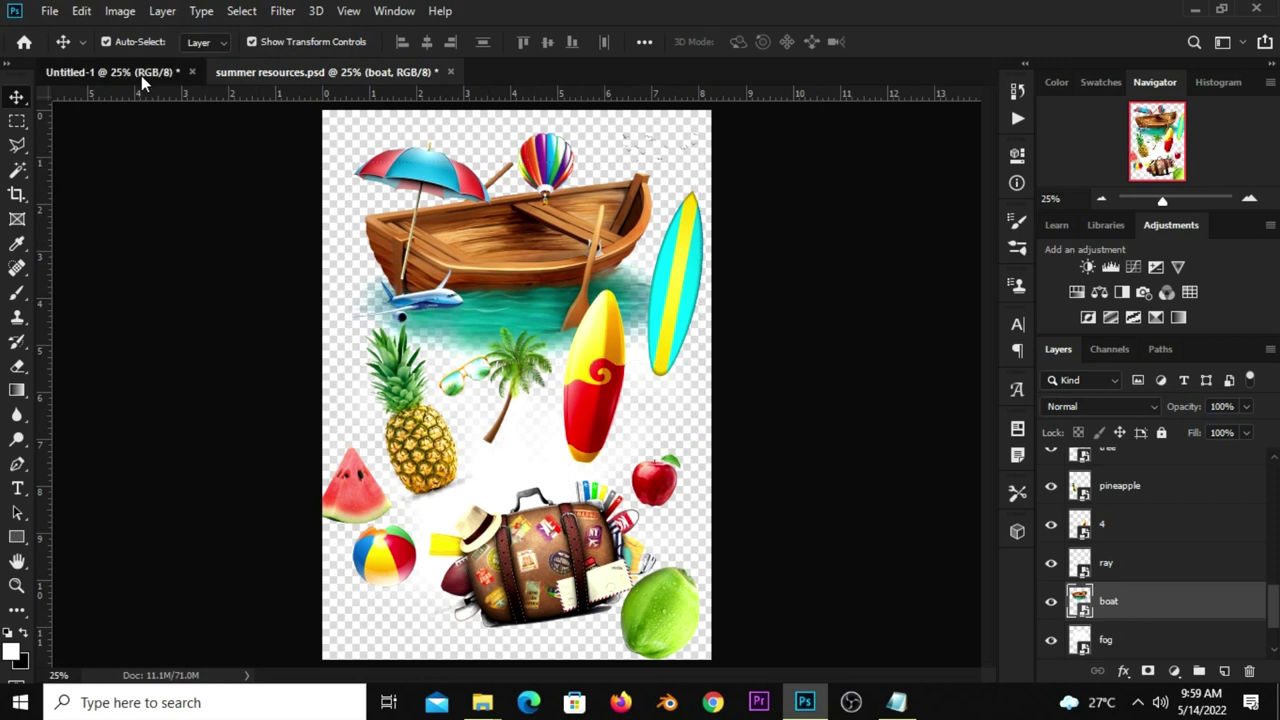
pyautogui.moveTo(141, 75); pyautogui.dragTo(172, 115)
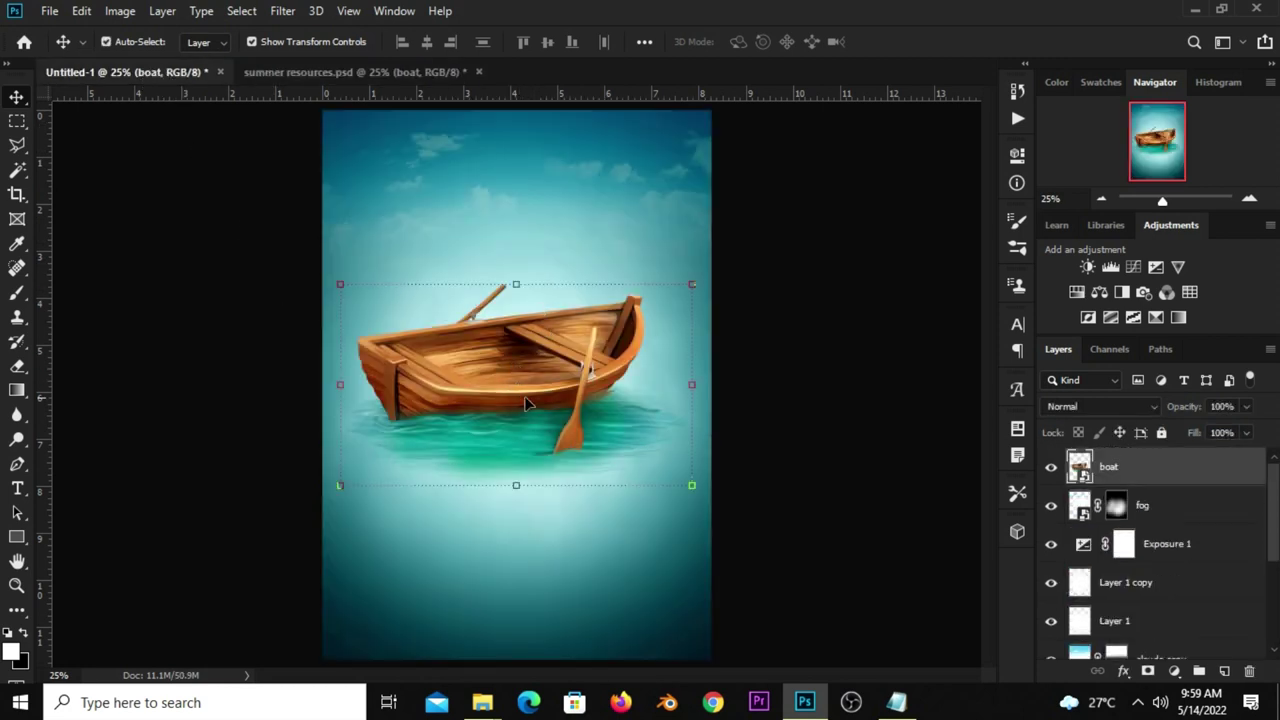
pyautogui.moveTo(524, 397); pyautogui.dragTo(531, 455)
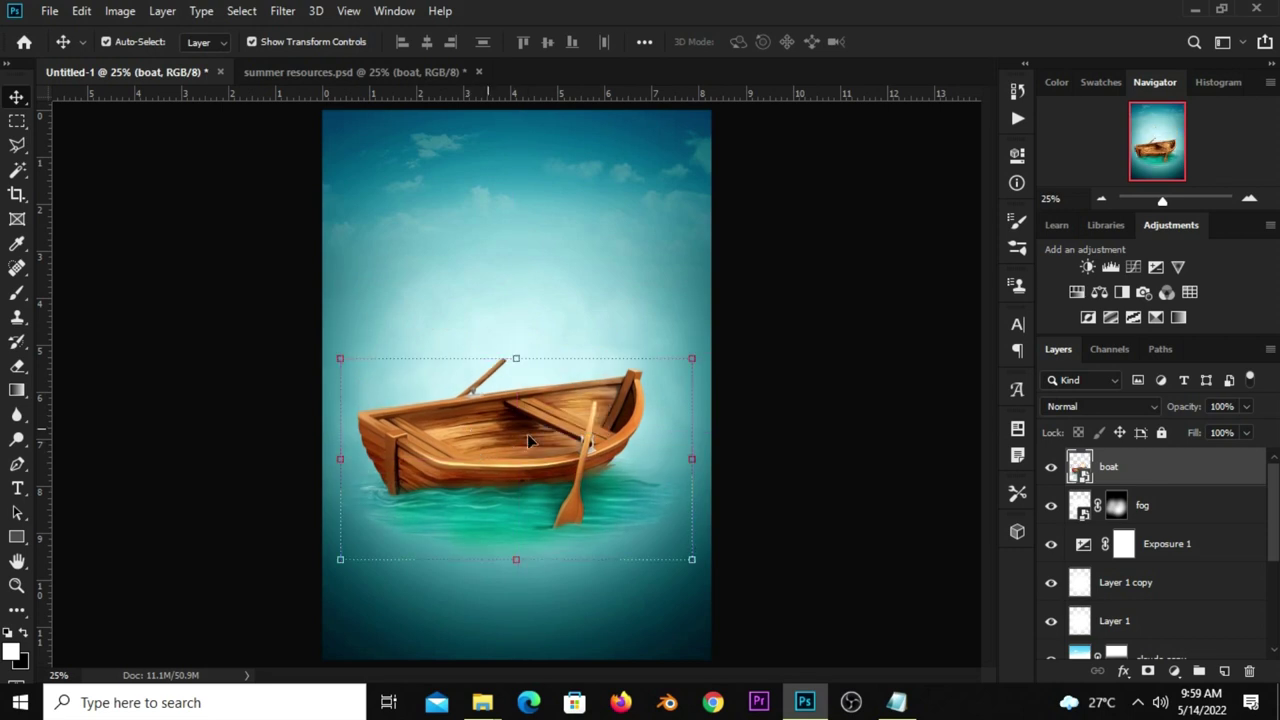
pyautogui.click(1050, 467)
pyautogui.click(1050, 467)
# - Add a Curves adjustment clipped to the boat with an S-curve for deeper contrast
pyautogui.click(1174, 671)
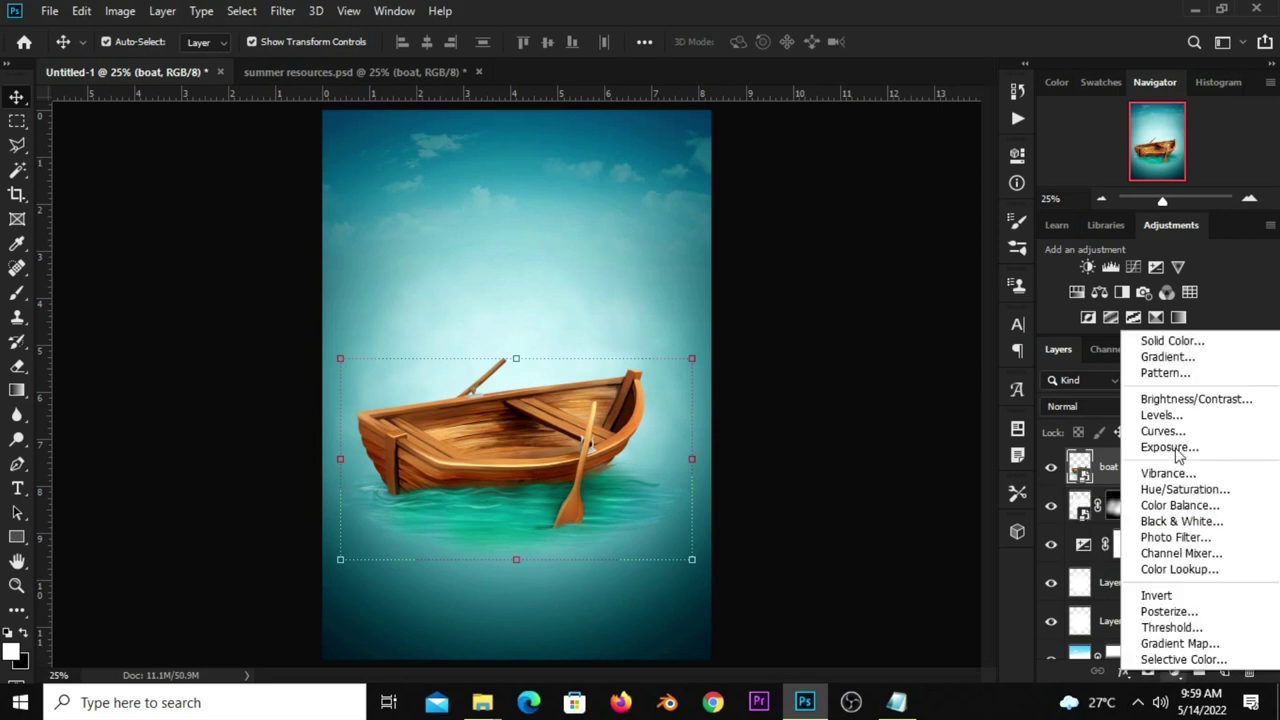
pyautogui.click(1168, 432)
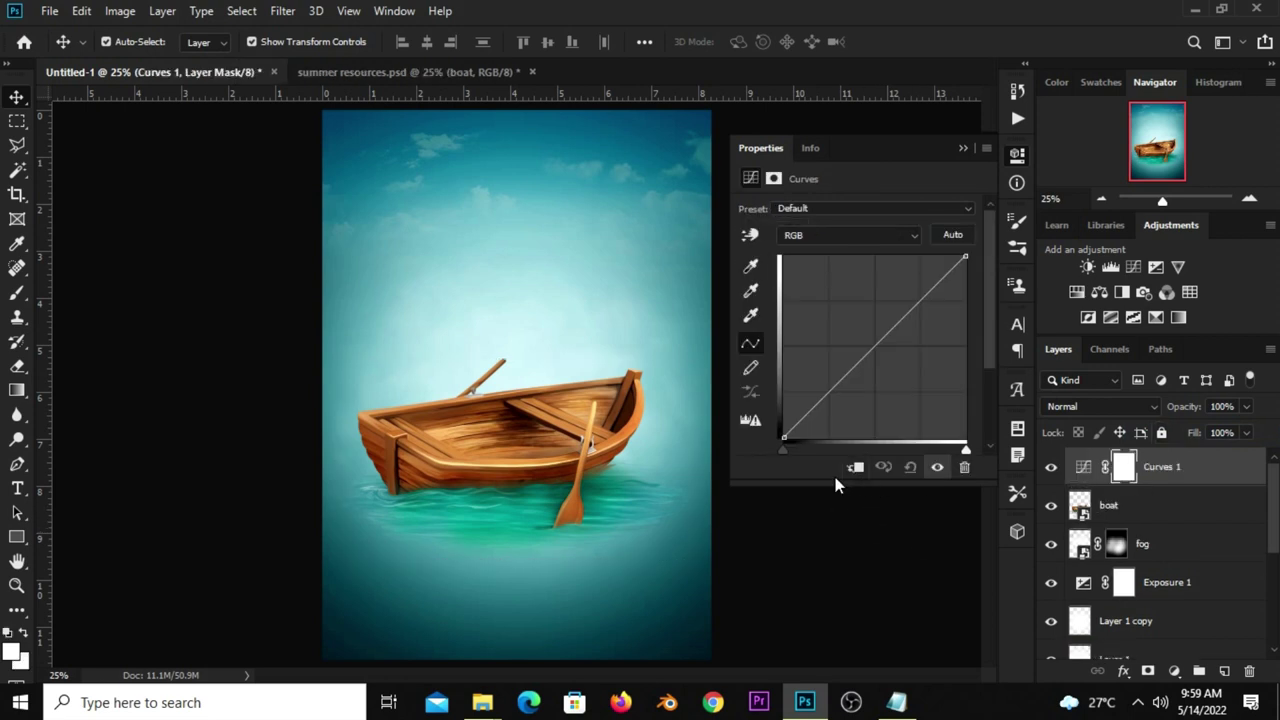
pyautogui.hotkey('ctrl', 'alt', 'g')
pyautogui.moveTo(830, 416); pyautogui.dragTo(836, 401)
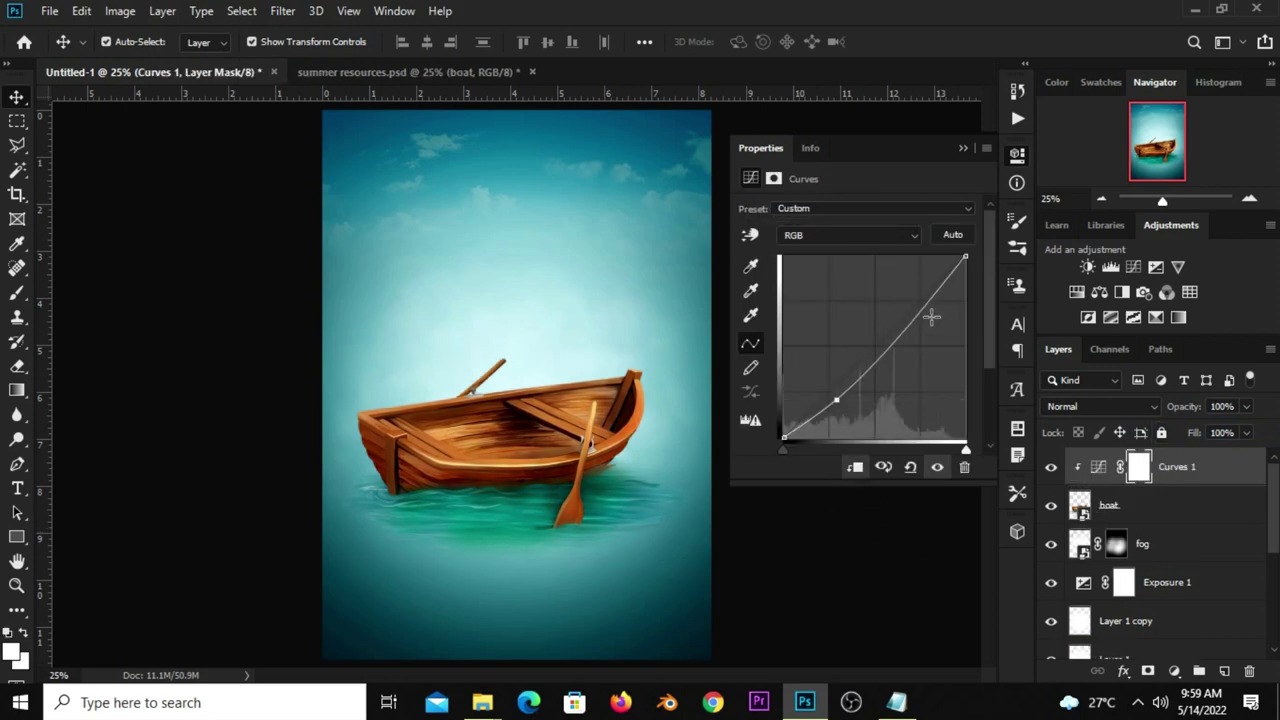
pyautogui.moveTo(923, 306); pyautogui.dragTo(920, 308)
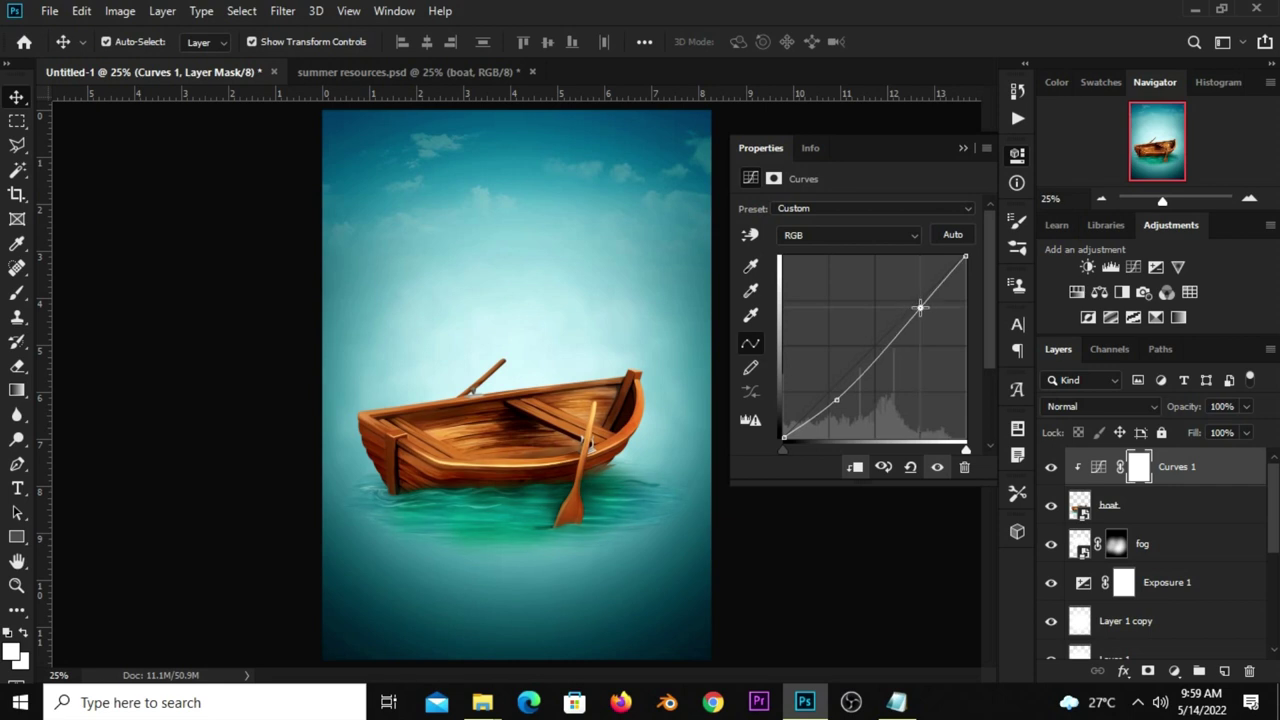
pyautogui.click(937, 467)
pyautogui.click(937, 467)
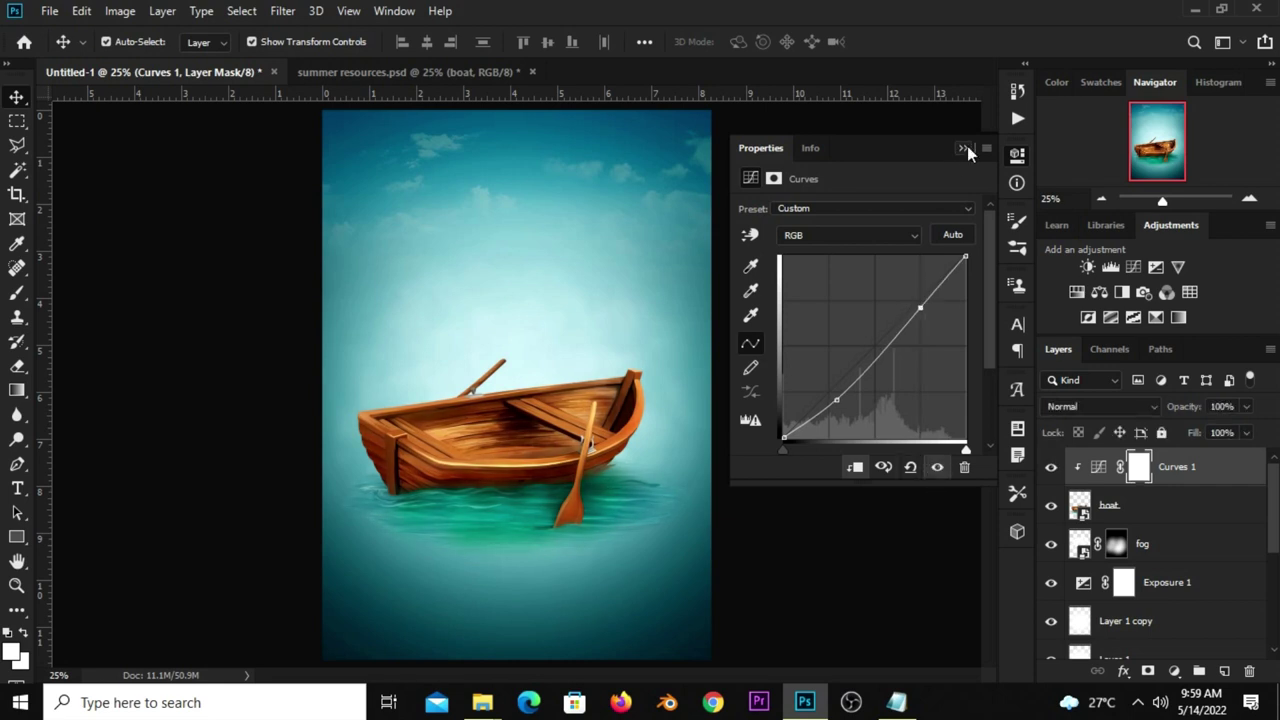
pyautogui.click(966, 150)
# - Nudge the boat slightly right and down on the sea
pyautogui.moveTo(517, 471); pyautogui.dragTo(529, 478)
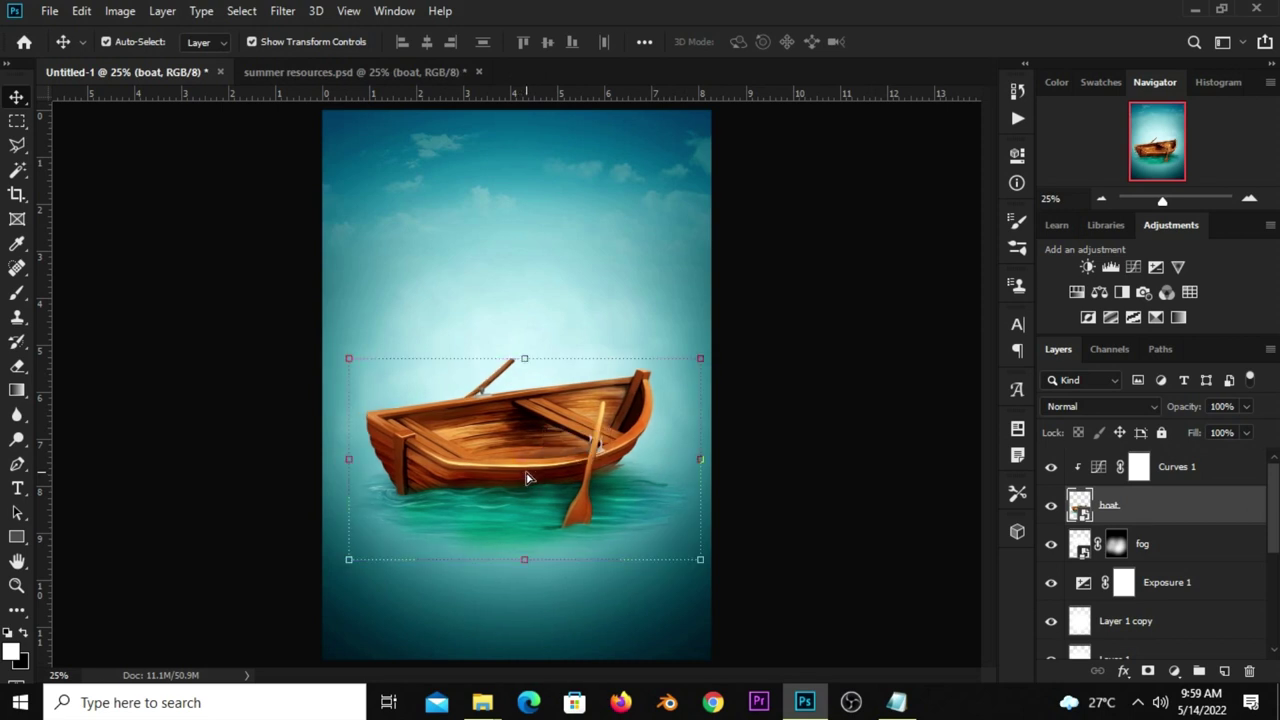
pyautogui.press('Down')
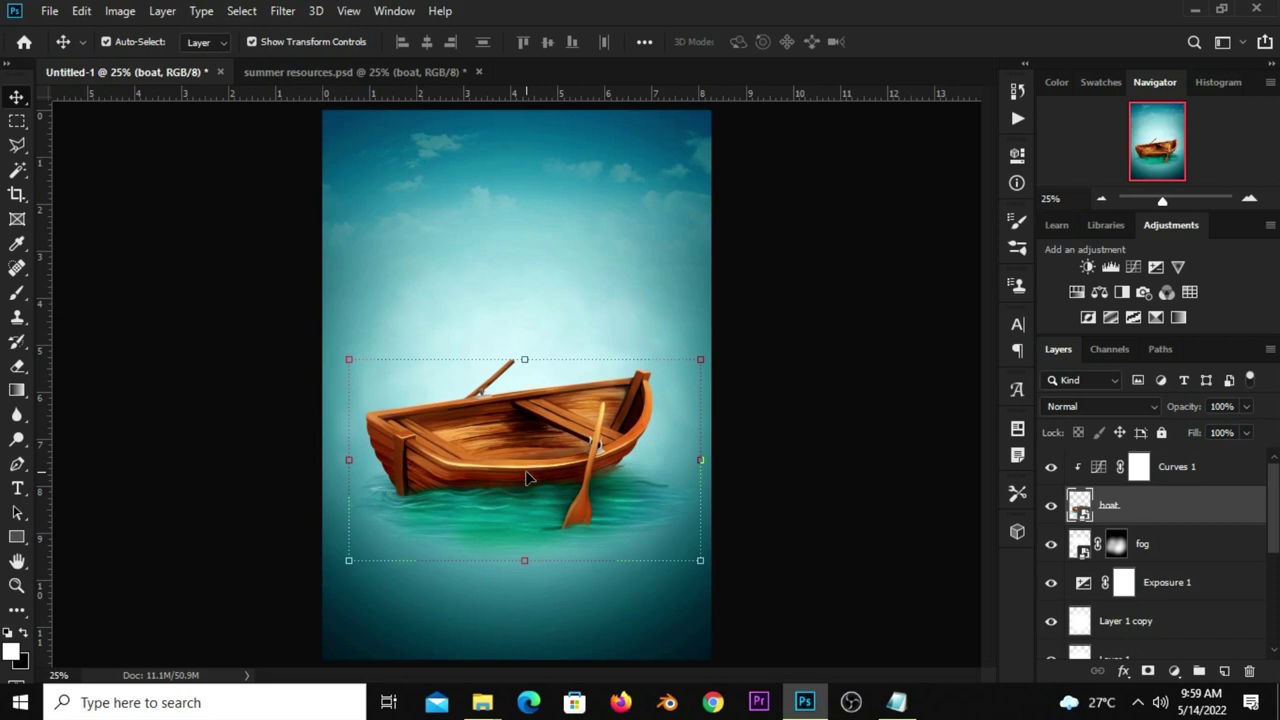
pyautogui.click(815, 505)
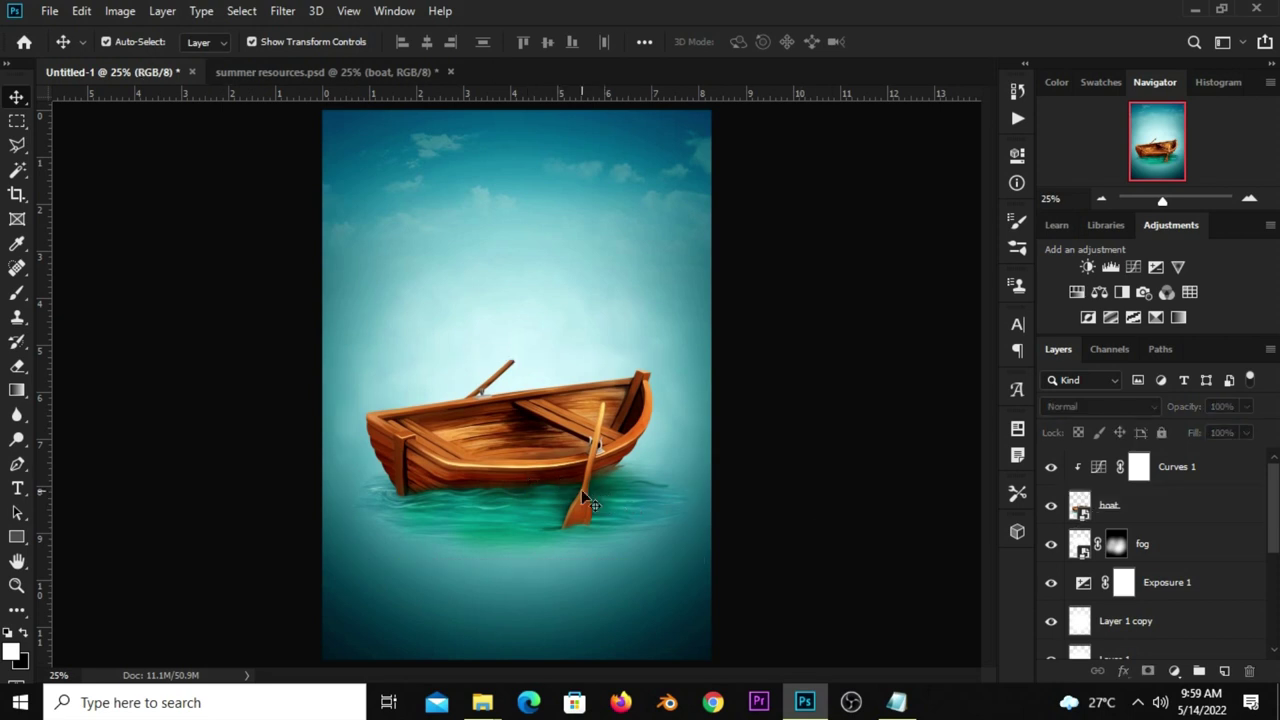
pyautogui.click(581, 489)
pyautogui.press('Left')
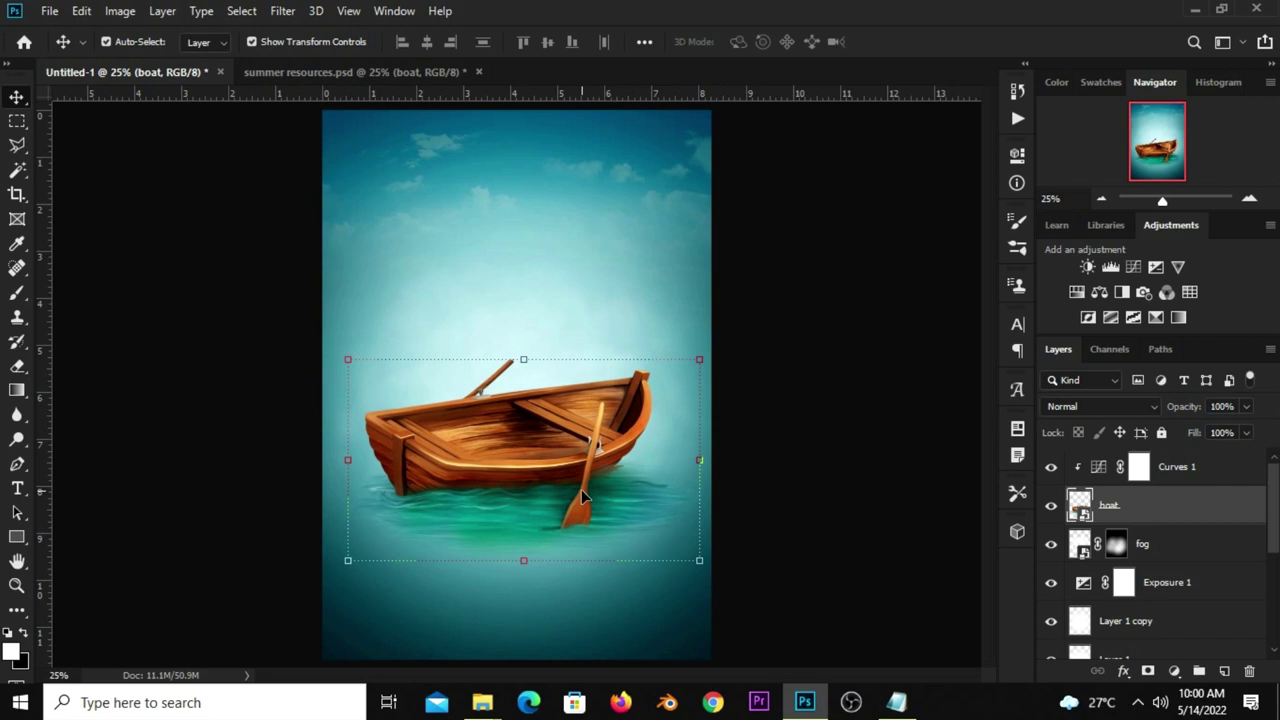
pyautogui.click(869, 468)
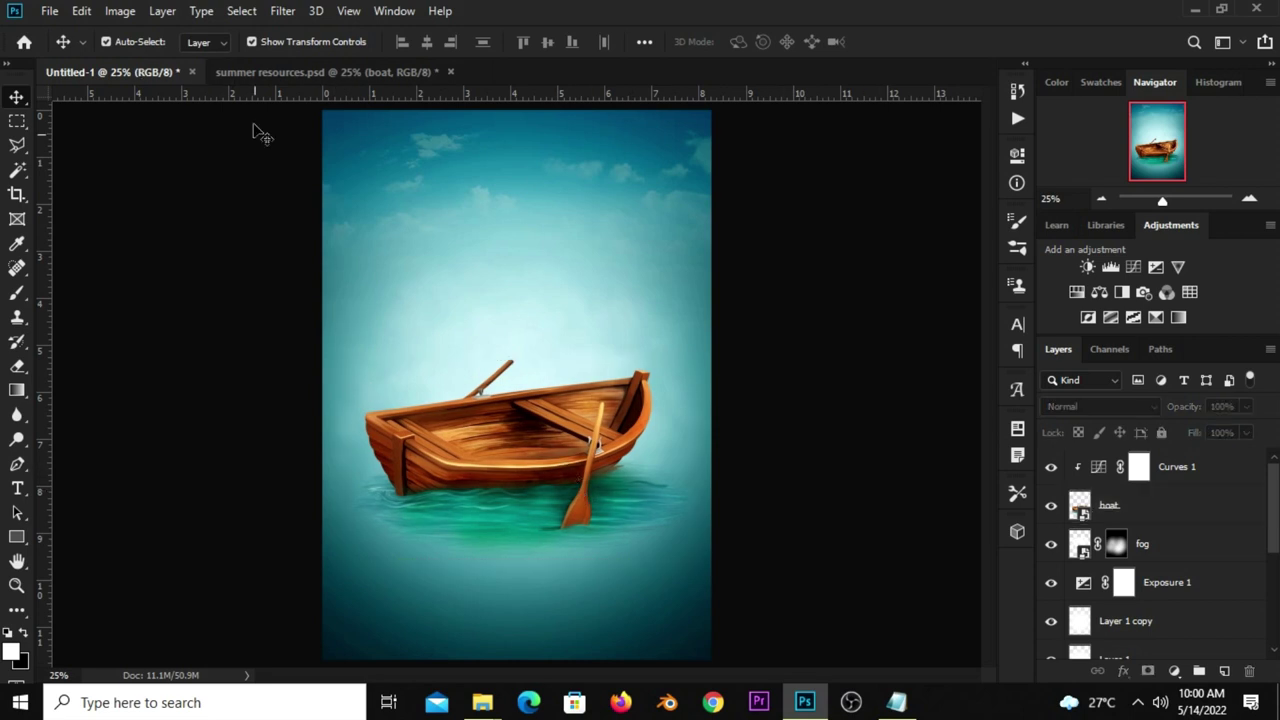
# - Bring the ray layer into the poster and place it beneath the boat layer
pyautogui.click(278, 73)
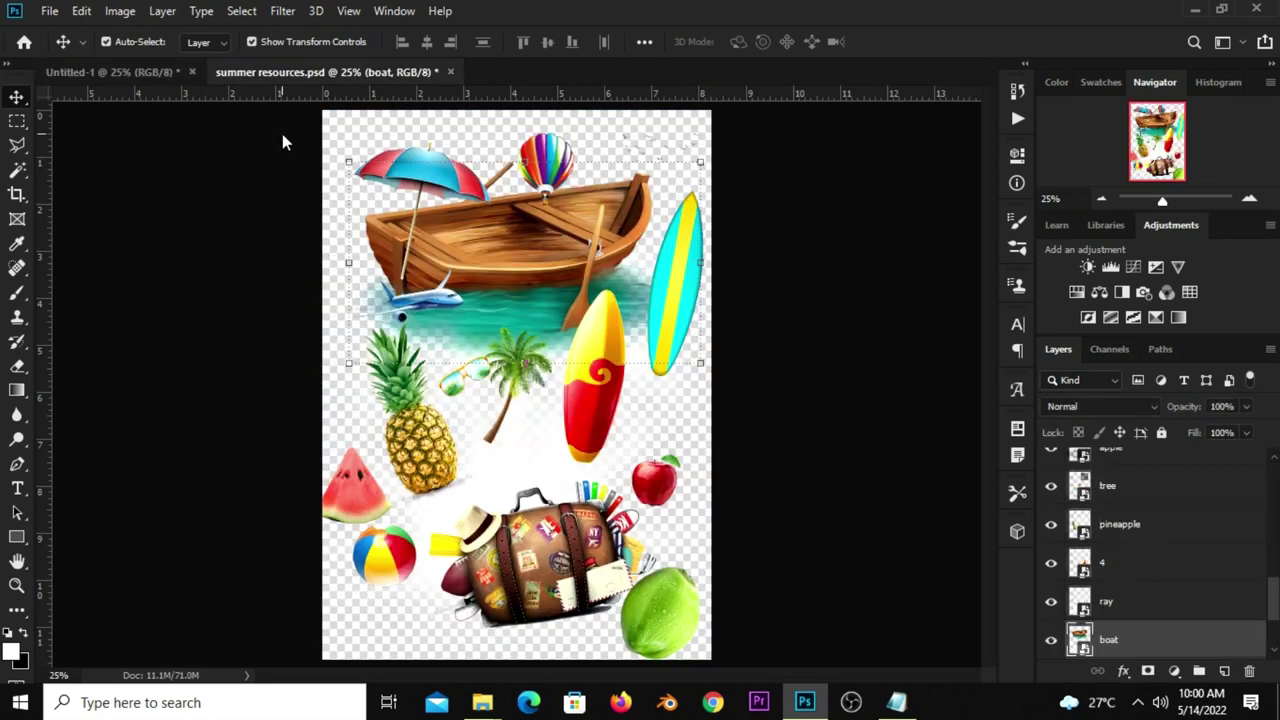
pyautogui.click(1142, 606)
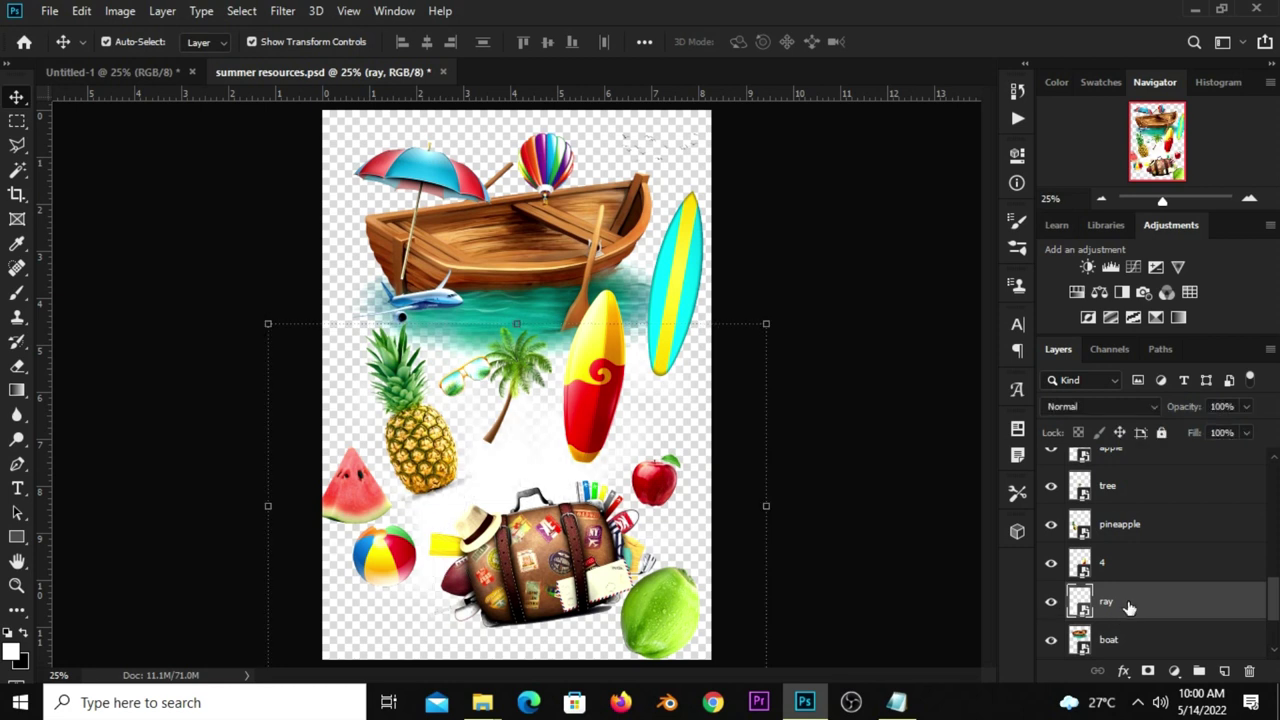
pyautogui.click(95, 72)
pyautogui.moveTo(471, 410)
pyautogui.mouseDown()
pyautogui.moveTo(541, 411)
pyautogui.moveTo(519, 419)
pyautogui.mouseUp()
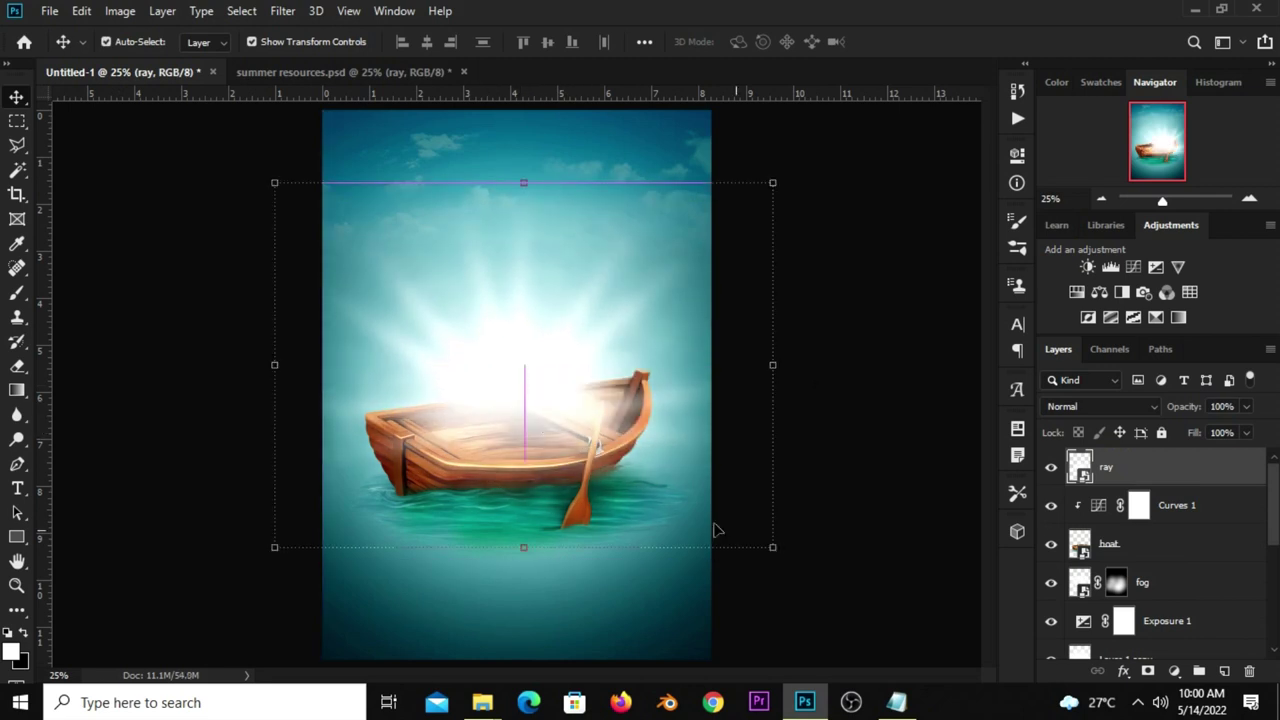
pyautogui.moveTo(1100, 467); pyautogui.dragTo(1097, 540)
pyautogui.moveTo(530, 362); pyautogui.dragTo(527, 390)
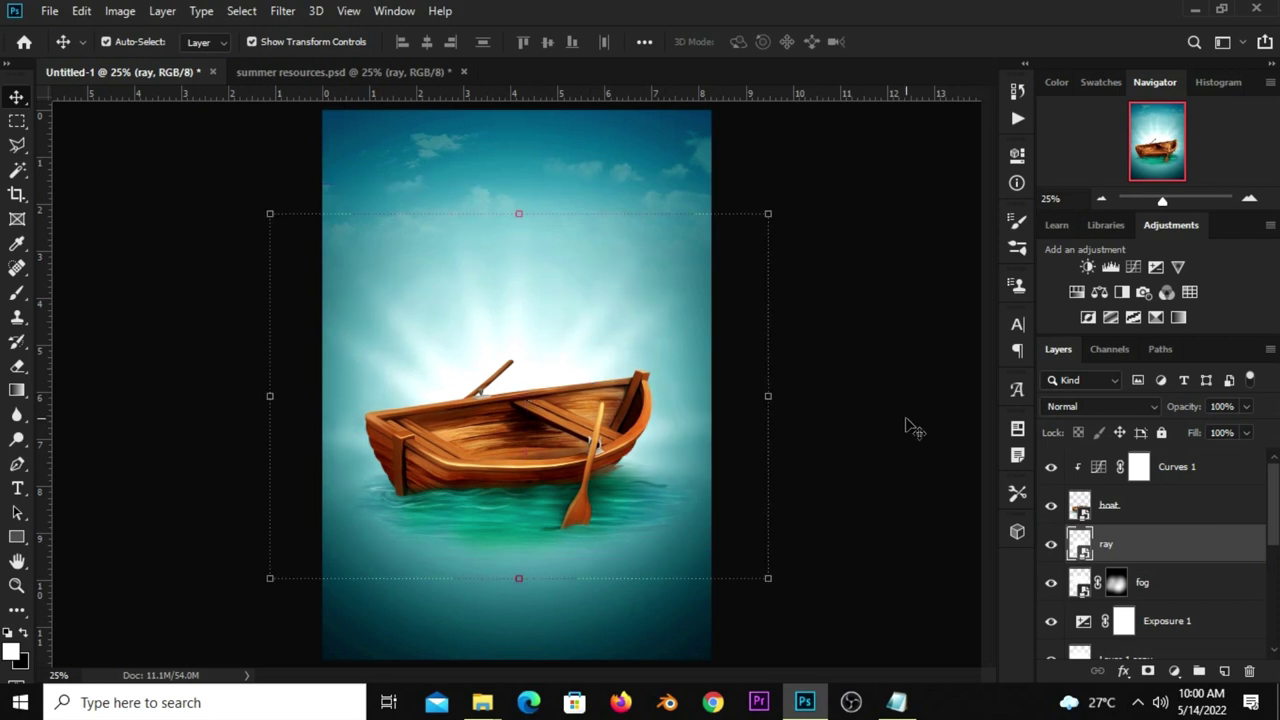
# - Set the light rays to Soft Light blend mode at 65% opacity
pyautogui.click(1092, 407)
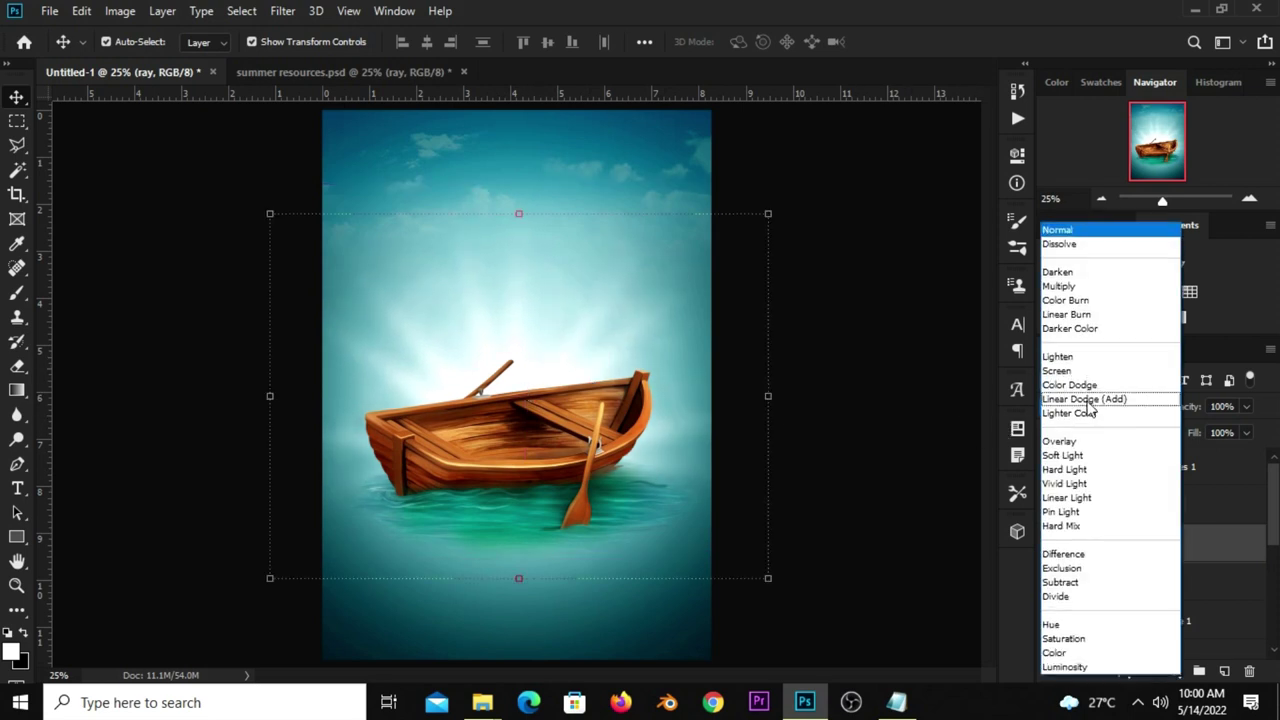
pyautogui.click(1075, 455)
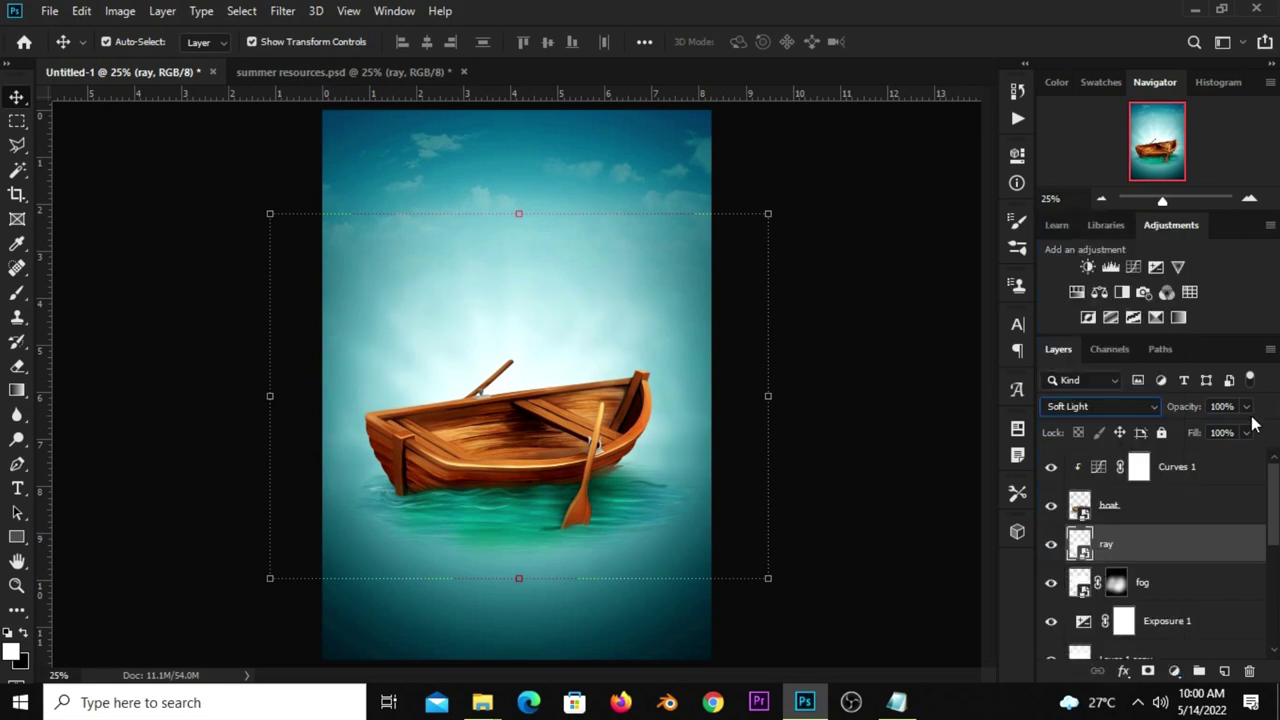
pyautogui.moveTo(1248, 408); pyautogui.dragTo(1220, 425)
pyautogui.click(1050, 545)
pyautogui.click(1050, 545)
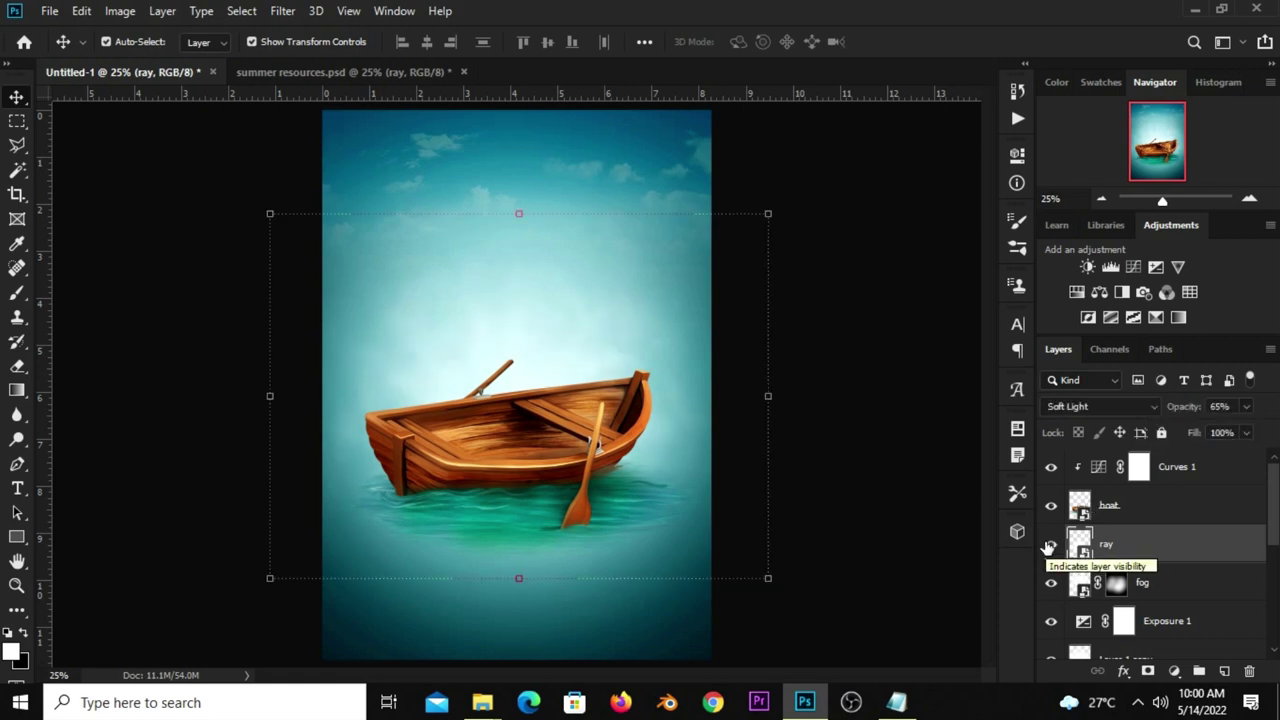
# - Enlarge the light rays slightly upward
pyautogui.click(518, 213)
pyautogui.moveTo(519, 211); pyautogui.dragTo(521, 183)
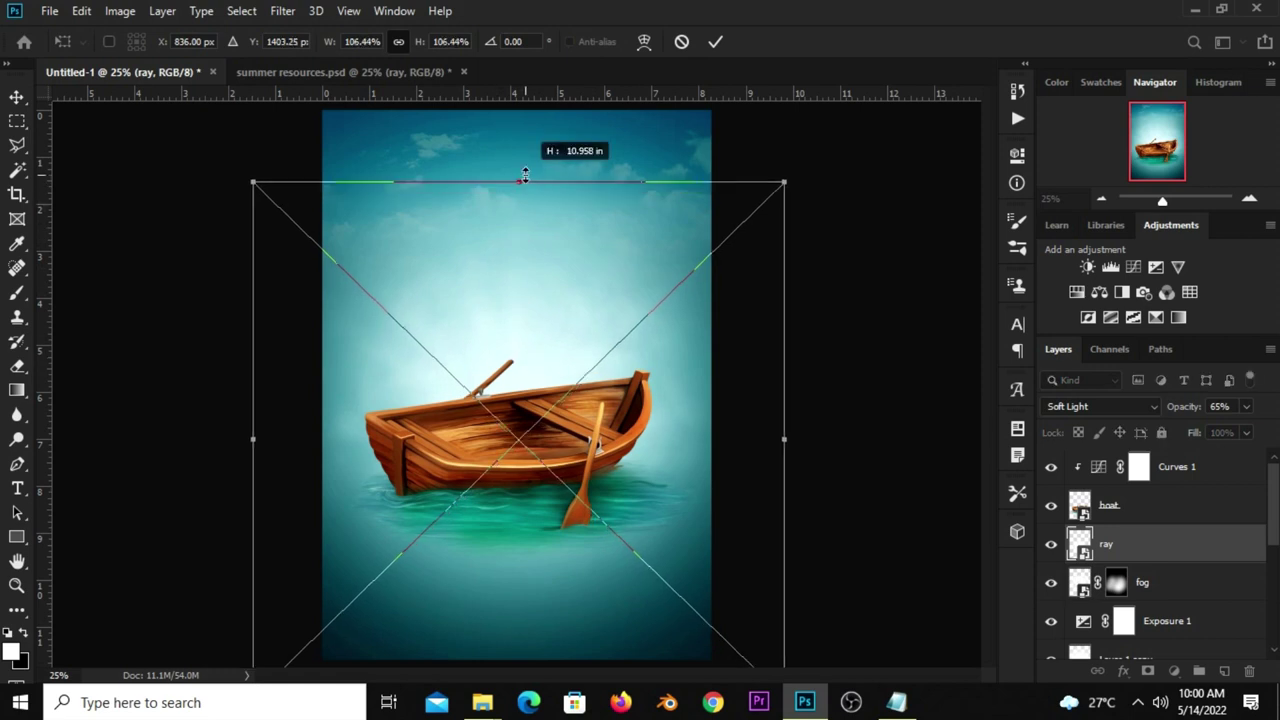
pyautogui.click(717, 43)
pyautogui.click(845, 352)
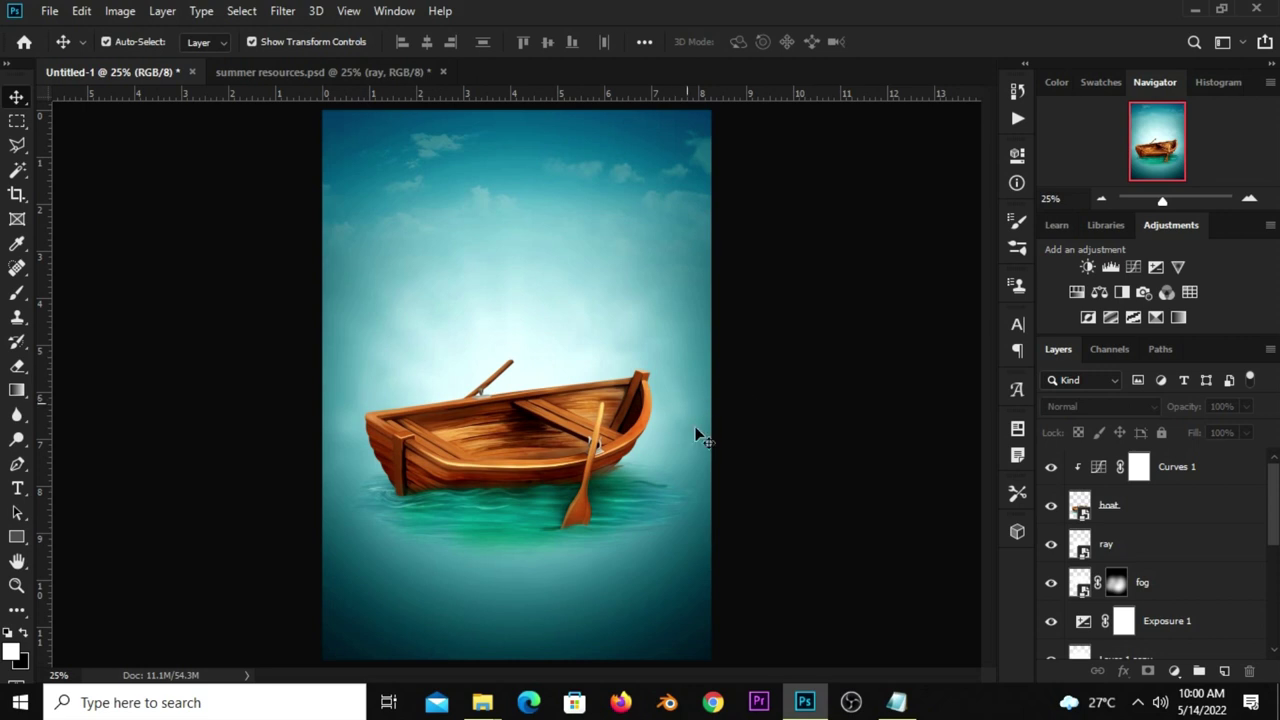
# - Copy the summer suitcase layer into the poster and seat it inside the boat
pyautogui.click(254, 74)
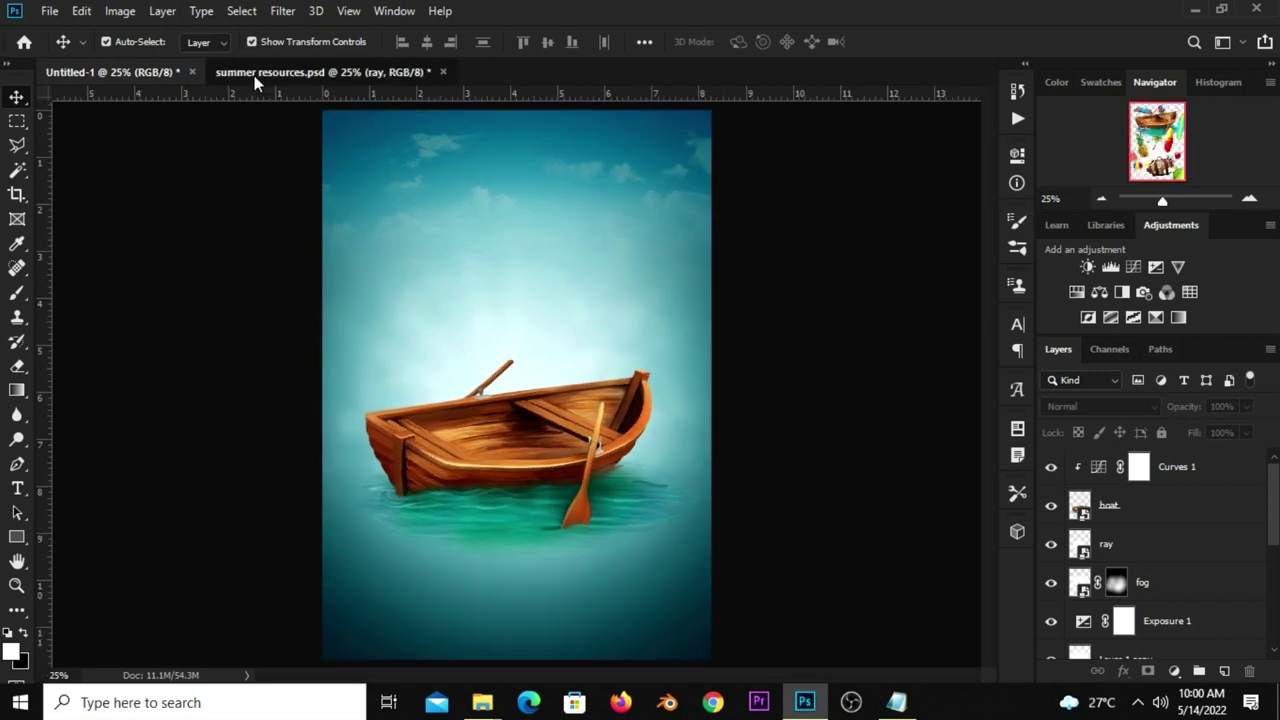
pyautogui.moveTo(526, 582); pyautogui.dragTo(537, 538)
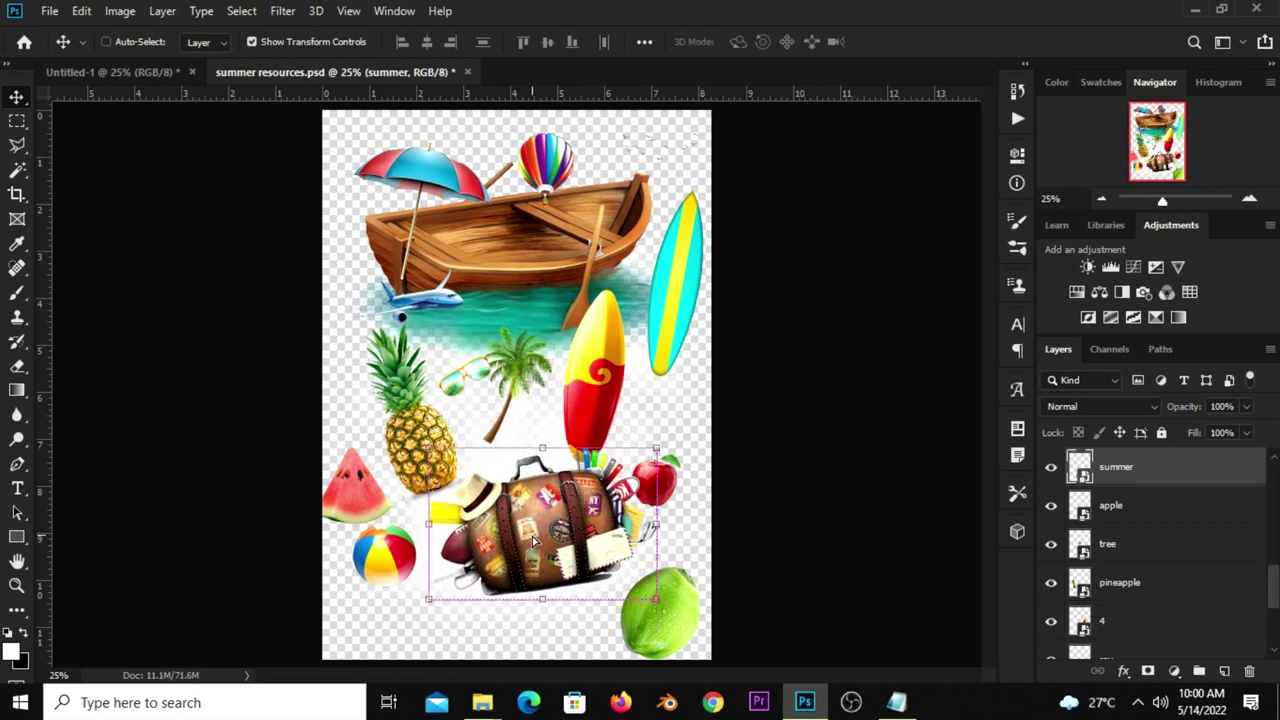
pyautogui.click(110, 72)
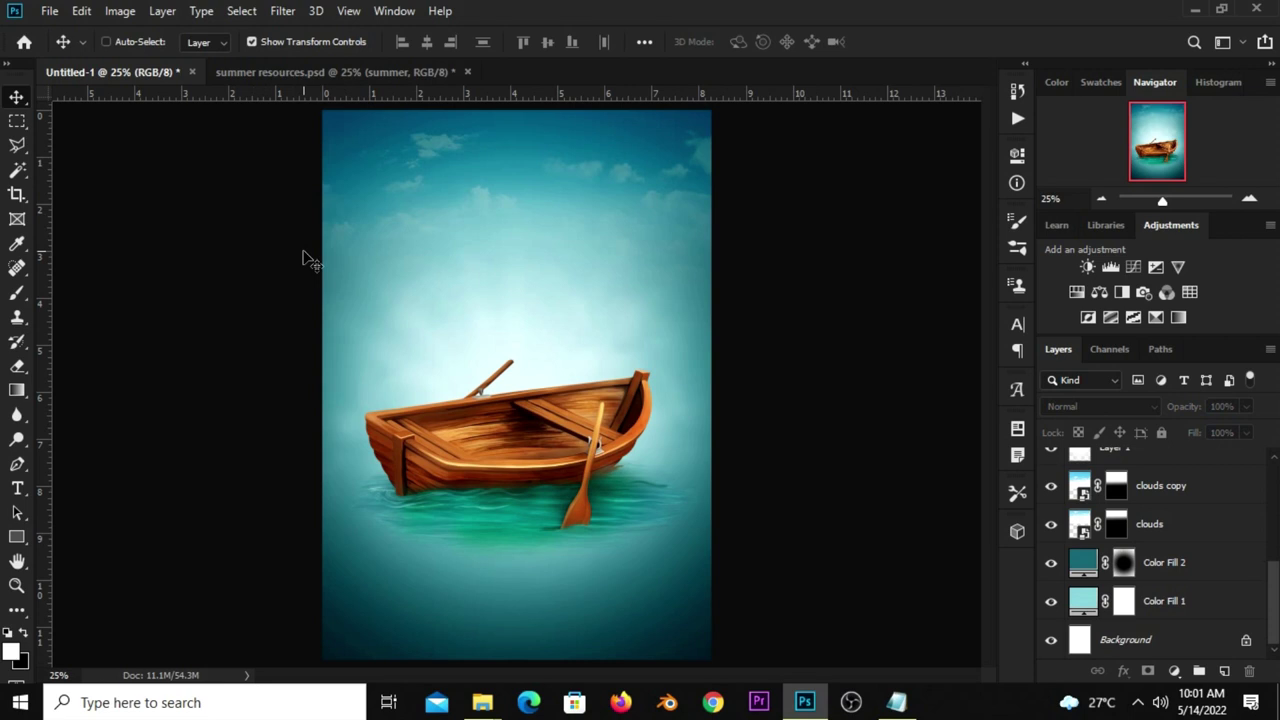
pyautogui.hotkey('ctrl', 'v')
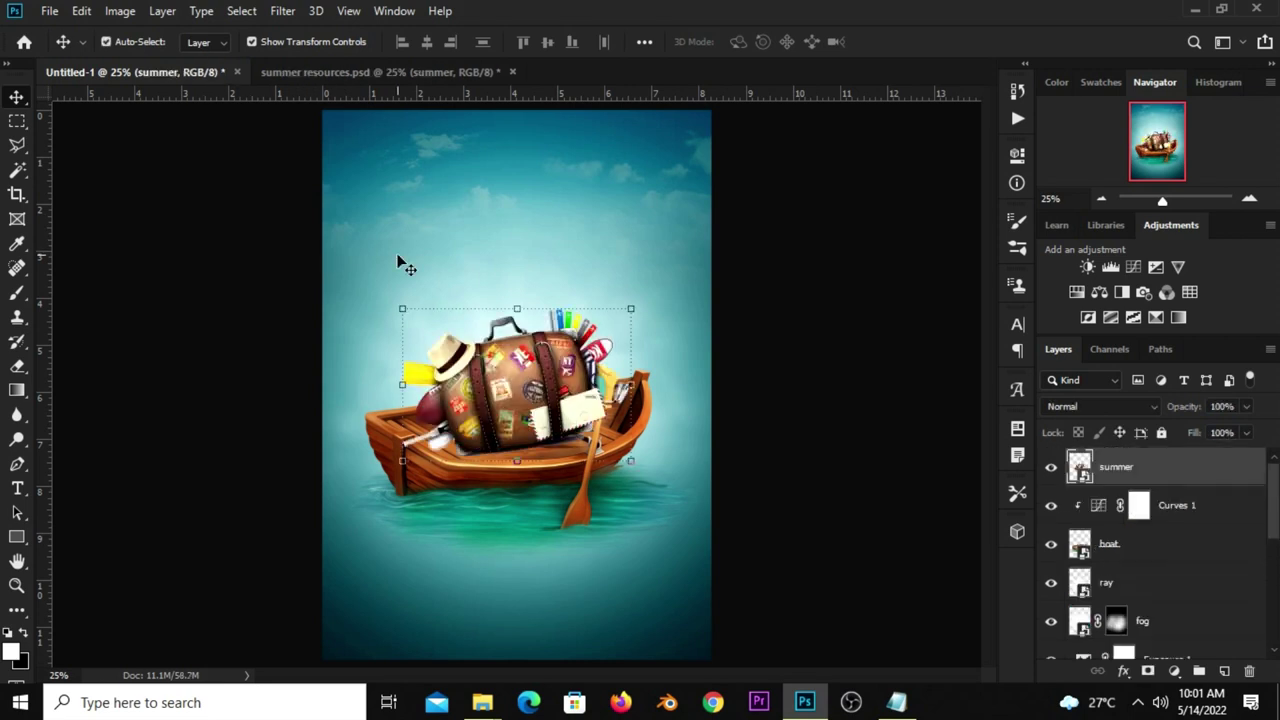
pyautogui.moveTo(528, 416); pyautogui.dragTo(534, 438)
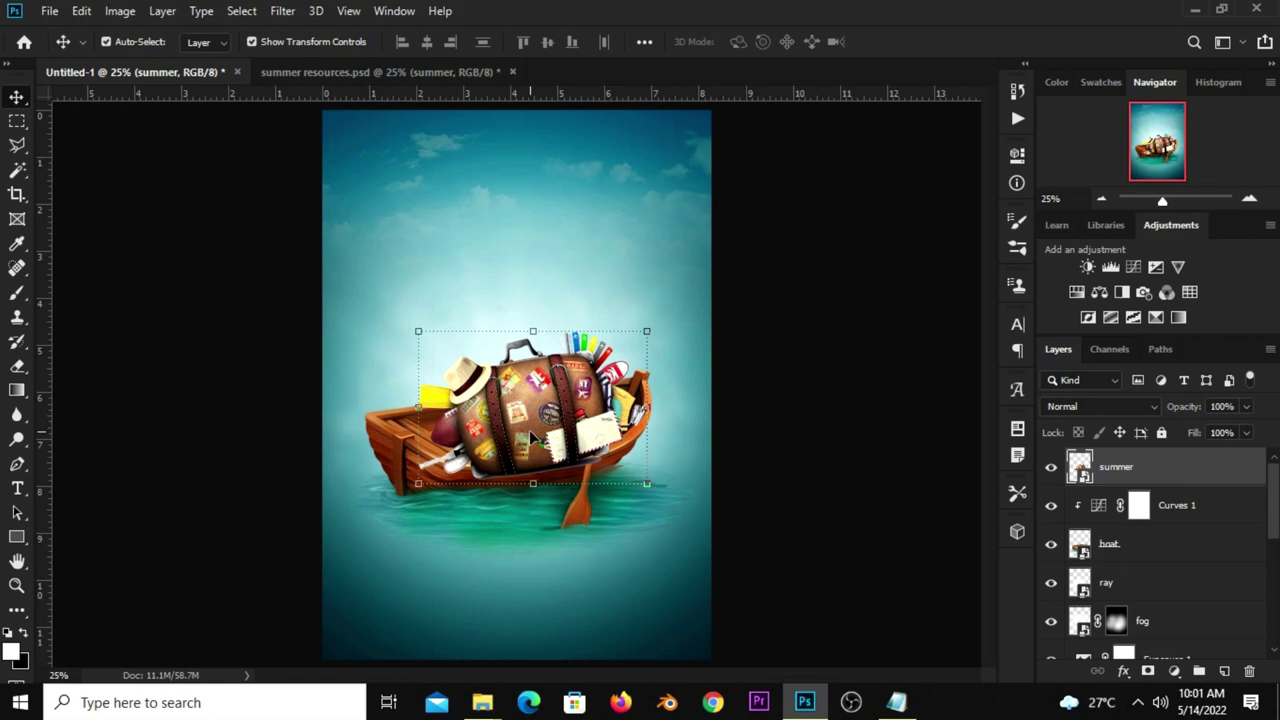
pyautogui.moveTo(528, 428); pyautogui.dragTo(513, 426)
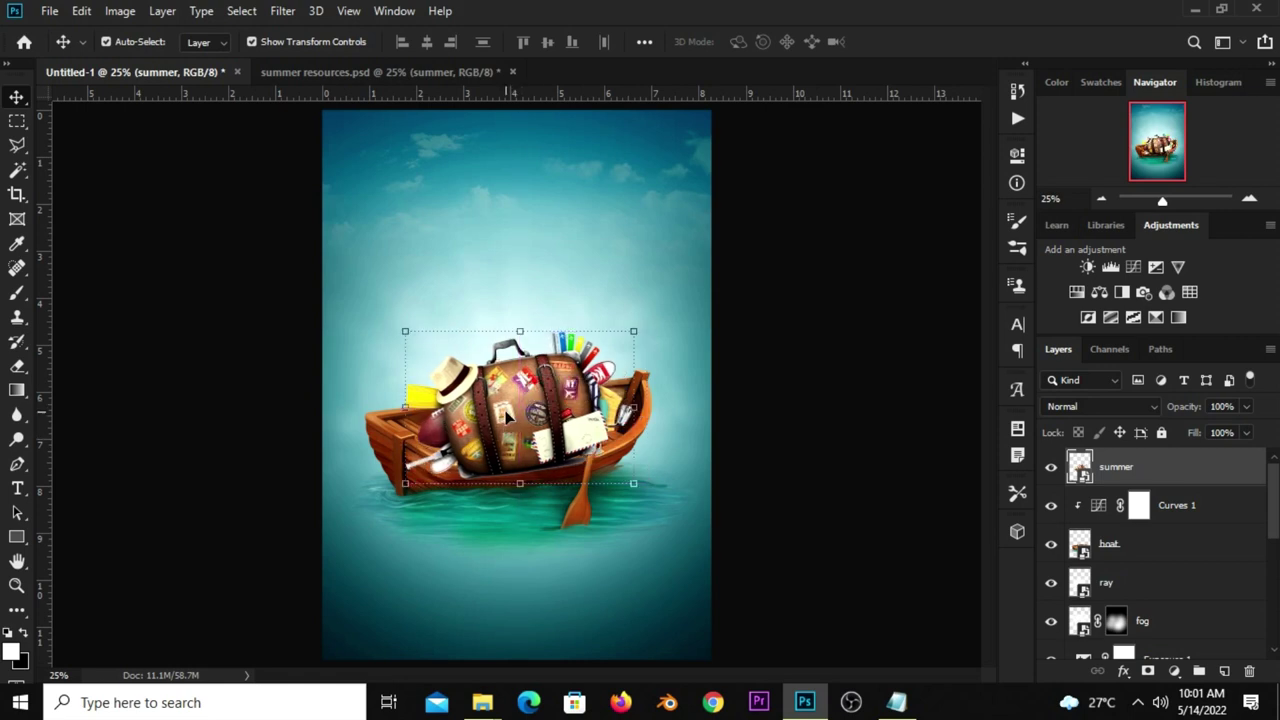
pyautogui.click(1051, 467)
# - Bring the pineapple into the poster and place its layer below the summer suitcase
pyautogui.click(335, 72)
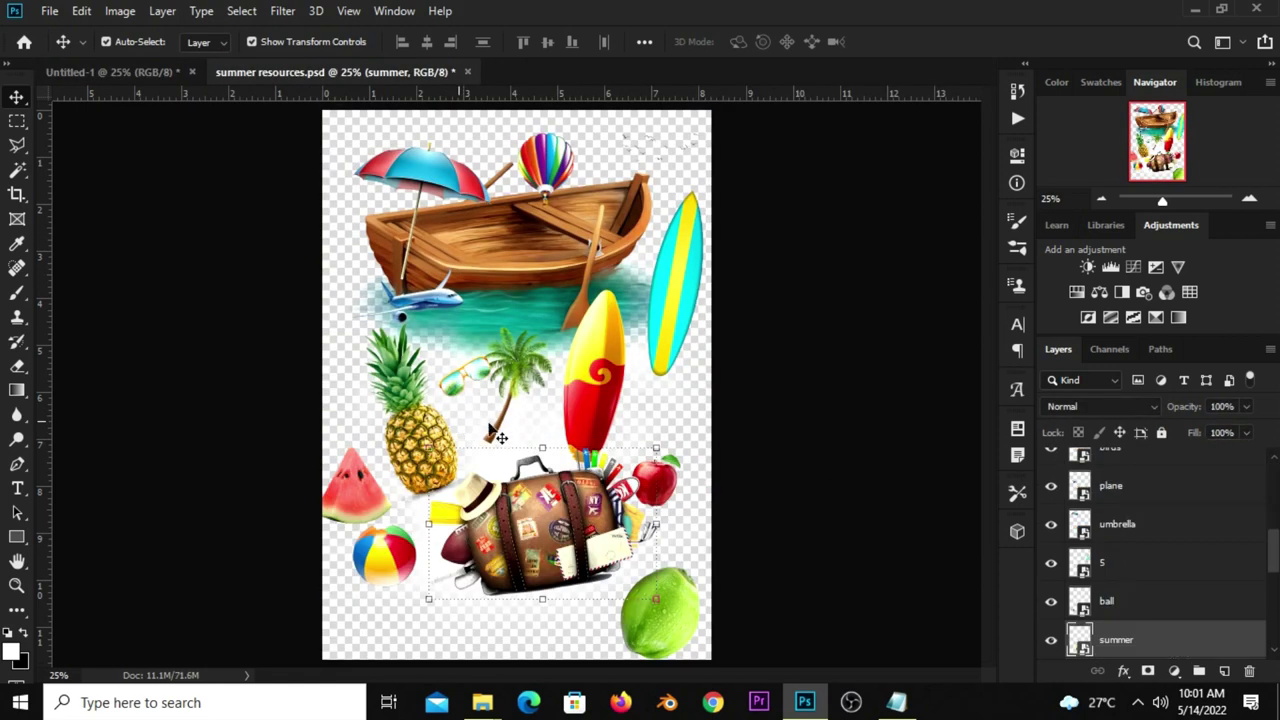
pyautogui.click(435, 460)
pyautogui.press('ctrl')
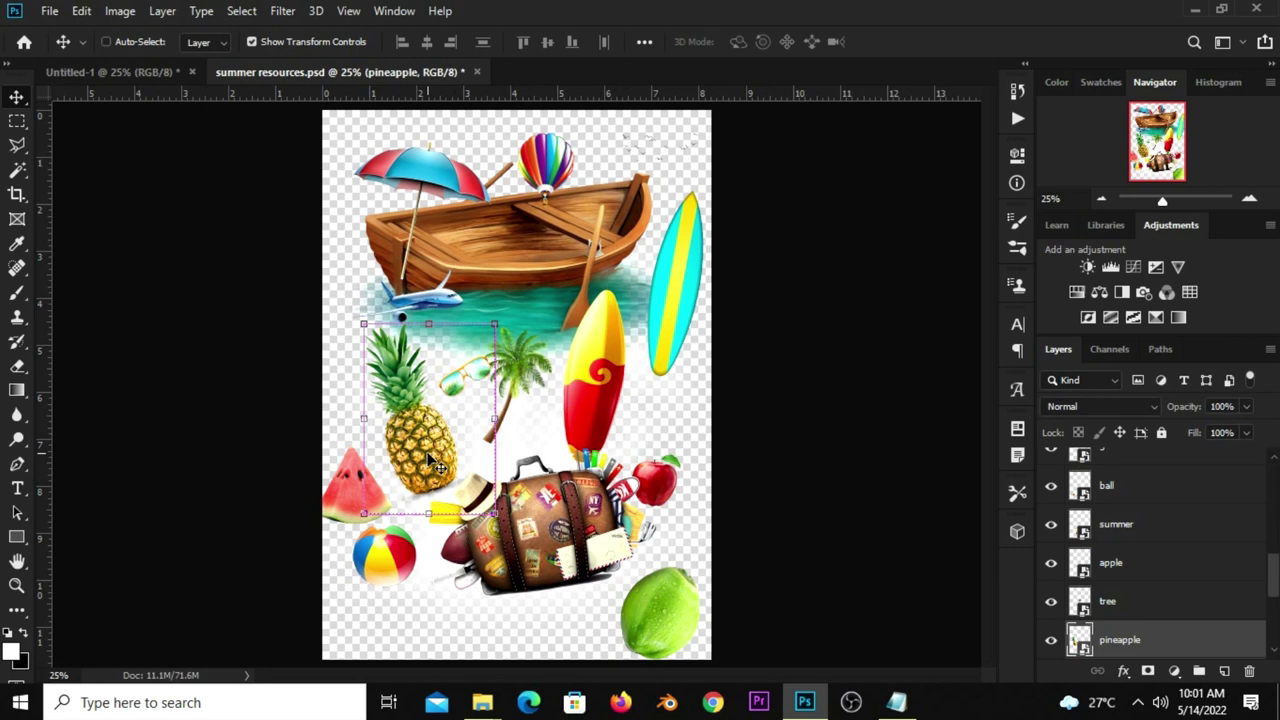
pyautogui.moveTo(148, 93)
pyautogui.mouseDown()
pyautogui.moveTo(395, 378)
pyautogui.moveTo(520, 380)
pyautogui.moveTo(420, 380)
pyautogui.mouseUp()
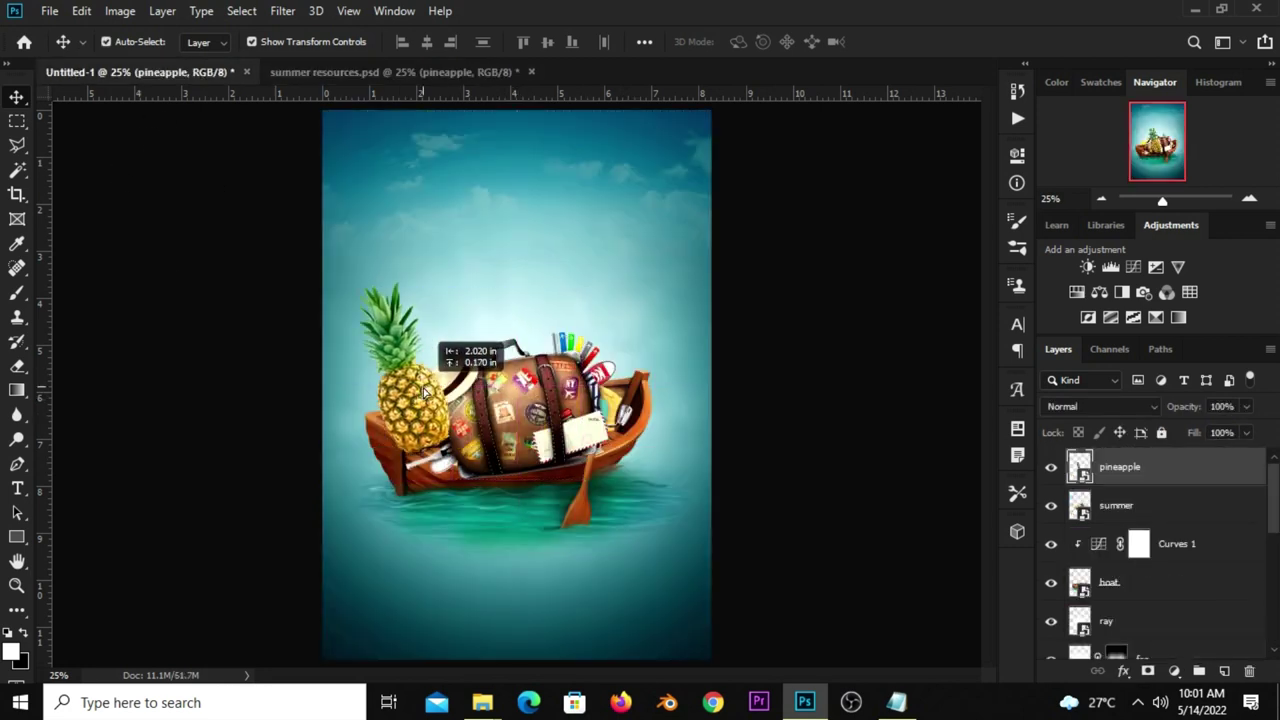
pyautogui.moveTo(1078, 466); pyautogui.dragTo(1104, 509)
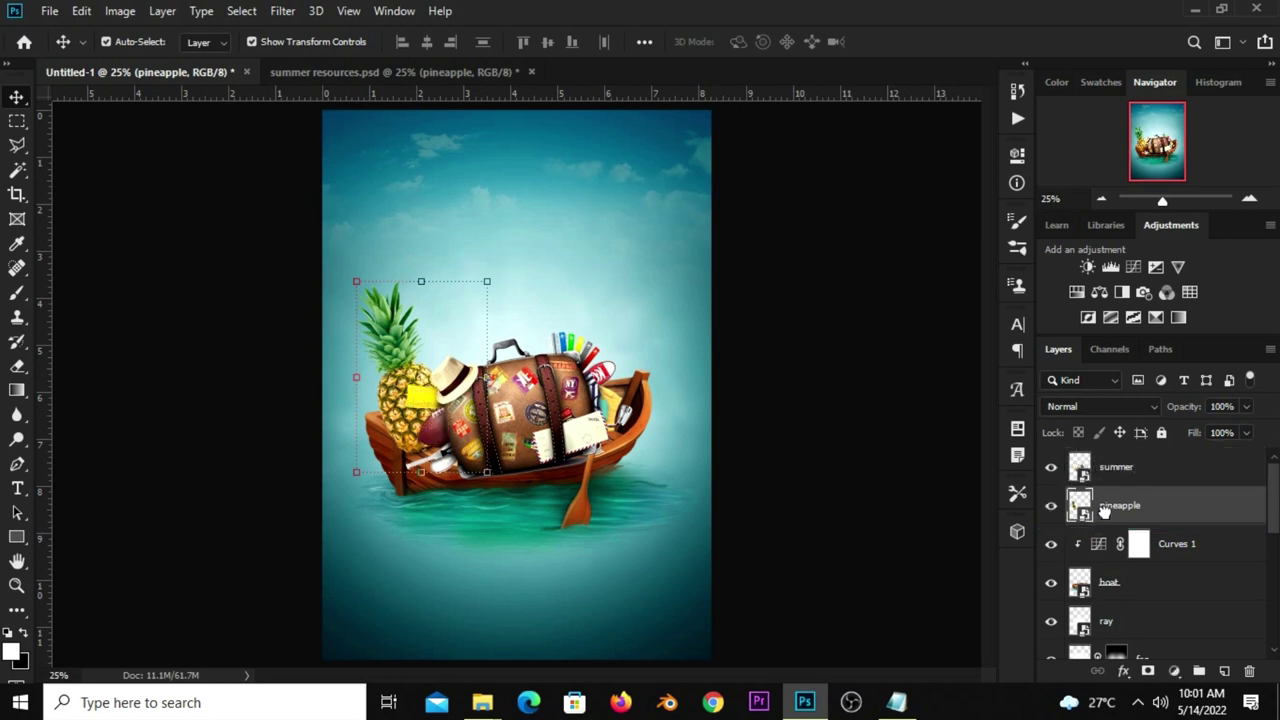
# - Move the pineapple up-left, shrink it to about 93%, and shift the suitcase slightly right
pyautogui.moveTo(402, 421); pyautogui.dragTo(397, 404)
pyautogui.moveTo(347, 264); pyautogui.dragTo(355, 277)
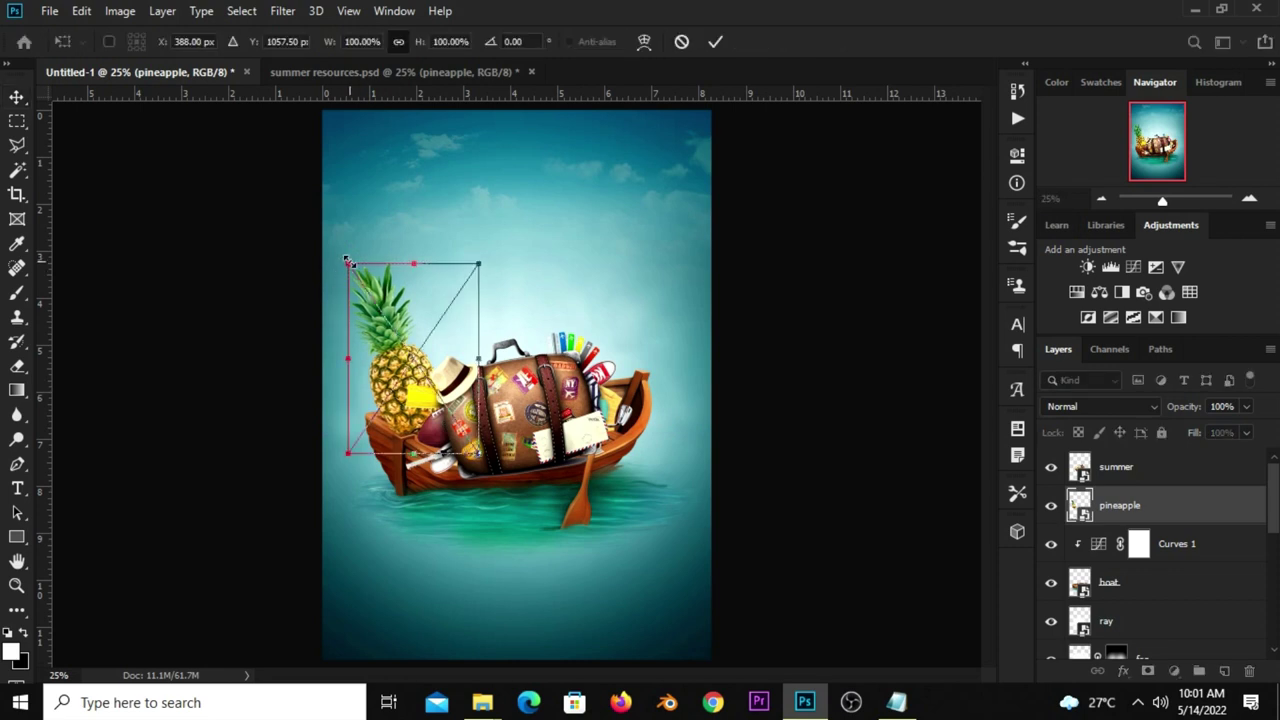
pyautogui.press('Return')
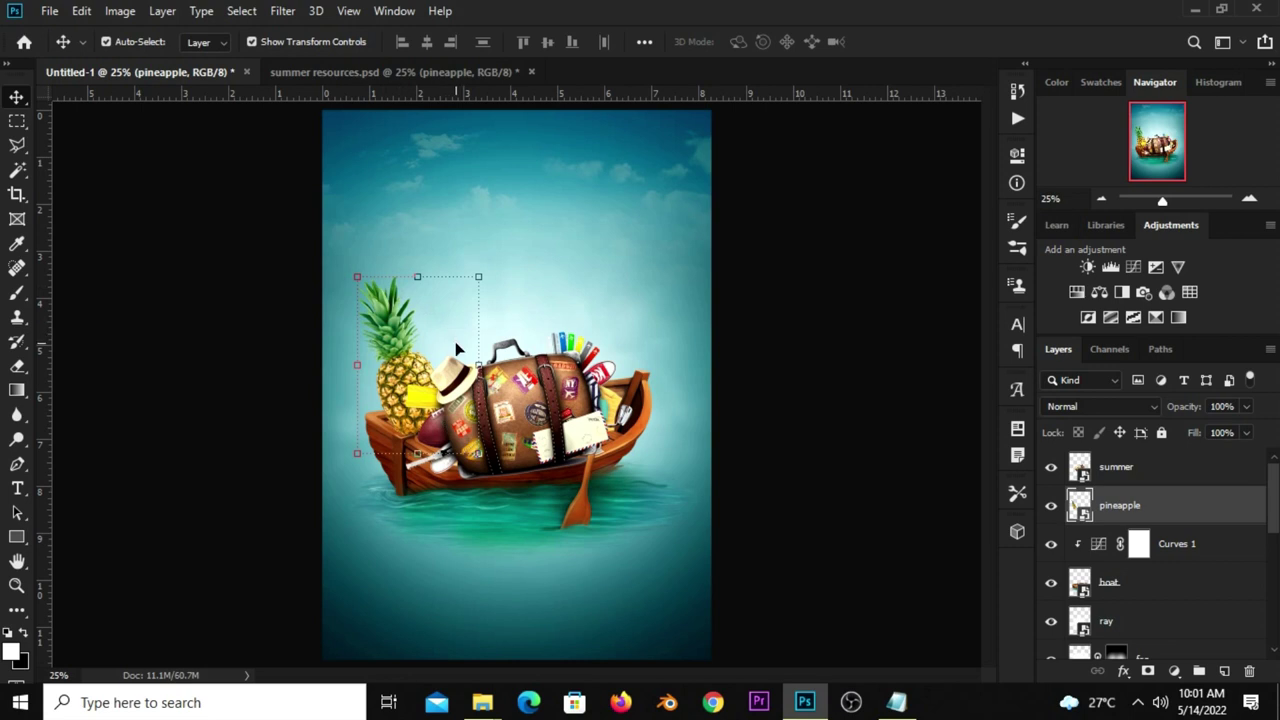
pyautogui.click(537, 410)
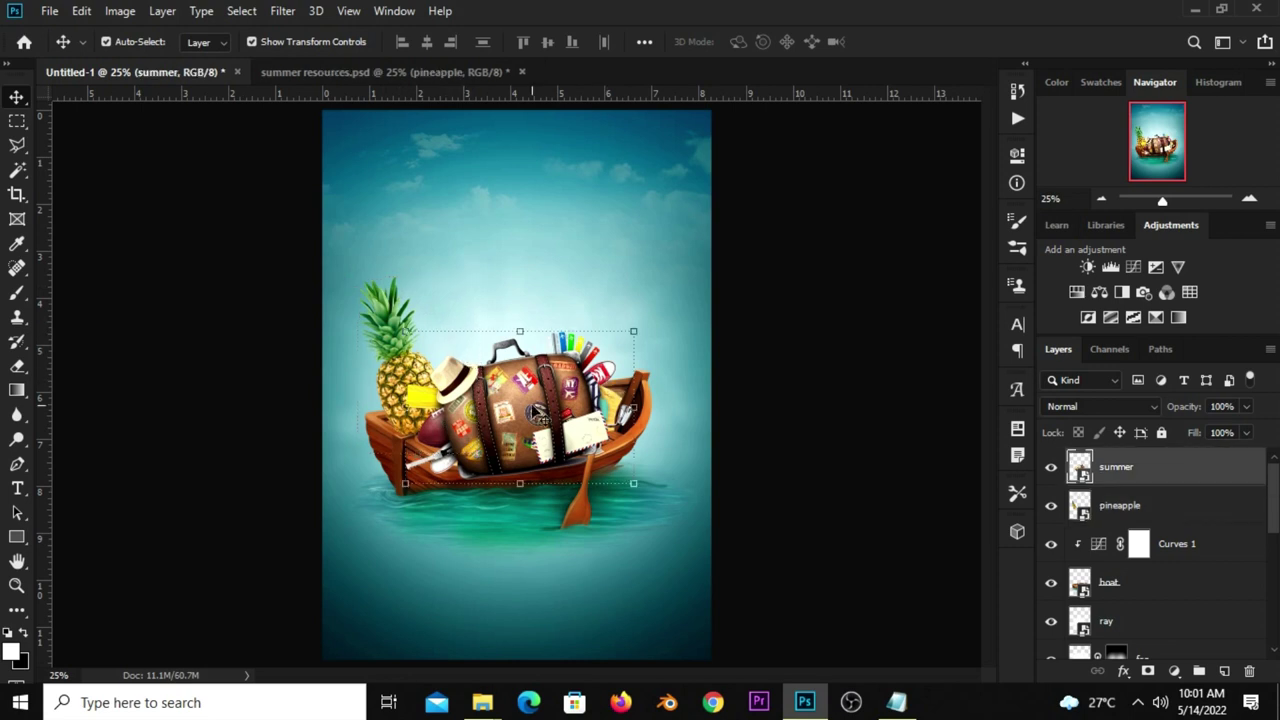
pyautogui.moveTo(540, 412); pyautogui.dragTo(549, 411)
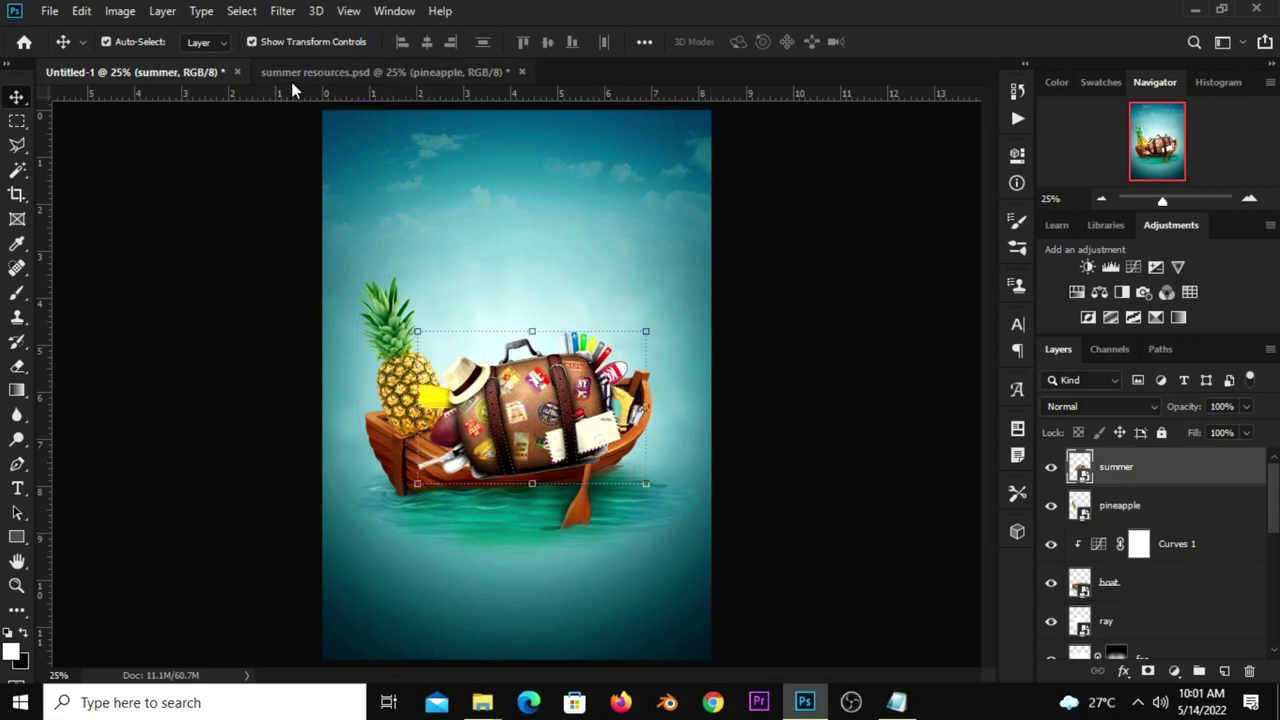
# - Add the red surfboard (layer 4) upright in the boat, behind the summer suitcase
pyautogui.click(330, 72)
pyautogui.keyDown('ctrl'); pyautogui.click(645, 413); pyautogui.keyUp('ctrl')
pyautogui.keyDown('ctrl'); pyautogui.click(605, 385); pyautogui.keyUp('ctrl')
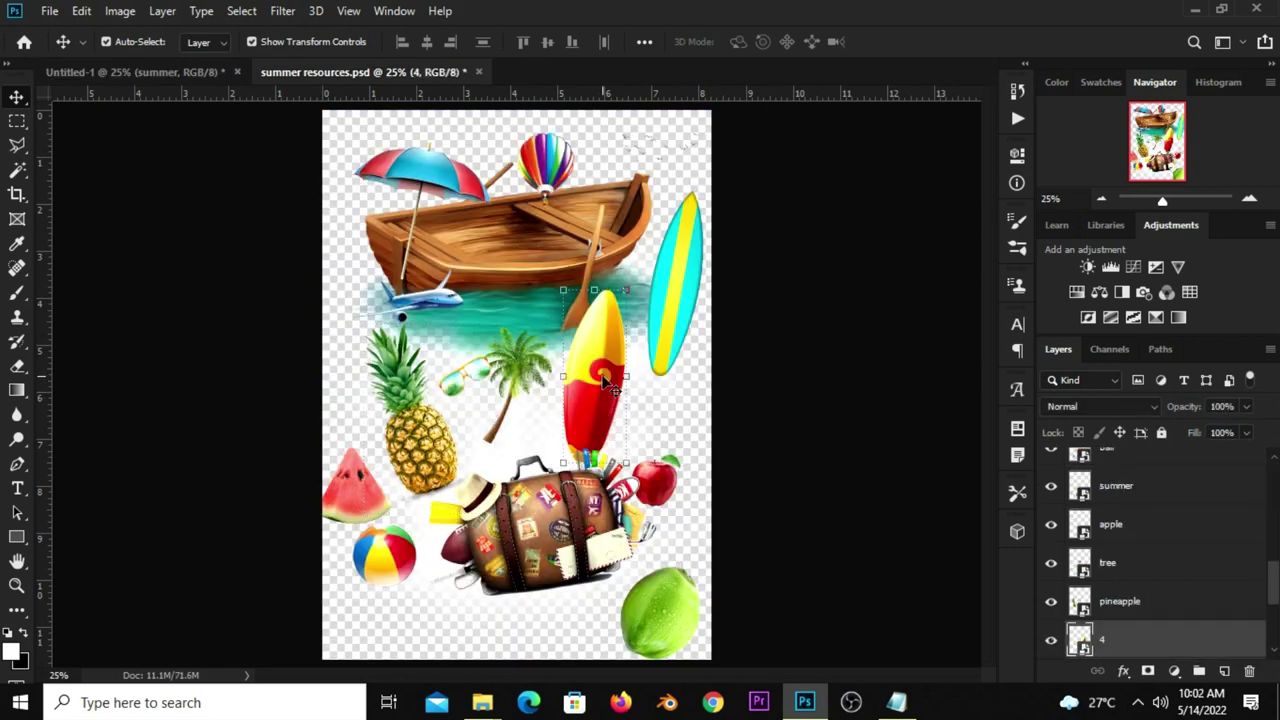
pyautogui.click(184, 80)
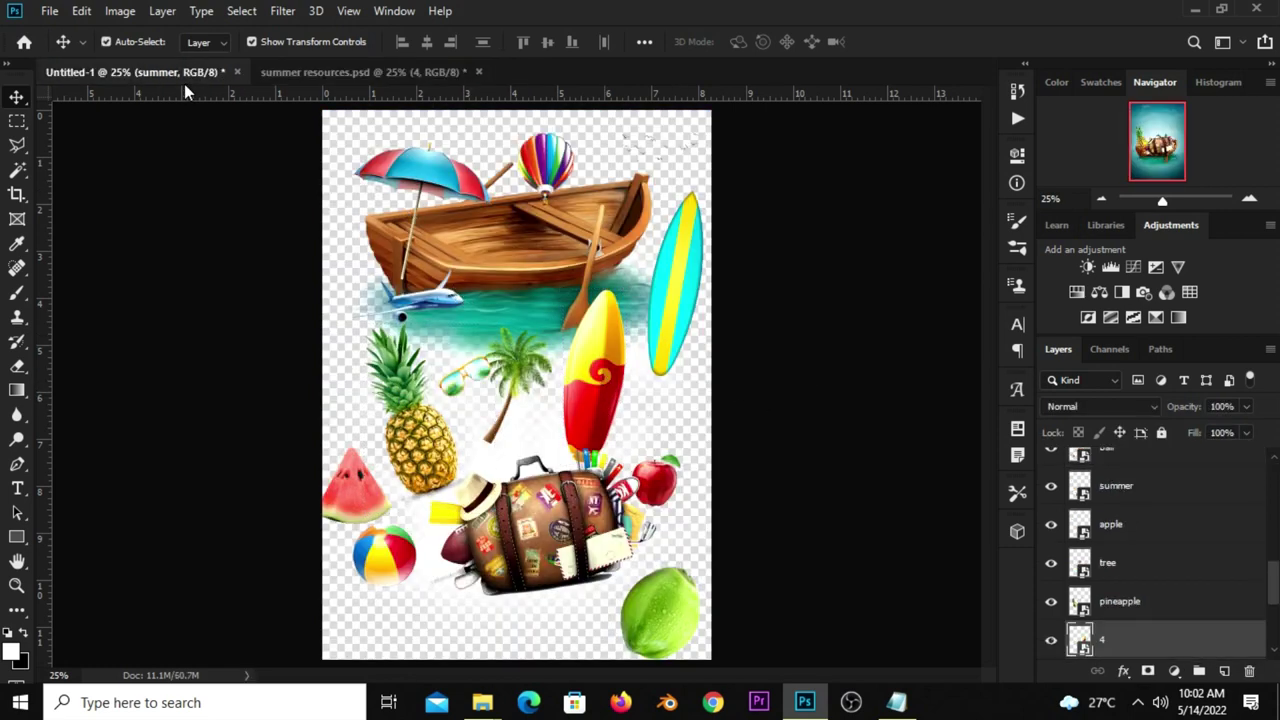
pyautogui.moveTo(484, 328); pyautogui.dragTo(500, 340)
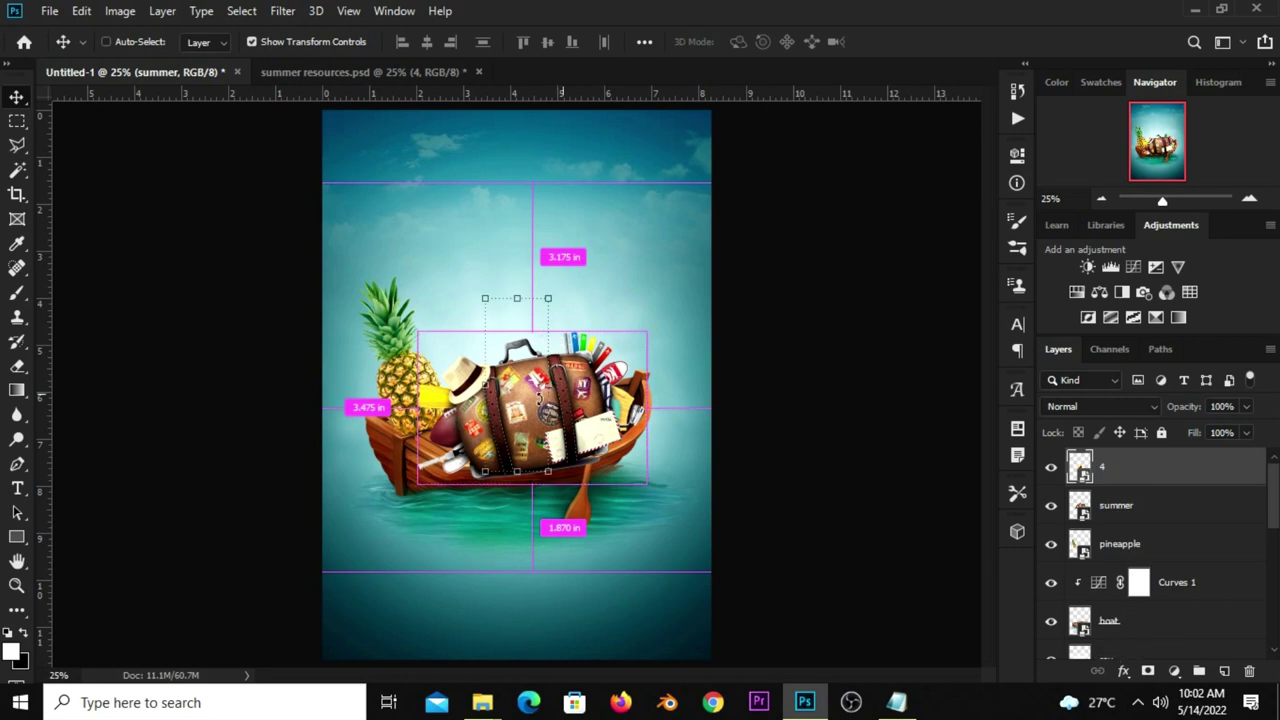
pyautogui.moveTo(502, 398); pyautogui.dragTo(520, 320)
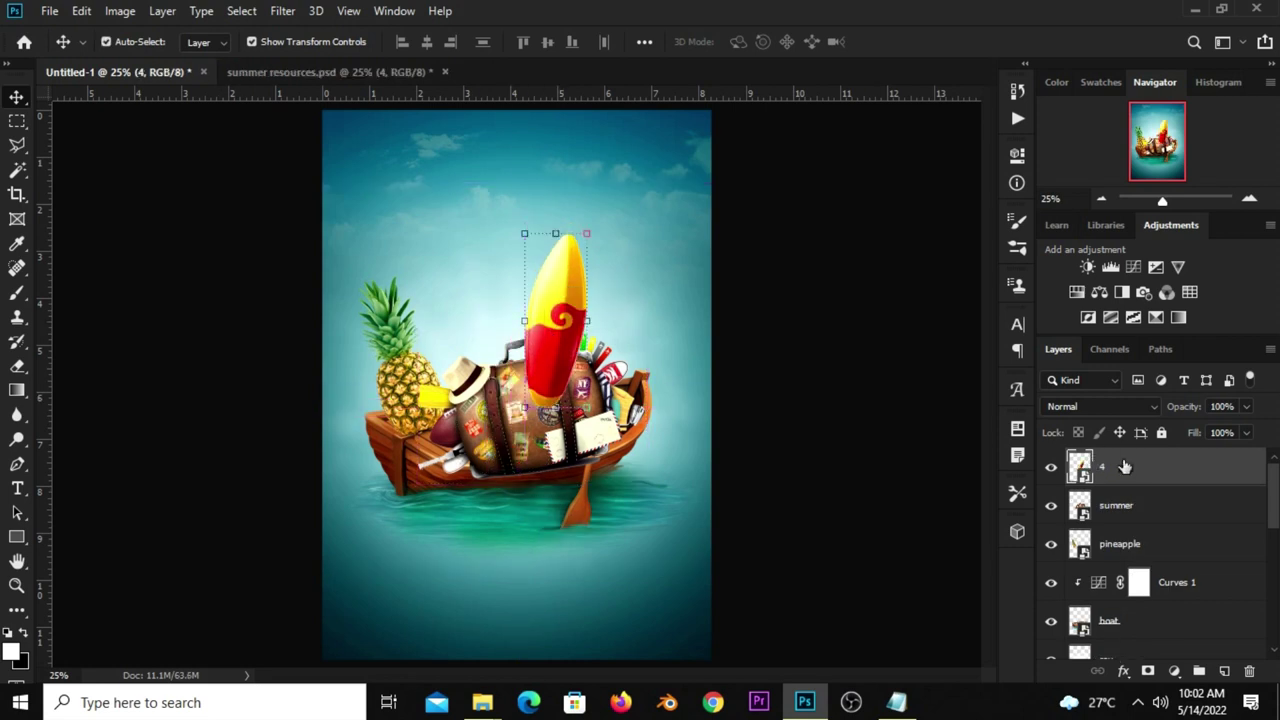
pyautogui.moveTo(1124, 467); pyautogui.dragTo(1117, 512)
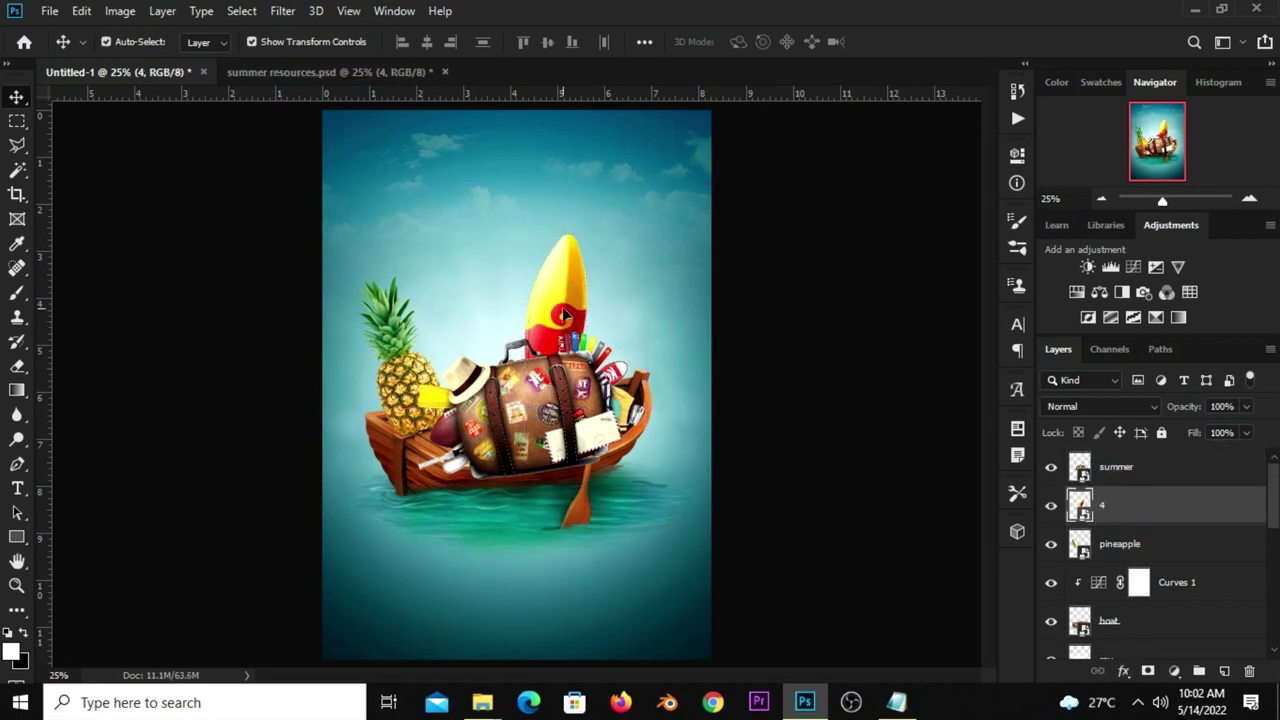
pyautogui.moveTo(563, 316)
pyautogui.mouseDown()
pyautogui.moveTo(562, 327)
pyautogui.moveTo(575, 312)
pyautogui.mouseUp()
# - Add the blue-yellow surfboard (layer 5) beside the red one
pyautogui.click(260, 72)
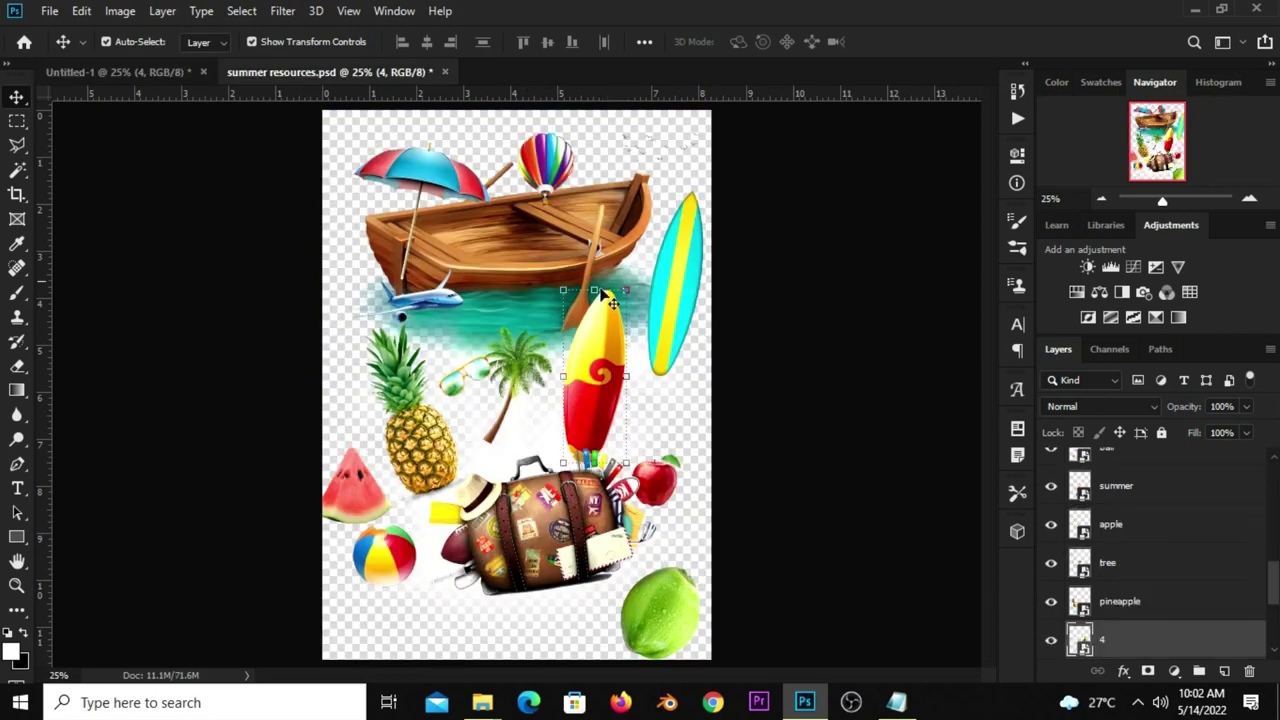
pyautogui.keyDown('ctrl'); pyautogui.click(686, 267); pyautogui.keyUp('ctrl')
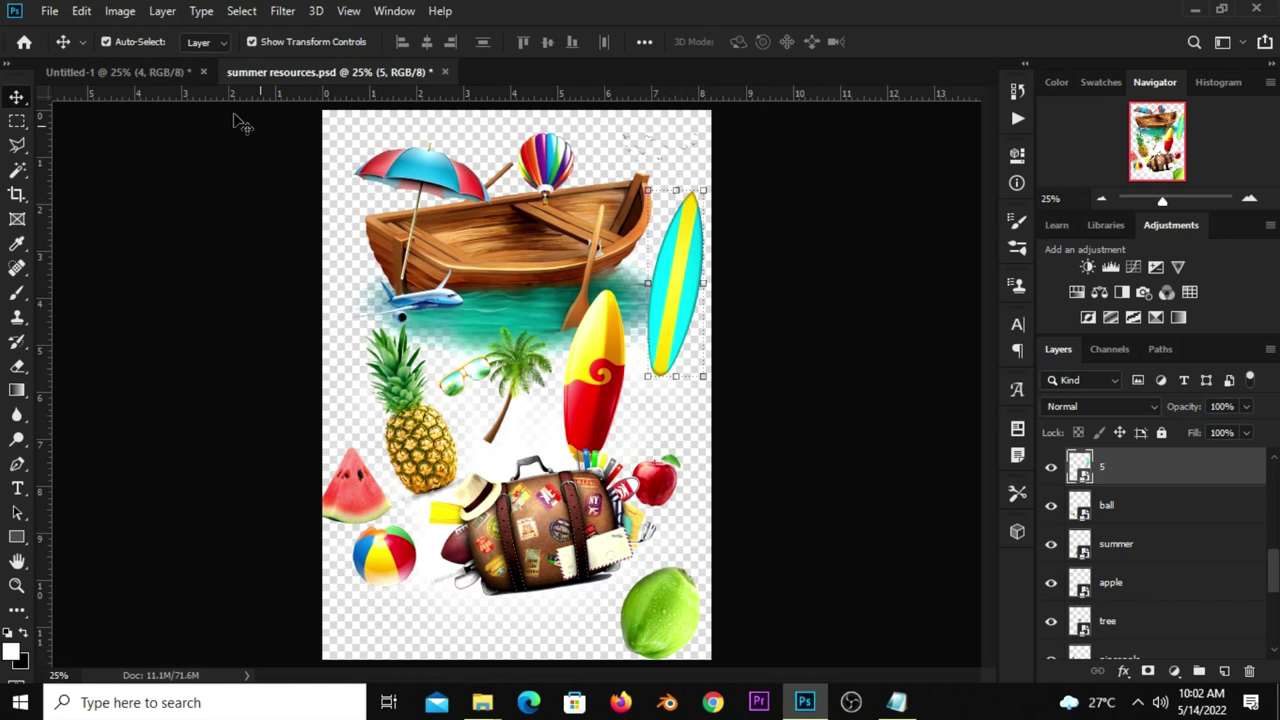
pyautogui.moveTo(168, 80)
pyautogui.mouseDown()
pyautogui.moveTo(538, 355)
pyautogui.moveTo(519, 279)
pyautogui.mouseUp()
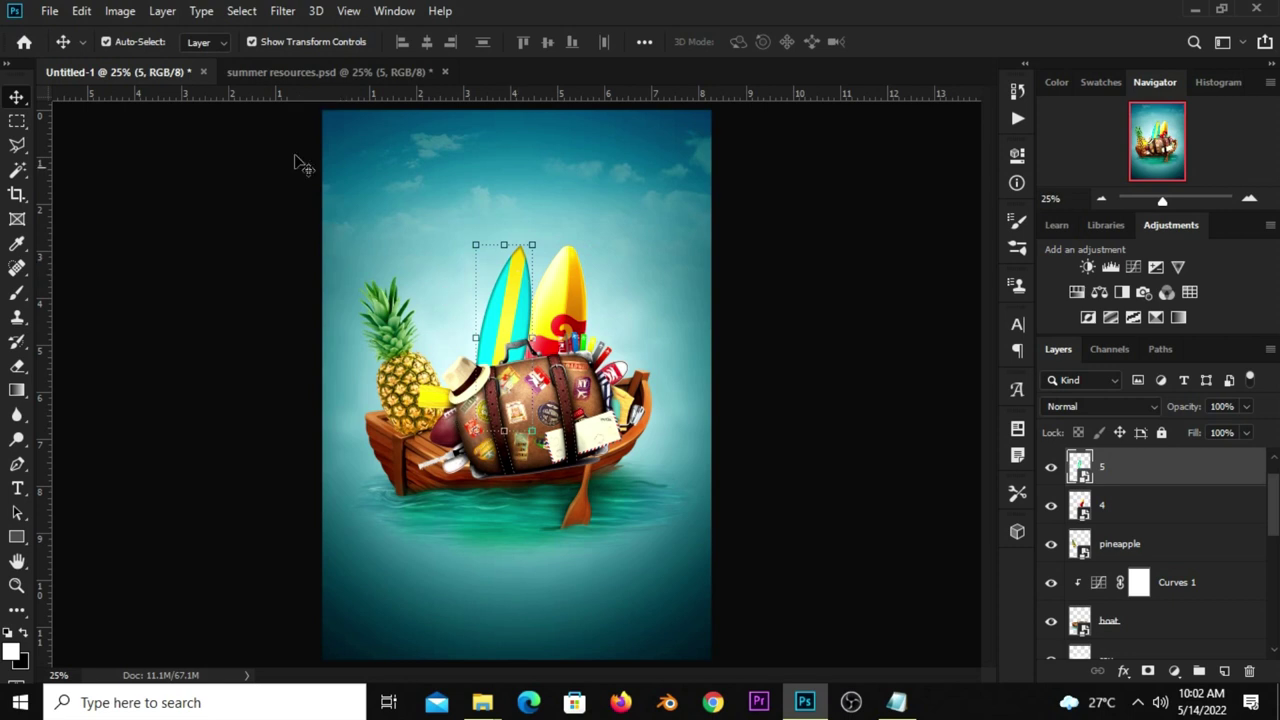
# - Add the striped umbrella over the suitcase, enlarged to about 114.53%
pyautogui.click(285, 70)
pyautogui.click(415, 165)
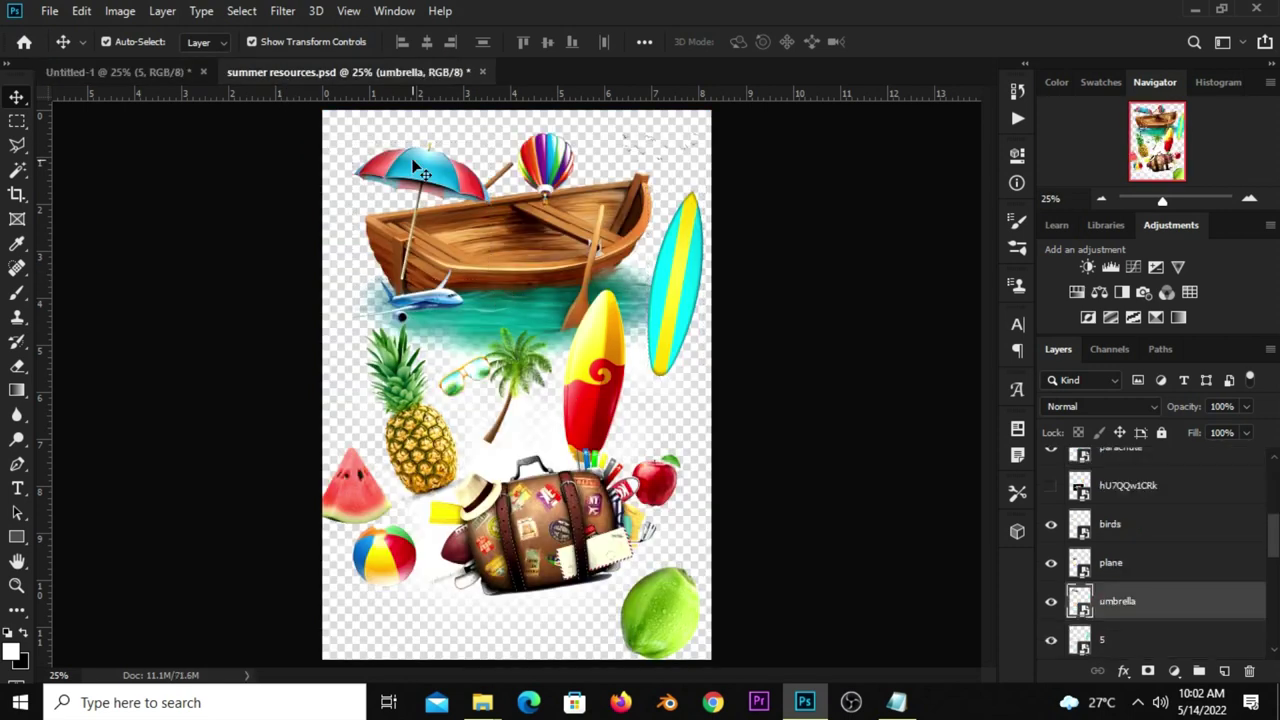
pyautogui.moveTo(415, 165); pyautogui.dragTo(401, 175)
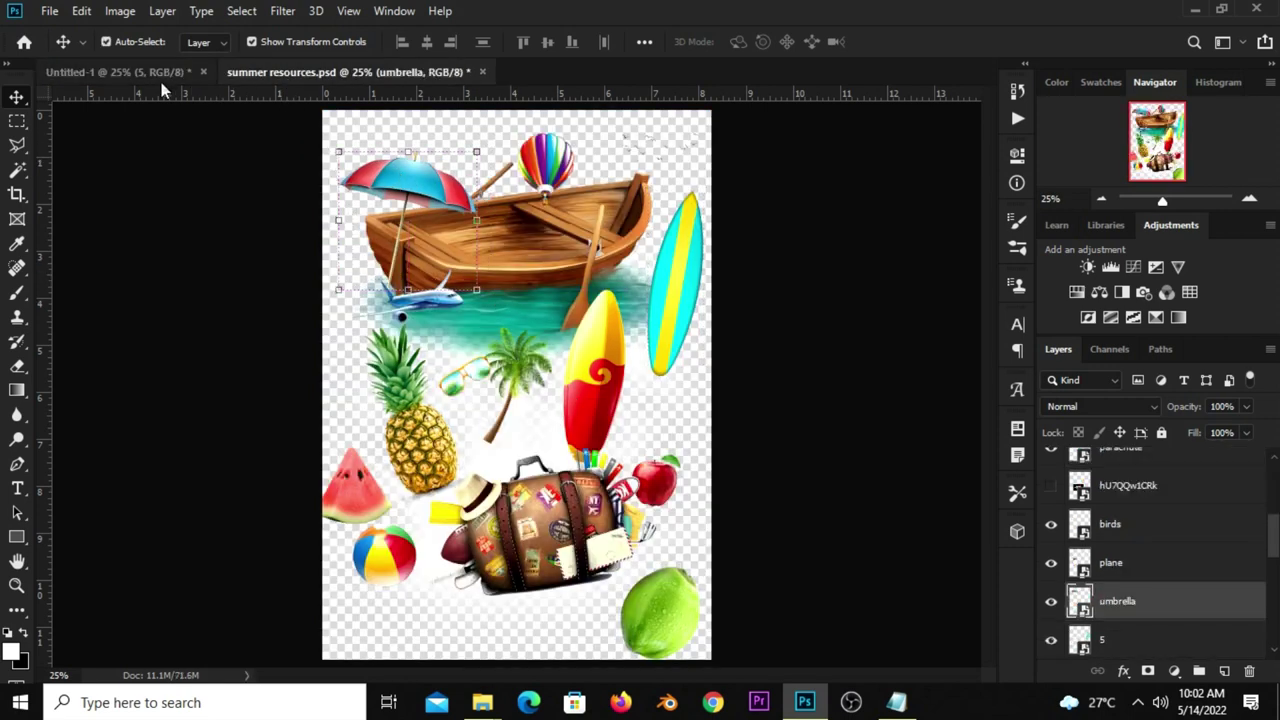
pyautogui.moveTo(161, 82)
pyautogui.mouseDown()
pyautogui.moveTo(518, 346)
pyautogui.moveTo(448, 313)
pyautogui.mouseUp()
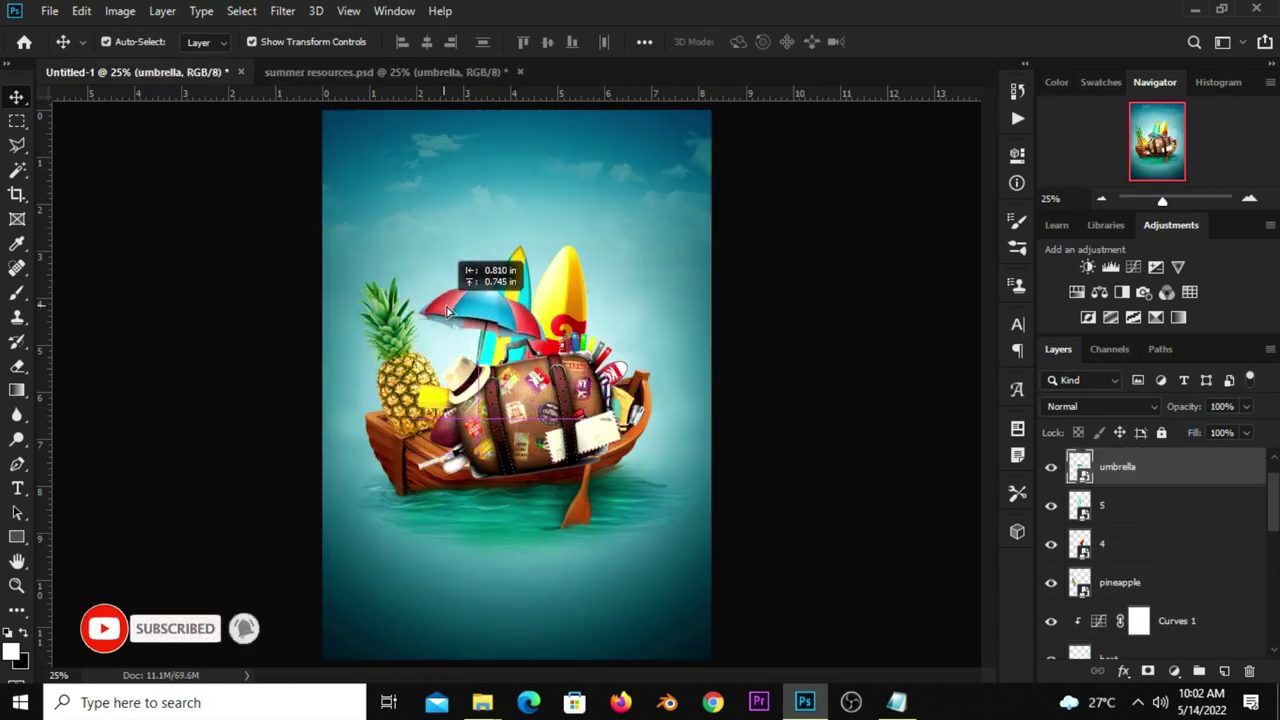
pyautogui.moveTo(448, 313)
pyautogui.mouseDown()
pyautogui.moveTo(492, 318)
pyautogui.moveTo(558, 277)
pyautogui.mouseUp()
pyautogui.hotkey('ctrl', 't')
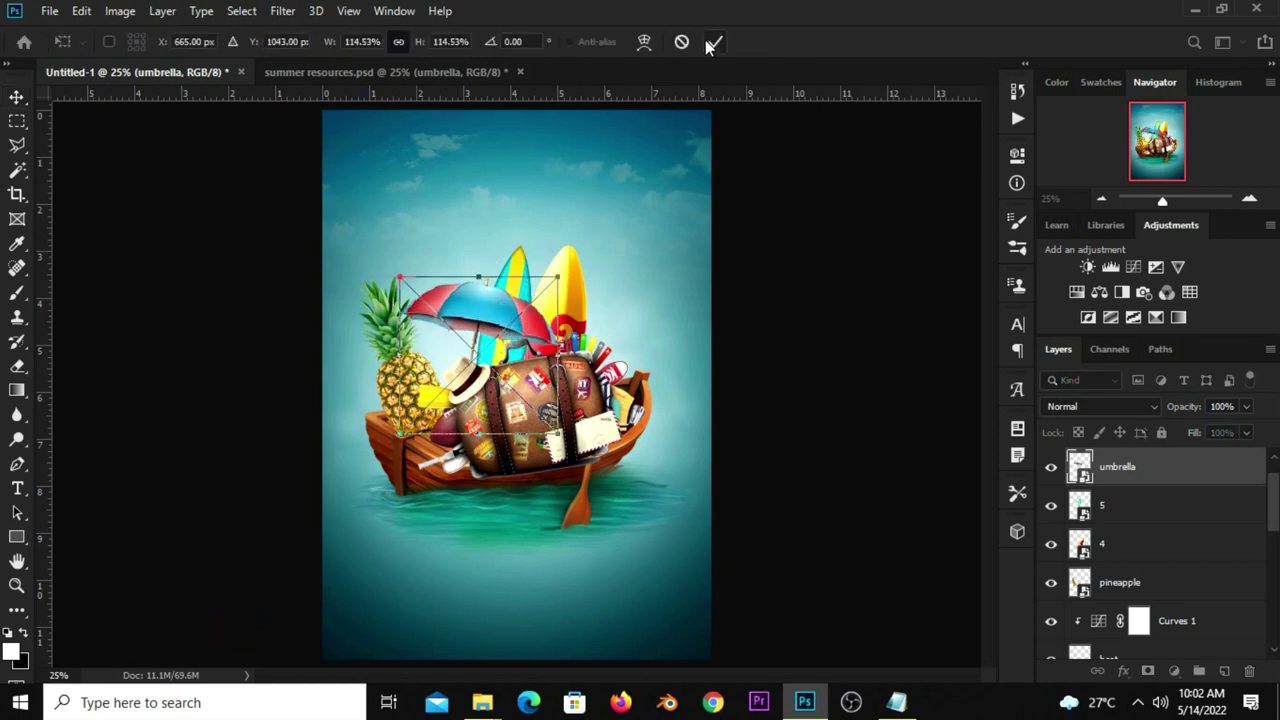
pyautogui.click(713, 41)
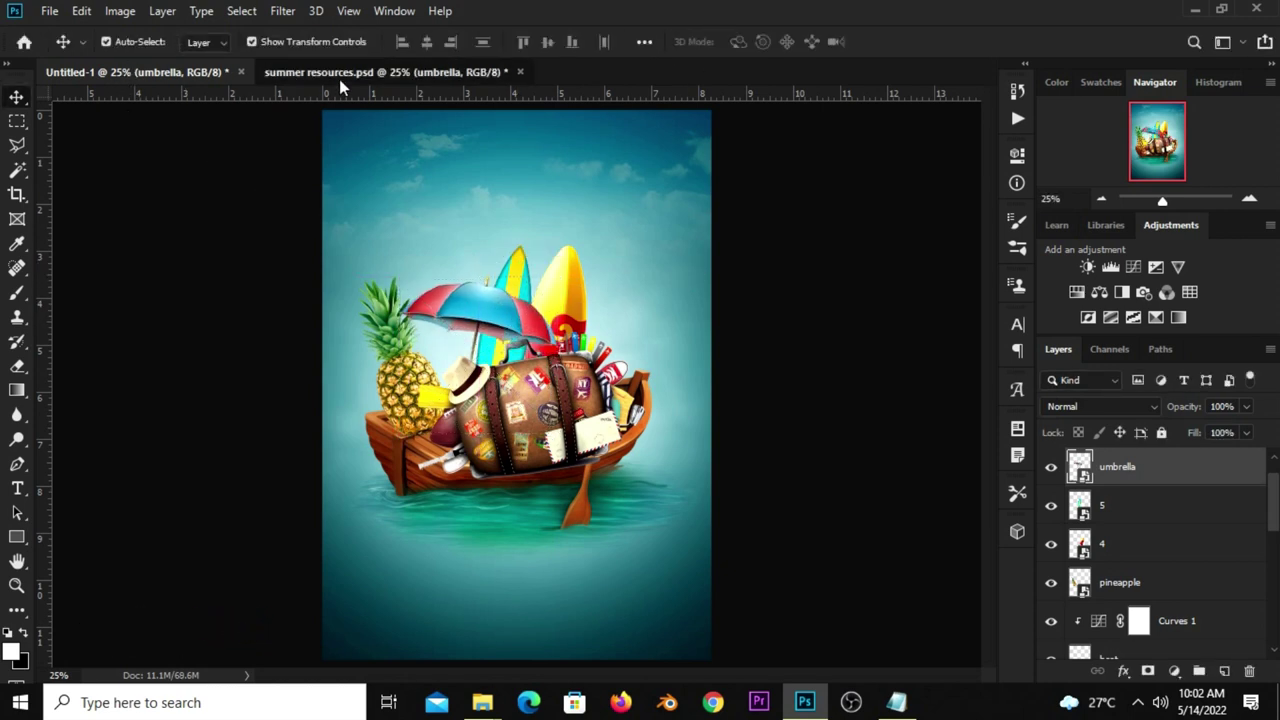
pyautogui.click(339, 72)
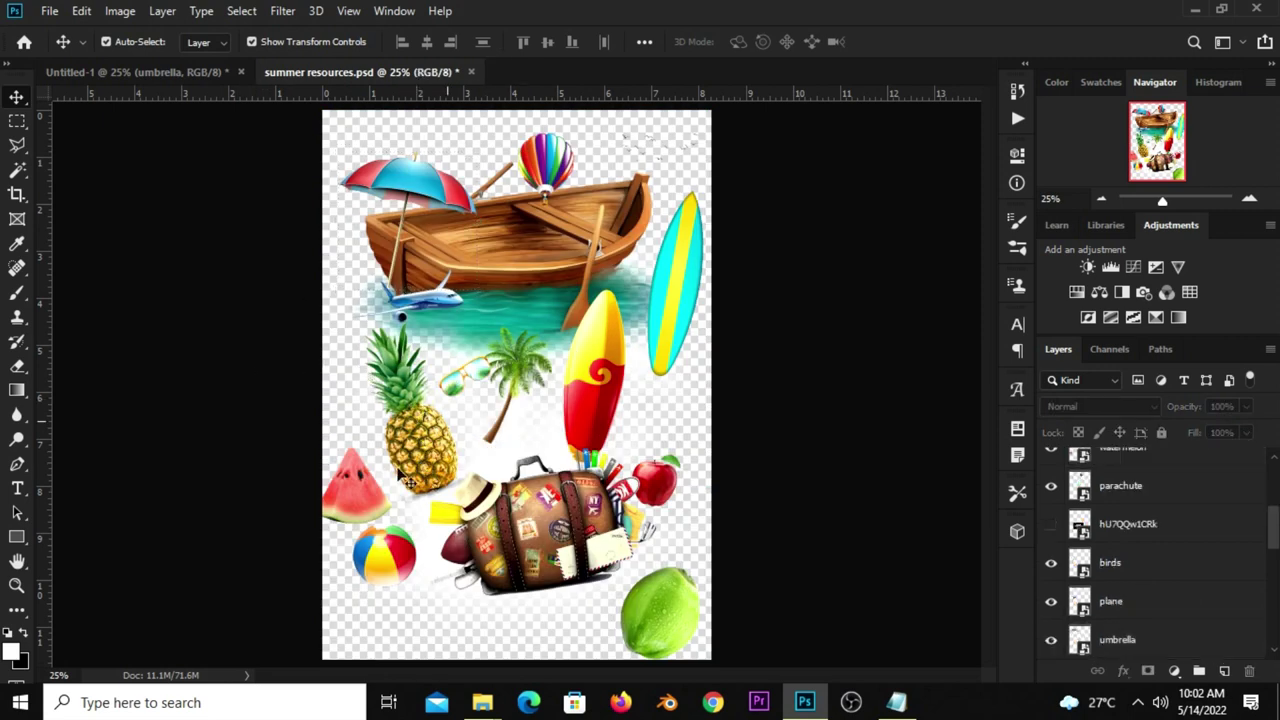
# - Add the watermelon slice, shrunk to about 90%, tucked under the umbrella atop the suitcase
pyautogui.moveTo(350, 500); pyautogui.dragTo(368, 473)
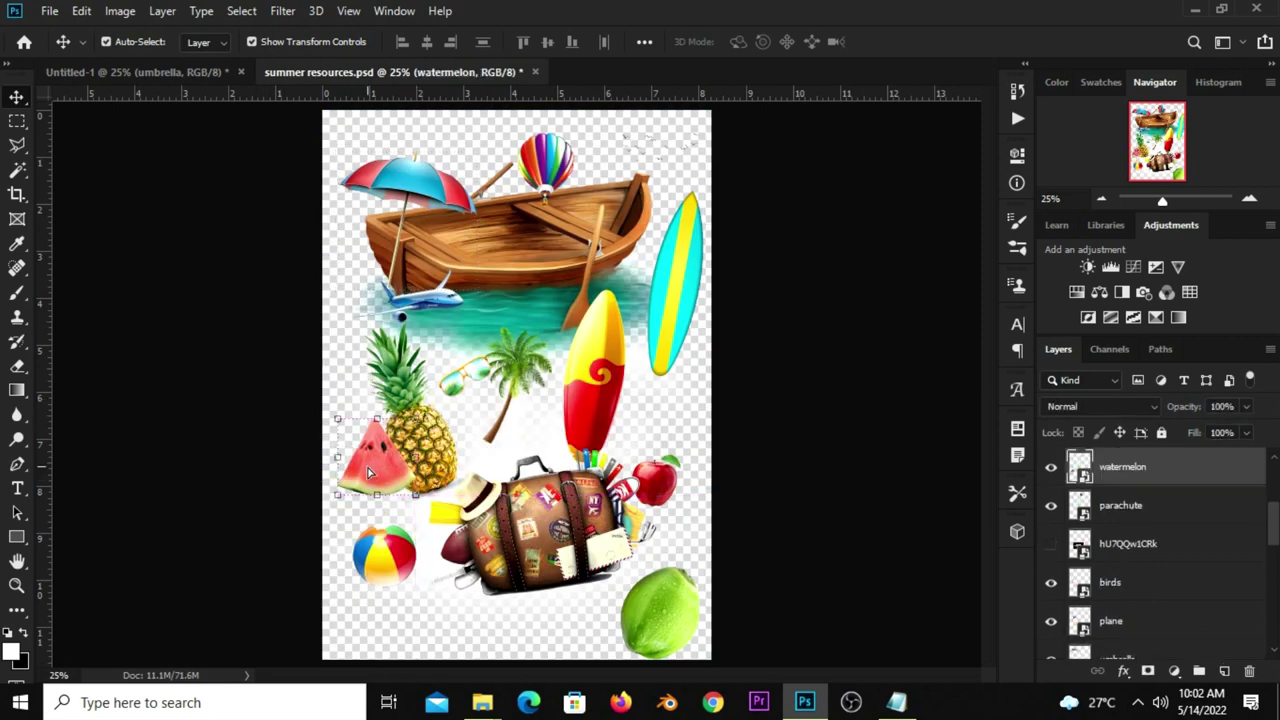
pyautogui.moveTo(369, 473)
pyautogui.mouseDown()
pyautogui.moveTo(305, 183)
pyautogui.moveTo(467, 275)
pyautogui.mouseUp()
pyautogui.moveTo(510, 348); pyautogui.dragTo(528, 320)
pyautogui.hotkey('ctrl', 't')
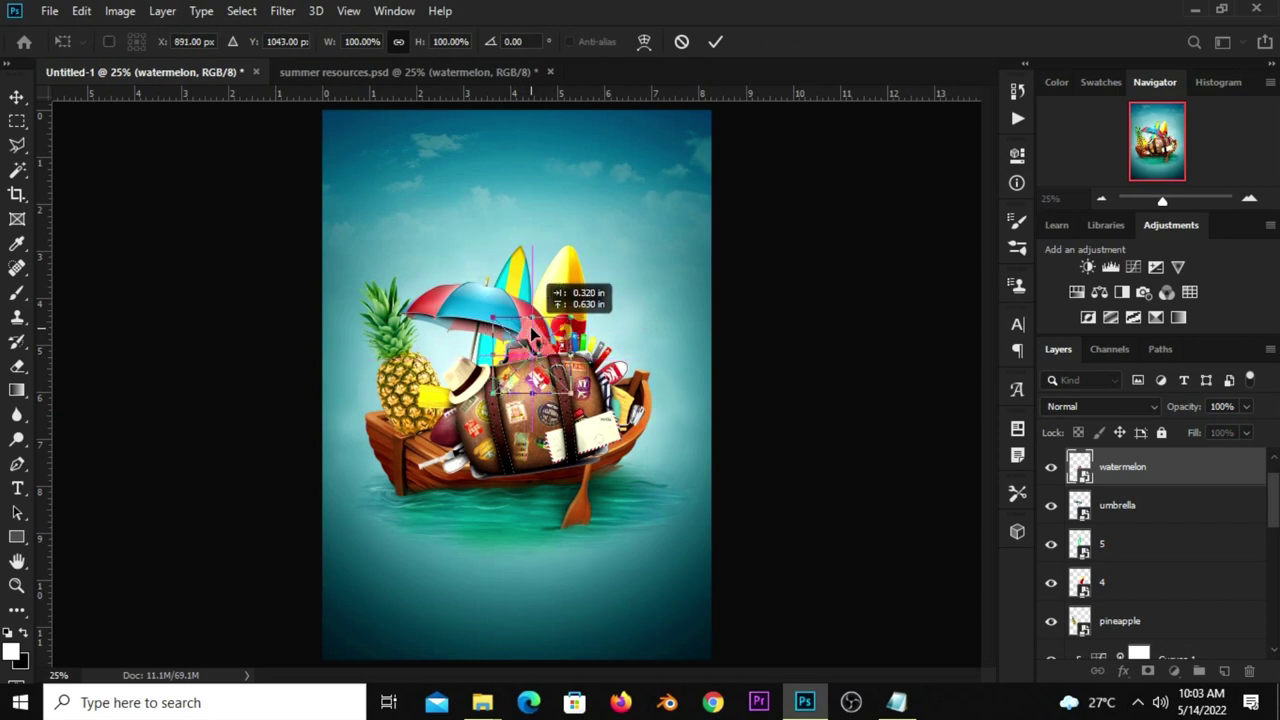
pyautogui.moveTo(533, 330)
pyautogui.mouseDown()
pyautogui.moveTo(498, 358)
pyautogui.moveTo(540, 355)
pyautogui.moveTo(522, 352)
pyautogui.mouseUp()
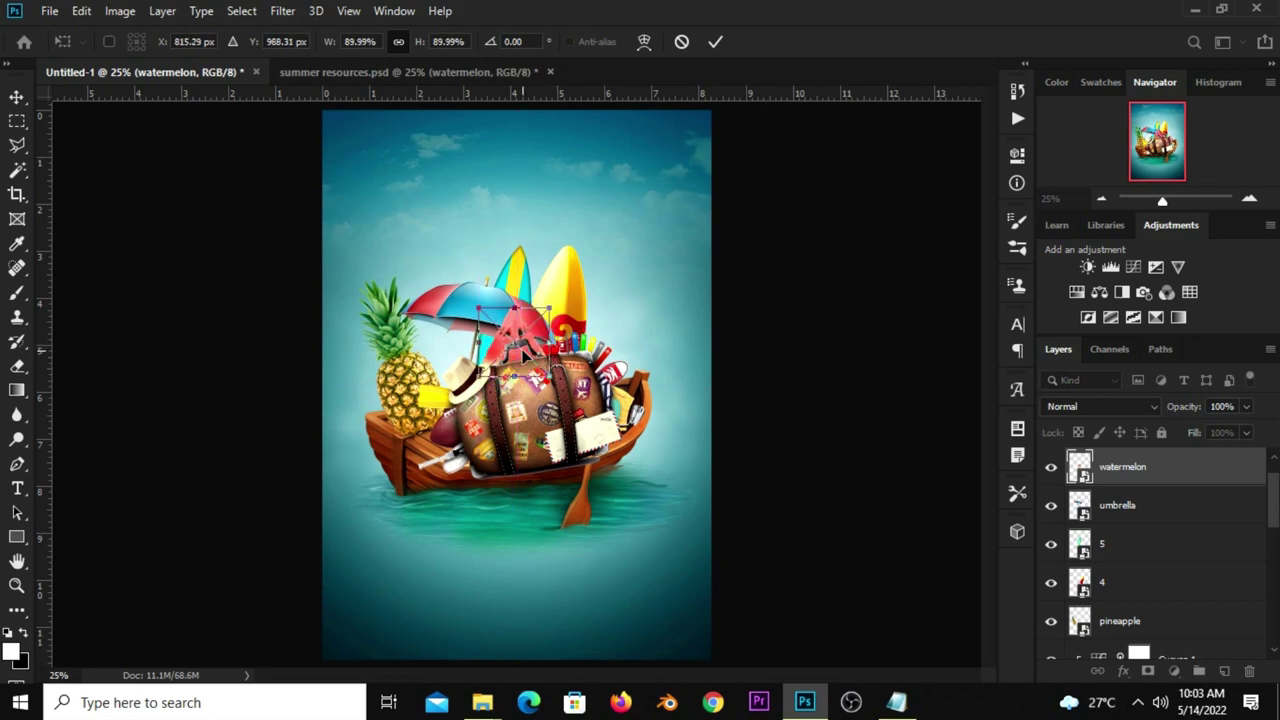
pyautogui.press('Return')
pyautogui.moveTo(522, 350); pyautogui.dragTo(523, 358)
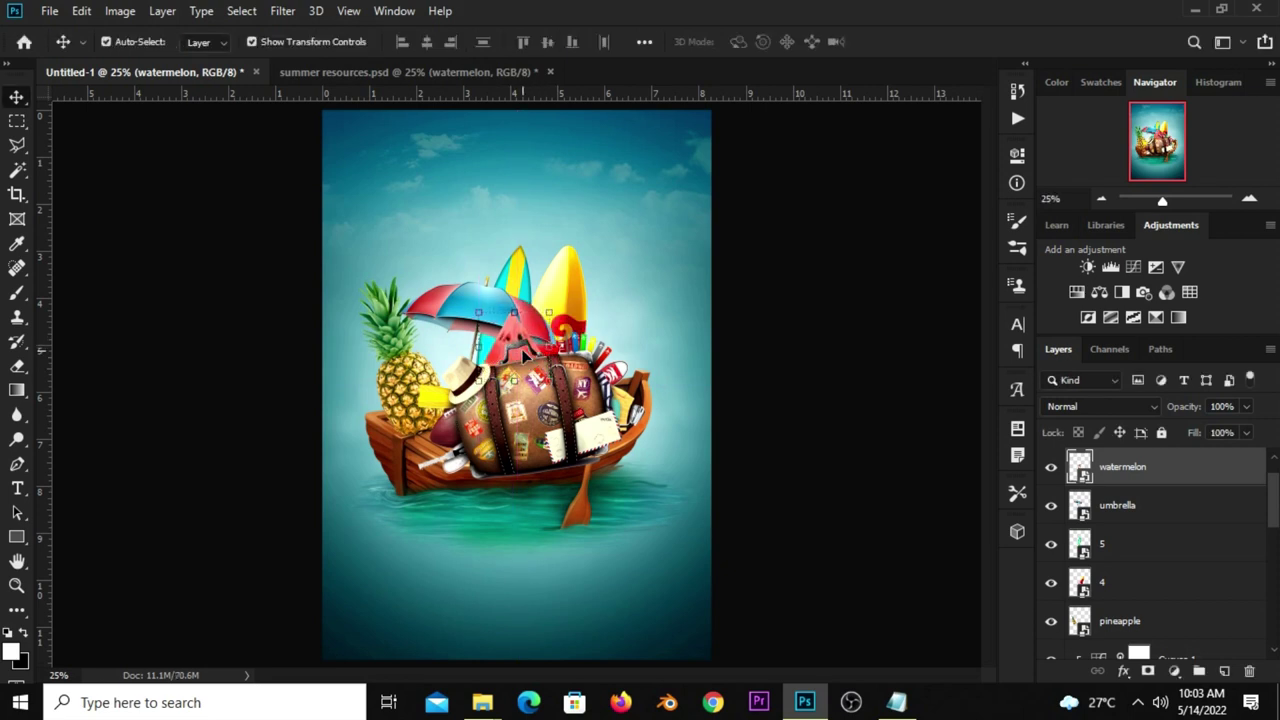
# - Bring the coconut from summer resources.psd into the poster, placed near the pineapple
pyautogui.click(313, 72)
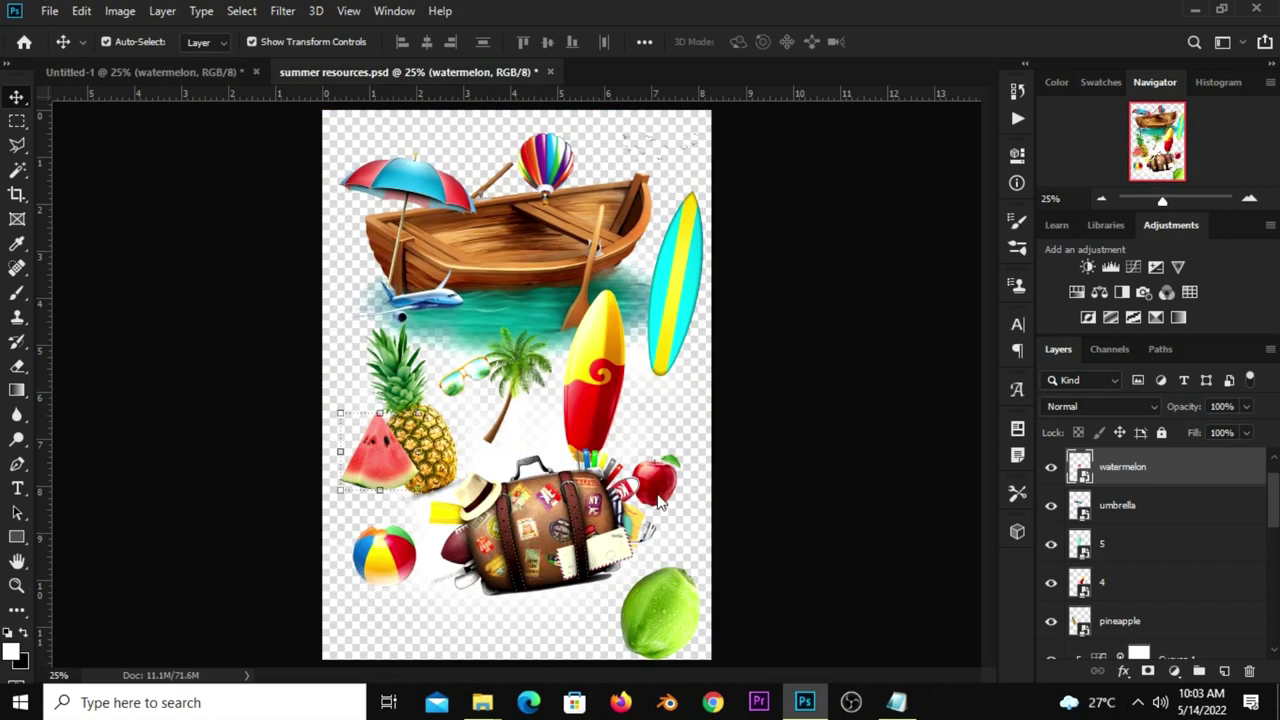
pyautogui.click(655, 580)
pyautogui.moveTo(655, 580); pyautogui.dragTo(652, 560)
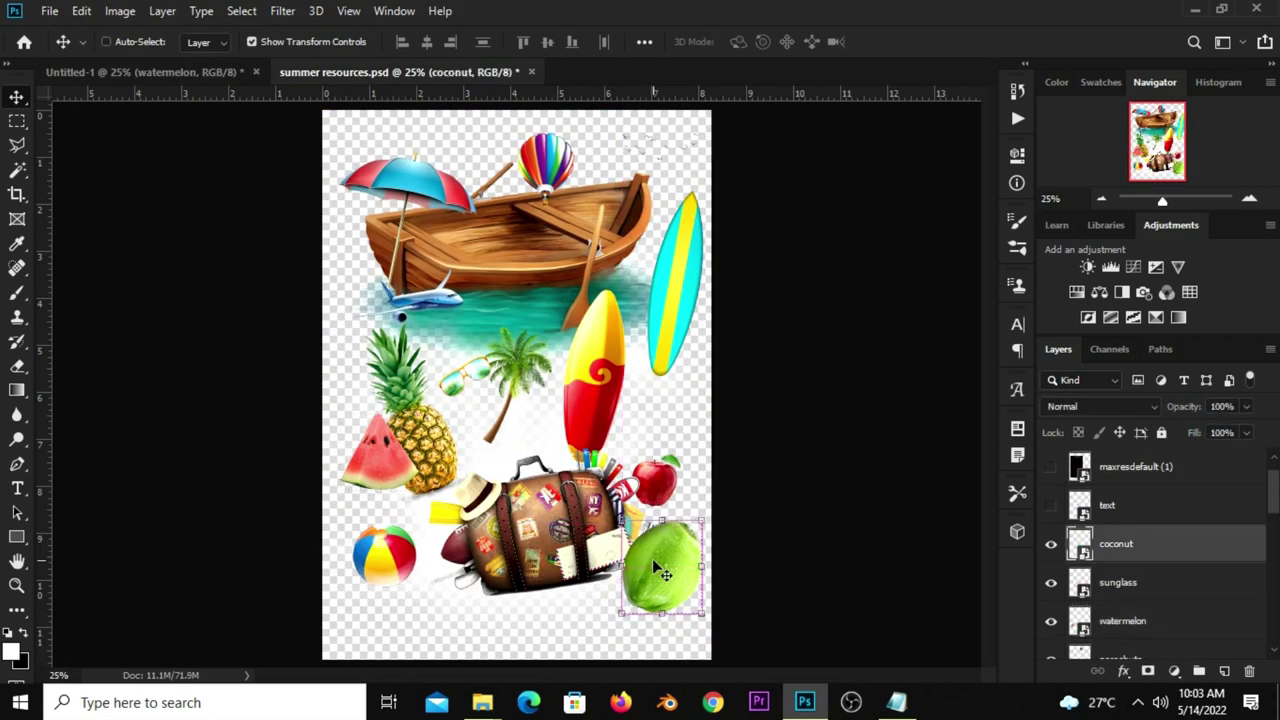
pyautogui.moveTo(230, 292); pyautogui.dragTo(398, 252)
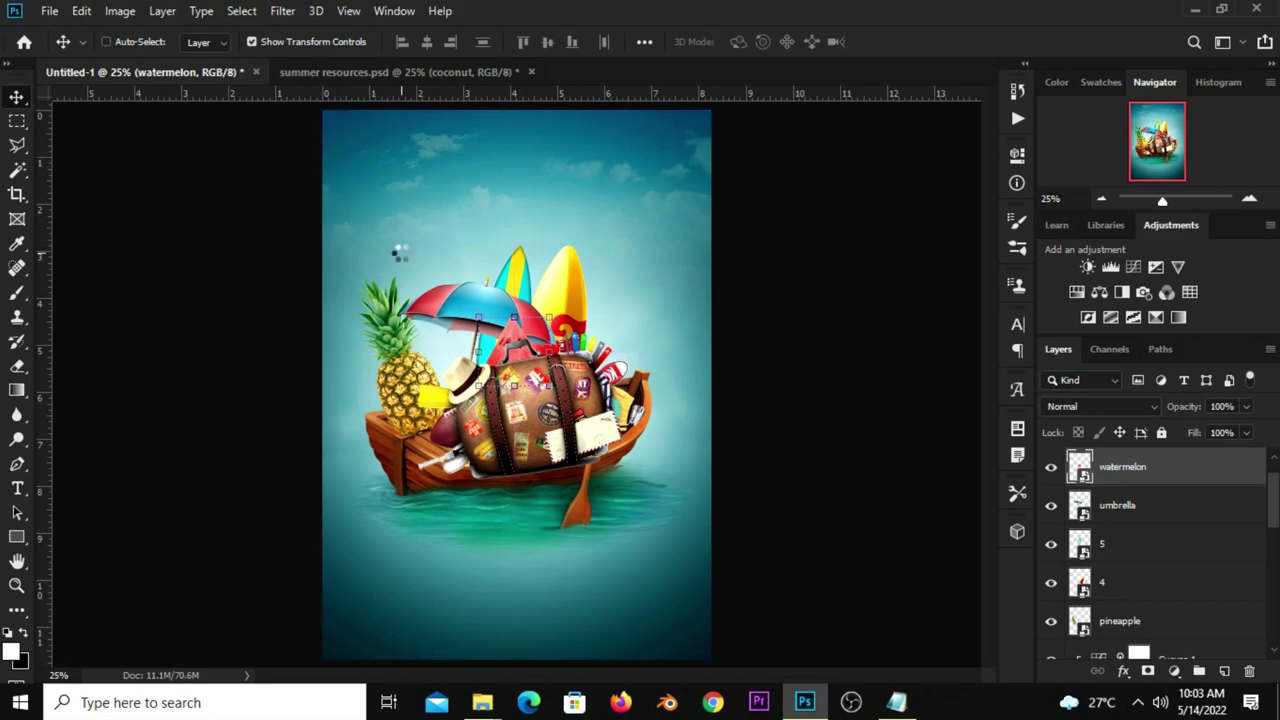
pyautogui.click(340, 68)
pyautogui.moveTo(641, 566); pyautogui.dragTo(658, 554)
pyautogui.moveTo(199, 187); pyautogui.dragTo(483, 411)
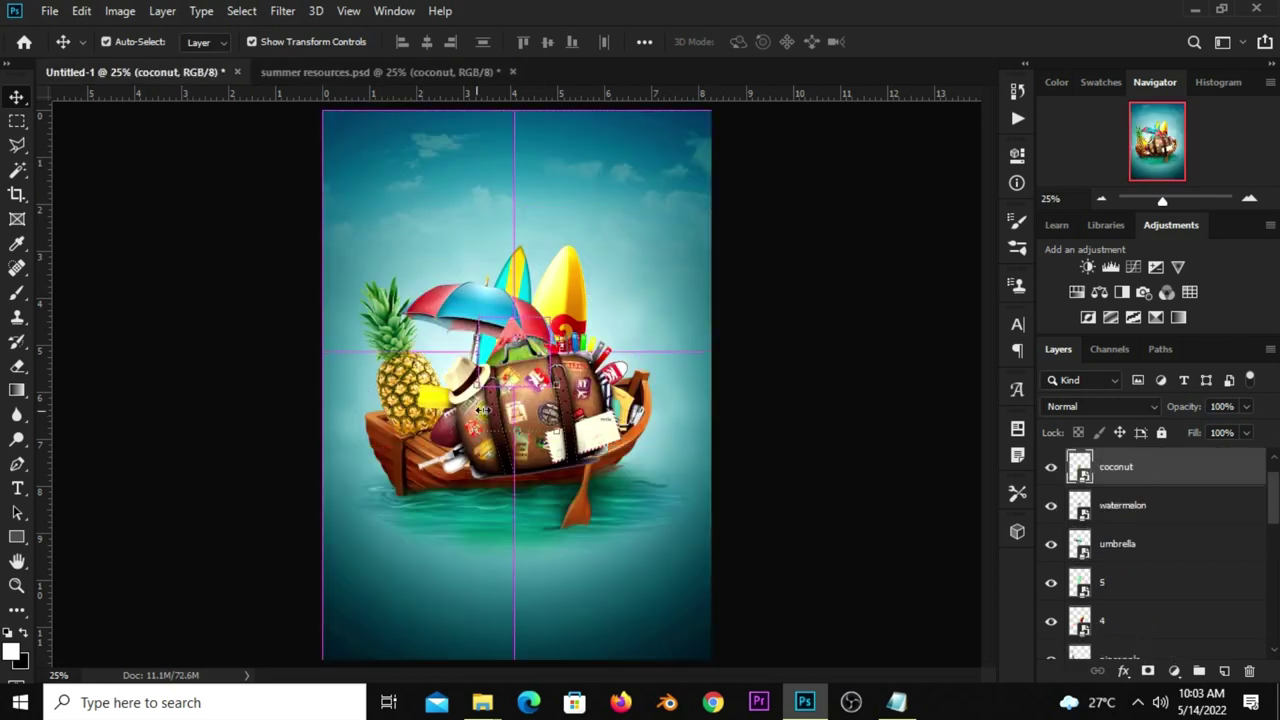
pyautogui.hotkey('ctrl', 't')
pyautogui.moveTo(483, 411)
pyautogui.mouseDown()
pyautogui.moveTo(447, 383)
pyautogui.moveTo(480, 395)
pyautogui.moveTo(474, 372)
pyautogui.mouseUp()
pyautogui.press('Return')
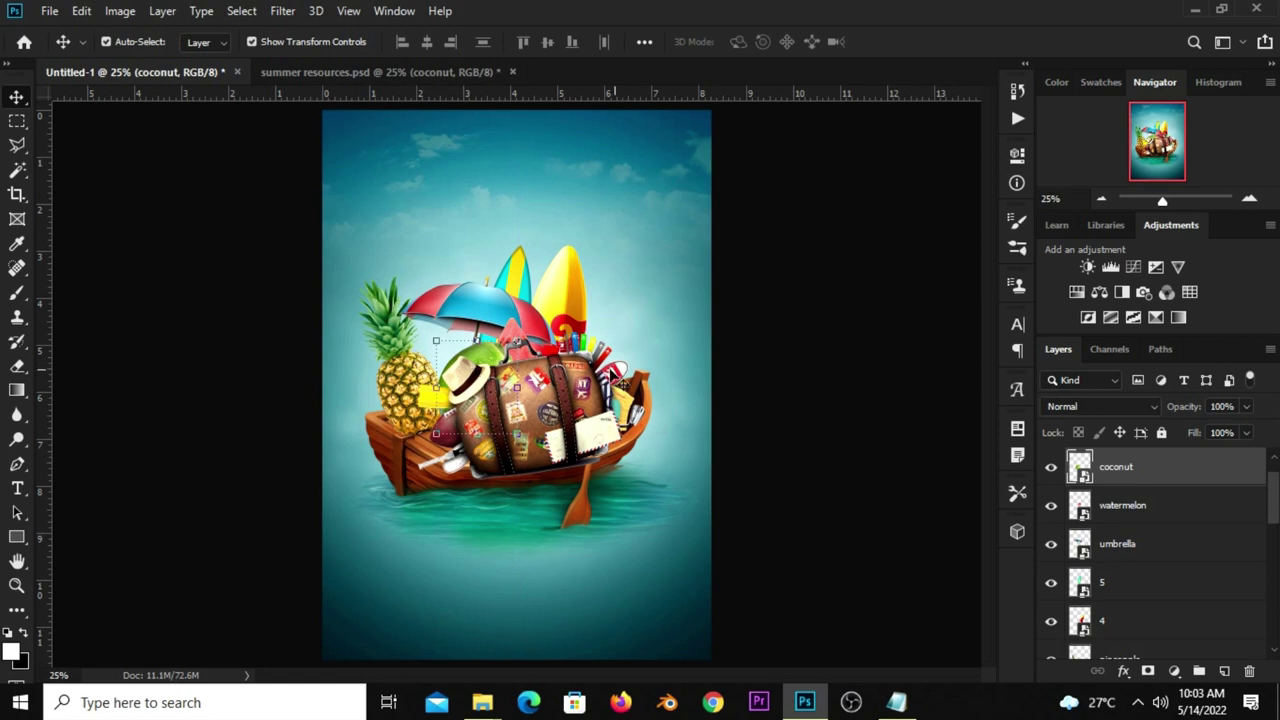
# - Settle the pineapple into place on the boat's left side
pyautogui.click(720, 360)
pyautogui.moveTo(397, 373)
pyautogui.mouseDown()
pyautogui.moveTo(416, 380)
pyautogui.moveTo(399, 370)
pyautogui.mouseUp()
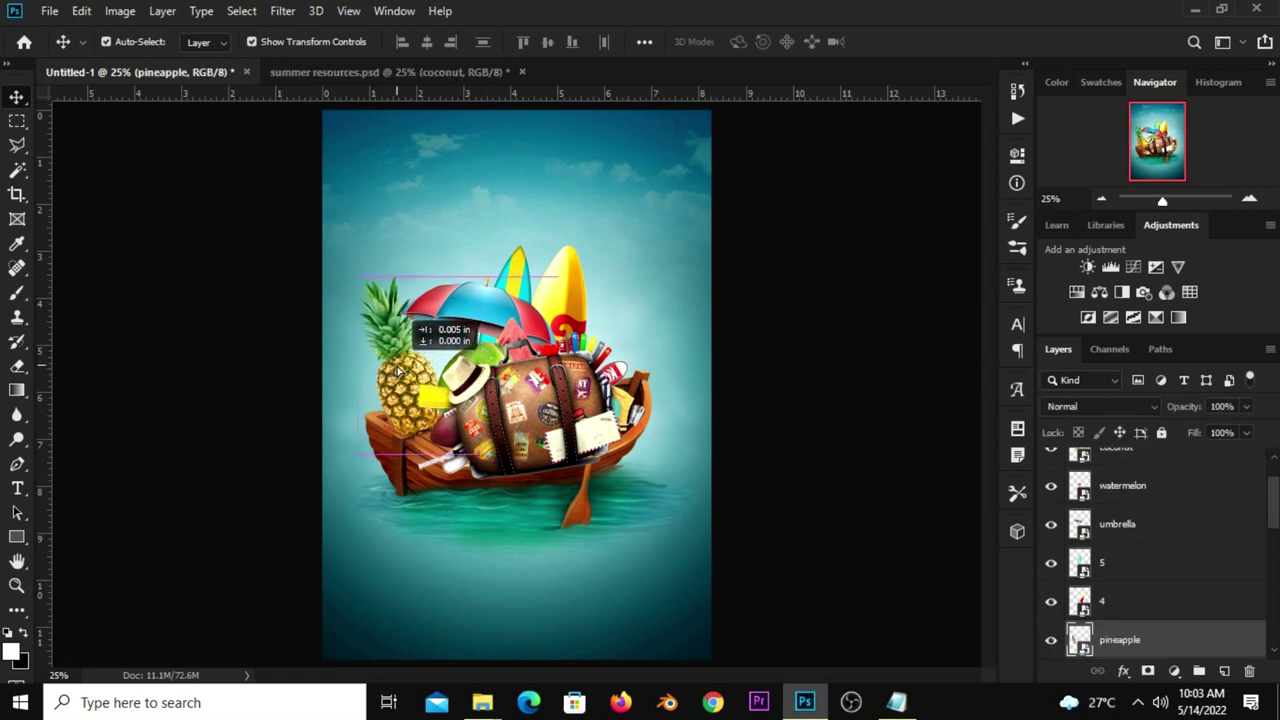
pyautogui.moveTo(399, 371); pyautogui.dragTo(404, 388)
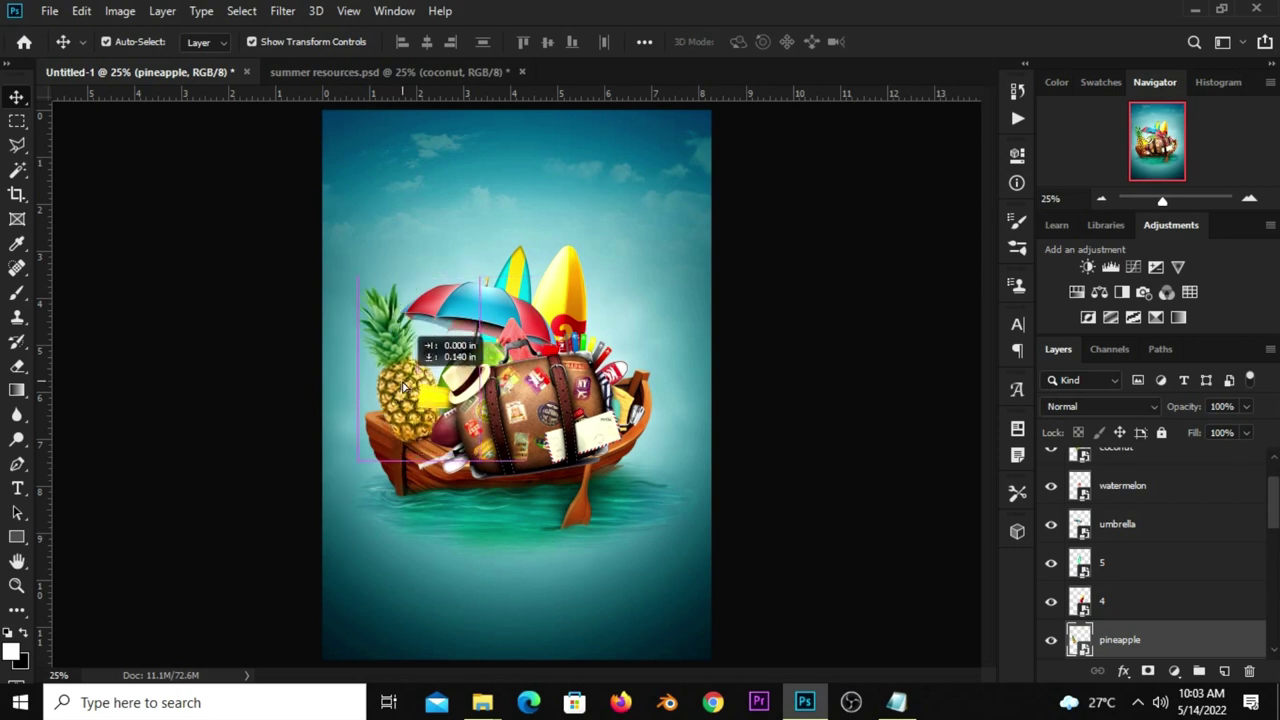
pyautogui.moveTo(404, 386); pyautogui.dragTo(403, 387)
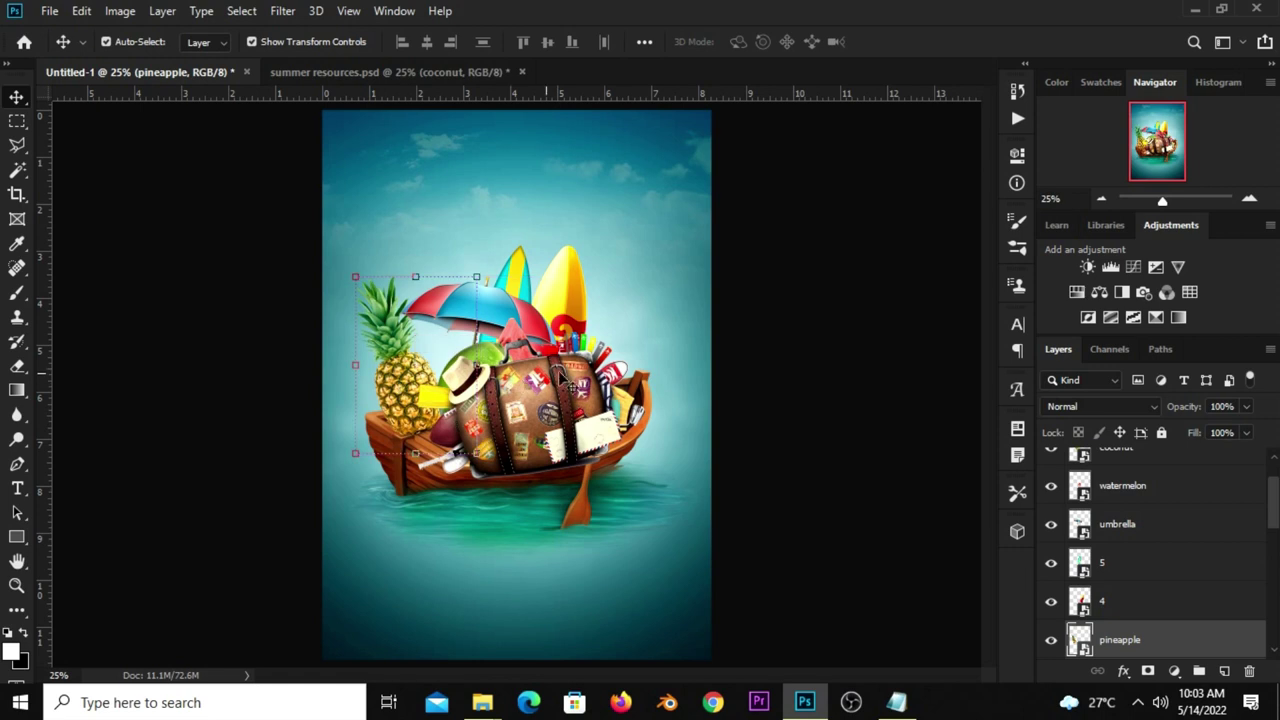
pyautogui.click(755, 310)
# - Shift the suitcase slightly right and lift the coconut above it
pyautogui.moveTo(480, 408); pyautogui.dragTo(500, 405)
pyautogui.click(797, 405)
pyautogui.moveTo(478, 362); pyautogui.dragTo(470, 339)
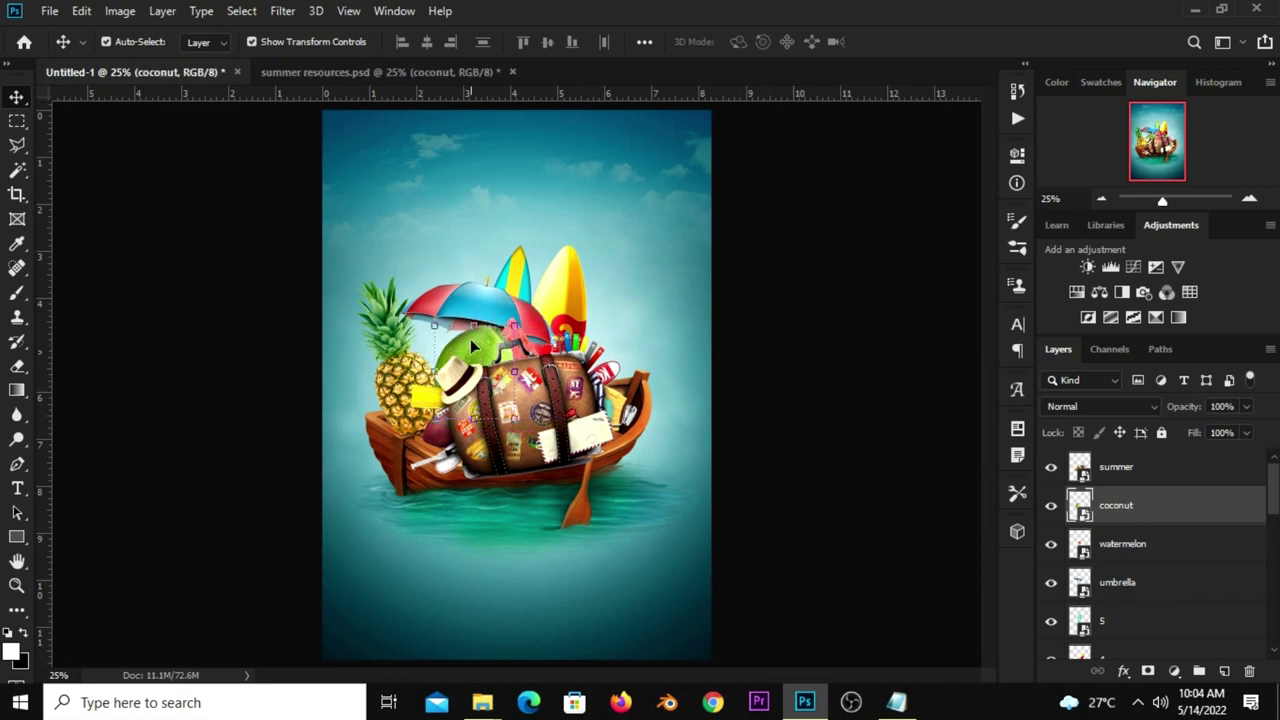
pyautogui.click(815, 358)
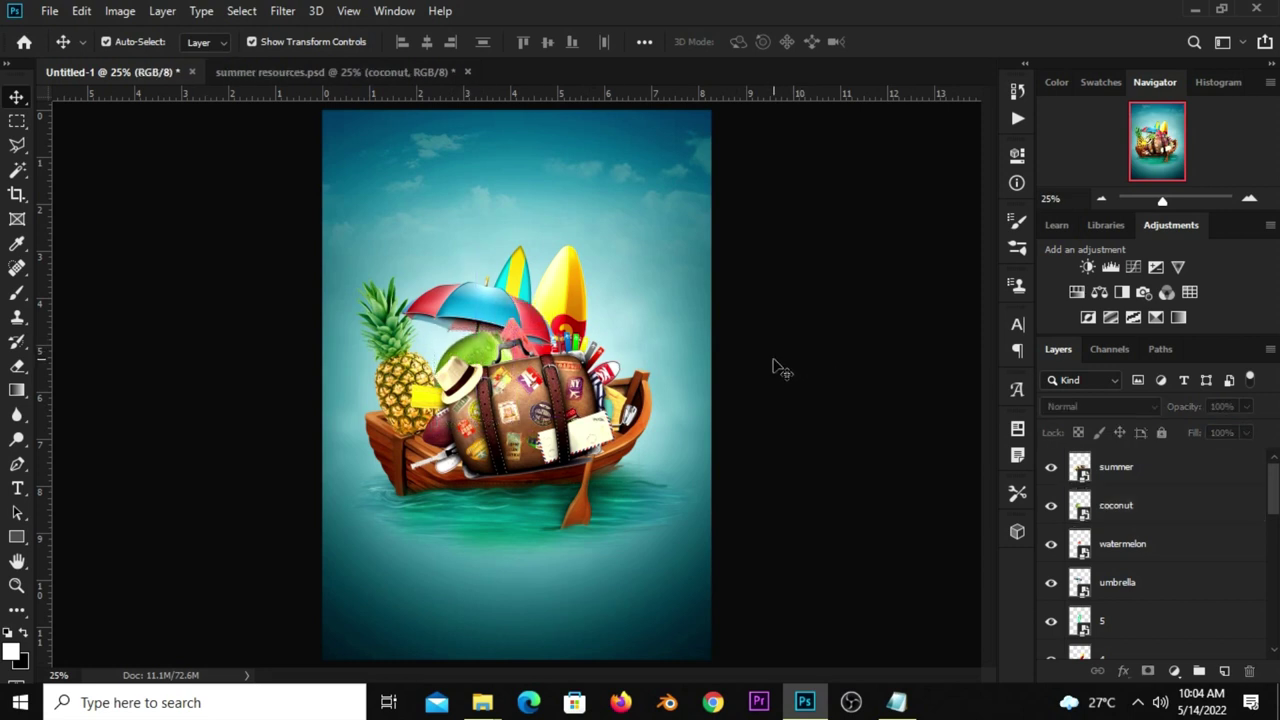
# - Raise the watermelon and the umbrella slightly higher on the boat
pyautogui.click(532, 342)
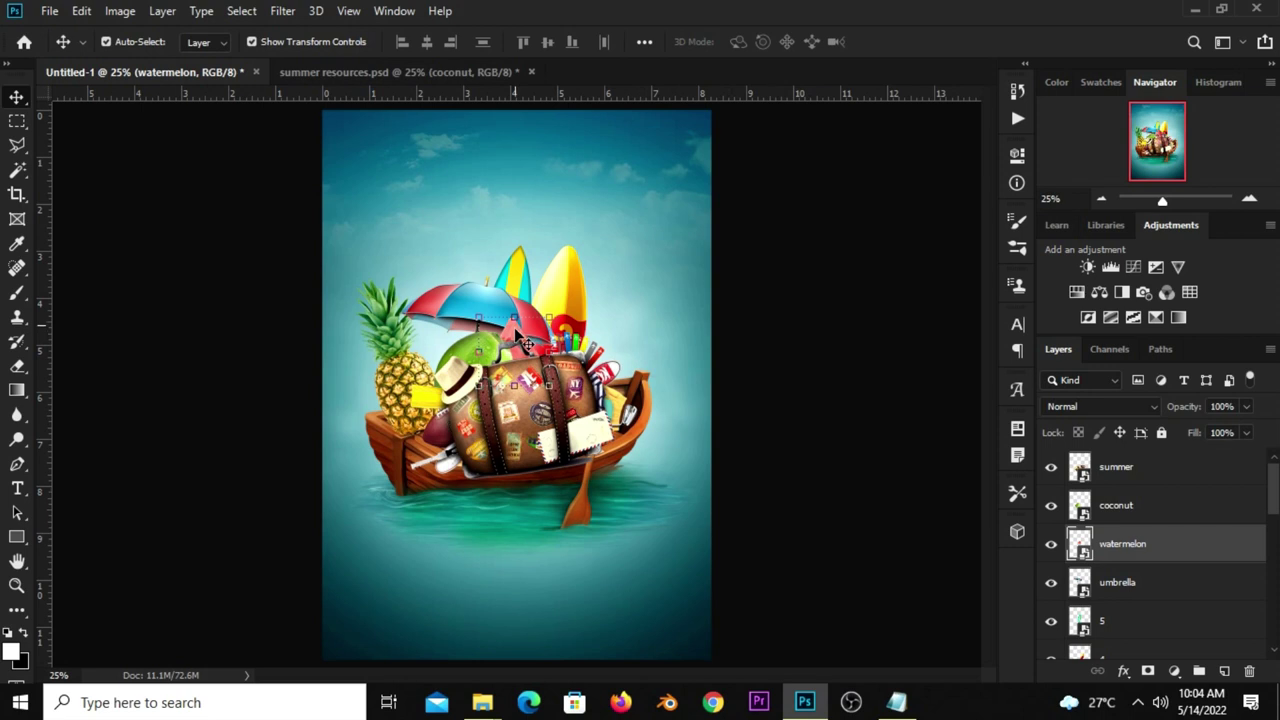
pyautogui.hotkey('ctrl', 't')
pyautogui.moveTo(514, 337); pyautogui.dragTo(516, 330)
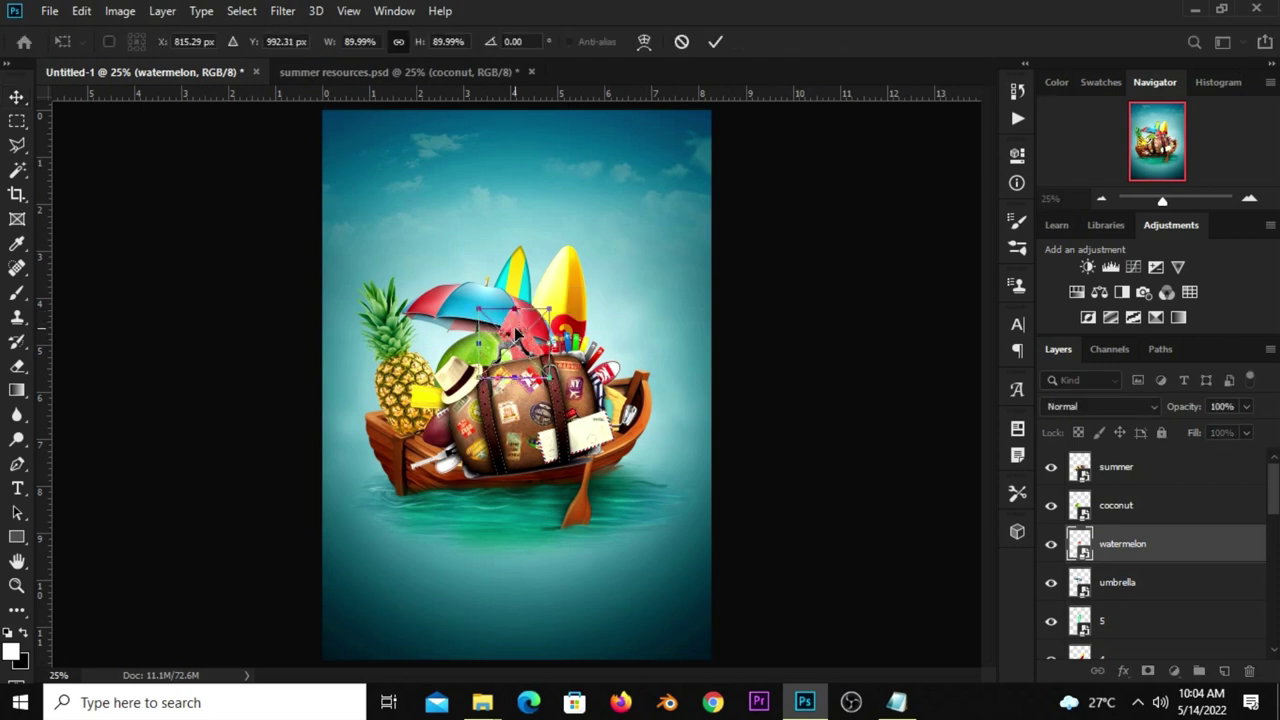
pyautogui.press('Return')
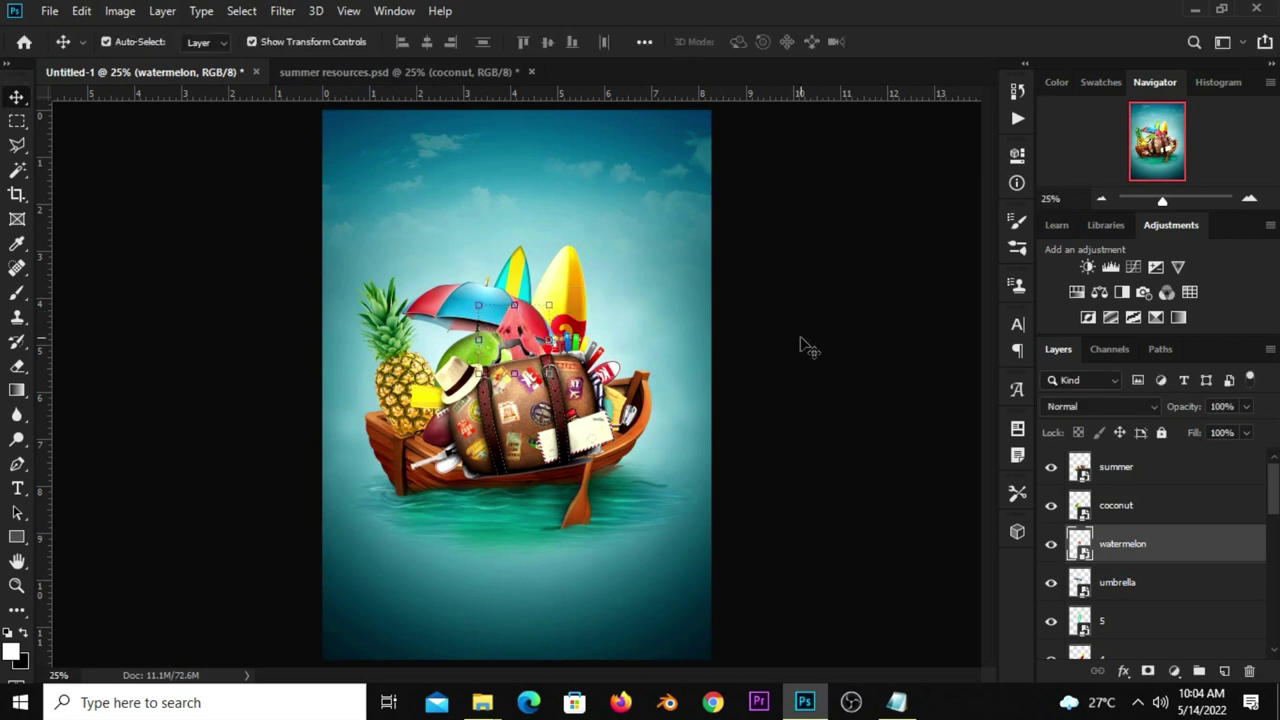
pyautogui.click(808, 347)
pyautogui.moveTo(480, 300); pyautogui.dragTo(480, 285)
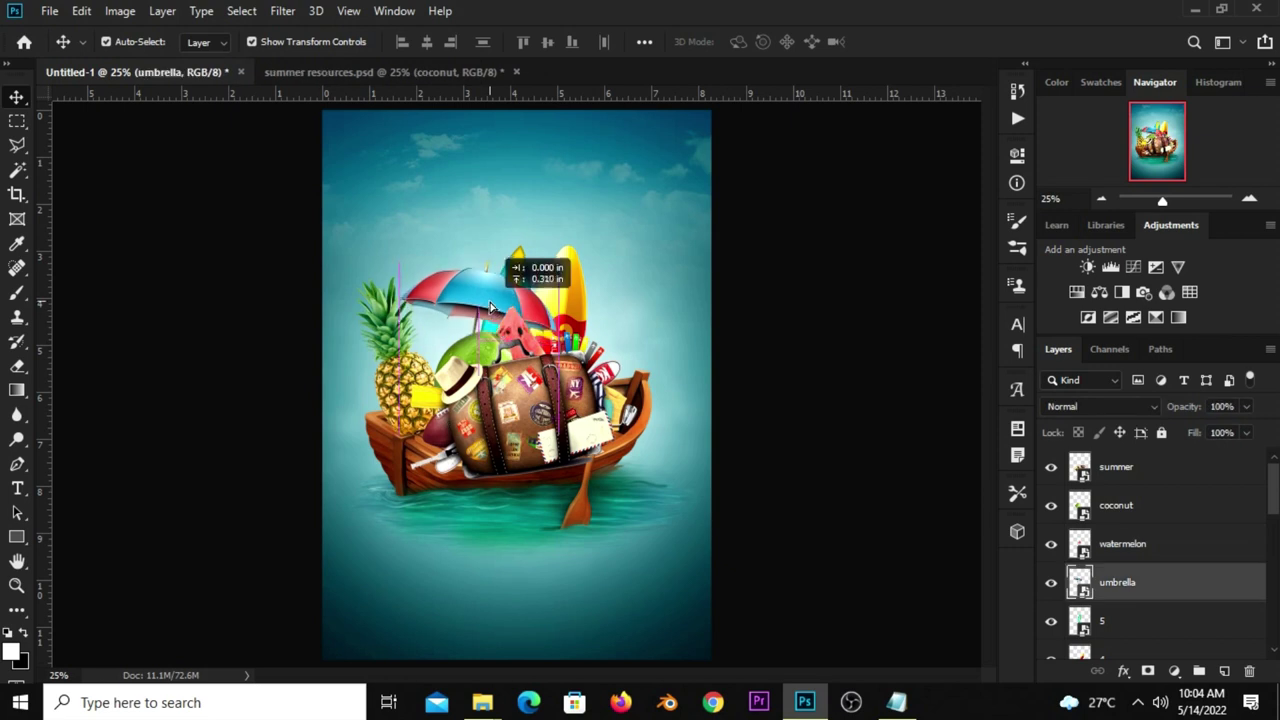
pyautogui.click(814, 309)
# - Rotate the blue-and-yellow surfboard about 12° and shift surfboard layer 4
pyautogui.click(521, 273)
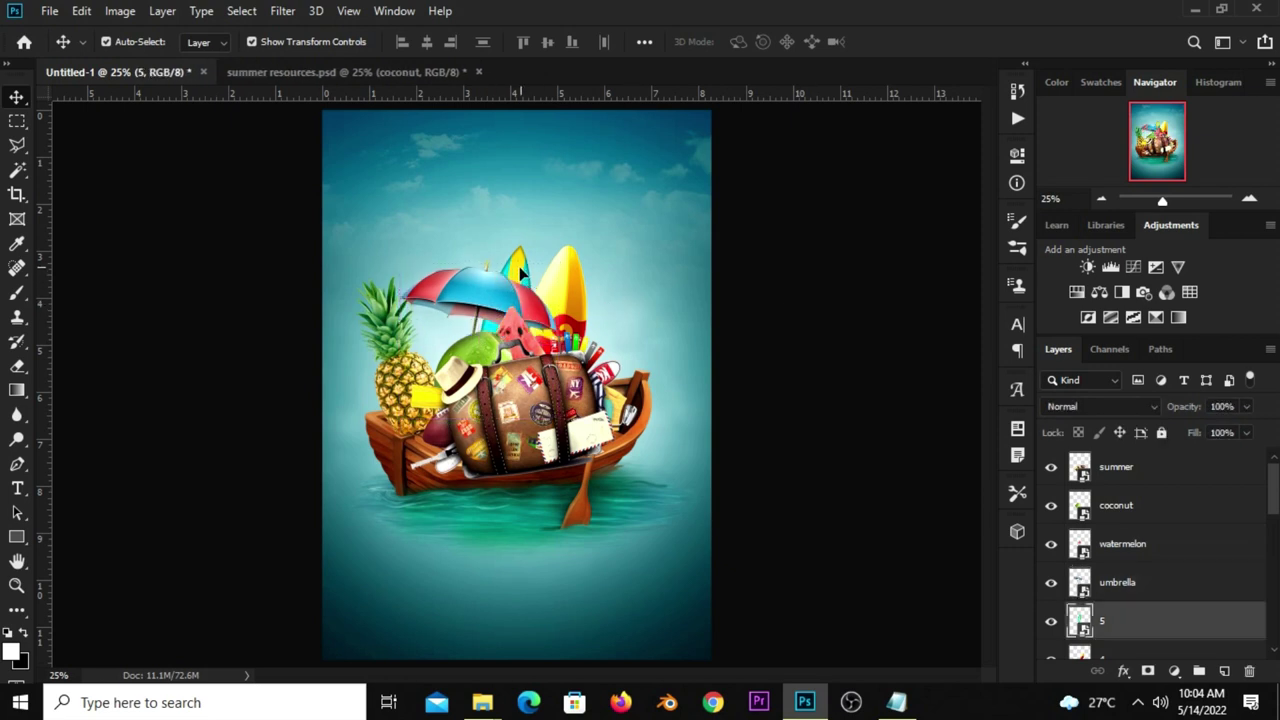
pyautogui.moveTo(581, 203); pyautogui.dragTo(559, 195)
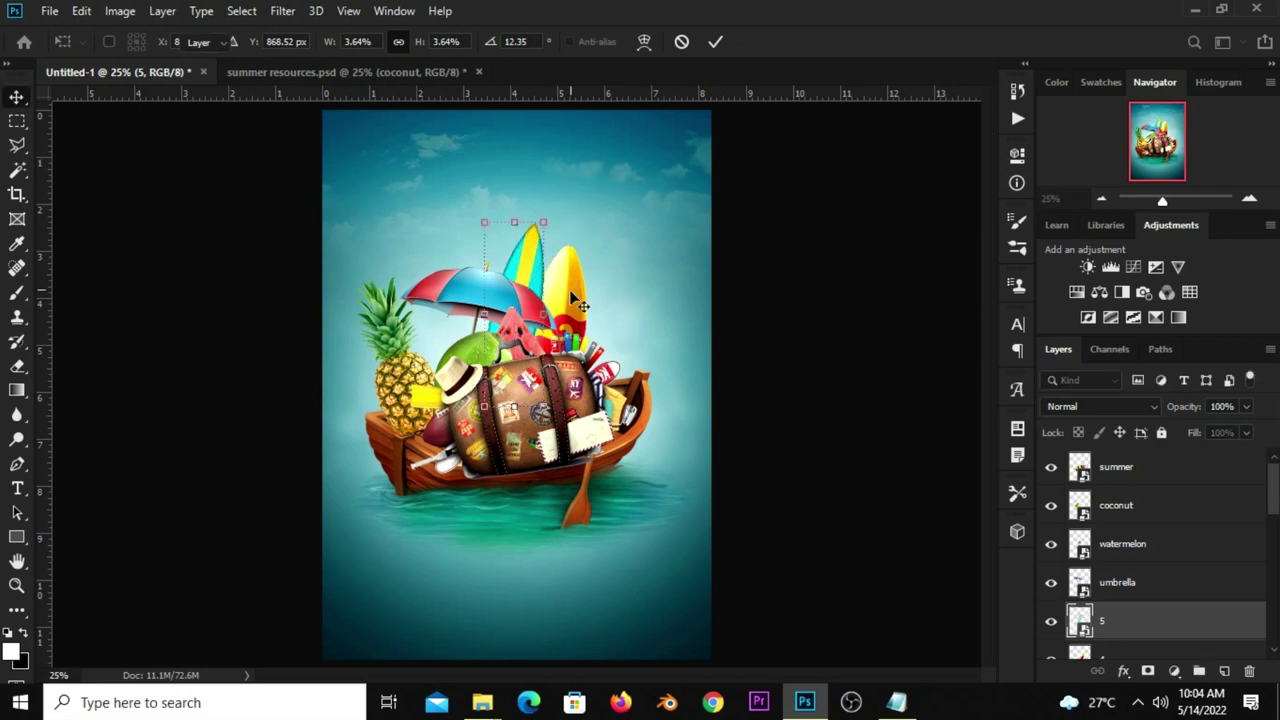
pyautogui.press('Return')
pyautogui.moveTo(575, 290); pyautogui.dragTo(578, 290)
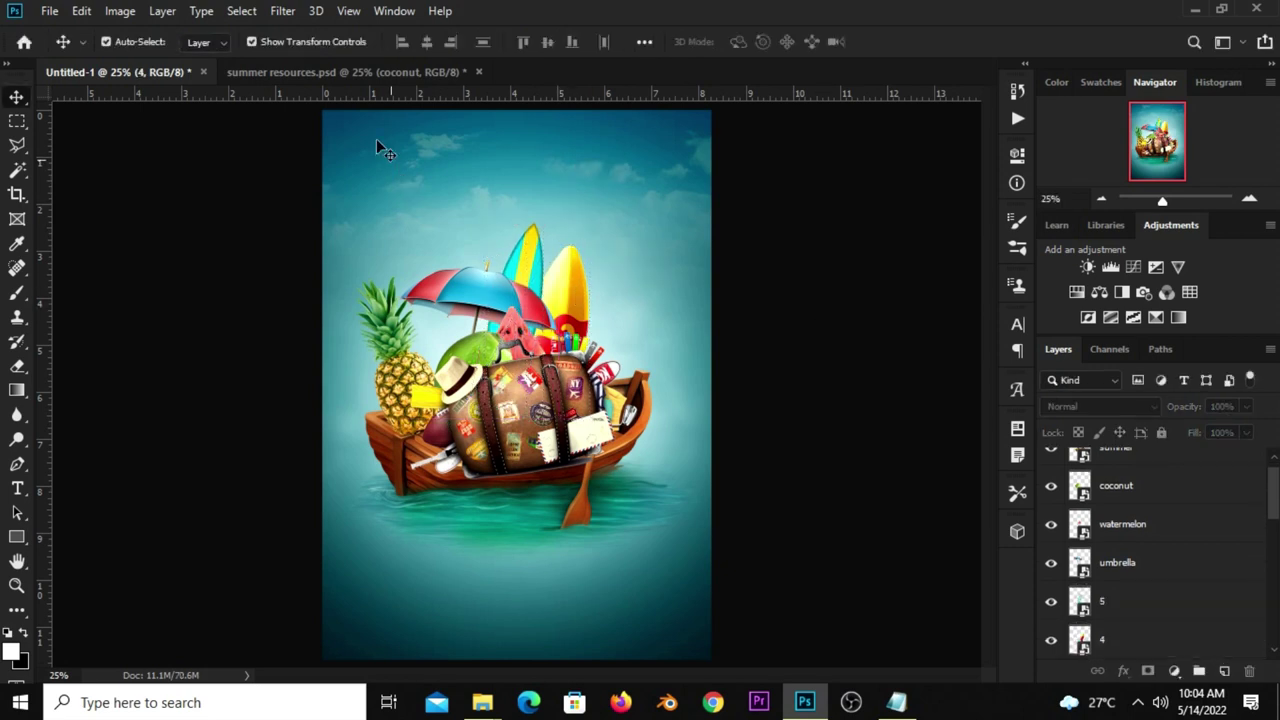
# - Bring the sunglasses into the poster, tilted about 39° onto the boat's load
pyautogui.click(300, 74)
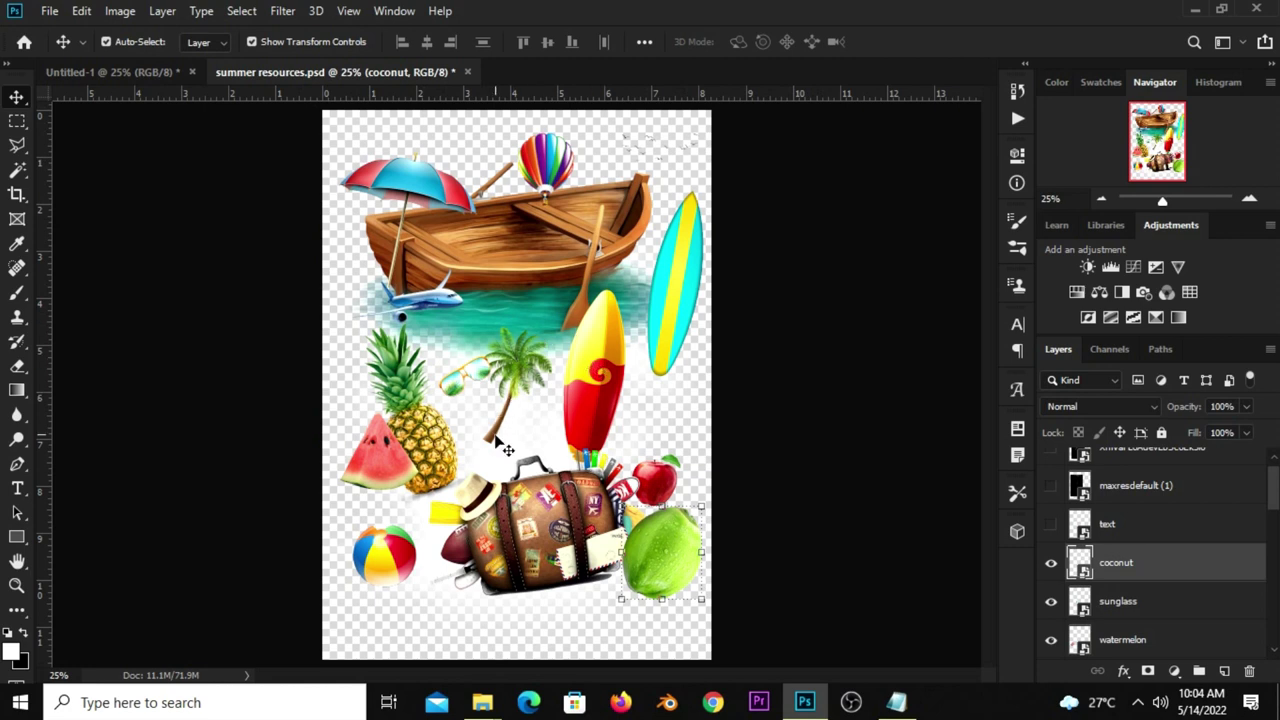
pyautogui.click(462, 400)
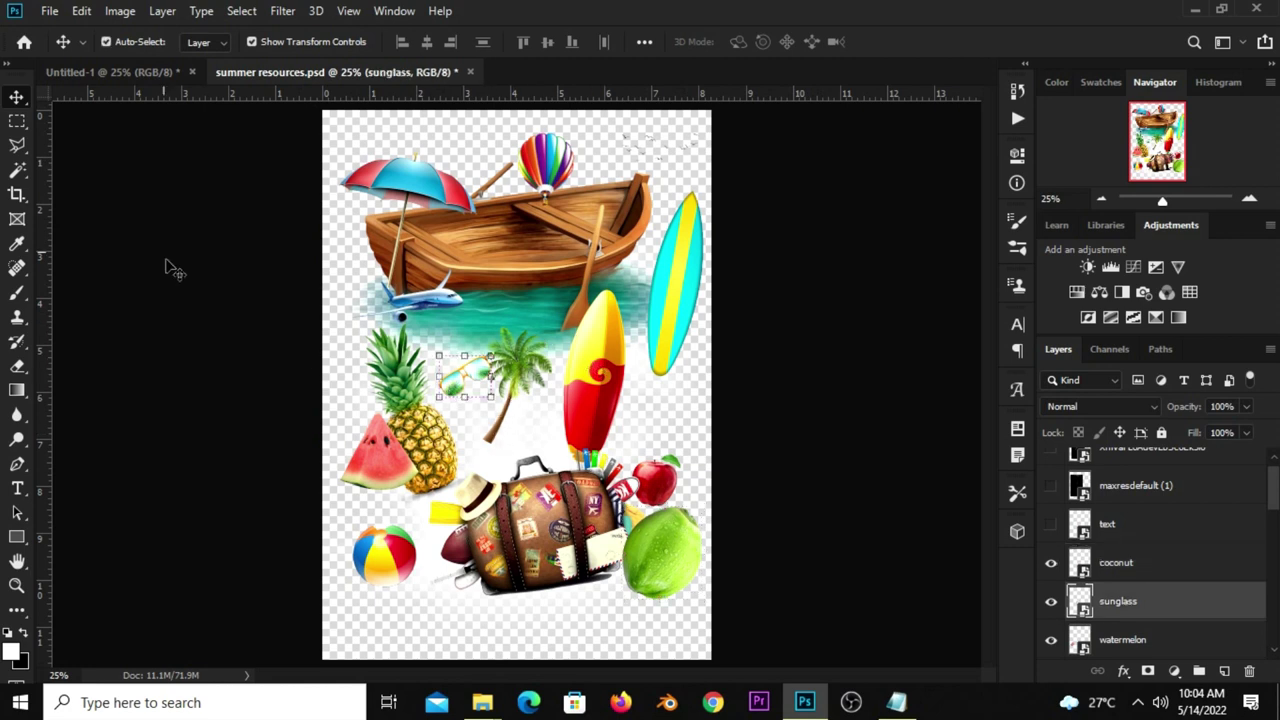
pyautogui.click(110, 75)
pyautogui.moveTo(220, 245); pyautogui.dragTo(428, 271)
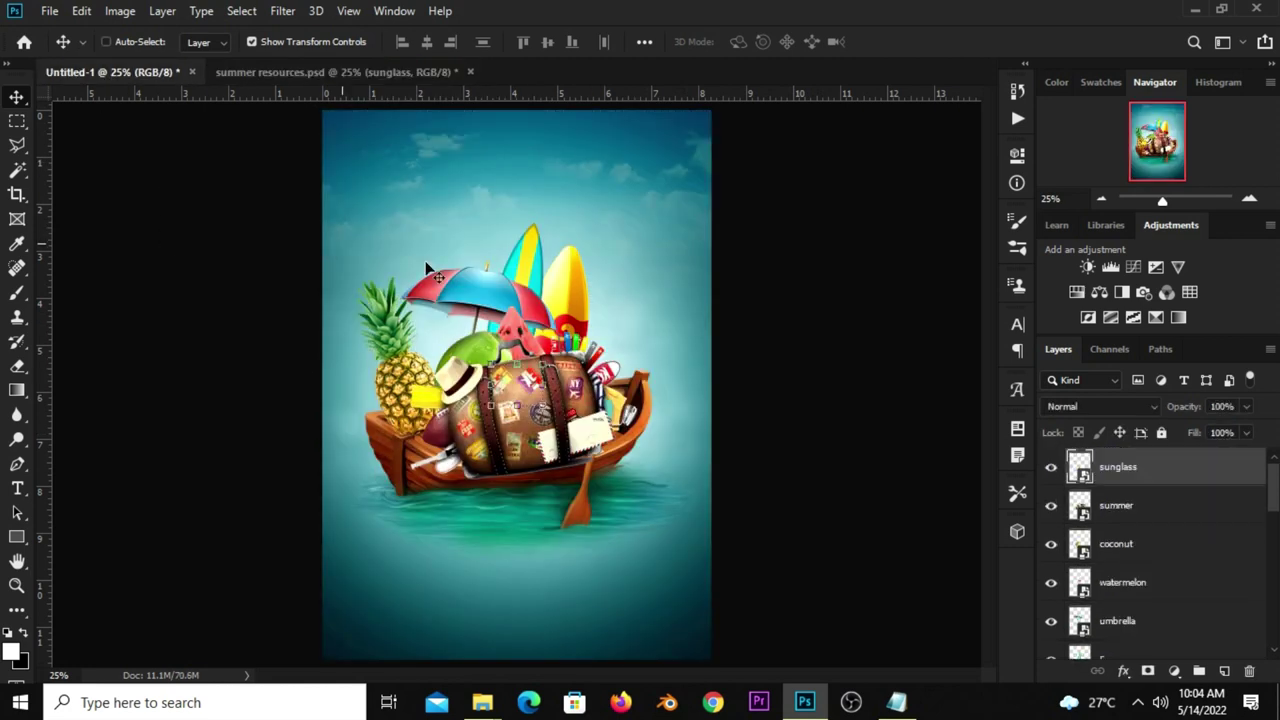
pyautogui.moveTo(515, 390)
pyautogui.mouseDown()
pyautogui.moveTo(480, 315)
pyautogui.moveTo(512, 327)
pyautogui.moveTo(562, 287)
pyautogui.moveTo(555, 250)
pyautogui.mouseUp()
pyautogui.scroll(3, 480, 318)
pyautogui.moveTo(531, 317); pyautogui.dragTo(533, 335)
pyautogui.press('Return')
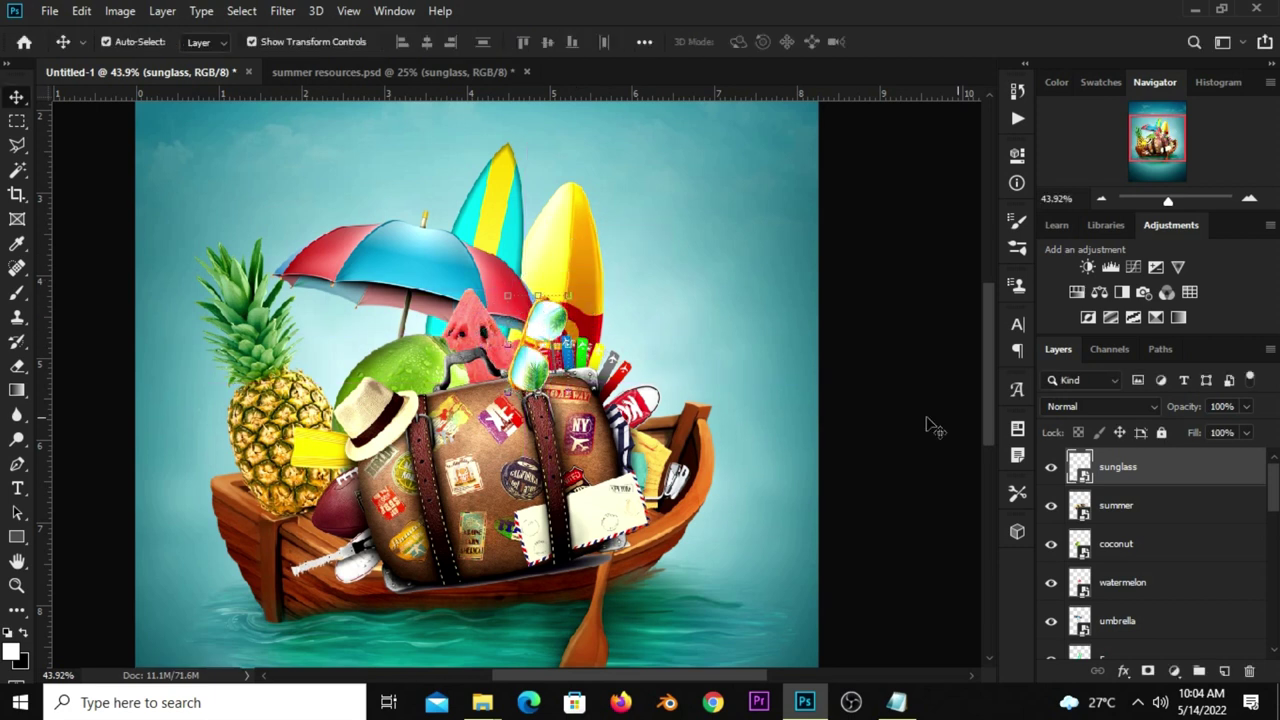
# - Keep the sunglass layer above the umbrella, nudge it left-down, and return to summer resources
pyautogui.moveTo(1128, 470); pyautogui.dragTo(1127, 632)
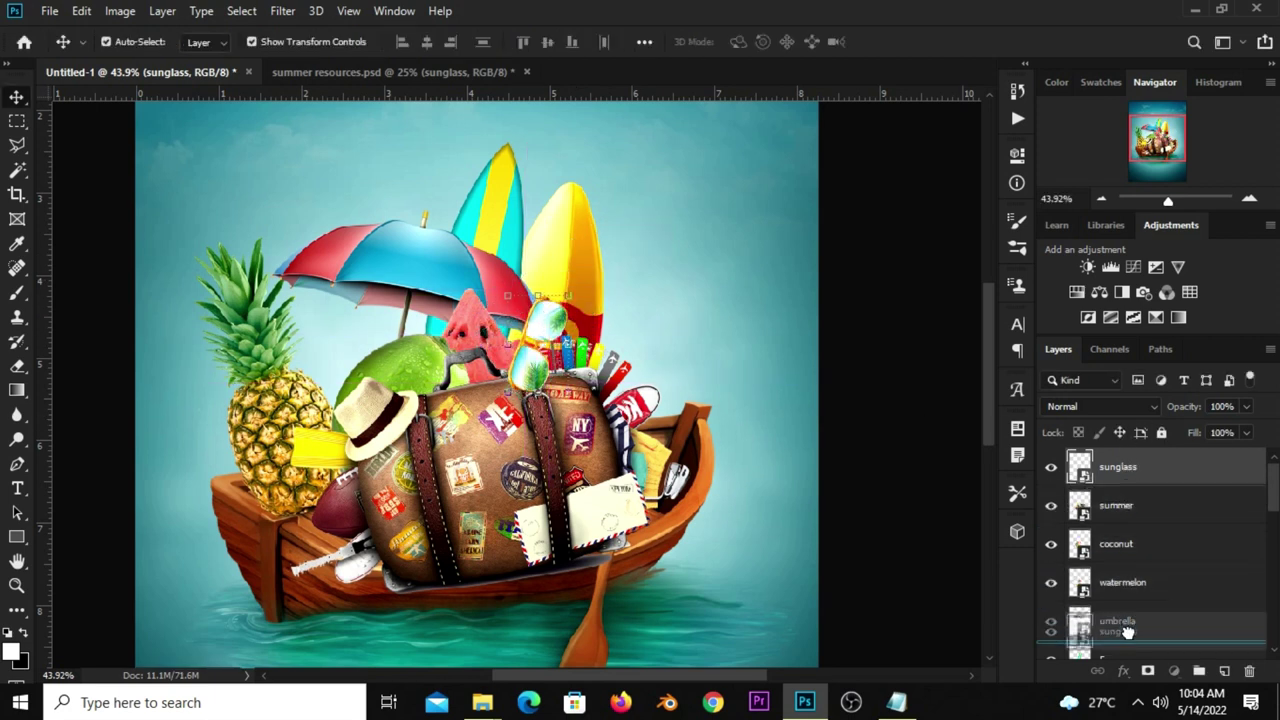
pyautogui.moveTo(1140, 619); pyautogui.dragTo(1137, 560)
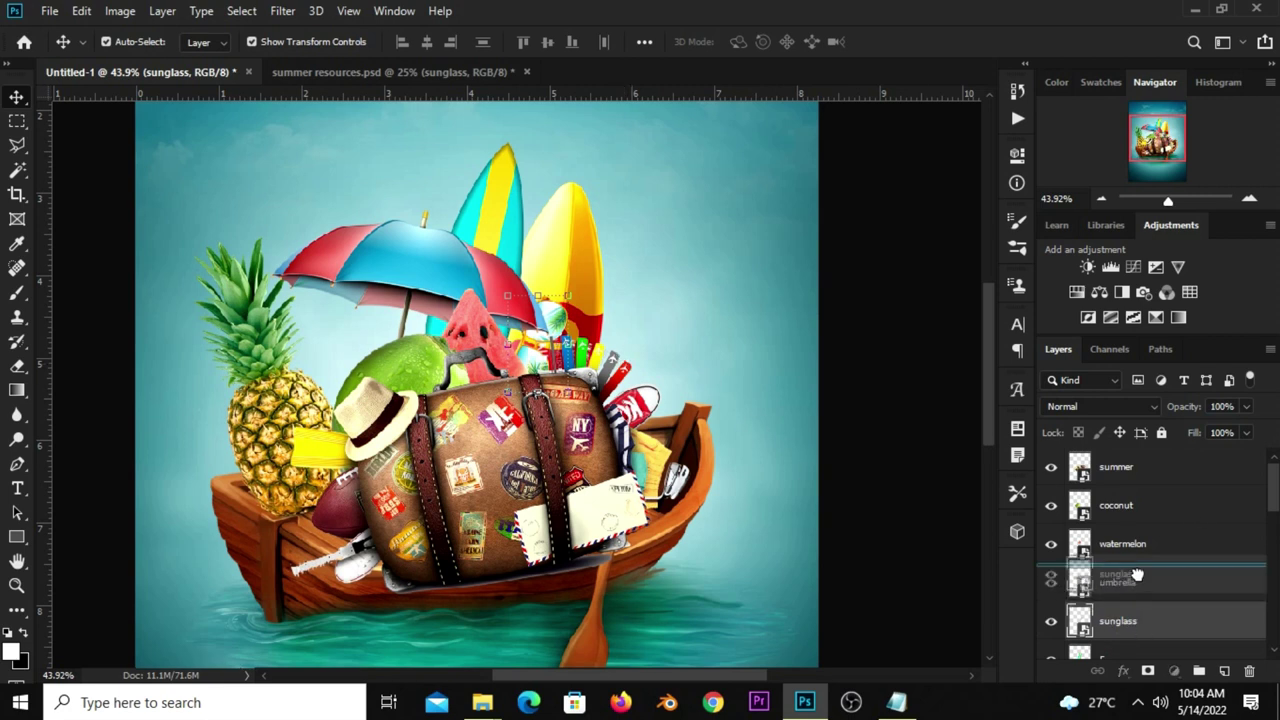
pyautogui.moveTo(557, 330); pyautogui.dragTo(543, 343)
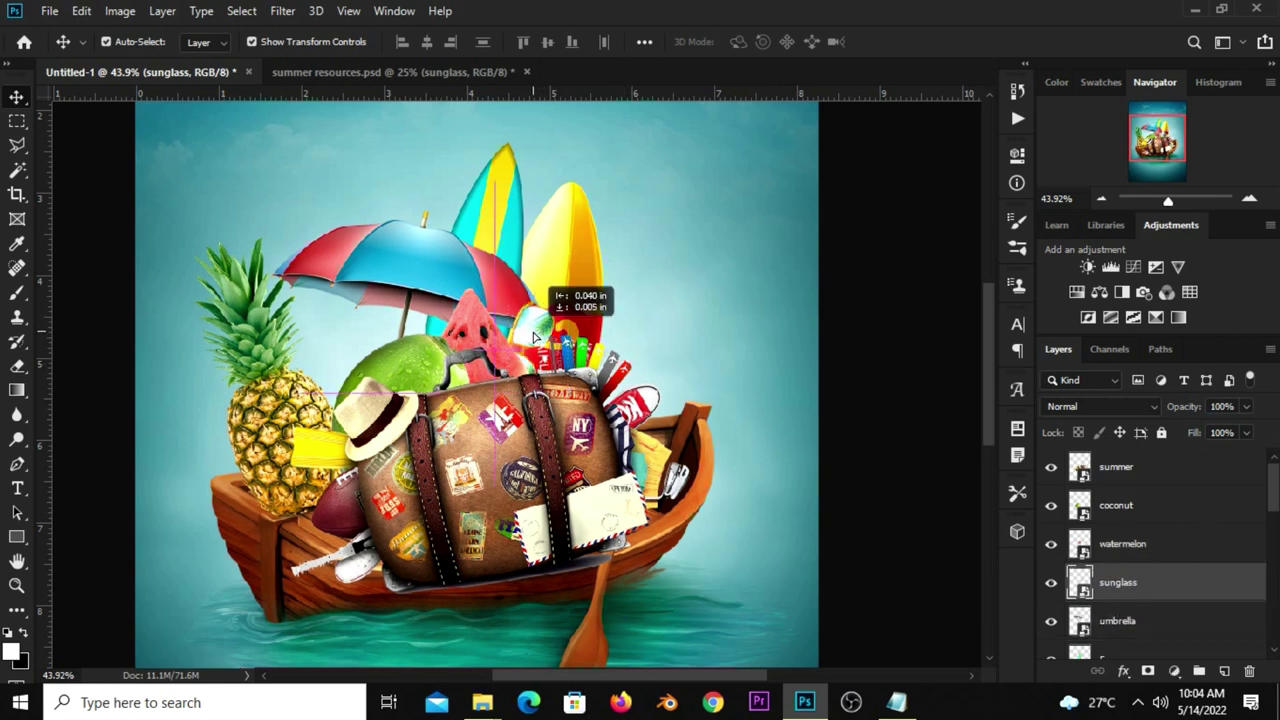
pyautogui.click(392, 72)
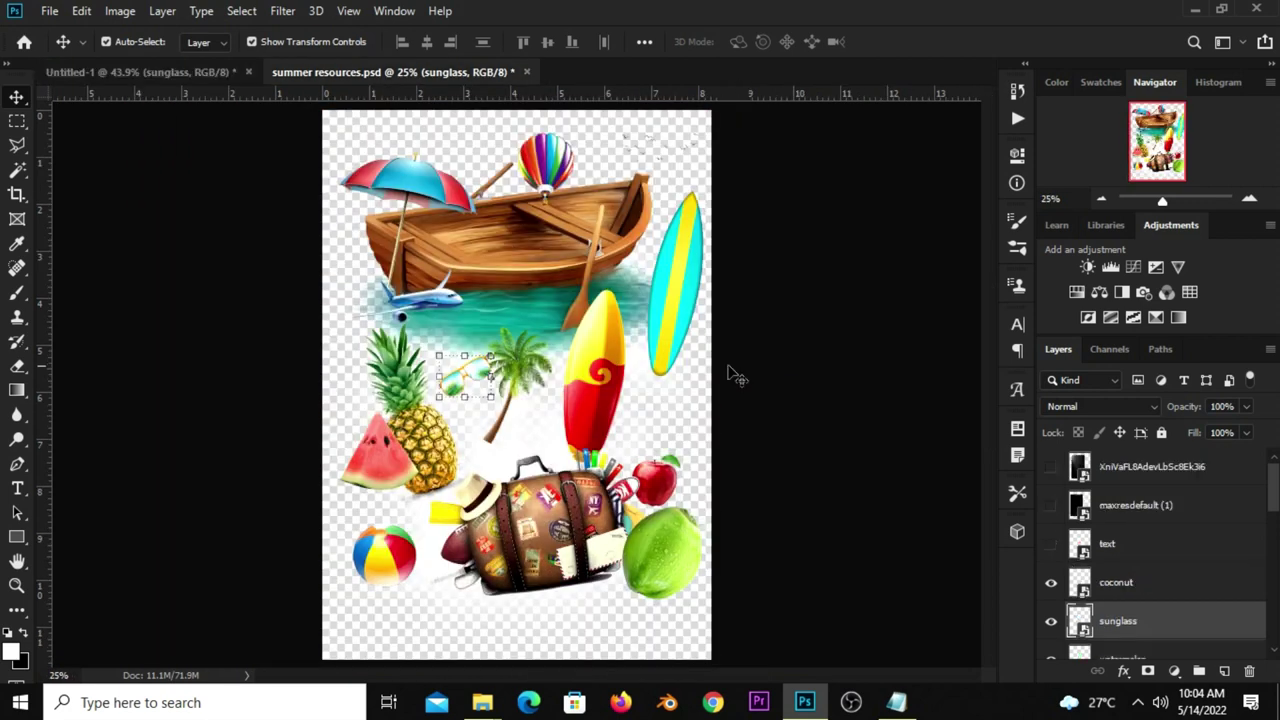
pyautogui.click(757, 357)
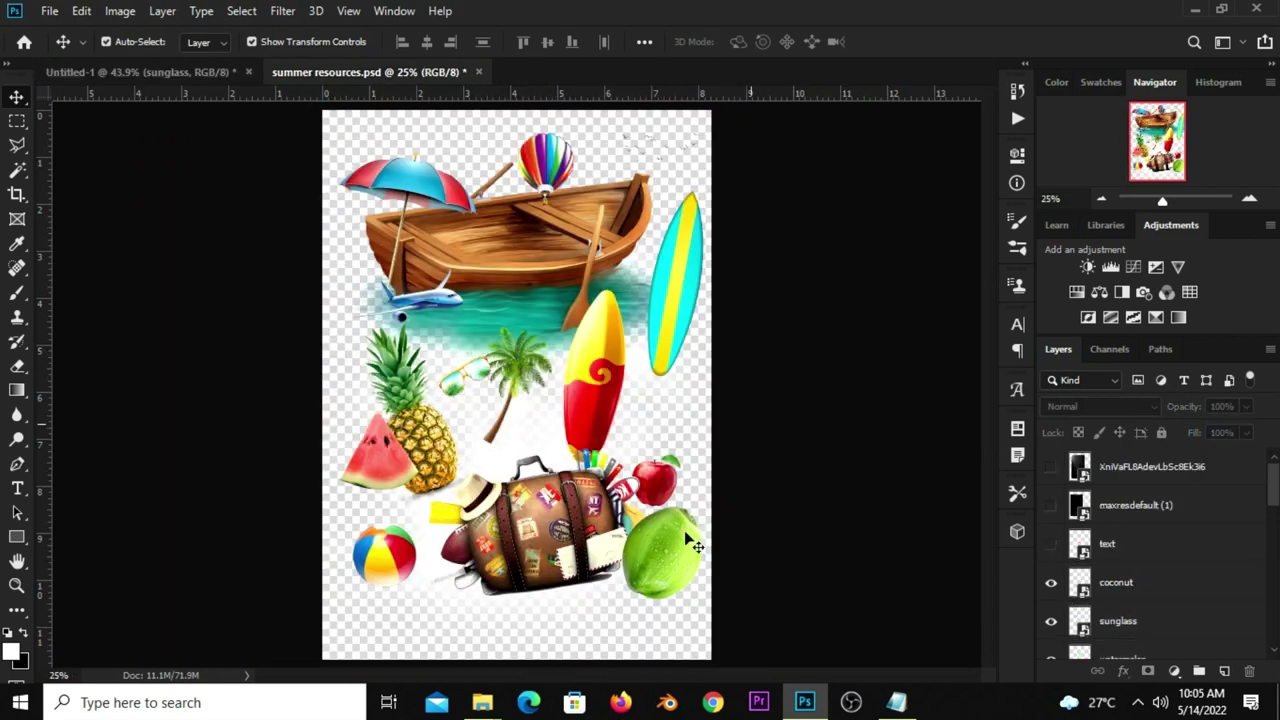
# - Paste the beach ball into the poster and place it at the suitcase's right
pyautogui.click(654, 484)
pyautogui.moveTo(384, 574)
pyautogui.mouseDown()
pyautogui.moveTo(387, 546)
pyautogui.moveTo(369, 557)
pyautogui.mouseUp()
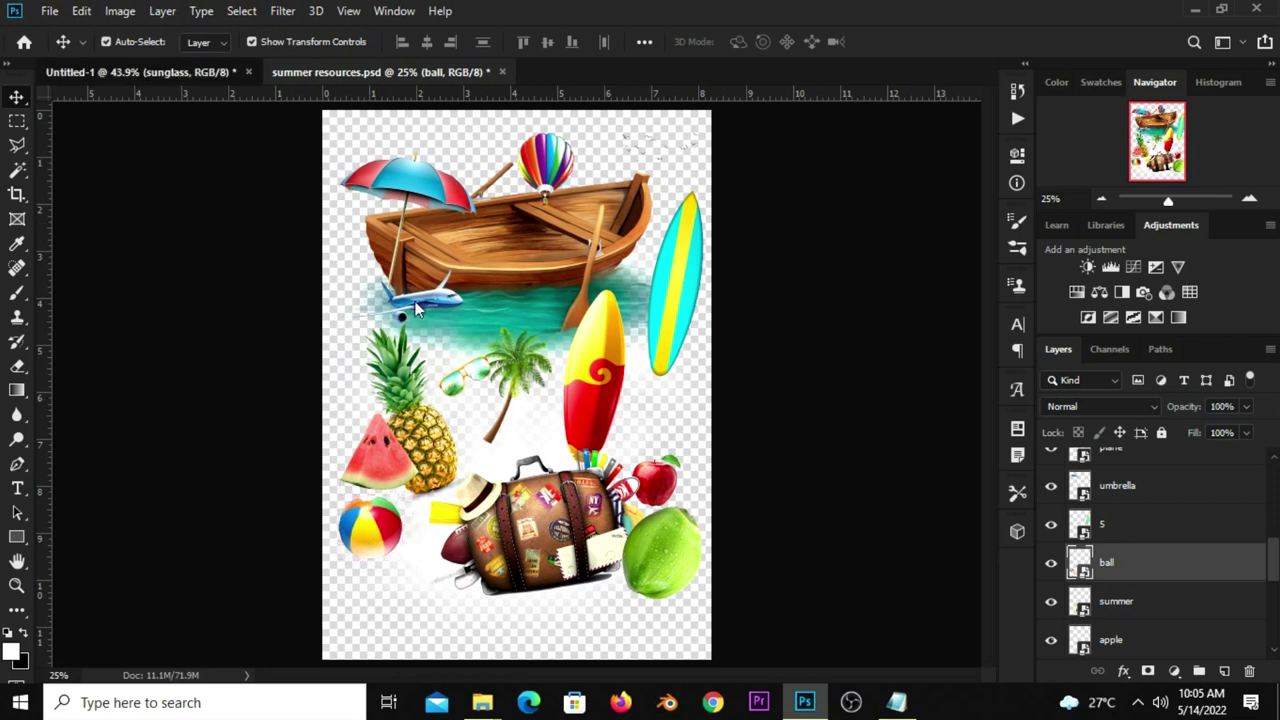
pyautogui.click(169, 70)
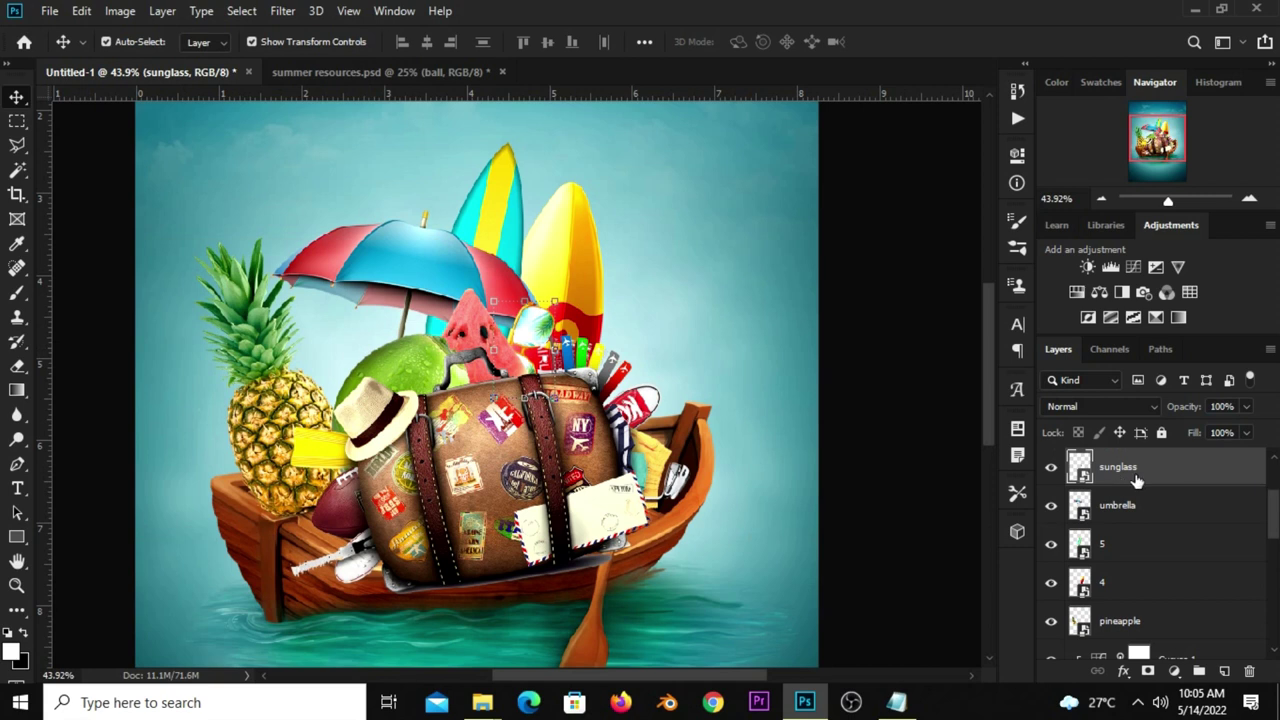
pyautogui.press('ctrl')
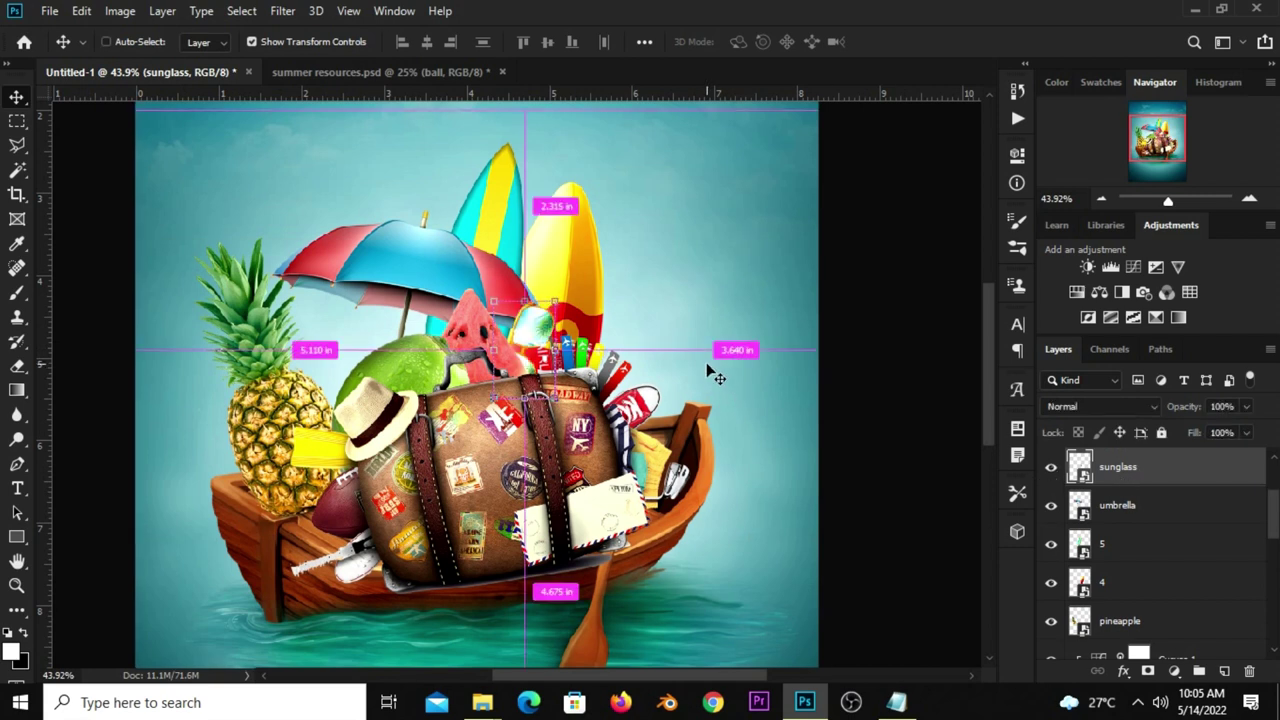
pyautogui.hotkey('ctrl', 'v')
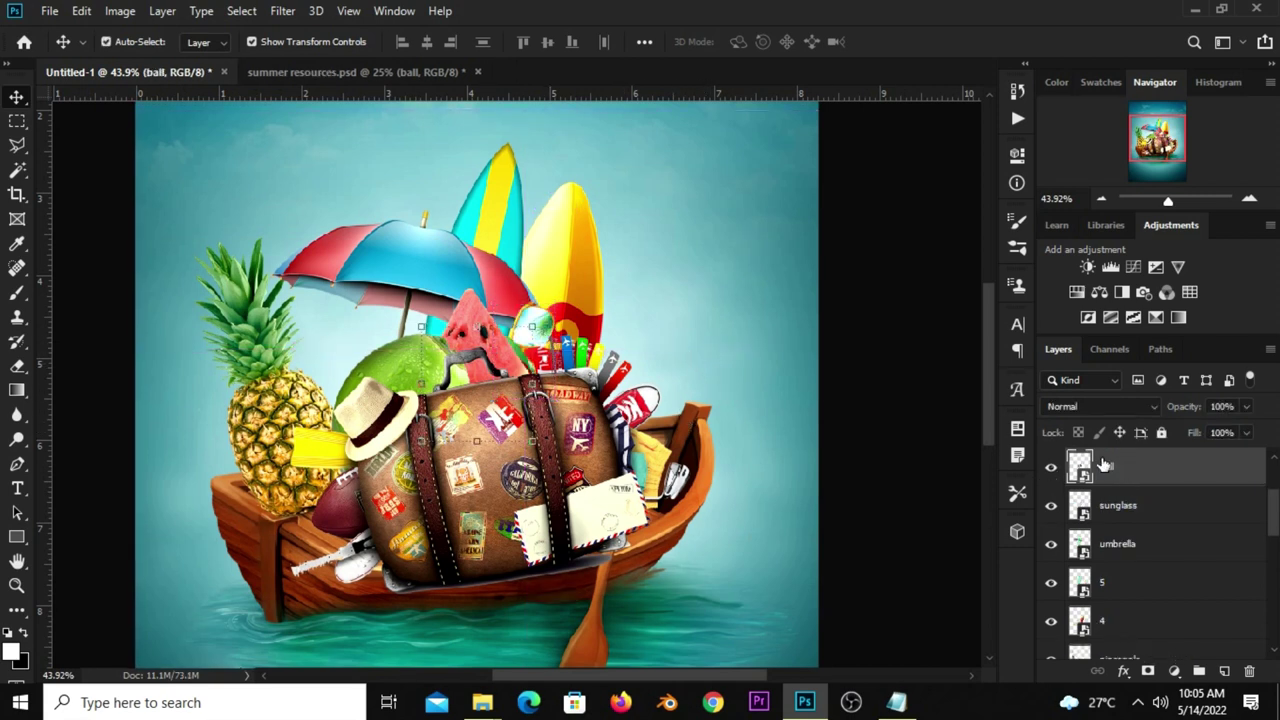
pyautogui.hotkey('ctrl', 't')
pyautogui.moveTo(476, 344); pyautogui.dragTo(718, 408)
pyautogui.moveTo(684, 469); pyautogui.dragTo(660, 510)
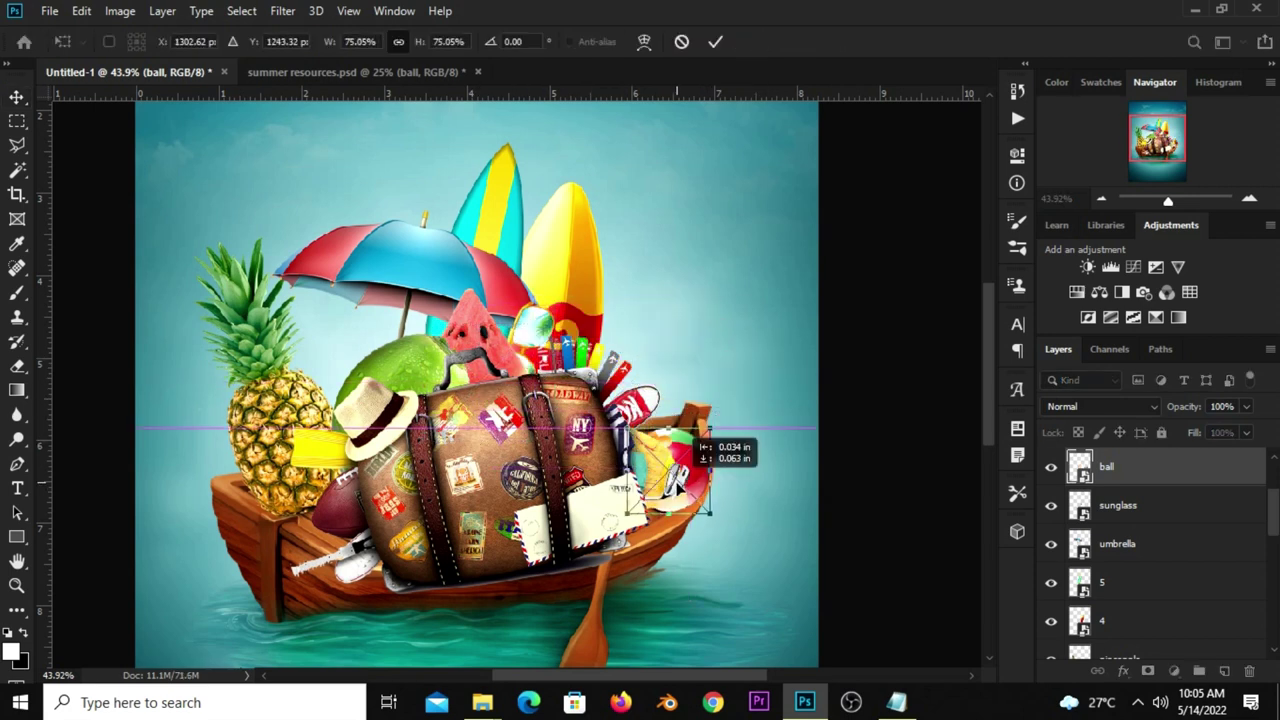
pyautogui.press('Return')
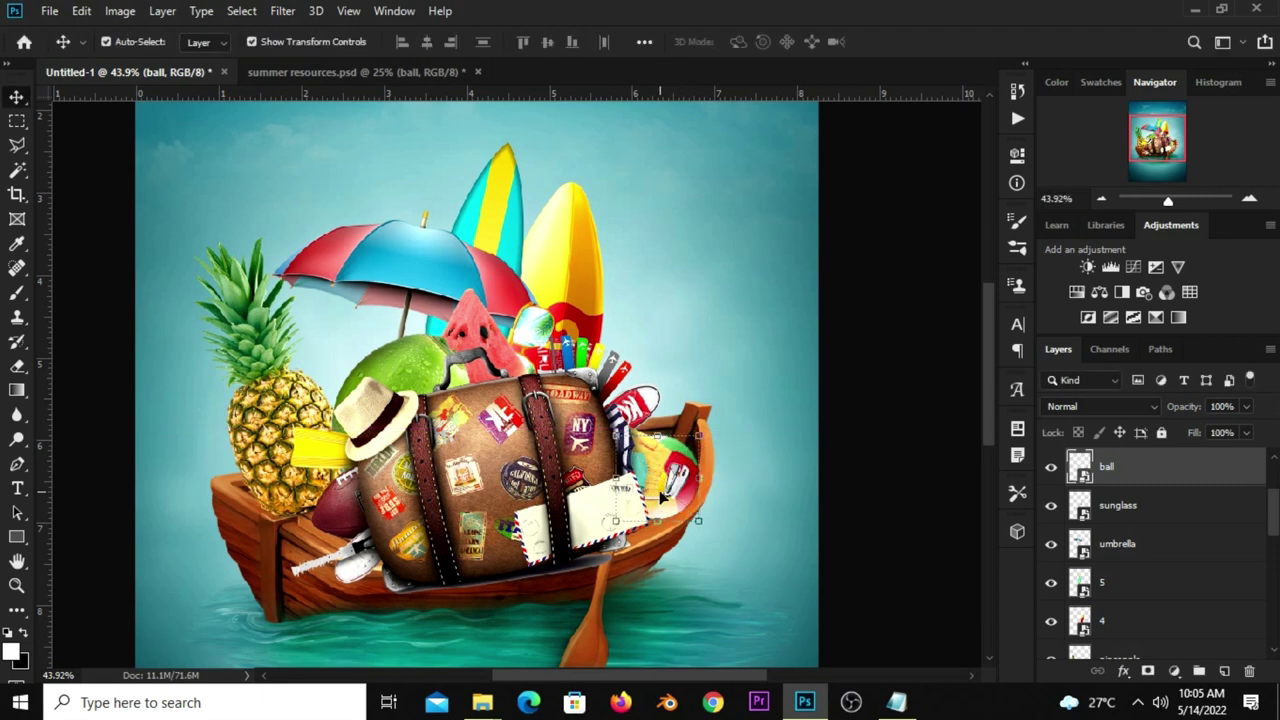
# - Move the beach ball up-right, then shift the layer 4 surfboard up and right
pyautogui.hotkey('ctrl', 't')
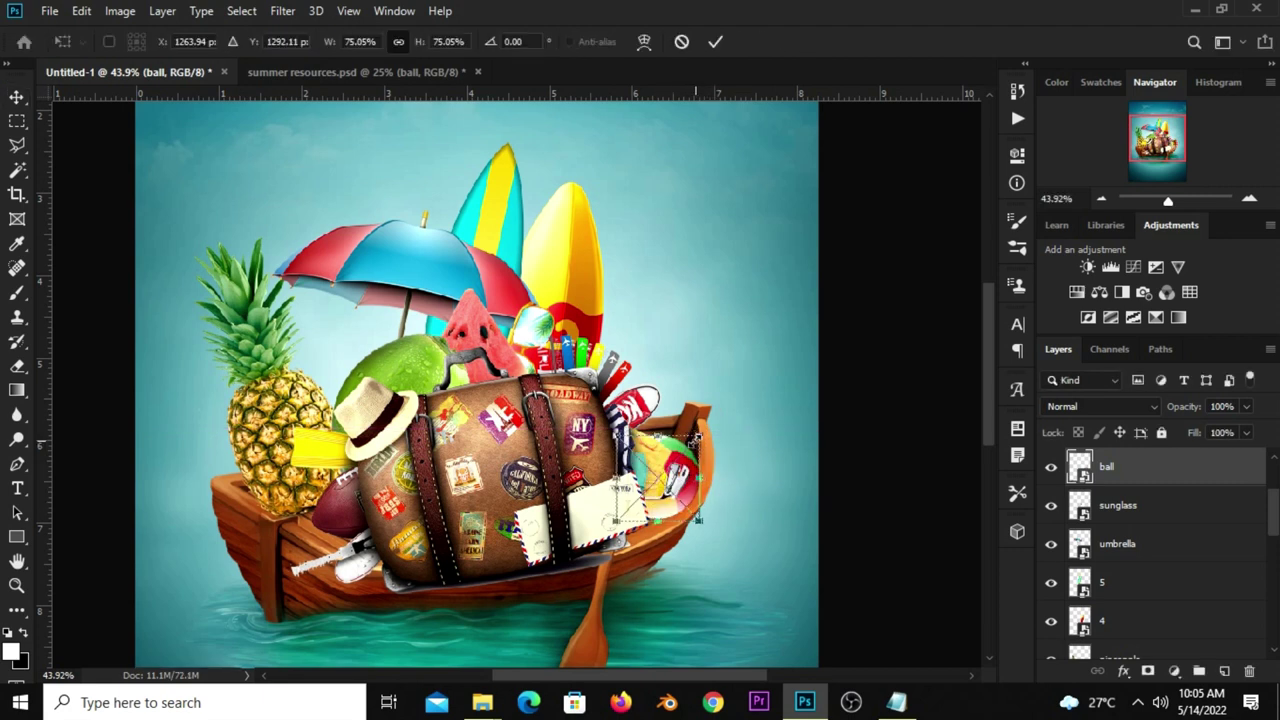
pyautogui.moveTo(668, 497)
pyautogui.mouseDown()
pyautogui.moveTo(680, 490)
pyautogui.moveTo(682, 511)
pyautogui.moveTo(712, 531)
pyautogui.mouseUp()
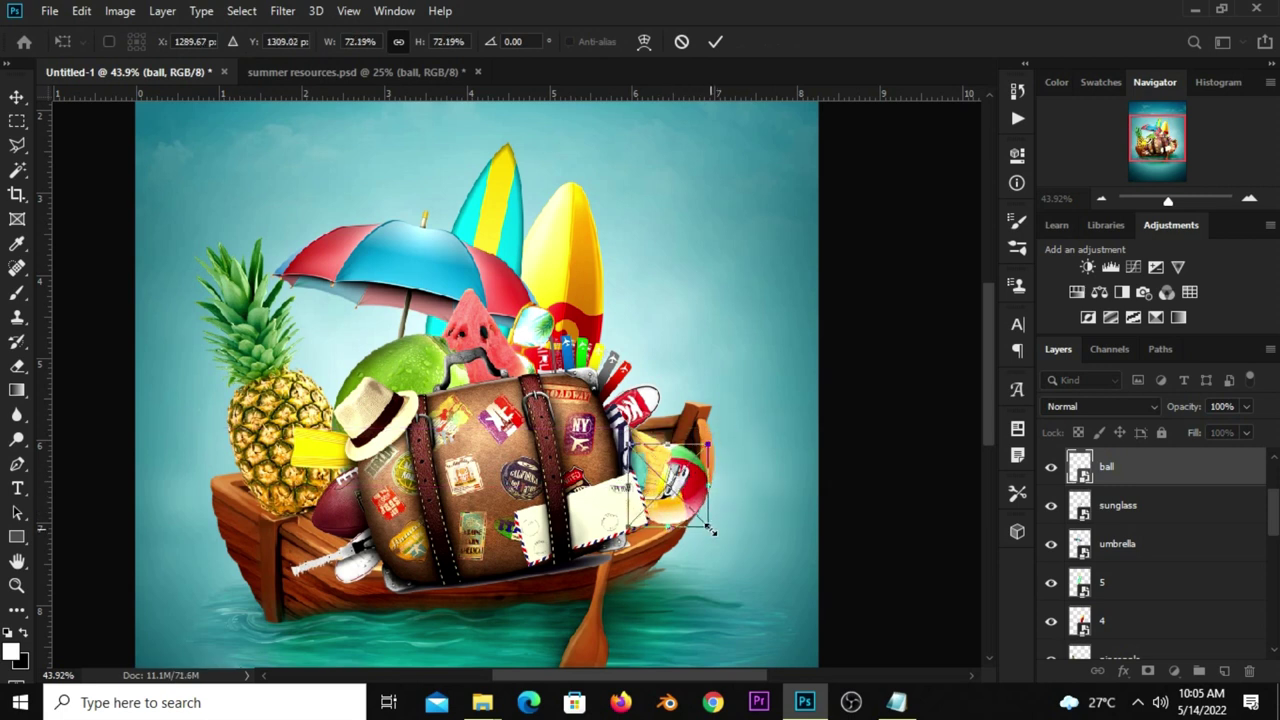
pyautogui.press('Return')
pyautogui.moveTo(575, 285); pyautogui.dragTo(605, 303)
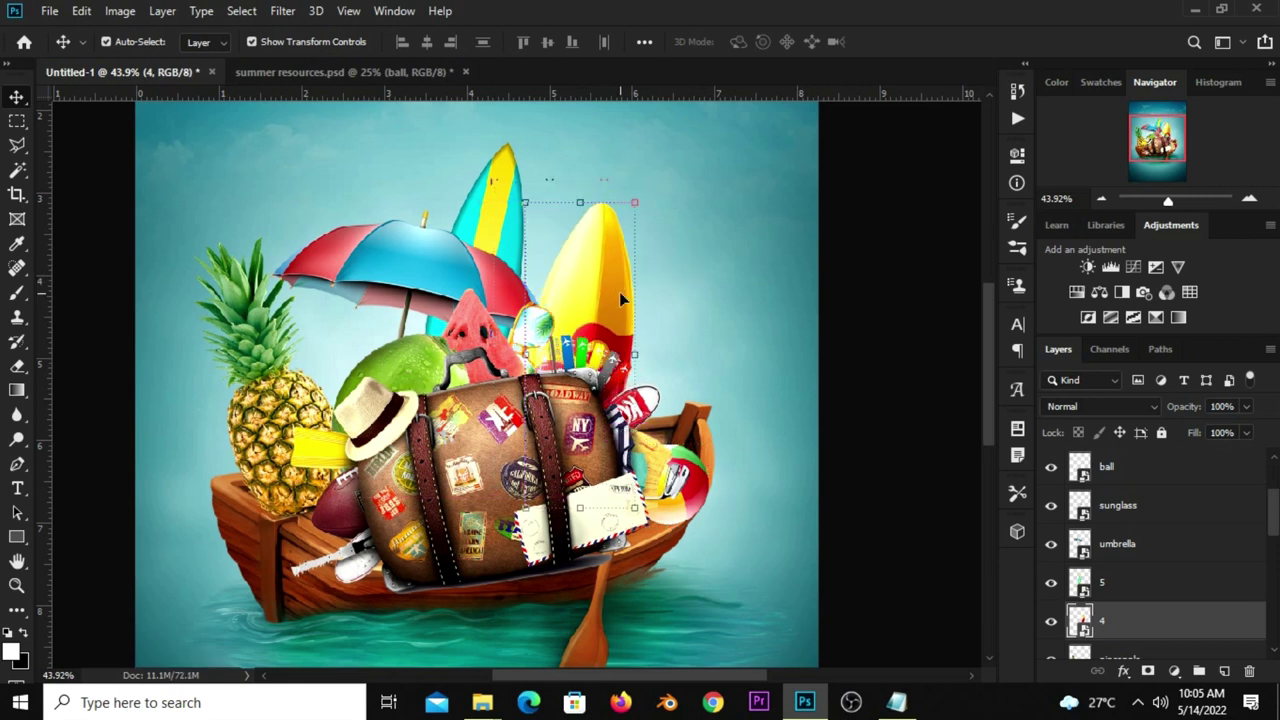
# - Paste the palm tree right of the yellow surfboard and shift the red surfboard right
pyautogui.click(316, 78)
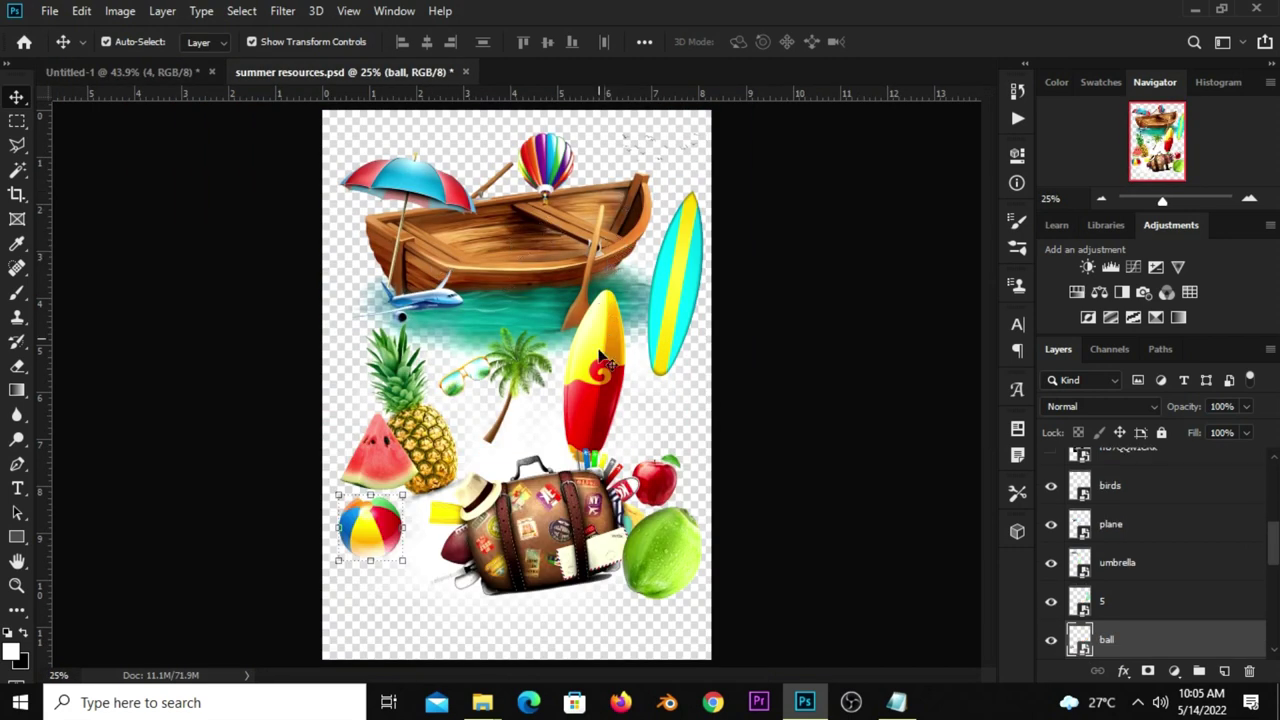
pyautogui.moveTo(533, 369); pyautogui.dragTo(547, 368)
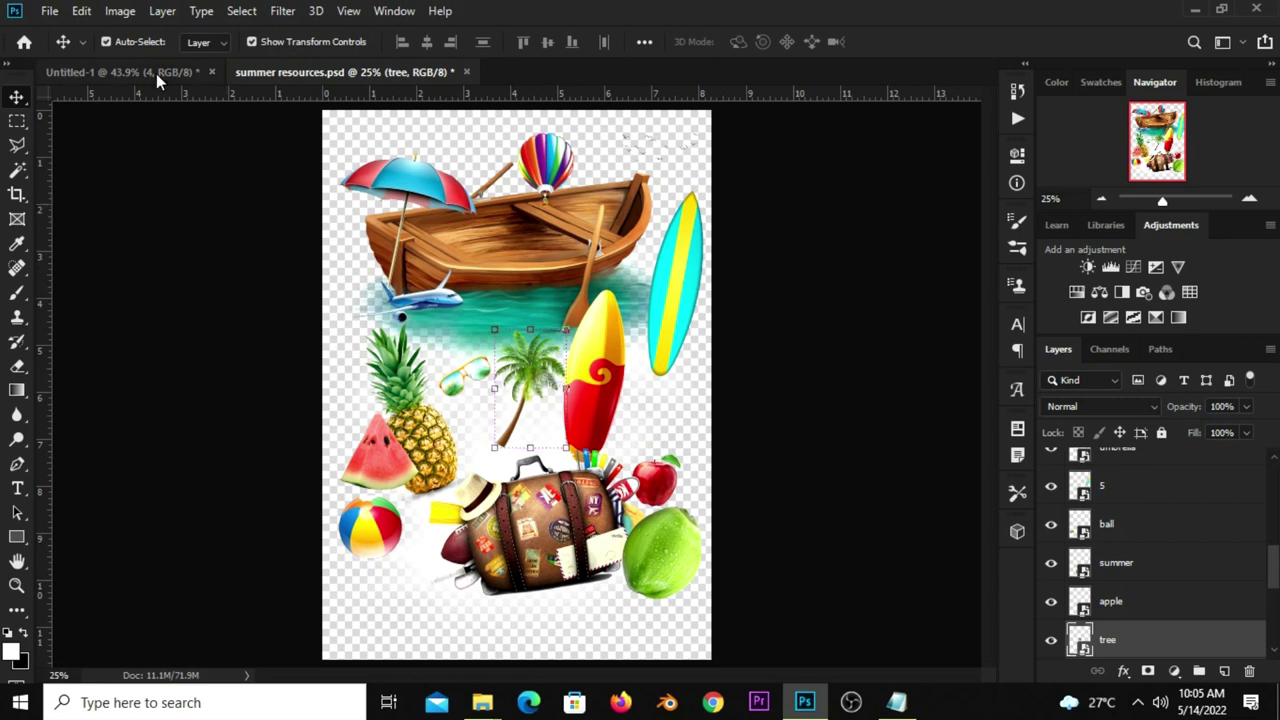
pyautogui.click(156, 73)
pyautogui.hotkey('ctrl', 'v')
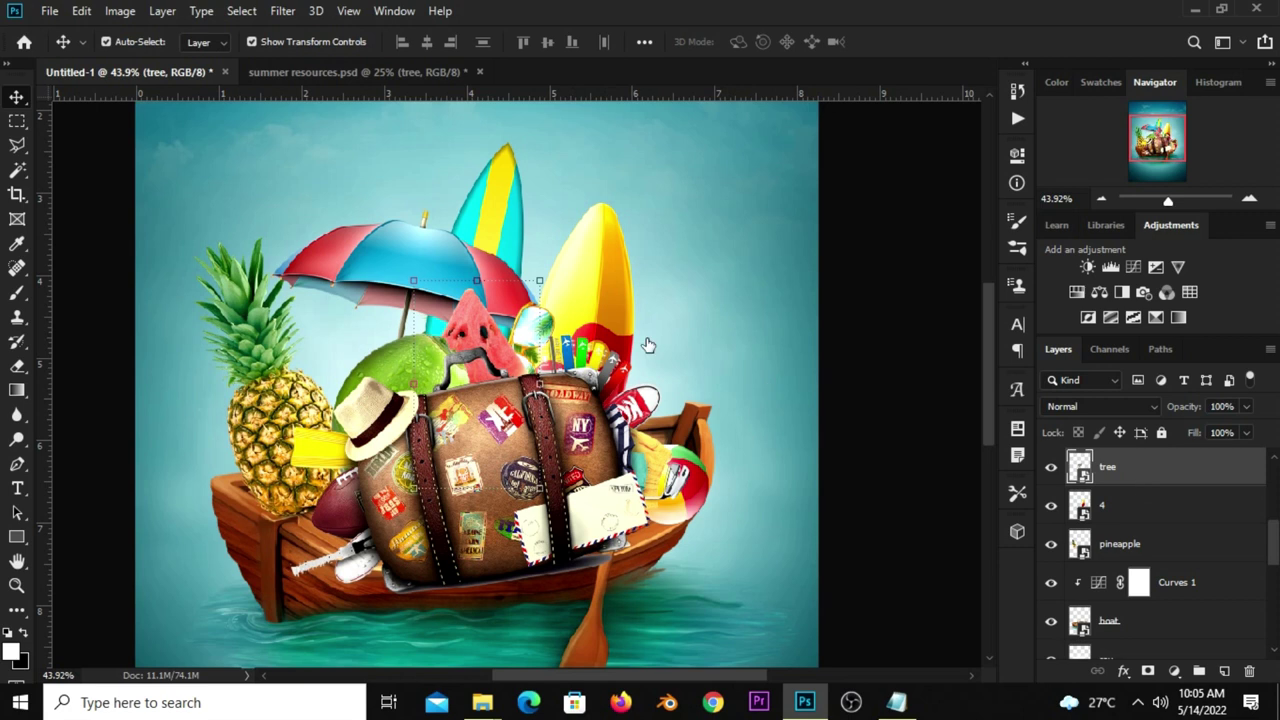
pyautogui.hotkey('ctrl', 't')
pyautogui.moveTo(511, 345)
pyautogui.mouseDown()
pyautogui.moveTo(623, 274)
pyautogui.moveTo(716, 348)
pyautogui.mouseUp()
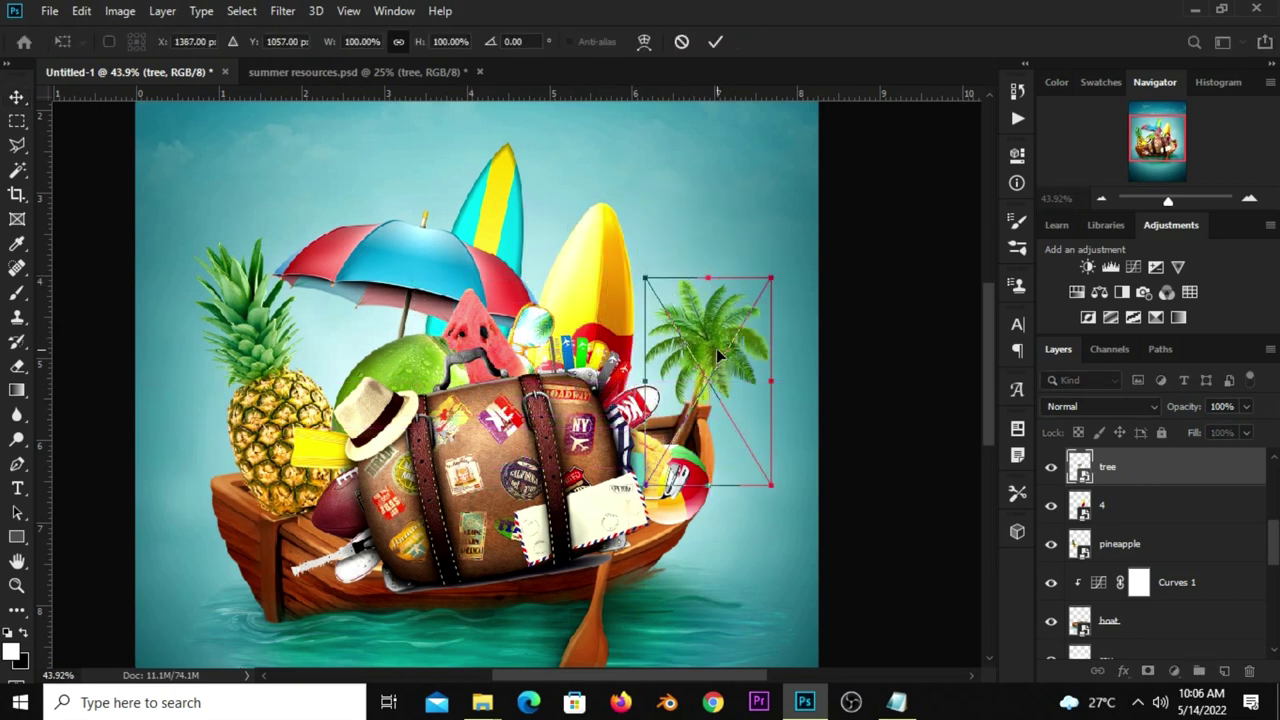
pyautogui.press('Return')
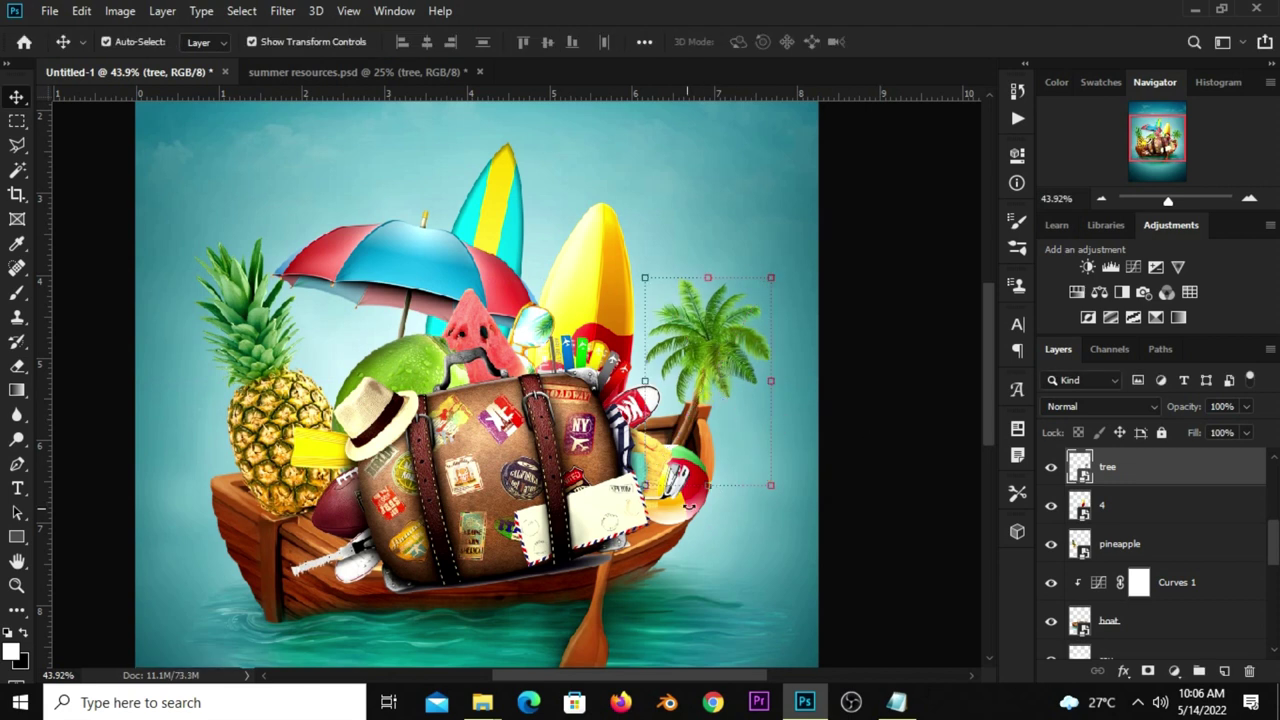
pyautogui.moveTo(600, 322)
pyautogui.mouseDown()
pyautogui.moveTo(650, 320)
pyautogui.moveTo(630, 330)
pyautogui.mouseUp()
# - Move the blue-and-yellow surfboard right and nudge the umbrella slightly right
pyautogui.moveTo(498, 222); pyautogui.dragTo(567, 243)
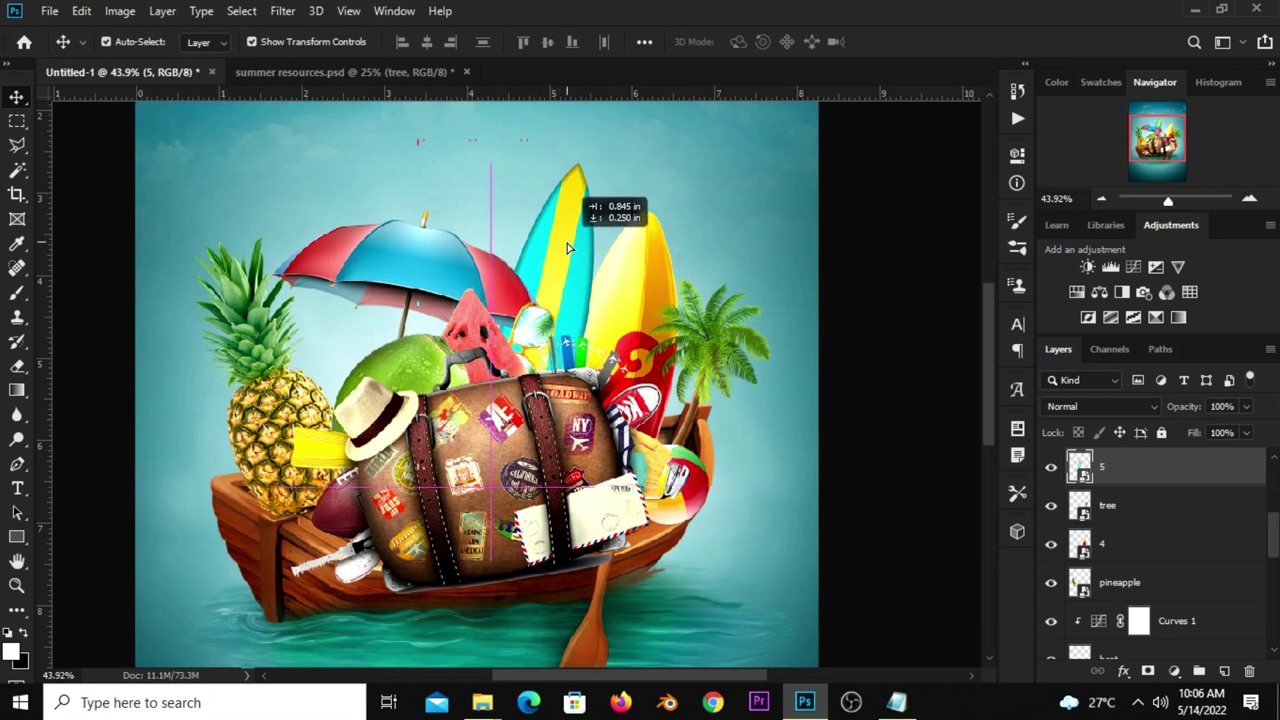
pyautogui.moveTo(567, 243); pyautogui.dragTo(571, 243)
pyautogui.press('Right')
pyautogui.press('Right')
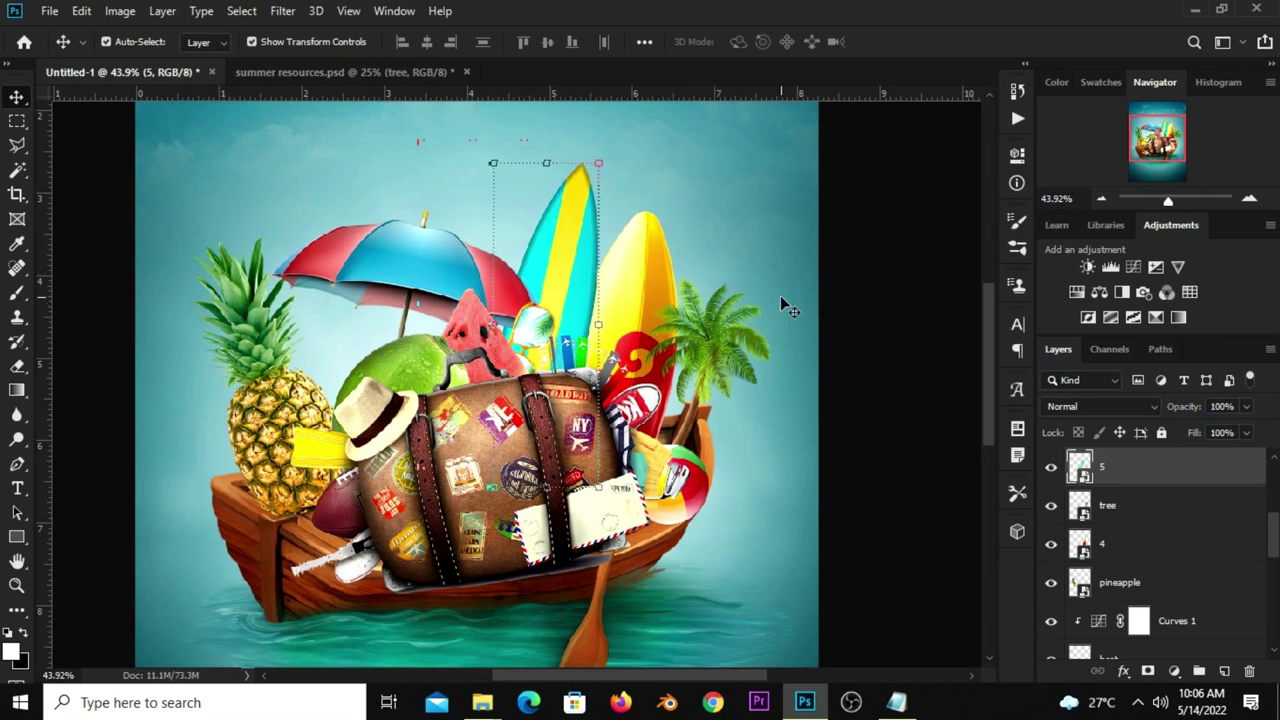
pyautogui.moveTo(371, 274)
pyautogui.mouseDown()
pyautogui.moveTo(379, 284)
pyautogui.moveTo(378, 269)
pyautogui.mouseUp()
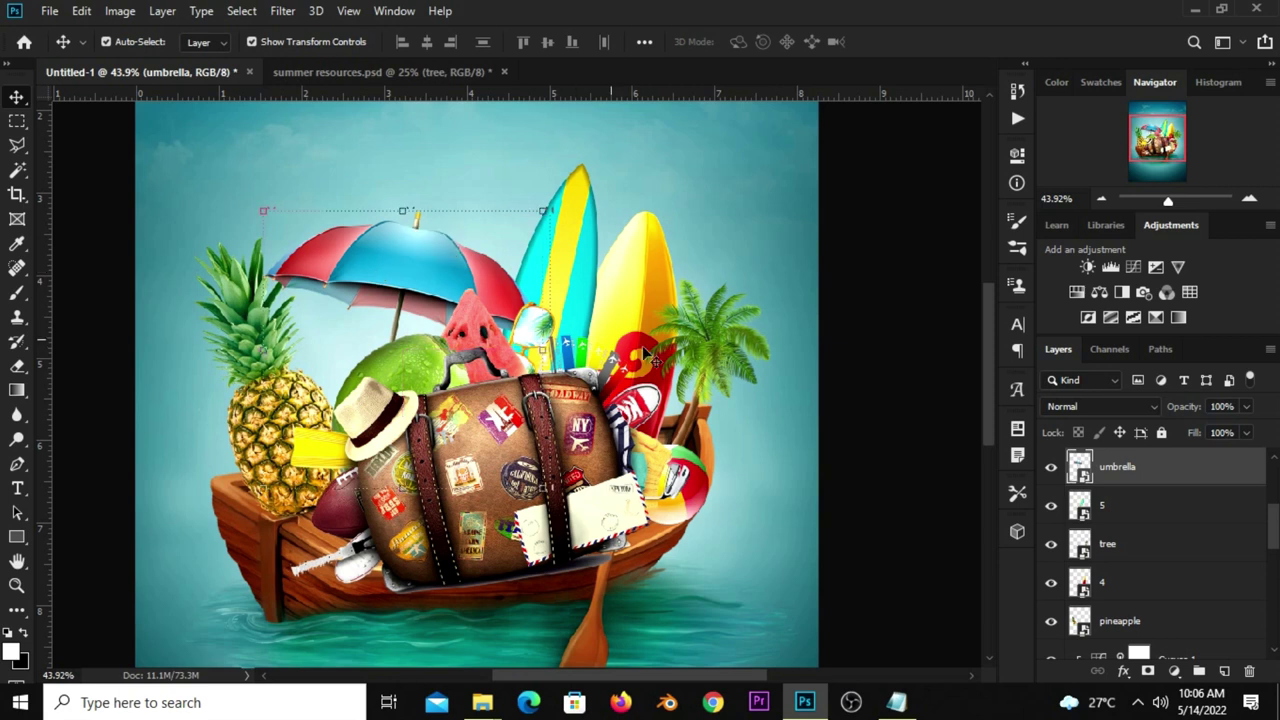
# - In summer resources.psd, clear the layer selection and pick up the red apple
pyautogui.click(339, 71)
pyautogui.click(745, 440)
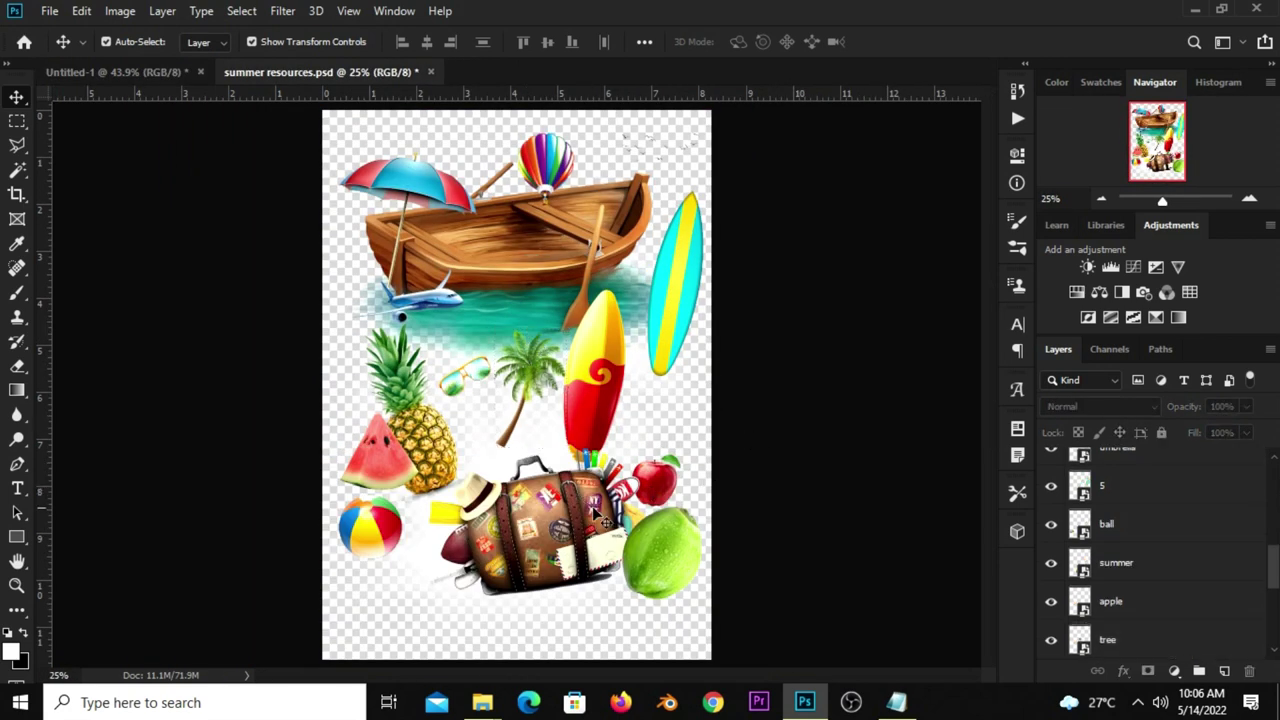
pyautogui.moveTo(672, 495); pyautogui.dragTo(662, 472)
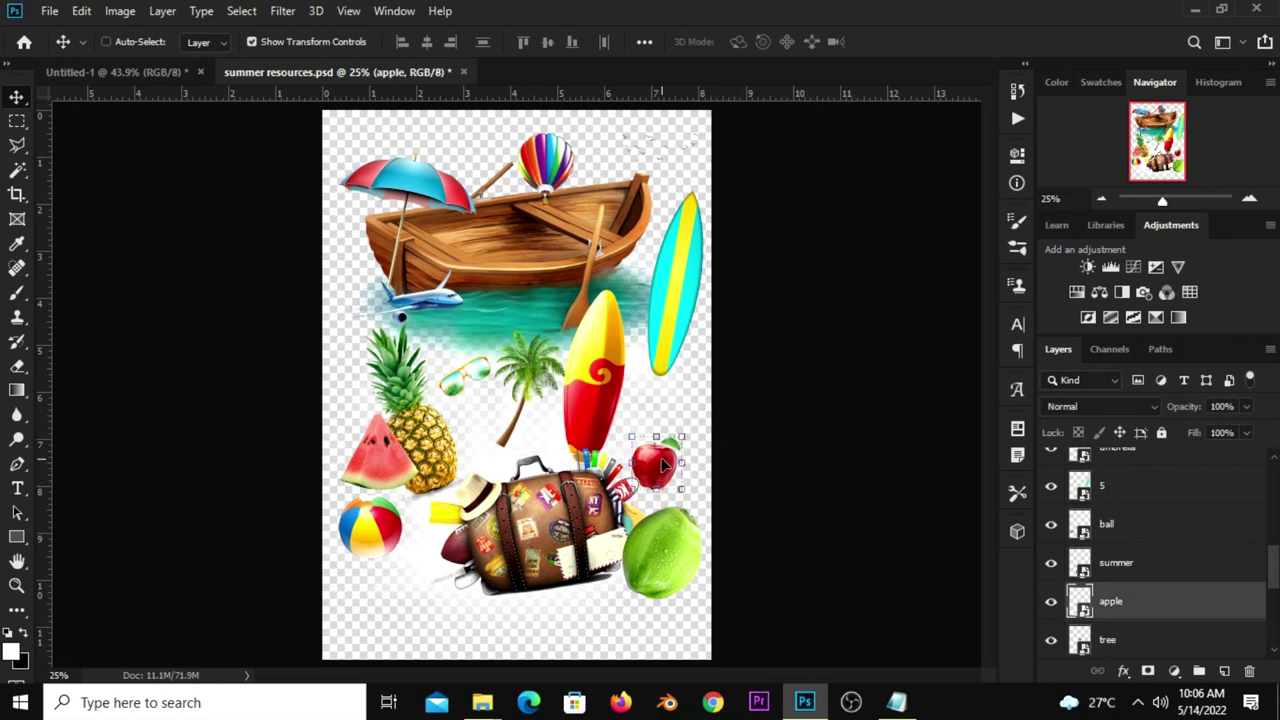
# - Enable Auto-Select and drop the red apple beside the suitcase, scaled smaller
pyautogui.click(106, 41)
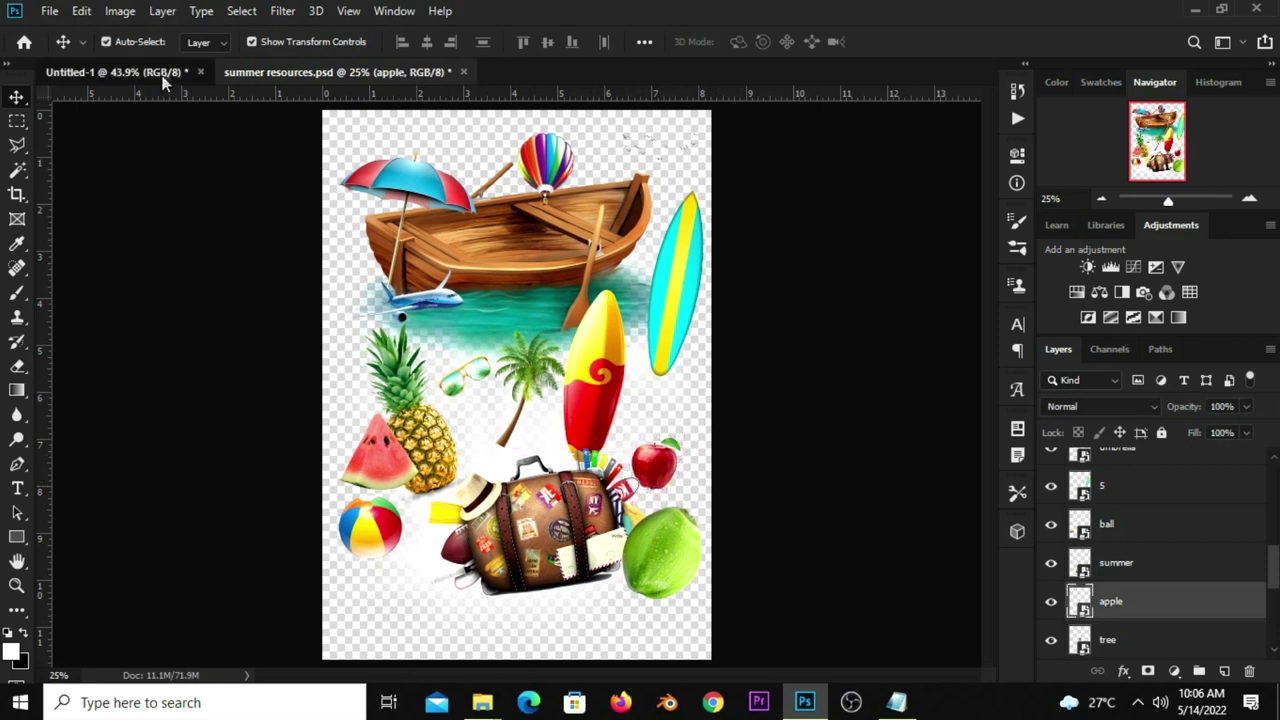
pyautogui.click(165, 72)
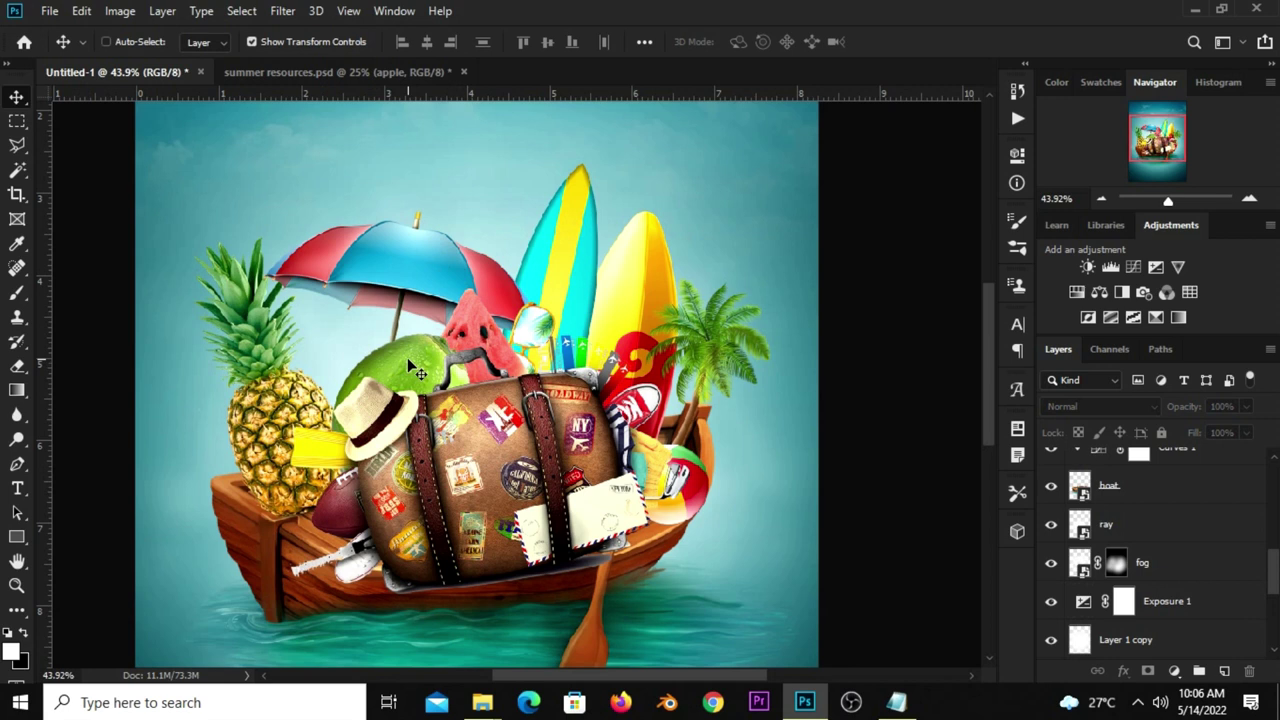
pyautogui.moveTo(407, 357); pyautogui.dragTo(409, 359)
pyautogui.moveTo(493, 398)
pyautogui.mouseDown()
pyautogui.moveTo(431, 510)
pyautogui.moveTo(706, 414)
pyautogui.moveTo(529, 466)
pyautogui.moveTo(695, 406)
pyautogui.moveTo(728, 372)
pyautogui.moveTo(678, 422)
pyautogui.mouseUp()
pyautogui.hotkey('ctrl', 't')
pyautogui.press('Return')
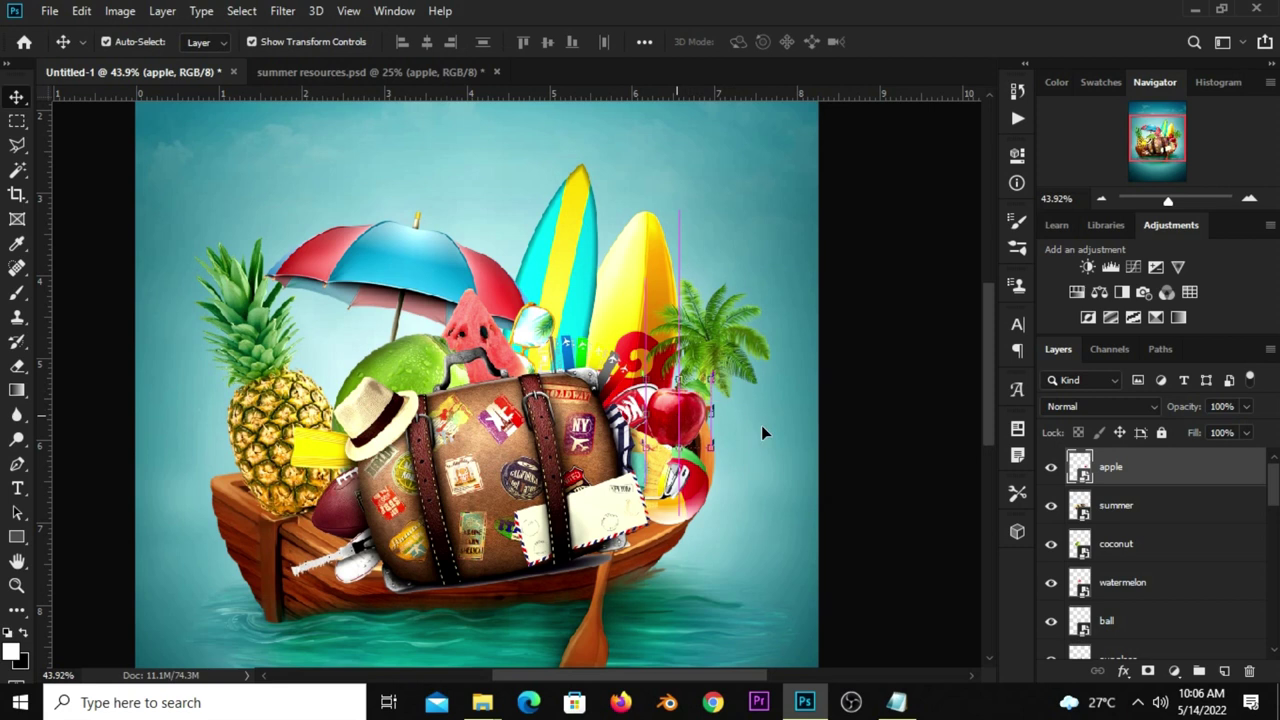
# - Stack the apple layer below the beach ball and shift it slightly lower-left
pyautogui.moveTo(1124, 476); pyautogui.dragTo(1128, 562)
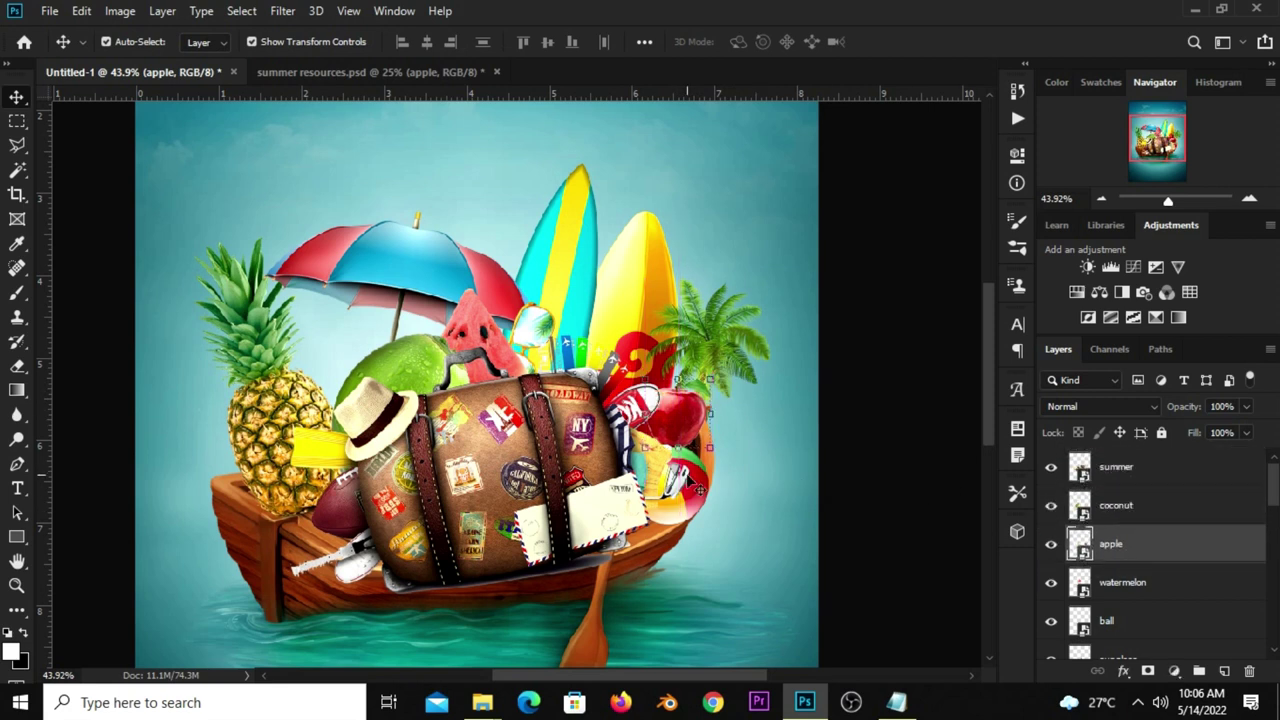
pyautogui.moveTo(659, 416); pyautogui.dragTo(652, 427)
pyautogui.moveTo(1112, 544)
pyautogui.mouseDown()
pyautogui.moveTo(1136, 568)
pyautogui.moveTo(1128, 626)
pyautogui.mouseUp()
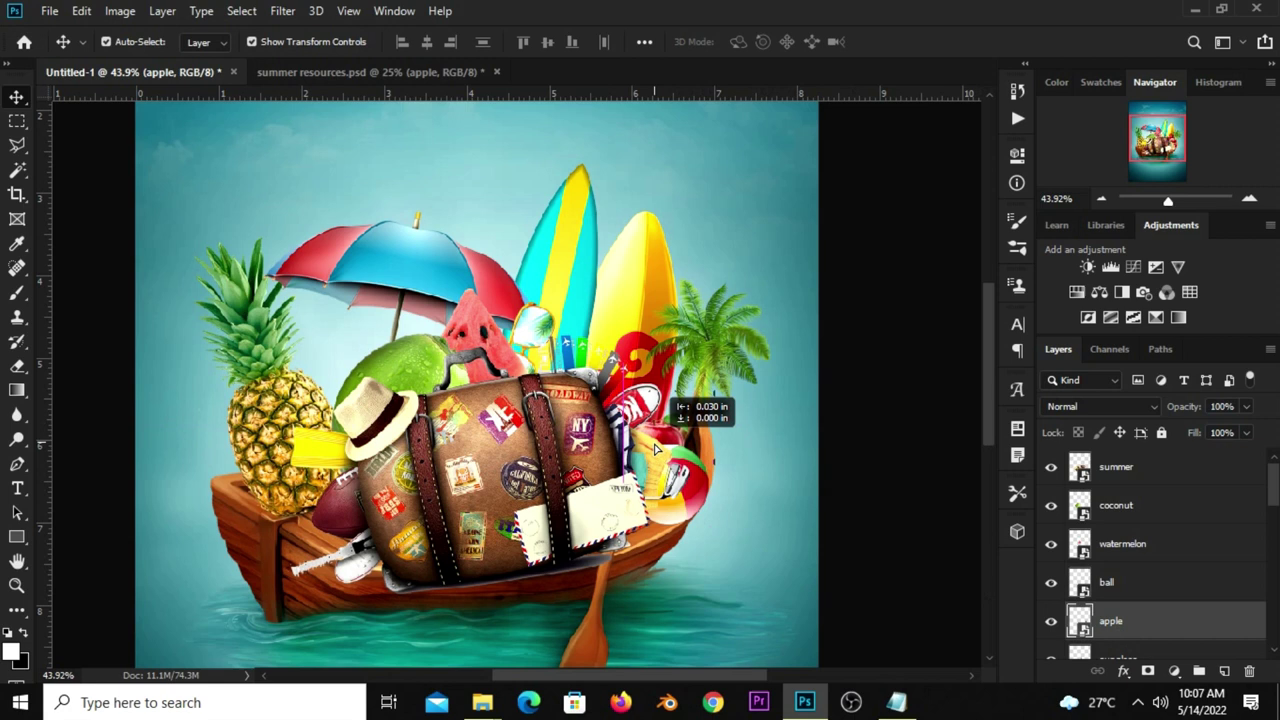
pyautogui.moveTo(679, 428); pyautogui.dragTo(666, 444)
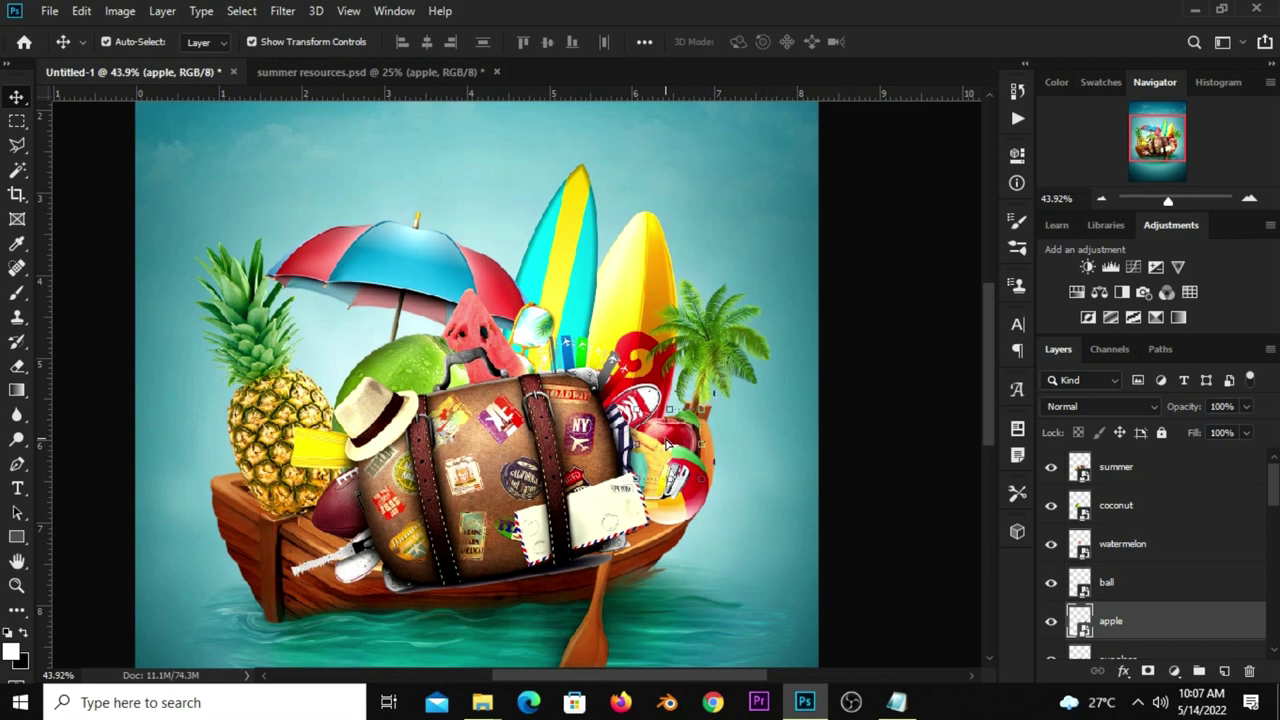
pyautogui.click(886, 446)
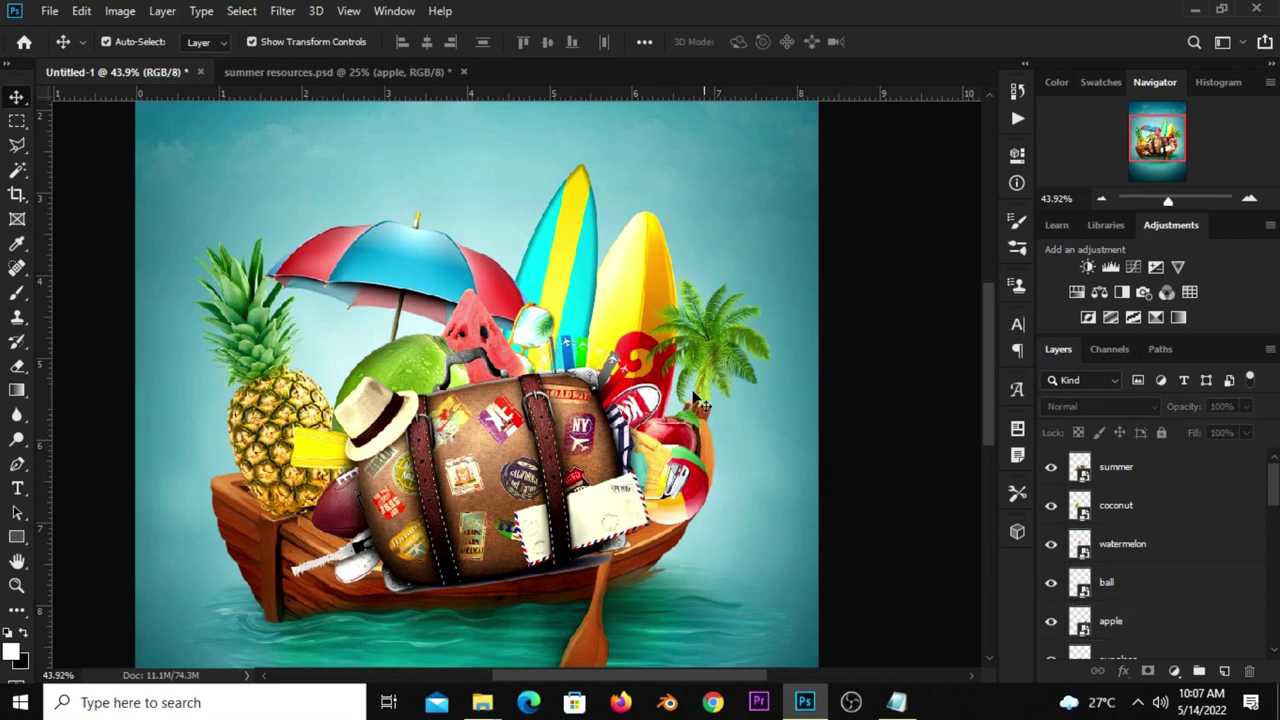
# - Duplicate the palm tree and scale the copy to about 87.14%, shifted slightly down-left
pyautogui.click(706, 342)
pyautogui.hotkey('ctrl', 'j')
pyautogui.scroll(-1, 1145, 603)
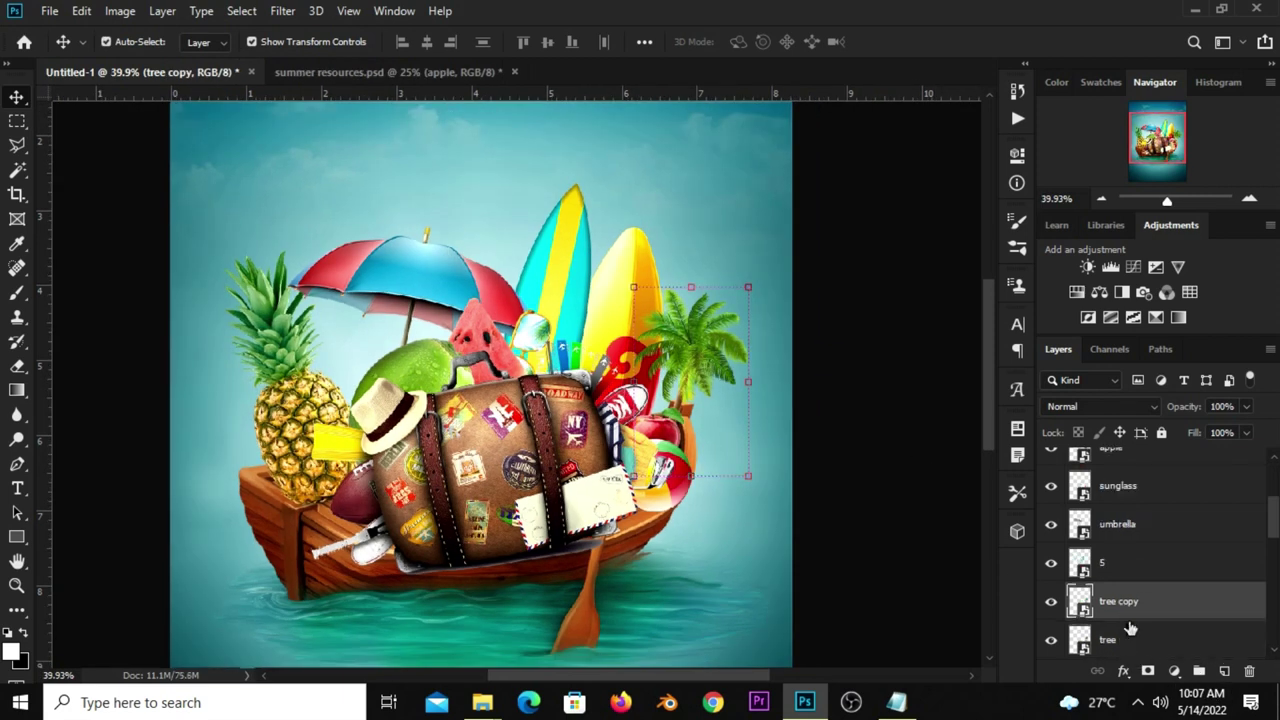
pyautogui.moveTo(748, 287); pyautogui.dragTo(734, 313)
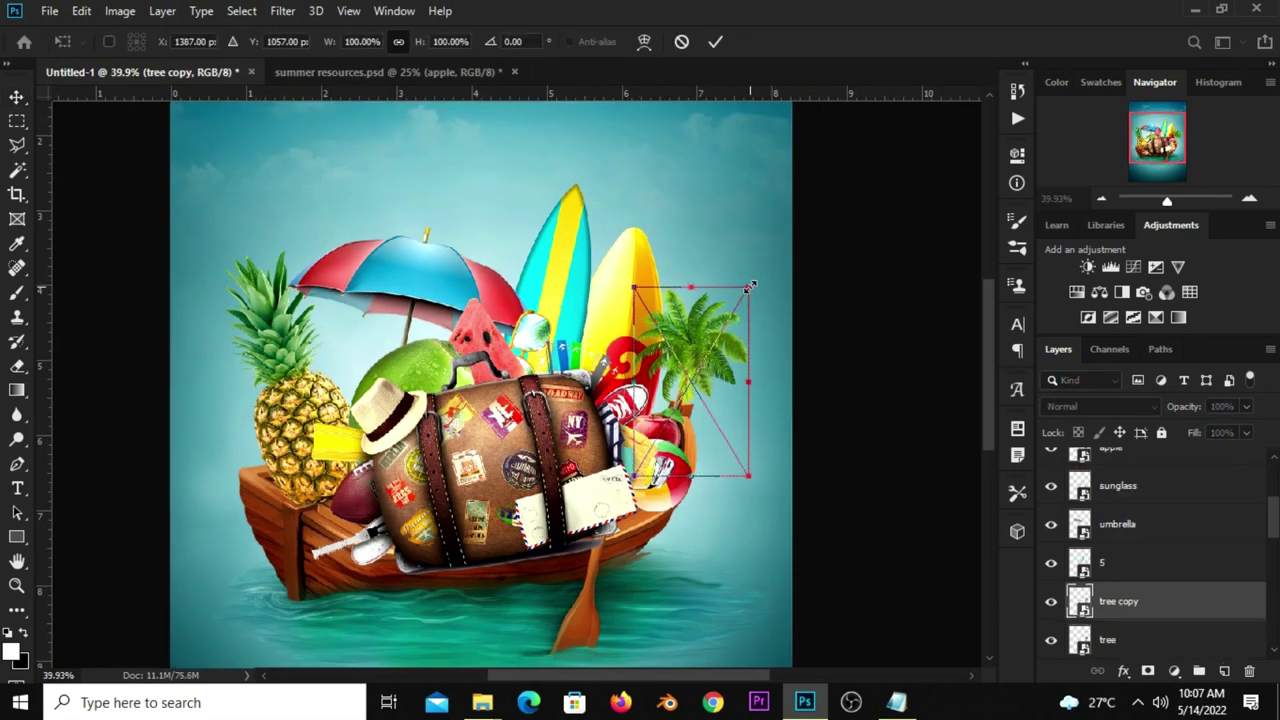
pyautogui.moveTo(686, 410); pyautogui.dragTo(678, 420)
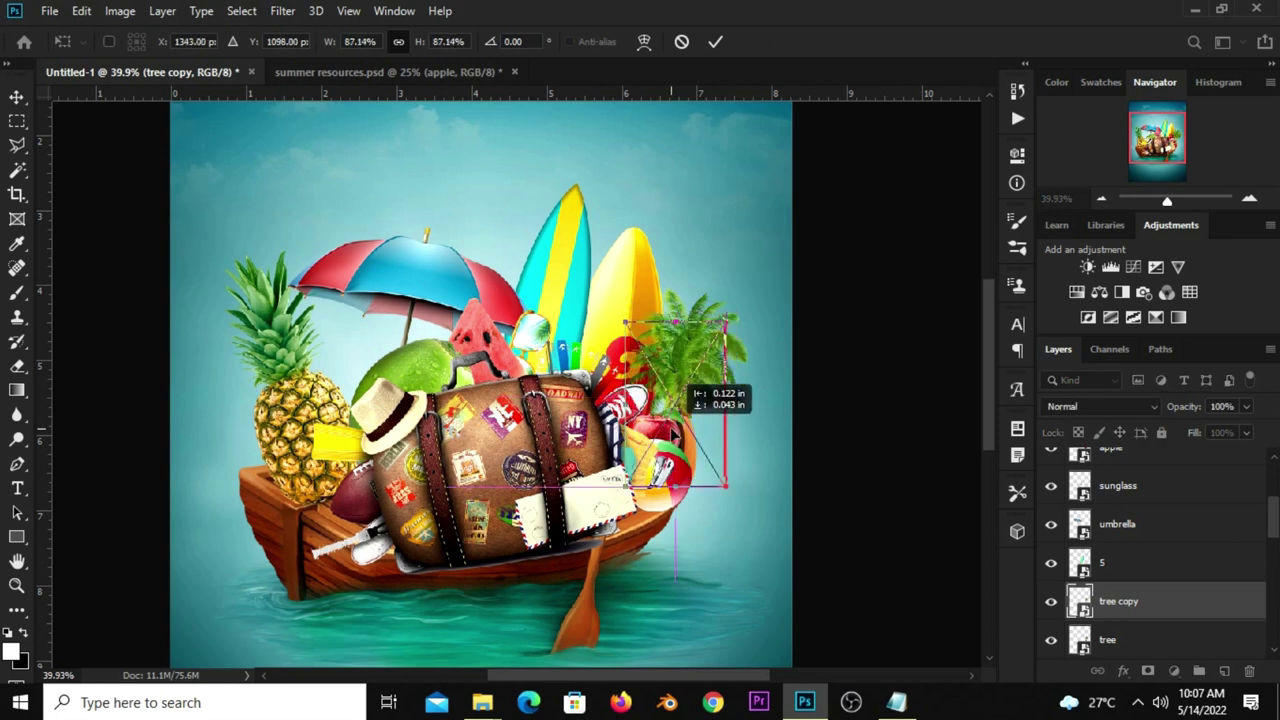
pyautogui.press('Return')
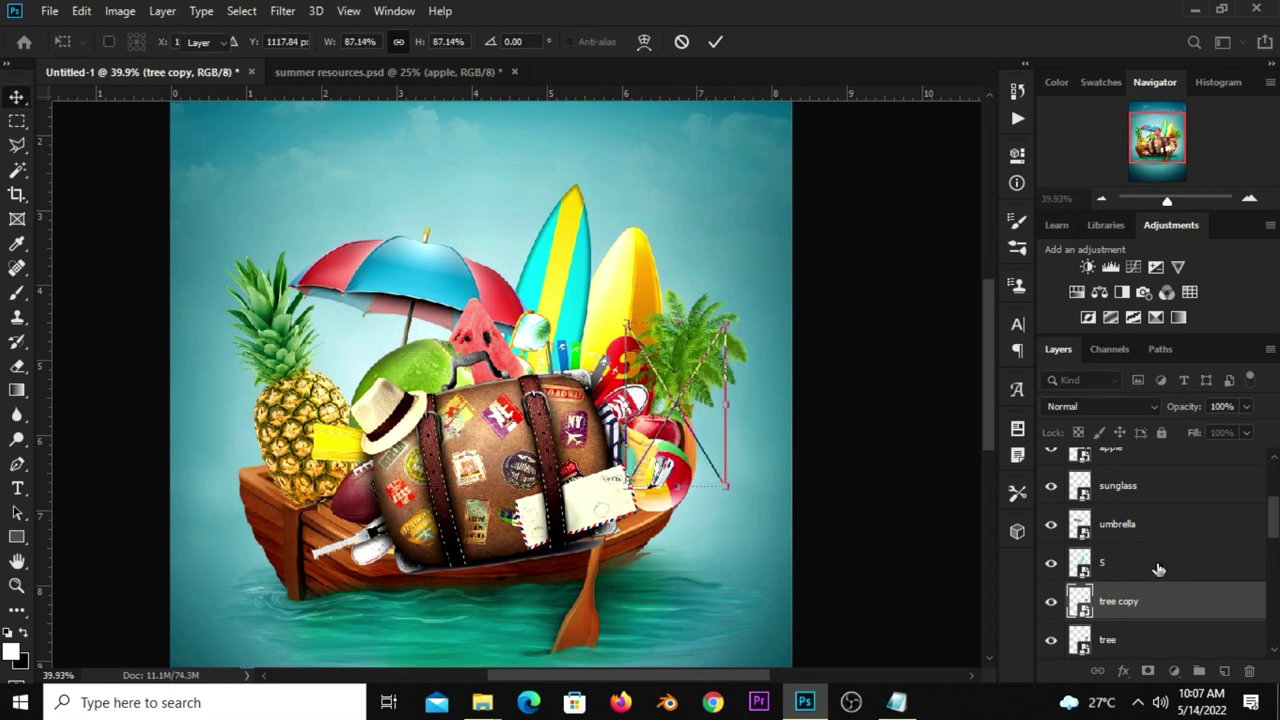
# - Move 'tree copy' below 'tree' and switch to summer resources.psd
pyautogui.scroll(-1, 1147, 541)
pyautogui.moveTo(1122, 568); pyautogui.dragTo(1120, 625)
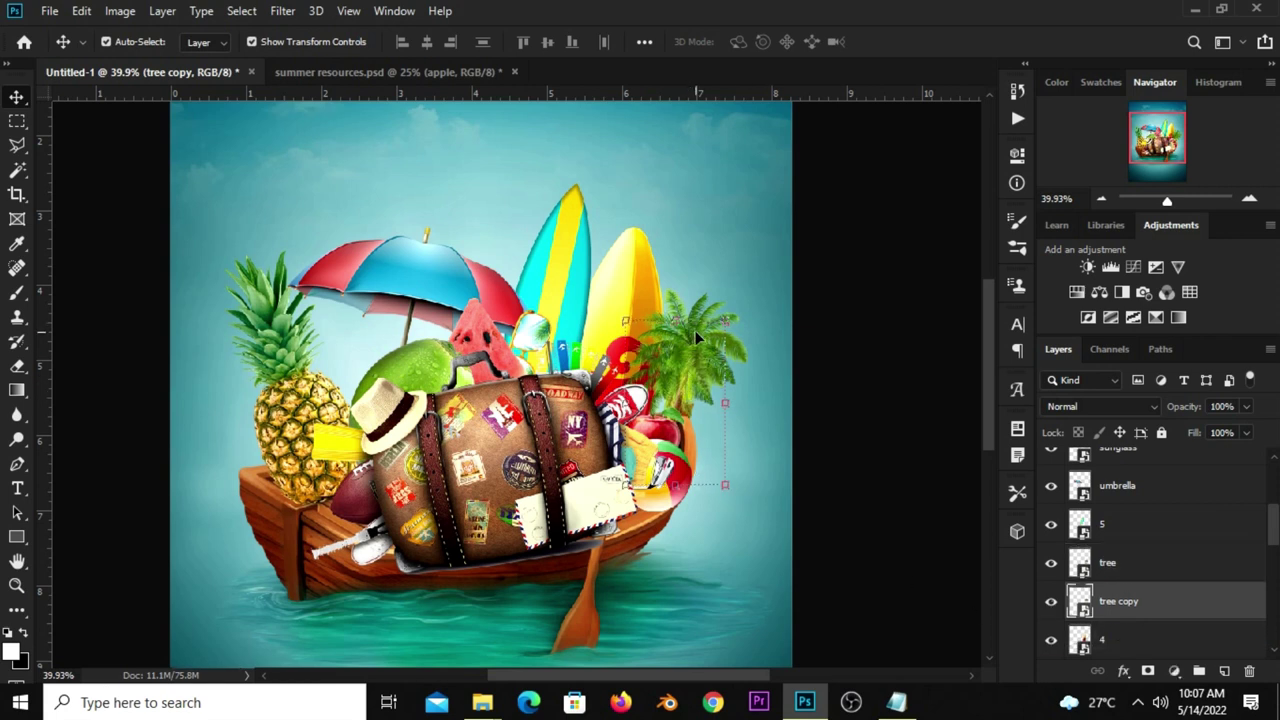
pyautogui.click(871, 363)
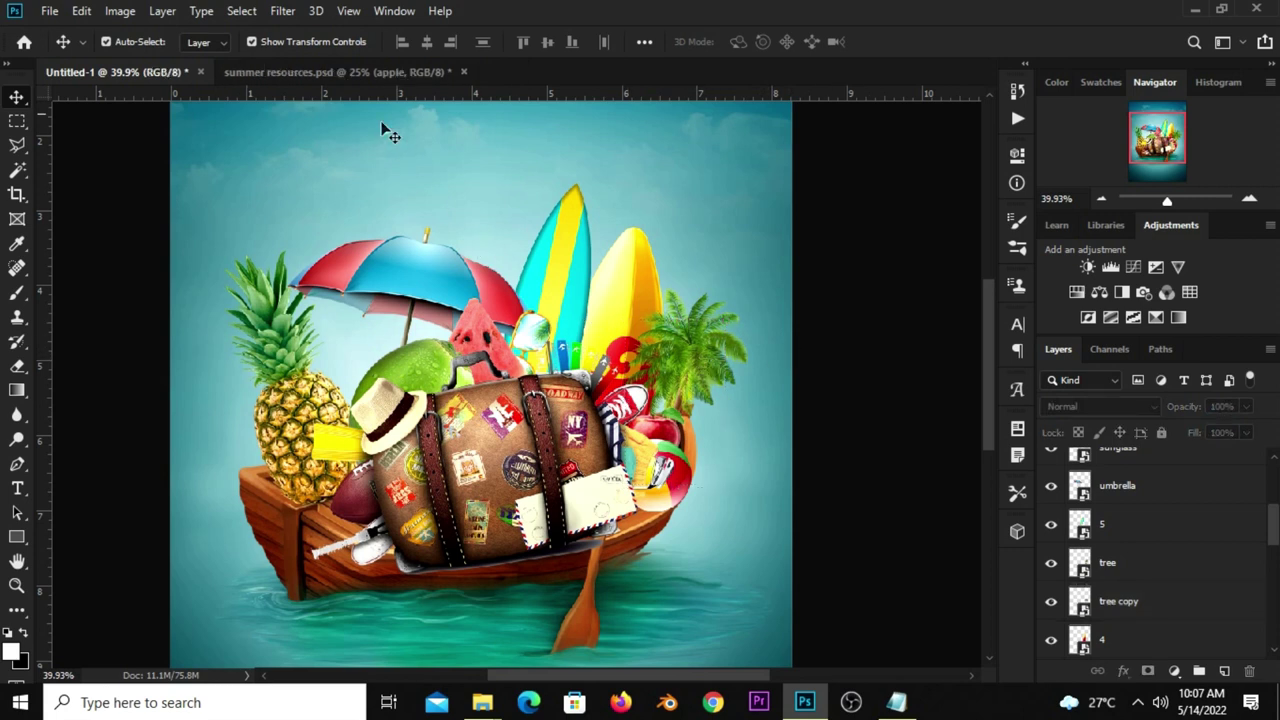
pyautogui.click(375, 75)
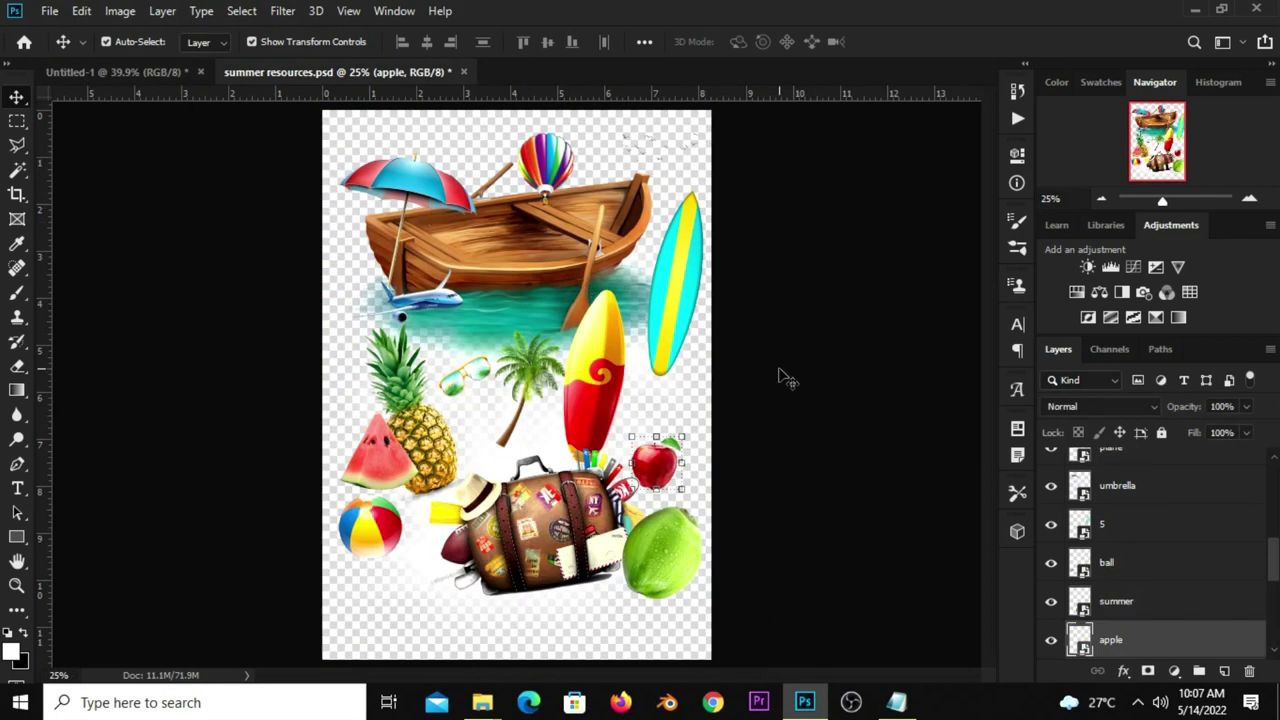
# - Browse the summer resources layers, then return to Untitled-1 fitted on screen with Ctrl+0
pyautogui.scroll(-1, 779, 376)
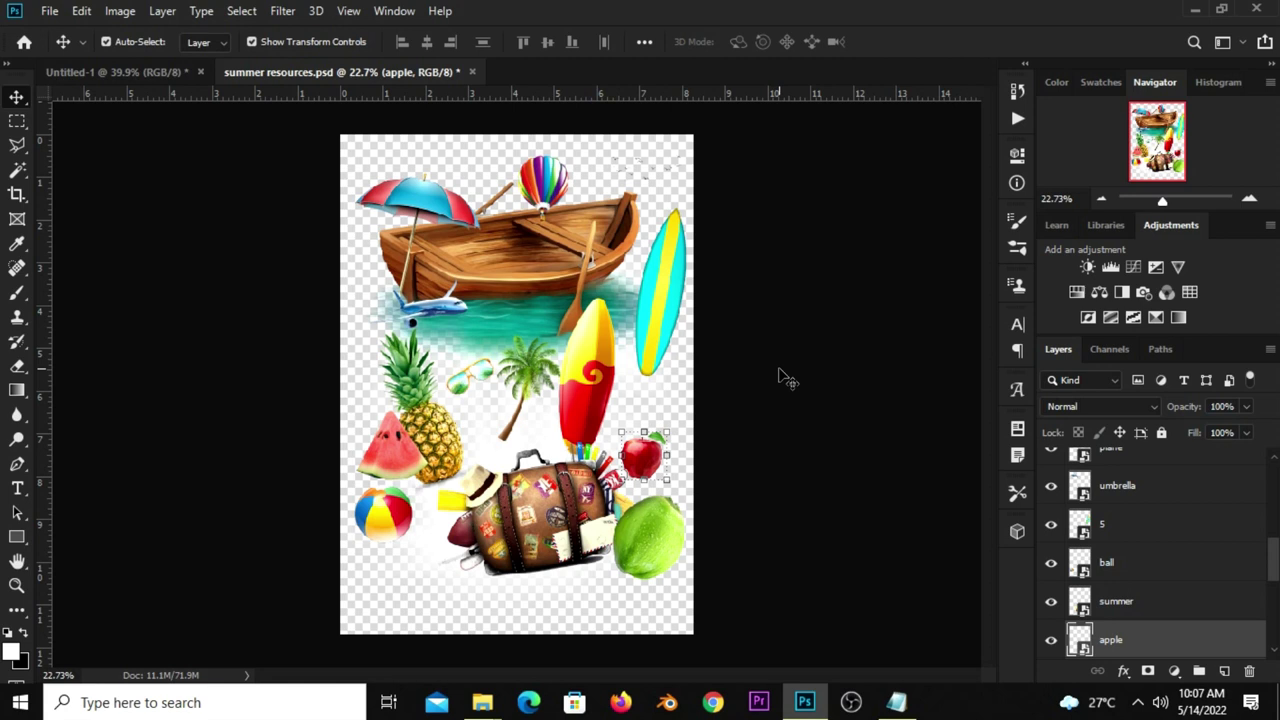
pyautogui.scroll(1, 787, 378)
pyautogui.moveTo(590, 400); pyautogui.dragTo(598, 407)
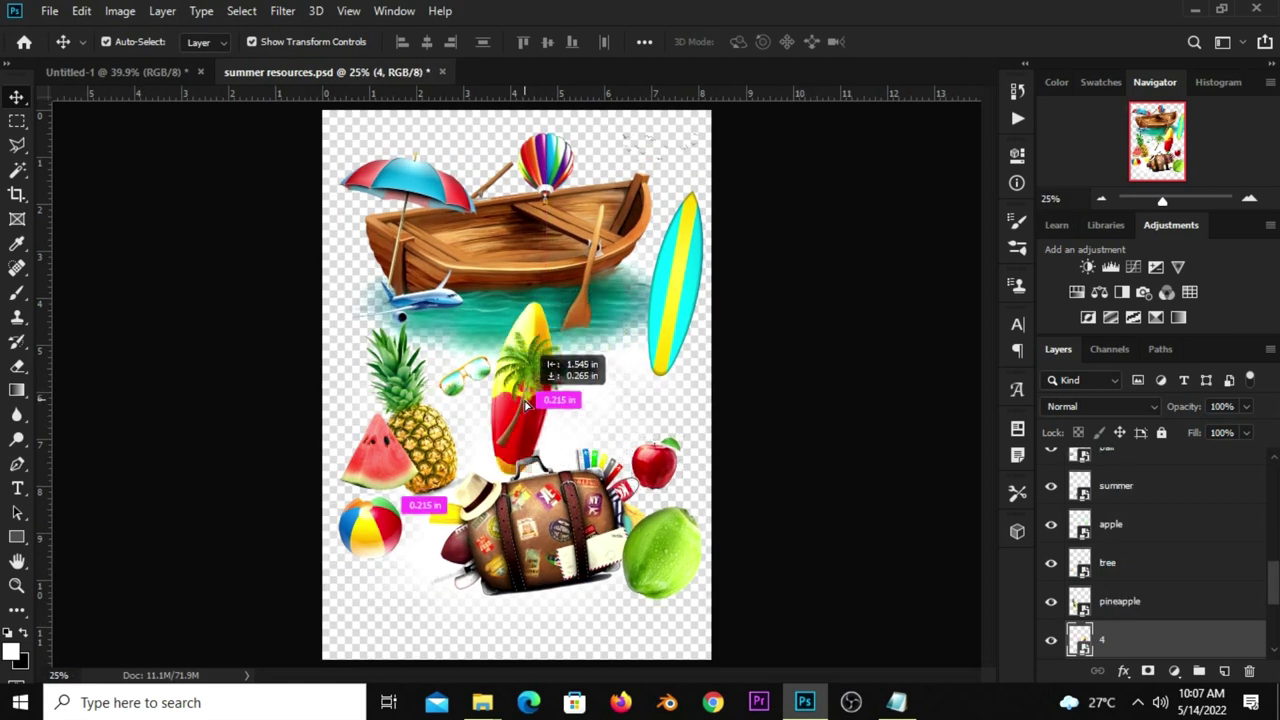
pyautogui.scroll(-2, 1100, 563)
pyautogui.scroll(-3, 1136, 562)
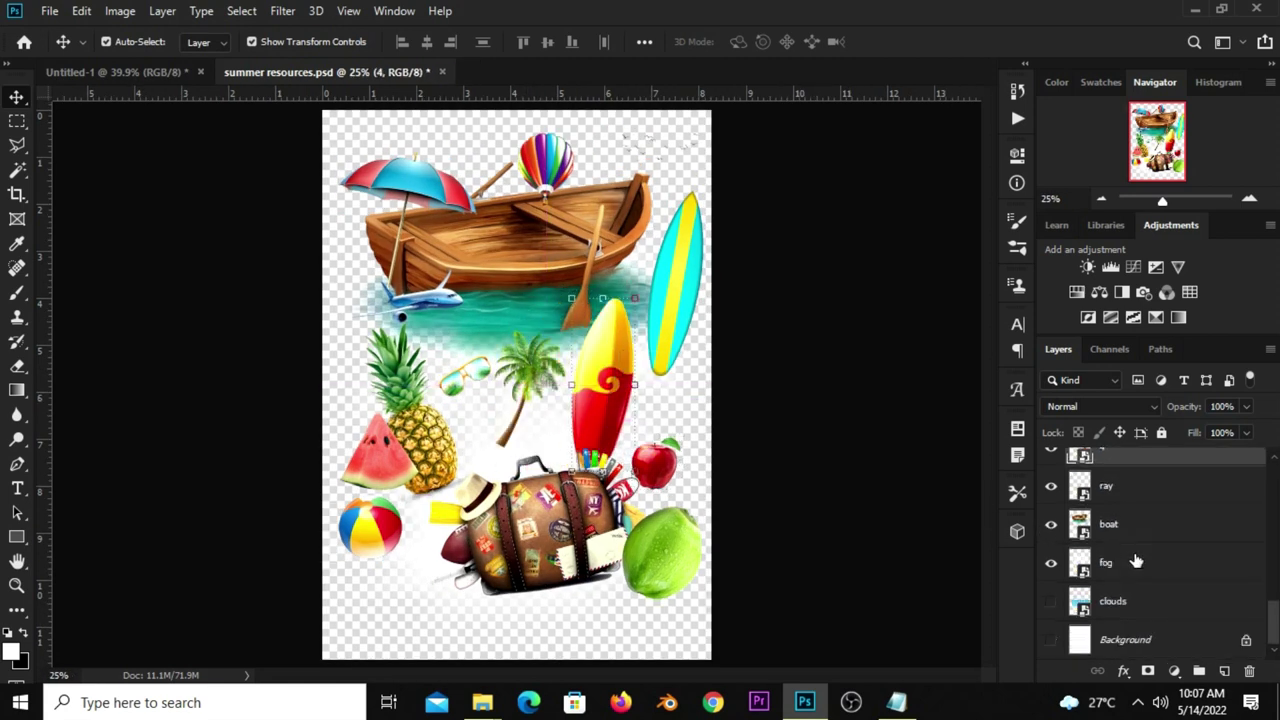
pyautogui.scroll(2, 1136, 562)
pyautogui.scroll(2, 1134, 558)
pyautogui.scroll(2, 1130, 553)
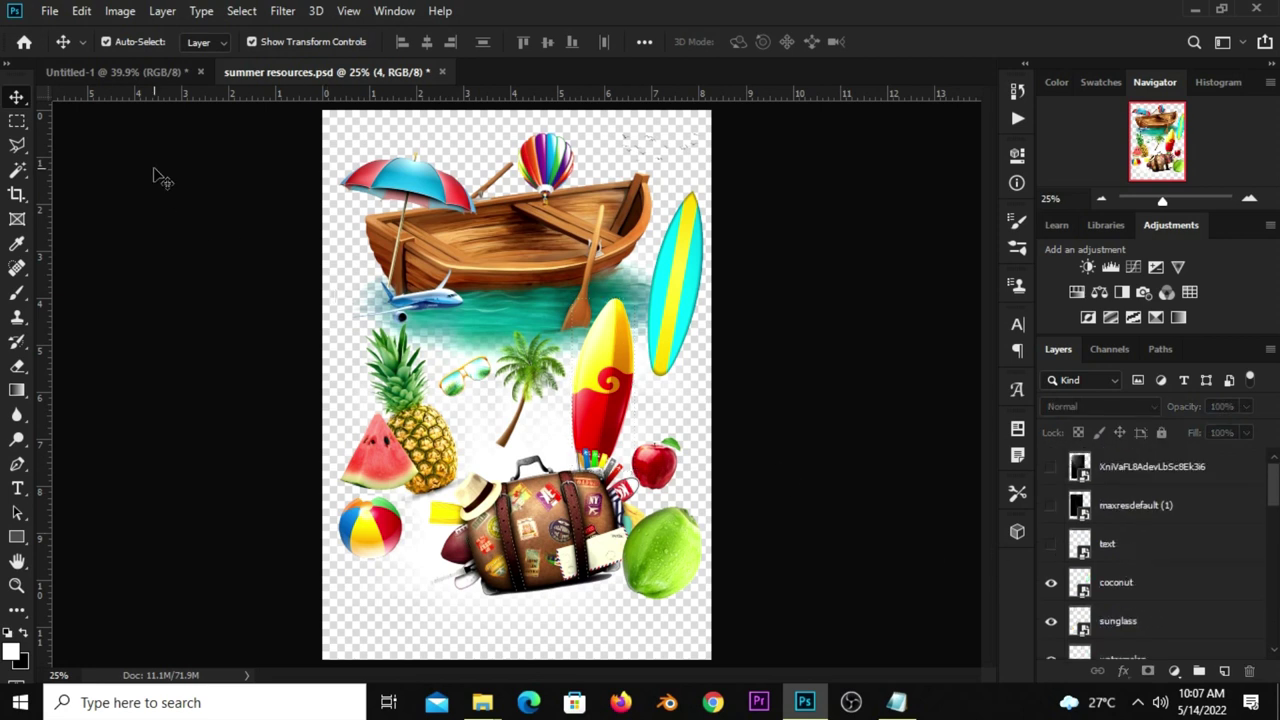
pyautogui.click(152, 74)
pyautogui.hotkey('ctrl', '0')
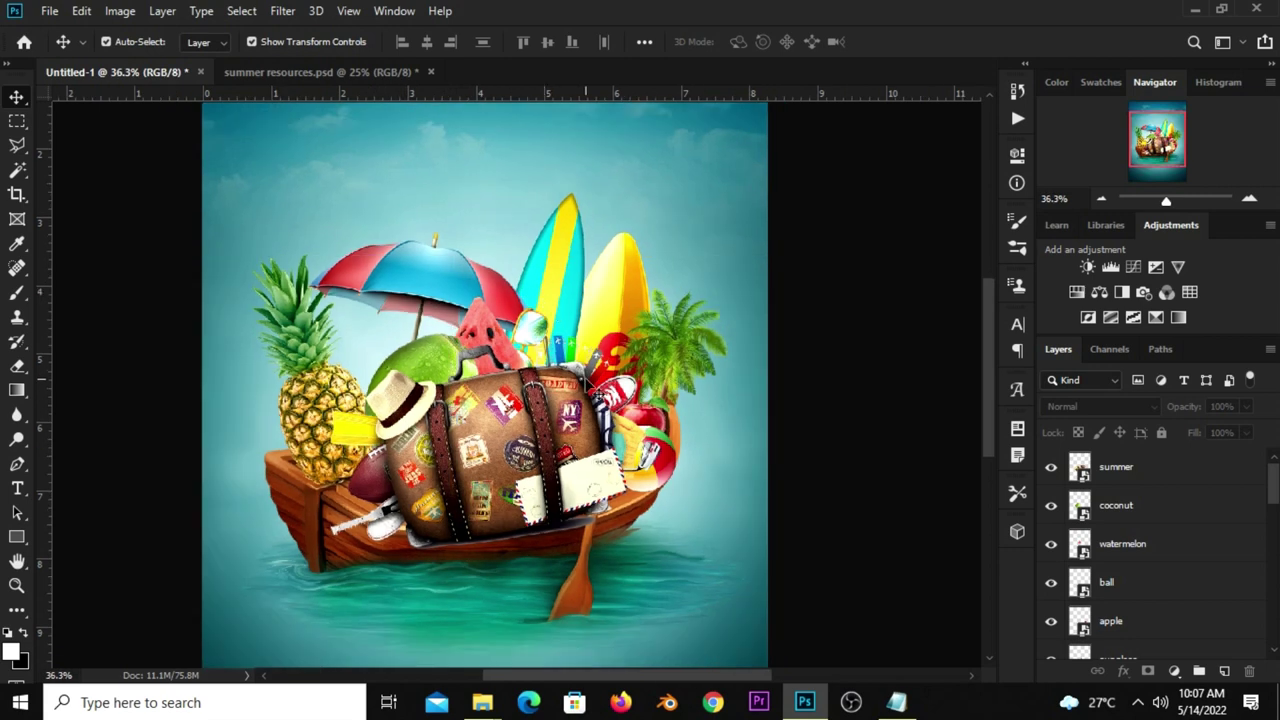
# - Check beneath the suitcase by toggling its visibility, then move the umbrella about 0.285 in right
pyautogui.click(588, 384)
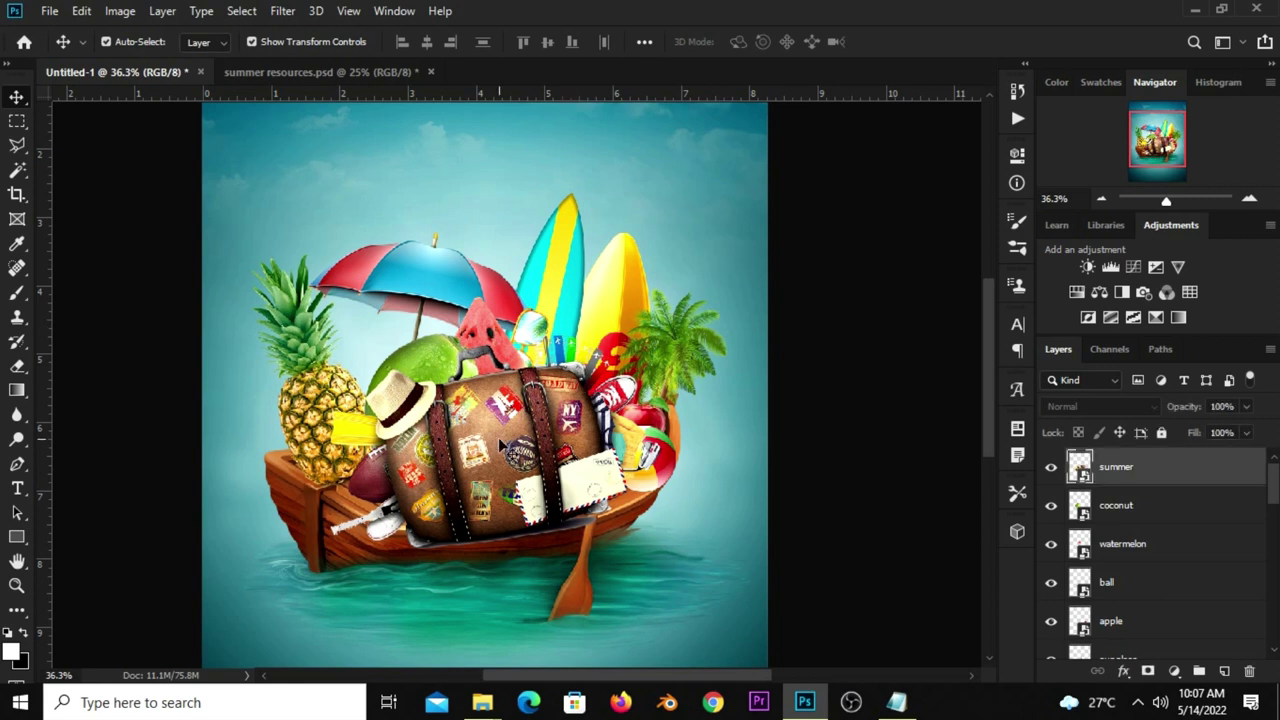
pyautogui.click(1044, 472)
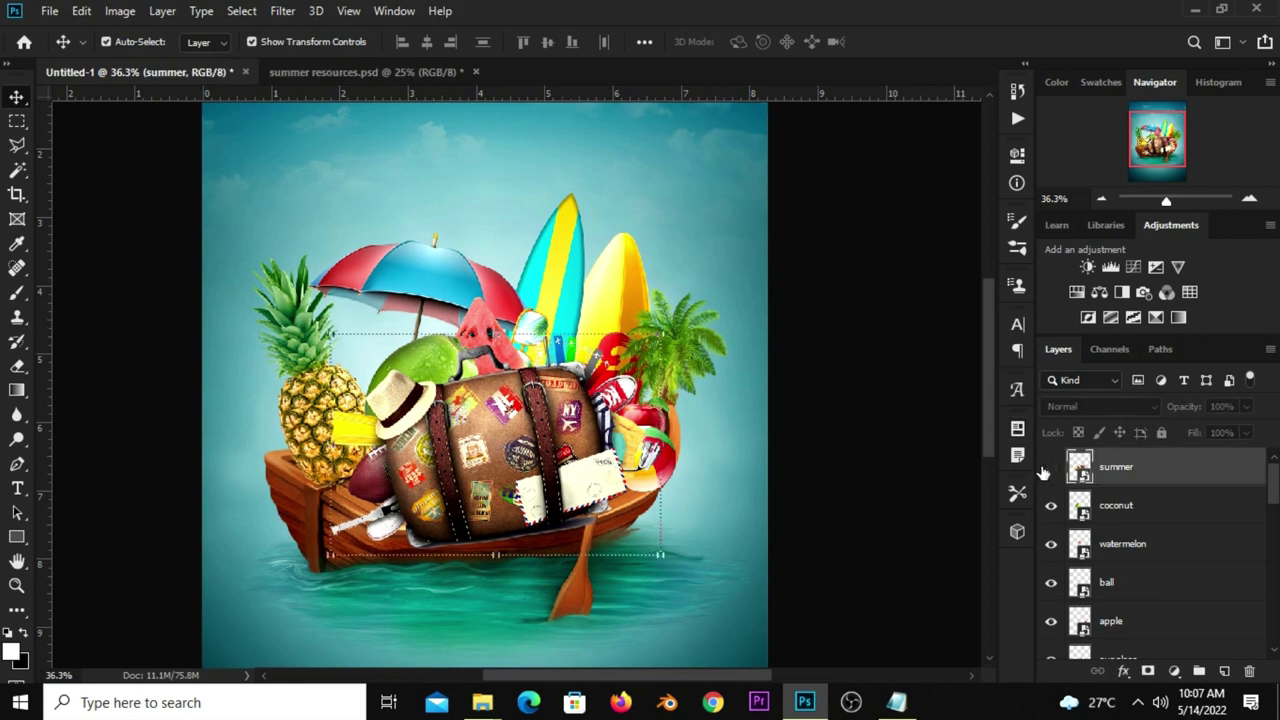
pyautogui.click(1044, 472)
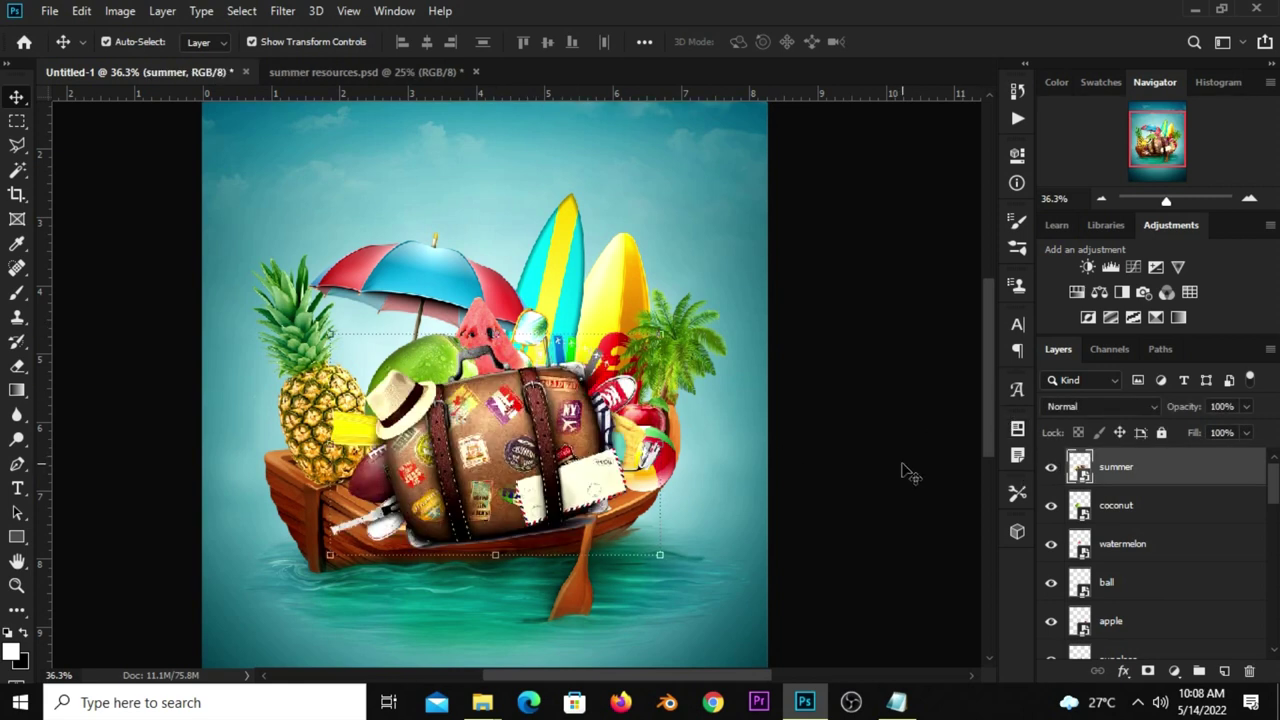
pyautogui.scroll(-1, 815, 430)
pyautogui.scroll(-1, 815, 430)
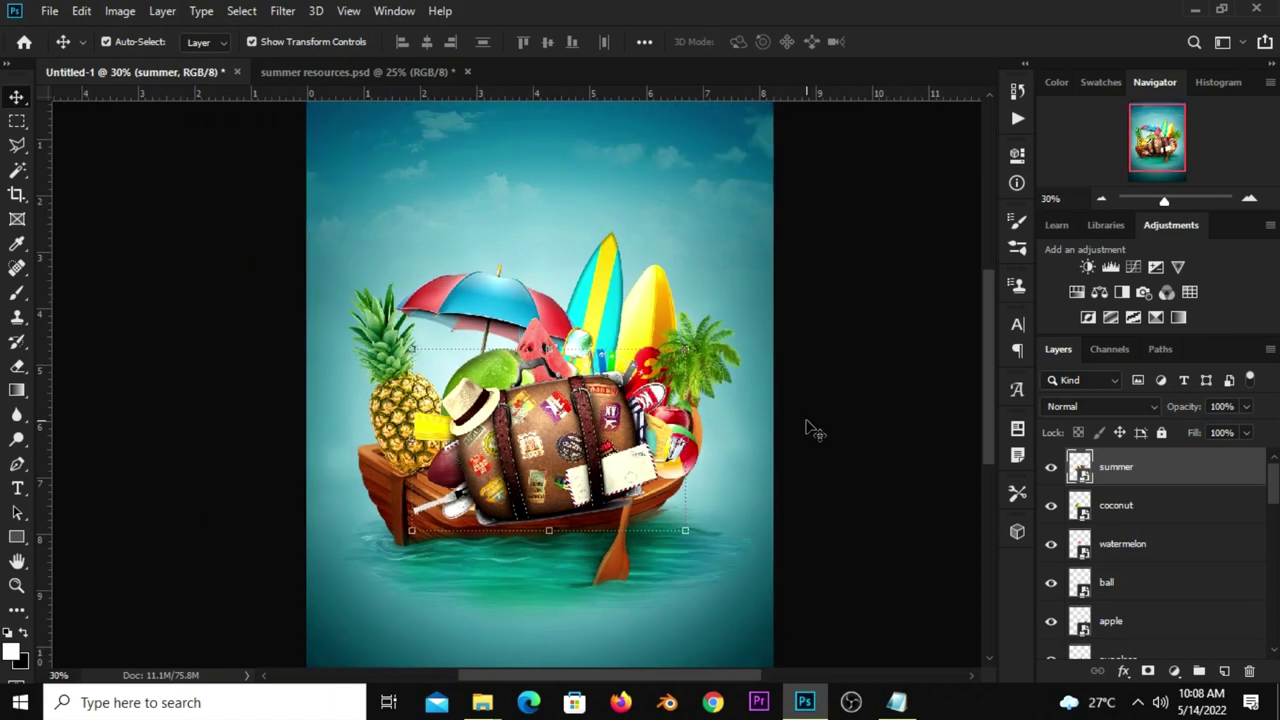
pyautogui.moveTo(454, 298); pyautogui.dragTo(470, 298)
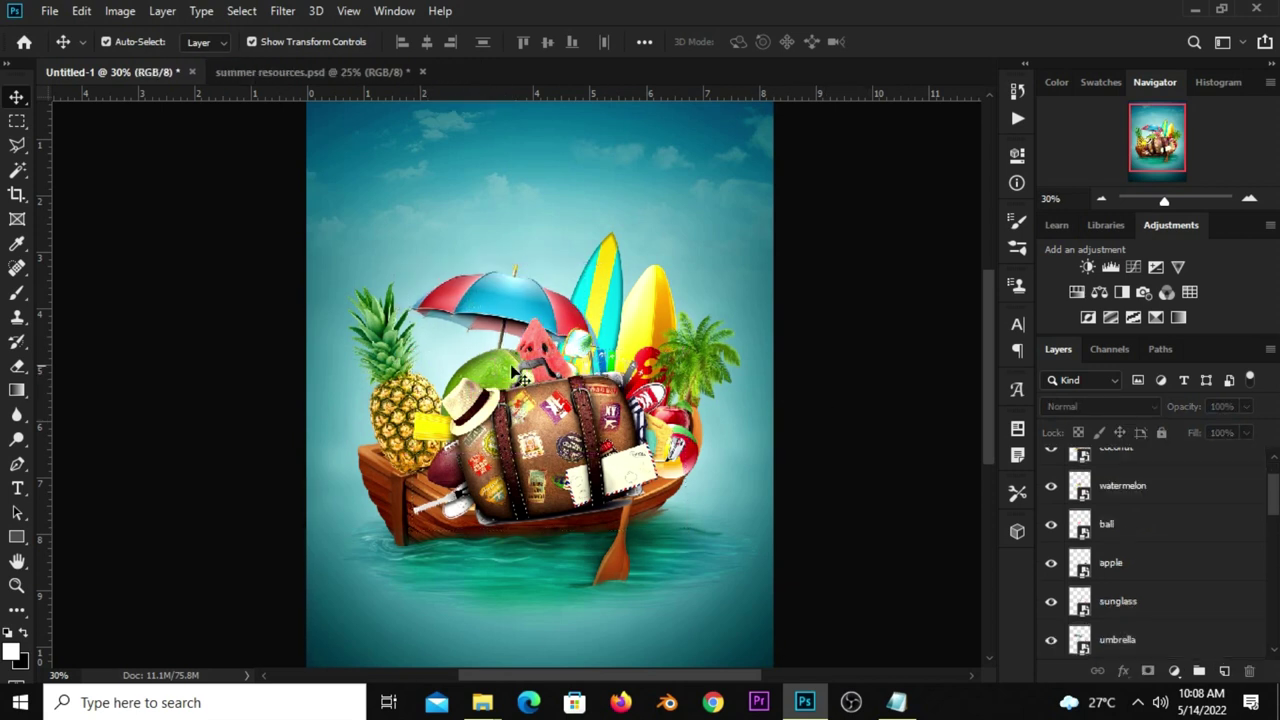
# - Enlarge the coconut with Free Transform, then scale it back down slightly
pyautogui.click(498, 372)
pyautogui.hotkey('ctrl', 't')
pyautogui.moveTo(491, 313); pyautogui.dragTo(498, 384)
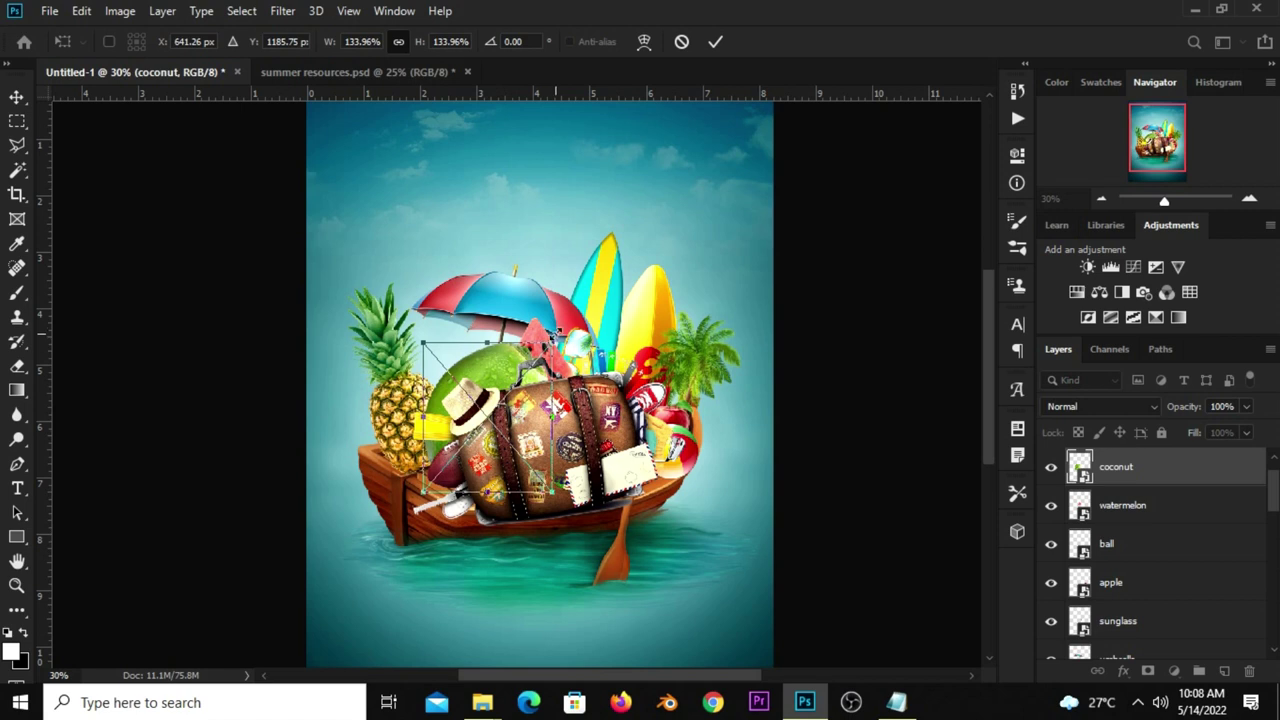
pyautogui.moveTo(557, 343); pyautogui.dragTo(550, 350)
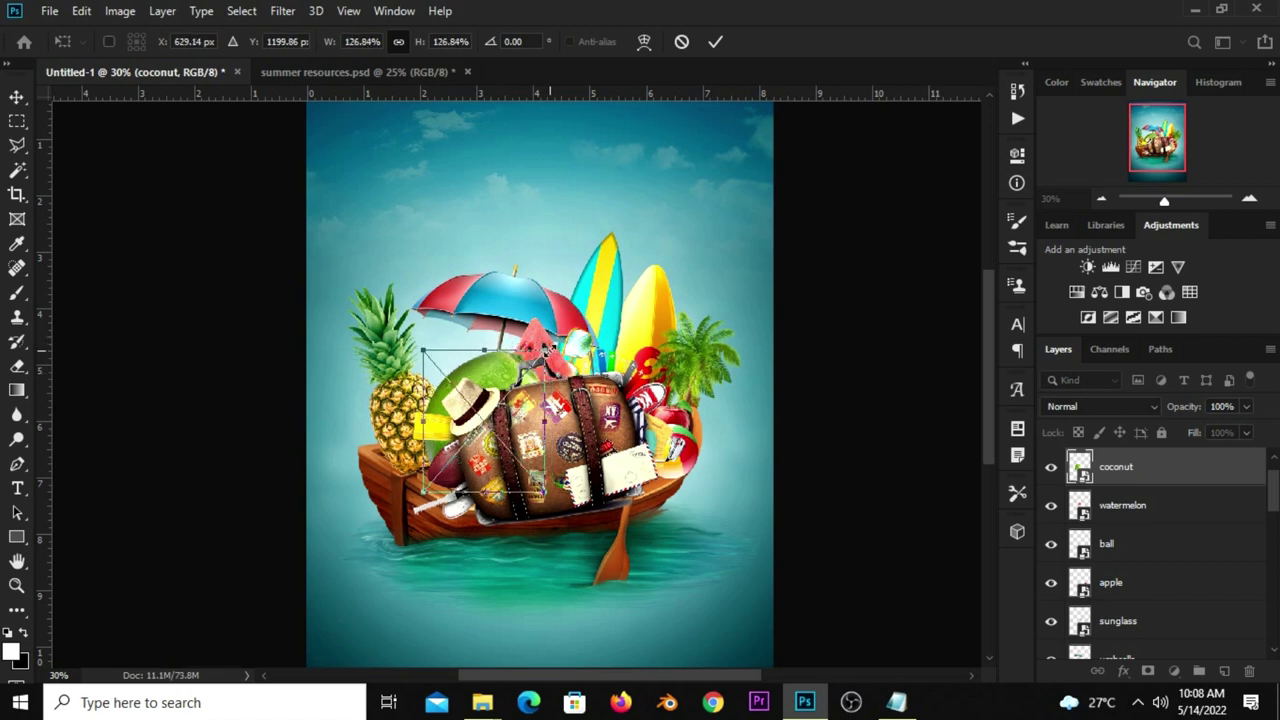
pyautogui.press('Return')
# - Scale the summer suitcase layer up slightly to about 103%
pyautogui.hotkey('ctrl', 'v')
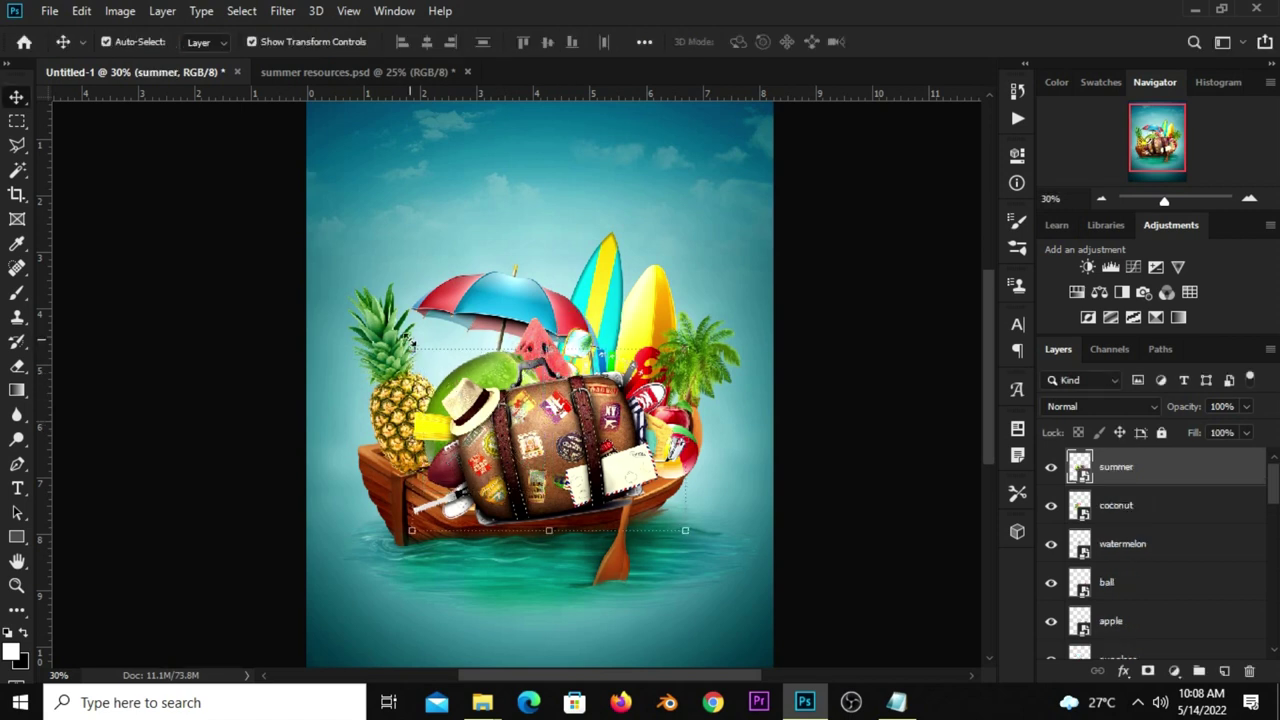
pyautogui.hotkey('ctrl', 't')
pyautogui.moveTo(406, 342); pyautogui.dragTo(412, 350)
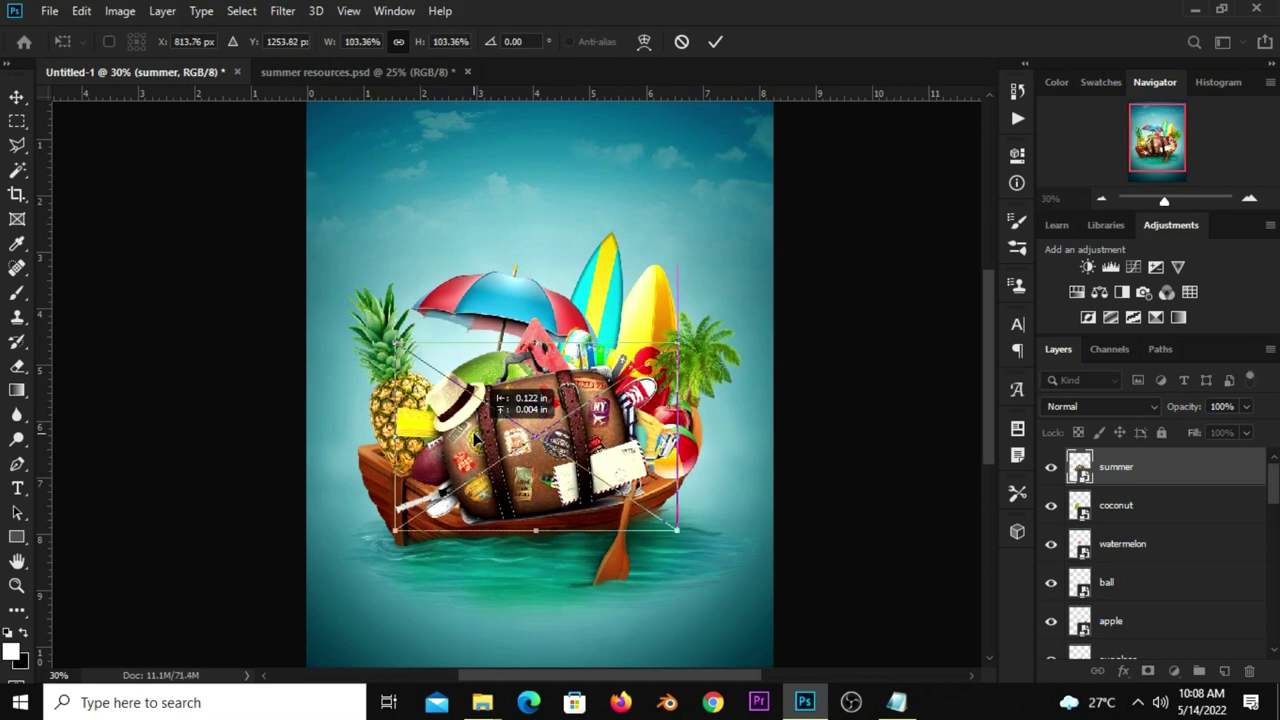
pyautogui.press('Return')
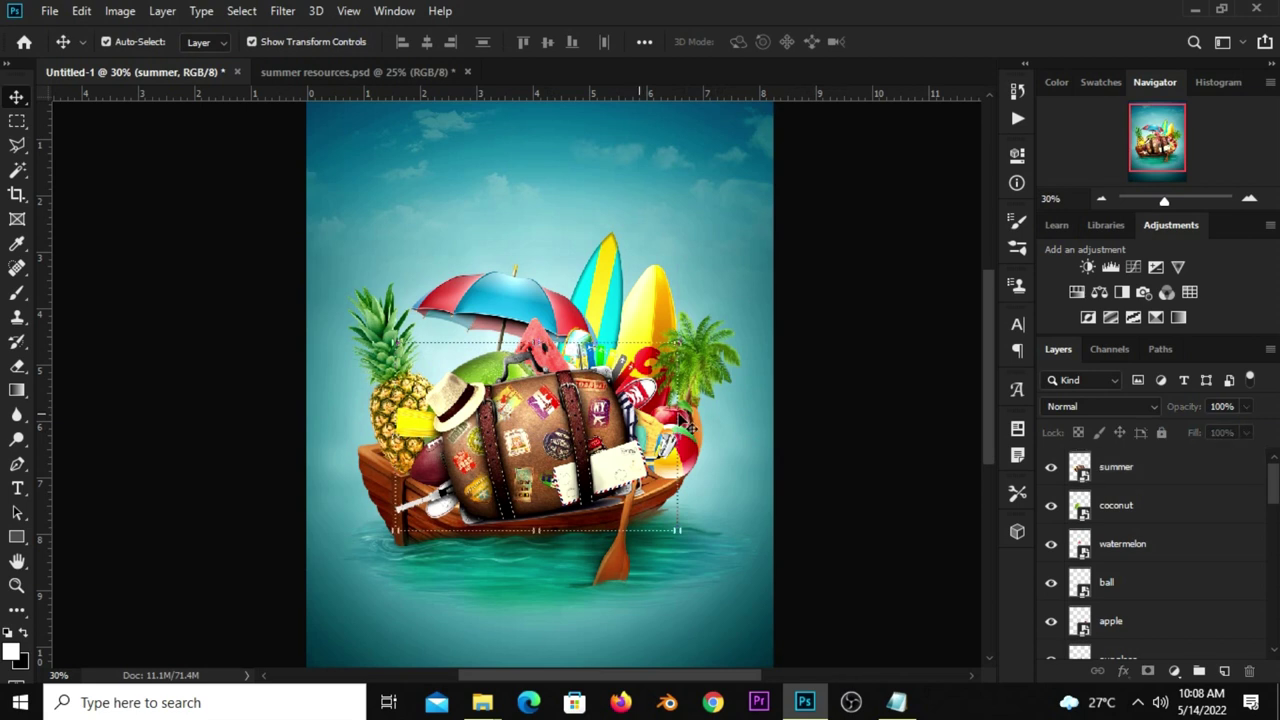
# - Raise the coconut behind the suitcase and tilt it about 13°
pyautogui.moveTo(490, 388); pyautogui.dragTo(480, 368)
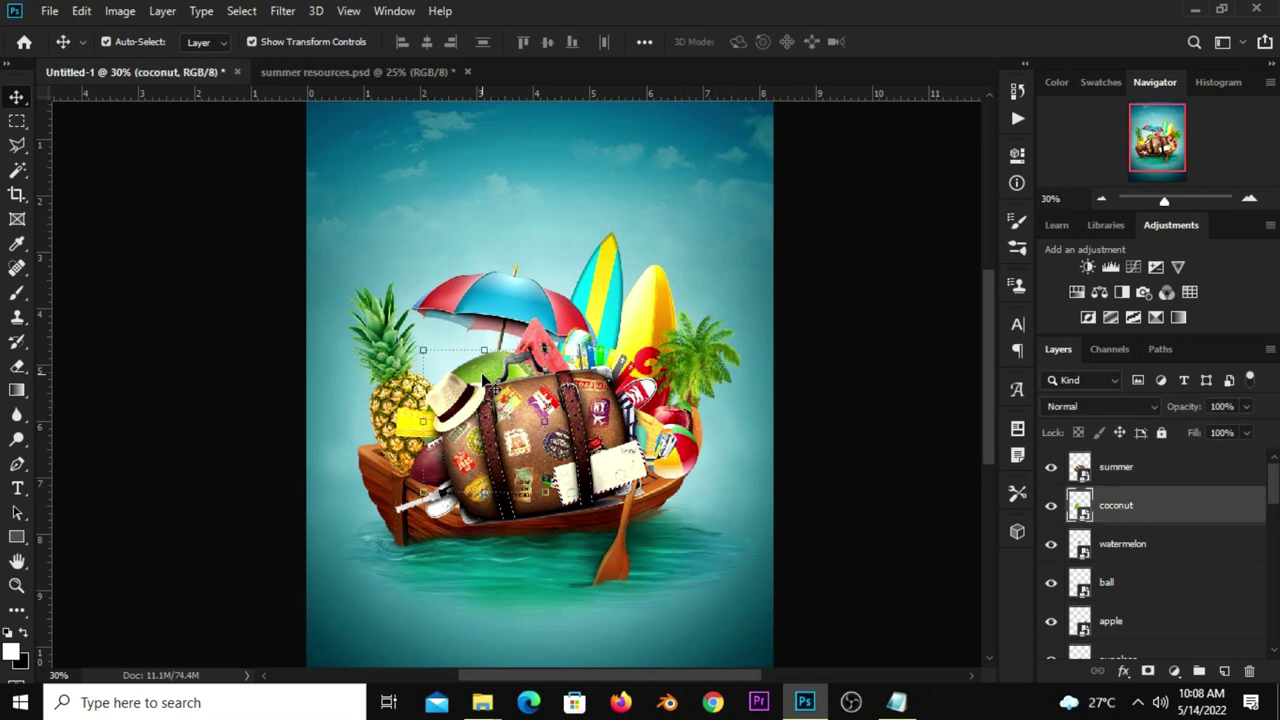
pyautogui.hotkey('ctrl', 't')
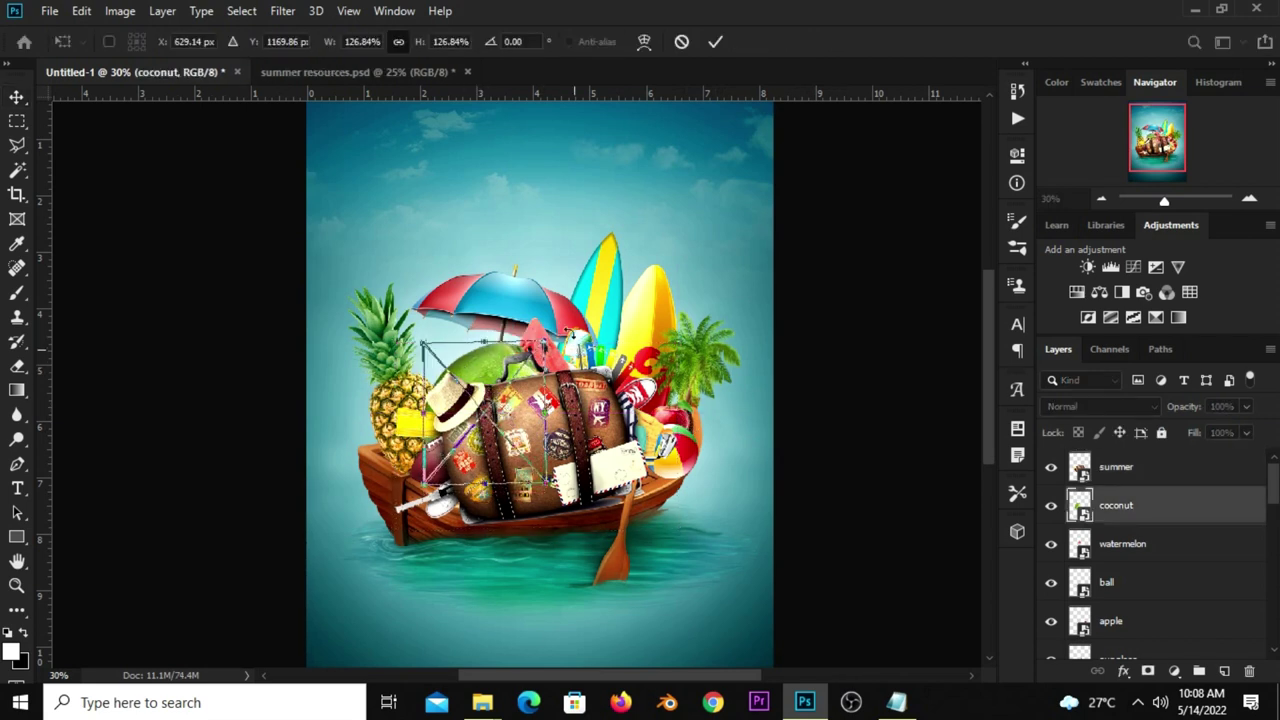
pyautogui.moveTo(503, 352); pyautogui.dragTo(497, 345)
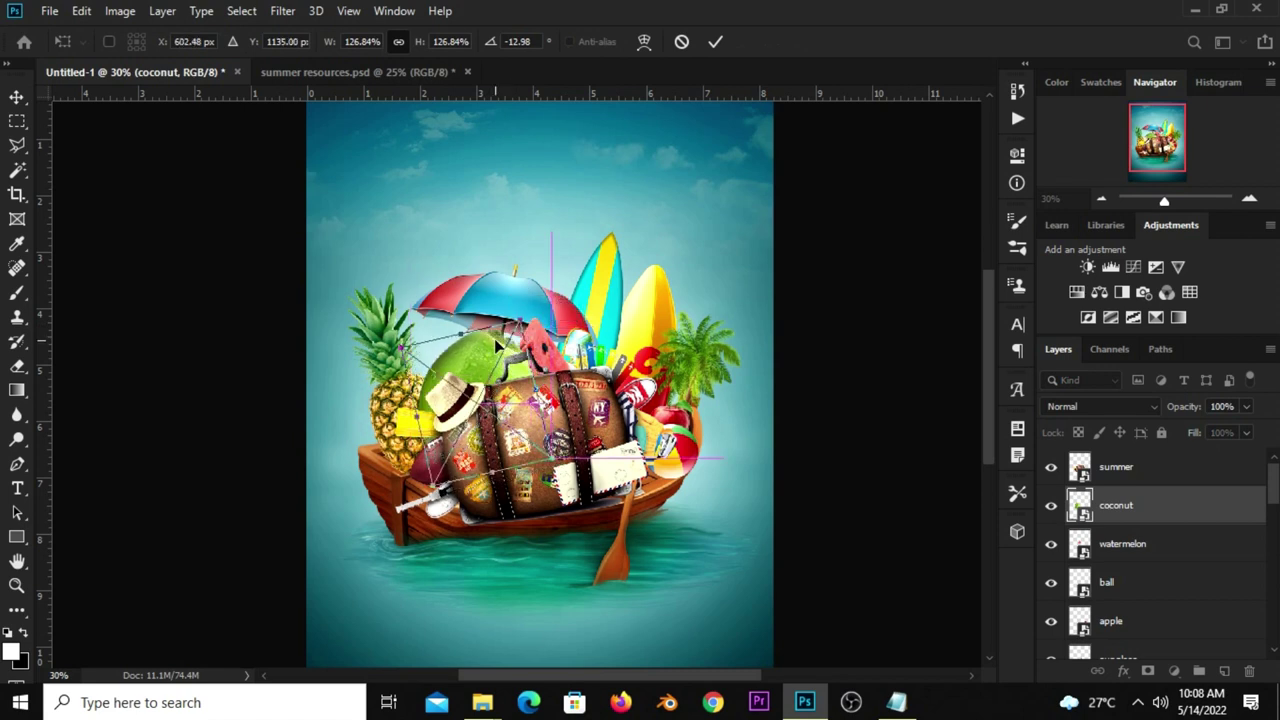
pyautogui.press('Return')
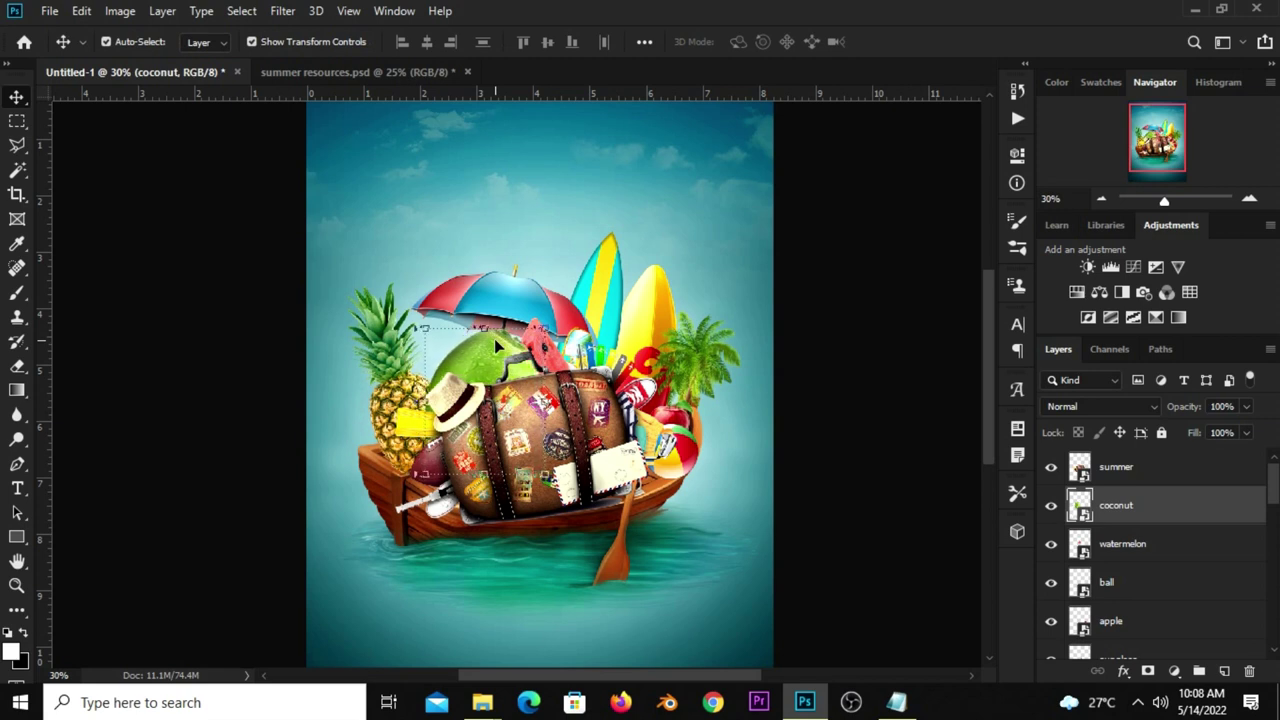
# - Nudge the watermelon slice up and right, then deselect all layers
pyautogui.click(538, 352)
pyautogui.moveTo(540, 352); pyautogui.dragTo(592, 343)
pyautogui.click(784, 370)
pyautogui.click(585, 350)
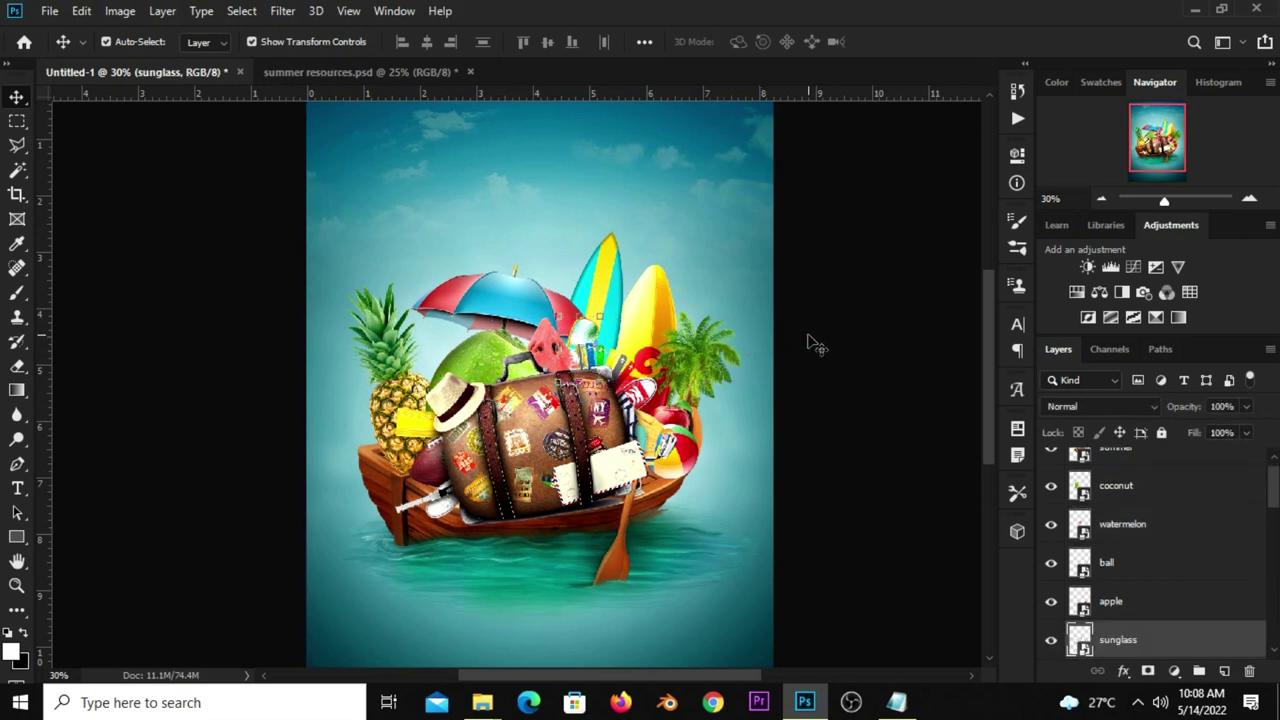
pyautogui.click(808, 339)
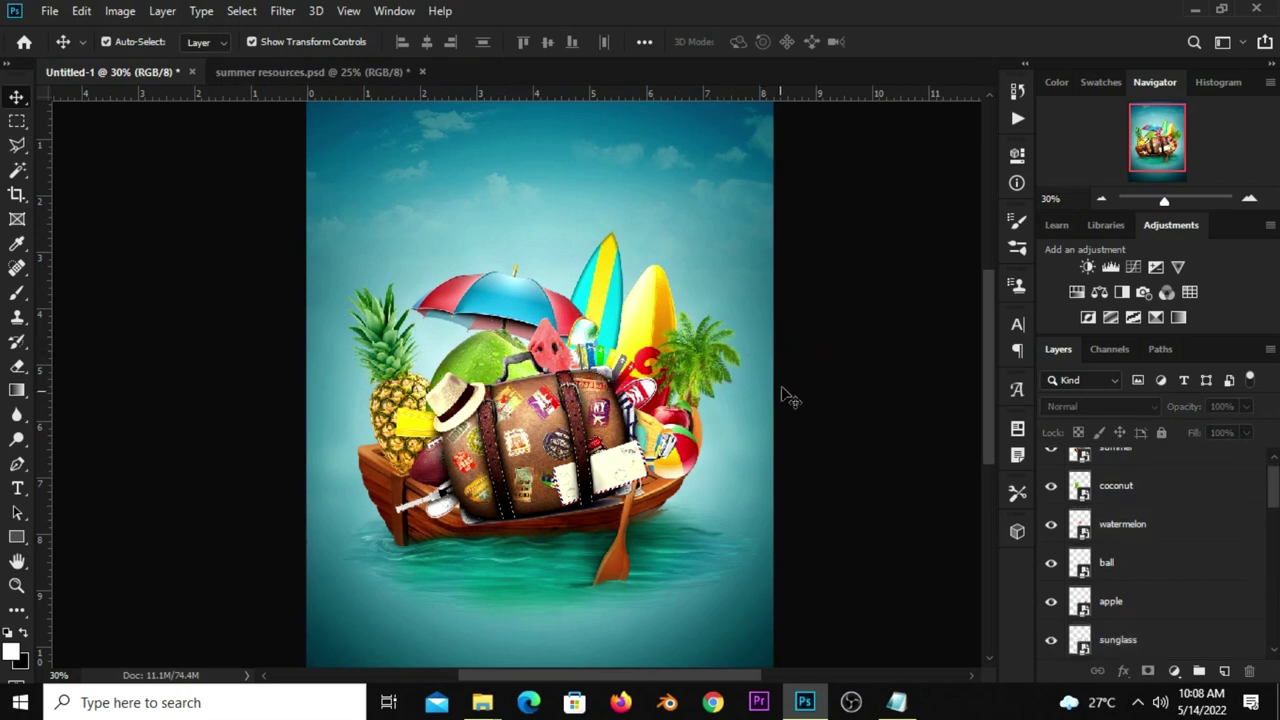
# - Lower the suitcase layer's opacity, toggling its visibility to compare
pyautogui.click(506, 478)
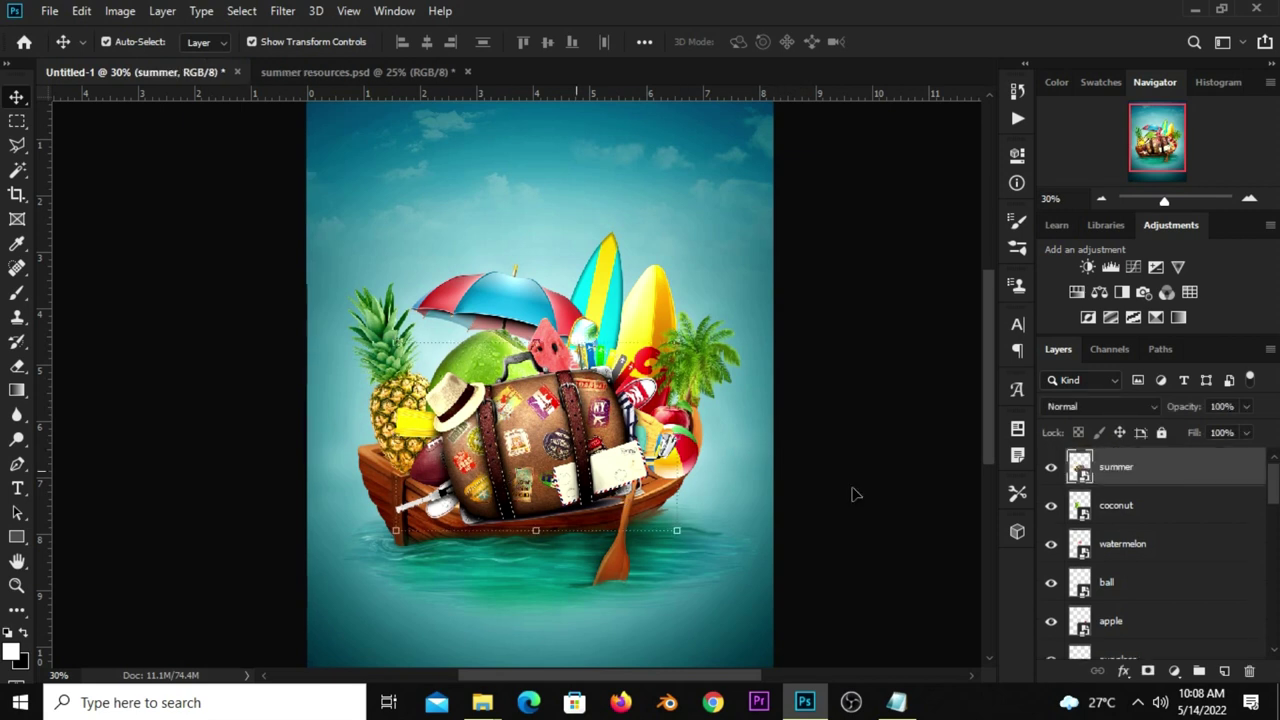
pyautogui.click(1051, 467)
pyautogui.click(1051, 467)
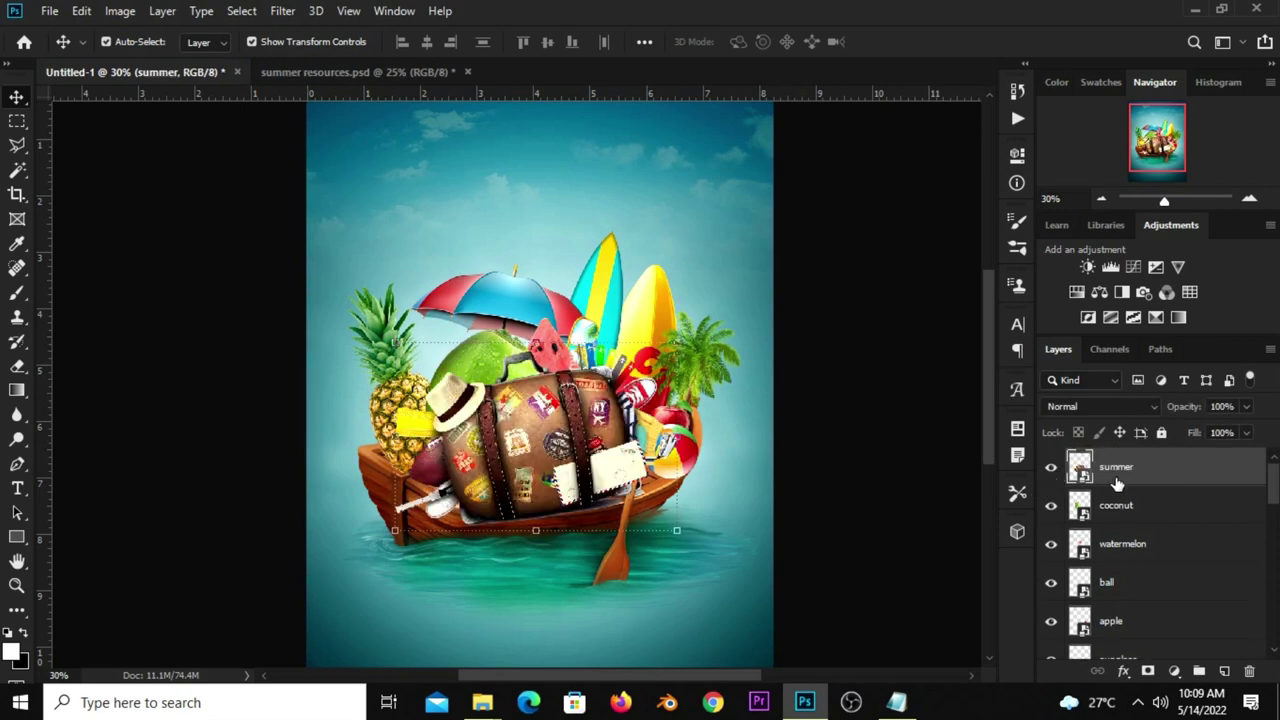
pyautogui.moveTo(1247, 410); pyautogui.dragTo(1181, 439)
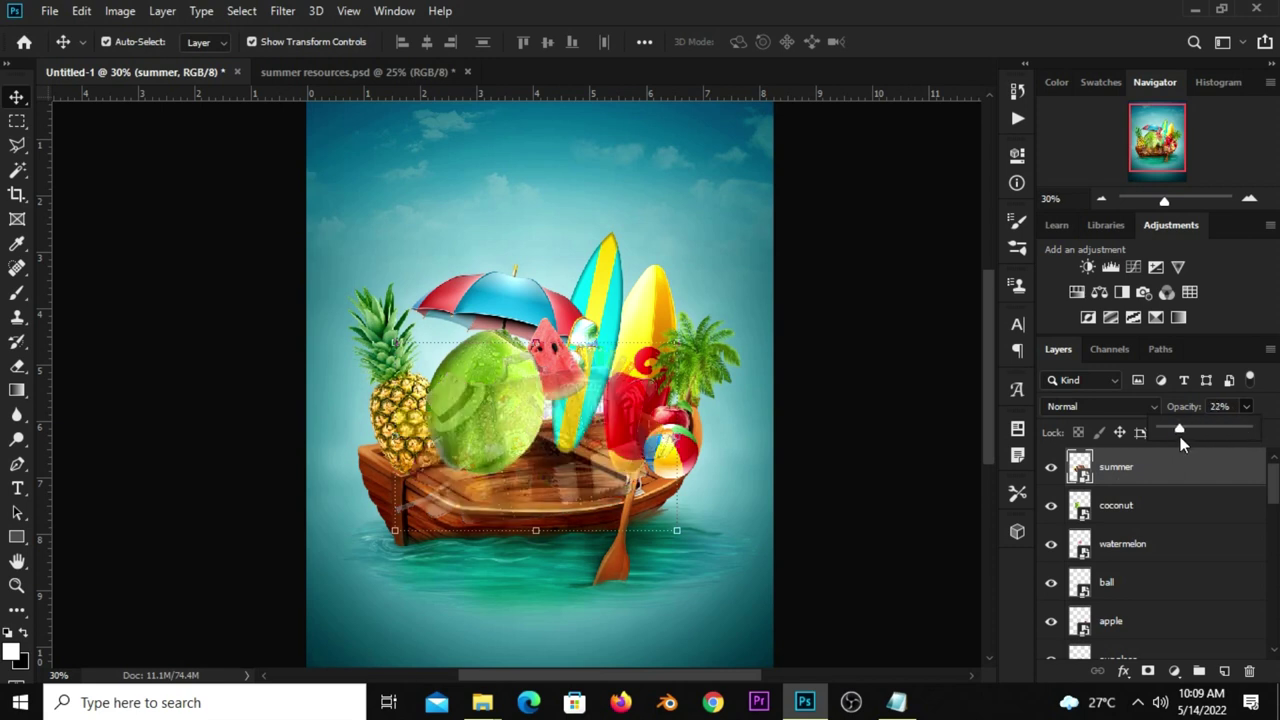
pyautogui.click(1124, 466)
pyautogui.click(1050, 468)
pyautogui.click(1050, 468)
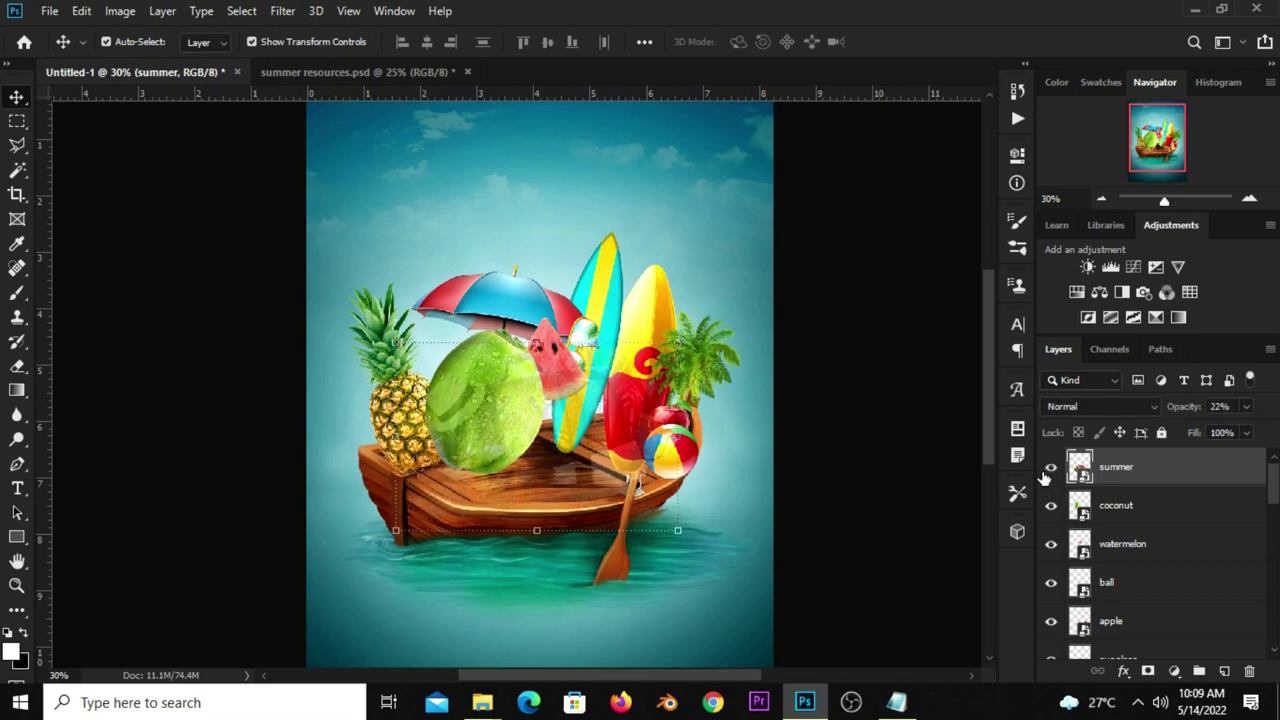
# - Add a layer mask to the suitcase layer and set its opacity to 45%
pyautogui.click(1148, 671)
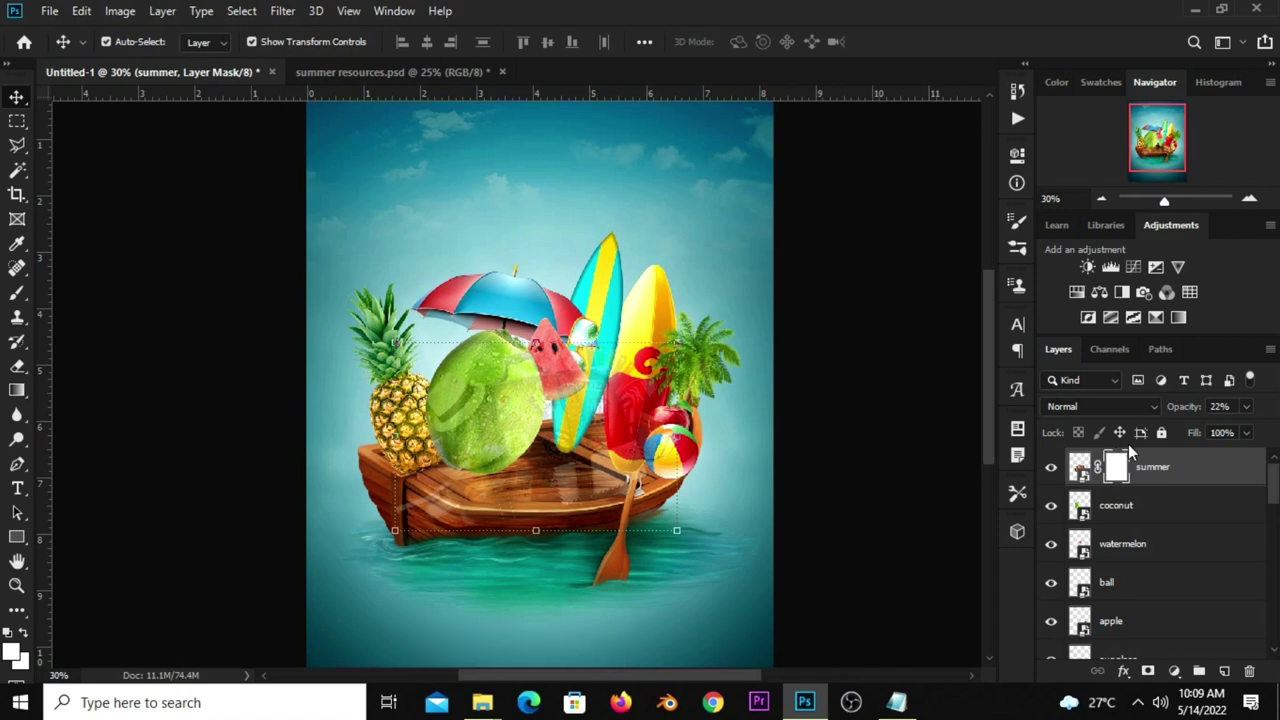
pyautogui.click(1245, 410)
pyautogui.moveTo(1186, 430)
pyautogui.mouseDown()
pyautogui.moveTo(1200, 436)
pyautogui.moveTo(1163, 437)
pyautogui.moveTo(1209, 444)
pyautogui.mouseUp()
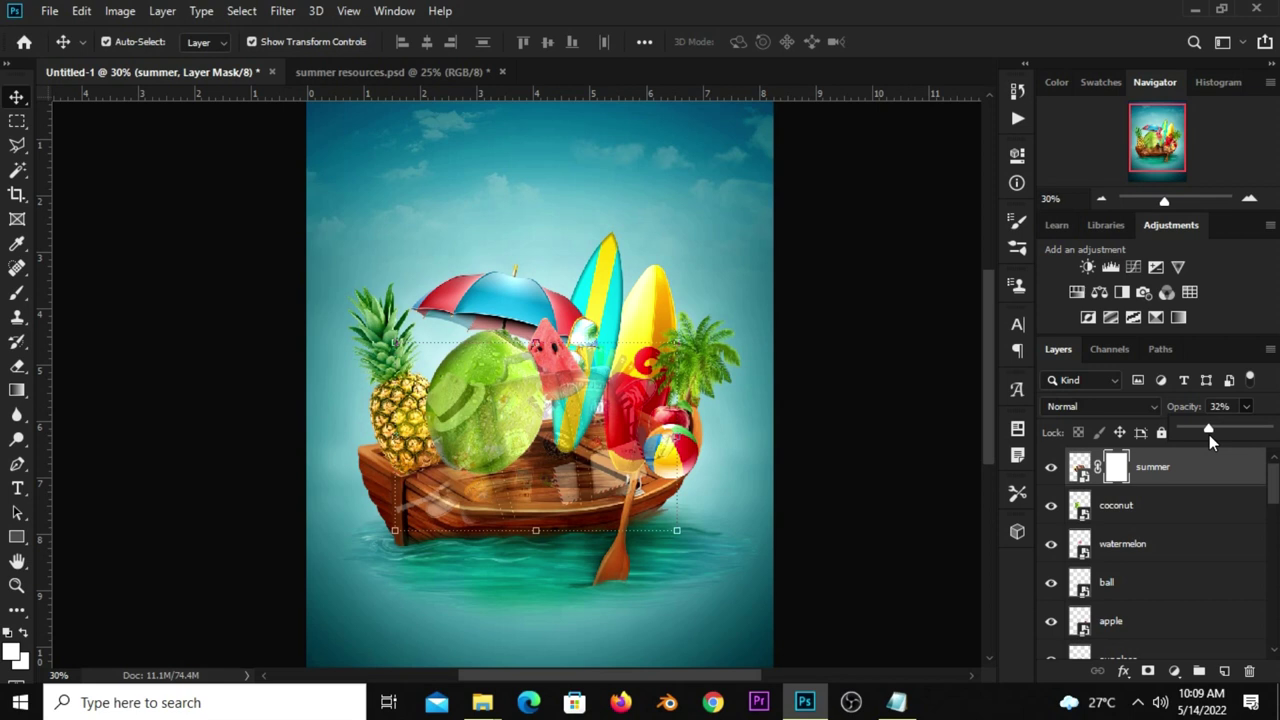
pyautogui.moveTo(1209, 434); pyautogui.dragTo(1220, 428)
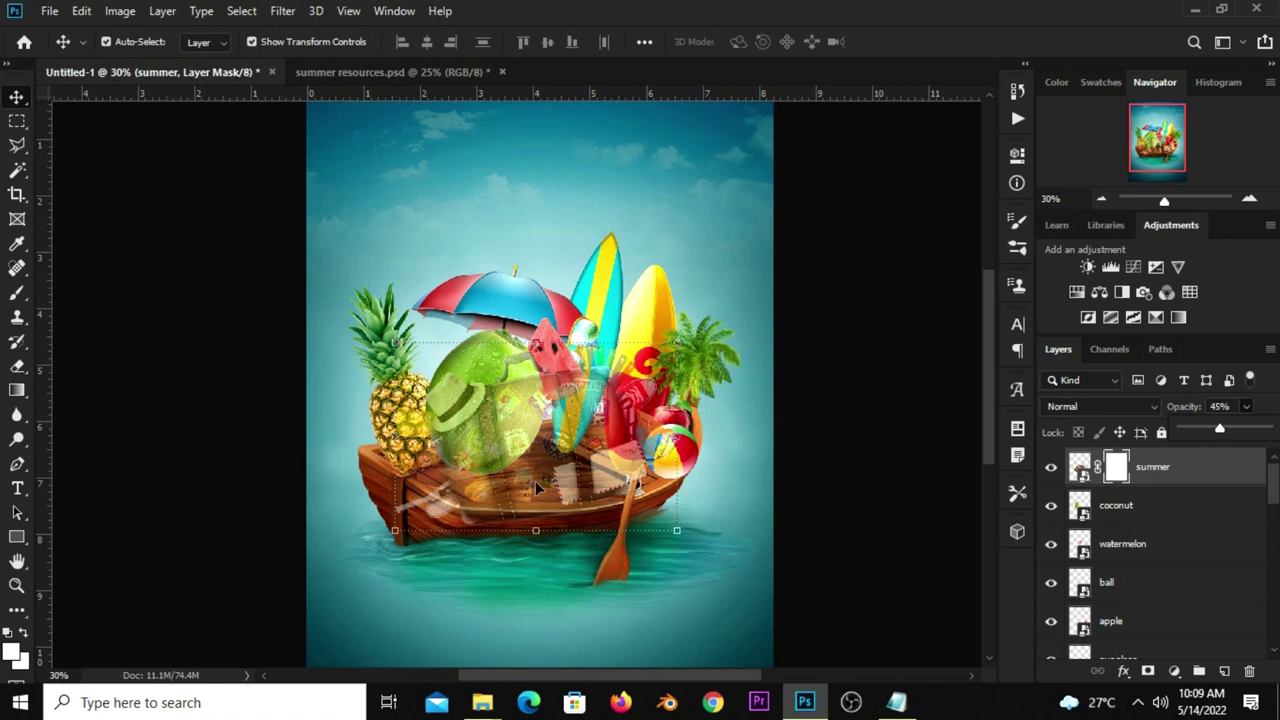
# - Switch to the Pen Tool and zoom in on the boat
pyautogui.click(37, 483)
pyautogui.click(18, 467)
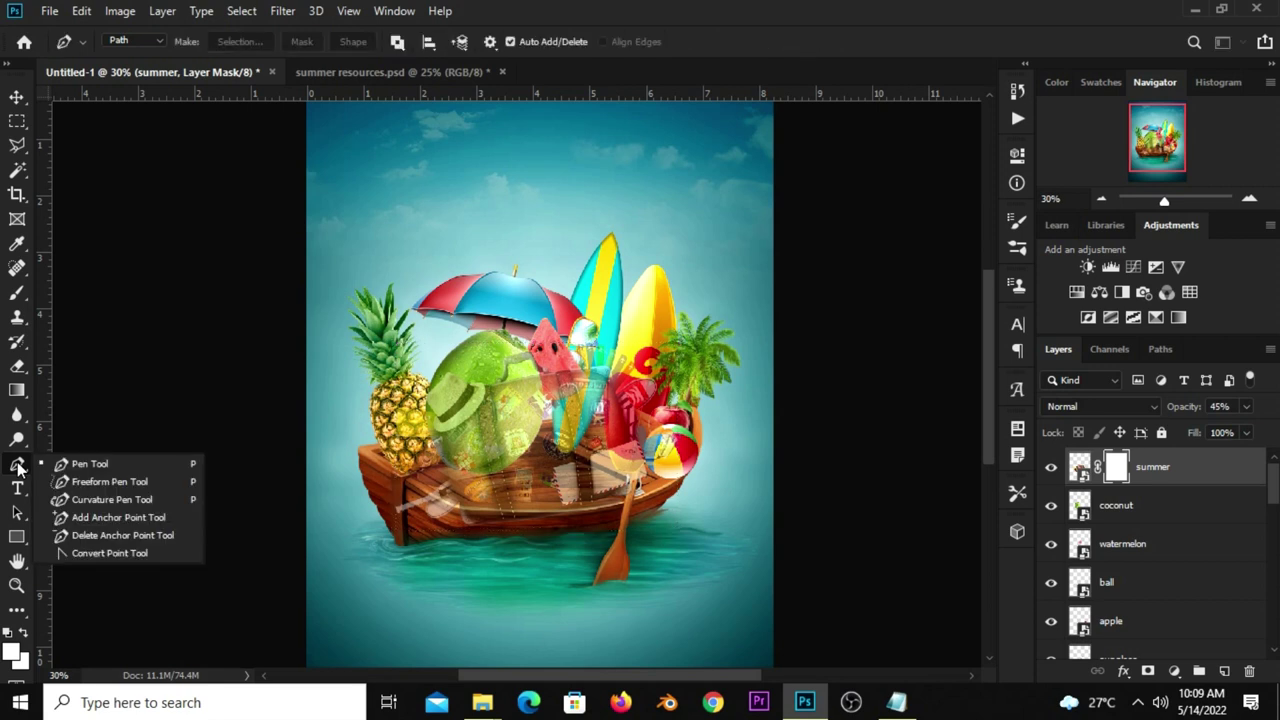
pyautogui.click(82, 461)
pyautogui.scroll(5, 498, 500)
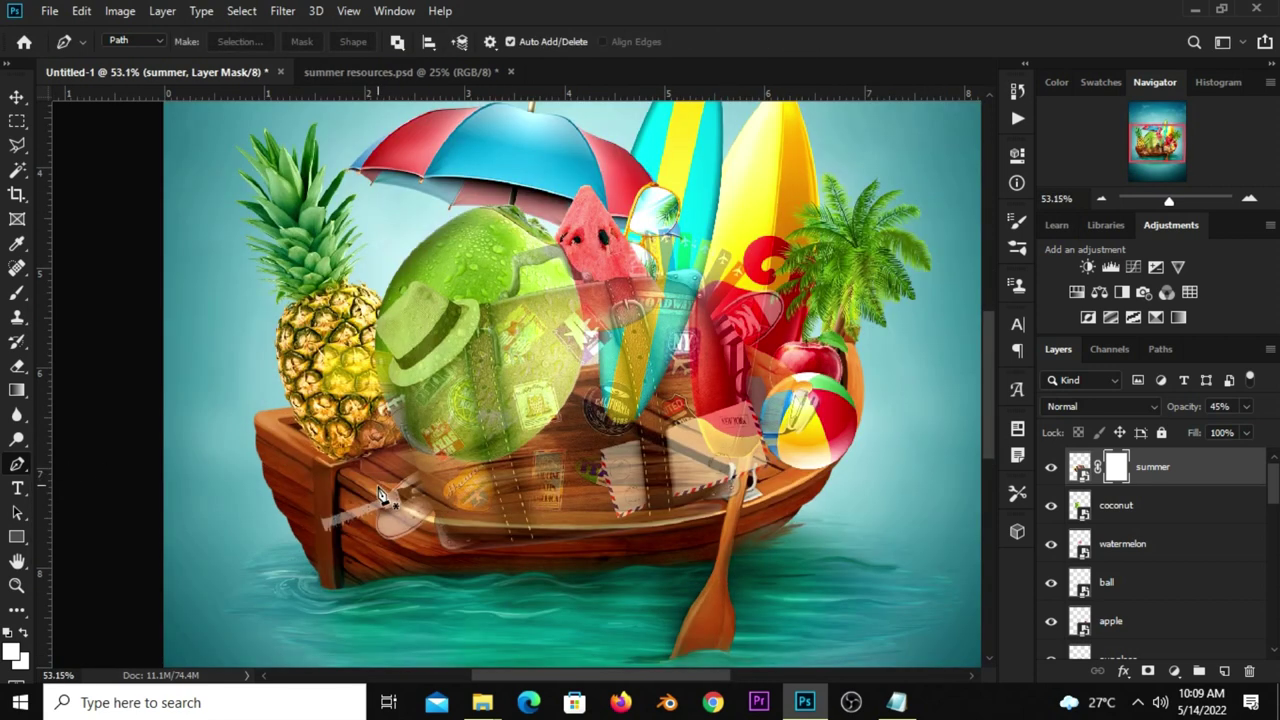
# - Place four anchor points along the boat's upper rim toward its right edge
pyautogui.click(380, 485)
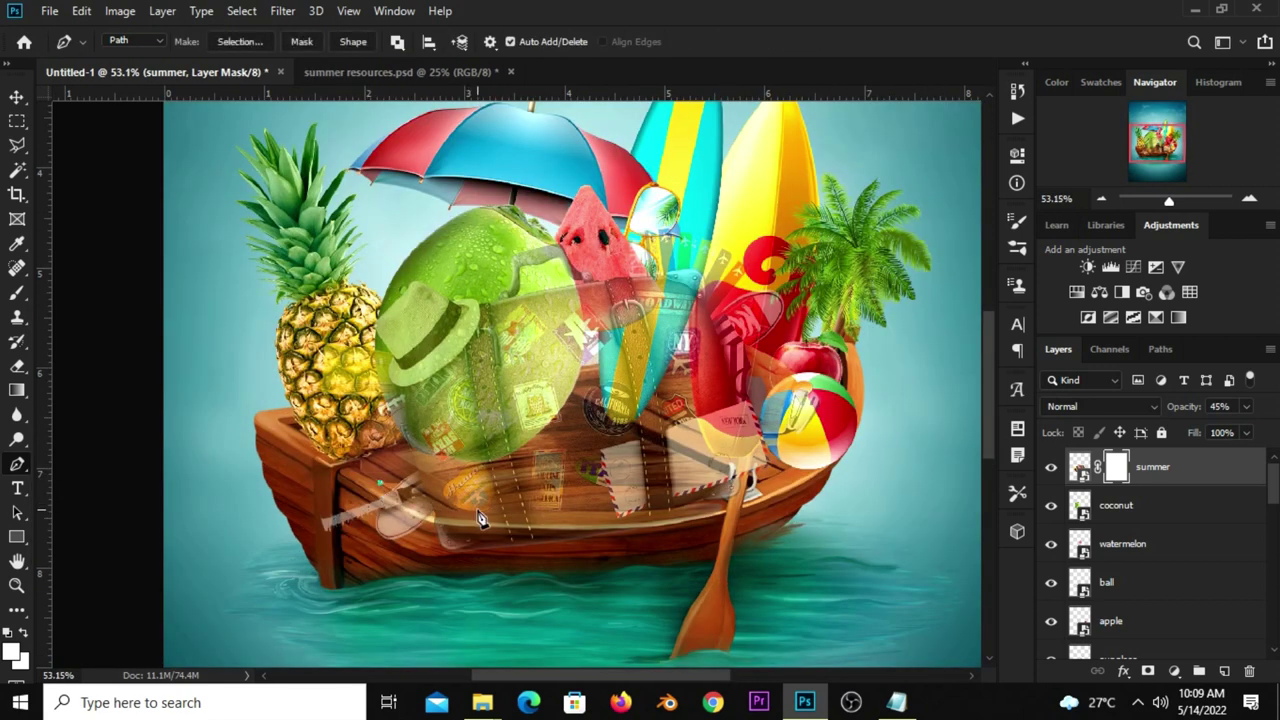
pyautogui.click(478, 513)
pyautogui.click(622, 512)
pyautogui.click(722, 500)
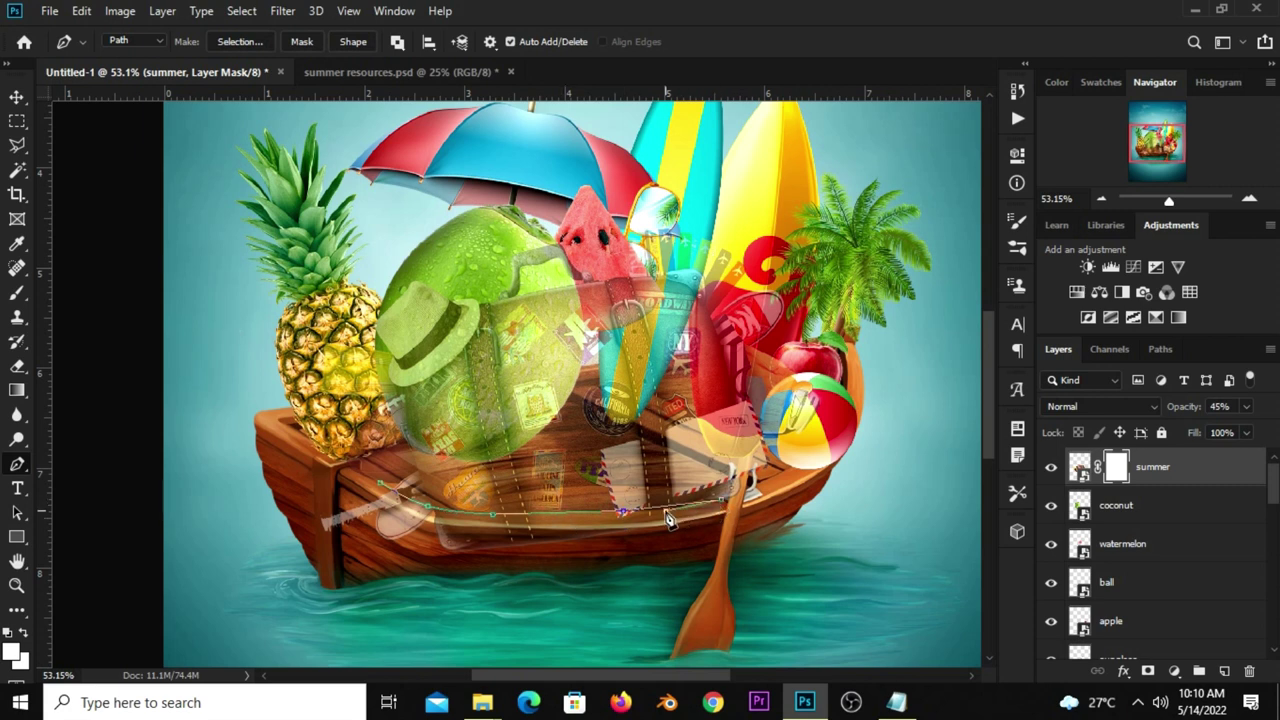
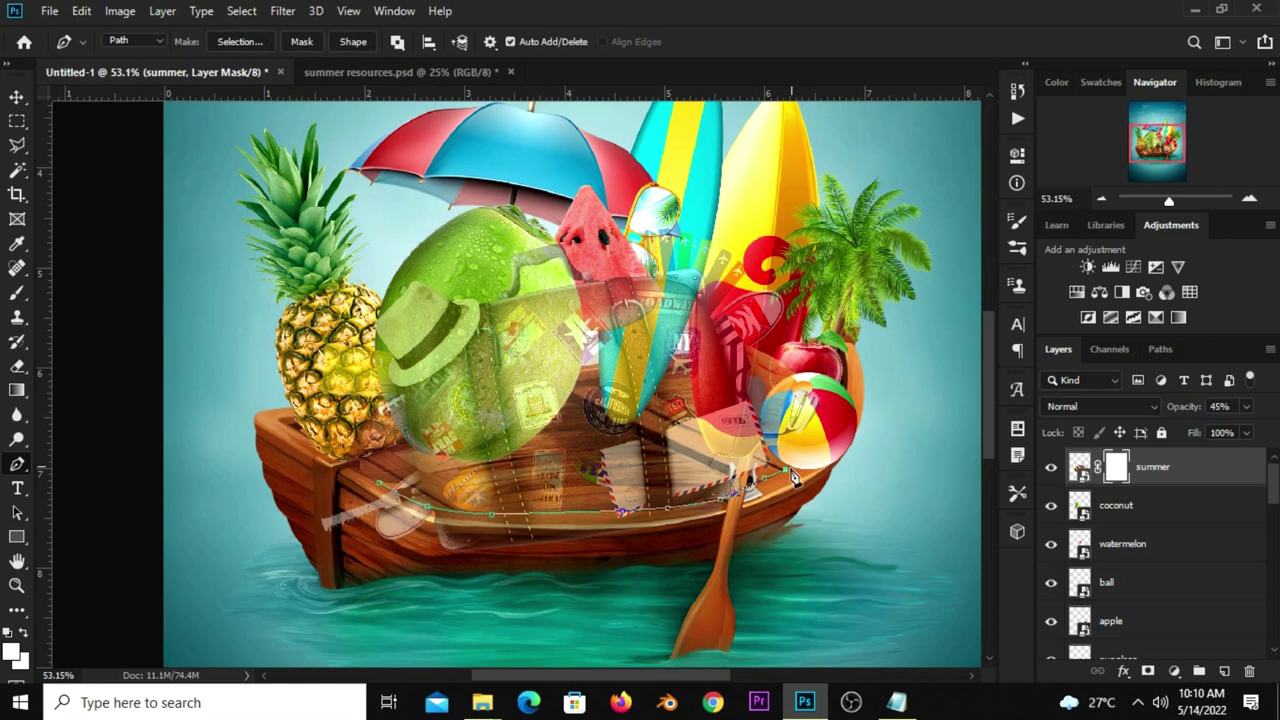
# - Complete the Pen path from the ball's rim around the boat's lower hull and the water below
pyautogui.scroll(2, 785, 482)
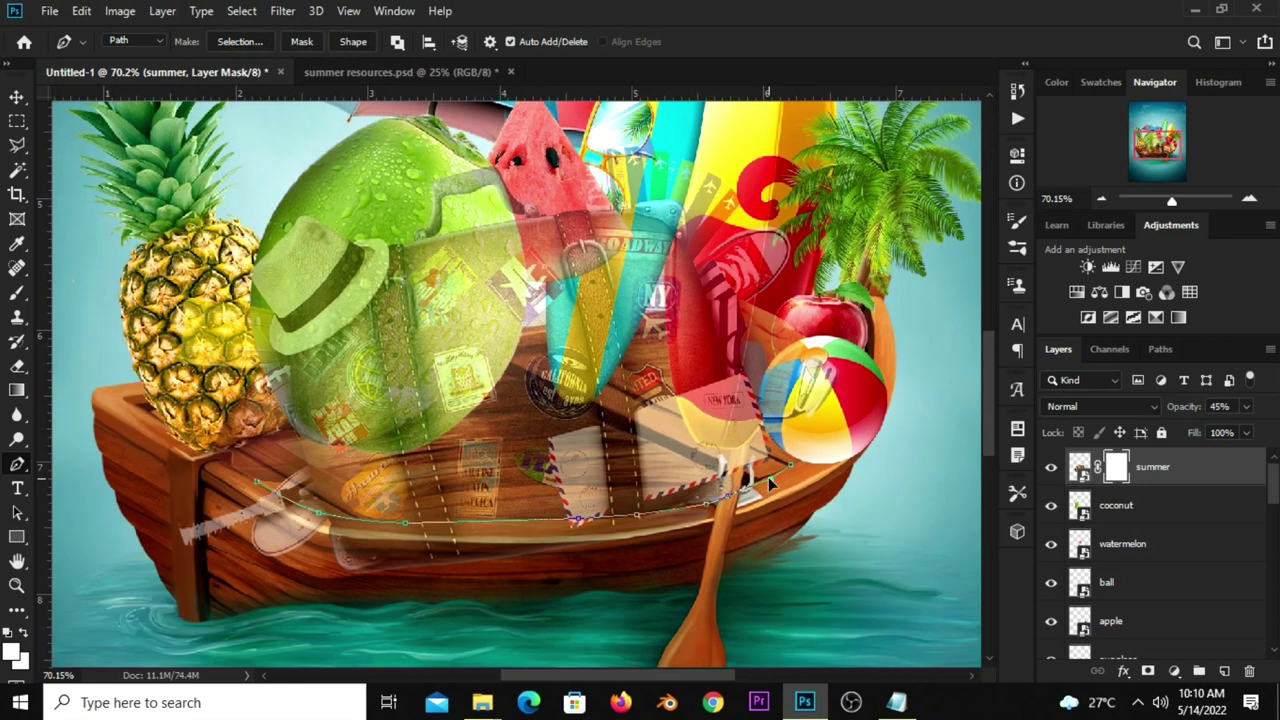
pyautogui.click(846, 424)
pyautogui.scroll(-2, 818, 455)
pyautogui.moveTo(904, 447); pyautogui.dragTo(925, 531)
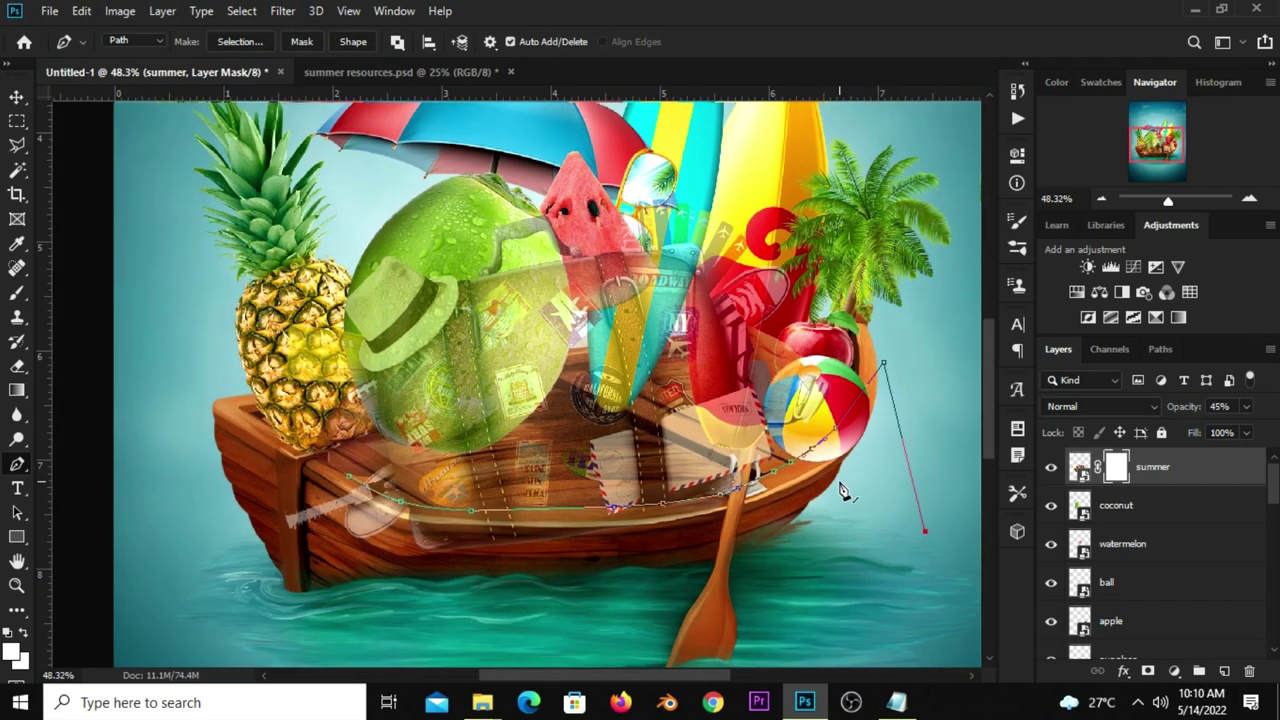
pyautogui.click(863, 628)
pyautogui.click(620, 638)
pyautogui.click(434, 647)
pyautogui.click(319, 598)
pyautogui.click(327, 551)
pyautogui.click(362, 467)
# - Convert the closed path into a selection with 0 feather radius
pyautogui.rightClick(530, 542)
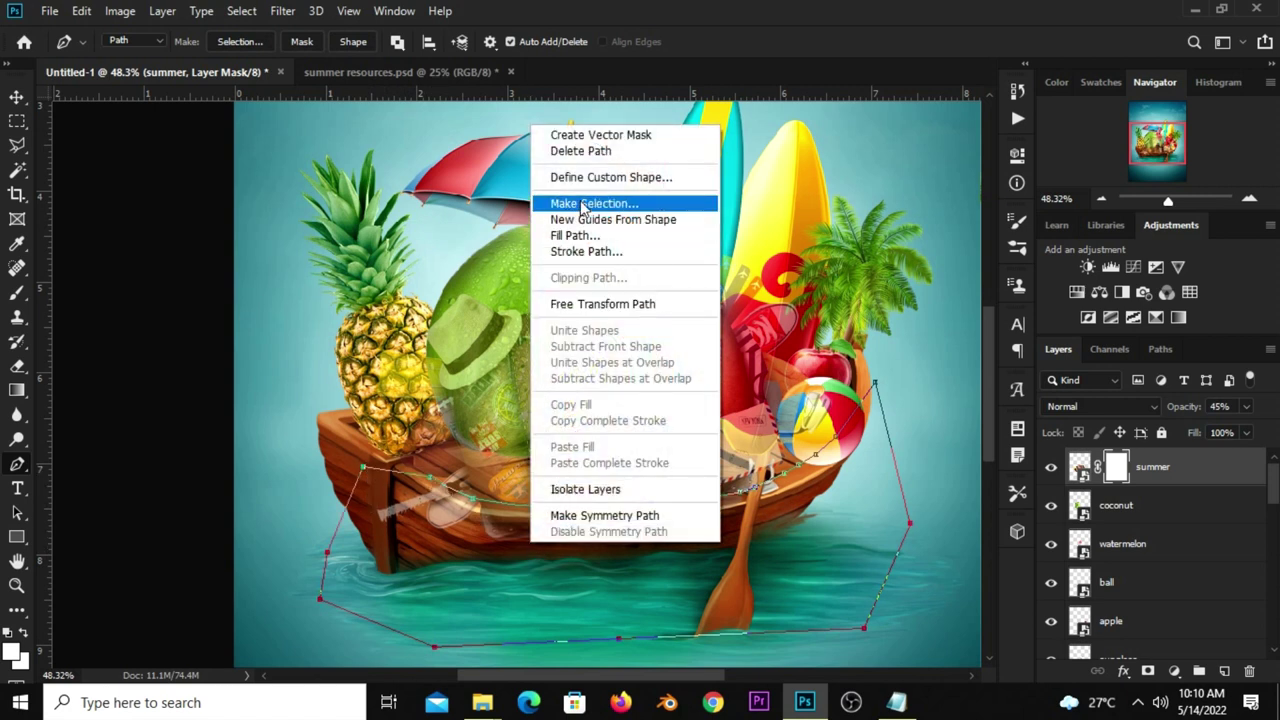
pyautogui.click(595, 206)
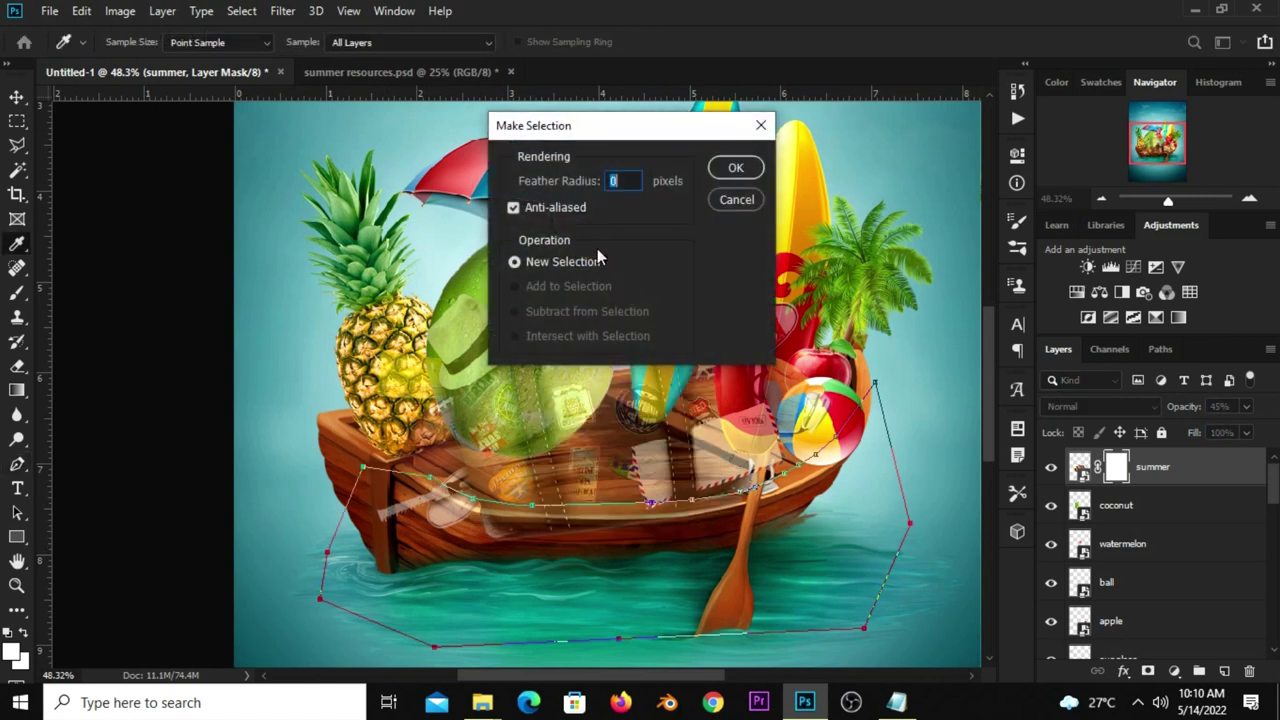
pyautogui.click(741, 172)
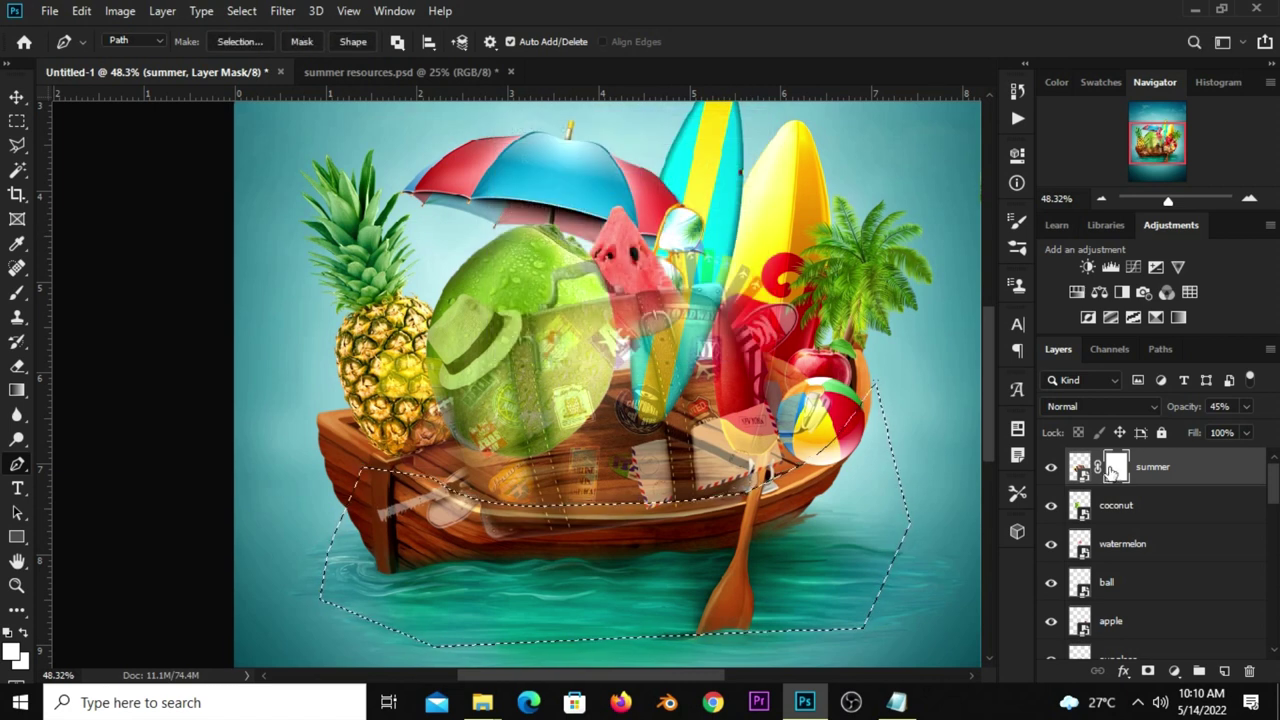
# - Fill the selection on the summer layer mask with black foreground colour, then deselect
pyautogui.click(17, 121)
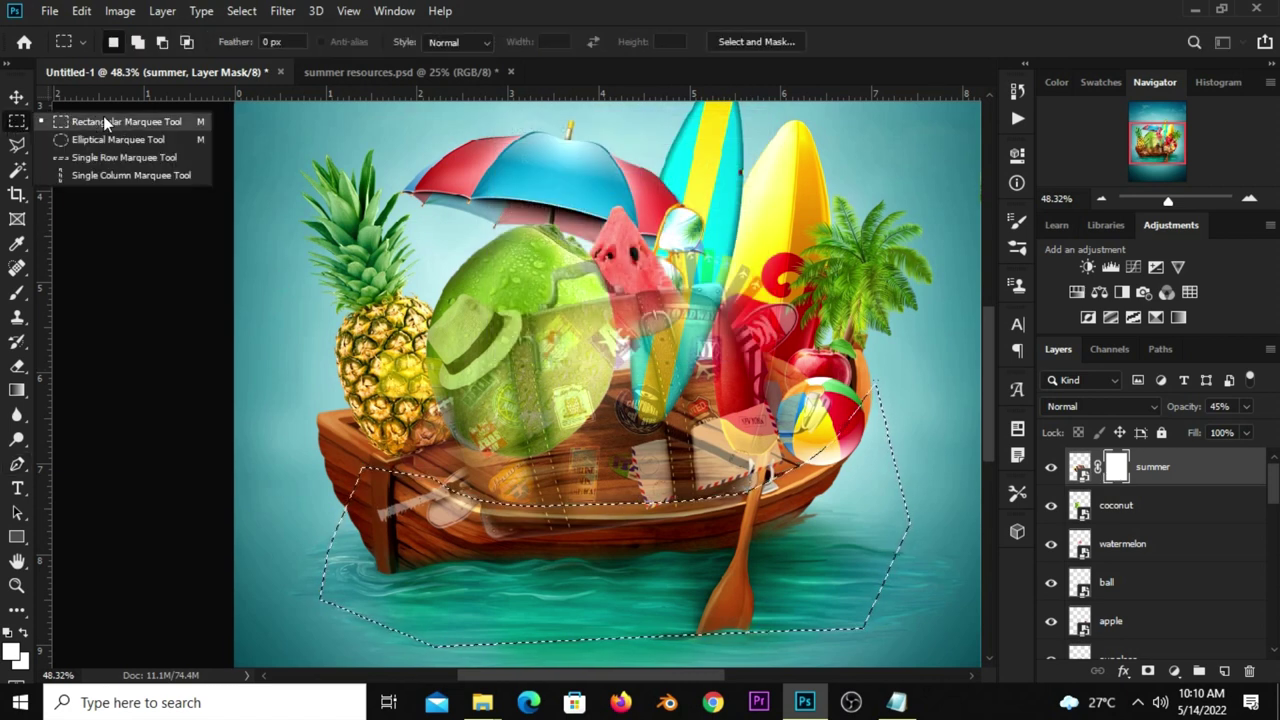
pyautogui.click(103, 121)
pyautogui.click(22, 634)
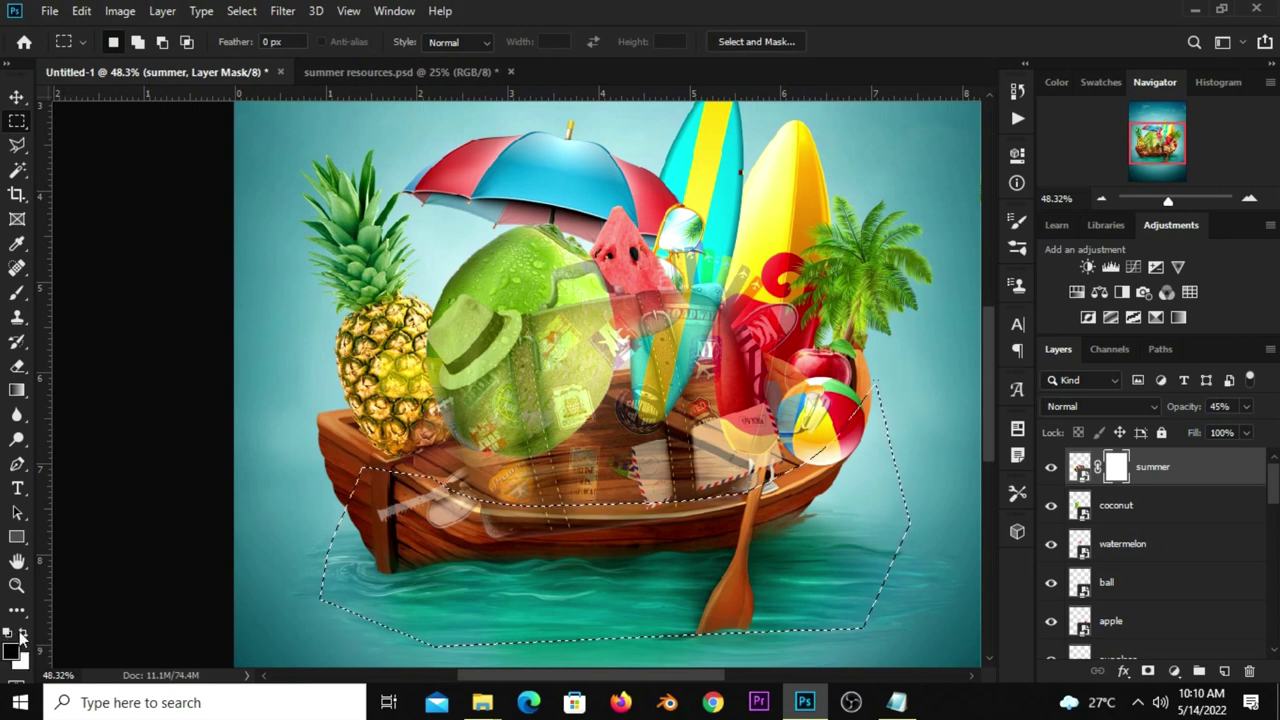
pyautogui.rightClick(505, 550)
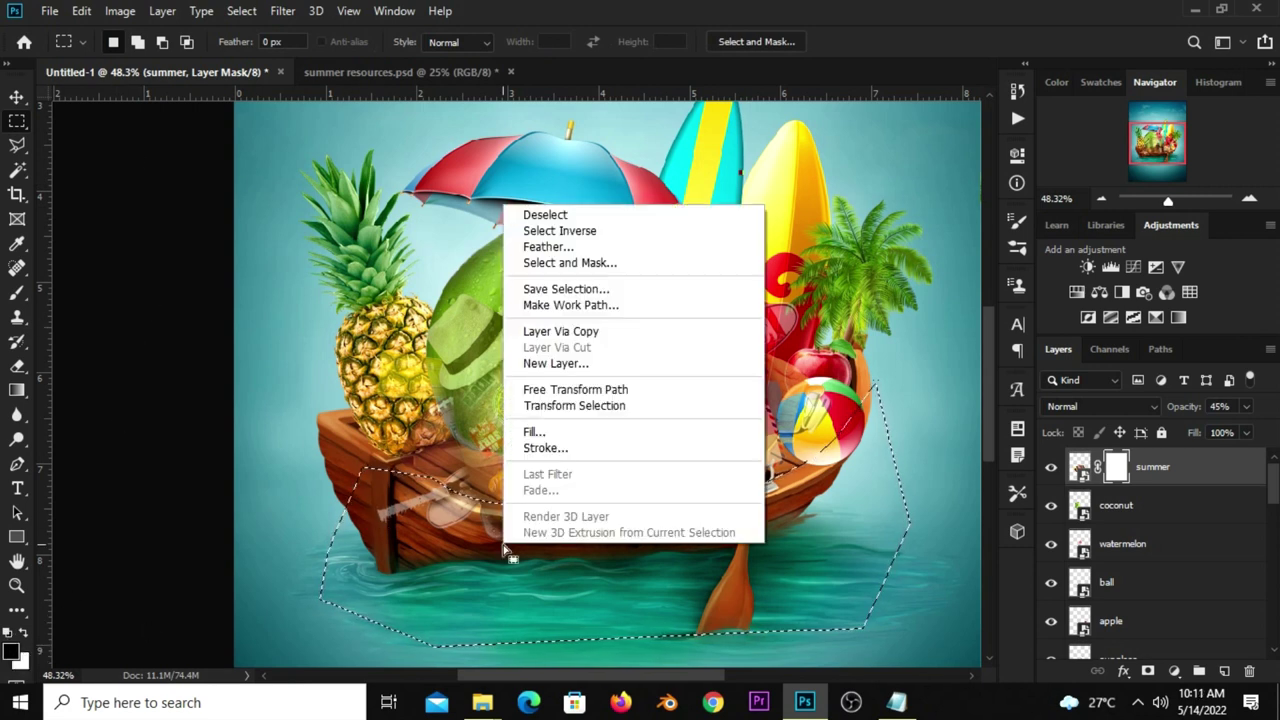
pyautogui.click(533, 432)
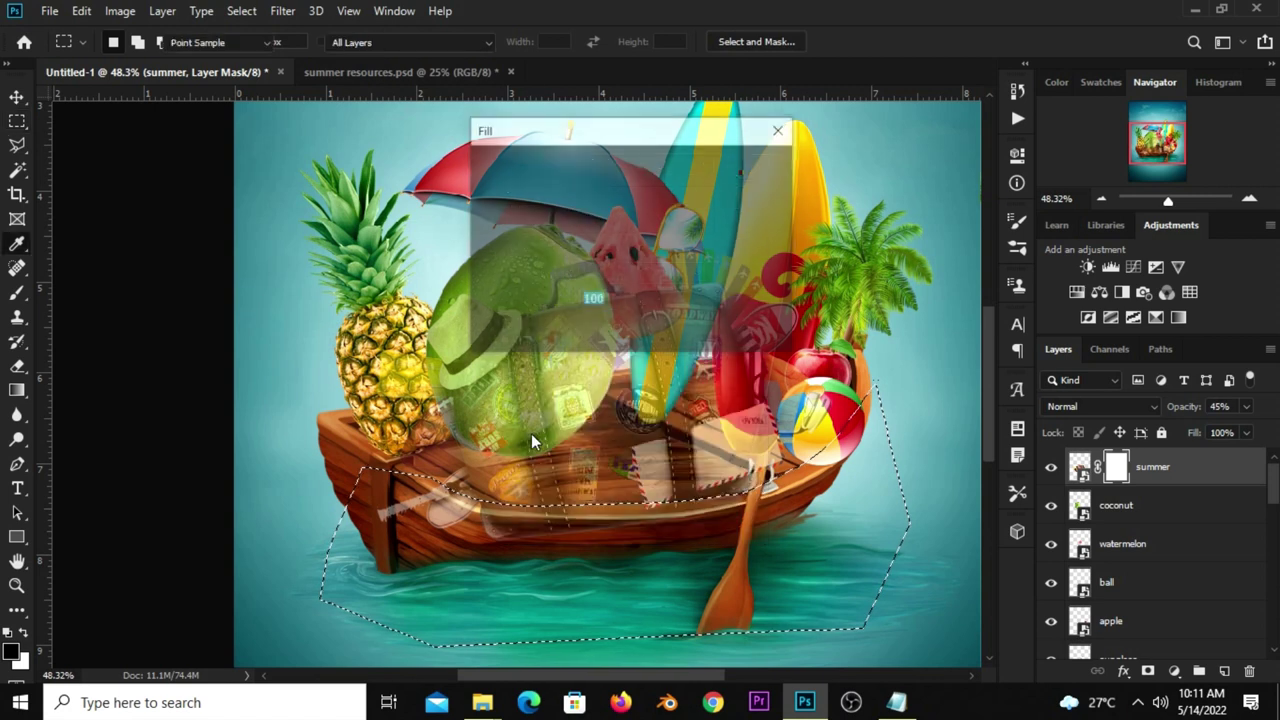
pyautogui.click(637, 163)
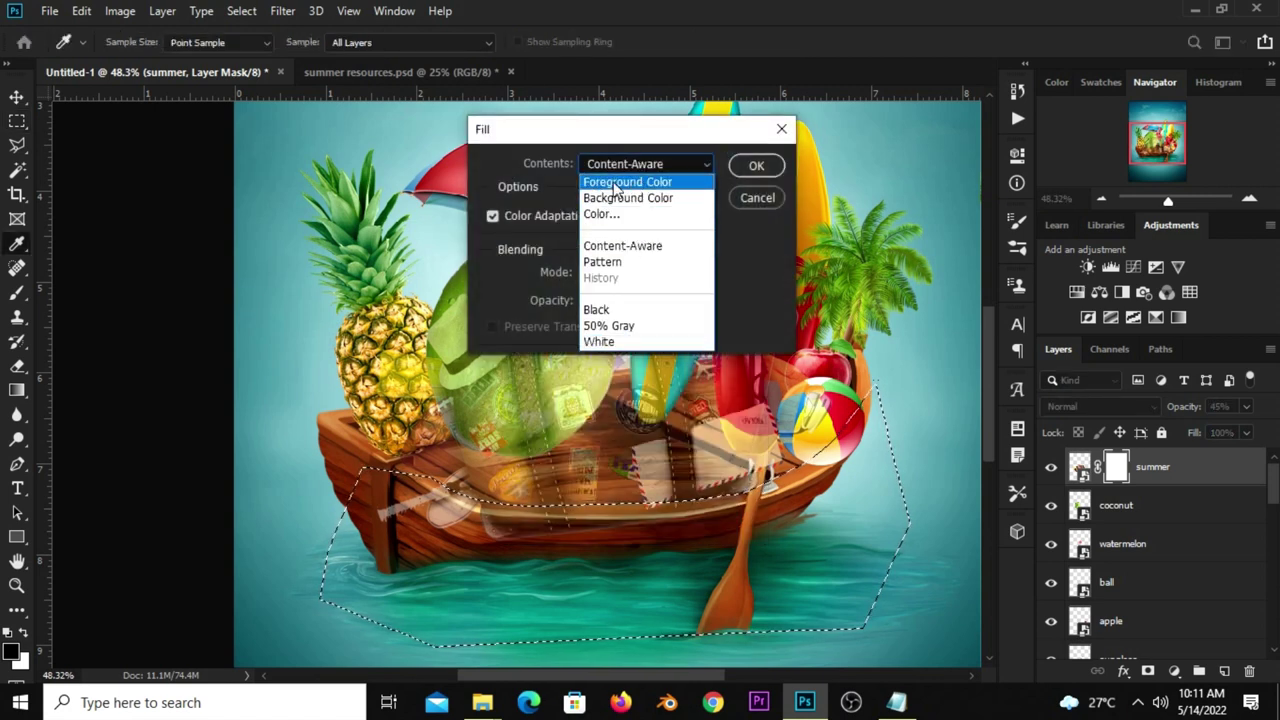
pyautogui.click(615, 183)
pyautogui.click(755, 168)
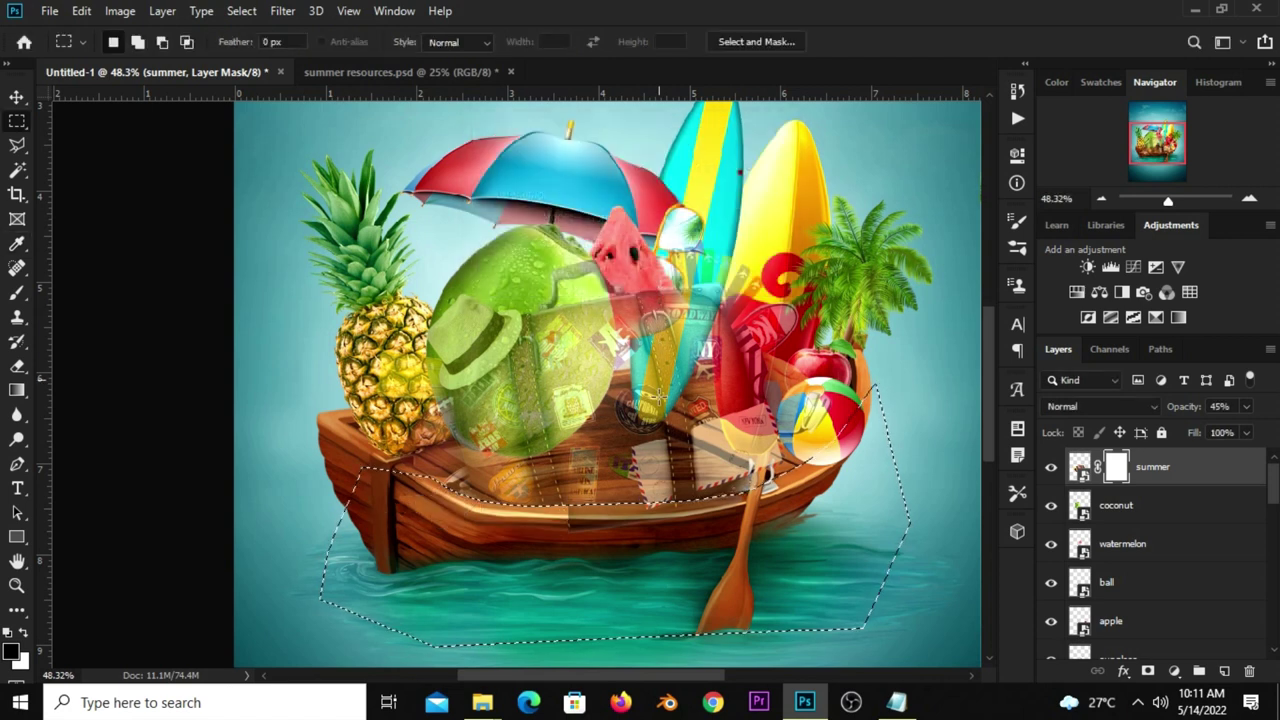
pyautogui.hotkey('ctrl', 'd')
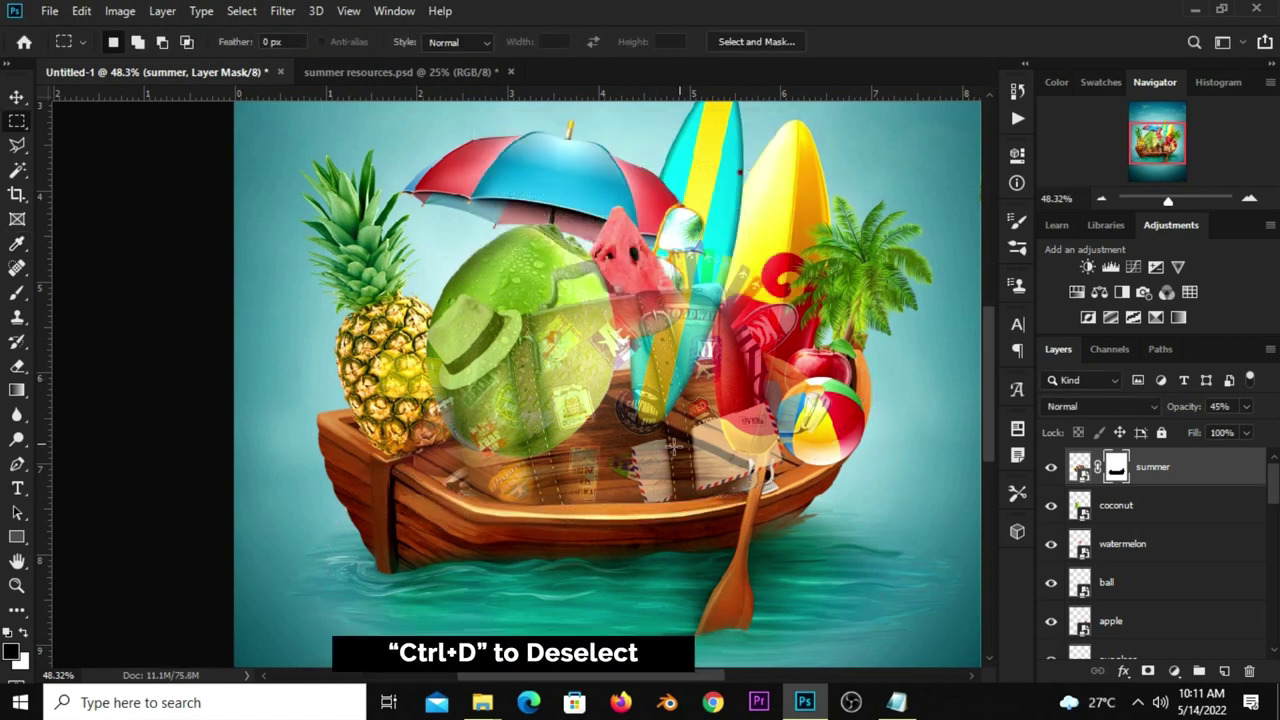
# - Set the summer suitcase layer's opacity to 100%
pyautogui.moveTo(17, 97); pyautogui.dragTo(103, 100)
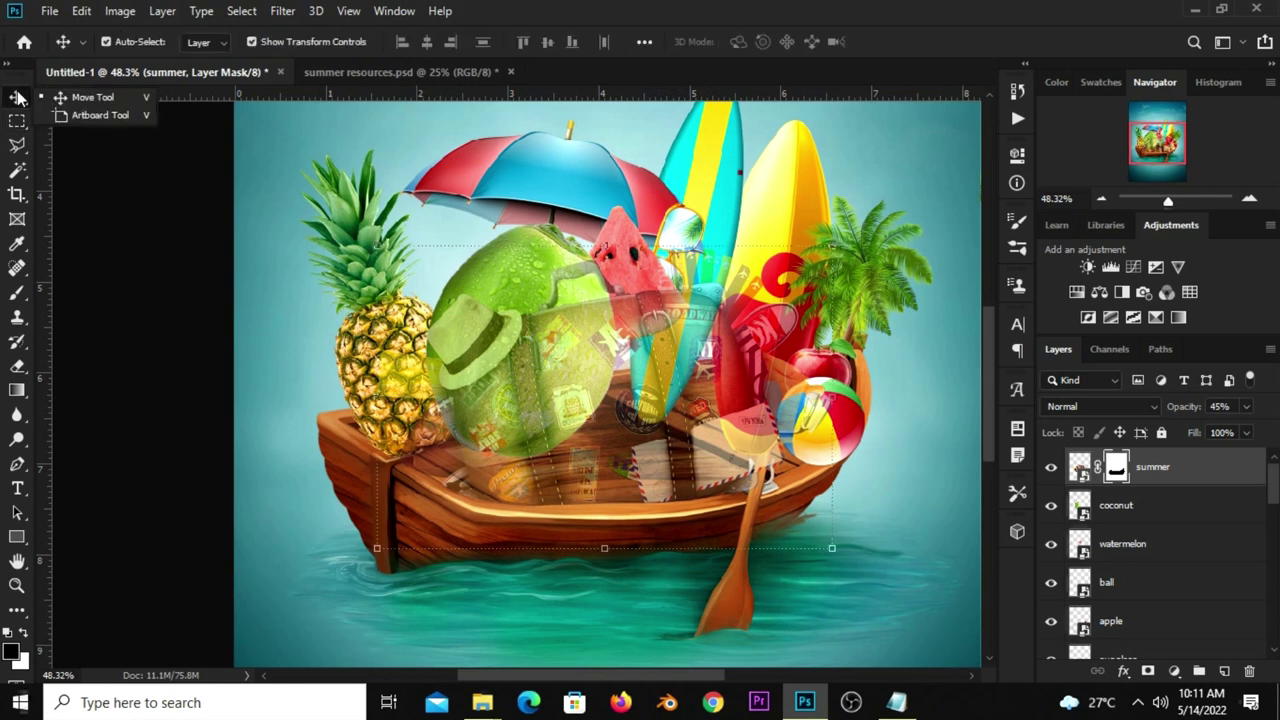
pyautogui.click(1050, 467)
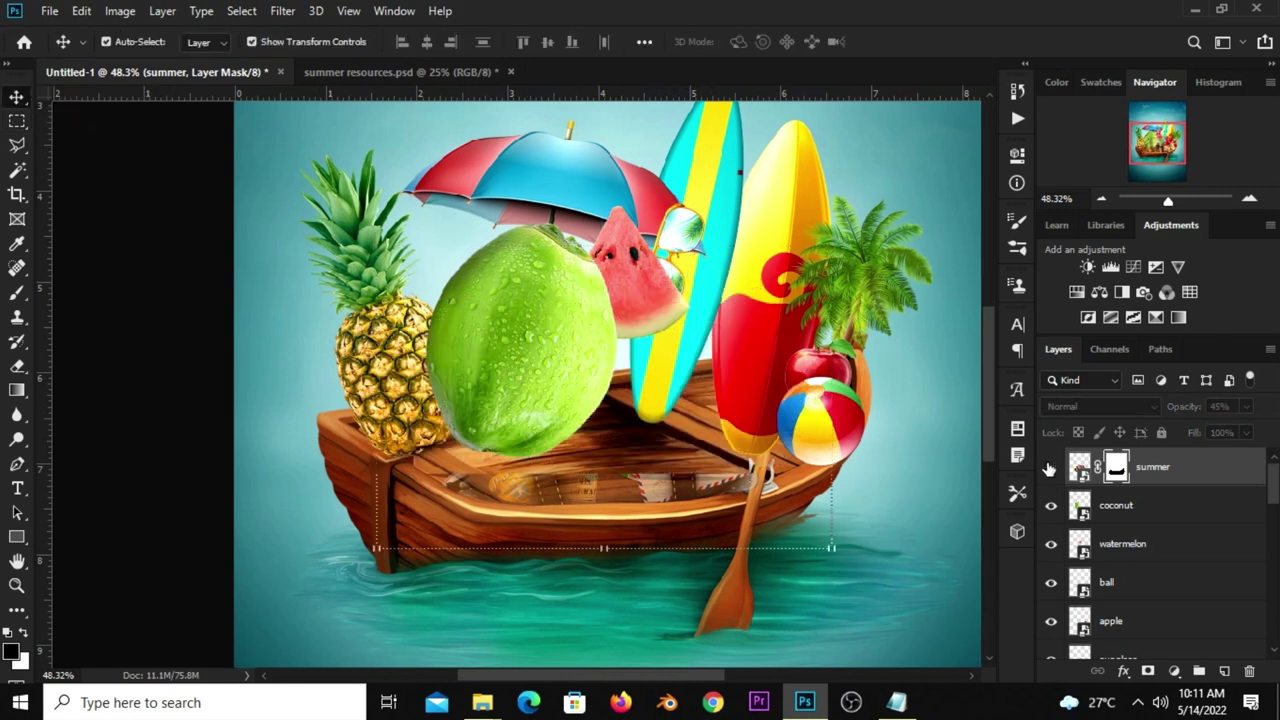
pyautogui.click(1050, 467)
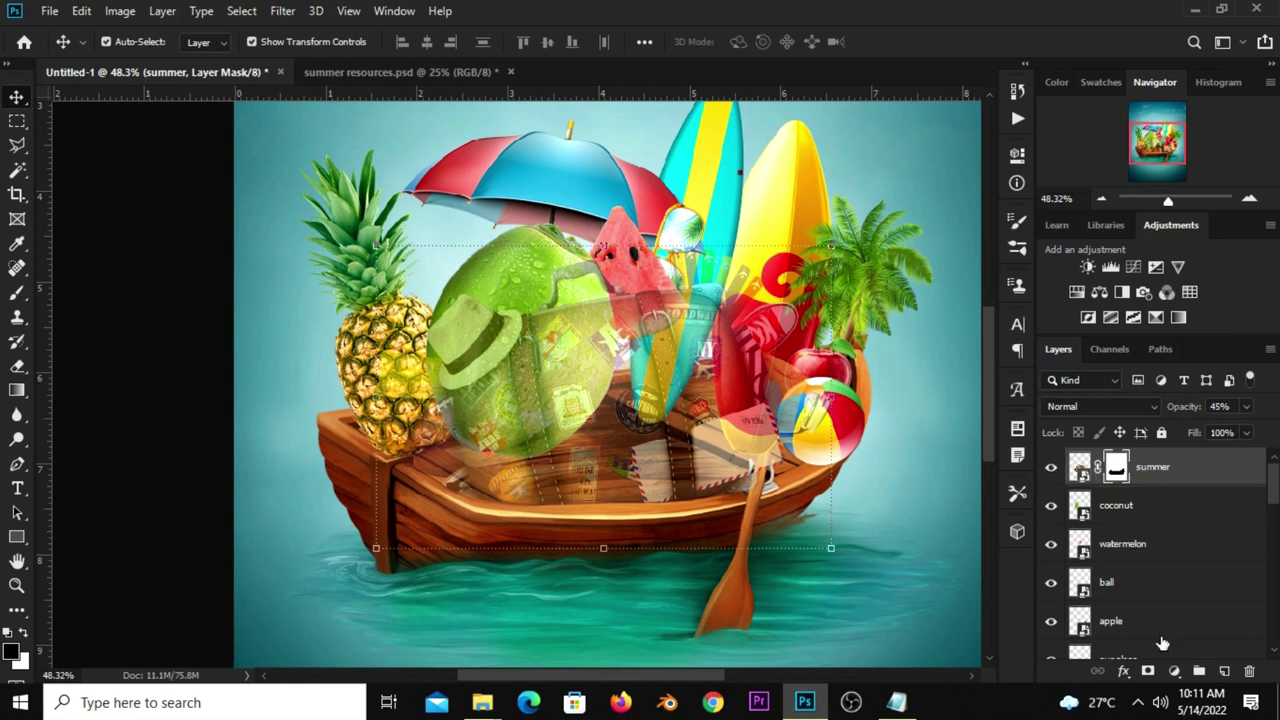
pyautogui.click(1247, 407)
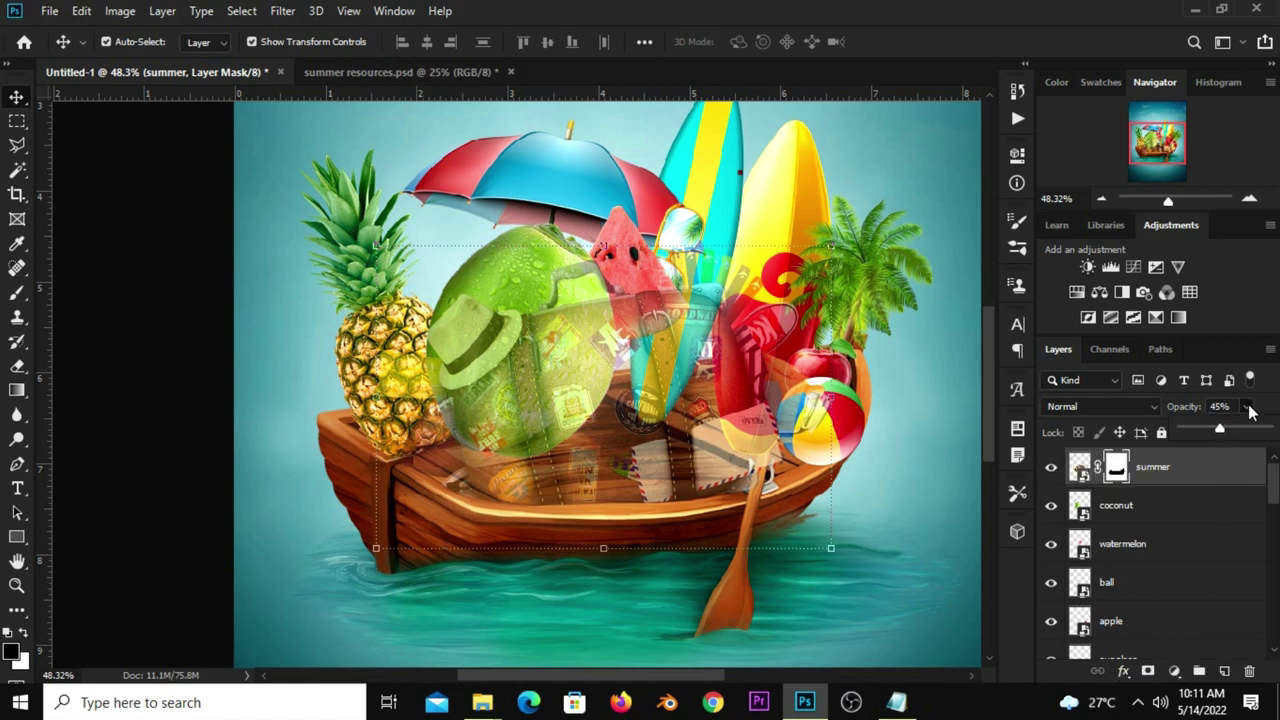
pyautogui.moveTo(1252, 430); pyautogui.dragTo(1266, 430)
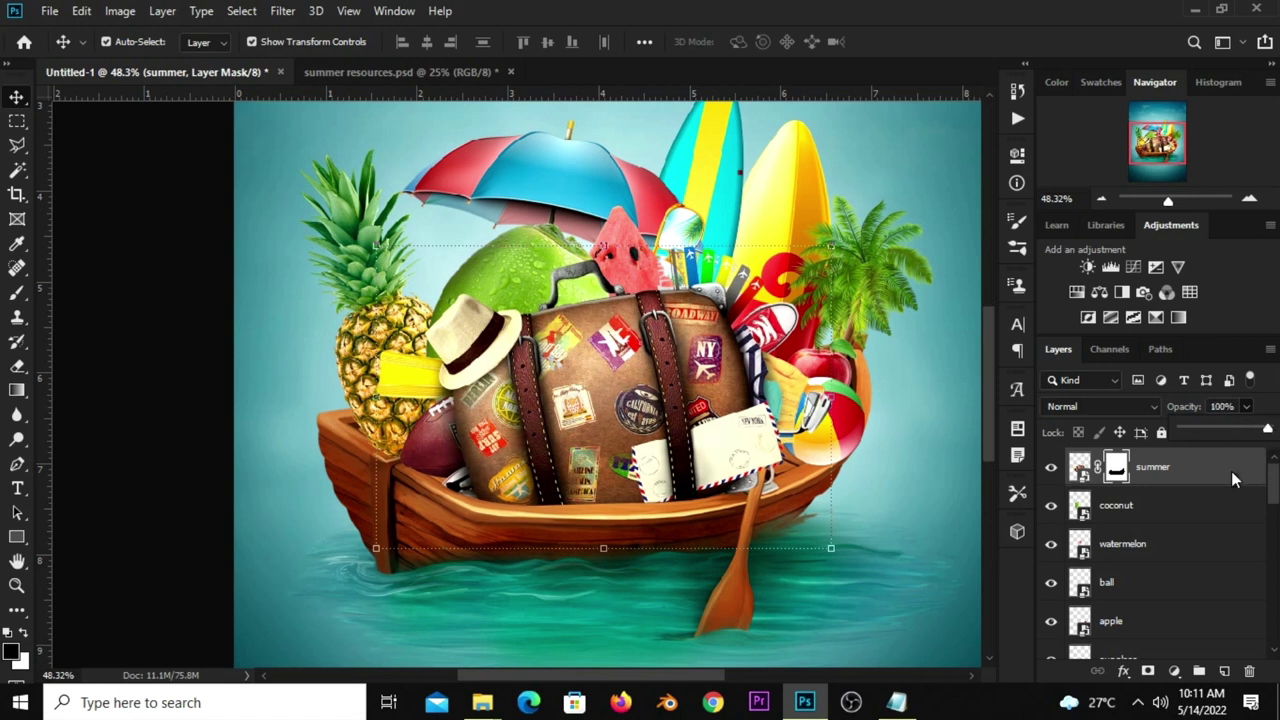
pyautogui.click(1174, 671)
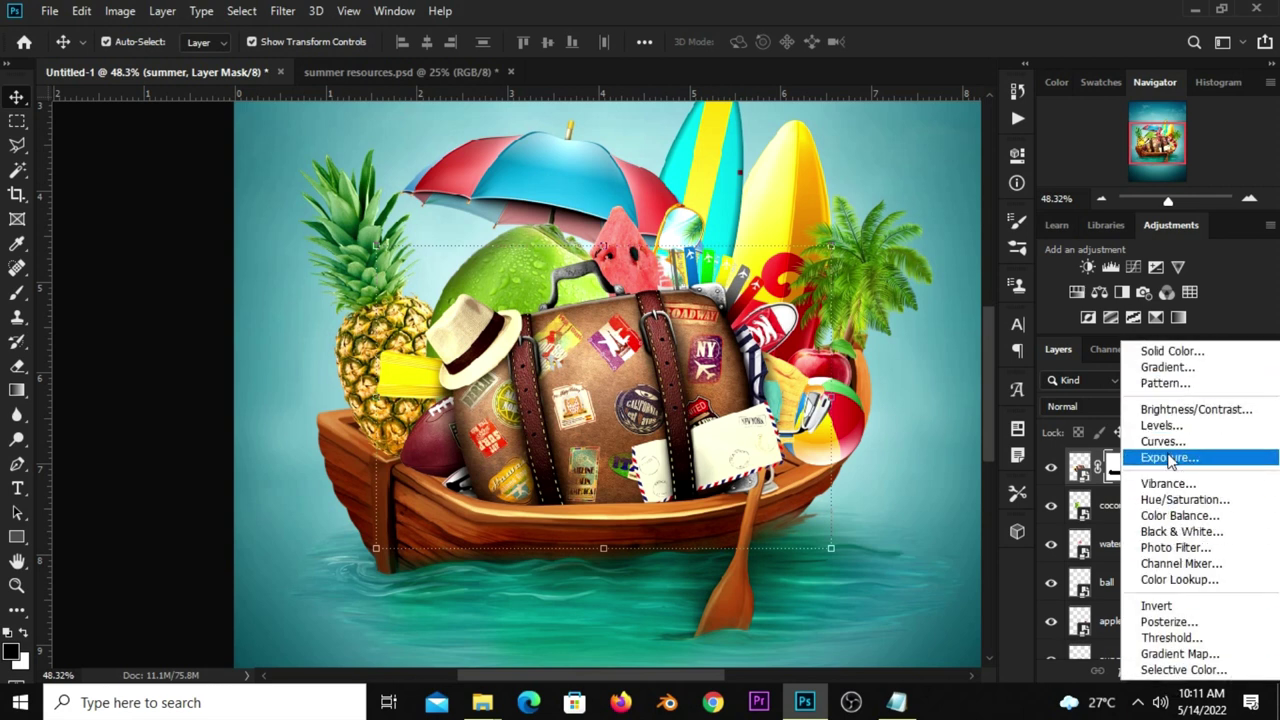
# - Try a Curves adjustment clipped to summer with a contrast curve, then undo it
pyautogui.click(1165, 441)
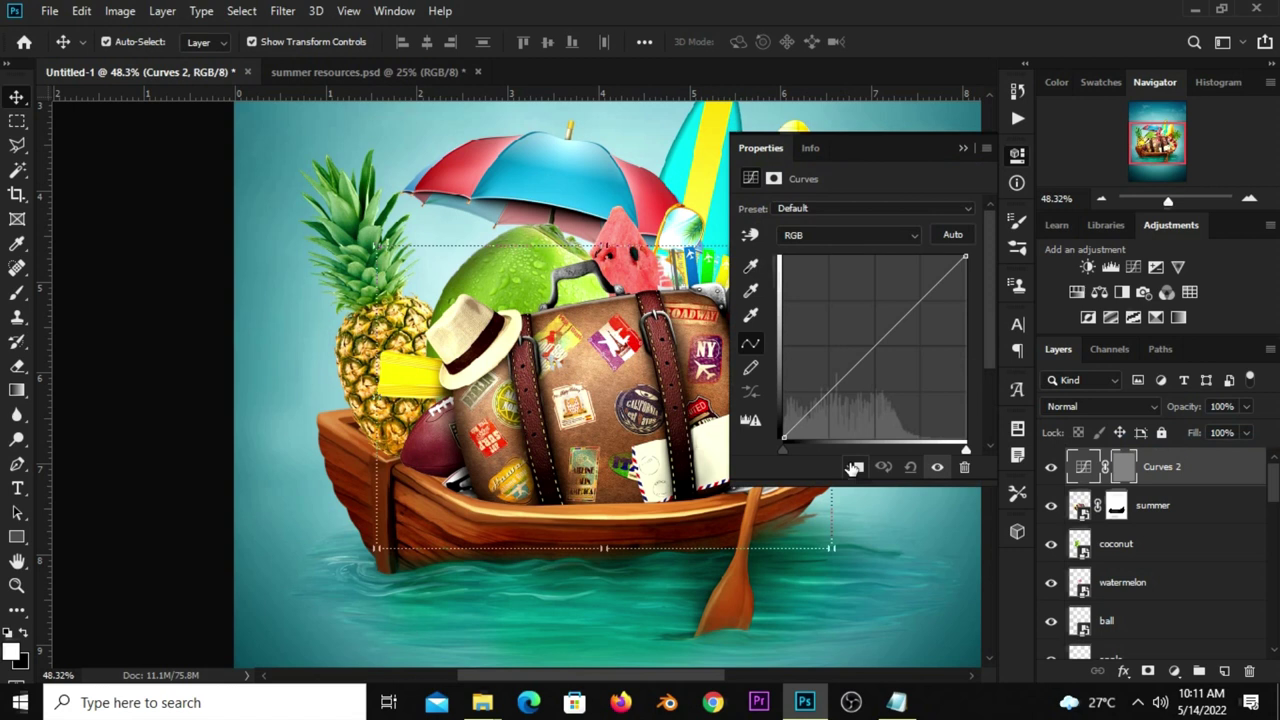
pyautogui.click(854, 468)
pyautogui.moveTo(837, 388); pyautogui.dragTo(832, 403)
pyautogui.moveTo(914, 312); pyautogui.dragTo(919, 307)
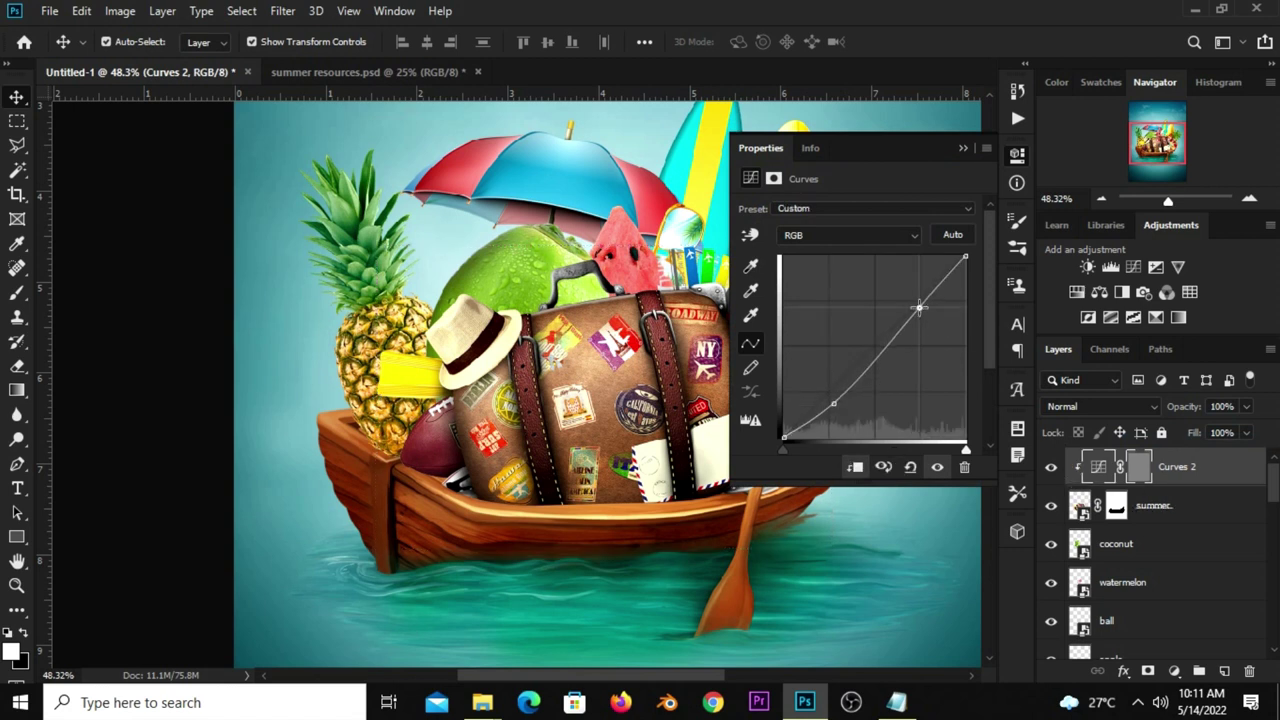
pyautogui.click(937, 469)
pyautogui.click(937, 469)
pyautogui.click(937, 469)
pyautogui.click(937, 469)
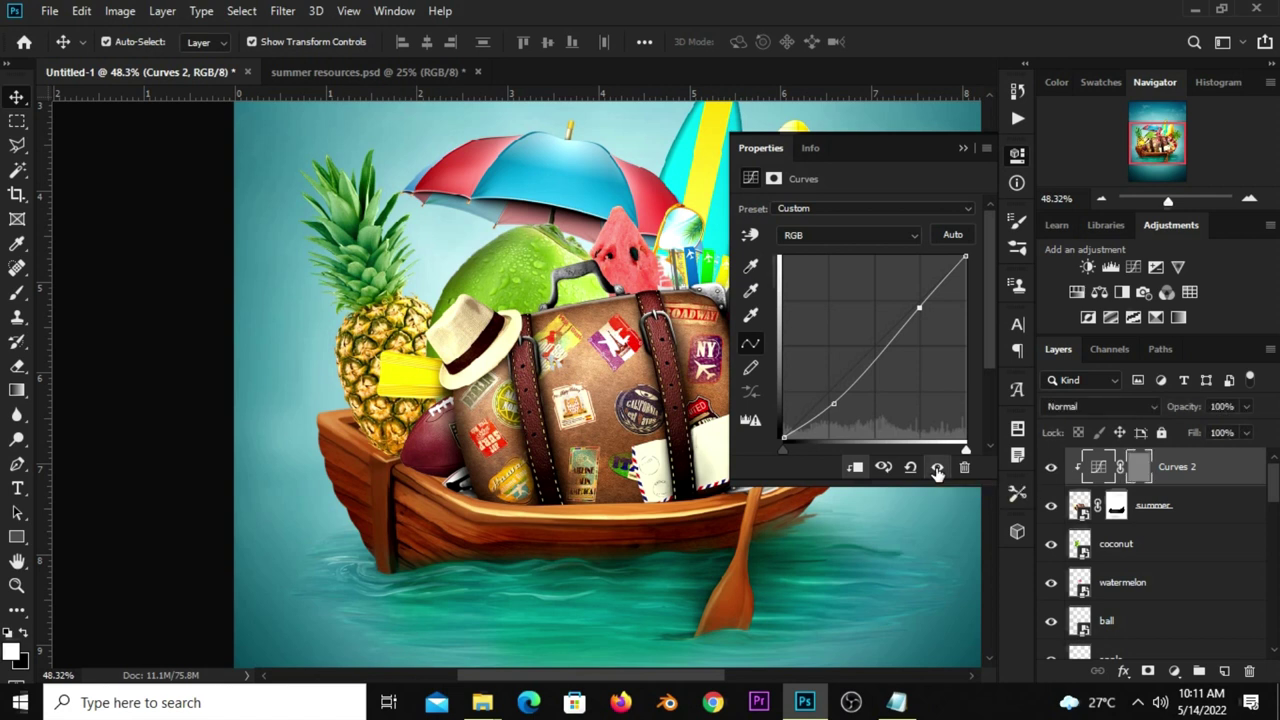
pyautogui.hotkey('ctrl', 'z')
pyautogui.hotkey('ctrl', 'z')
pyautogui.hotkey('ctrl', 'z')
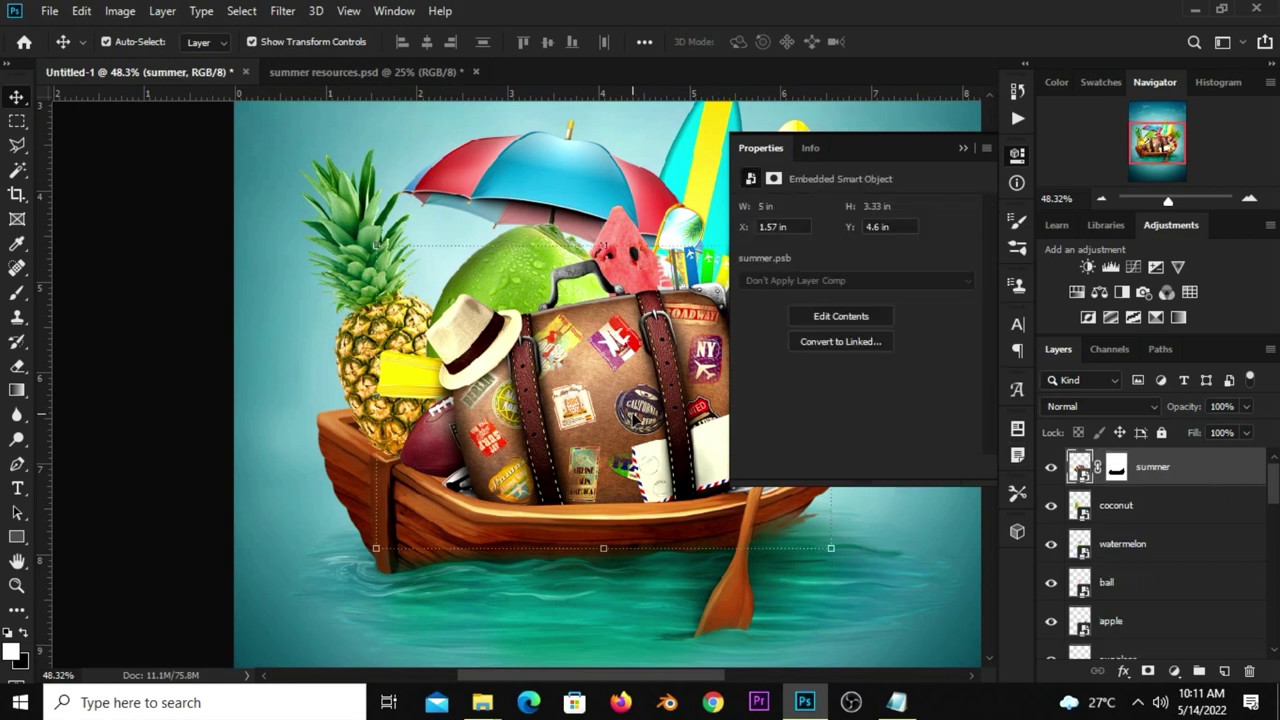
# - Add a new Curves 2 clipped to summer, darkening shadows and raising highlights
pyautogui.click(196, 392)
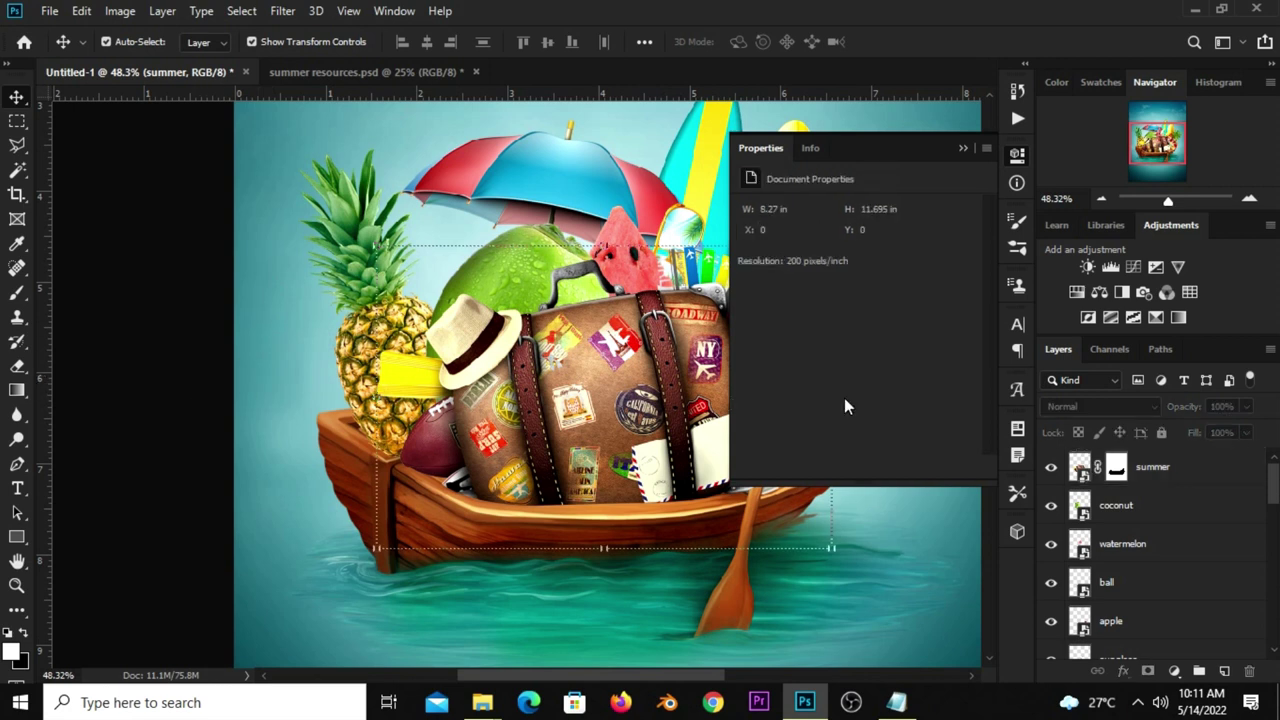
pyautogui.click(1172, 670)
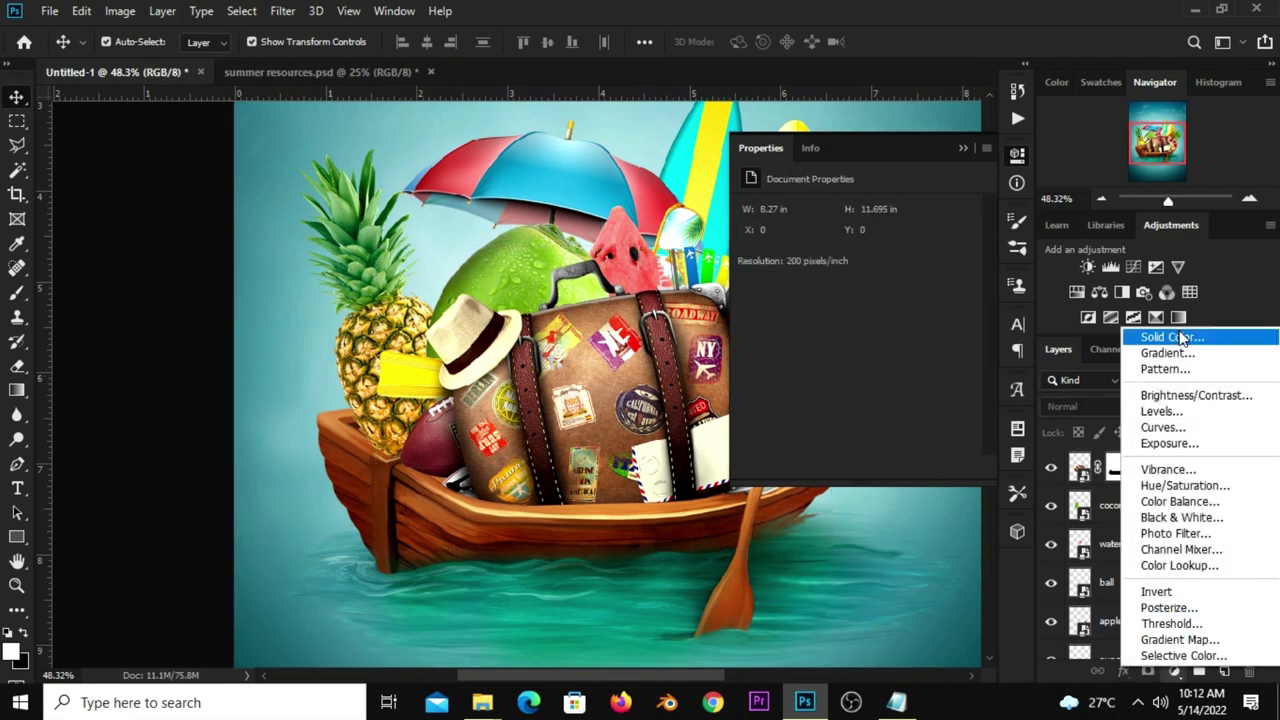
pyautogui.click(1180, 430)
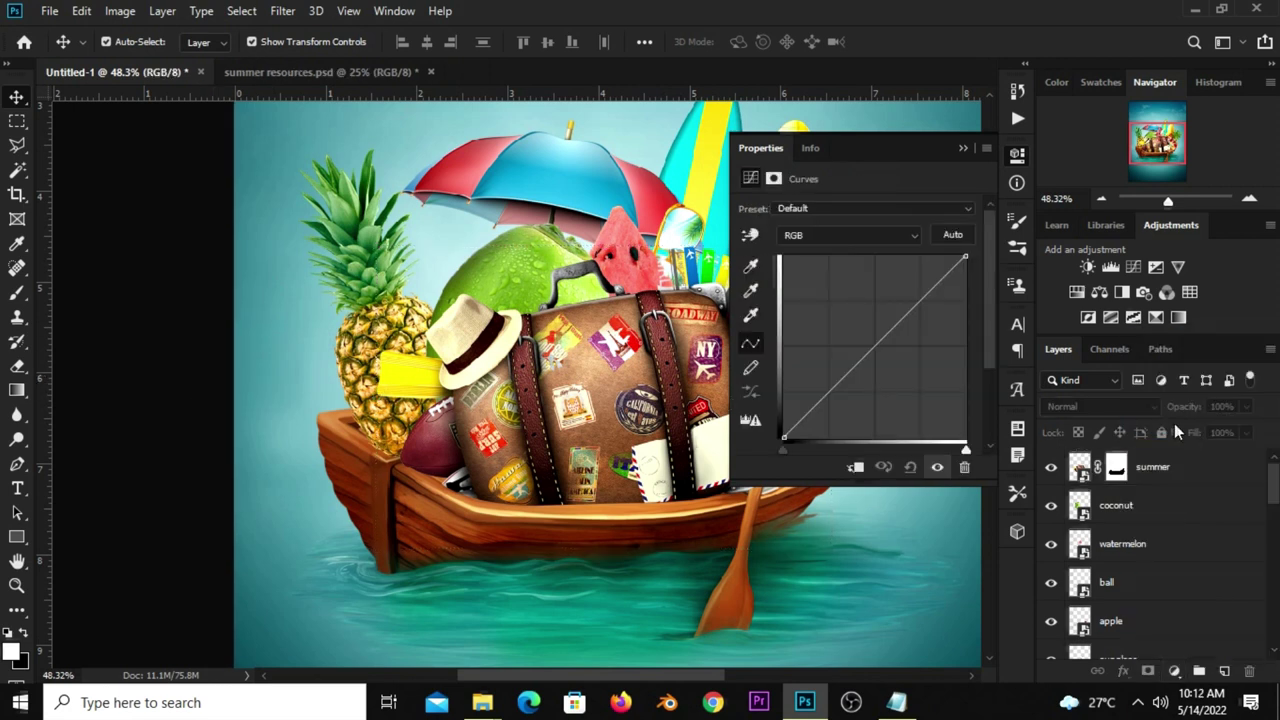
pyautogui.click(856, 468)
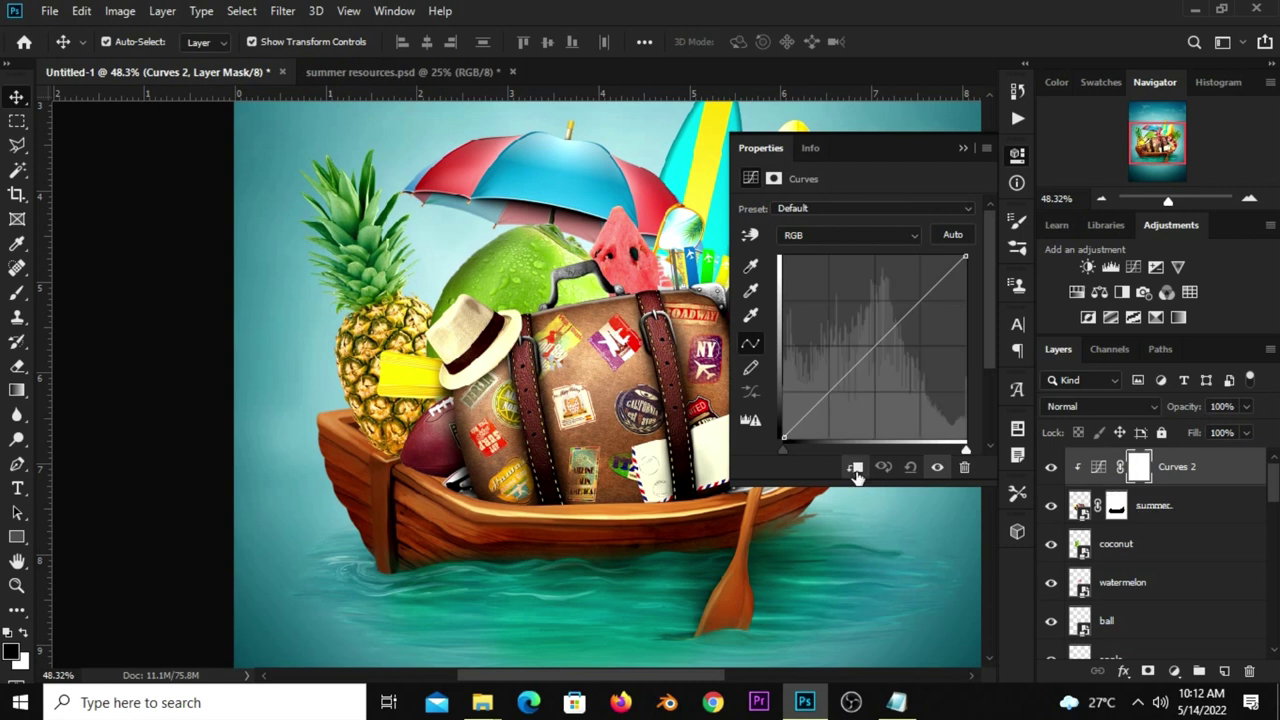
pyautogui.moveTo(842, 384); pyautogui.dragTo(840, 398)
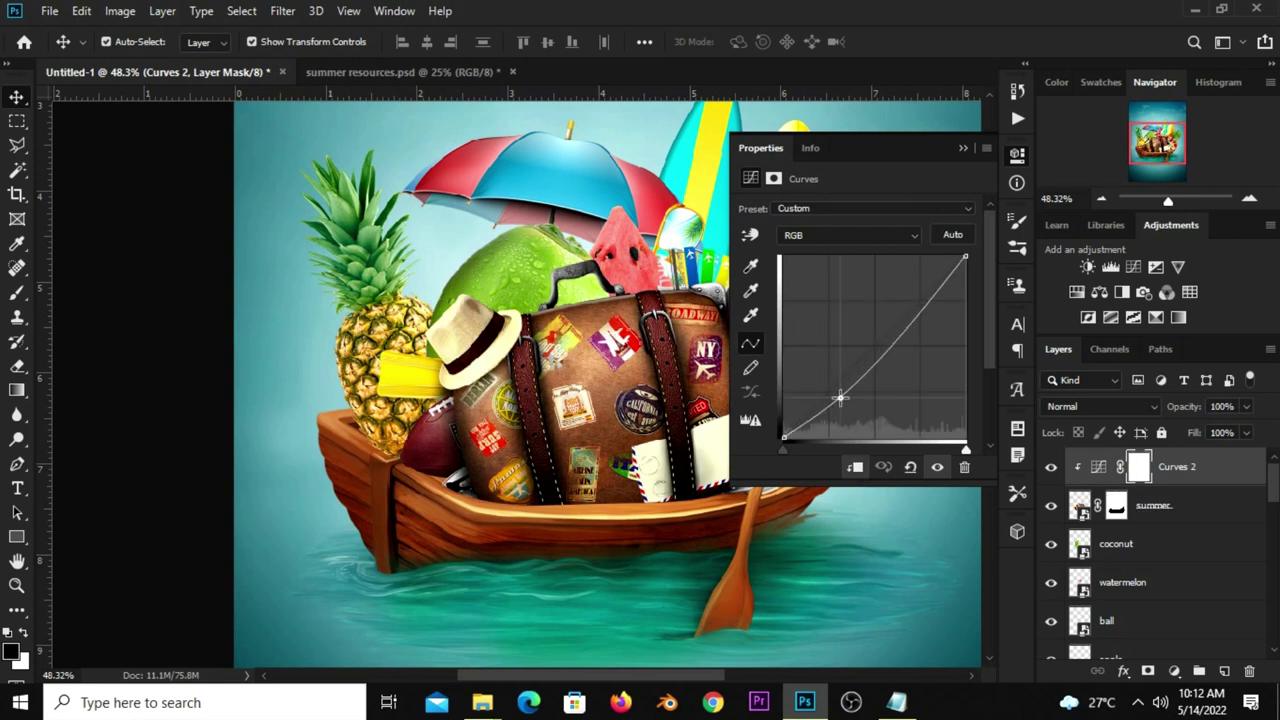
pyautogui.moveTo(908, 324); pyautogui.dragTo(908, 320)
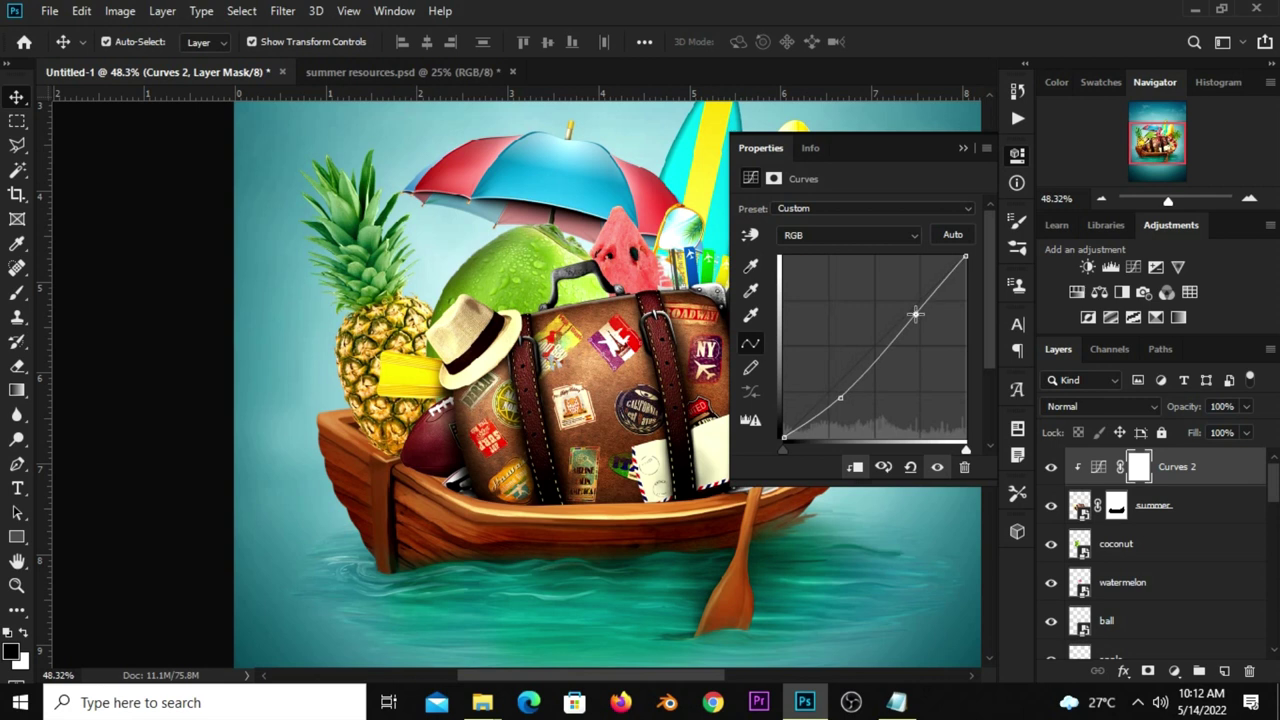
pyautogui.click(838, 395)
pyautogui.click(934, 468)
pyautogui.click(934, 468)
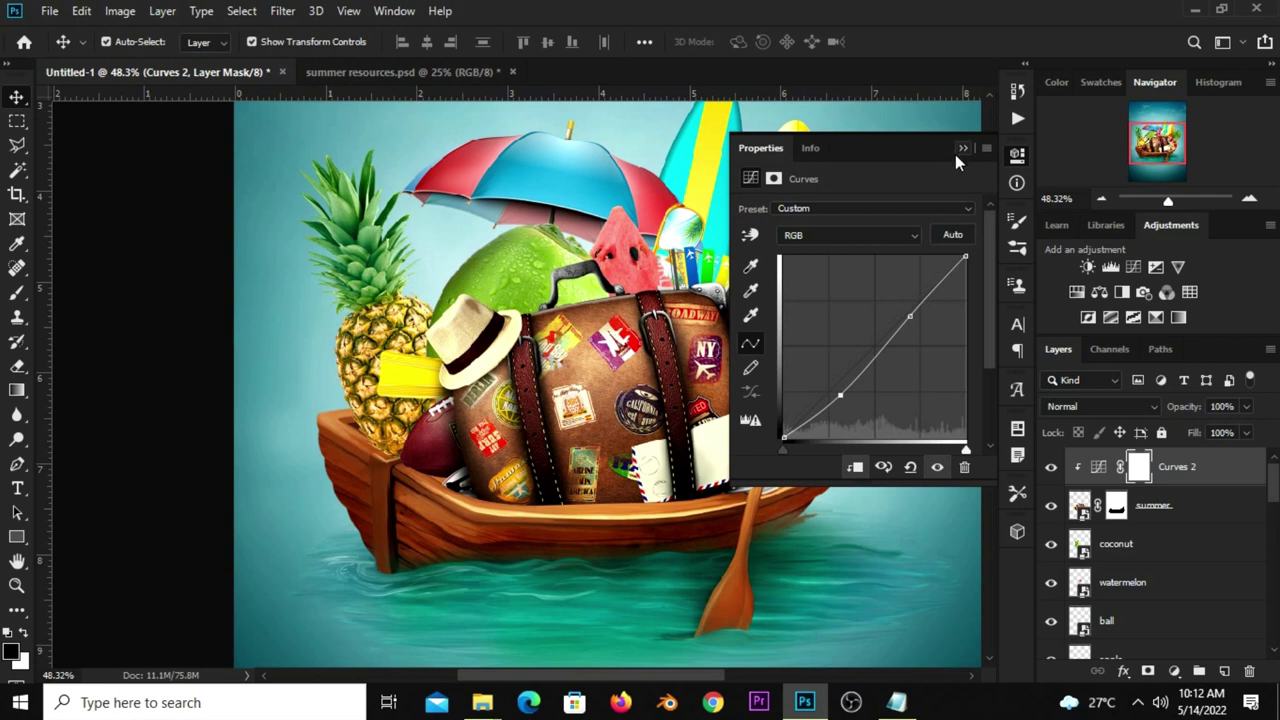
# - Collapse the Properties panel and compare the canvas with and without Curves 2
pyautogui.click(963, 150)
pyautogui.click(1051, 467)
pyautogui.click(1051, 467)
pyautogui.click(1176, 671)
# - Add a clipped Levels 1 with lowered white output, then invert its mask to black
pyautogui.click(1172, 428)
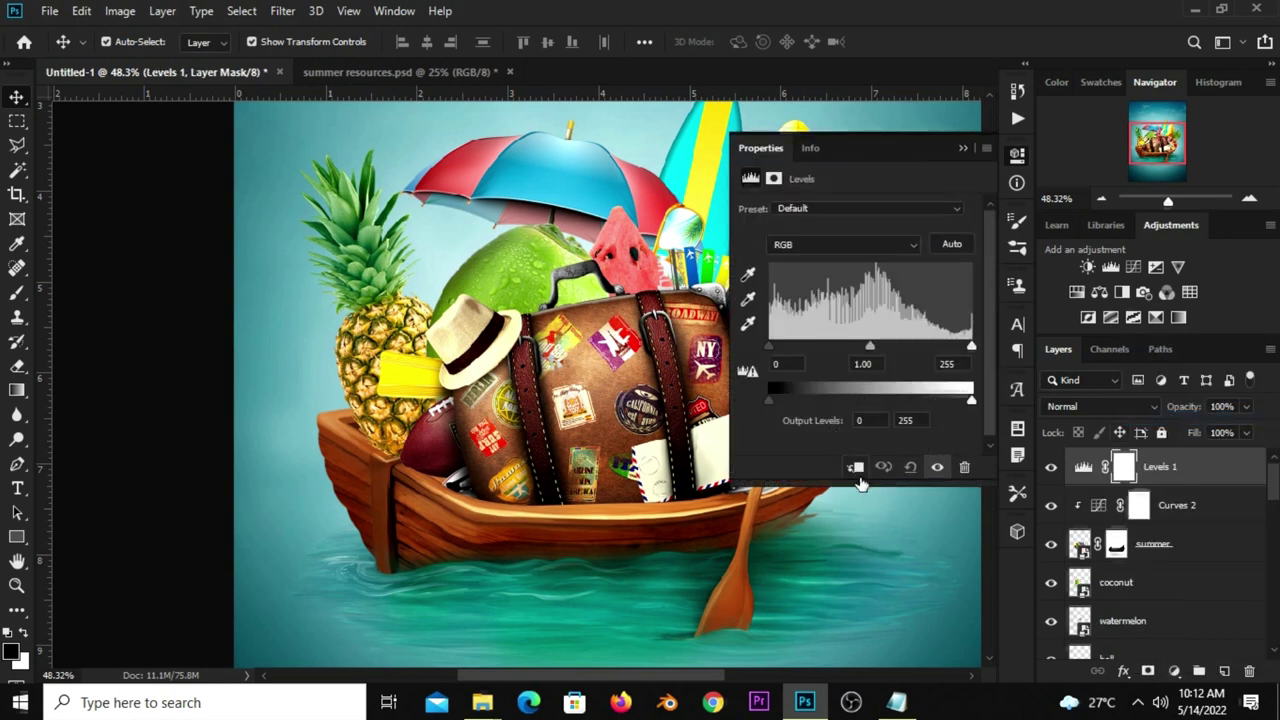
pyautogui.click(856, 474)
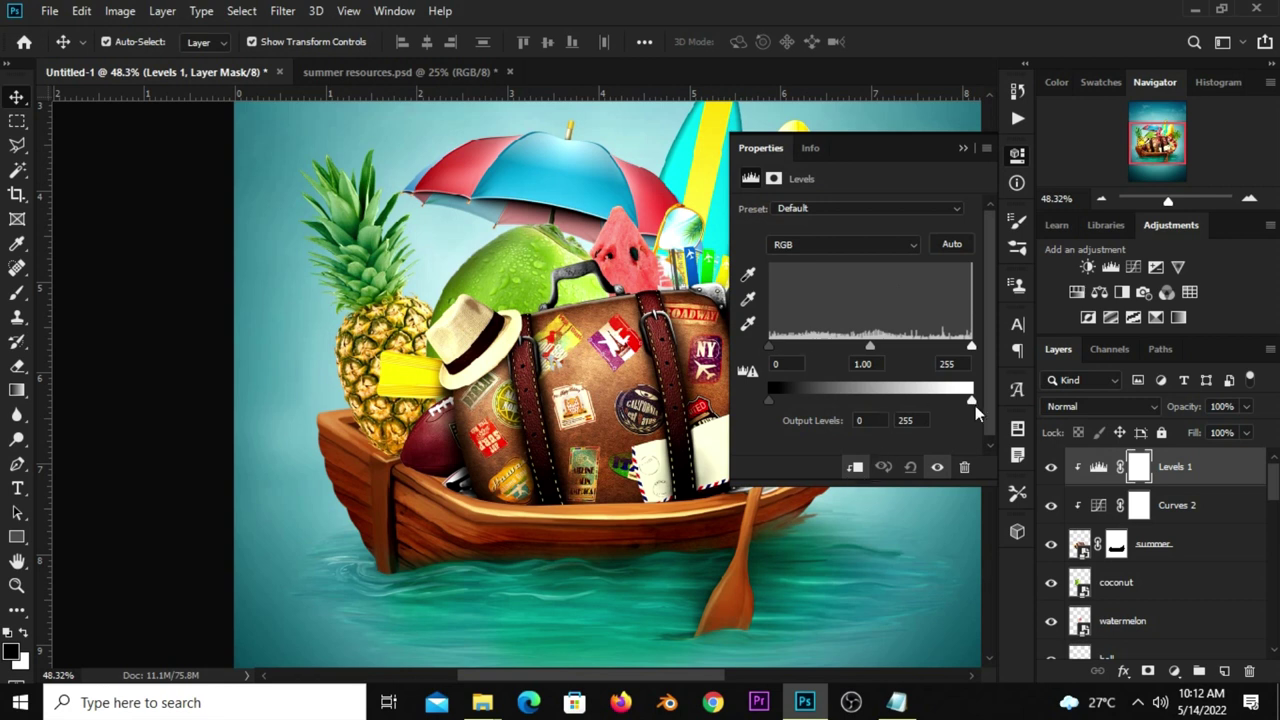
pyautogui.moveTo(972, 402); pyautogui.dragTo(830, 401)
pyautogui.click(963, 149)
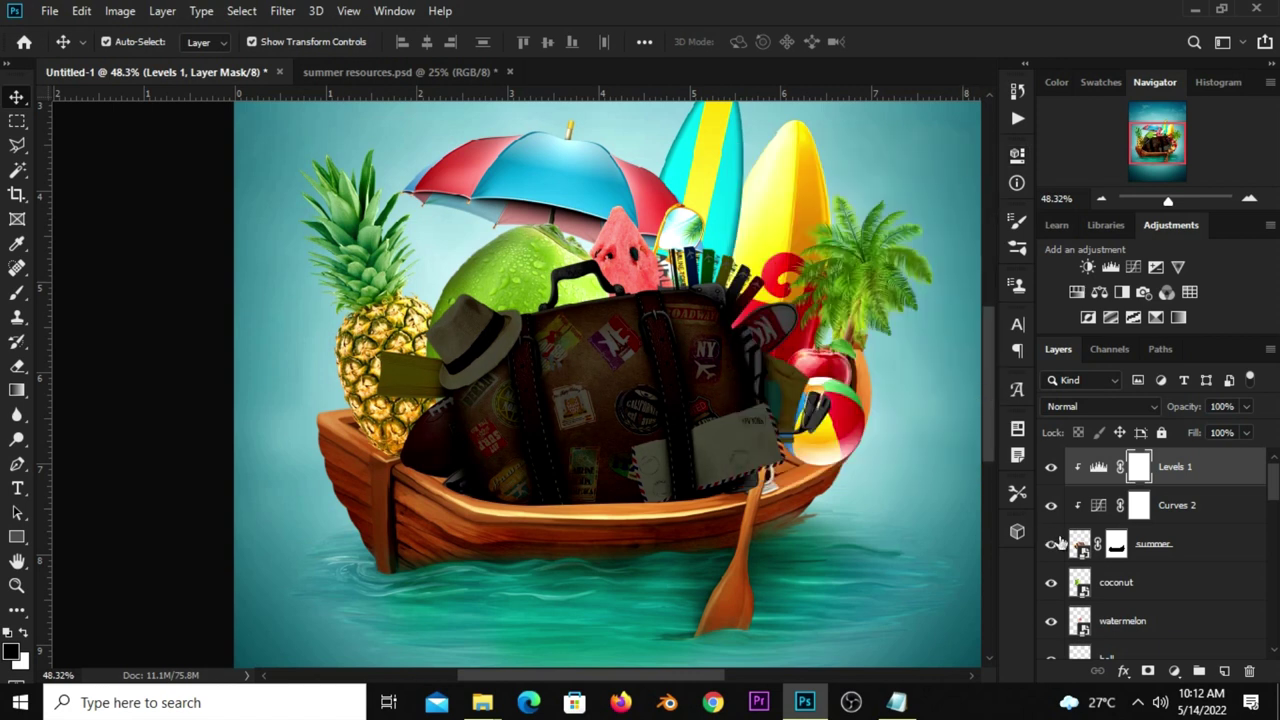
pyautogui.click(1051, 467)
pyautogui.hotkey('ctrl', 'i')
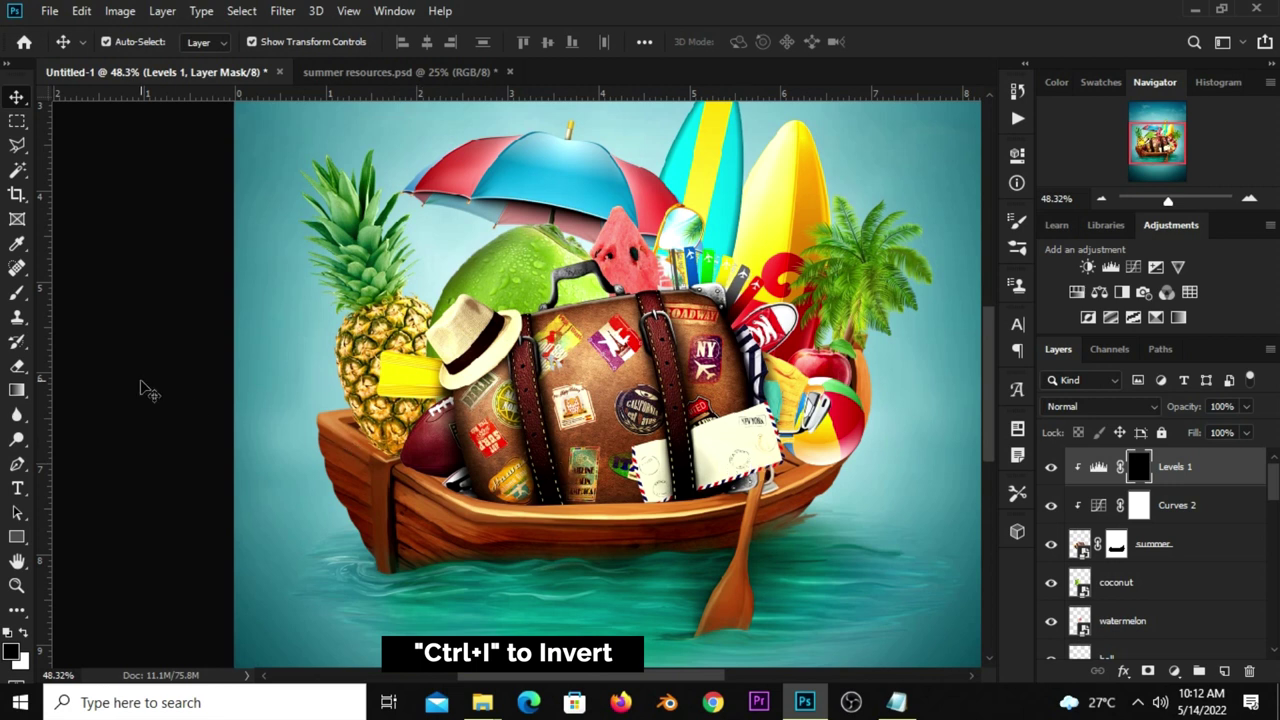
# - Set up the Brush tool with white foreground colour at size 300
pyautogui.click(17, 292)
pyautogui.click(83, 292)
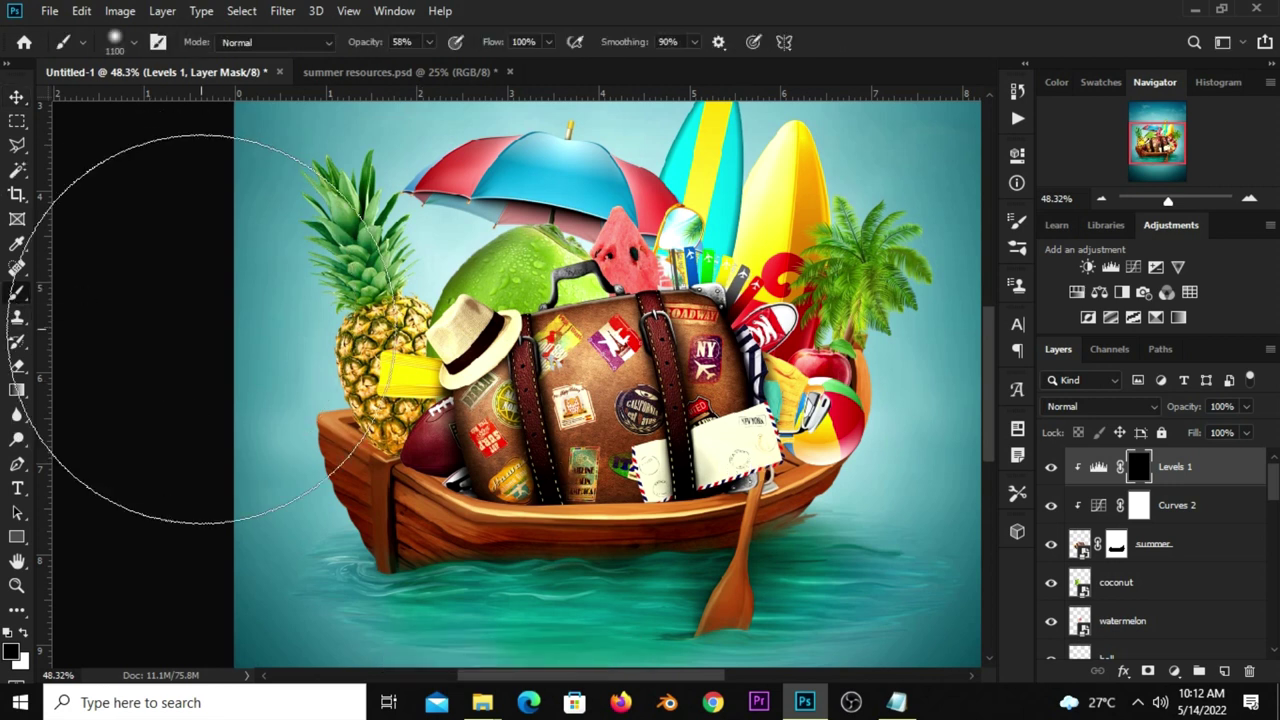
pyautogui.click(22, 636)
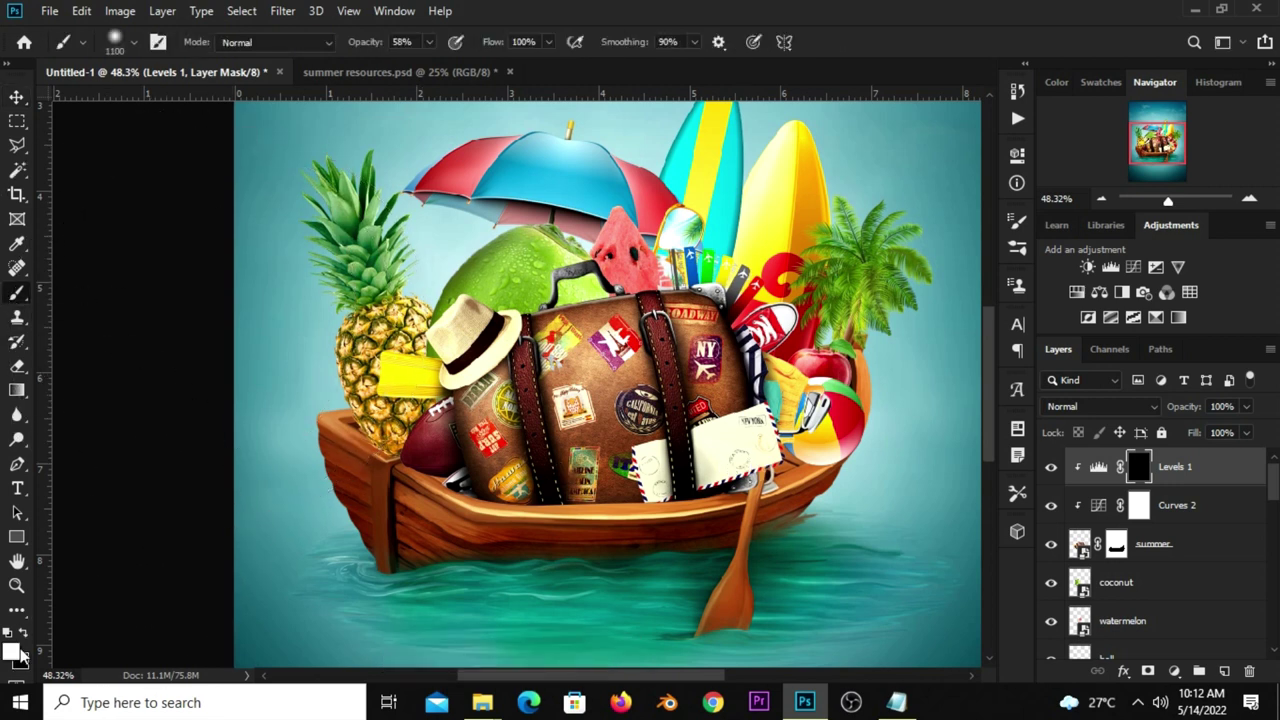
pyautogui.click(14, 652)
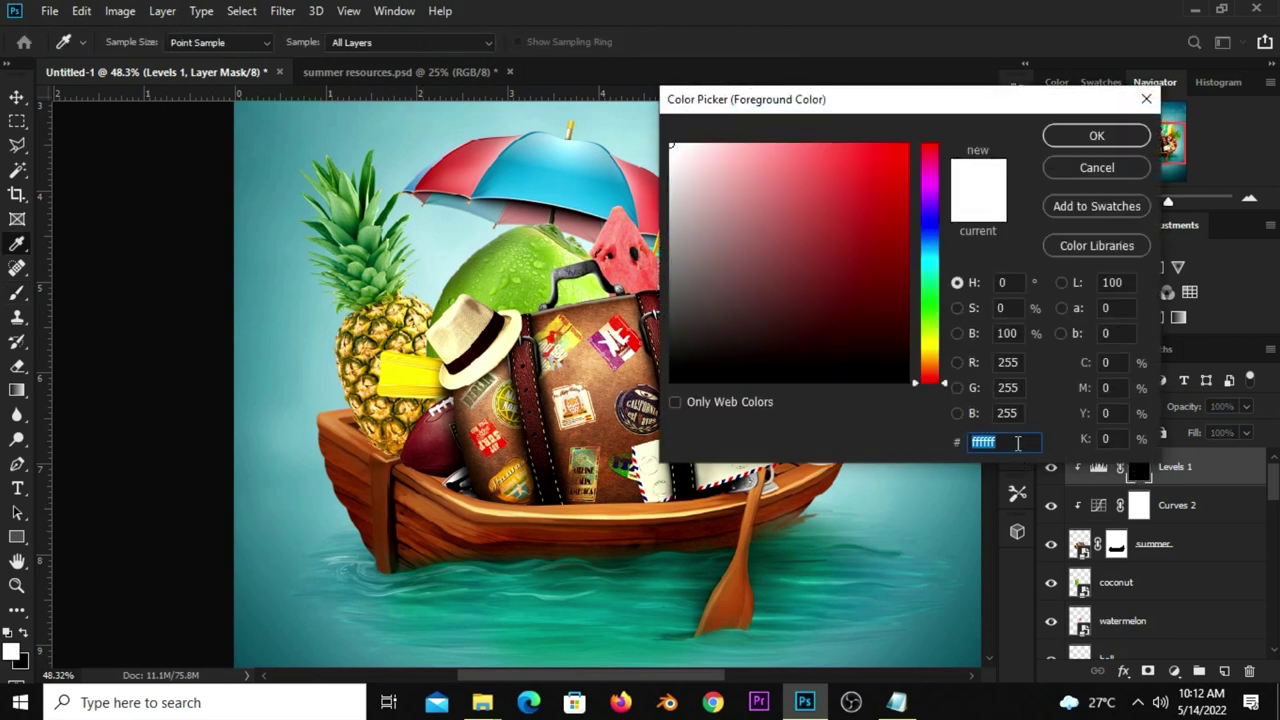
pyautogui.click(1060, 135)
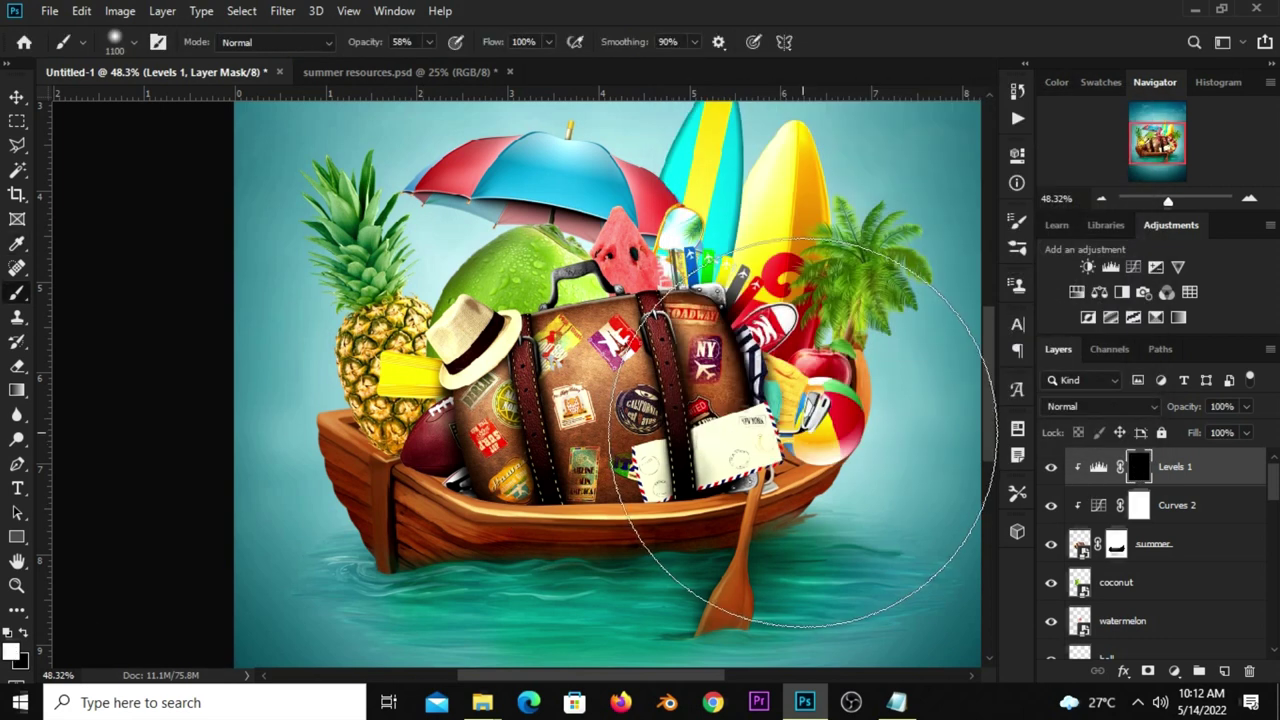
pyautogui.press('[')
pyautogui.press('[')
pyautogui.press('[')
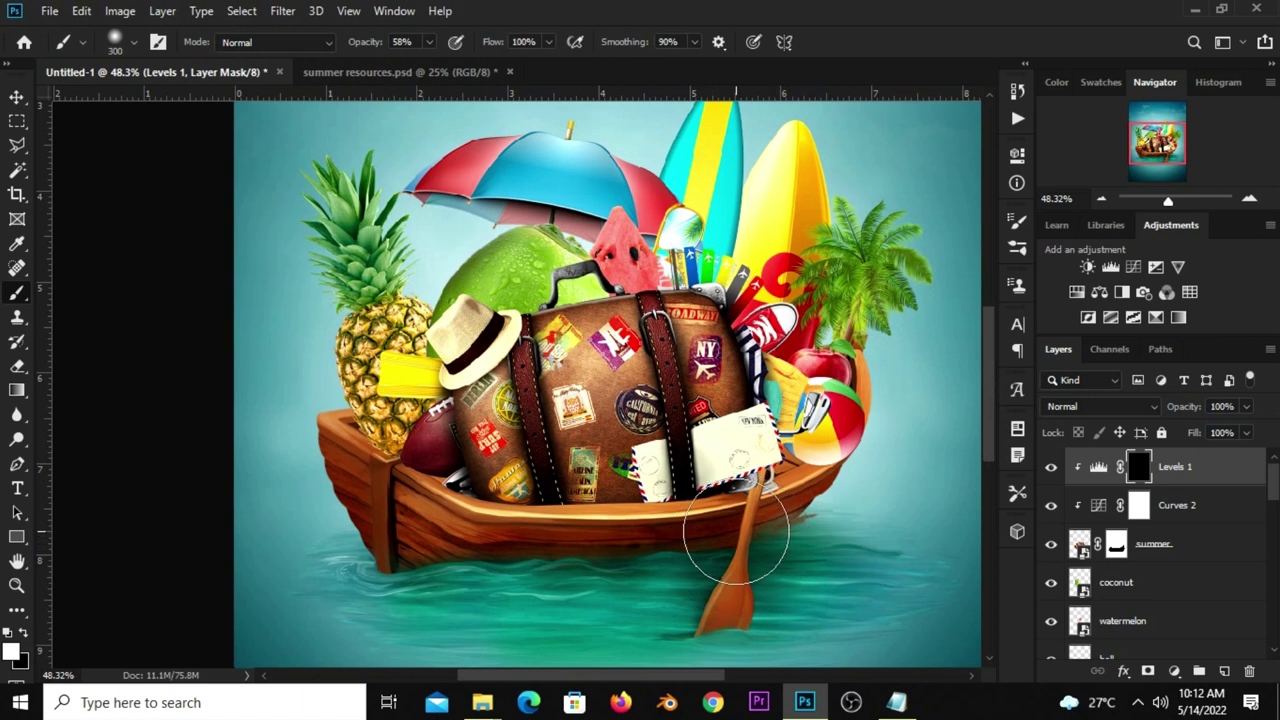
# - Paint a soft shadow on the Levels 1 mask along the boat under the suitcase and envelope
pyautogui.moveTo(732, 535)
pyautogui.mouseDown()
pyautogui.moveTo(505, 540)
pyautogui.moveTo(457, 500)
pyautogui.moveTo(608, 514)
pyautogui.moveTo(737, 465)
pyautogui.moveTo(750, 505)
pyautogui.moveTo(635, 500)
pyautogui.mouseUp()
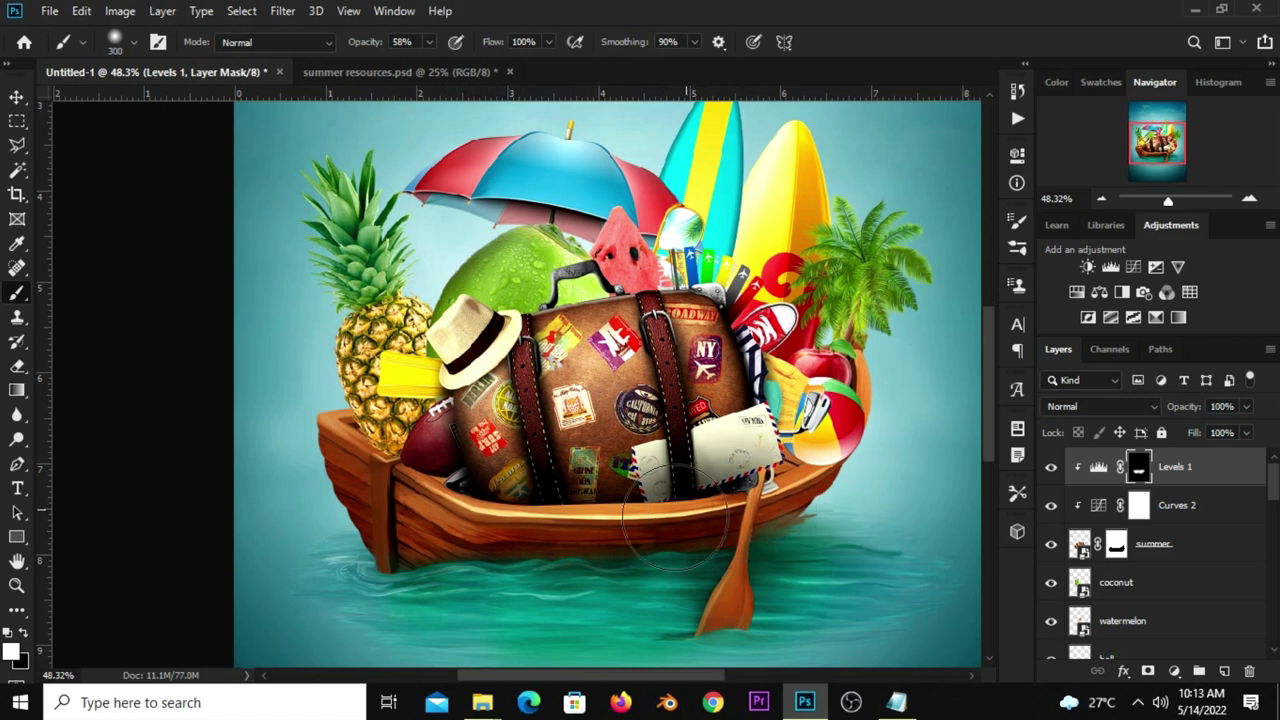
pyautogui.moveTo(403, 505)
pyautogui.mouseDown()
pyautogui.moveTo(600, 514)
pyautogui.moveTo(643, 457)
pyautogui.moveTo(695, 503)
pyautogui.mouseUp()
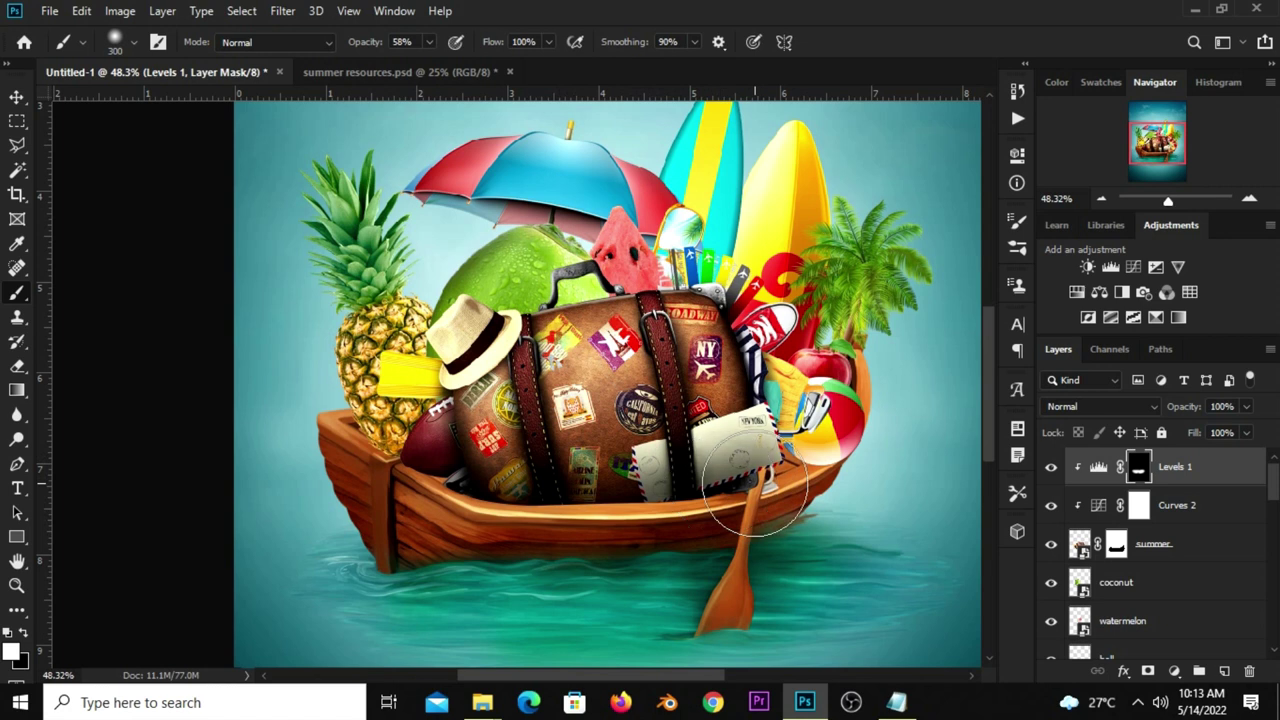
pyautogui.click(16, 96)
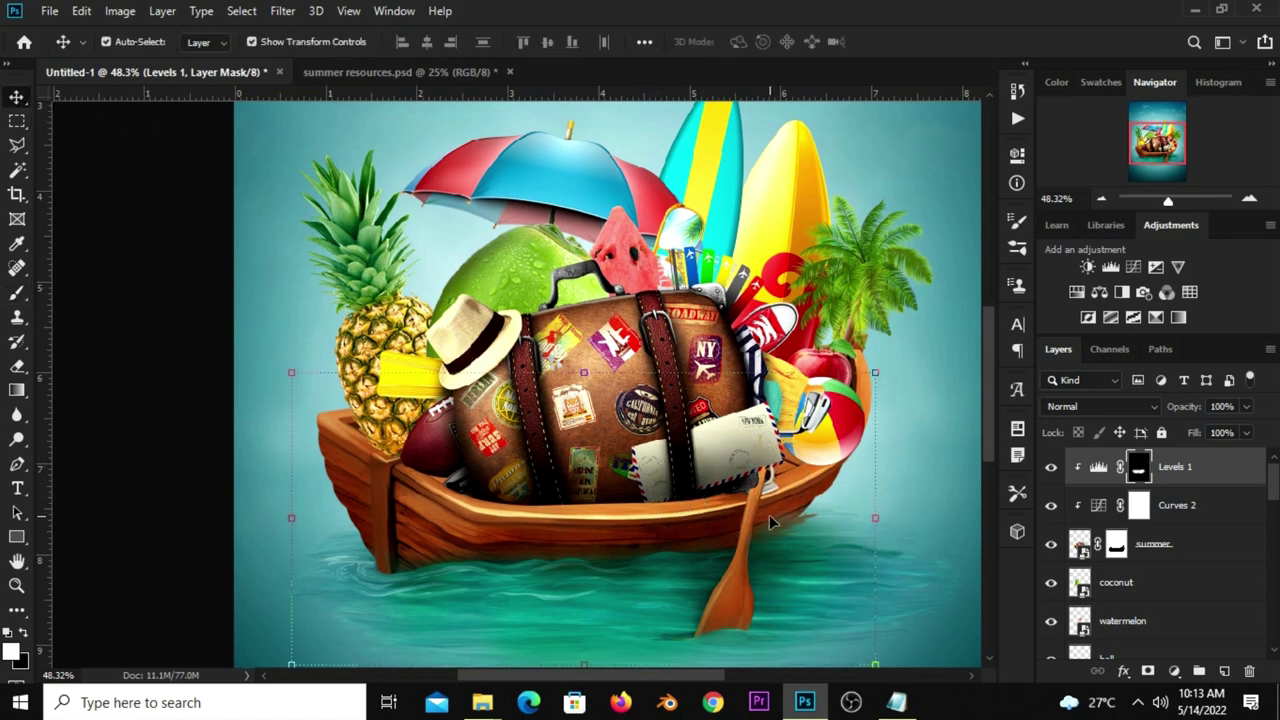
pyautogui.click(194, 480)
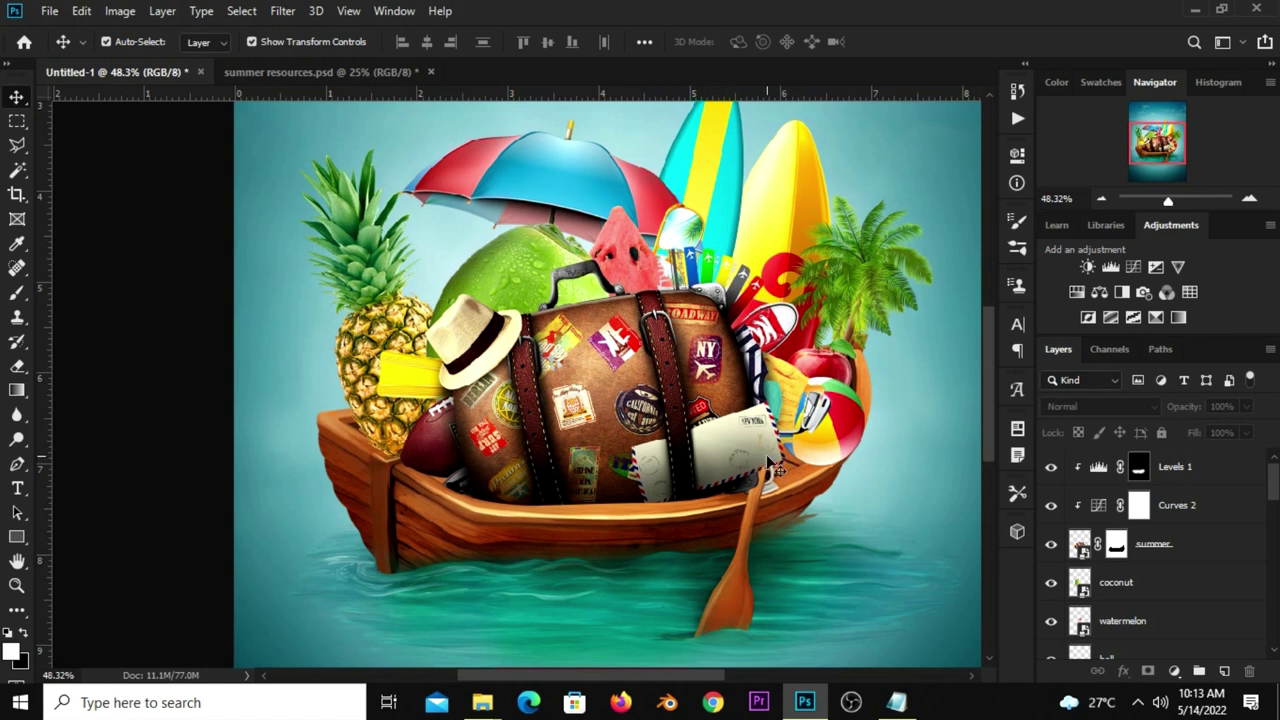
# - Select Levels 1, compare it on and off, and lock the layer
pyautogui.click(770, 462)
pyautogui.click(1051, 467)
pyautogui.click(1051, 467)
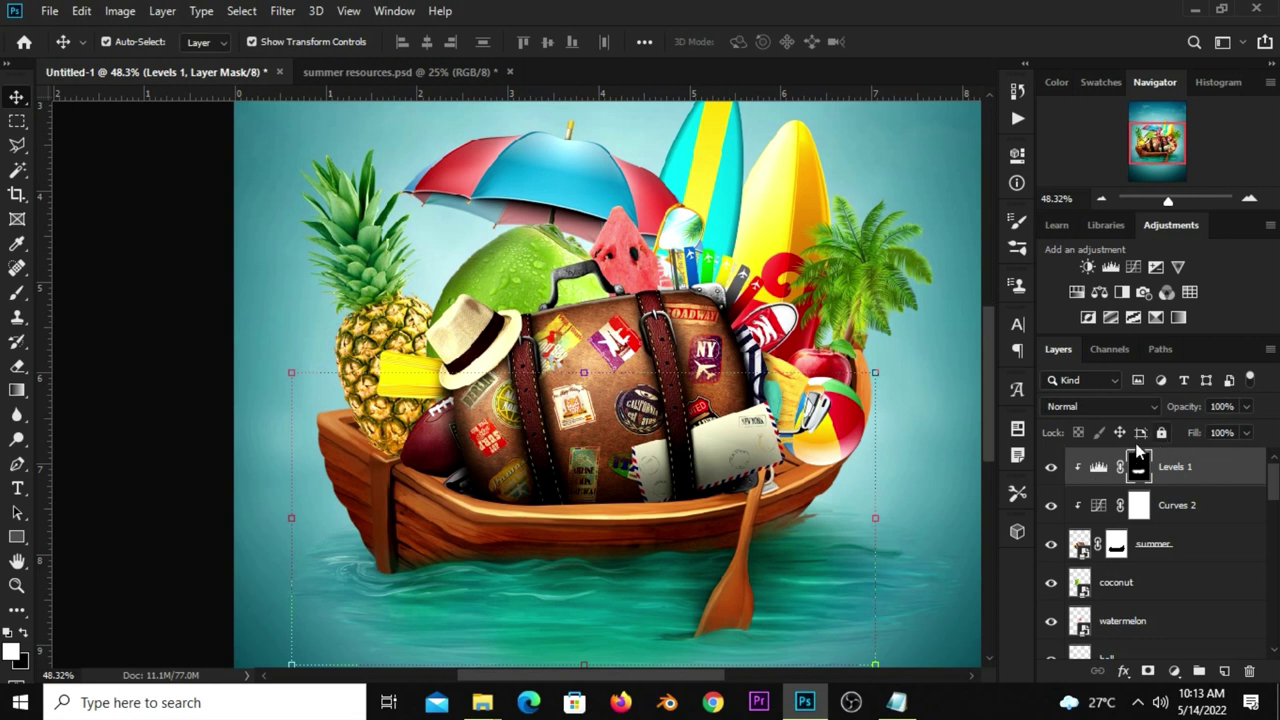
pyautogui.click(1162, 432)
# - Hide the summer suitcase group and the red surfboard layer
pyautogui.click(700, 345)
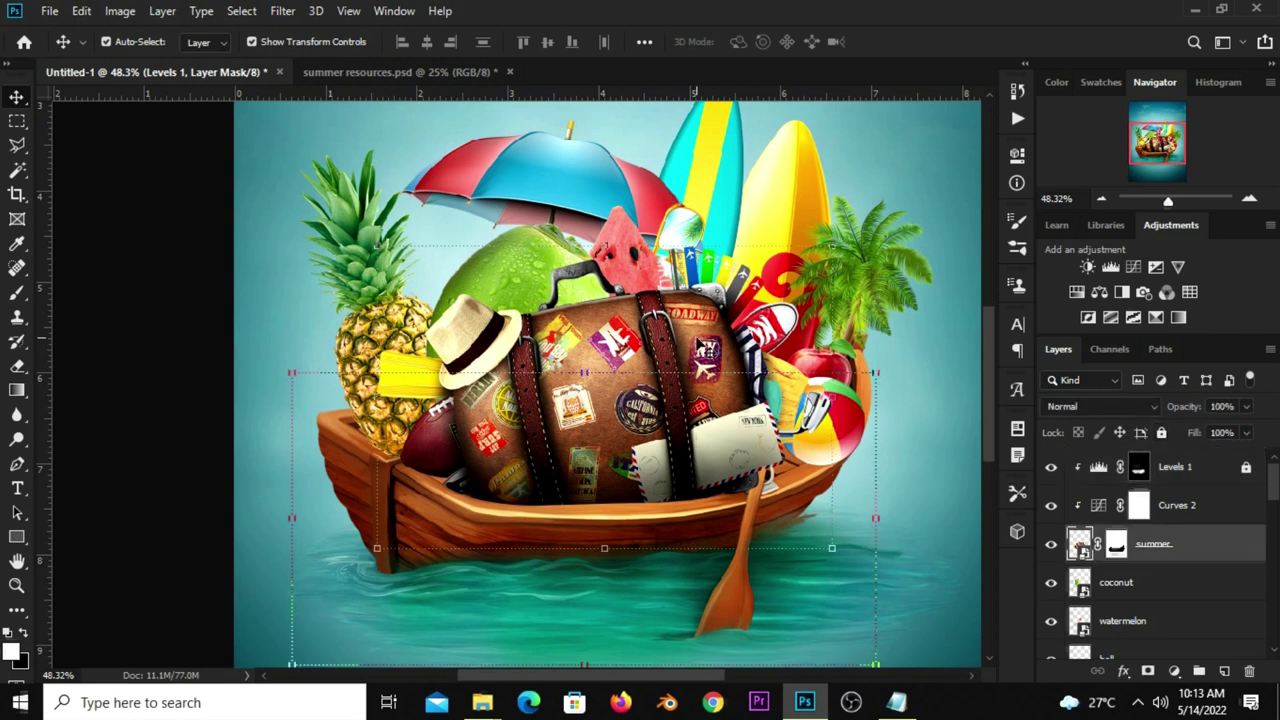
pyautogui.click(1049, 548)
pyautogui.click(1049, 548)
pyautogui.click(1049, 548)
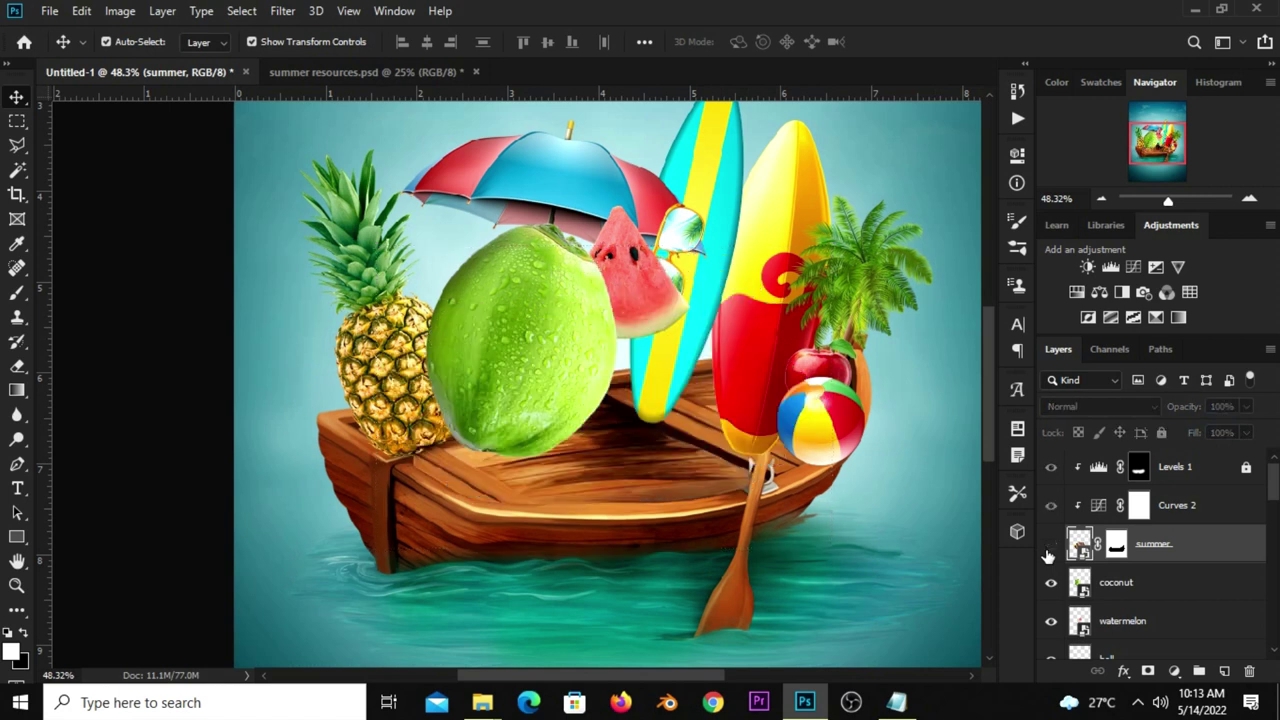
pyautogui.click(745, 379)
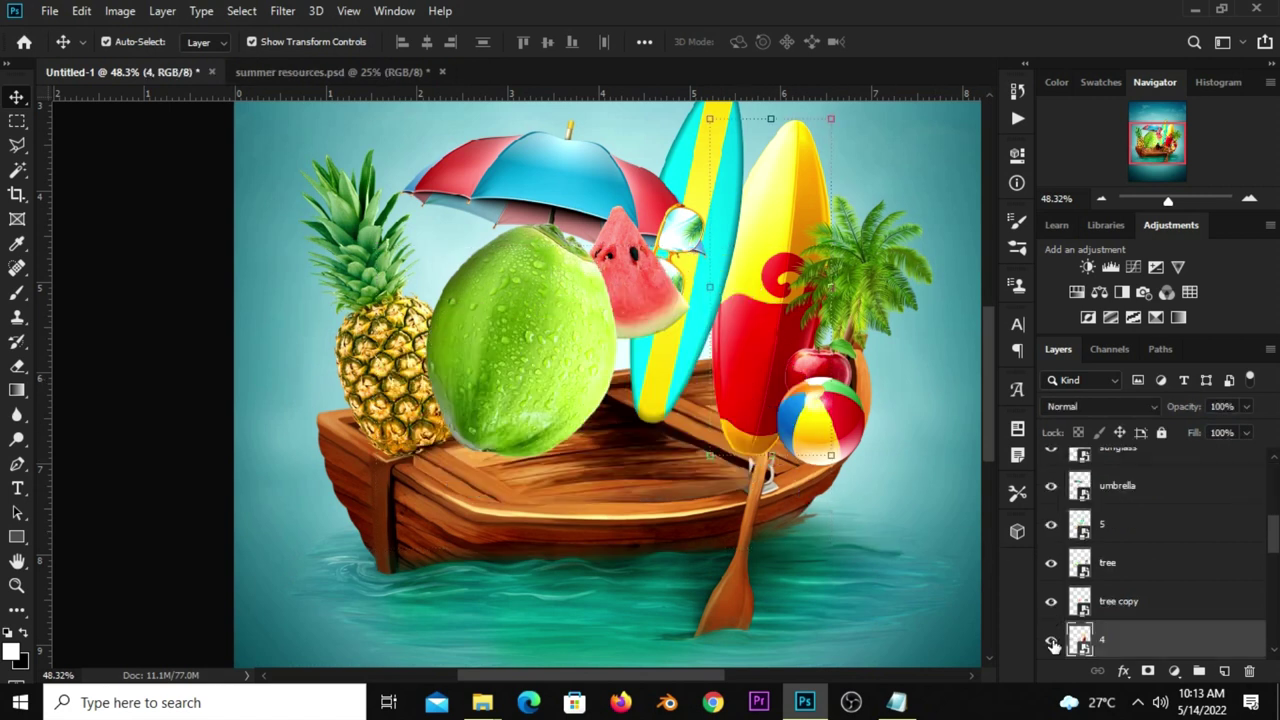
pyautogui.click(1051, 640)
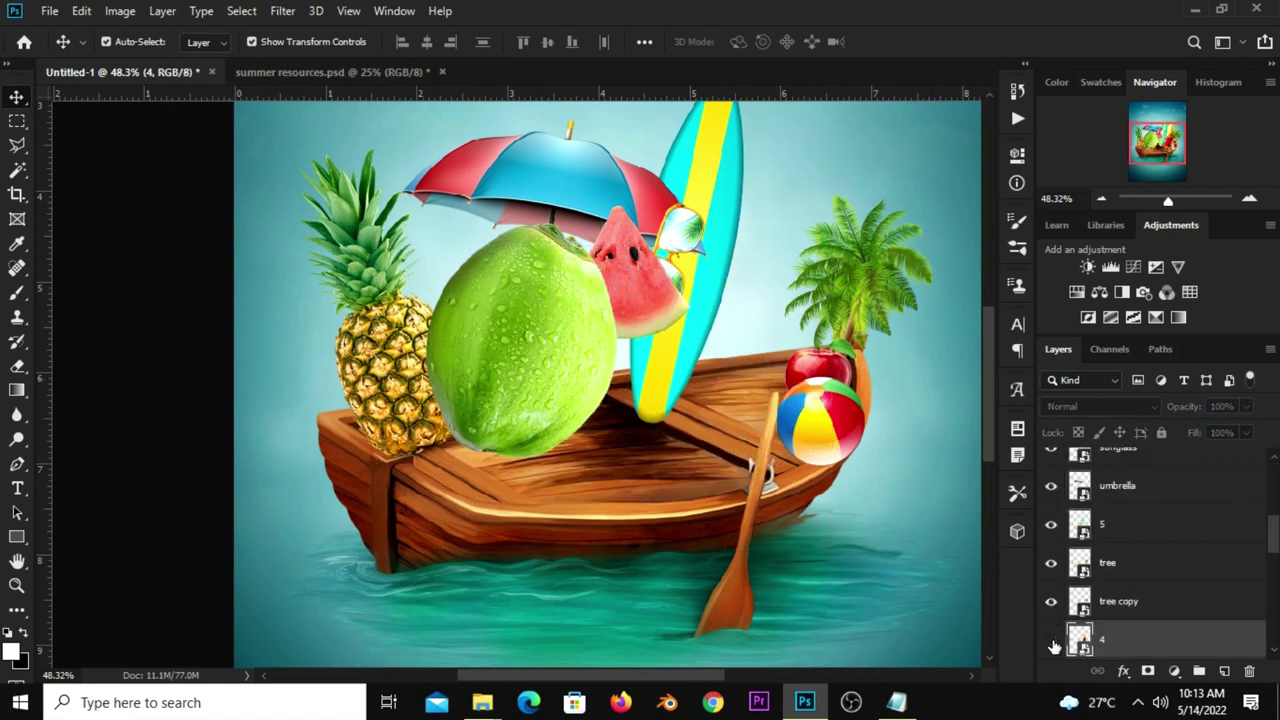
# - Nudge the beach ball layer a few pixels to the right
pyautogui.click(843, 453)
pyautogui.moveTo(833, 443); pyautogui.dragTo(839, 443)
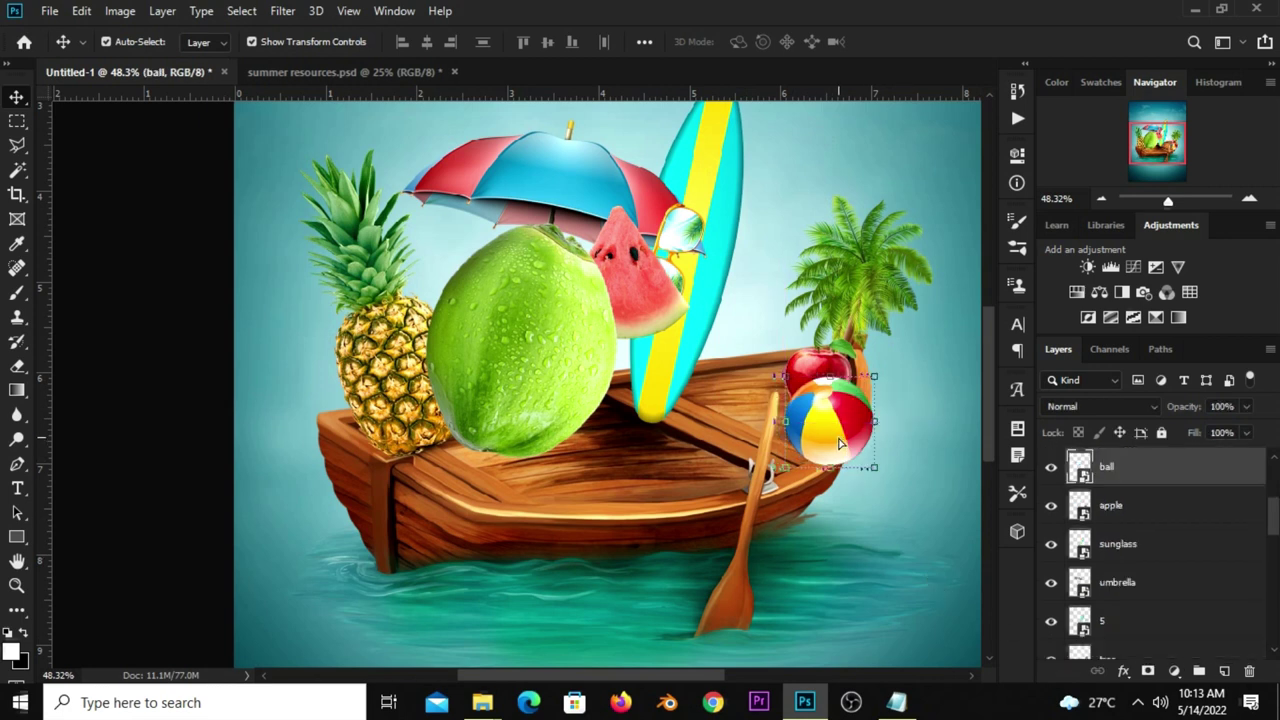
pyautogui.scroll(1, 1148, 539)
pyautogui.scroll(3, 1154, 563)
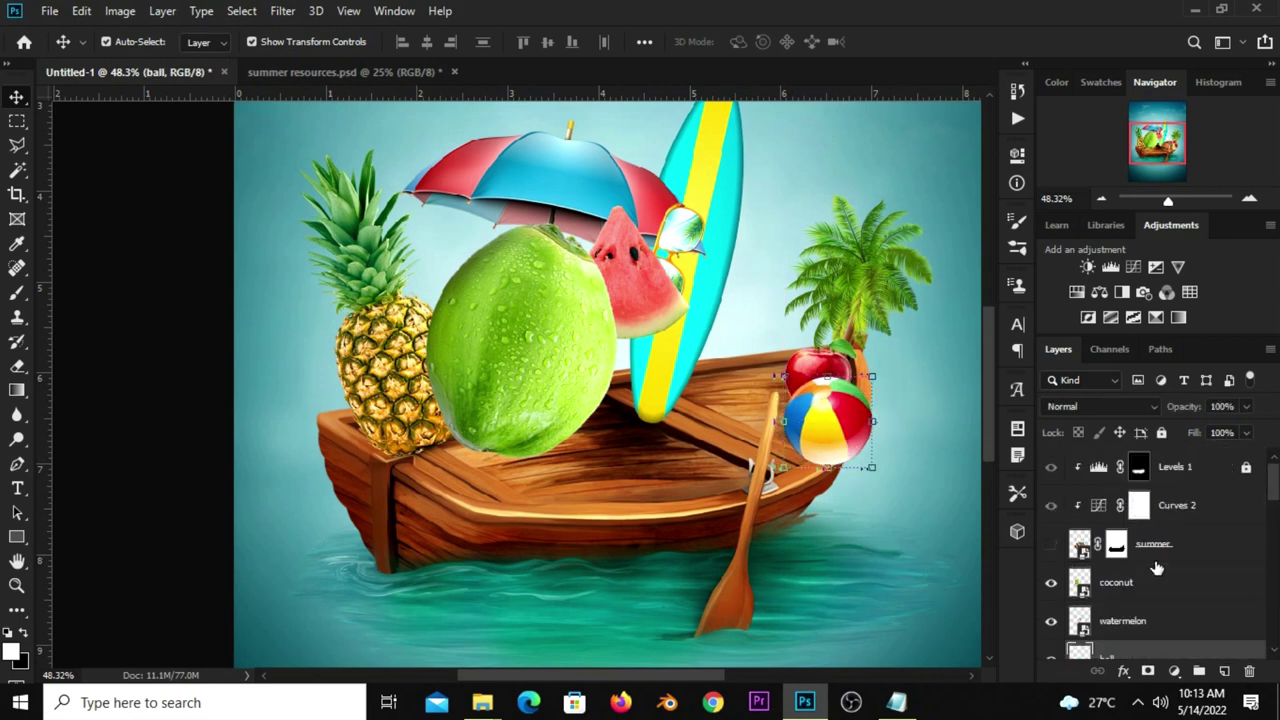
pyautogui.click(1050, 544)
pyautogui.click(1050, 544)
pyautogui.scroll(-3, 1080, 615)
pyautogui.scroll(-2, 1148, 612)
pyautogui.scroll(-1, 1148, 612)
pyautogui.scroll(-2, 1148, 612)
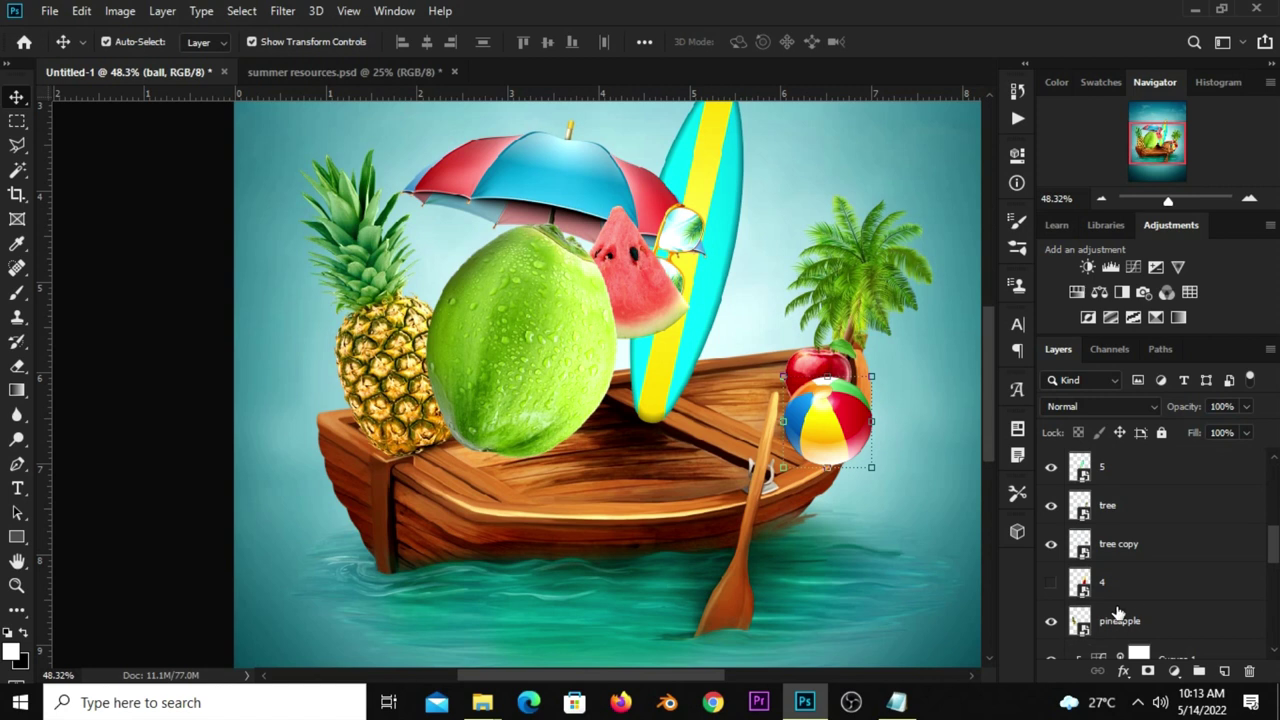
# - Select layer 4 and make the red surfboard visible again
pyautogui.click(1050, 582)
pyautogui.click(1050, 582)
pyautogui.click(1141, 591)
pyautogui.click(1050, 582)
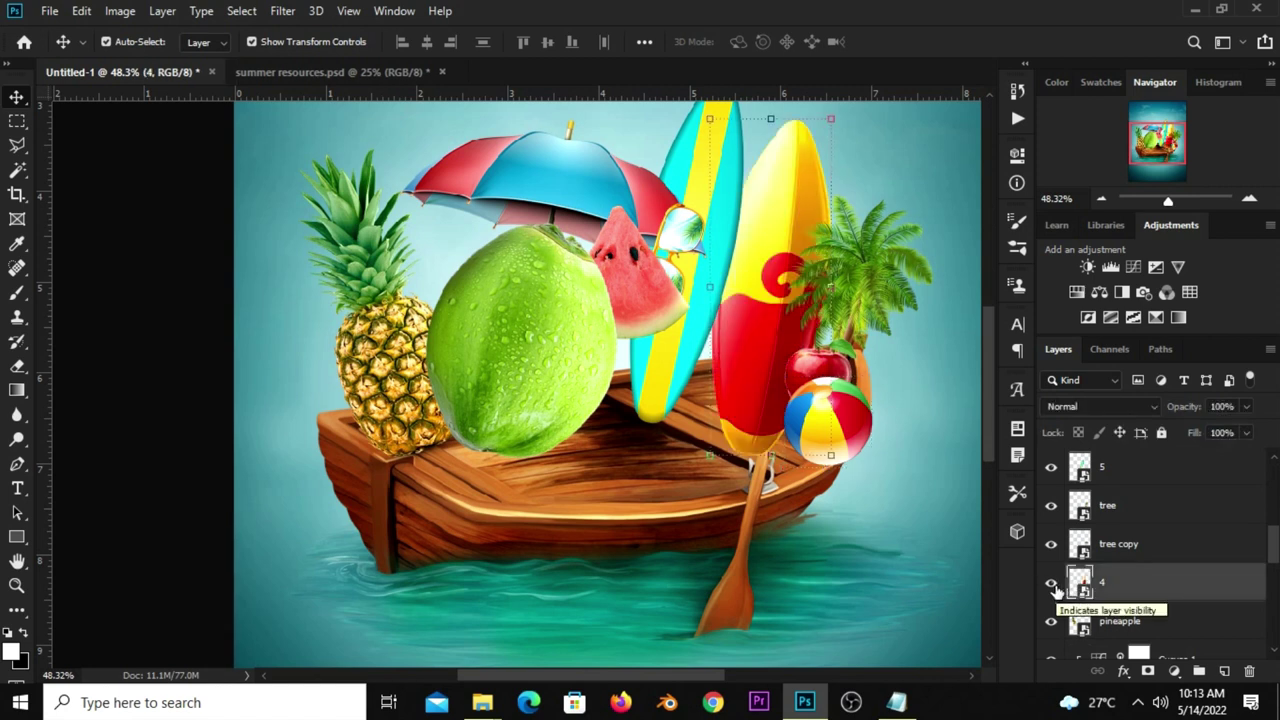
pyautogui.click(1246, 407)
# - Lower layer 4's opacity to 9% and add a white layer mask
pyautogui.moveTo(1250, 428); pyautogui.dragTo(1168, 428)
pyautogui.click(1121, 585)
pyautogui.click(1147, 672)
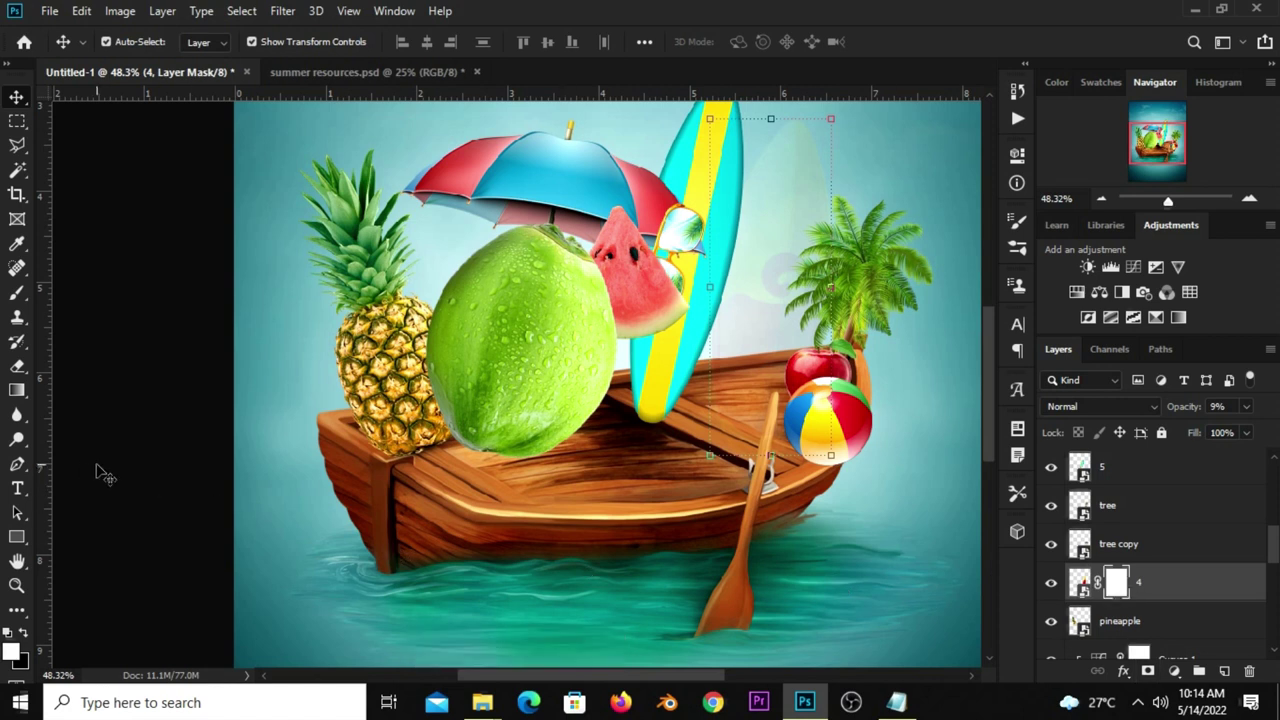
# - Start a Pen path along the oar, curving it around the oar's top tip
pyautogui.click(17, 465)
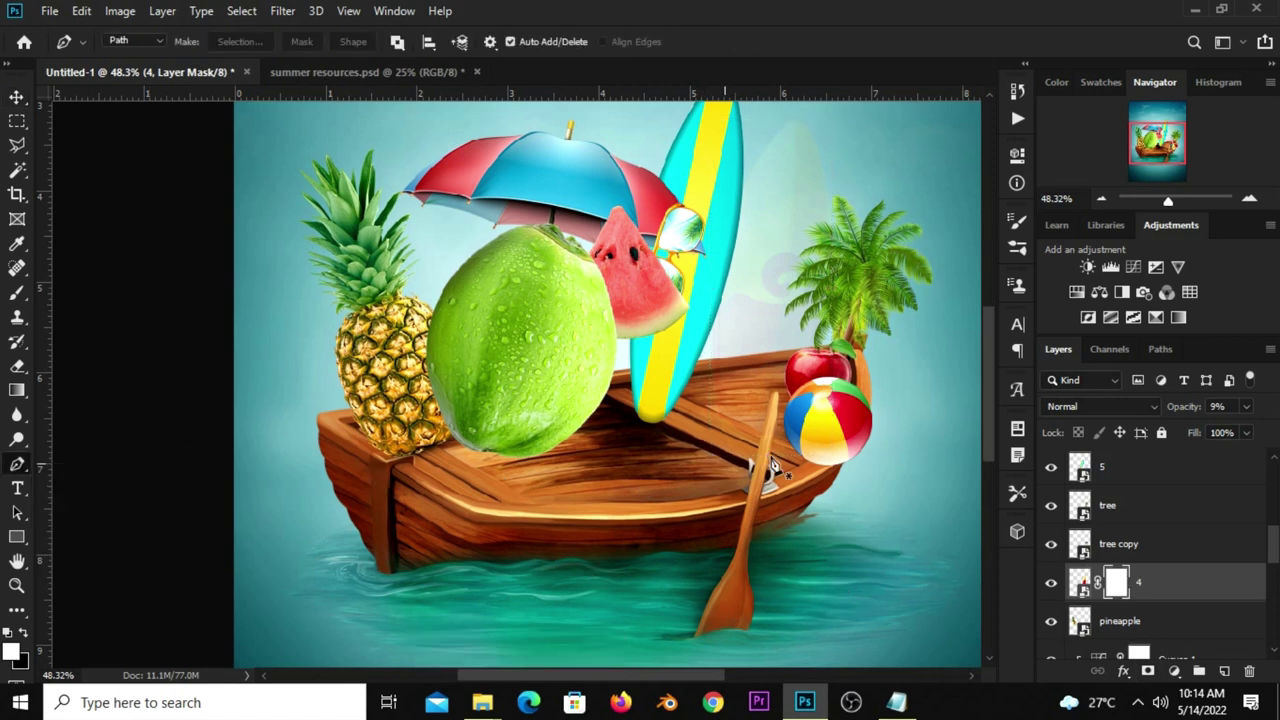
pyautogui.scroll(5, 760, 478)
pyautogui.click(745, 518)
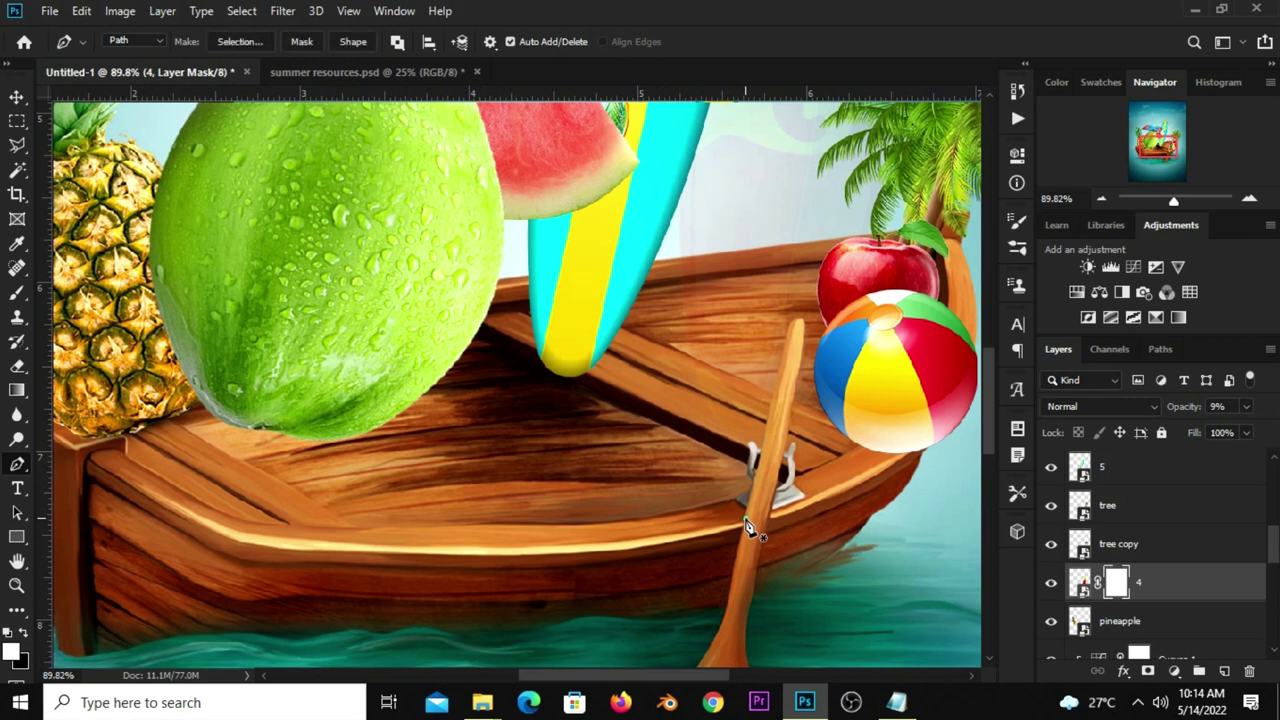
pyautogui.click(791, 323)
pyautogui.moveTo(785, 382); pyautogui.dragTo(782, 372)
pyautogui.scroll(2, 772, 425)
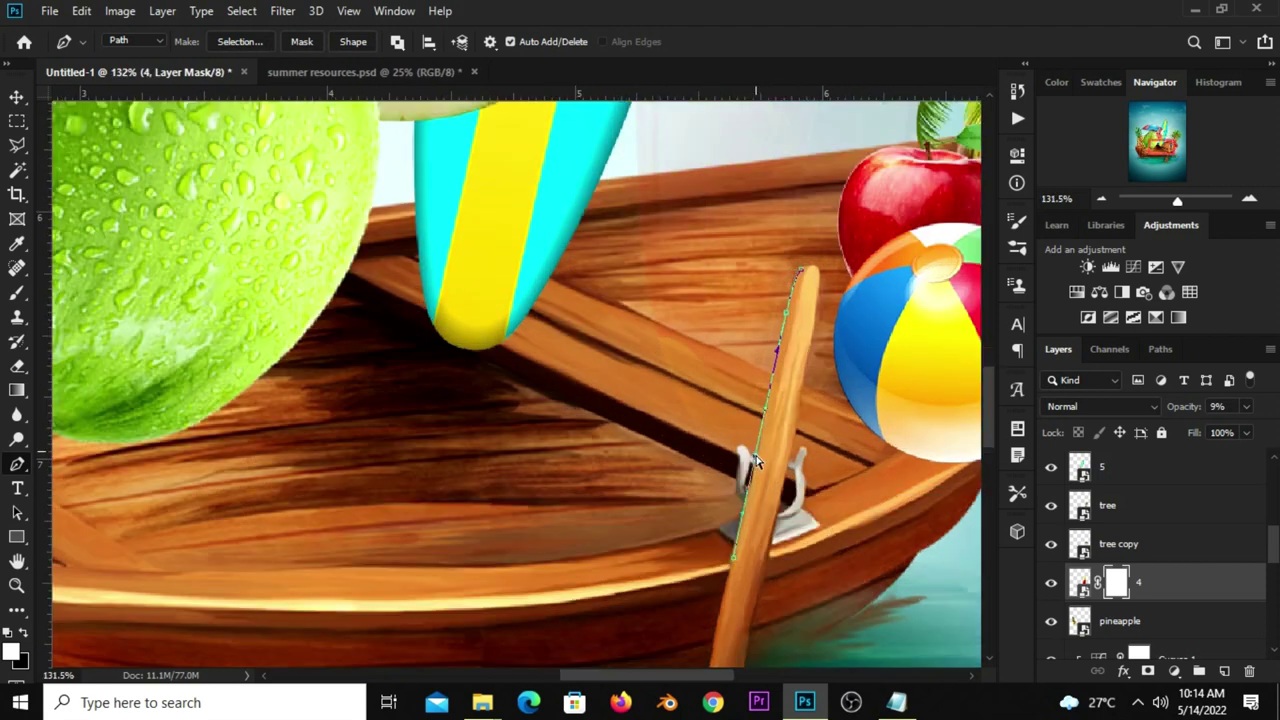
pyautogui.scroll(1, 822, 282)
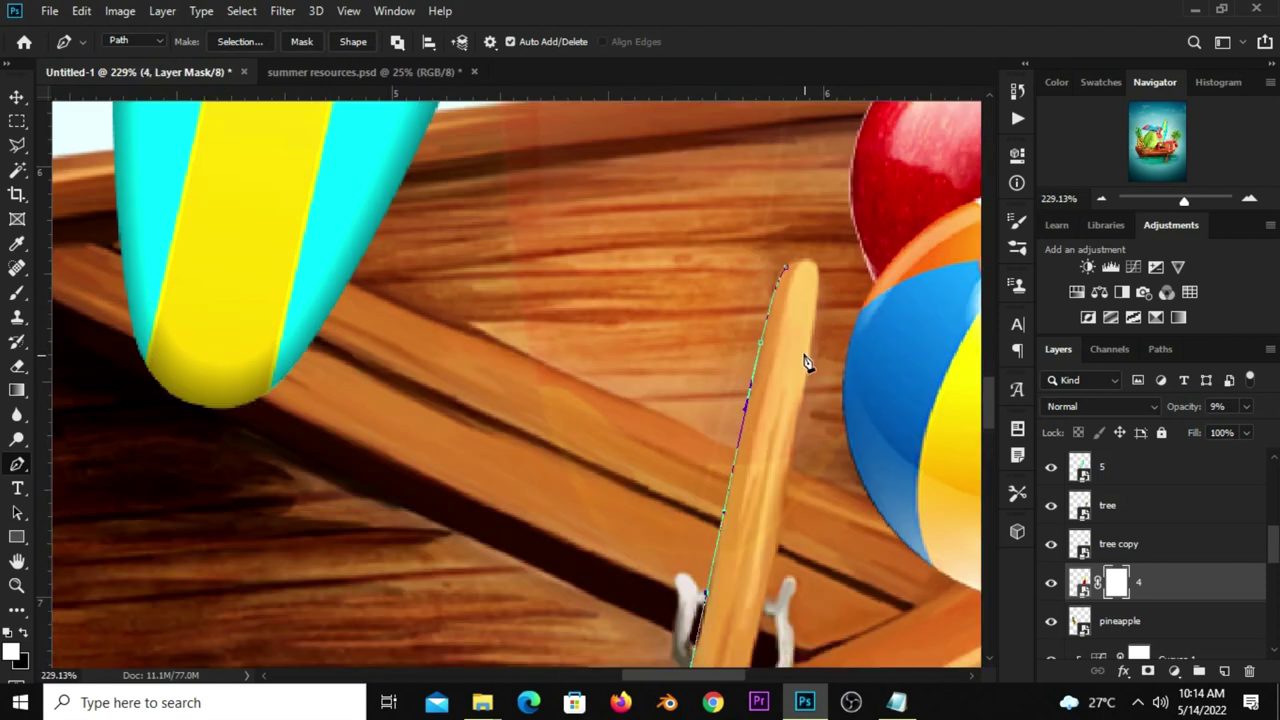
pyautogui.click(806, 380)
pyautogui.moveTo(814, 276); pyautogui.dragTo(810, 270)
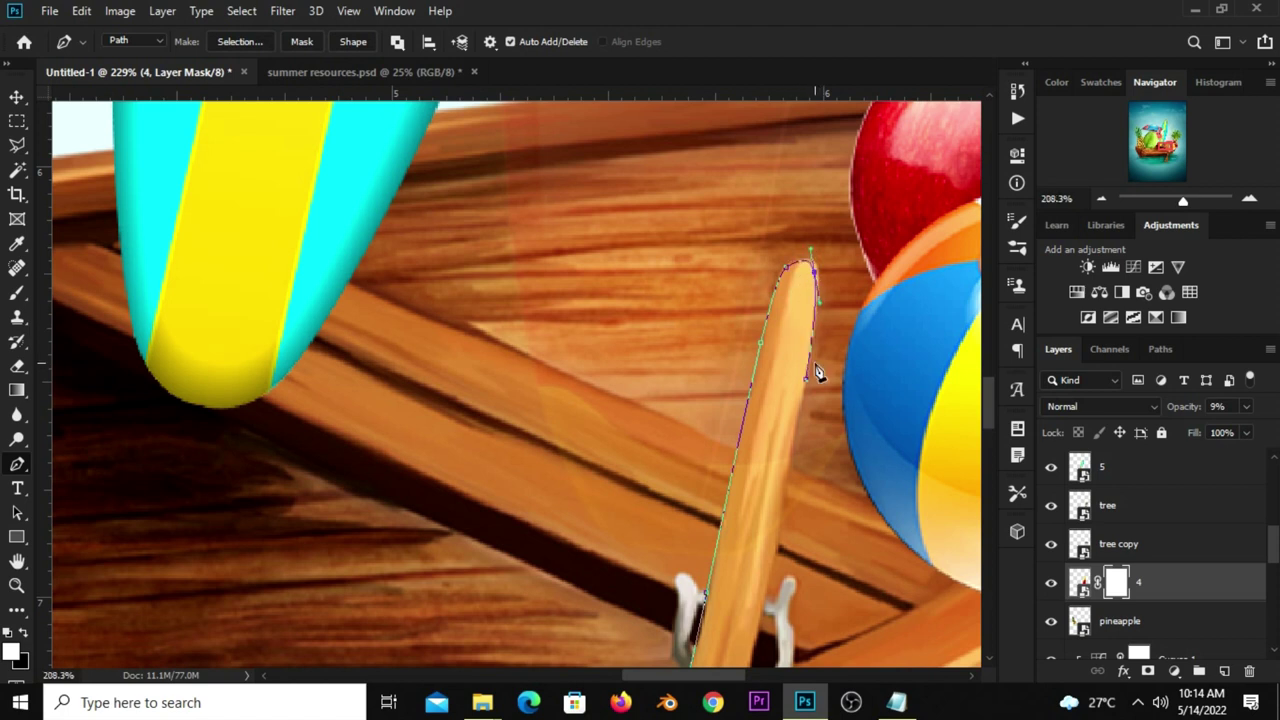
# - Close the oar path down at its base and choose Make Selection
pyautogui.scroll(-3, 812, 360)
pyautogui.click(770, 551)
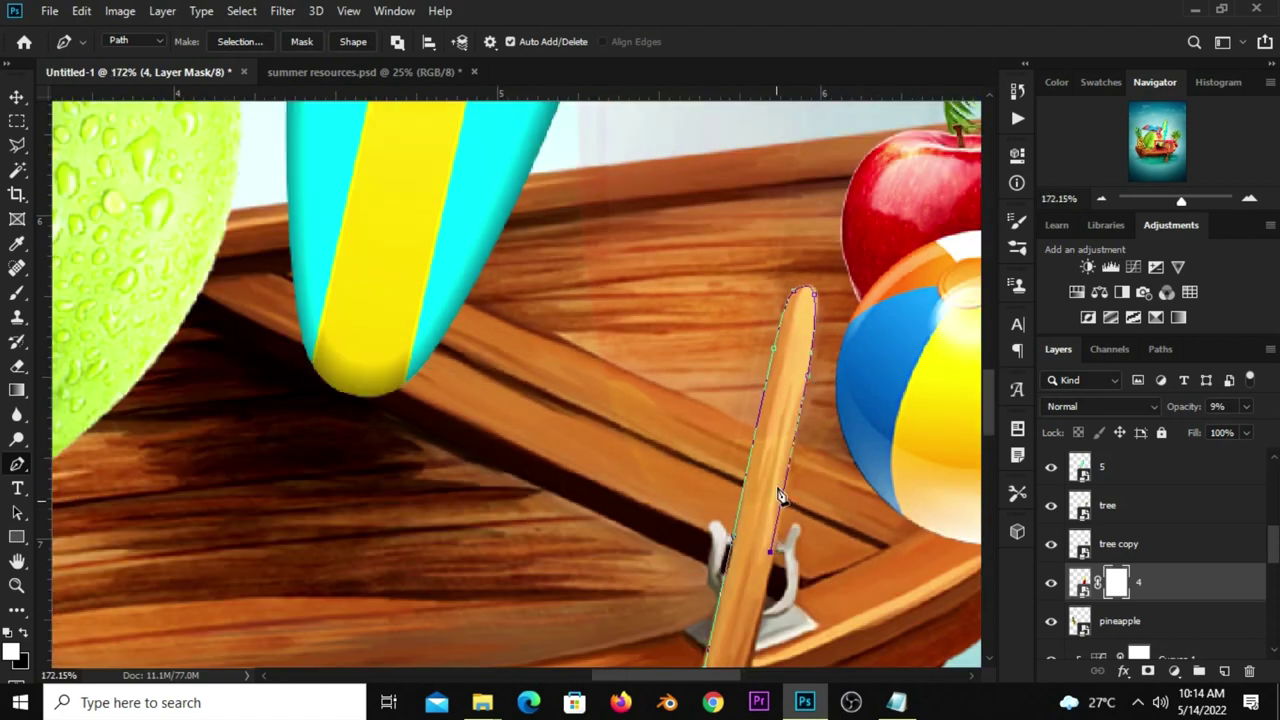
pyautogui.click(771, 576)
pyautogui.scroll(-3, 776, 461)
pyautogui.click(763, 622)
pyautogui.click(723, 617)
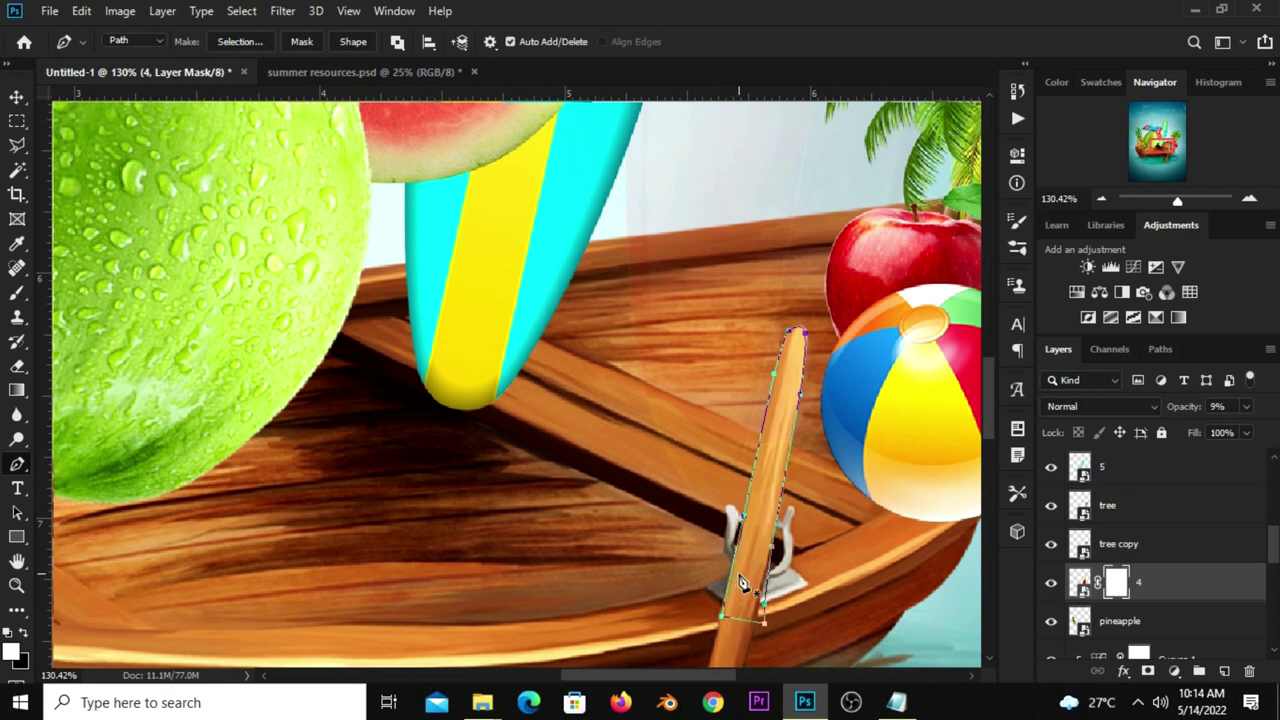
pyautogui.rightClick(740, 578)
pyautogui.click(800, 233)
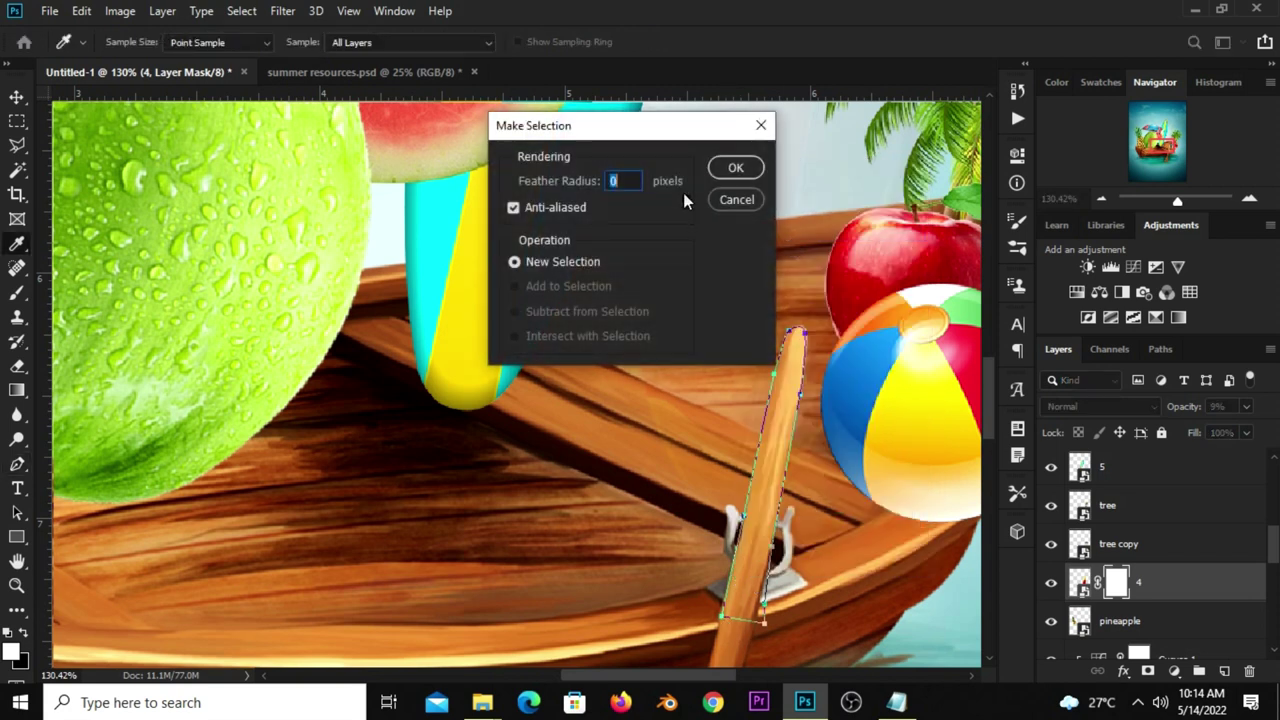
# - Confirm the oar selection with 0-pixel feather and pick the Rectangular Marquee tool
pyautogui.click(729, 170)
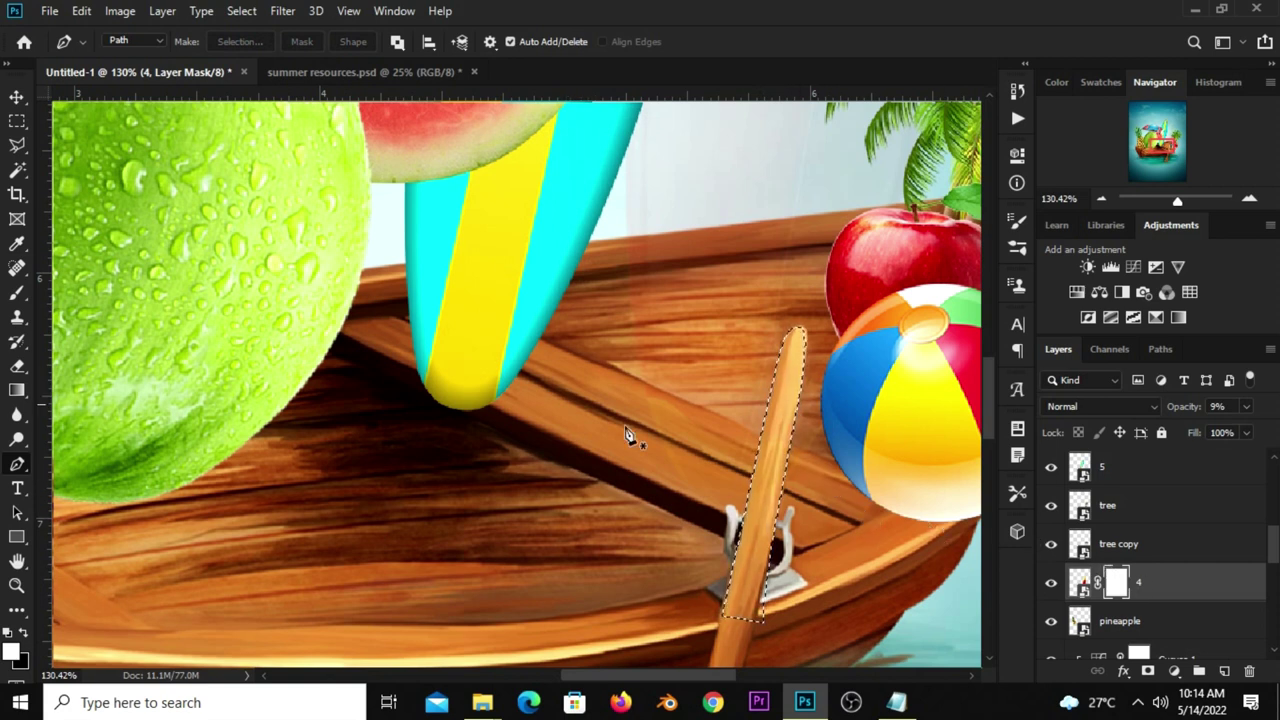
pyautogui.click(17, 121)
pyautogui.click(84, 121)
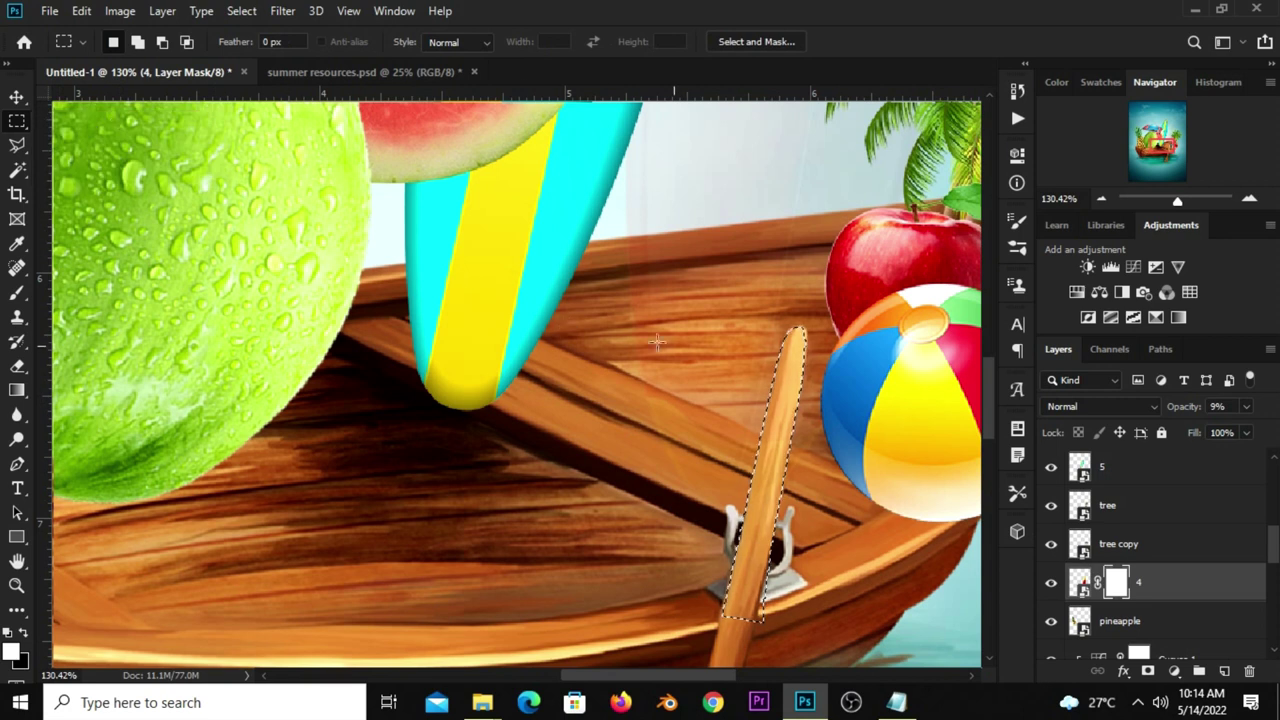
# - Fill the oar selection on layer 4's mask with the background colour, then deselect
pyautogui.rightClick(785, 450)
pyautogui.click(820, 329)
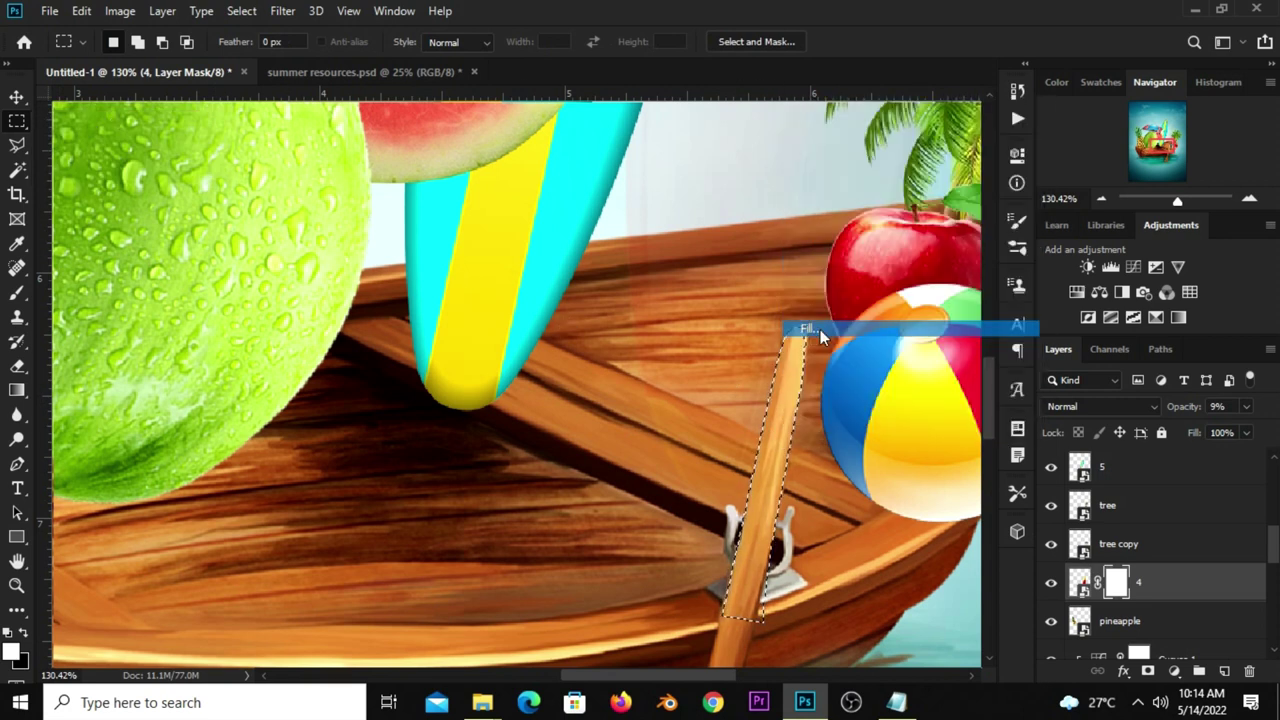
pyautogui.click(620, 172)
pyautogui.click(614, 165)
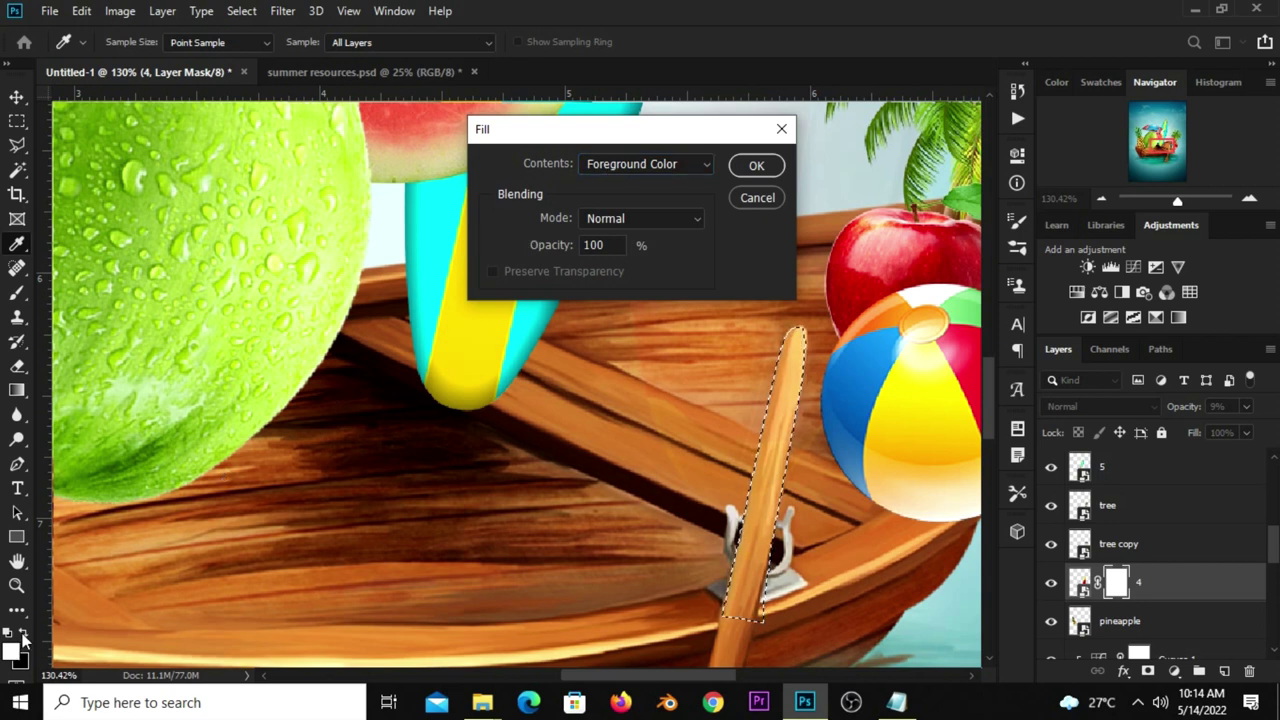
pyautogui.click(624, 162)
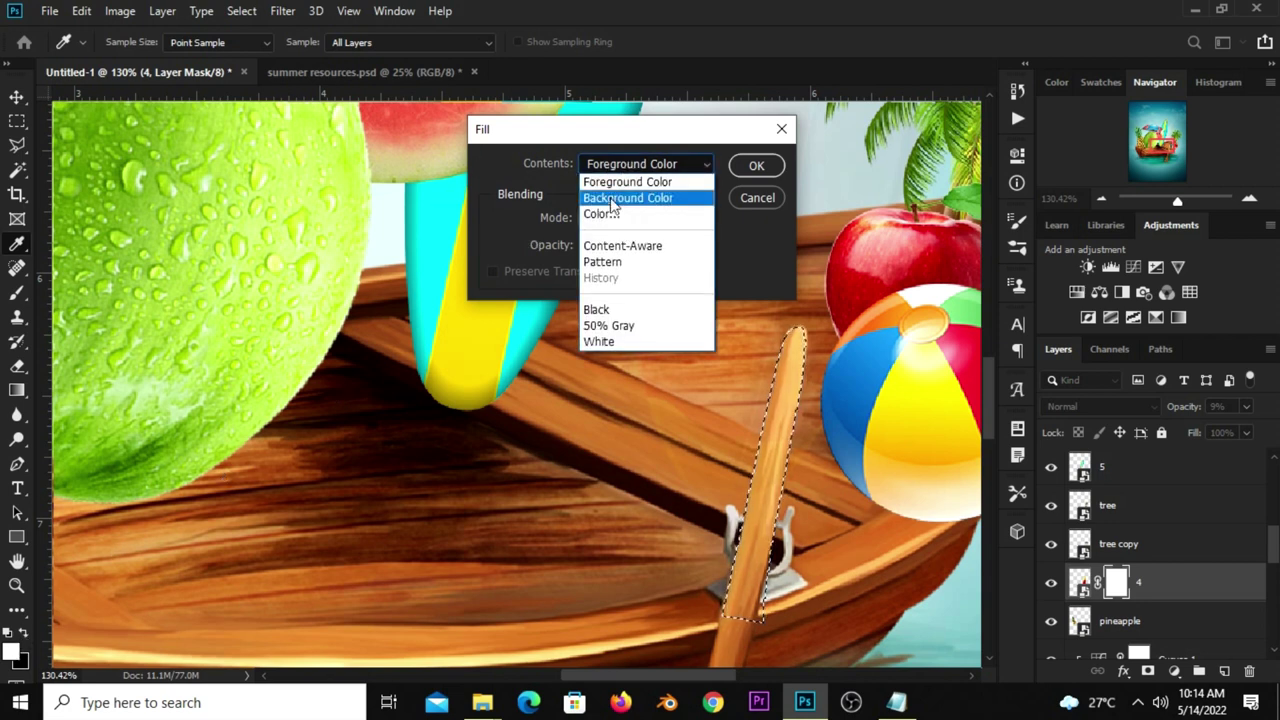
pyautogui.click(614, 197)
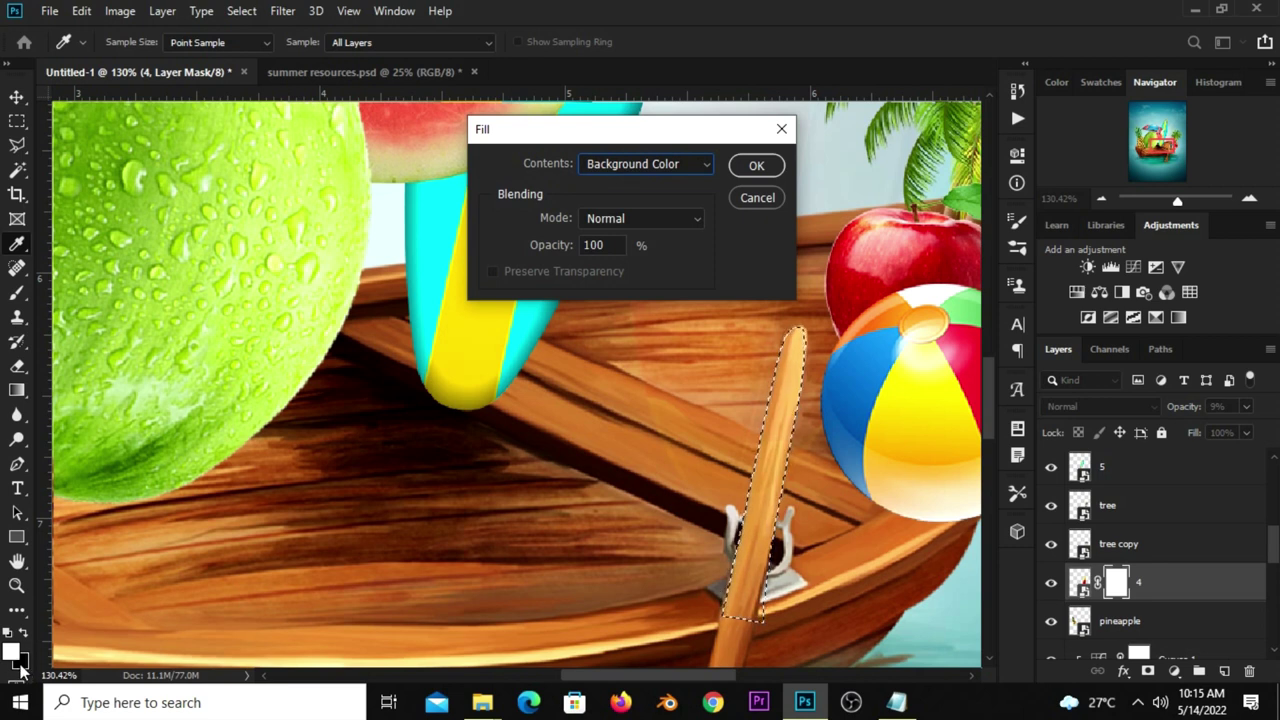
pyautogui.click(756, 167)
pyautogui.press('m')
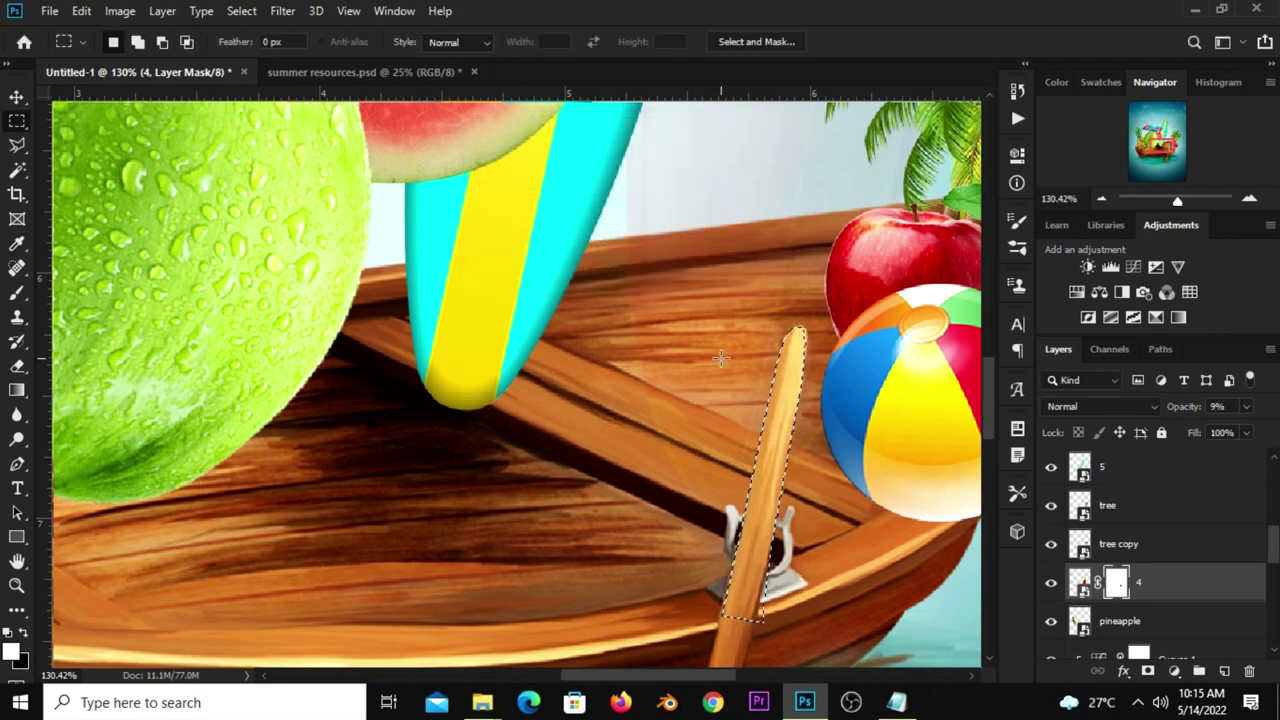
pyautogui.hotkey('ctrl', 'd')
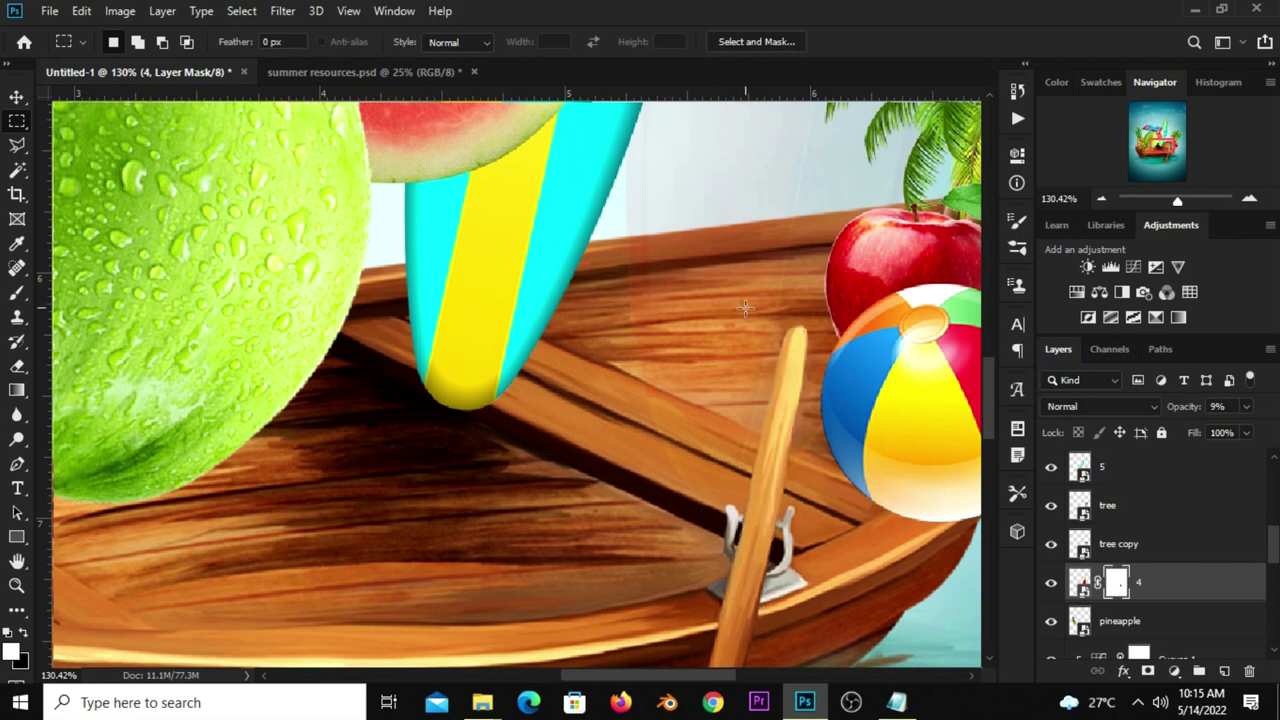
# - Raise layer 4's opacity back to 100%
pyautogui.scroll(-2, 720, 356)
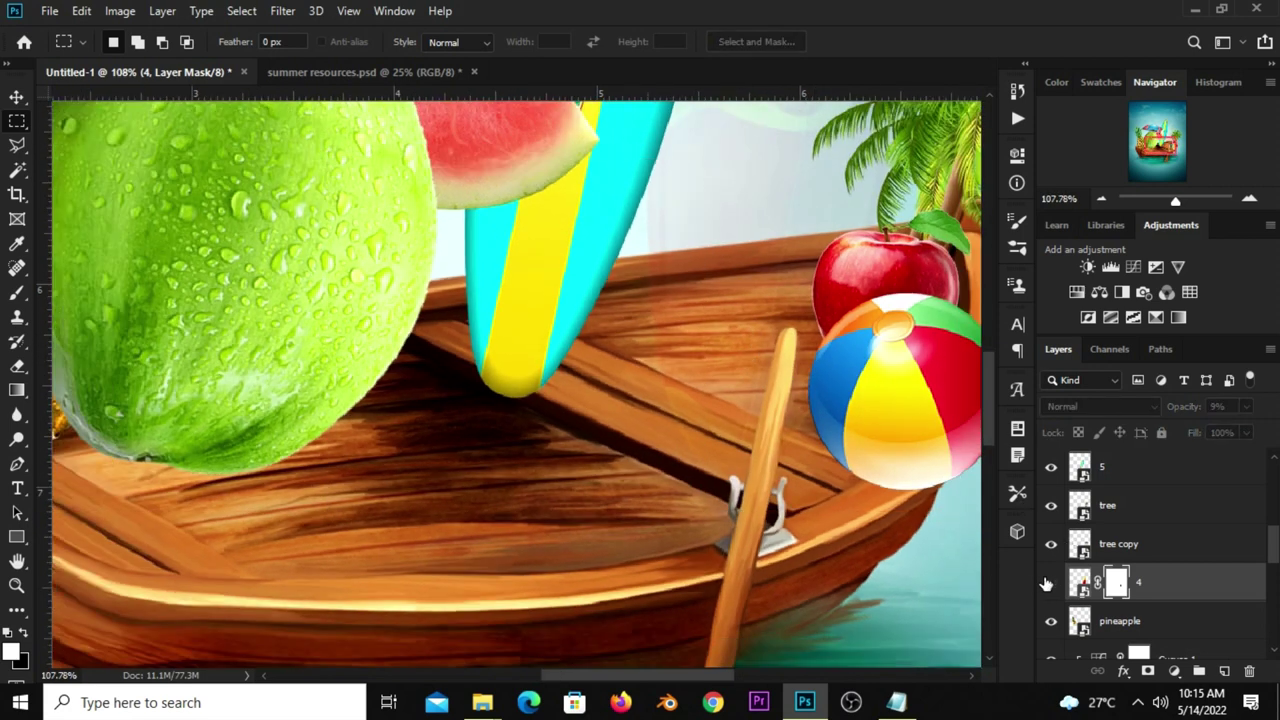
pyautogui.click(1246, 407)
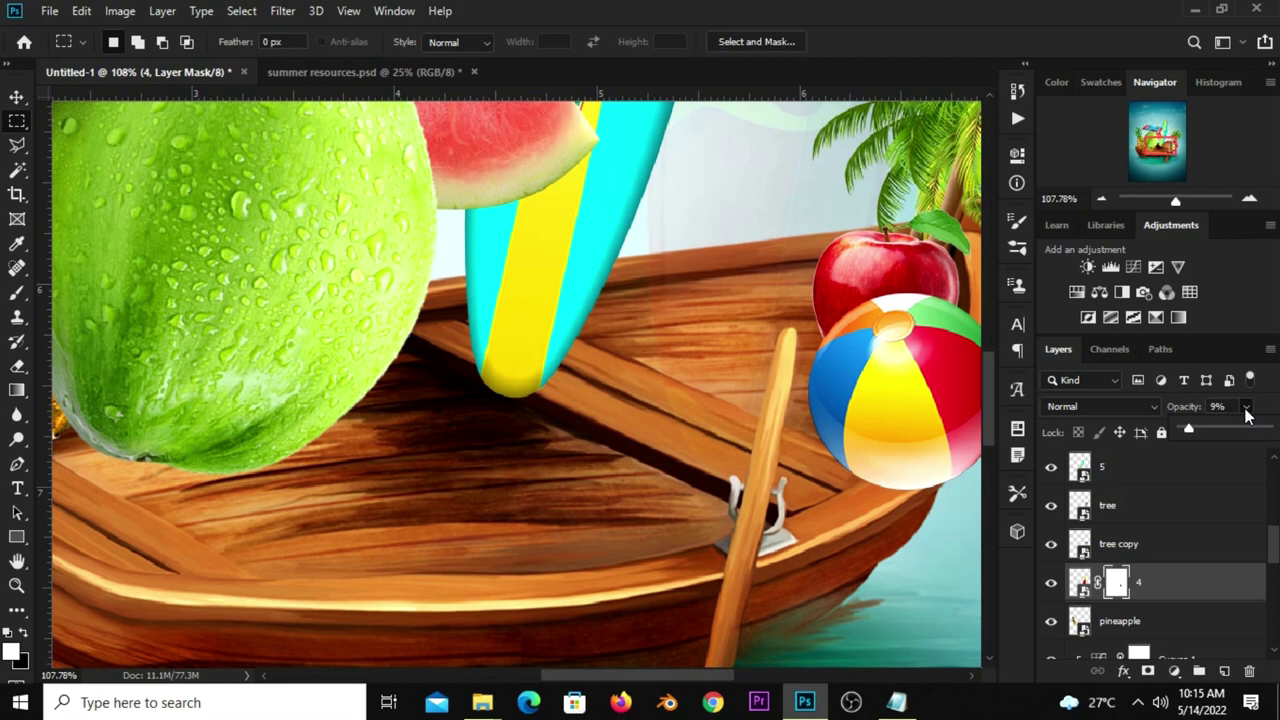
pyautogui.moveTo(1189, 431); pyautogui.dragTo(1267, 428)
pyautogui.scroll(-8, 737, 383)
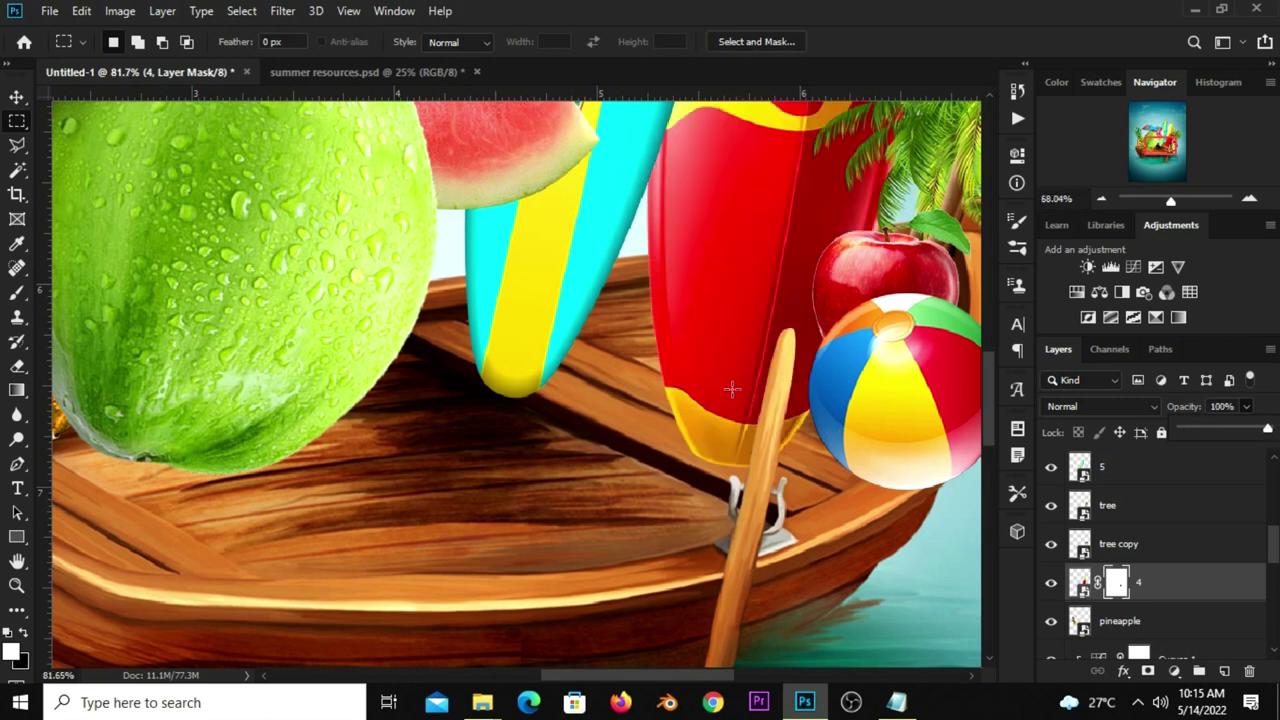
pyautogui.click(16, 97)
# - Show and select the summer suitcase layer, turning Curves 2 on and Levels 1 off
pyautogui.keyDown('ctrl'); pyautogui.click(1145, 581); pyautogui.keyUp('ctrl')
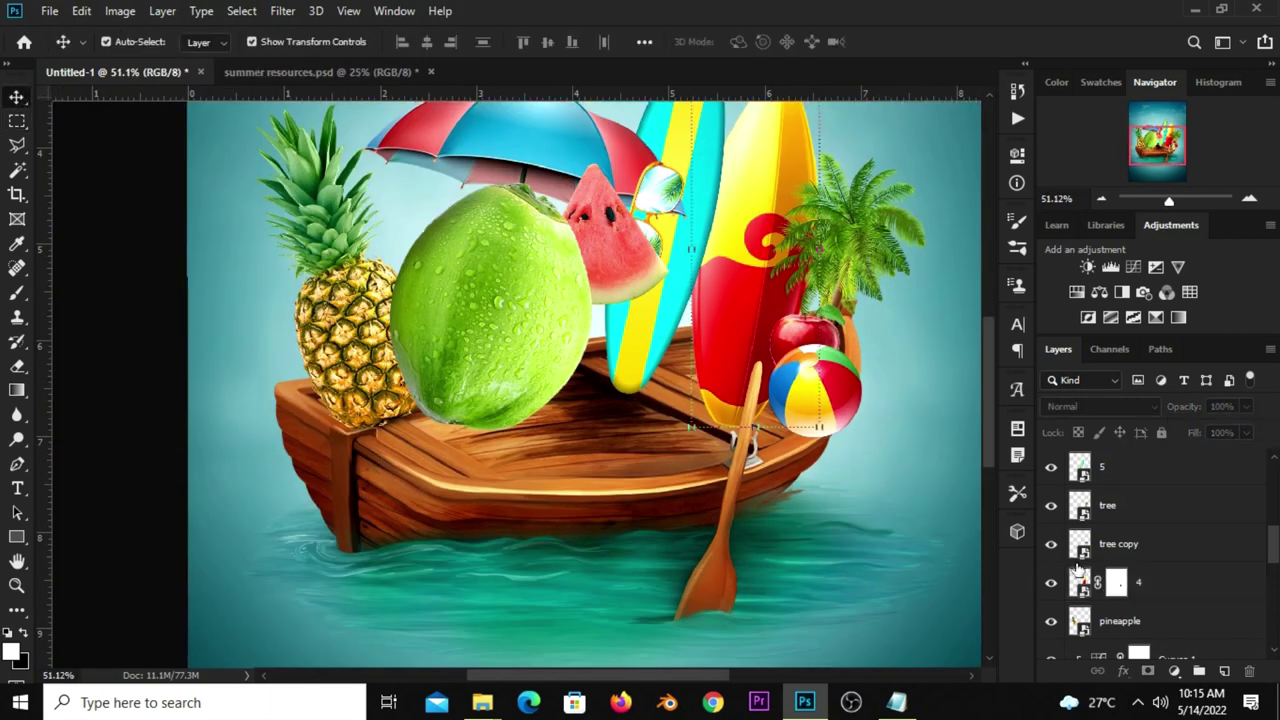
pyautogui.scroll(5, 1145, 581)
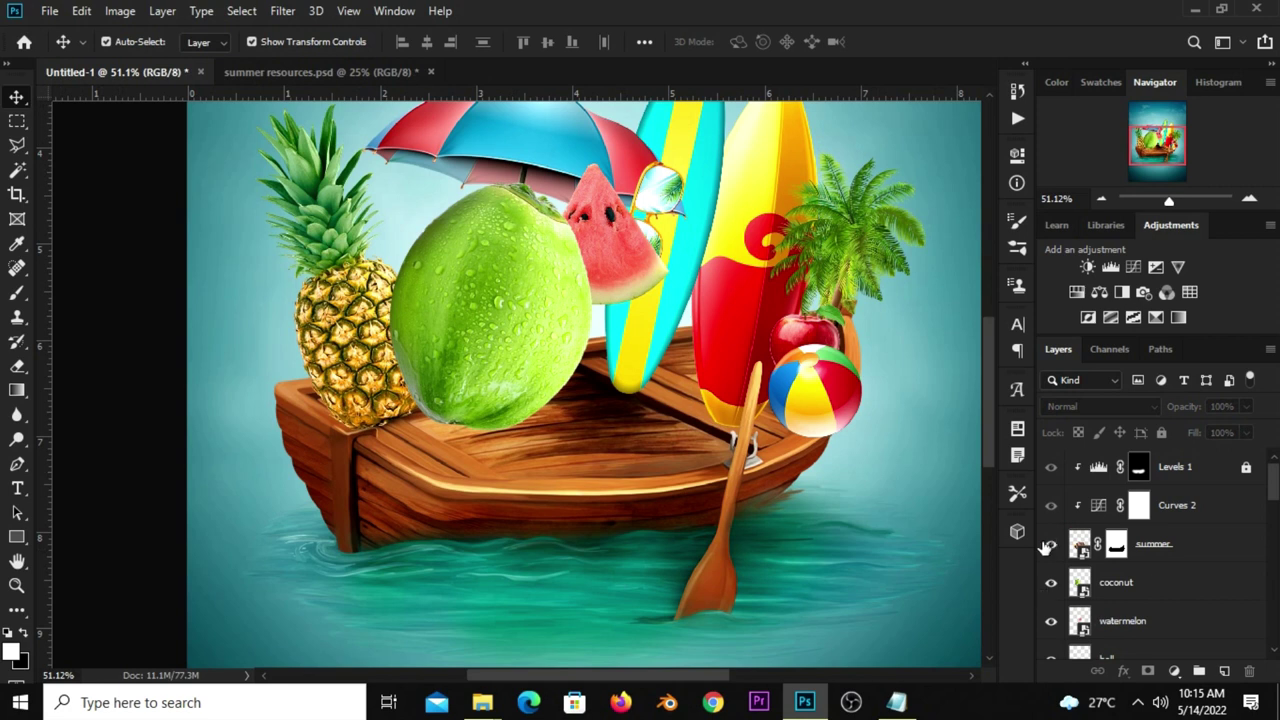
pyautogui.click(1049, 545)
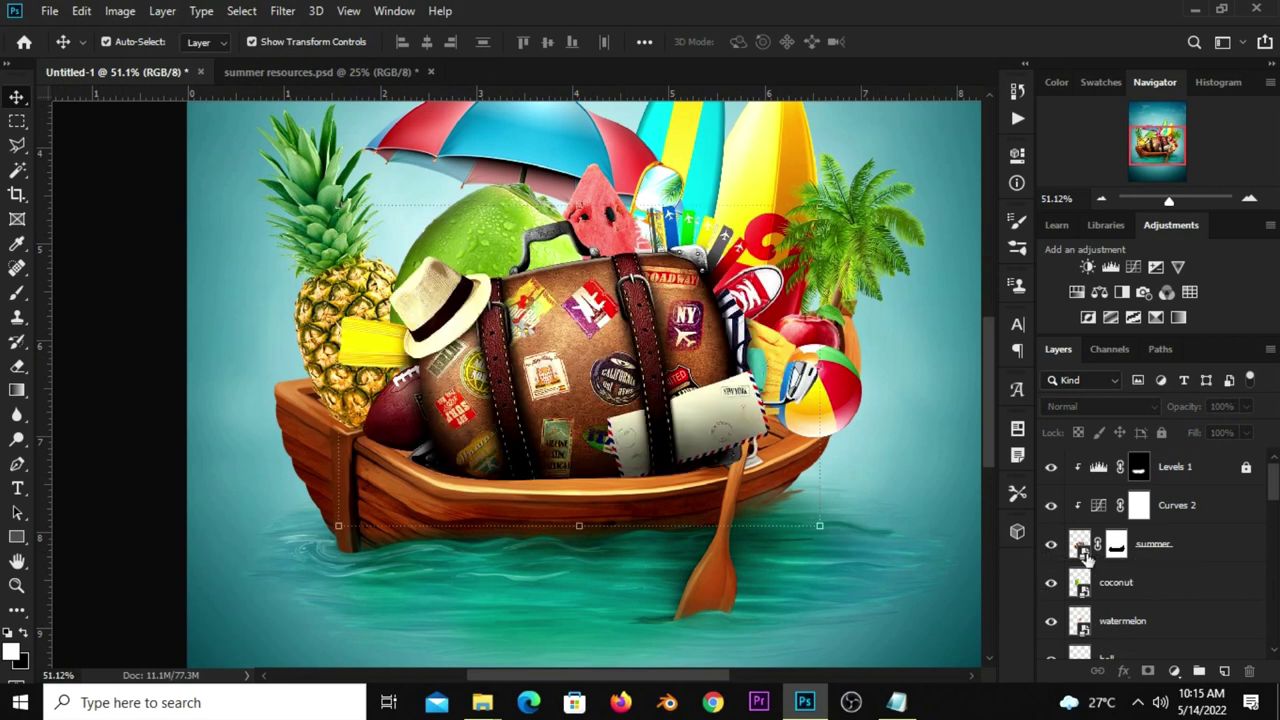
pyautogui.click(1082, 546)
pyautogui.click(1050, 547)
pyautogui.click(1050, 548)
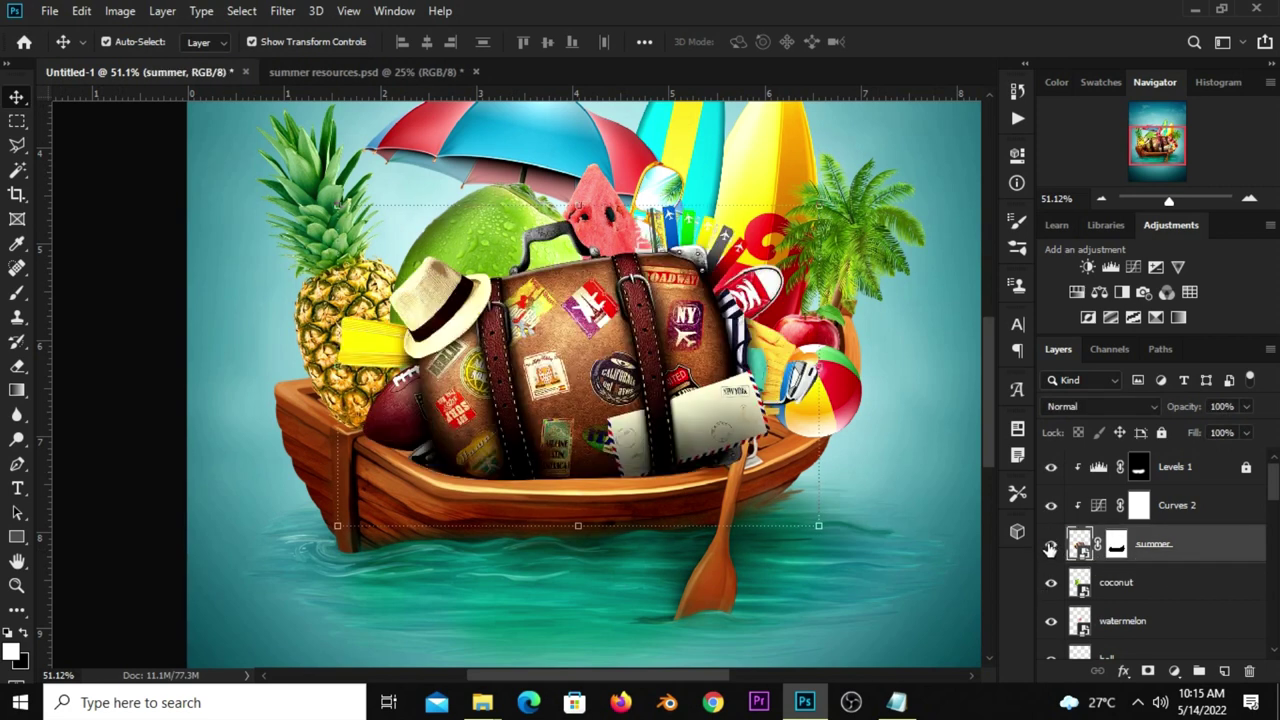
pyautogui.click(1050, 505)
pyautogui.click(1050, 467)
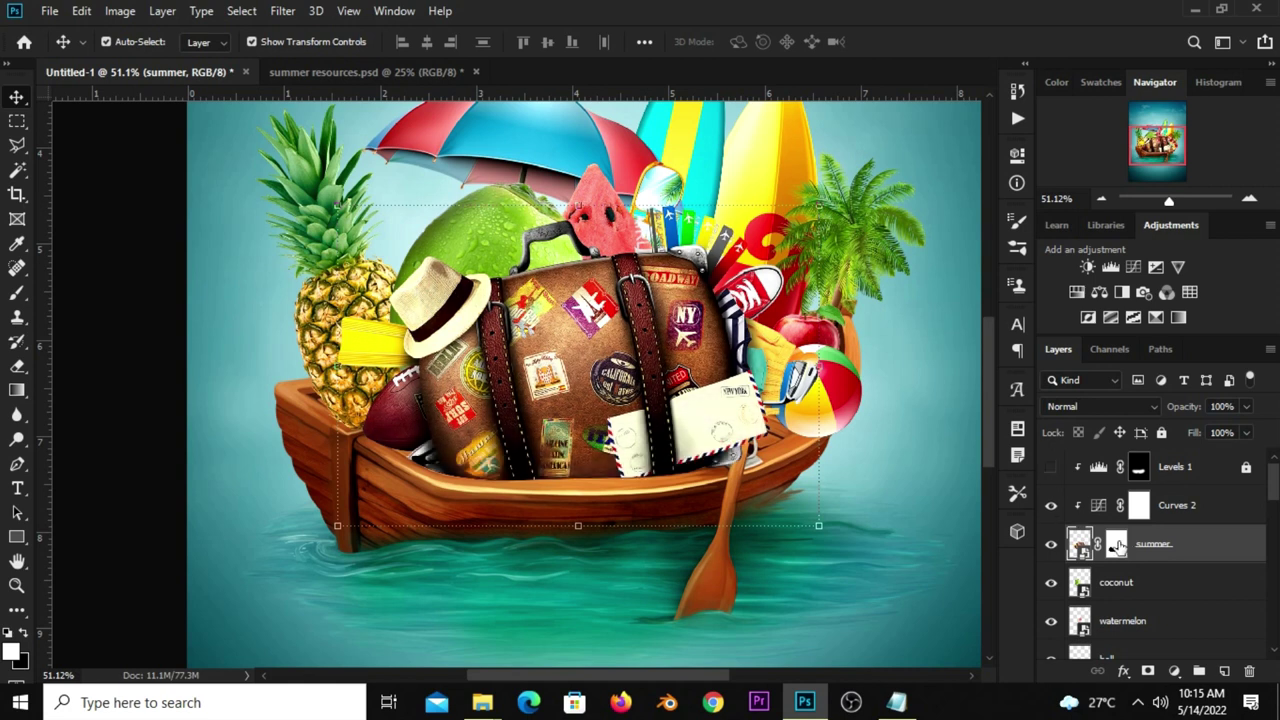
# - Lower the summer layer's opacity to 12% and target its layer mask
pyautogui.click(1050, 546)
pyautogui.click(1050, 546)
pyautogui.click(1245, 407)
pyautogui.moveTo(1226, 427); pyautogui.dragTo(1171, 437)
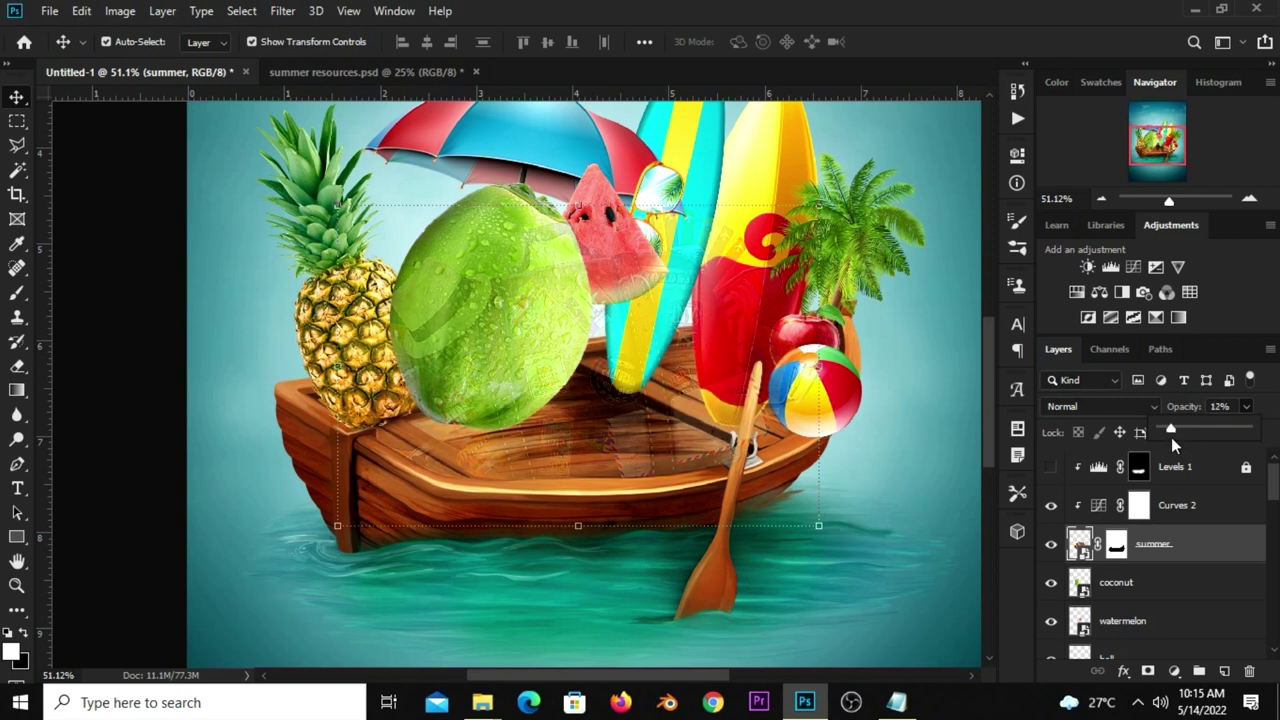
pyautogui.click(1117, 560)
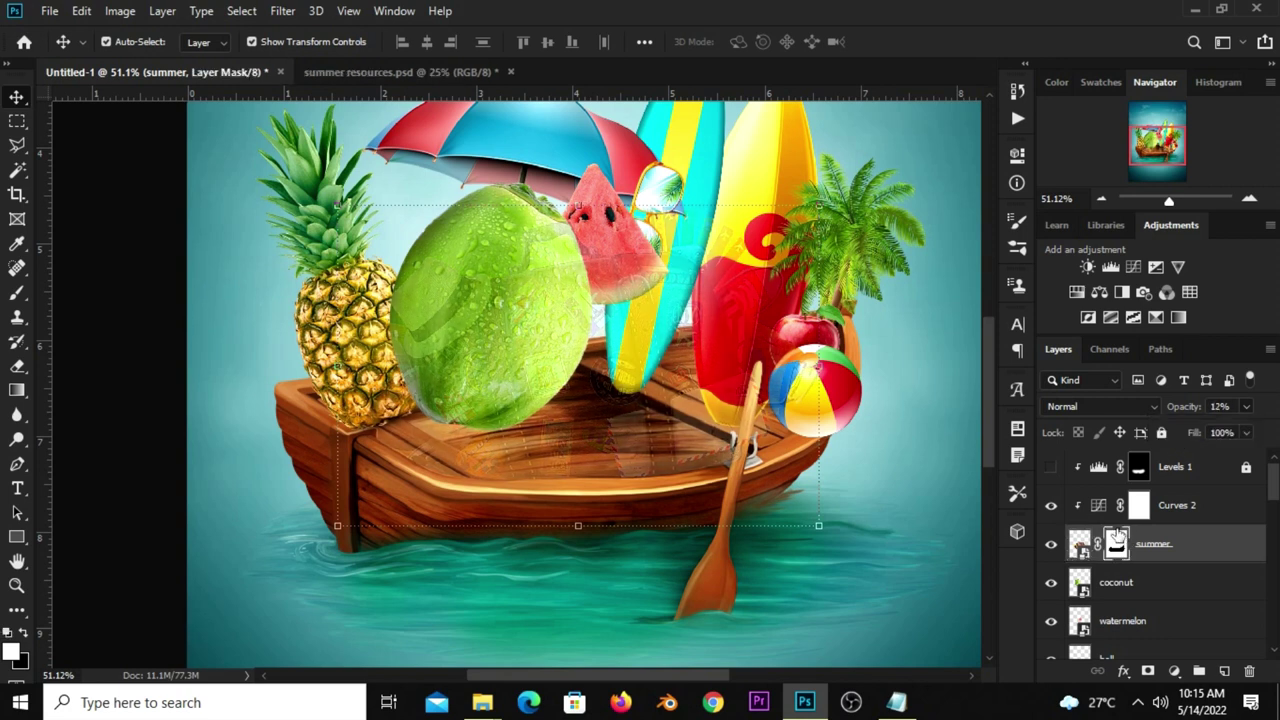
# - Start a Pen path along the oar's top and left edge
pyautogui.click(17, 464)
pyautogui.click(134, 462)
pyautogui.scroll(3, 775, 447)
pyautogui.scroll(1, 775, 447)
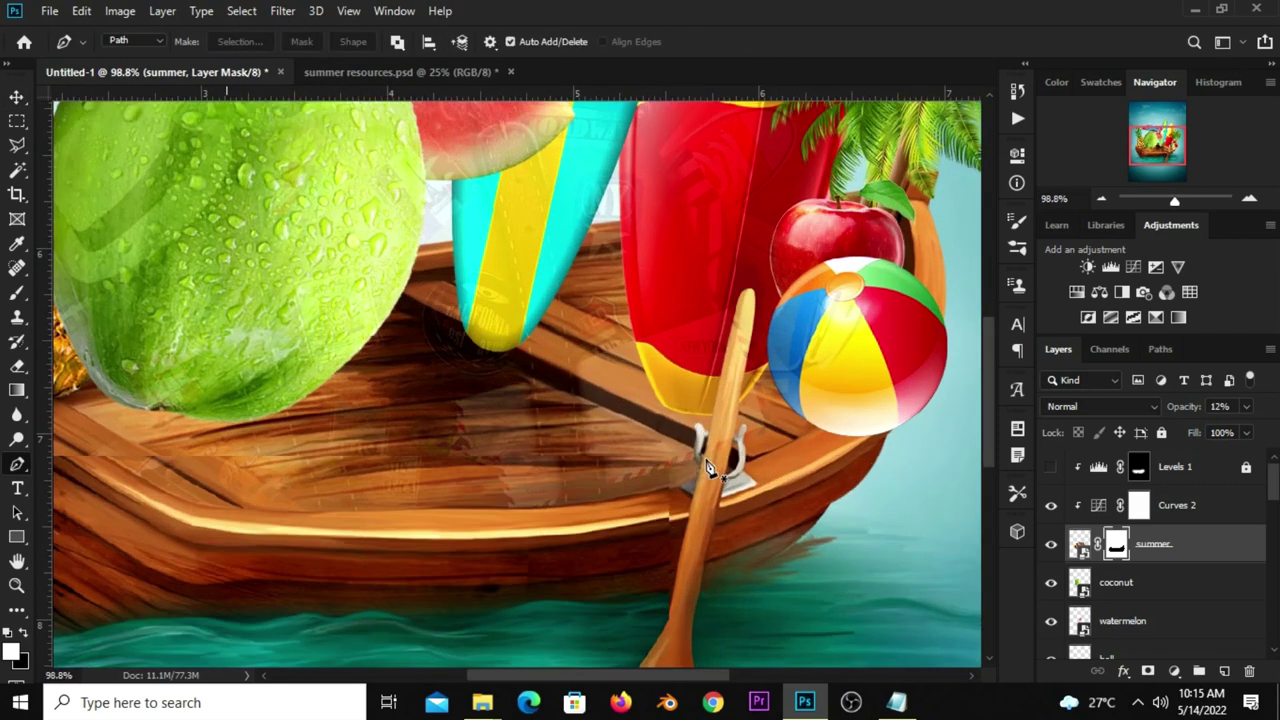
pyautogui.click(685, 538)
pyautogui.click(749, 292)
pyautogui.moveTo(745, 335); pyautogui.dragTo(737, 313)
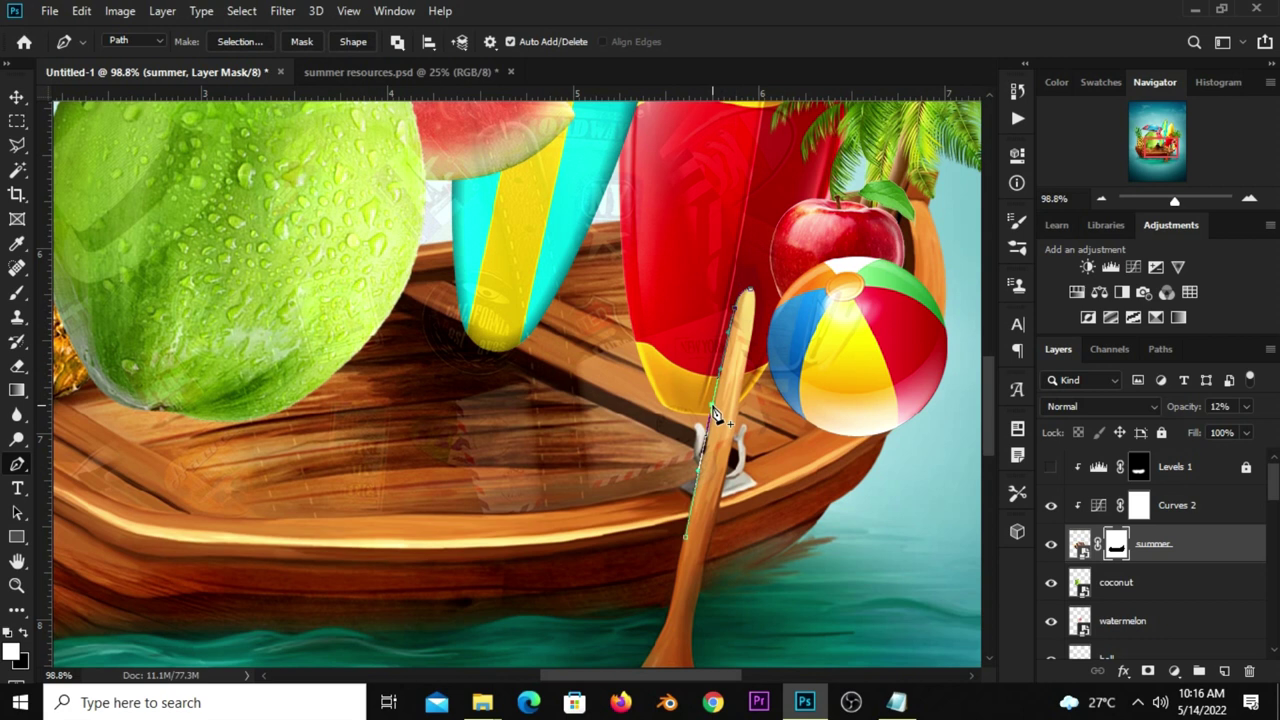
pyautogui.moveTo(712, 409); pyautogui.dragTo(717, 404)
# - Complete the oar path around its bottom and right edge
pyautogui.click(709, 549)
pyautogui.moveTo(749, 291); pyautogui.dragTo(757, 318)
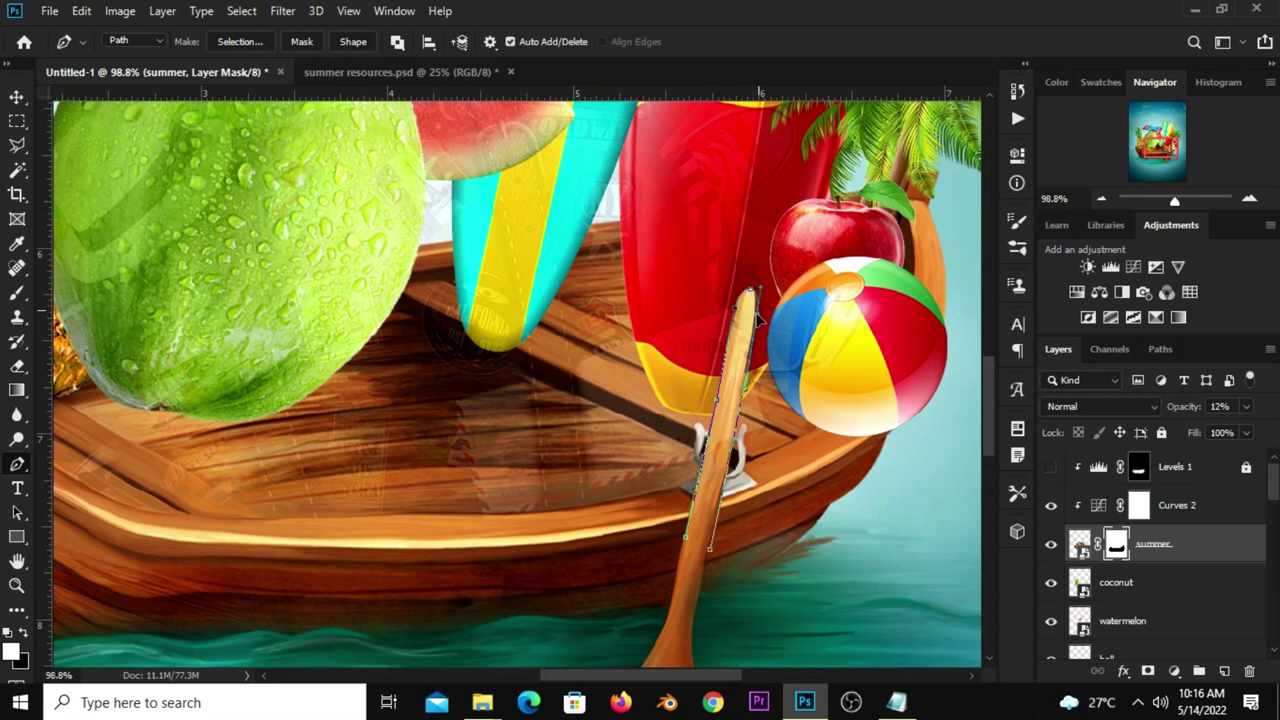
pyautogui.scroll(4, 757, 318)
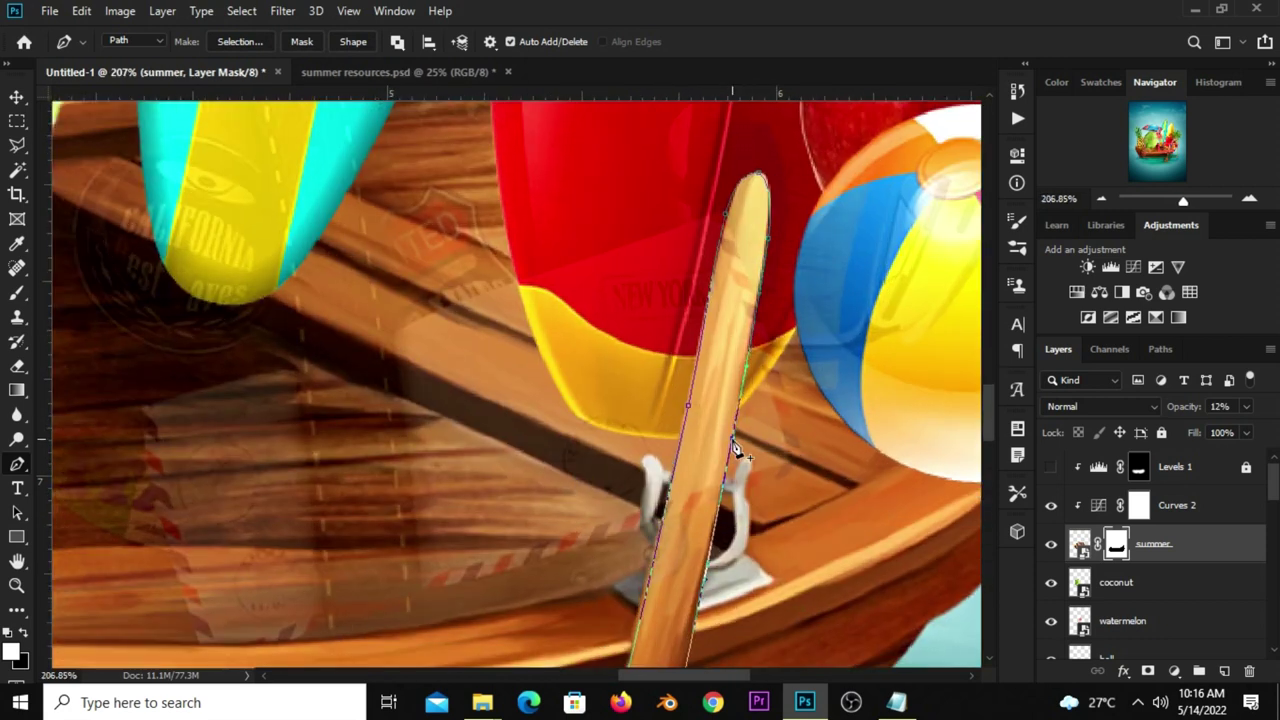
pyautogui.click(729, 438)
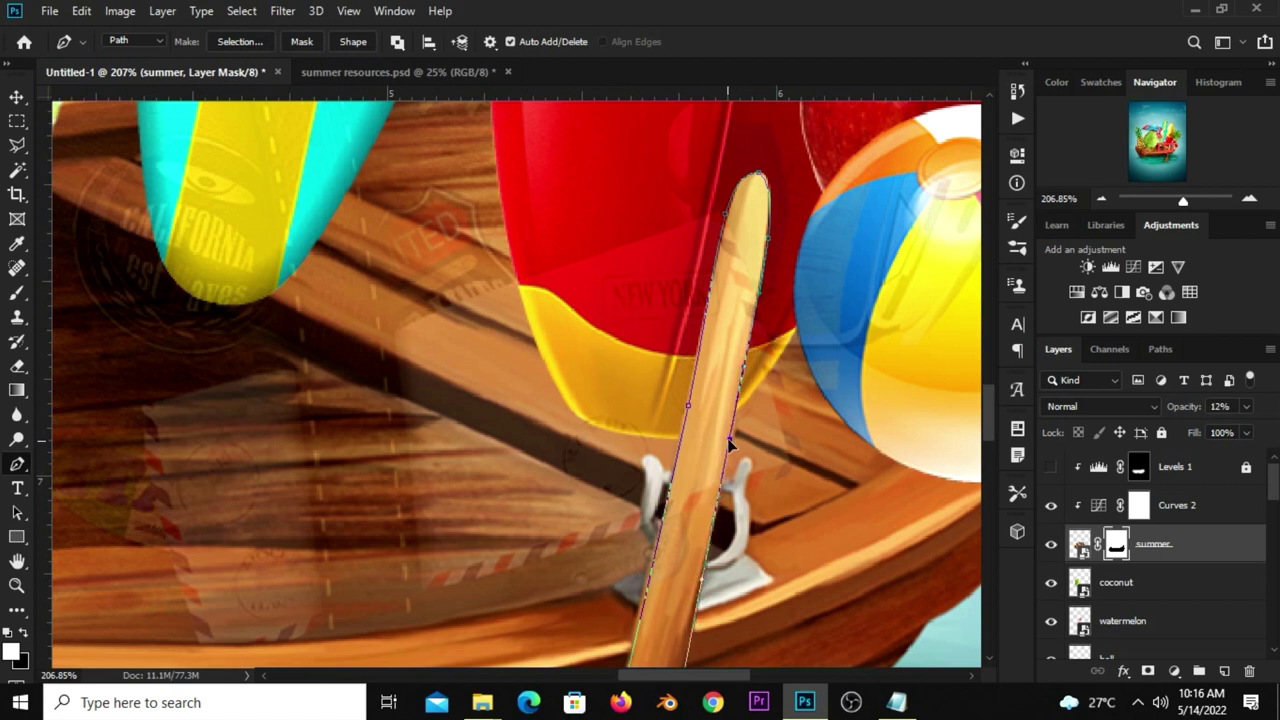
pyautogui.click(770, 244)
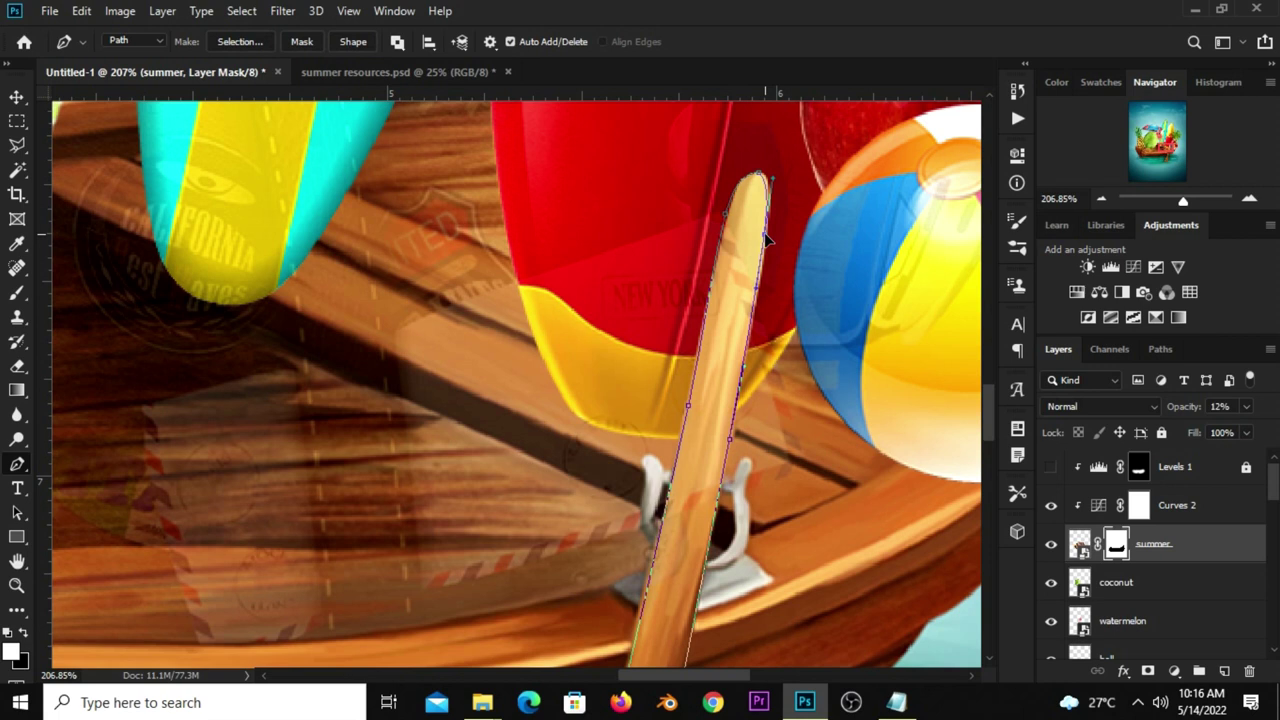
pyautogui.scroll(-2, 766, 237)
pyautogui.scroll(-2, 740, 300)
pyautogui.scroll(-1, 700, 450)
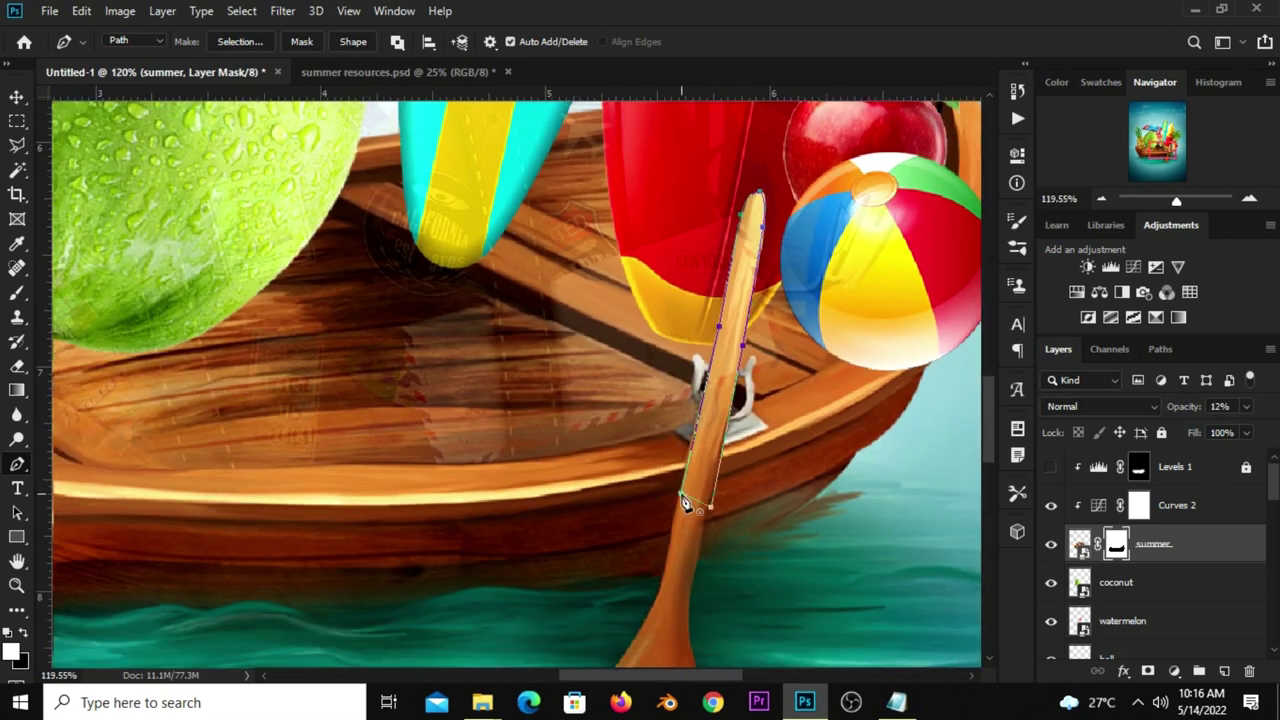
# - Convert the oar path to an unfeathered selection and make black the foreground colour
pyautogui.rightClick(706, 468)
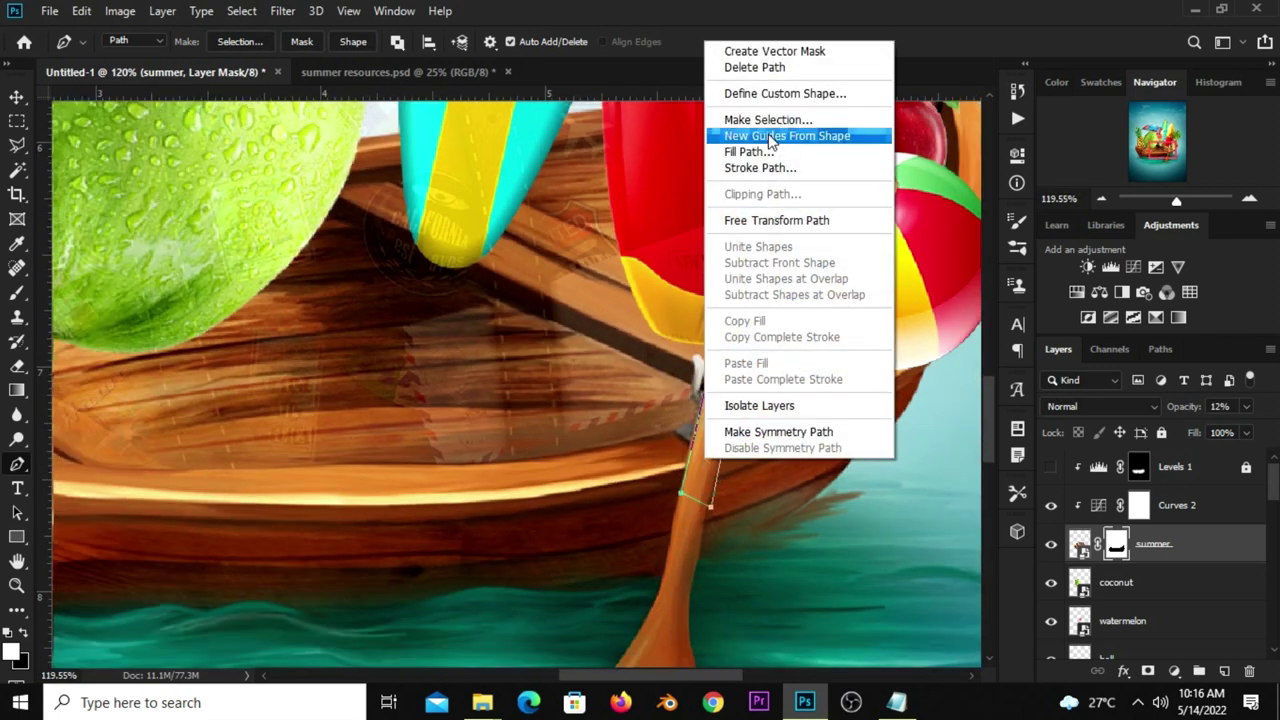
pyautogui.click(768, 120)
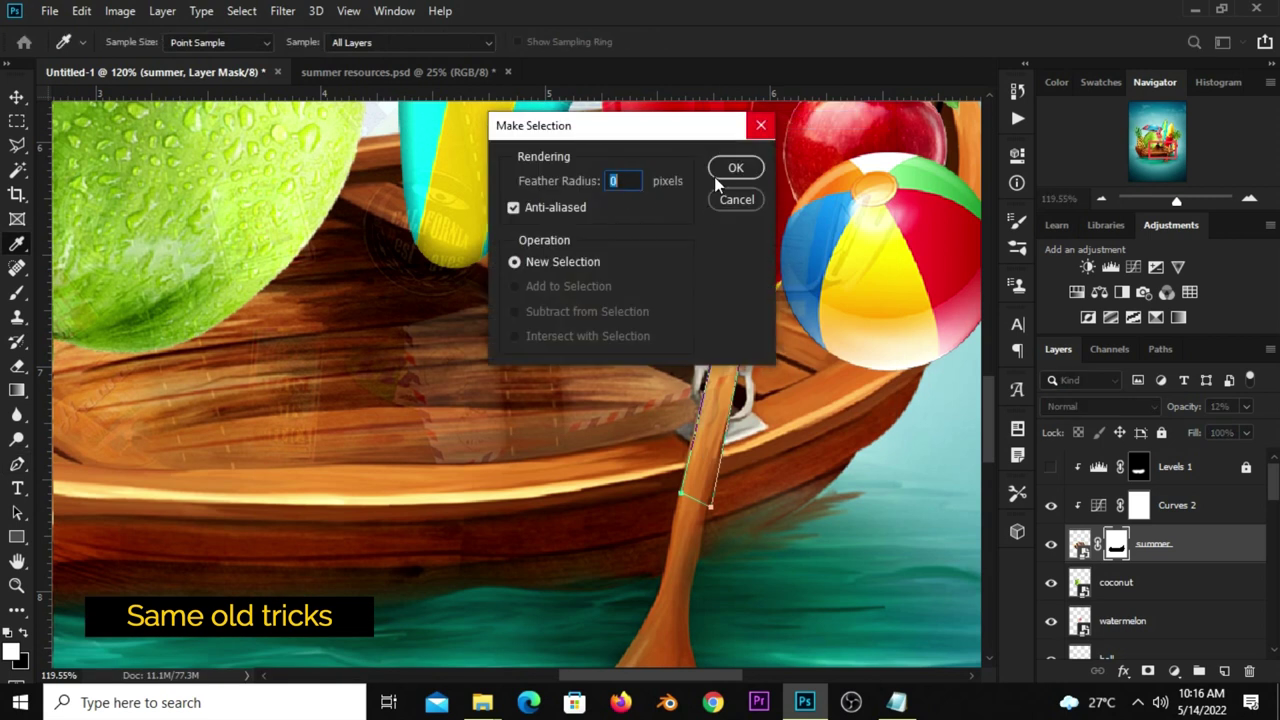
pyautogui.click(716, 178)
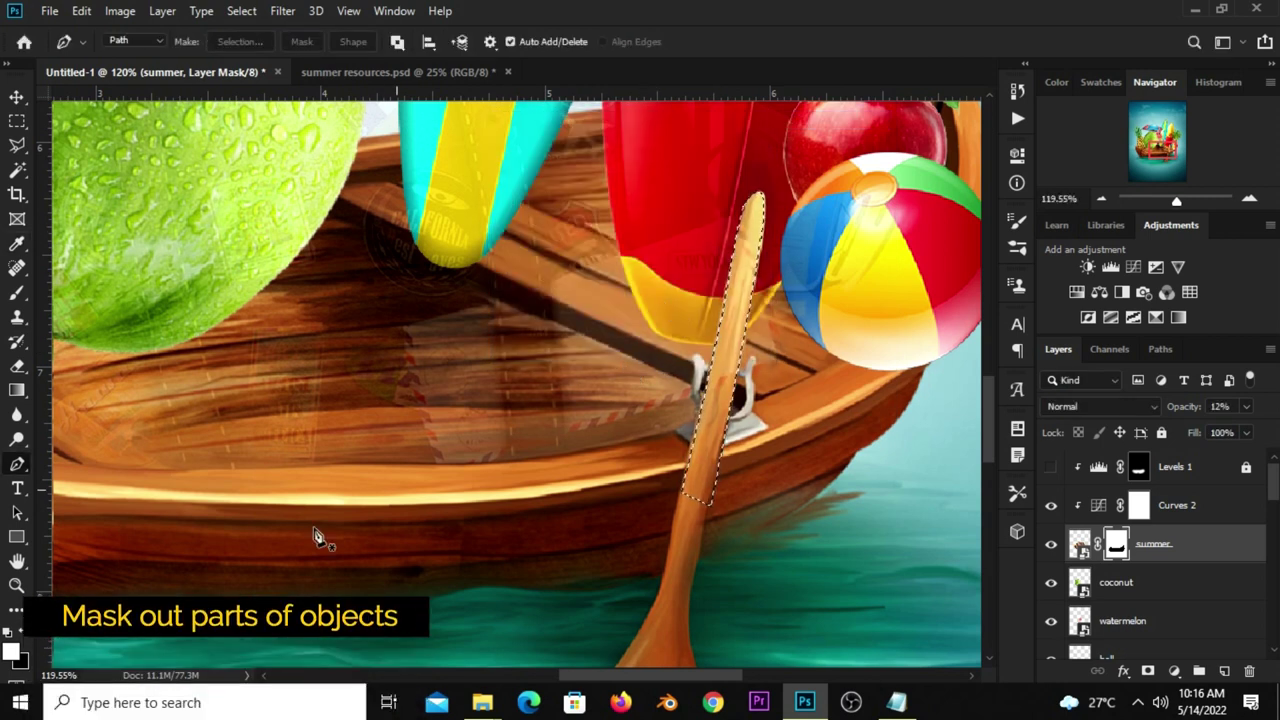
pyautogui.click(23, 638)
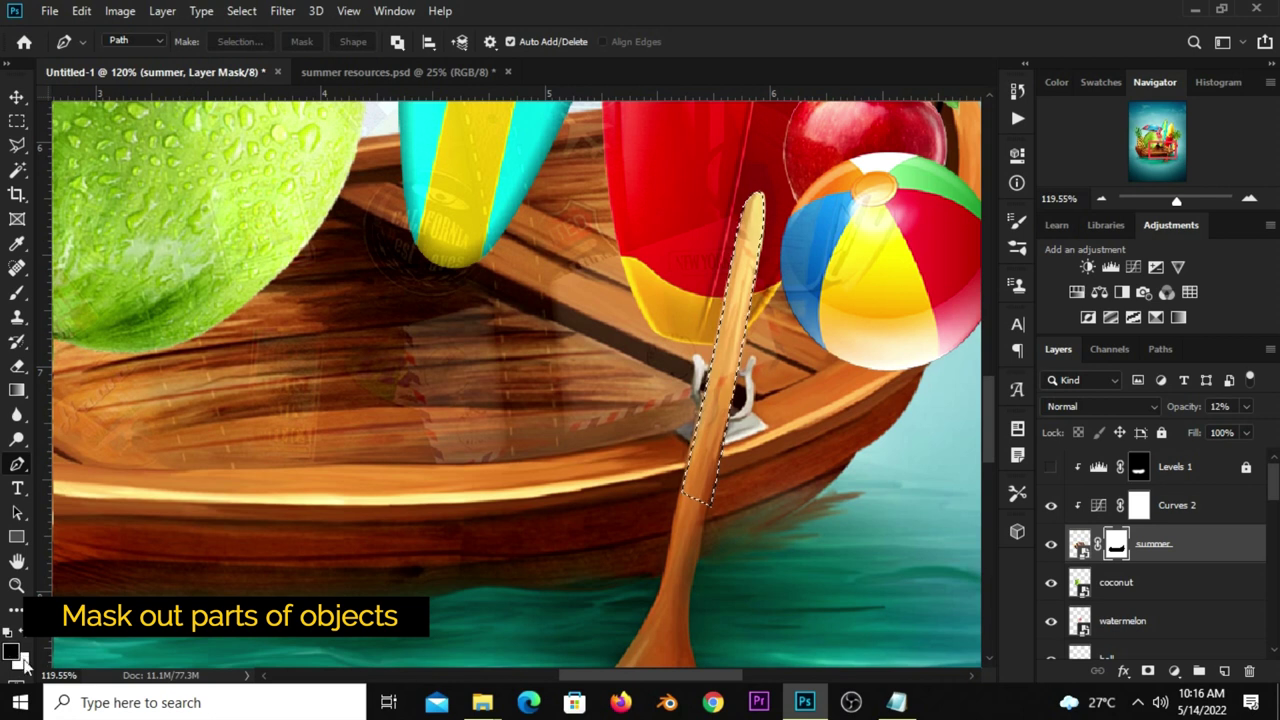
pyautogui.click(17, 121)
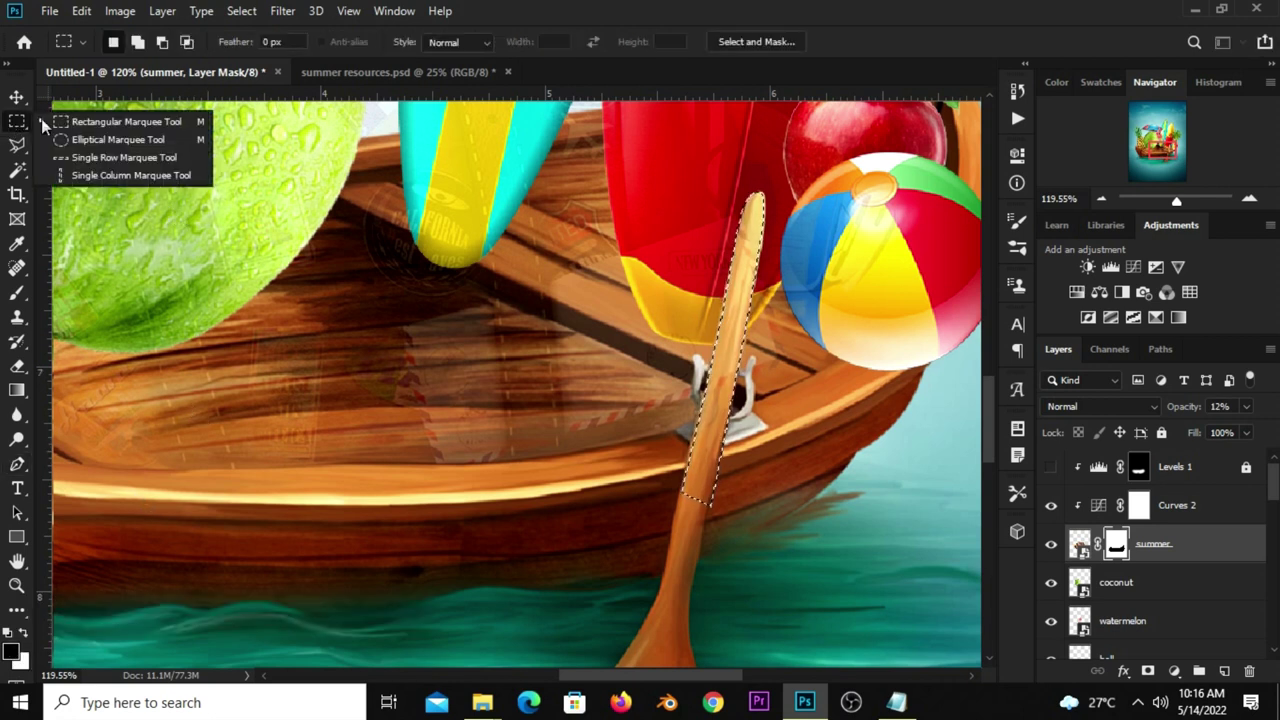
# - Fill the oar selection in the summer mask with black foreground colour, then deselect
pyautogui.rightClick(731, 338)
pyautogui.press('Escape')
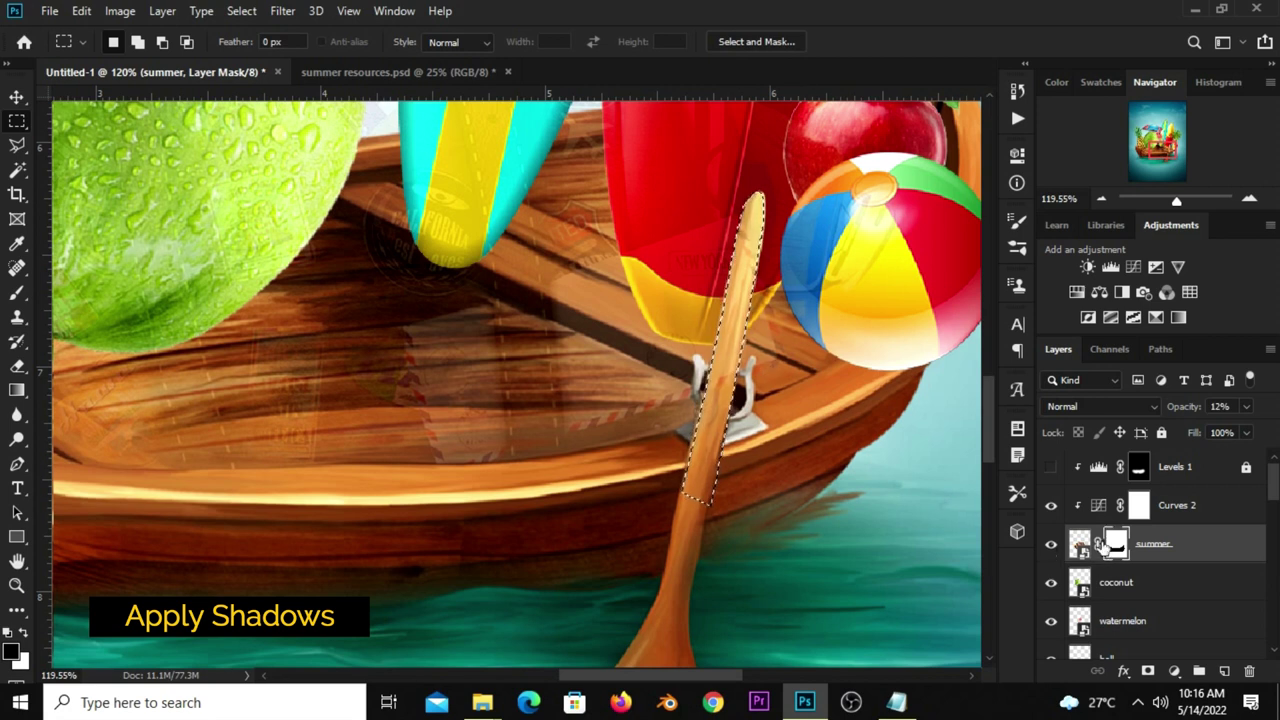
pyautogui.rightClick(730, 368)
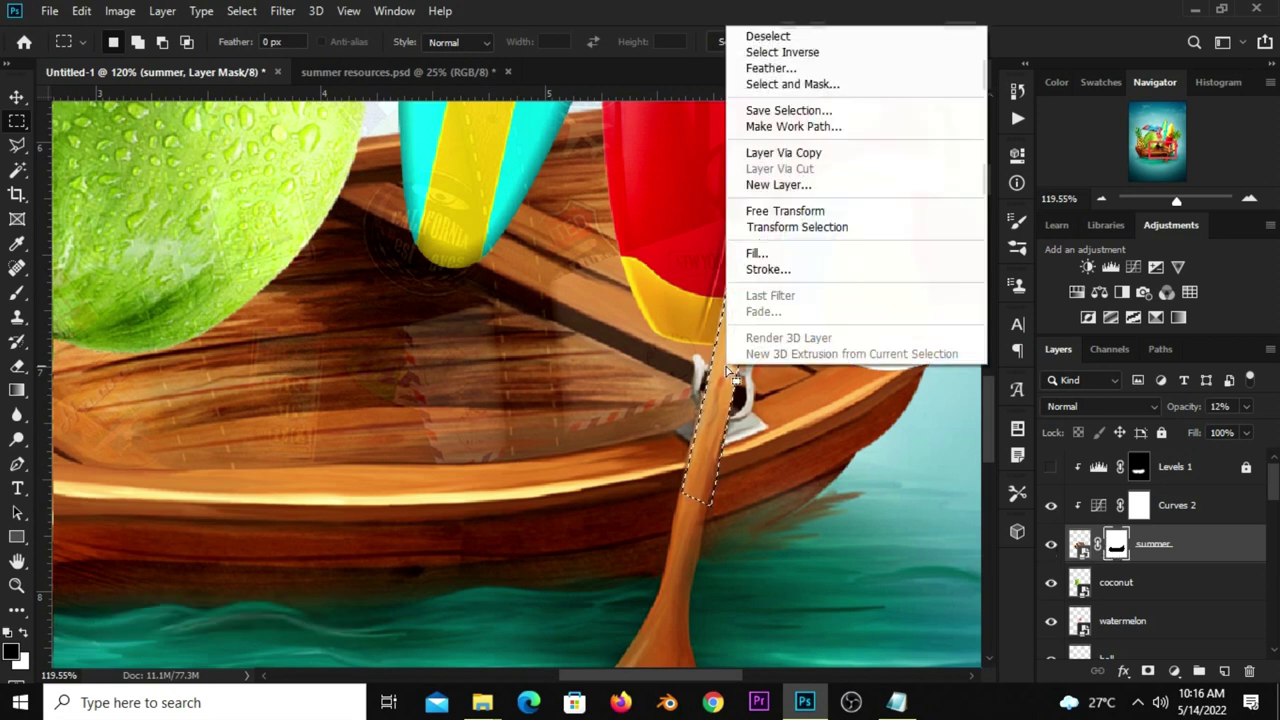
pyautogui.click(767, 253)
pyautogui.click(620, 165)
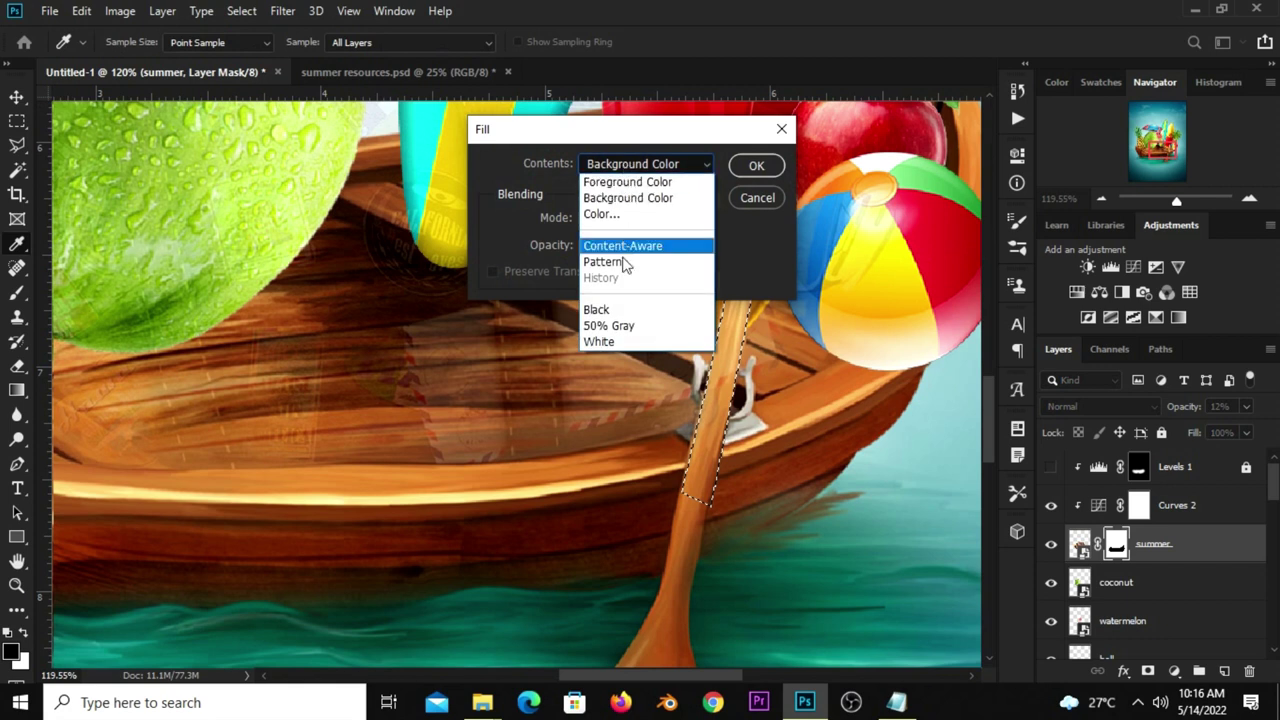
pyautogui.click(612, 181)
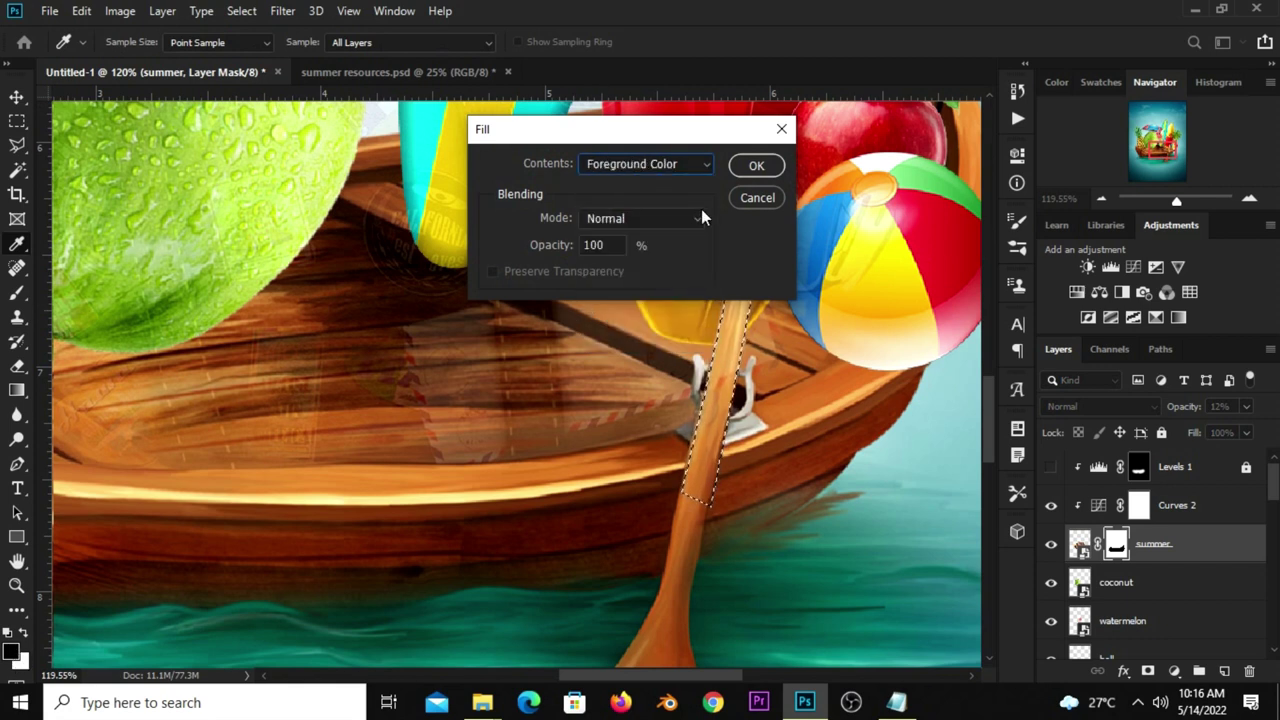
pyautogui.click(755, 166)
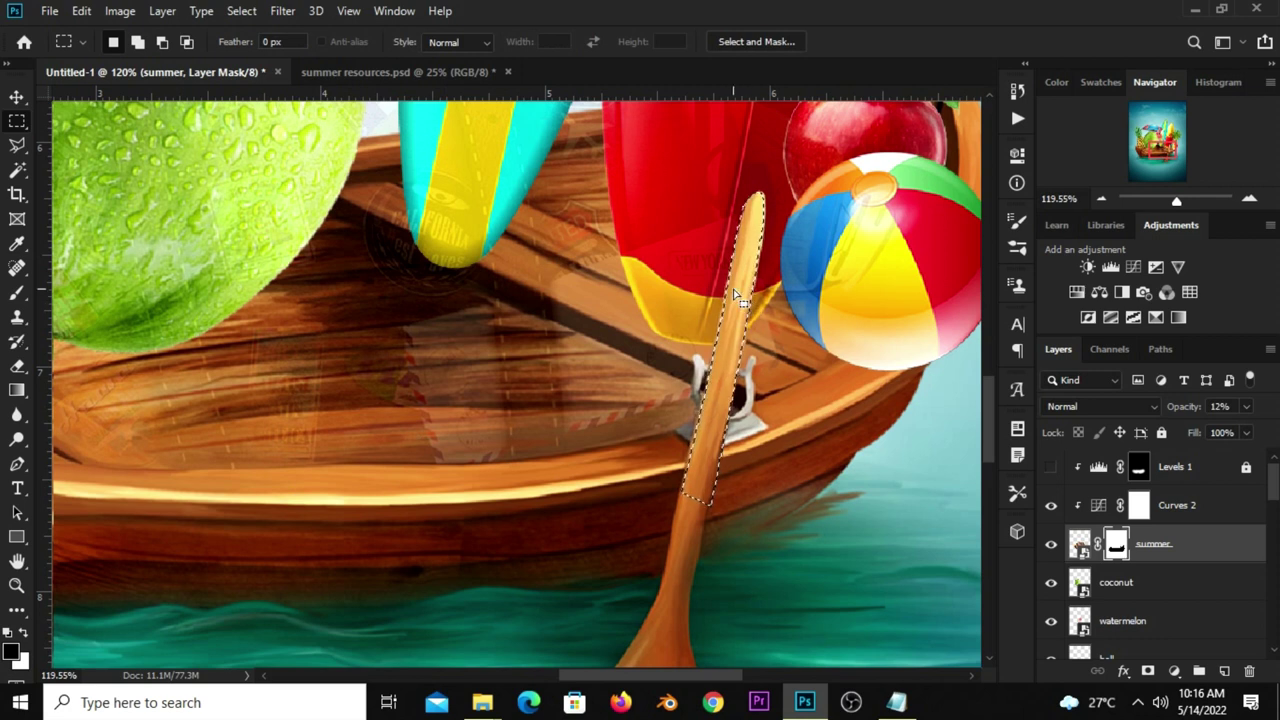
pyautogui.hotkey('ctrl', 'd')
# - Restore the summer layer to 100% opacity and fit the composition in view
pyautogui.rightClick(17, 96)
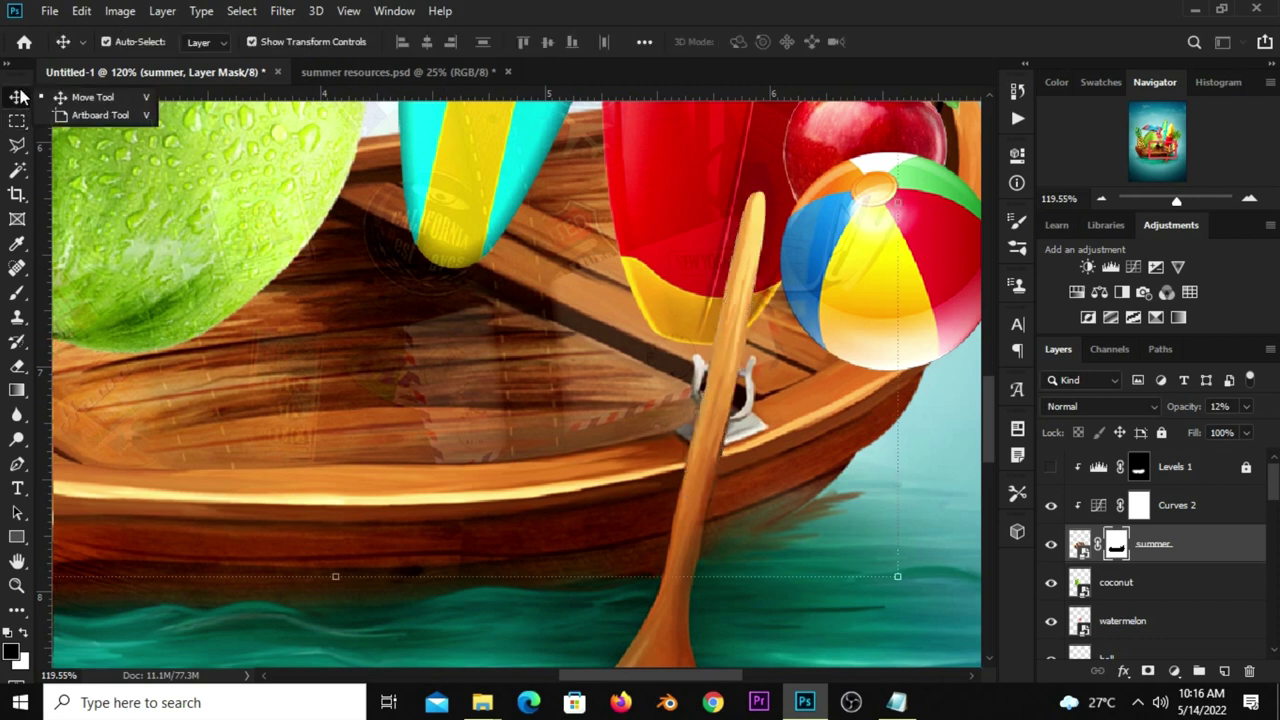
pyautogui.click(85, 96)
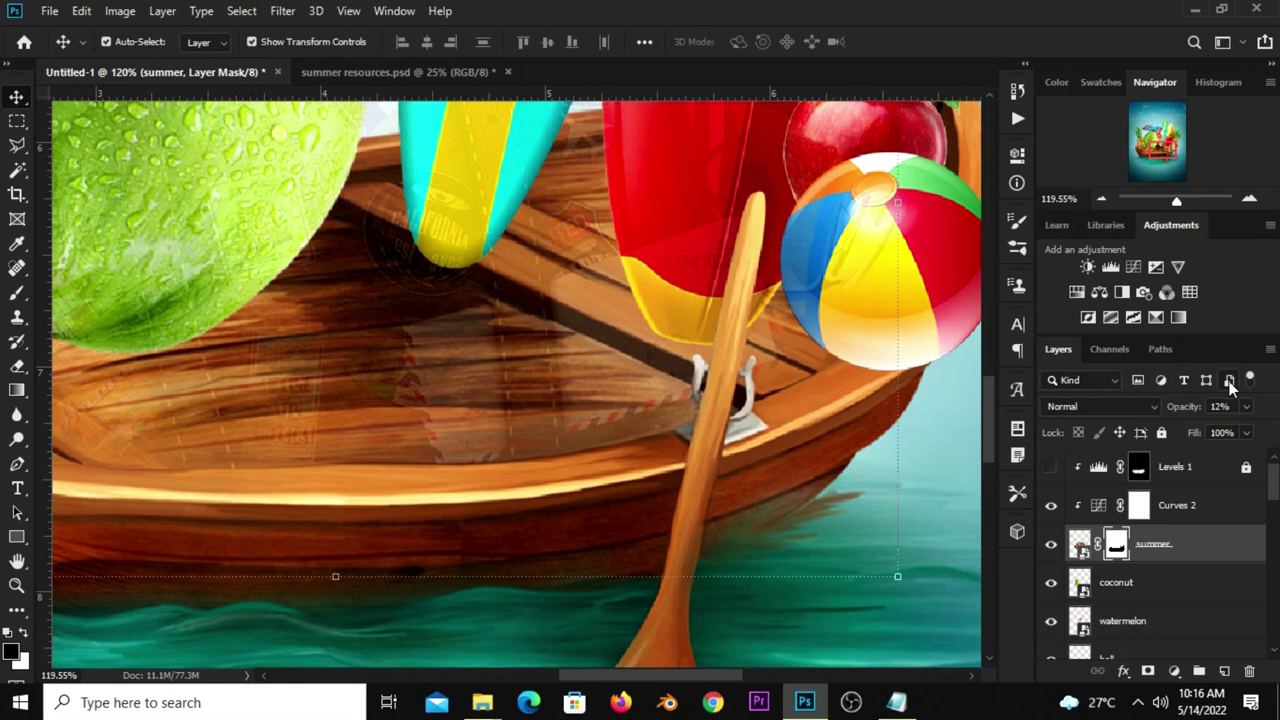
pyautogui.click(1249, 406)
pyautogui.moveTo(1230, 431); pyautogui.dragTo(1268, 428)
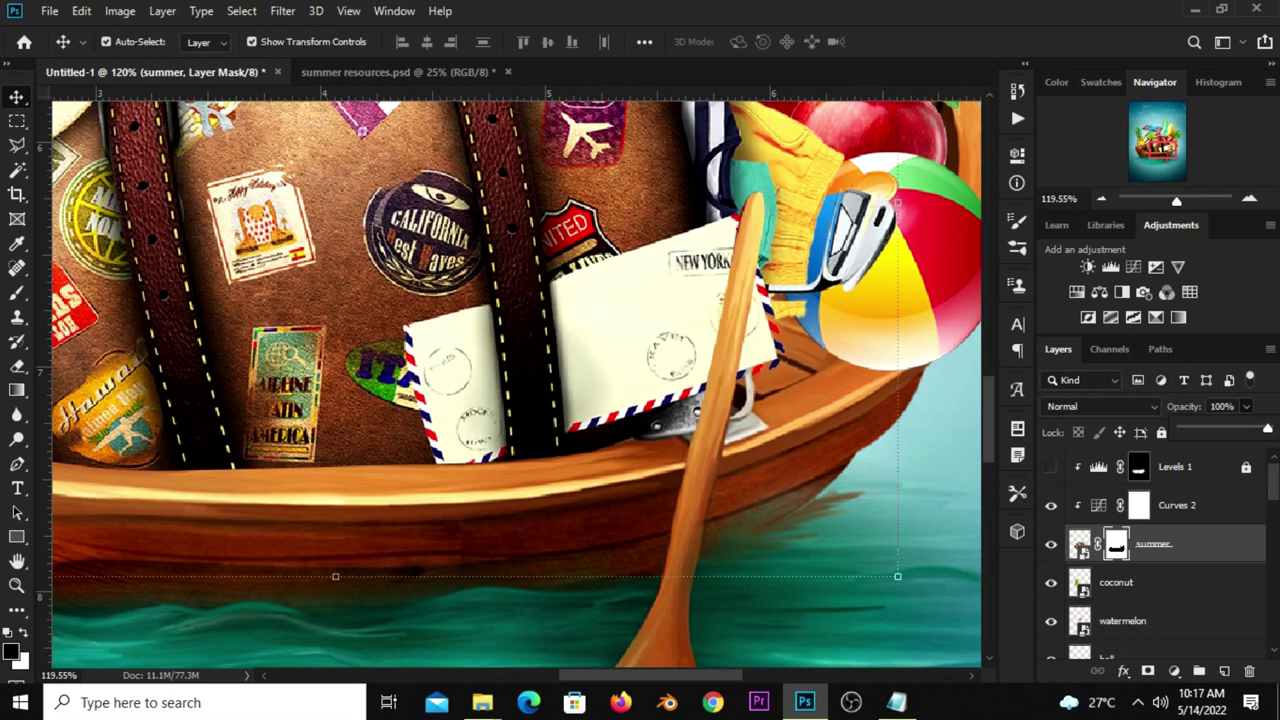
pyautogui.hotkey('ctrl', '0')
pyautogui.click(143, 420)
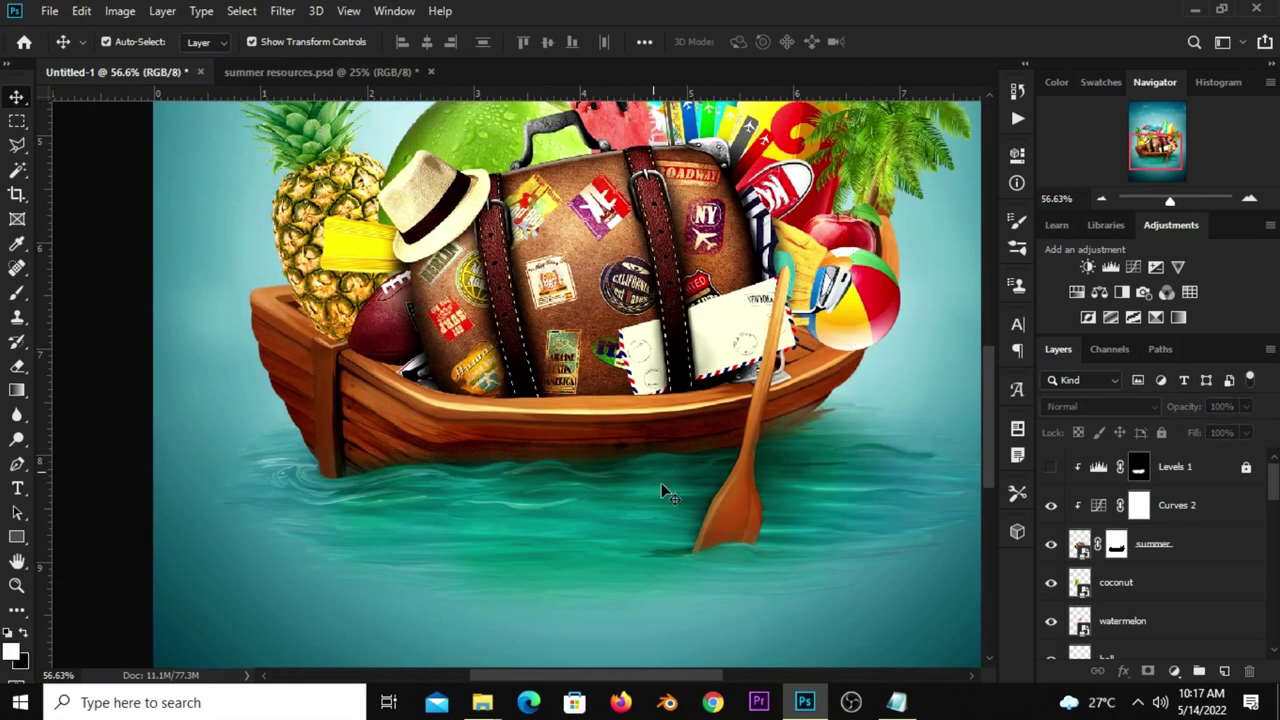
pyautogui.click(1174, 546)
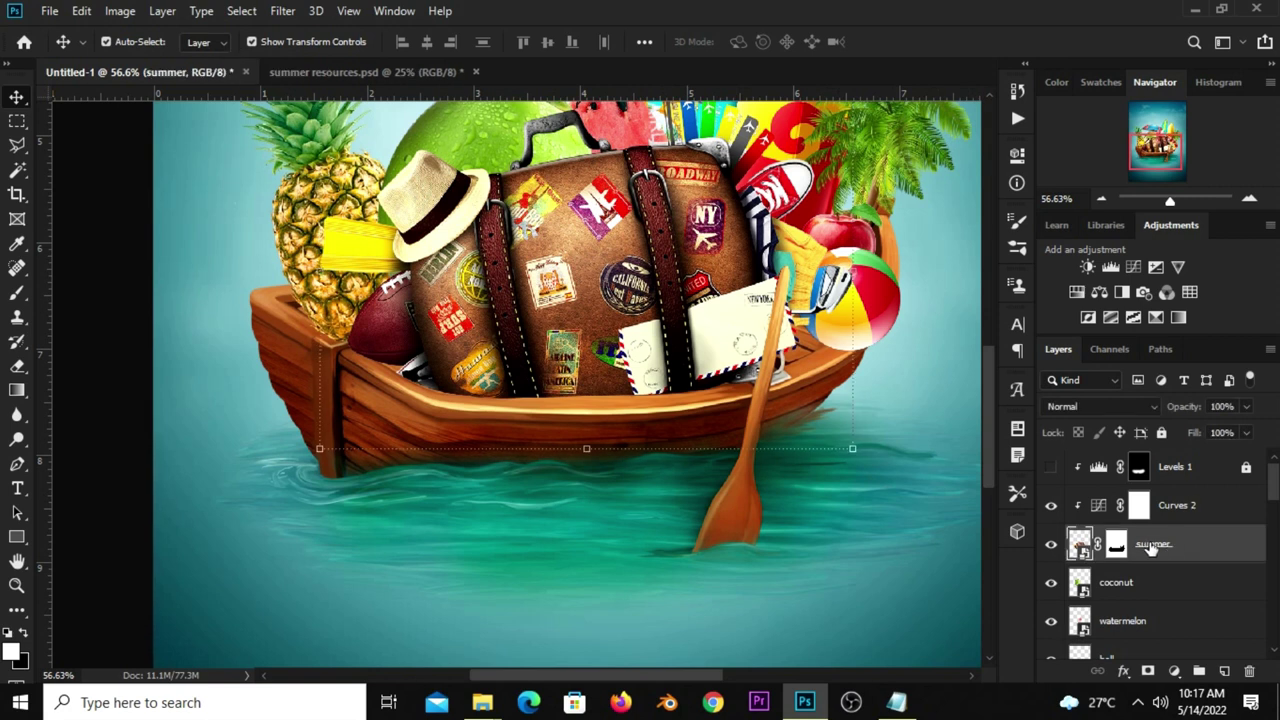
# - Select the Levels 1 mask, comparing the image with Levels 1 off and on
pyautogui.click(1050, 467)
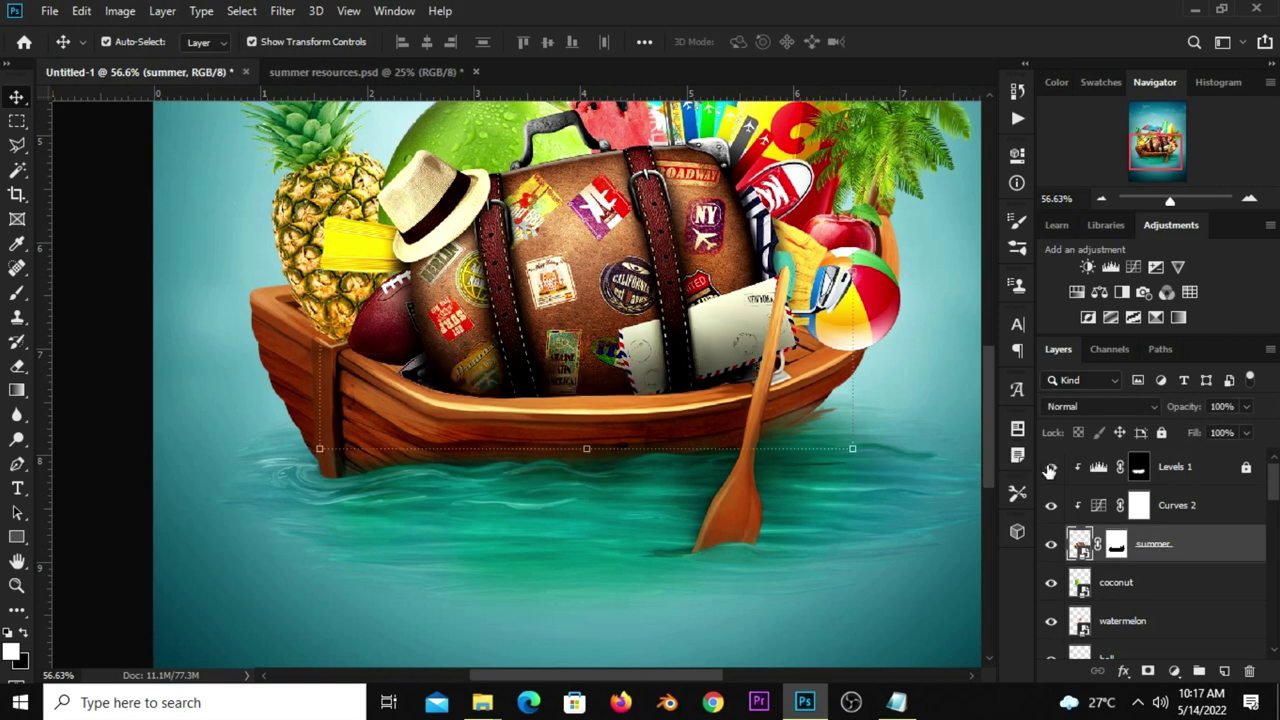
pyautogui.click(1180, 480)
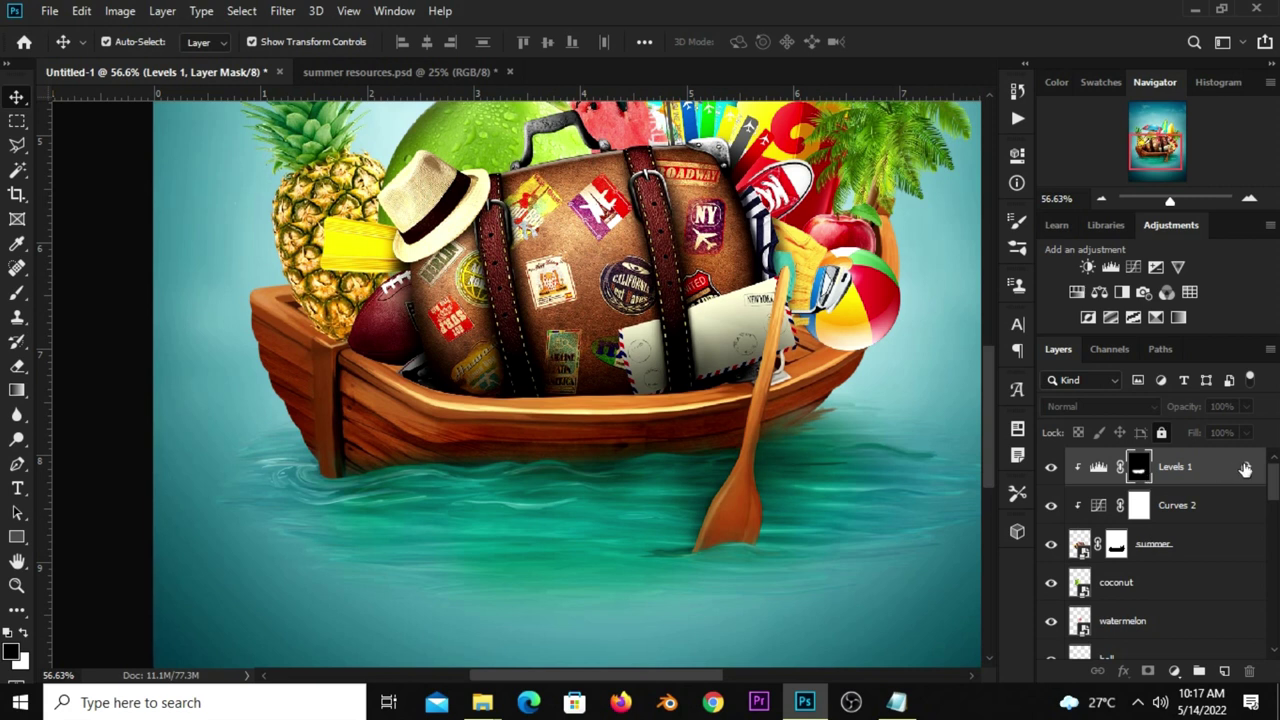
pyautogui.click(1245, 469)
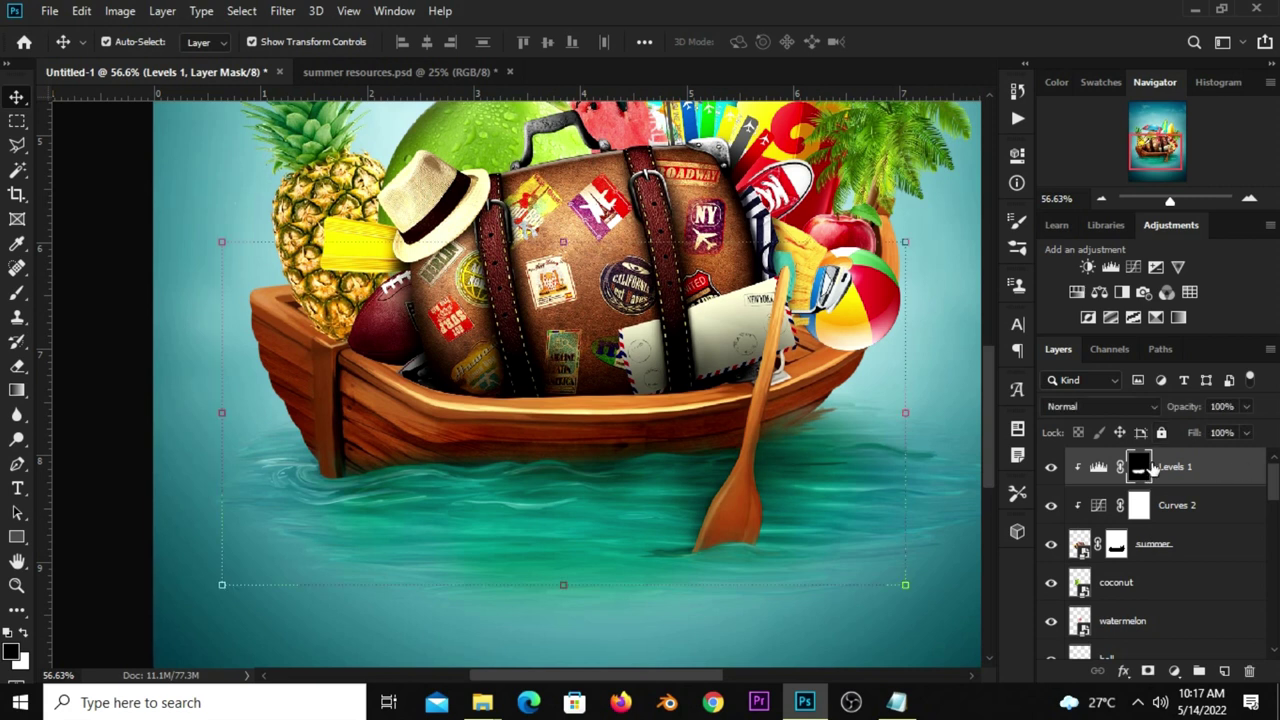
pyautogui.click(1051, 467)
pyautogui.click(1051, 467)
# - Set the foreground colour to pure white
pyautogui.click(10, 651)
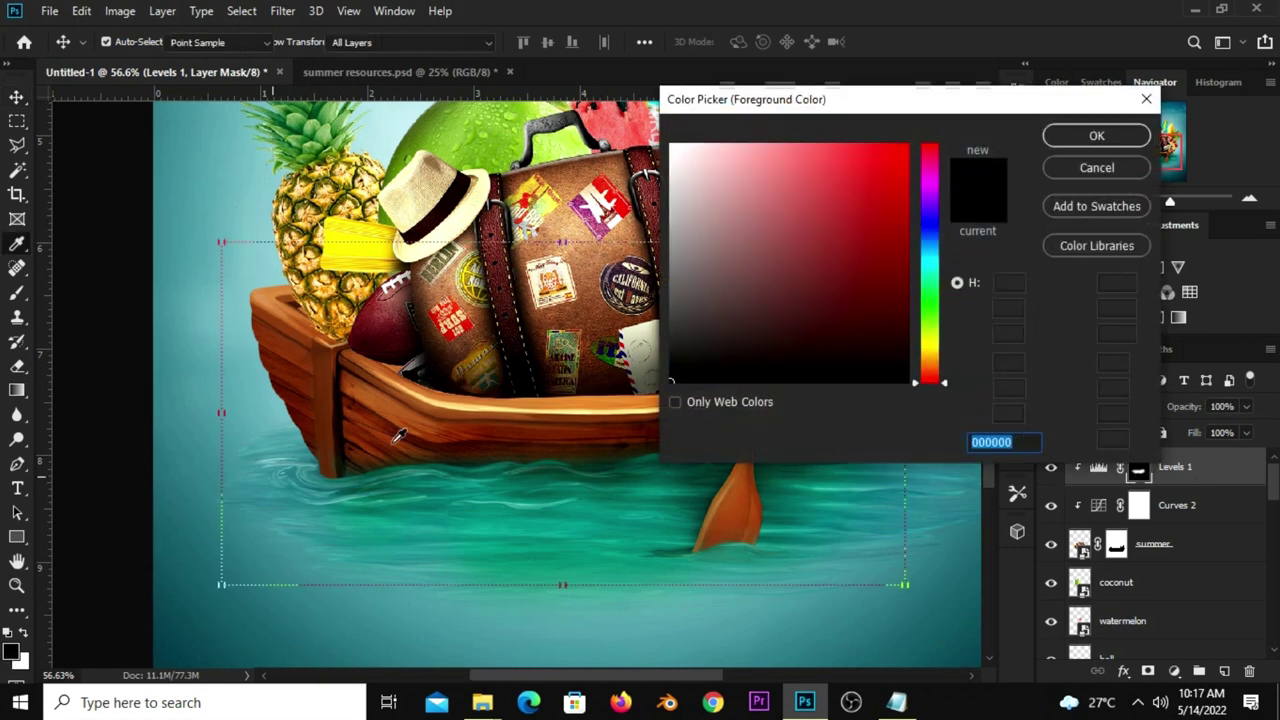
pyautogui.moveTo(686, 171); pyautogui.dragTo(657, 128)
pyautogui.click(1096, 135)
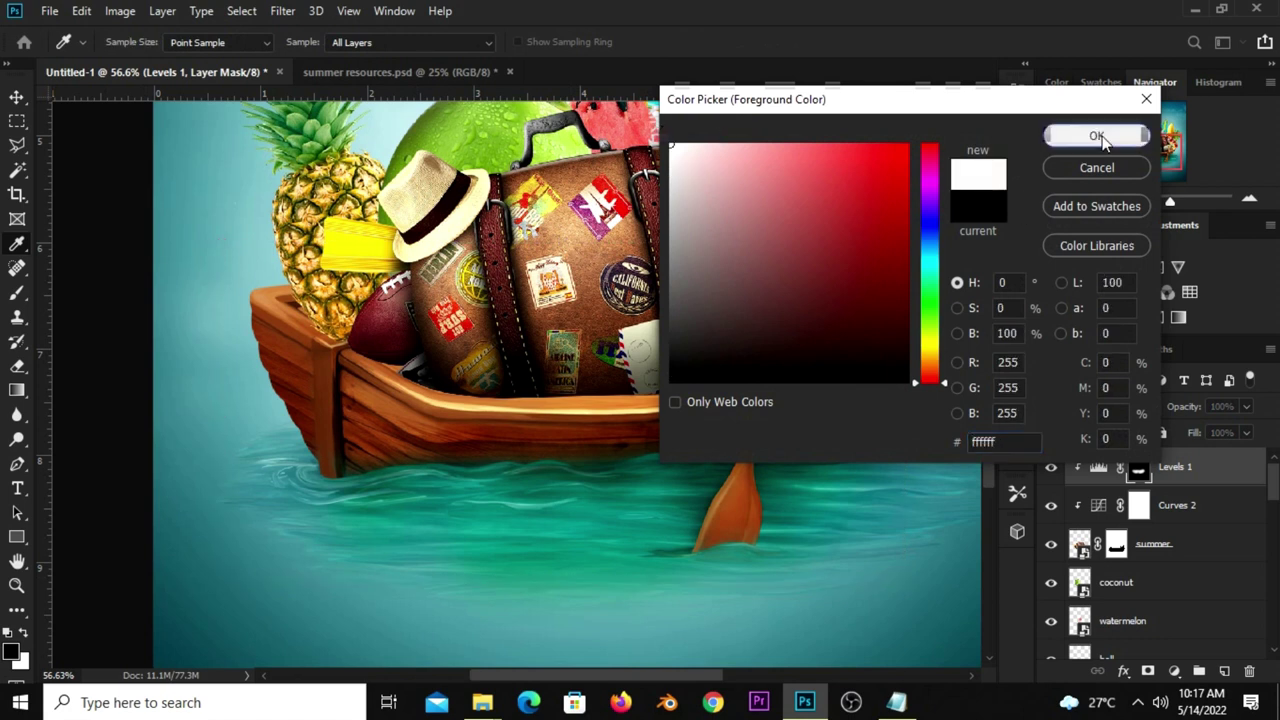
pyautogui.press('v')
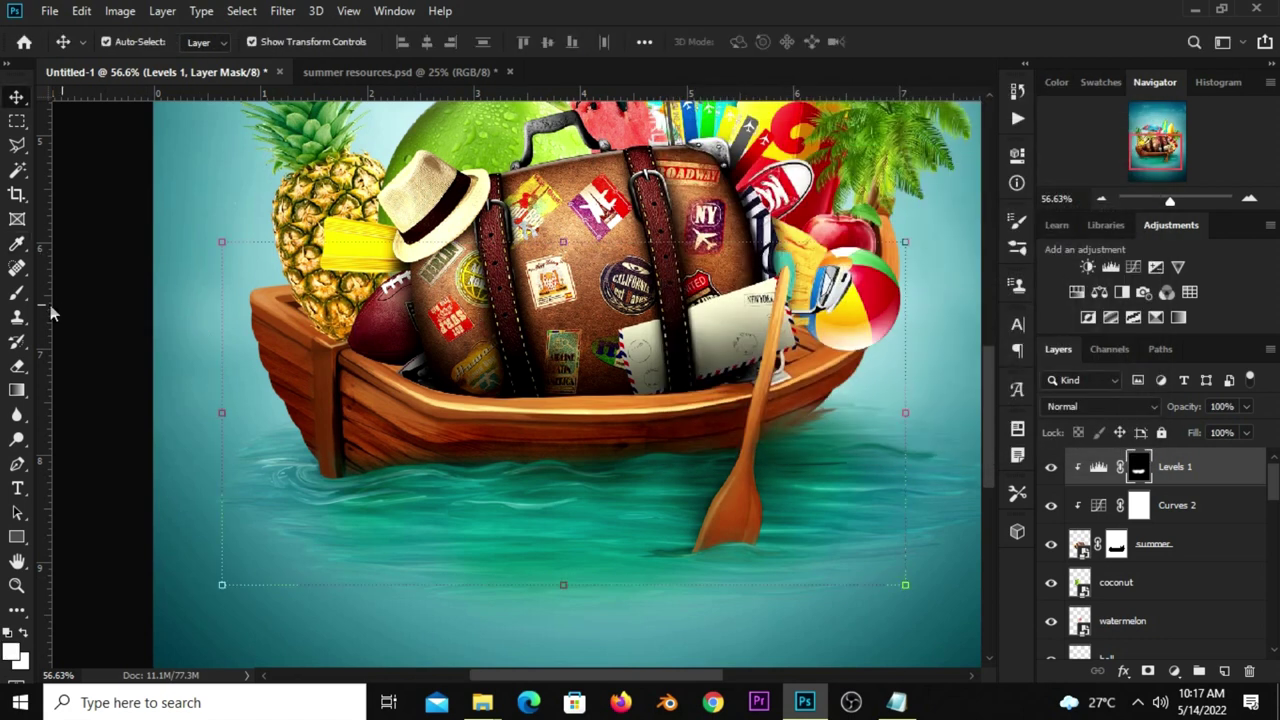
# - Choose the standard Brush tool and size it to 80
pyautogui.click(16, 292)
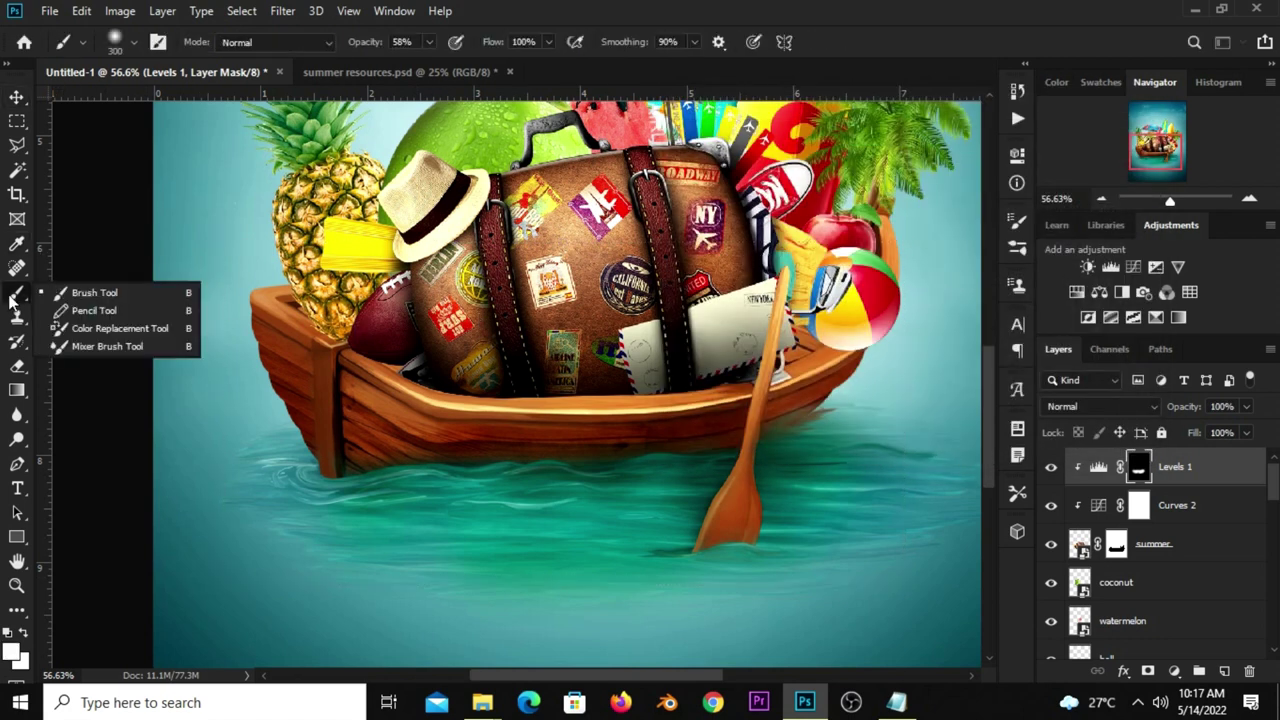
pyautogui.click(85, 296)
pyautogui.scroll(2, 750, 268)
pyautogui.press(']')
pyautogui.press(']')
pyautogui.press(']')
pyautogui.press('[')
pyautogui.press('[')
pyautogui.press('[')
pyautogui.press('[')
pyautogui.press('[')
pyautogui.press('[')
pyautogui.press('[')
pyautogui.press('[')
pyautogui.press('[')
pyautogui.press('[')
pyautogui.press('[')
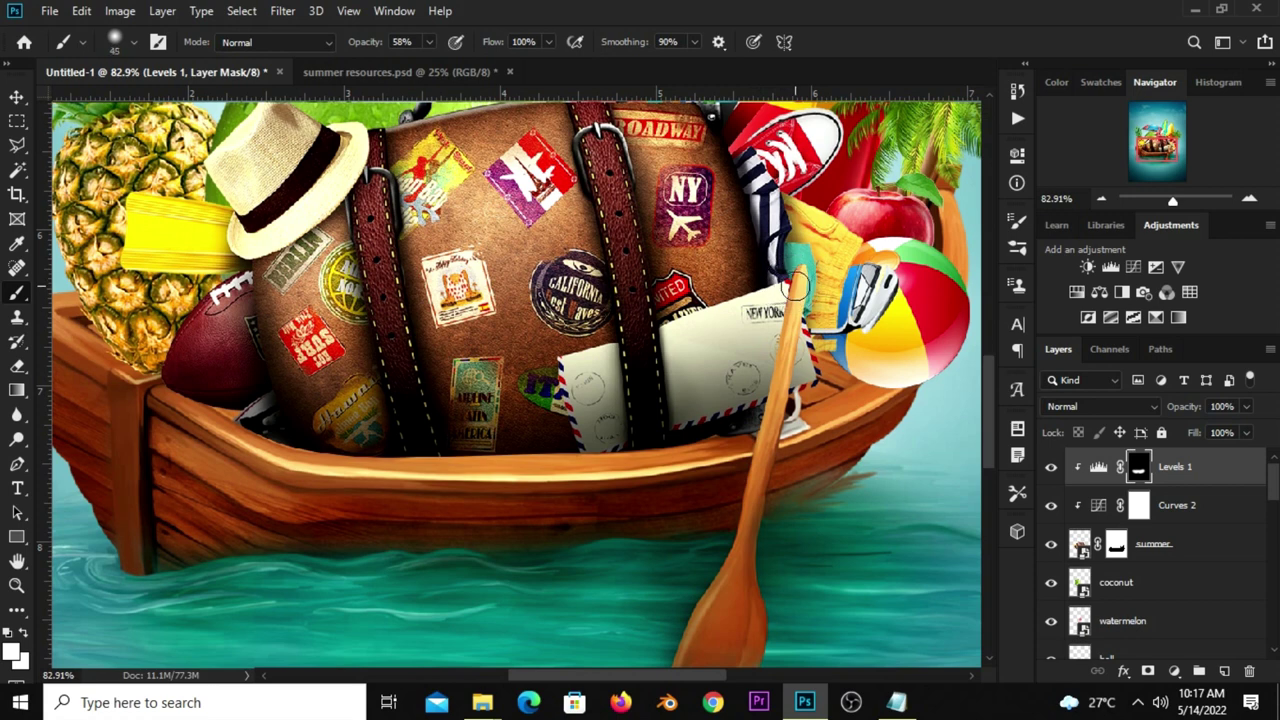
pyautogui.scroll(2, 795, 287)
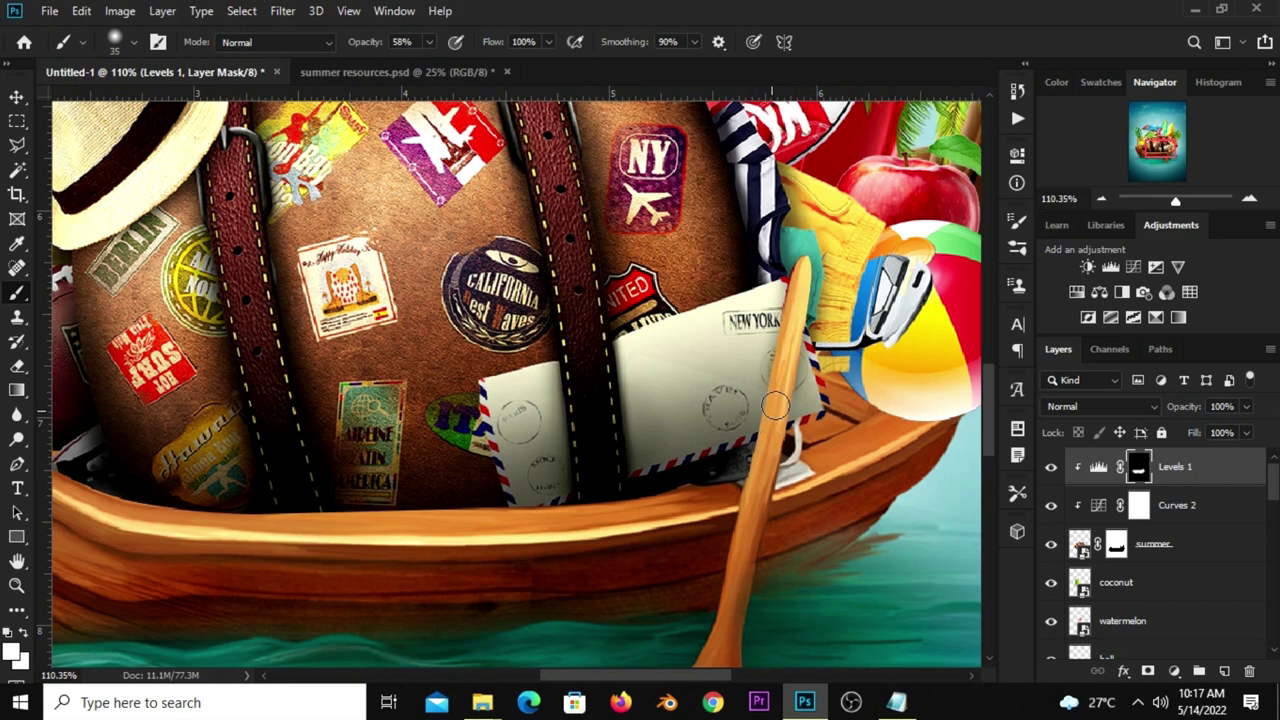
pyautogui.press(']')
pyautogui.press(']')
pyautogui.press(']')
pyautogui.press(']')
# - Paint white into the Levels 1 mask over the paddle by the hook
pyautogui.moveTo(775, 399); pyautogui.dragTo(777, 437)
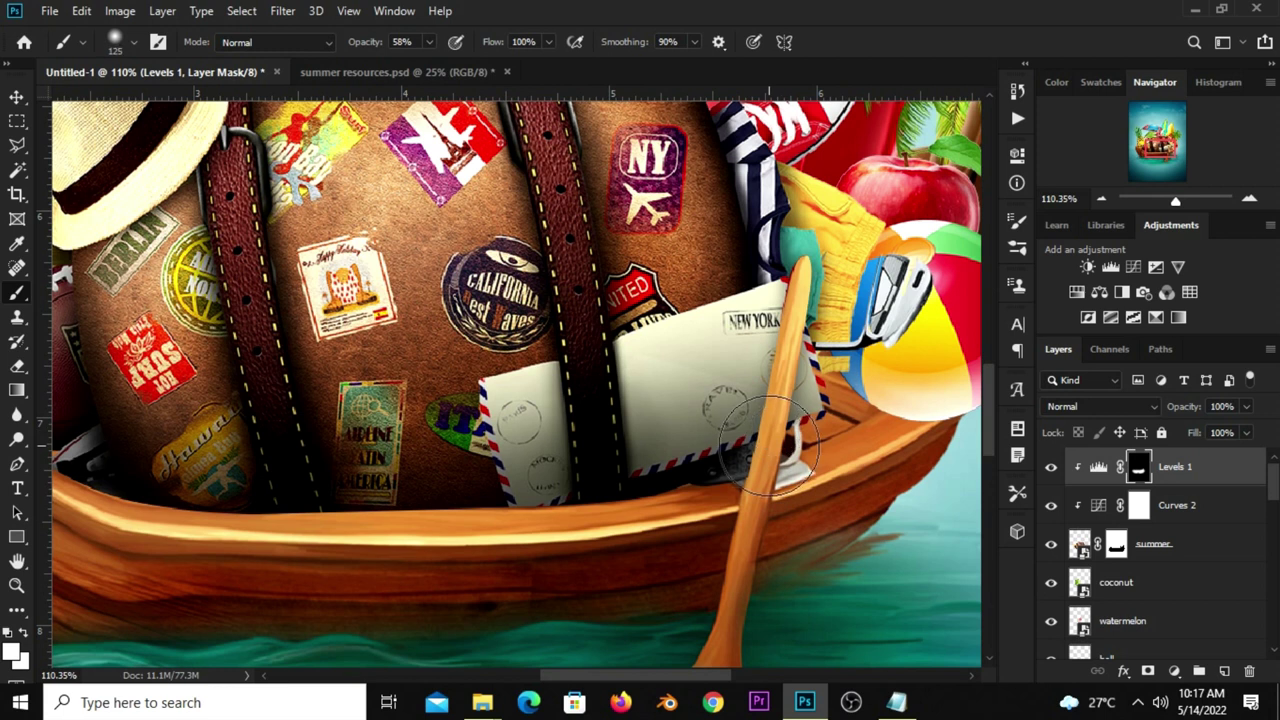
pyautogui.press(']')
pyautogui.press(']')
pyautogui.press(']')
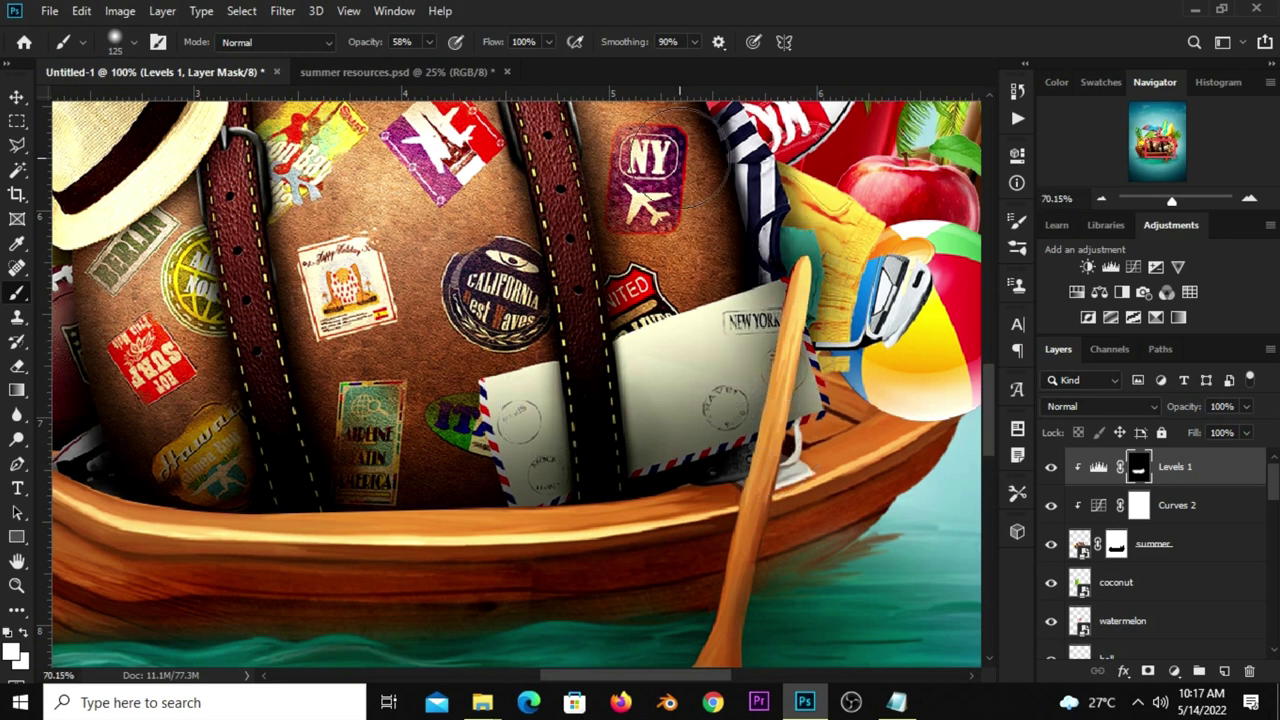
pyautogui.scroll(-3, 682, 155)
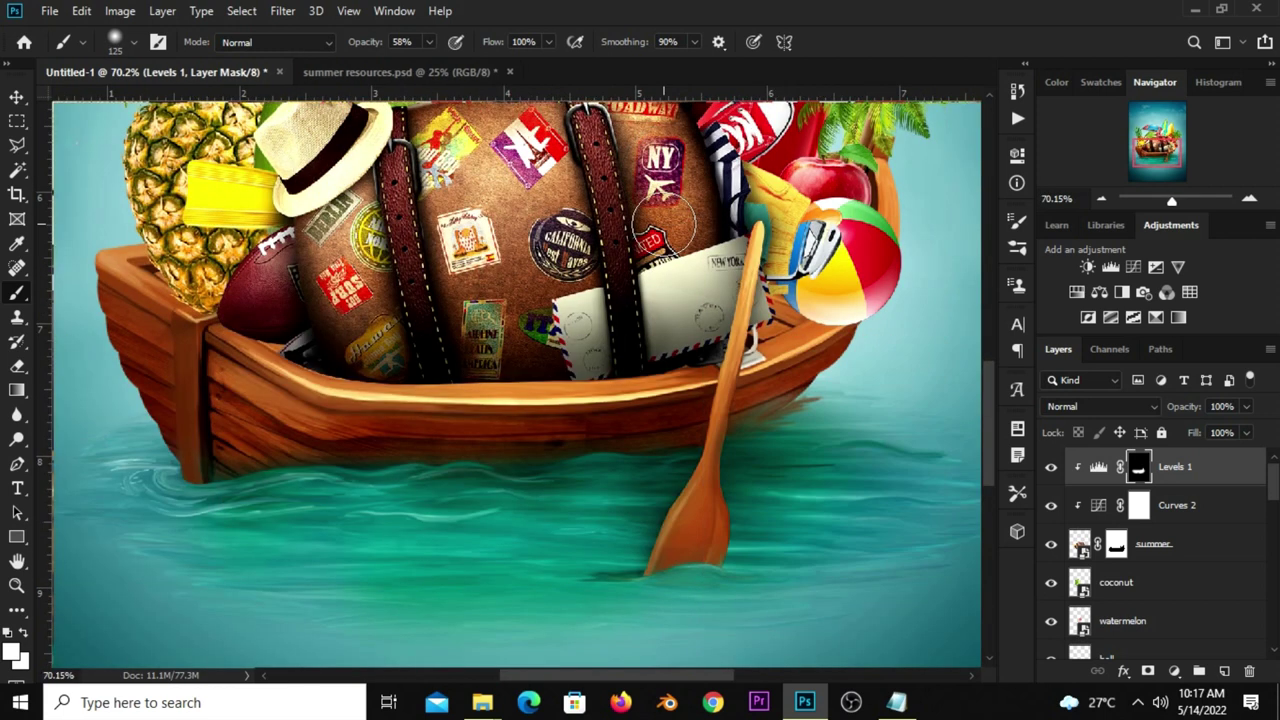
pyautogui.click(16, 97)
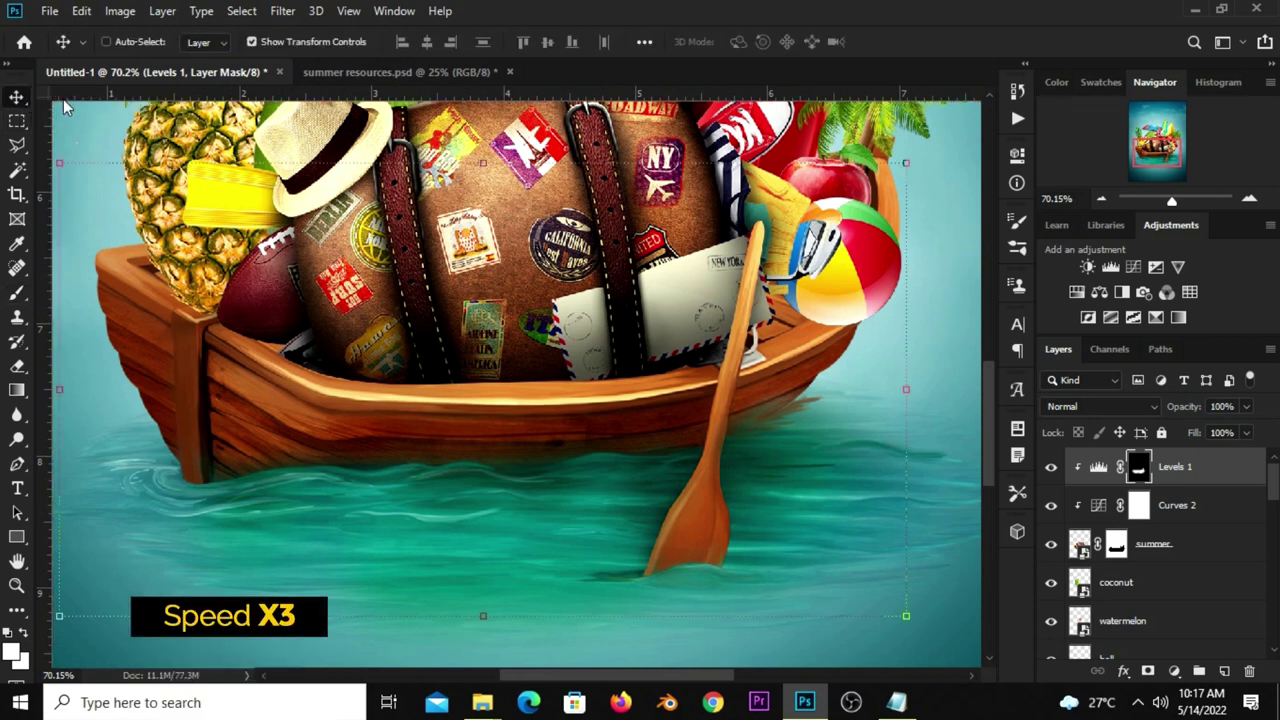
pyautogui.hotkey('ctrl', '-')
pyautogui.hotkey('ctrl', '-')
pyautogui.hotkey('ctrl', '-')
pyautogui.hotkey('ctrl', '+')
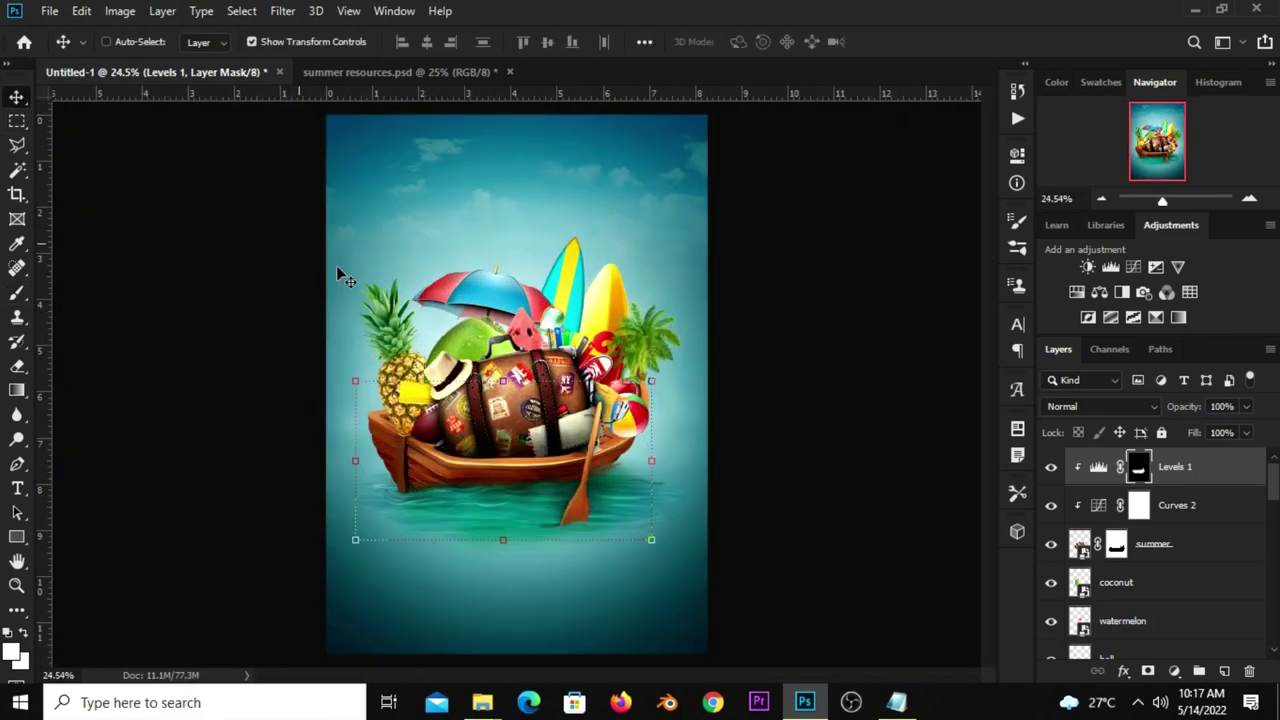
# - Select the ball layer, lower its opacity, and nudge it slightly left
pyautogui.click(754, 422)
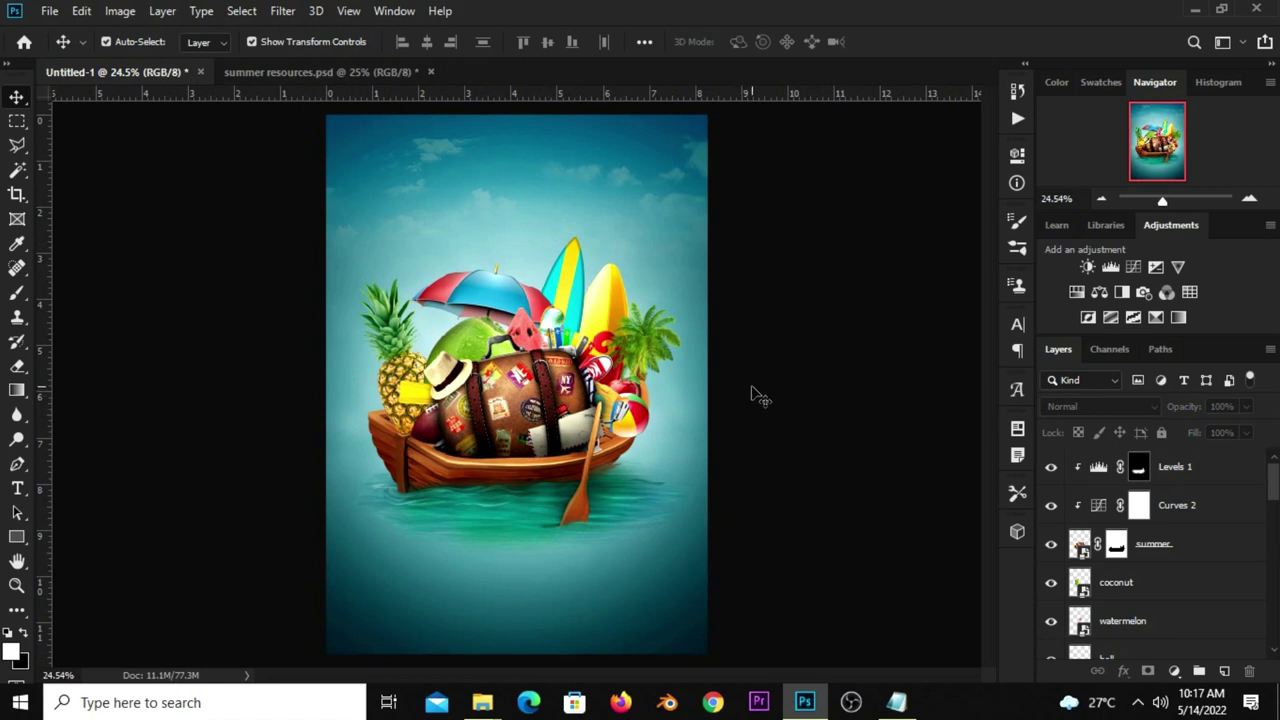
pyautogui.click(615, 425)
pyautogui.scroll(5, 640, 420)
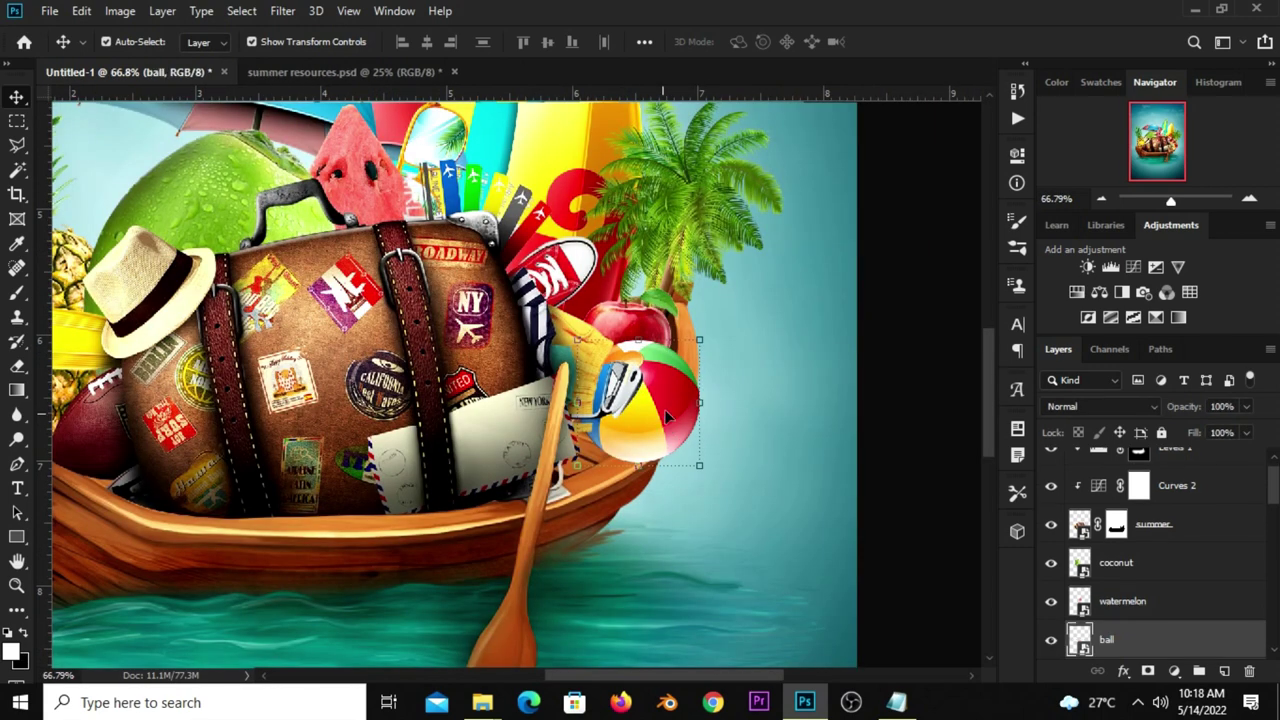
pyautogui.scroll(-2, 1040, 600)
pyautogui.click(1050, 562)
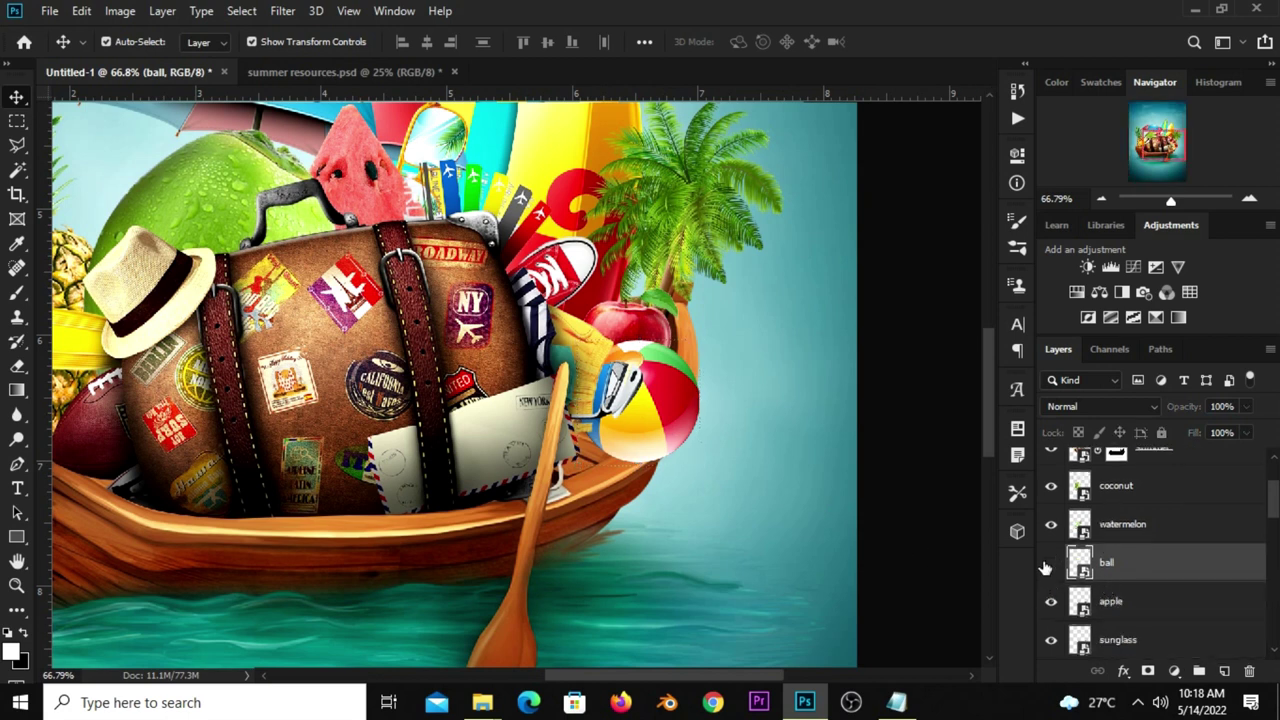
pyautogui.click(1050, 562)
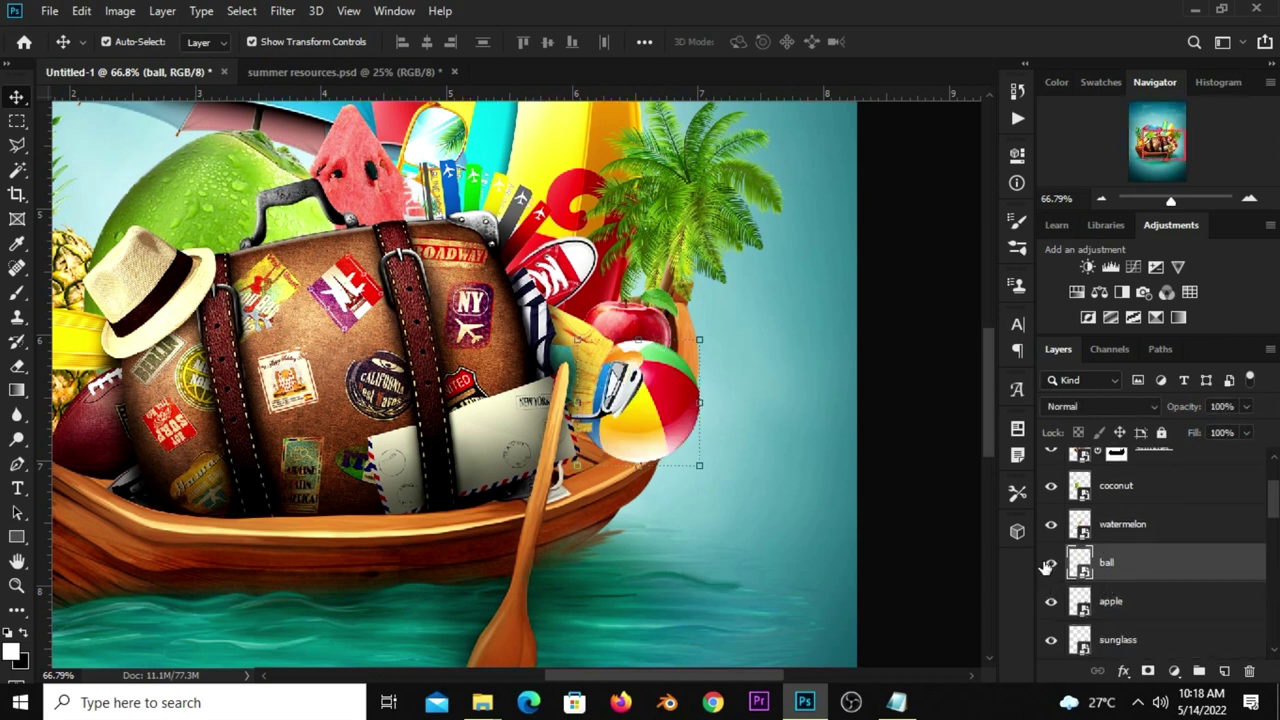
pyautogui.click(1245, 407)
pyautogui.moveTo(1203, 437); pyautogui.dragTo(1197, 437)
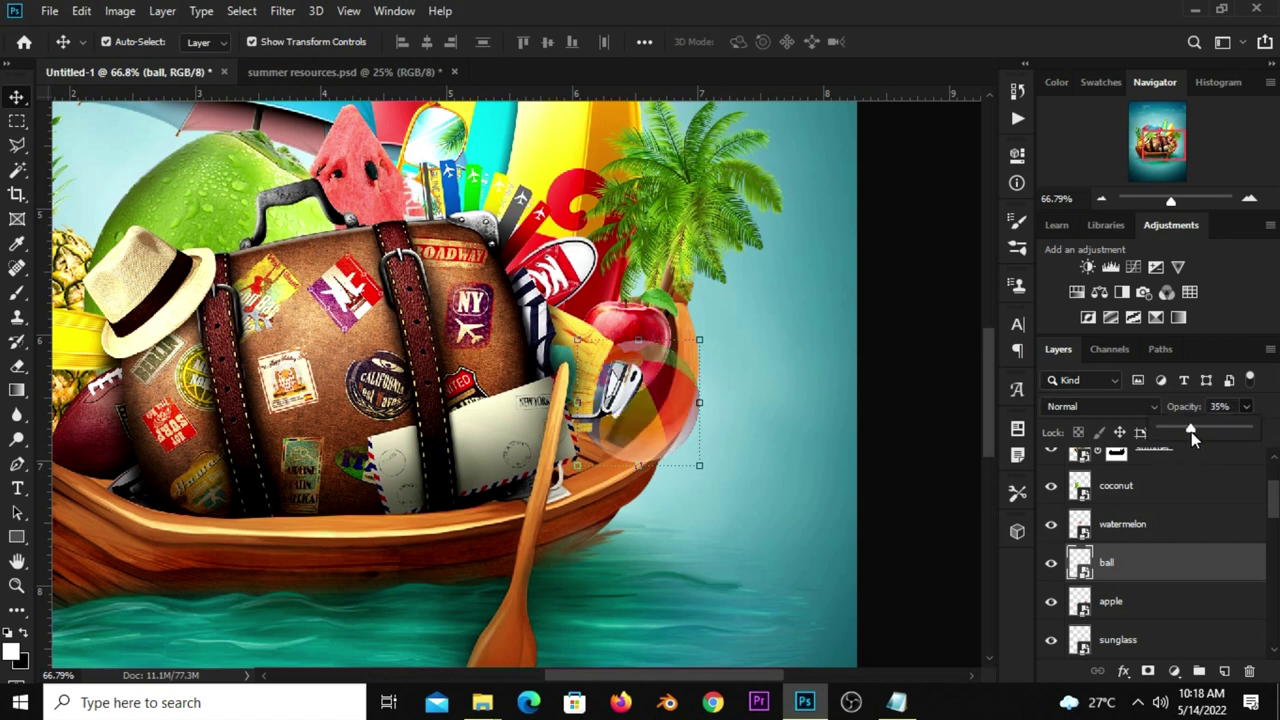
pyautogui.moveTo(658, 431)
pyautogui.mouseDown()
pyautogui.moveTo(642, 429)
pyautogui.moveTo(652, 436)
pyautogui.mouseUp()
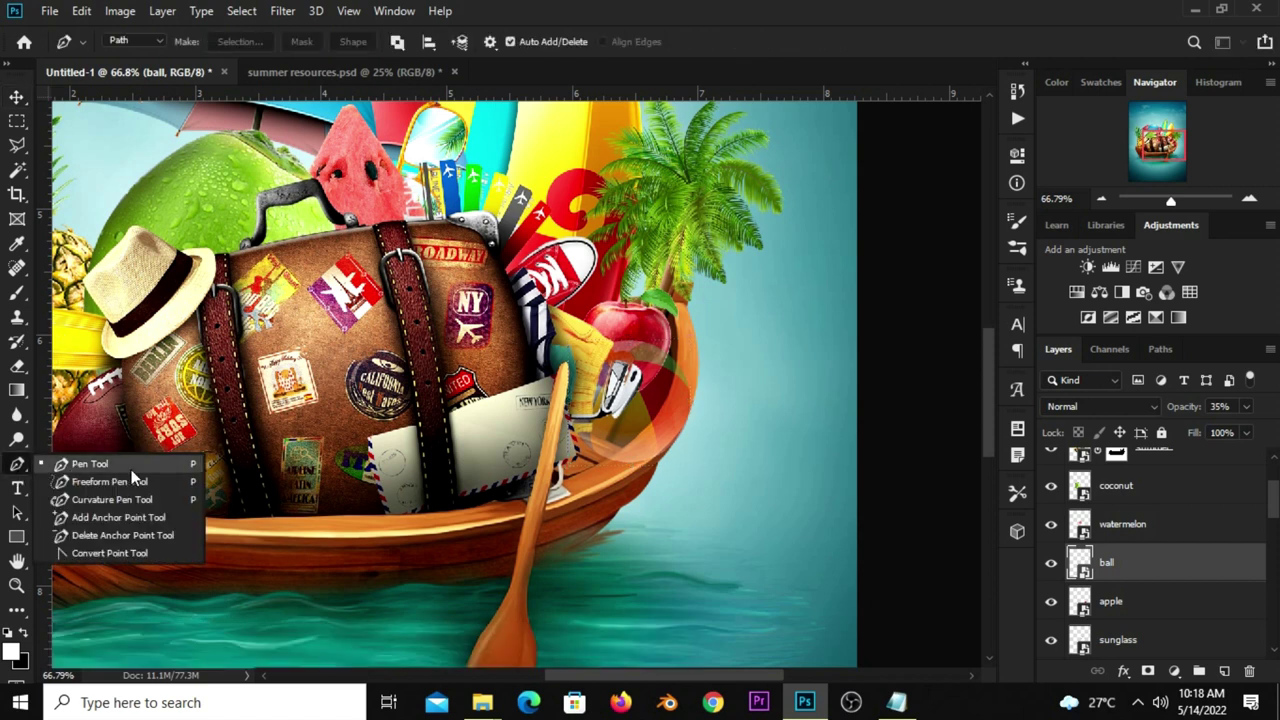
# - Trace a closed Pen path around the ball down to the boat rim
pyautogui.click(88, 464)
pyautogui.scroll(3, 615, 465)
pyautogui.scroll(1, 615, 464)
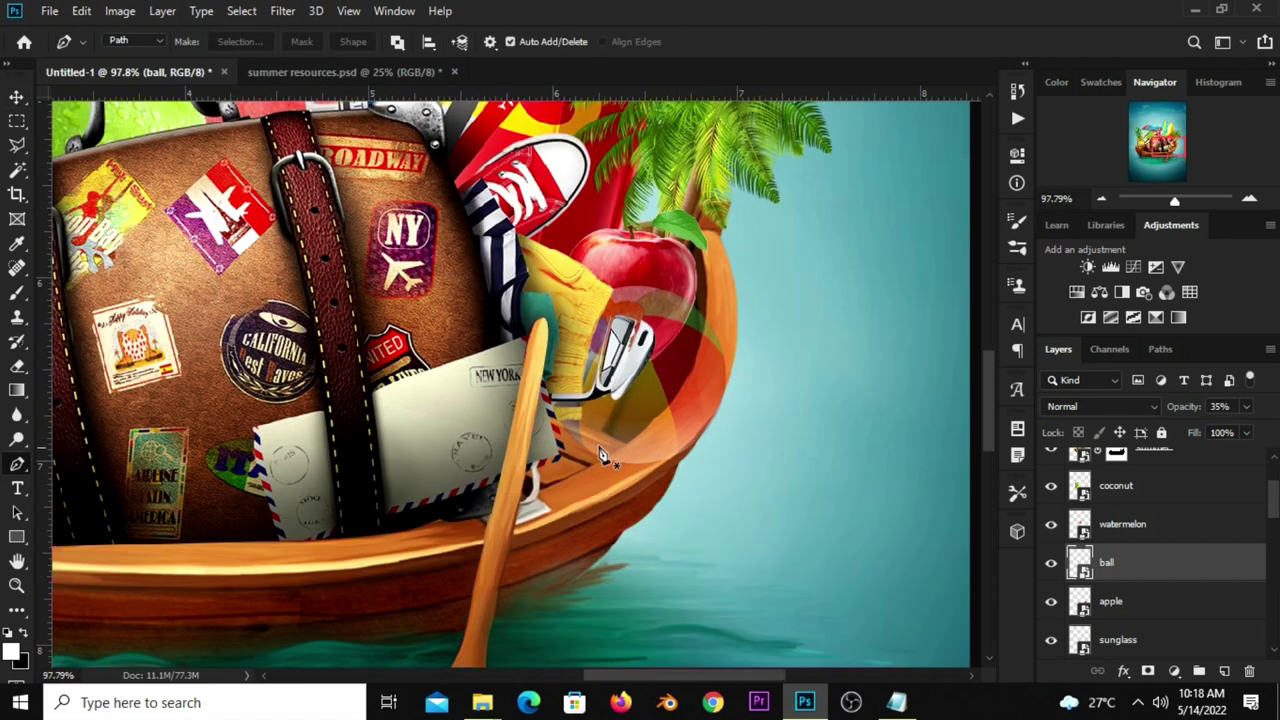
pyautogui.click(598, 461)
pyautogui.moveTo(709, 316)
pyautogui.mouseDown()
pyautogui.moveTo(685, 406)
pyautogui.moveTo(677, 393)
pyautogui.mouseUp()
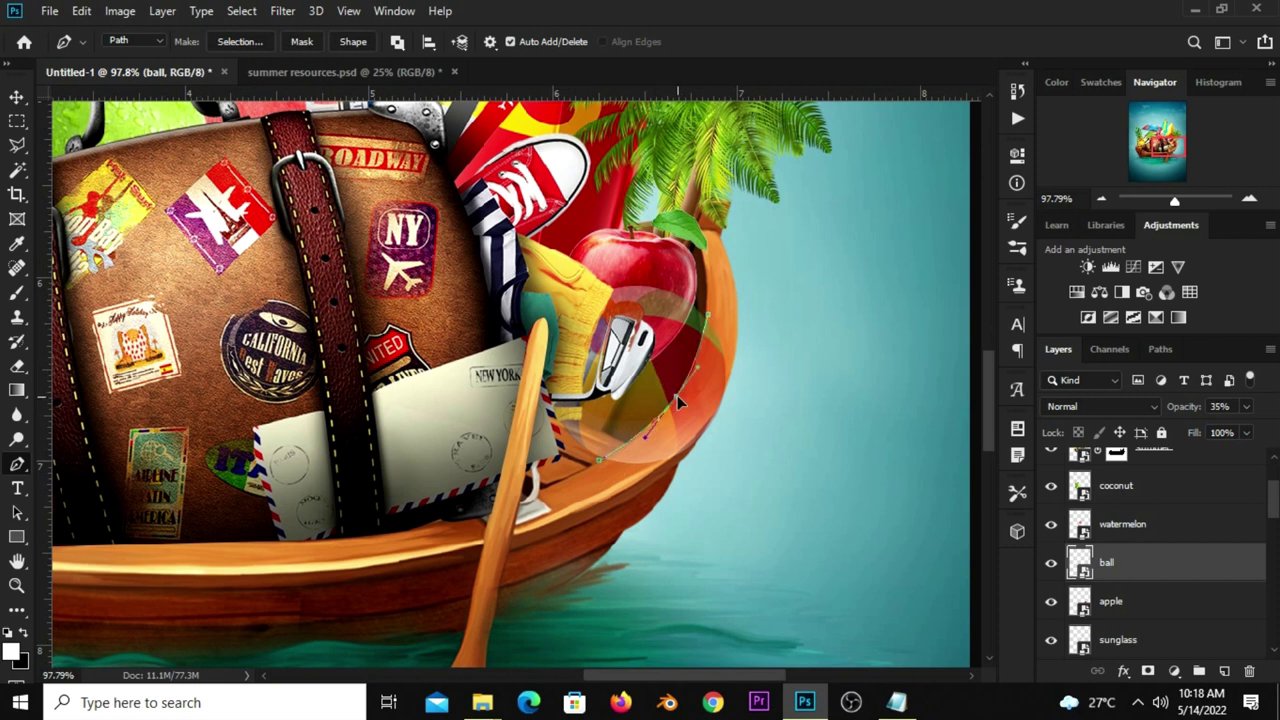
pyautogui.moveTo(731, 281); pyautogui.dragTo(759, 324)
pyautogui.click(774, 404)
pyautogui.click(685, 488)
pyautogui.click(640, 523)
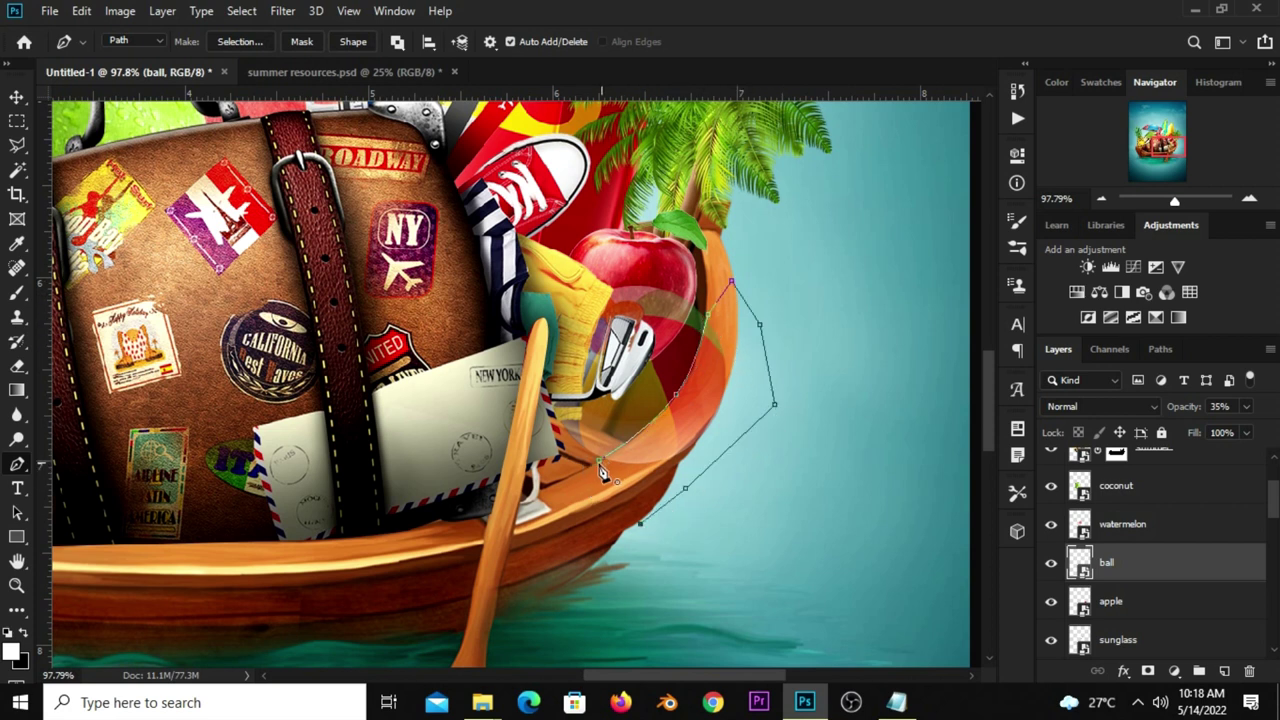
pyautogui.click(599, 462)
# - Turn the path into an unfeathered selection and add a layer mask to the ball
pyautogui.rightClick(671, 461)
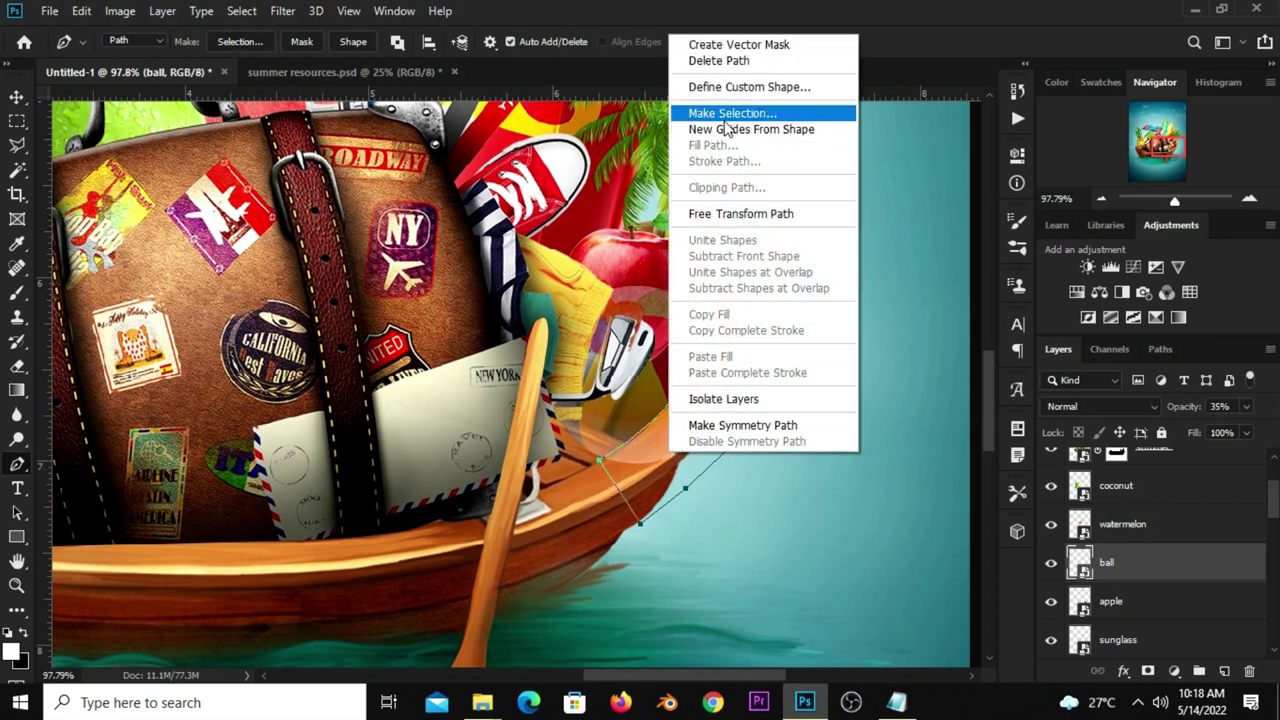
pyautogui.click(728, 116)
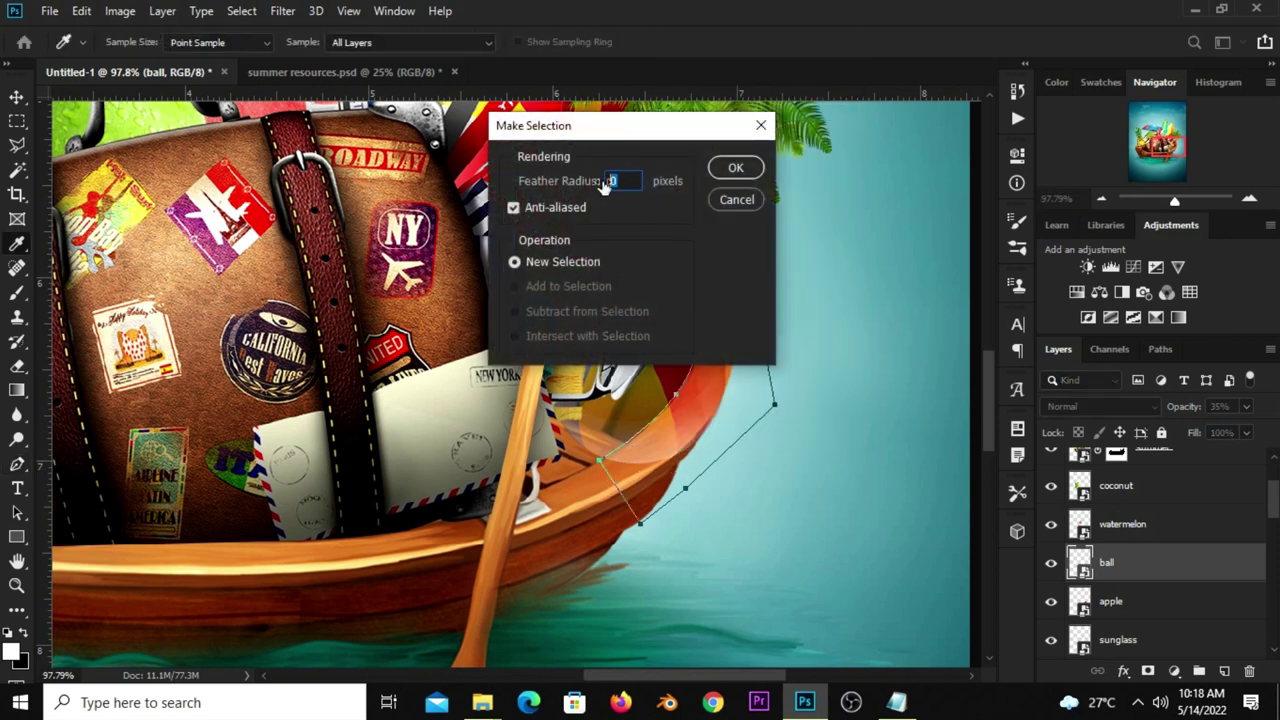
pyautogui.click(724, 172)
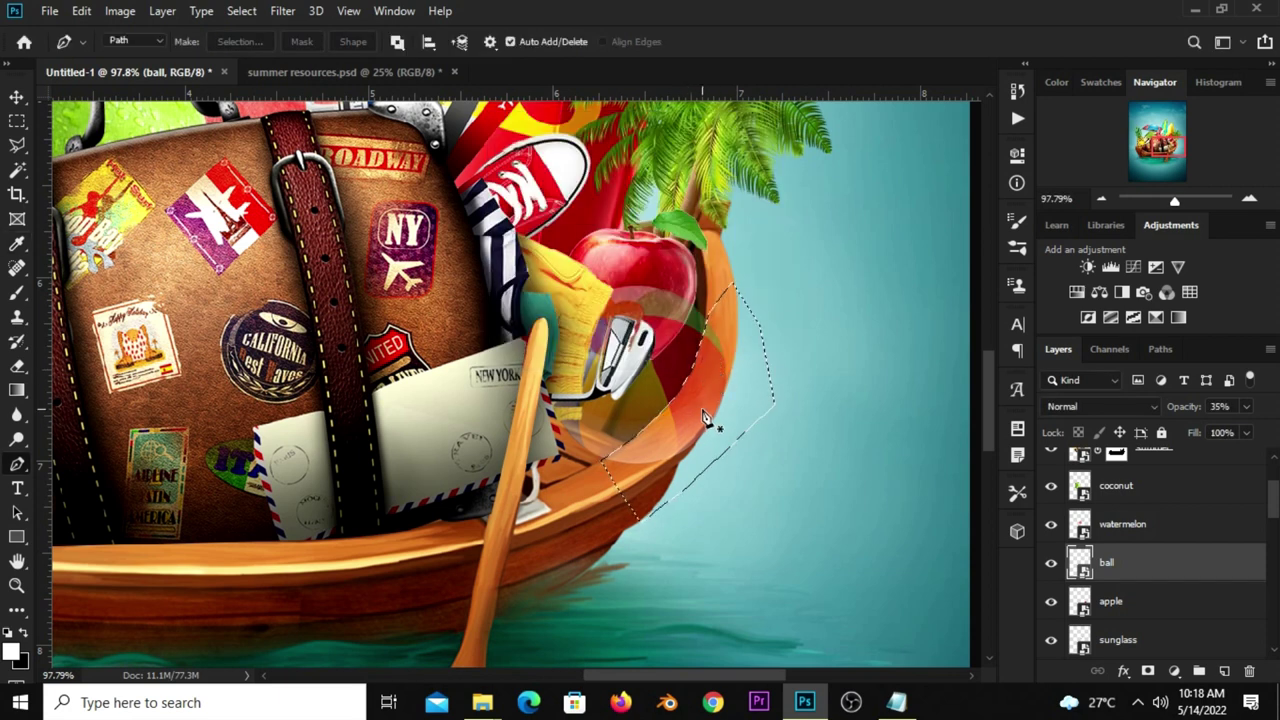
pyautogui.click(17, 121)
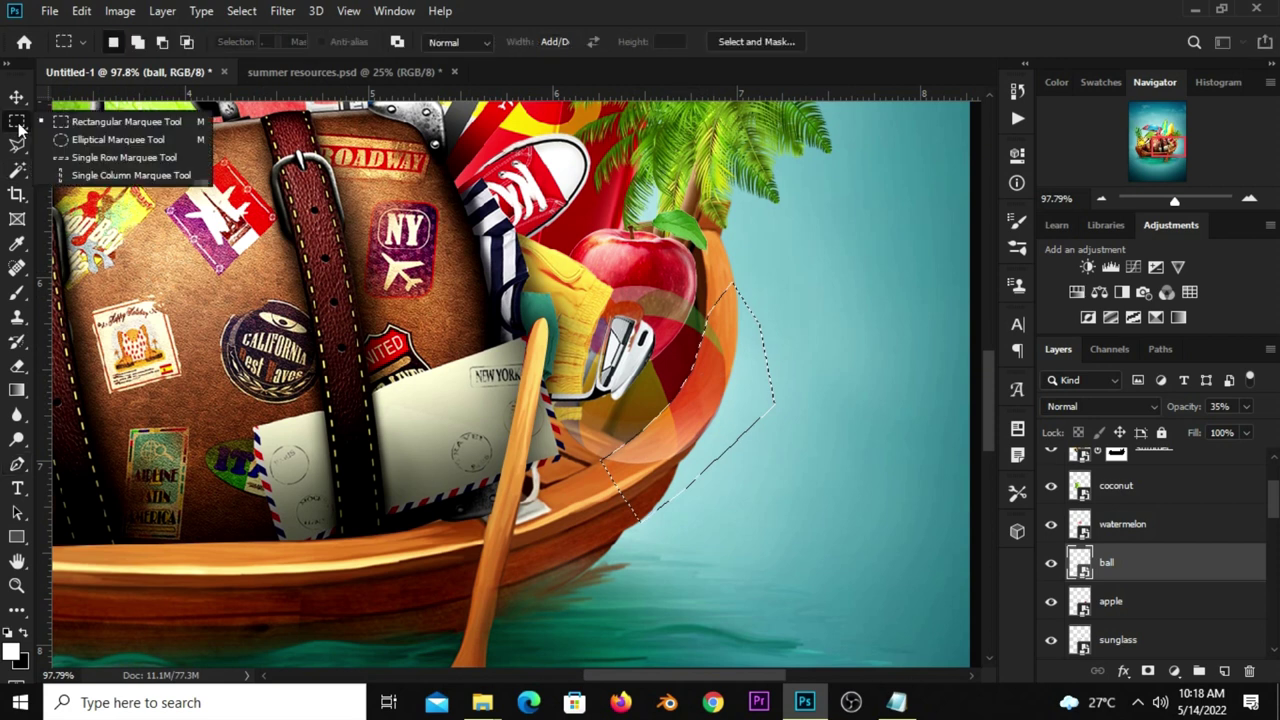
pyautogui.click(100, 121)
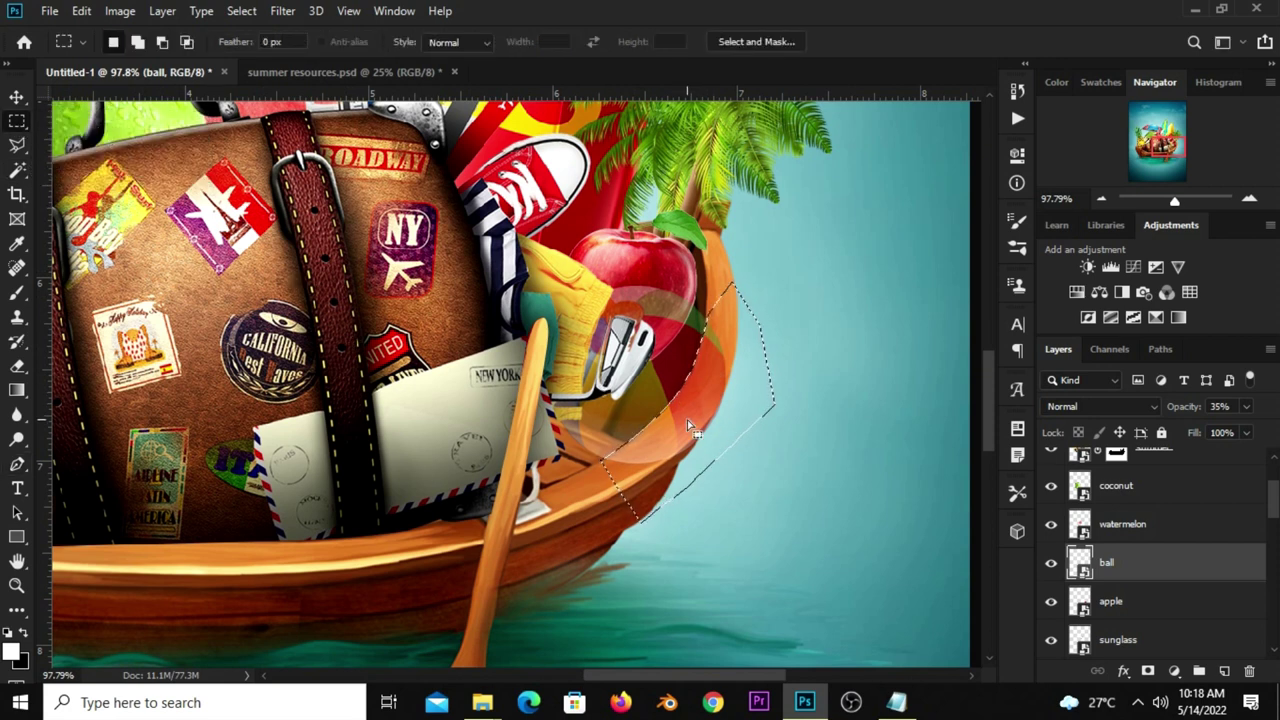
pyautogui.click(22, 635)
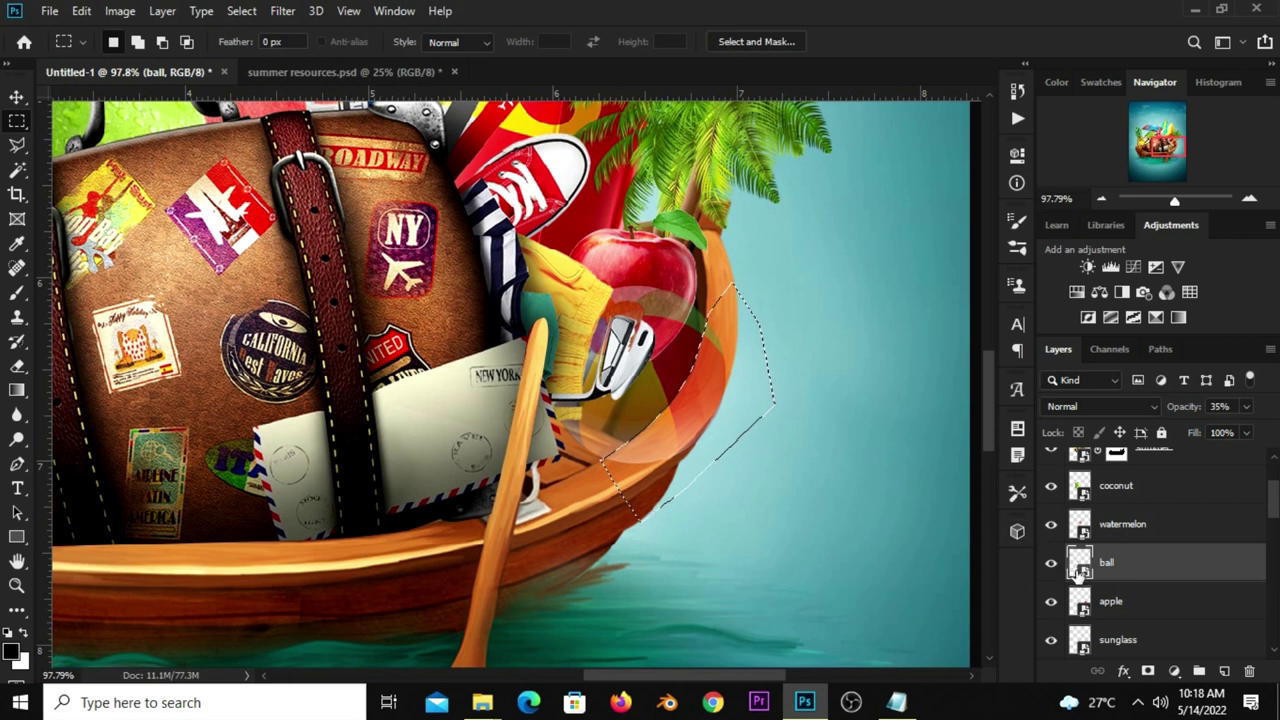
pyautogui.click(1147, 671)
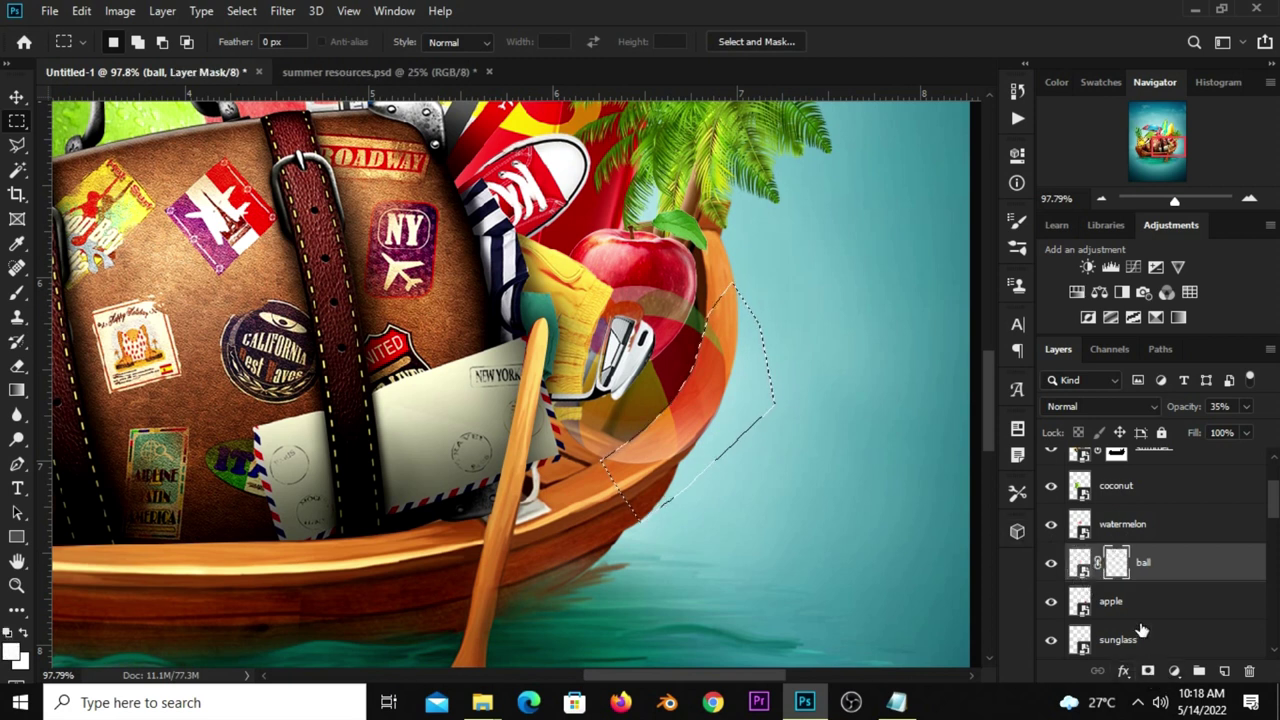
# - Raise the ball layer's opacity back to 100%
pyautogui.keyDown('shift'); pyautogui.click(1115, 562); pyautogui.keyUp('shift')
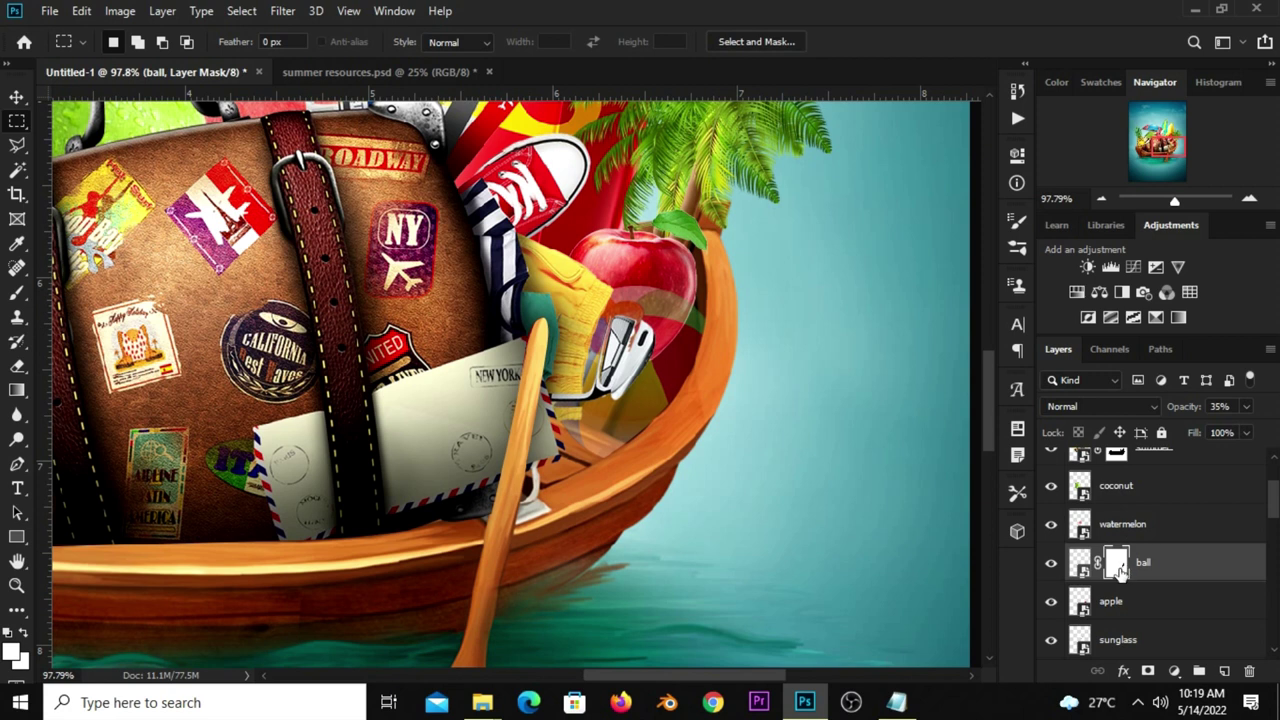
pyautogui.click(1246, 407)
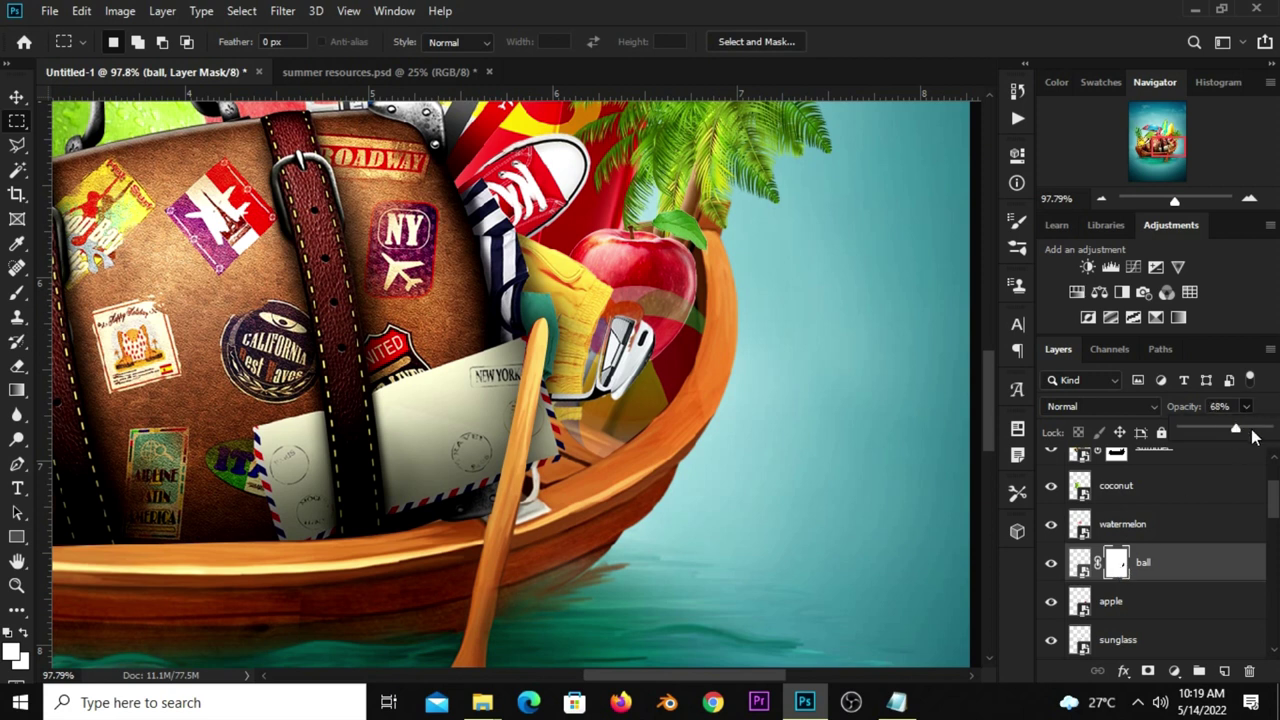
pyautogui.moveTo(1255, 437); pyautogui.dragTo(1276, 432)
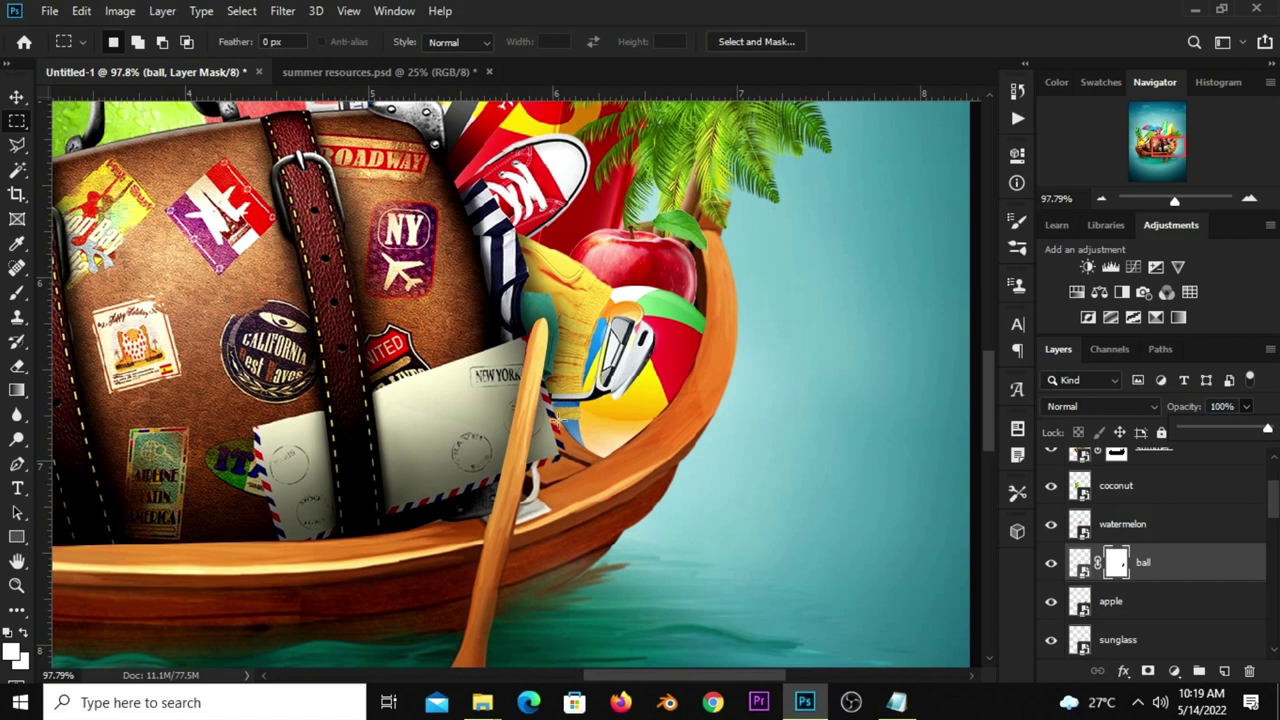
pyautogui.click(16, 97)
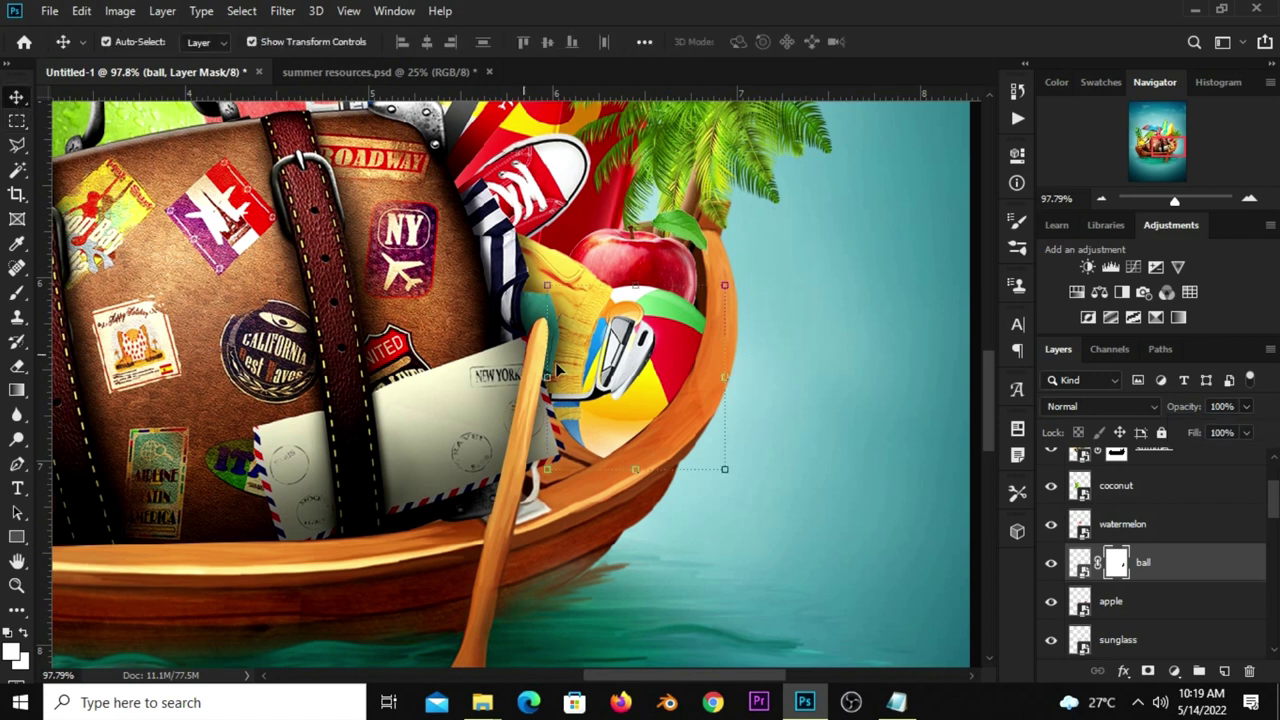
# - Select the Brush tool and set its hardness to 100%
pyautogui.scroll(2, 627, 401)
pyautogui.scroll(1, 629, 408)
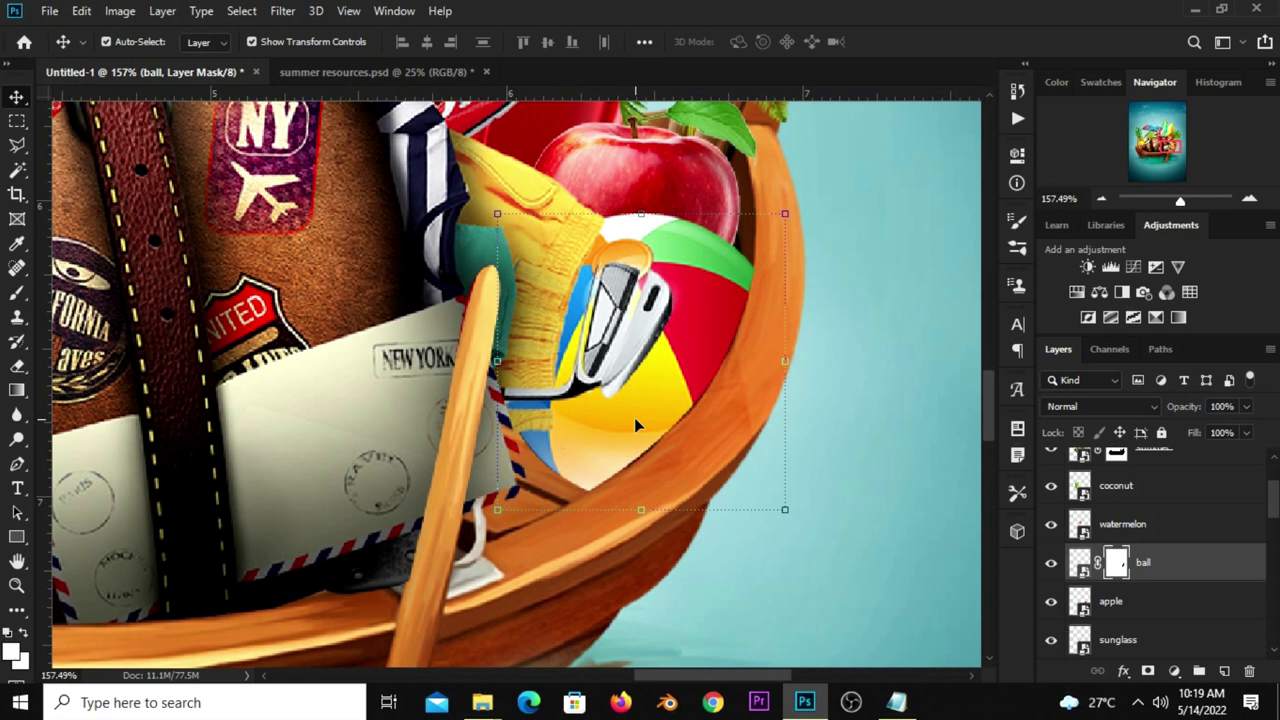
pyautogui.click(17, 297)
pyautogui.click(108, 286)
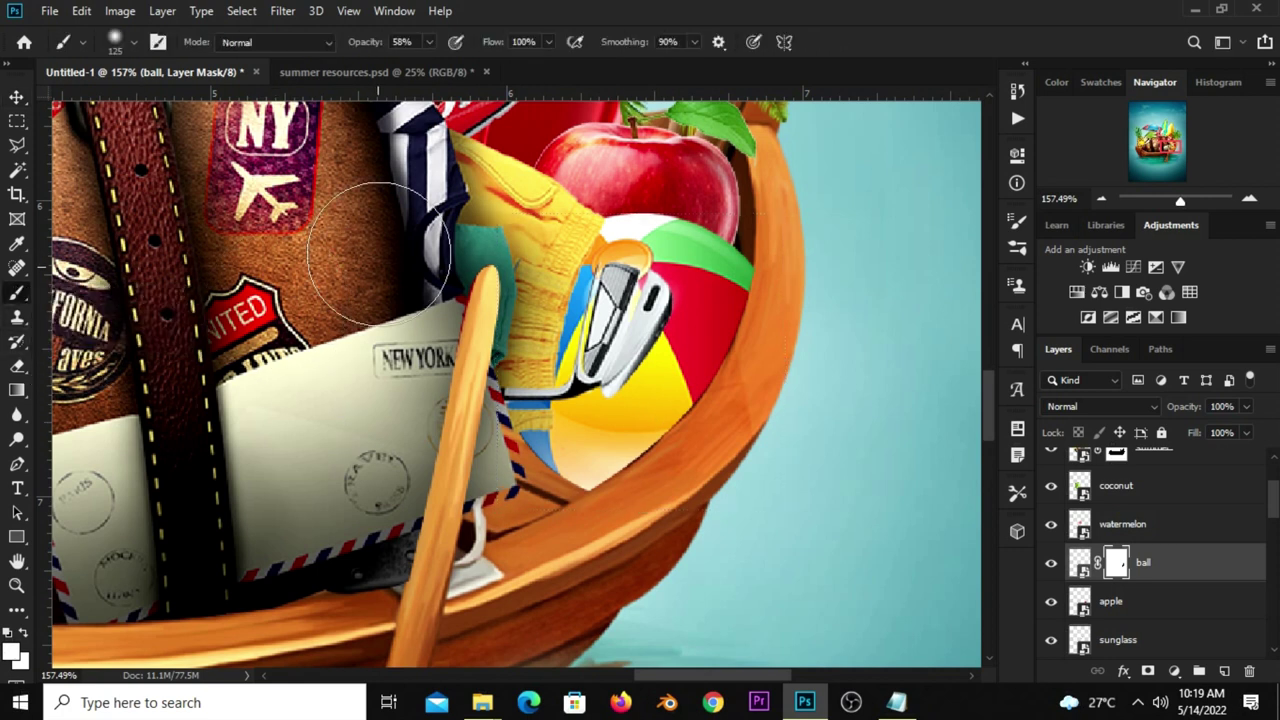
pyautogui.rightClick(506, 243)
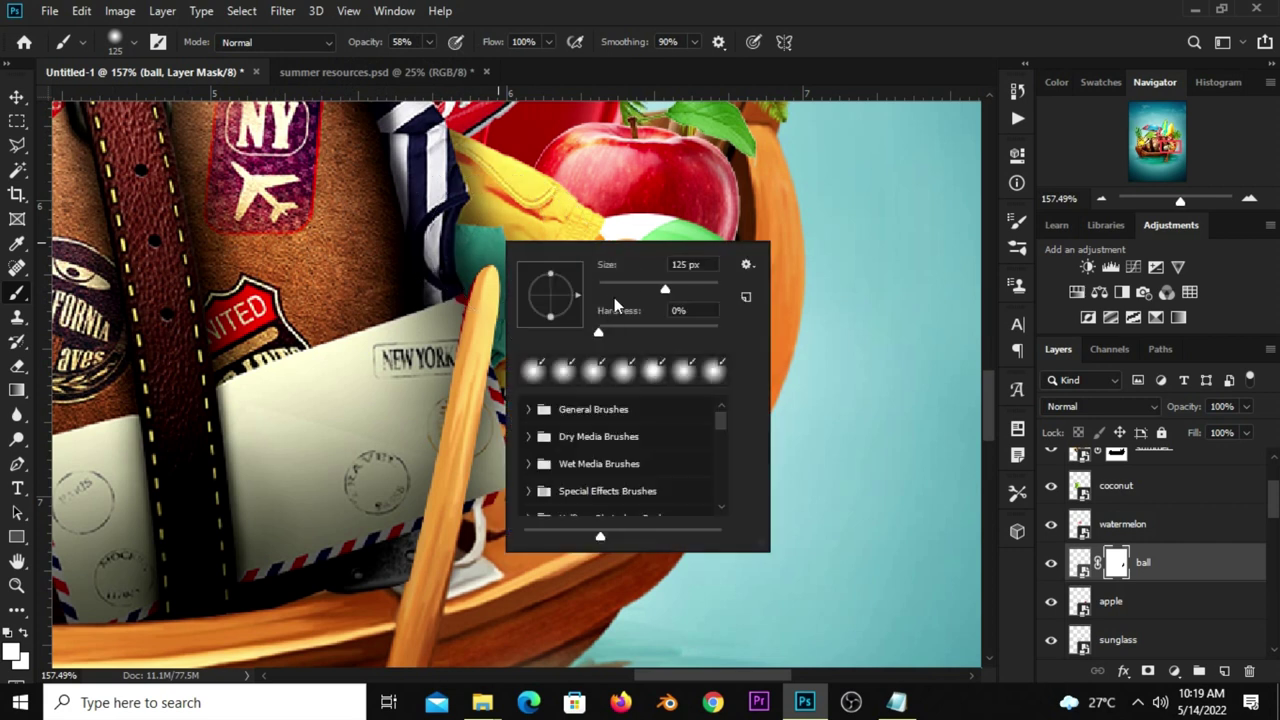
pyautogui.moveTo(609, 333); pyautogui.dragTo(742, 293)
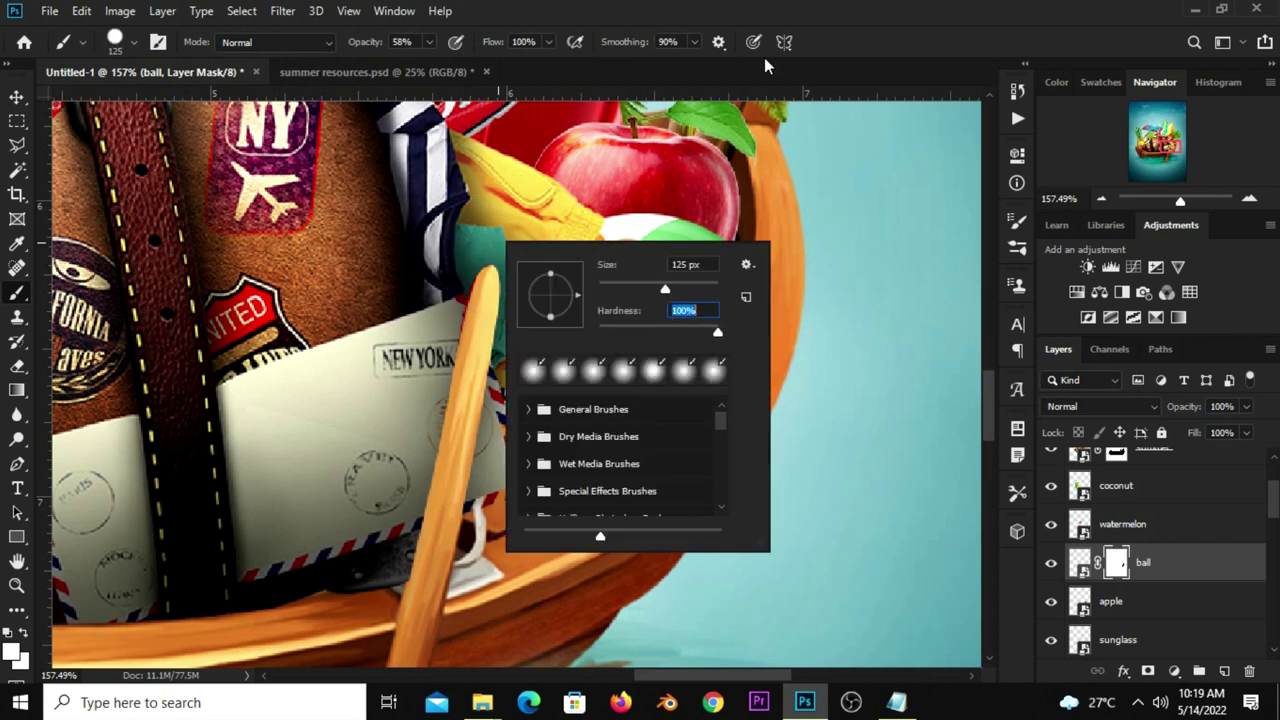
pyautogui.click(764, 8)
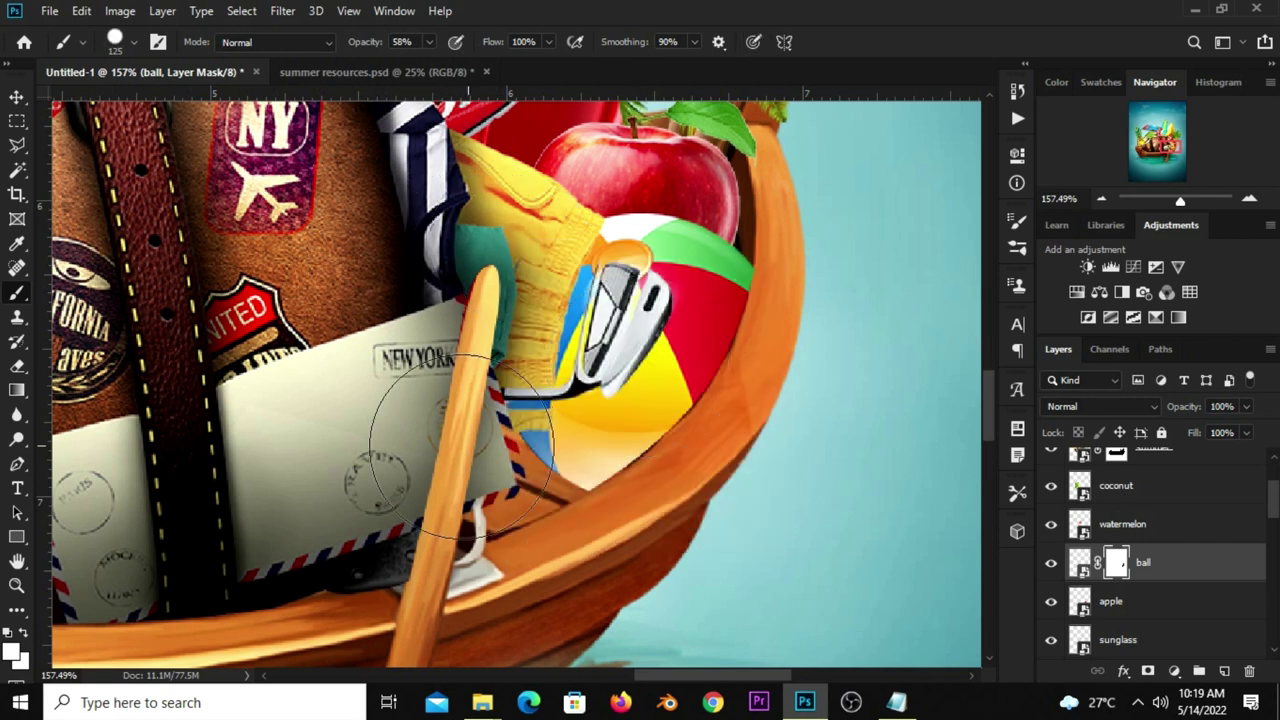
# - Shrink the brush to 30 px at 100% opacity with black as foreground
pyautogui.press('[')
pyautogui.press('[')
pyautogui.press('[')
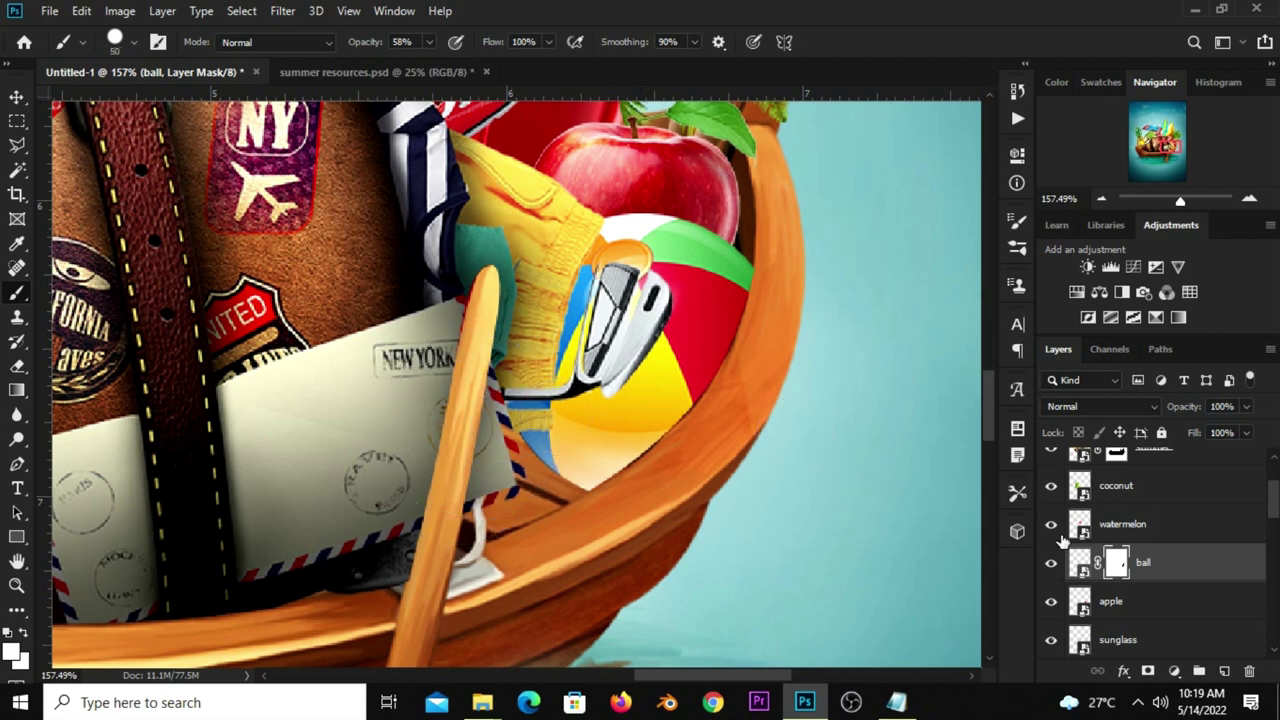
pyautogui.press('[')
pyautogui.press('[')
pyautogui.keyDown('alt'); pyautogui.scroll(3, 620, 450); pyautogui.keyUp('alt')
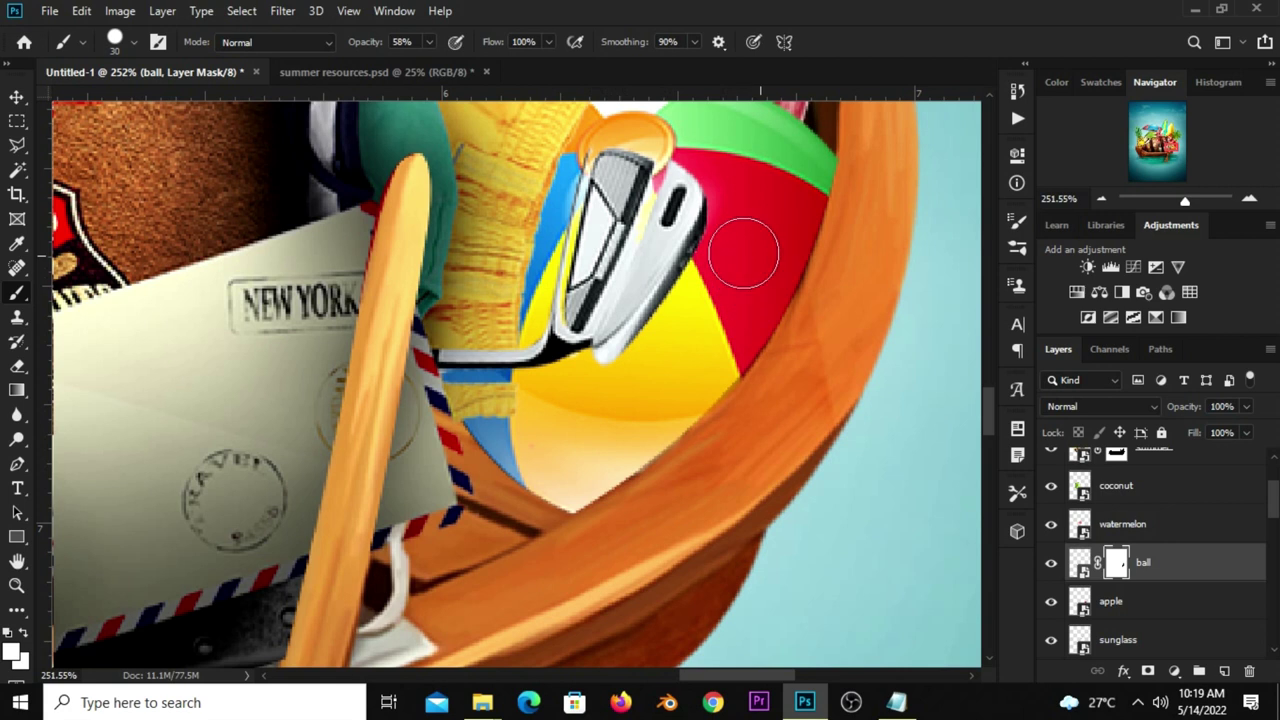
pyautogui.click(430, 46)
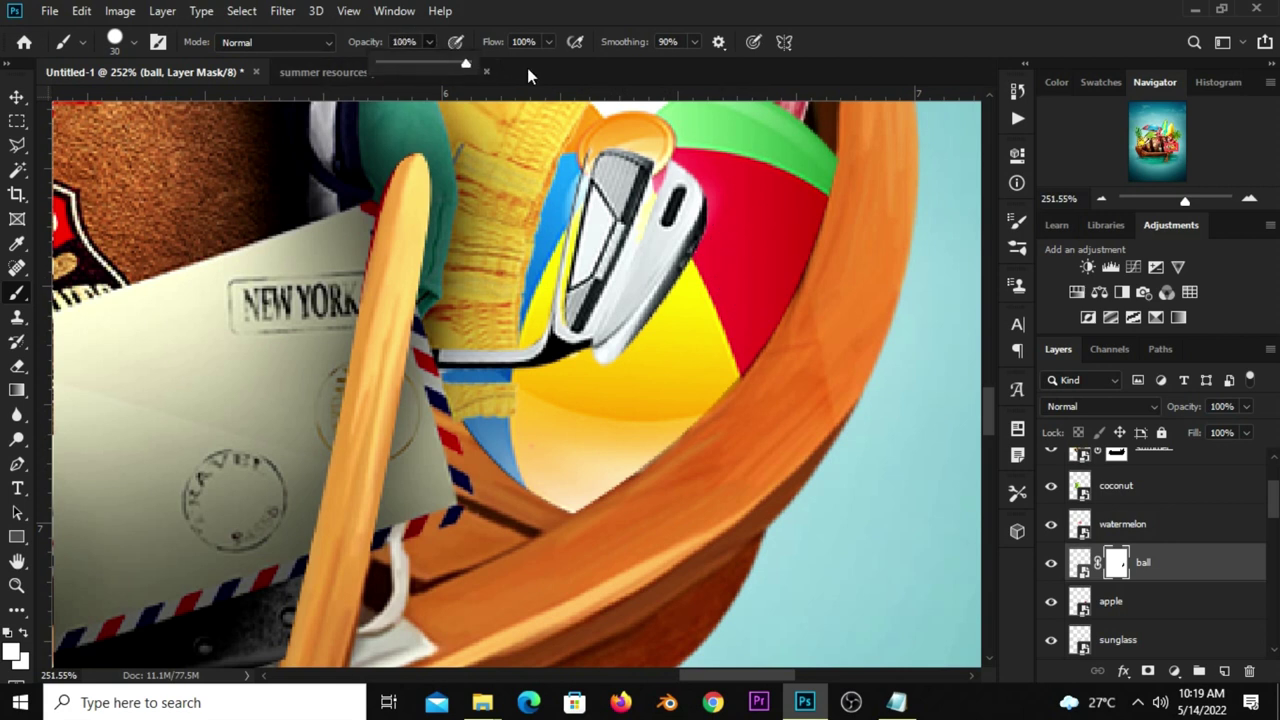
pyautogui.moveTo(529, 76); pyautogui.dragTo(537, 42)
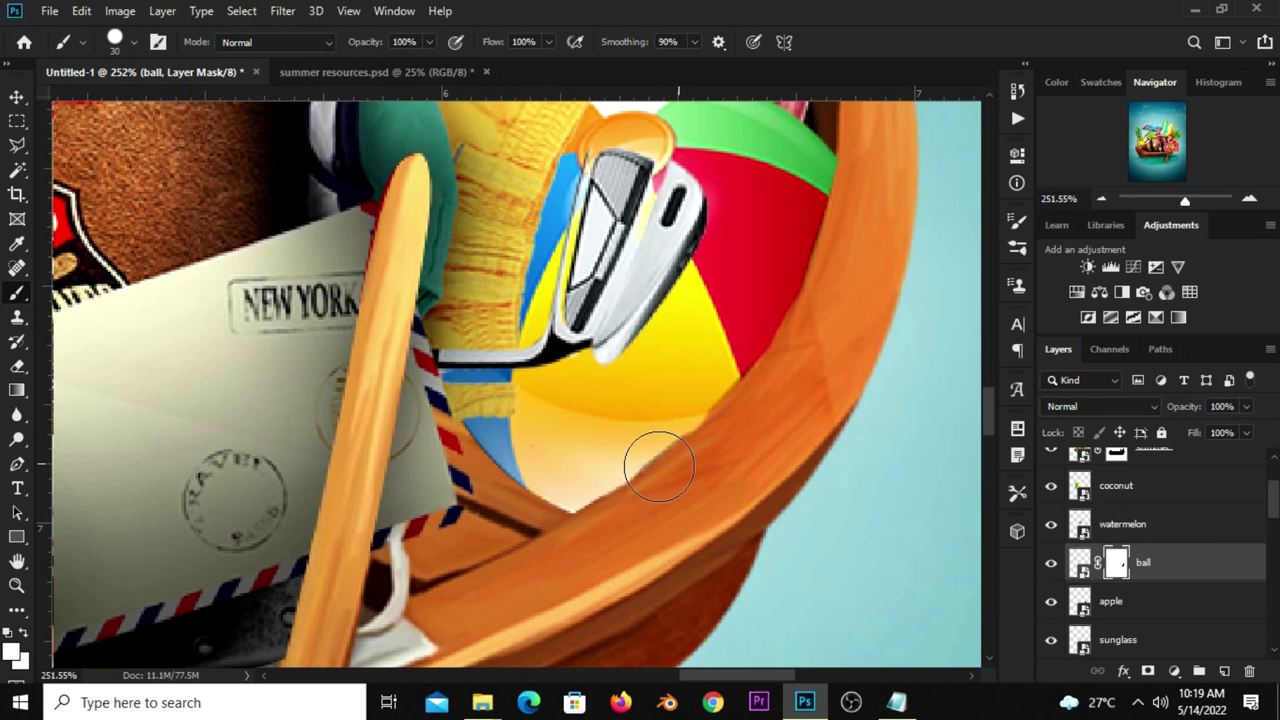
pyautogui.click(28, 633)
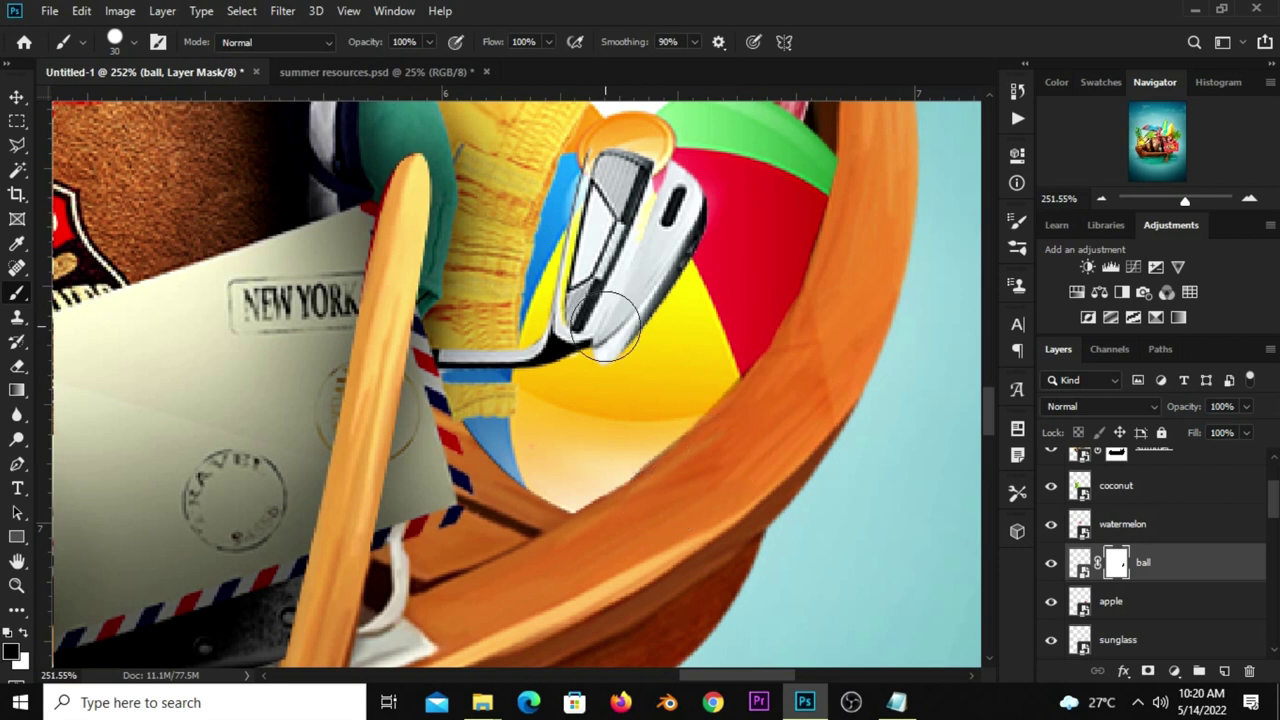
pyautogui.scroll(-3, 641, 388)
pyautogui.scroll(-2, 641, 388)
pyautogui.scroll(-1, 641, 388)
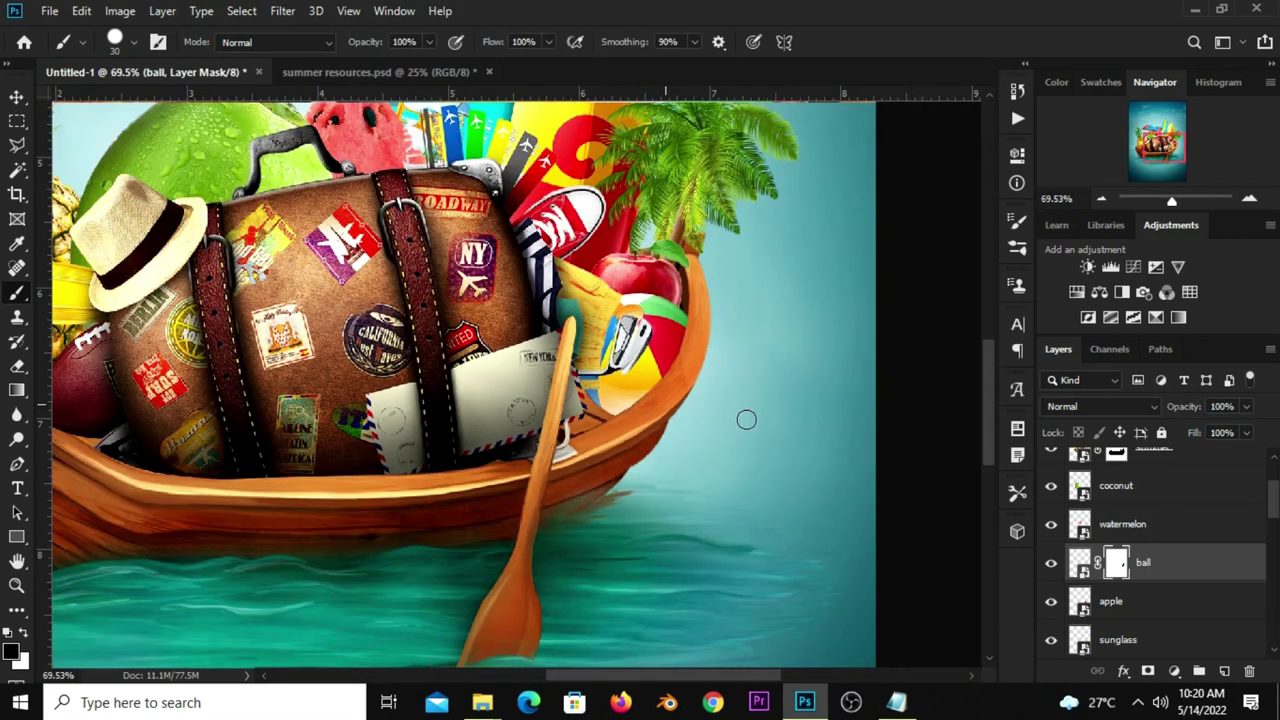
# - Add a Curves adjustment clipped to the ball and bend the curve up to brighten it
pyautogui.click(1051, 564)
pyautogui.click(1051, 564)
pyautogui.click(1174, 671)
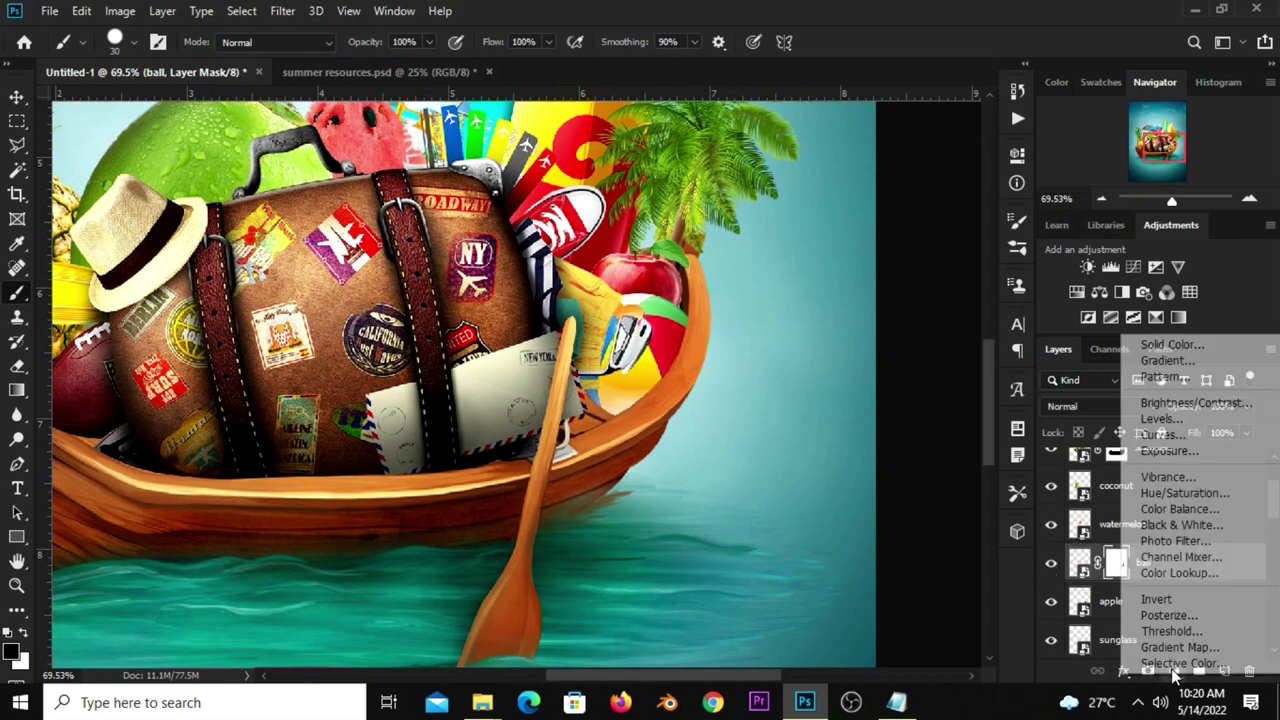
pyautogui.click(1163, 437)
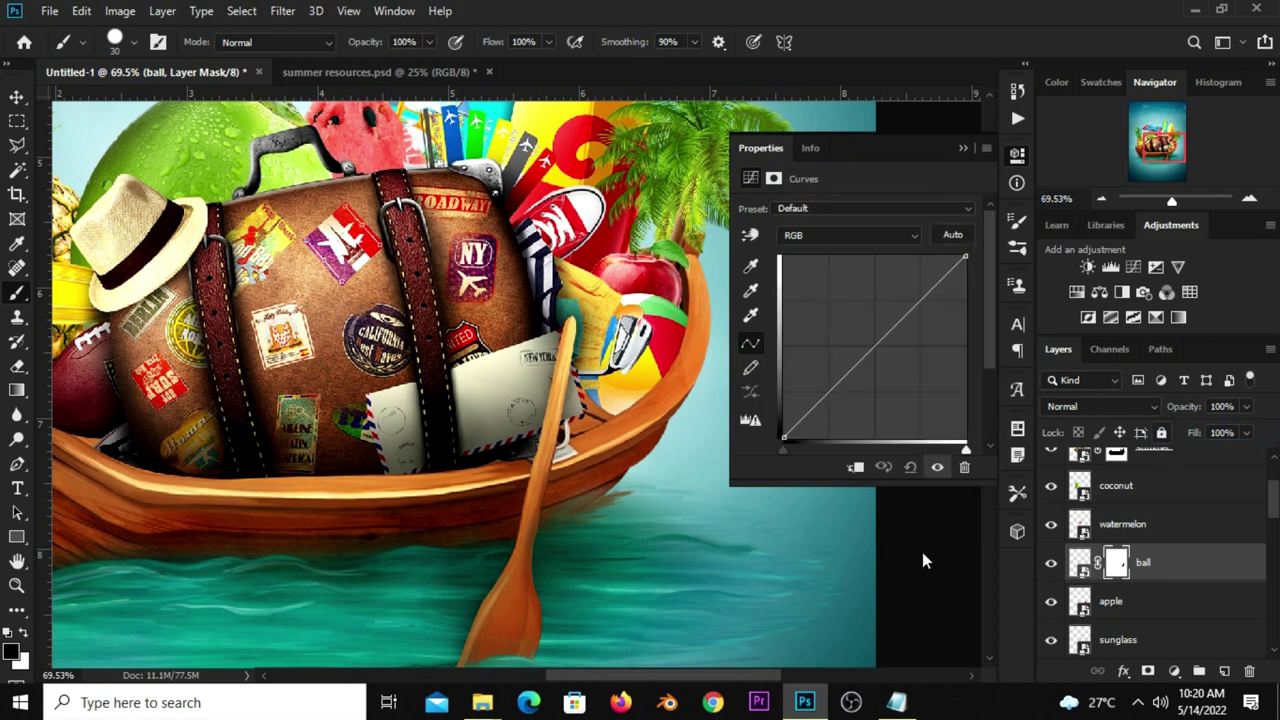
pyautogui.click(856, 470)
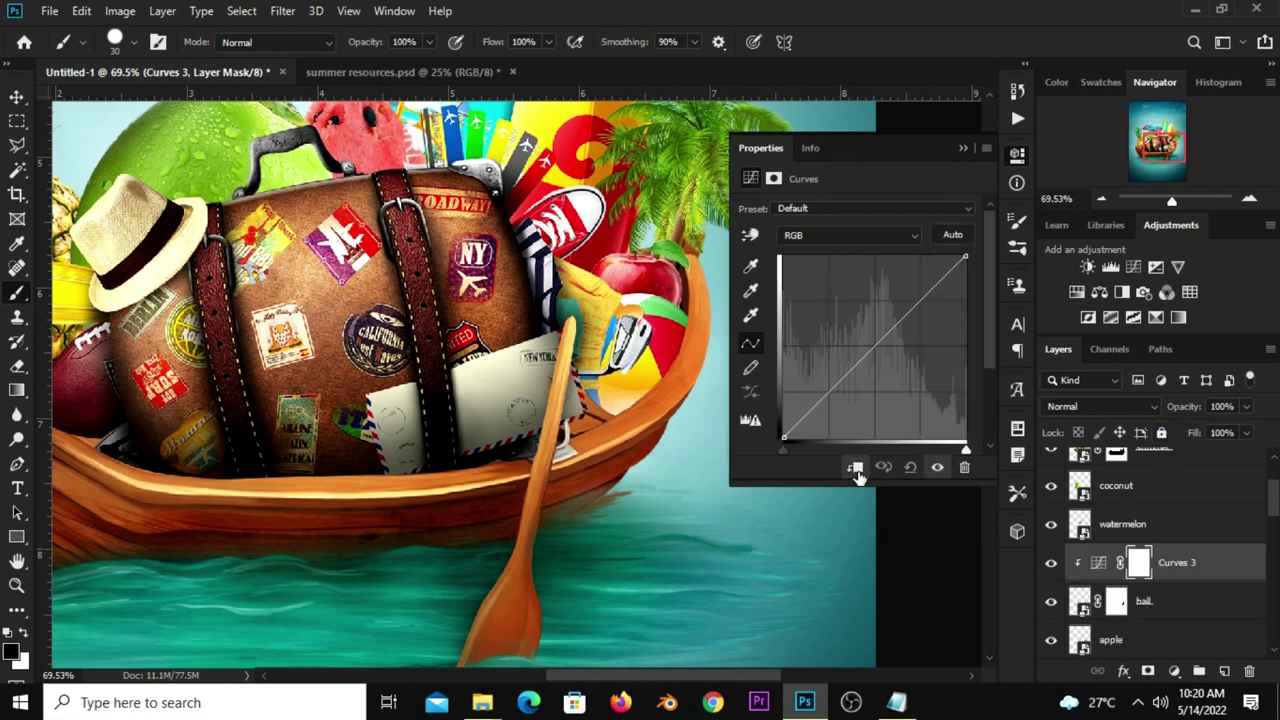
pyautogui.click(833, 403)
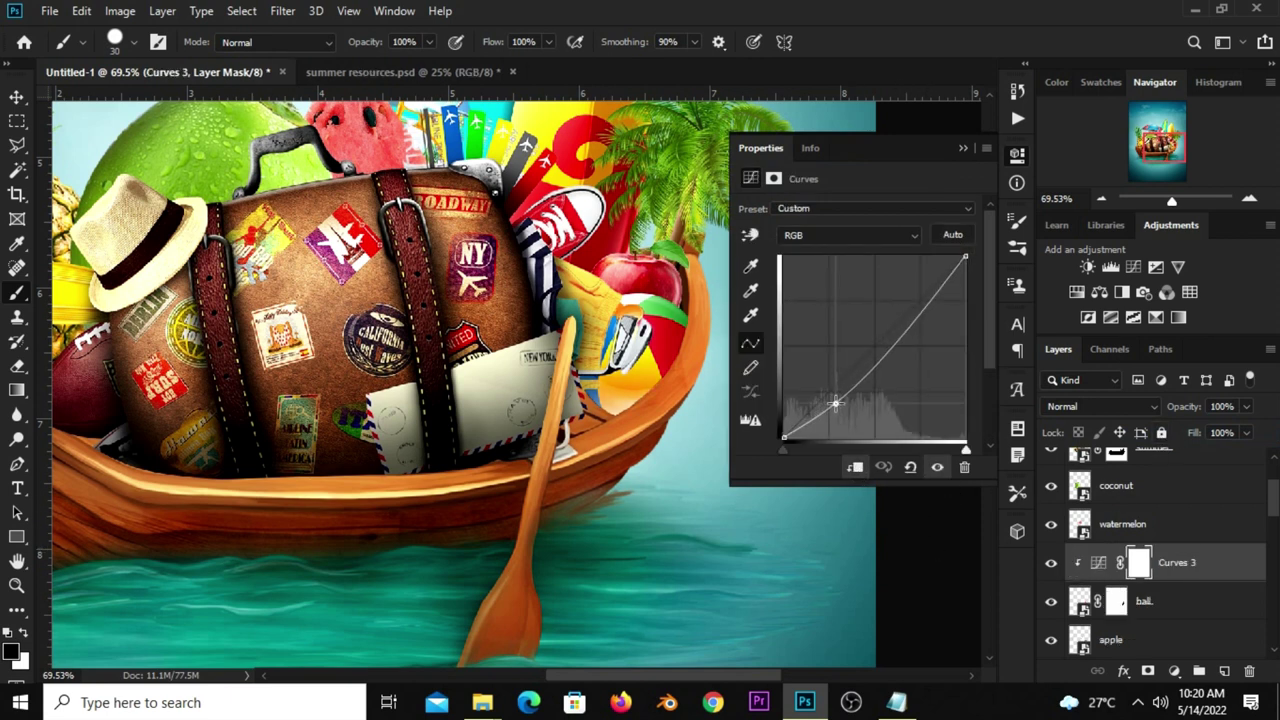
pyautogui.click(907, 327)
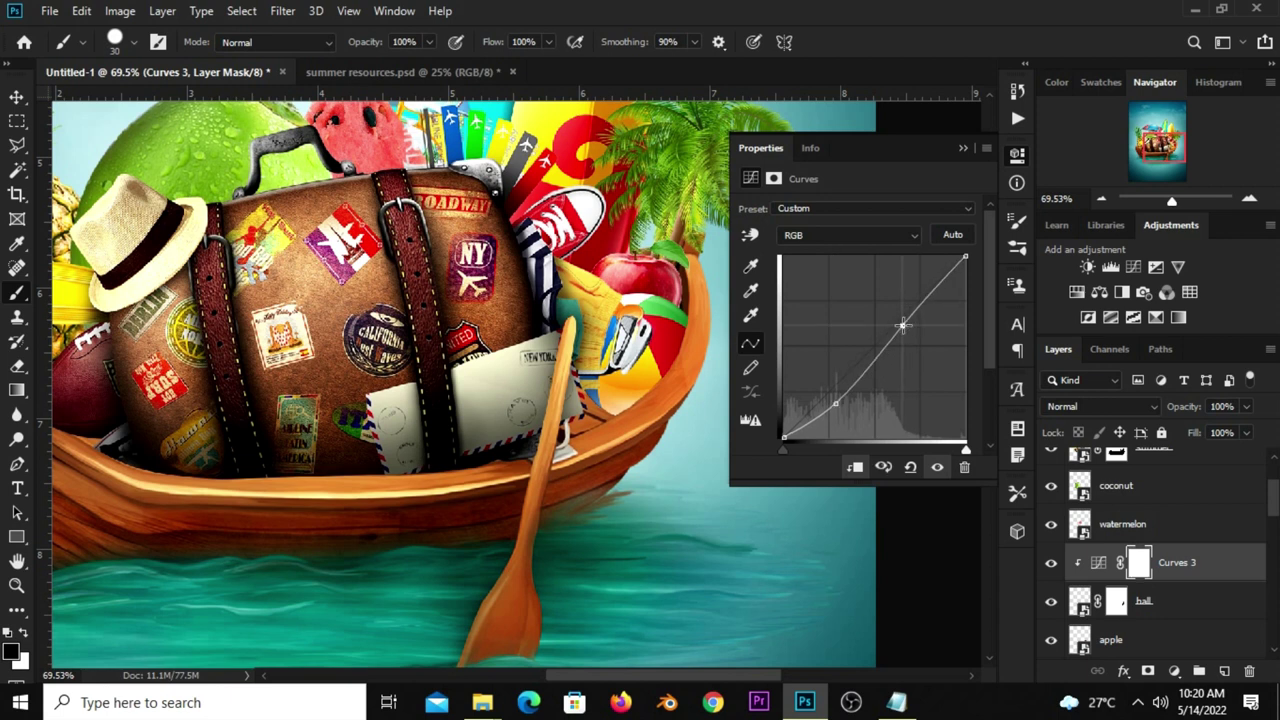
pyautogui.click(1051, 564)
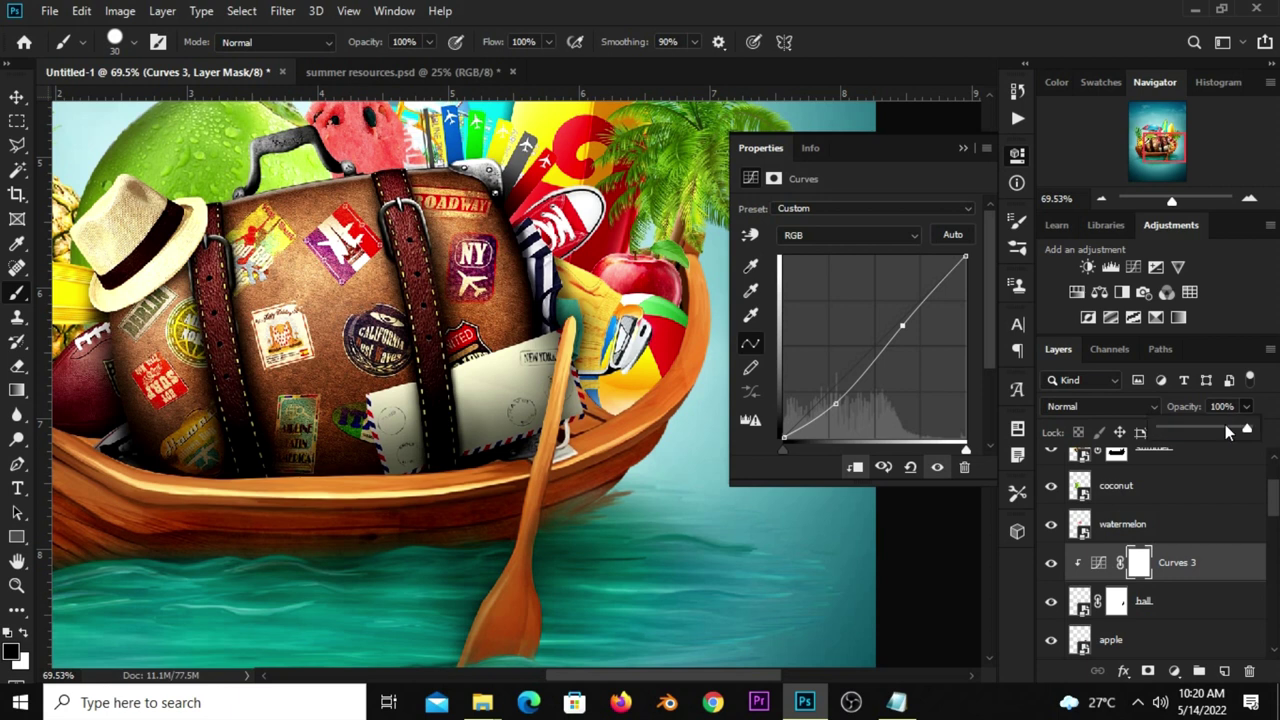
pyautogui.click(969, 153)
# - Add a Levels adjustment clipped to the ball with output white lowered to 99
pyautogui.click(1173, 672)
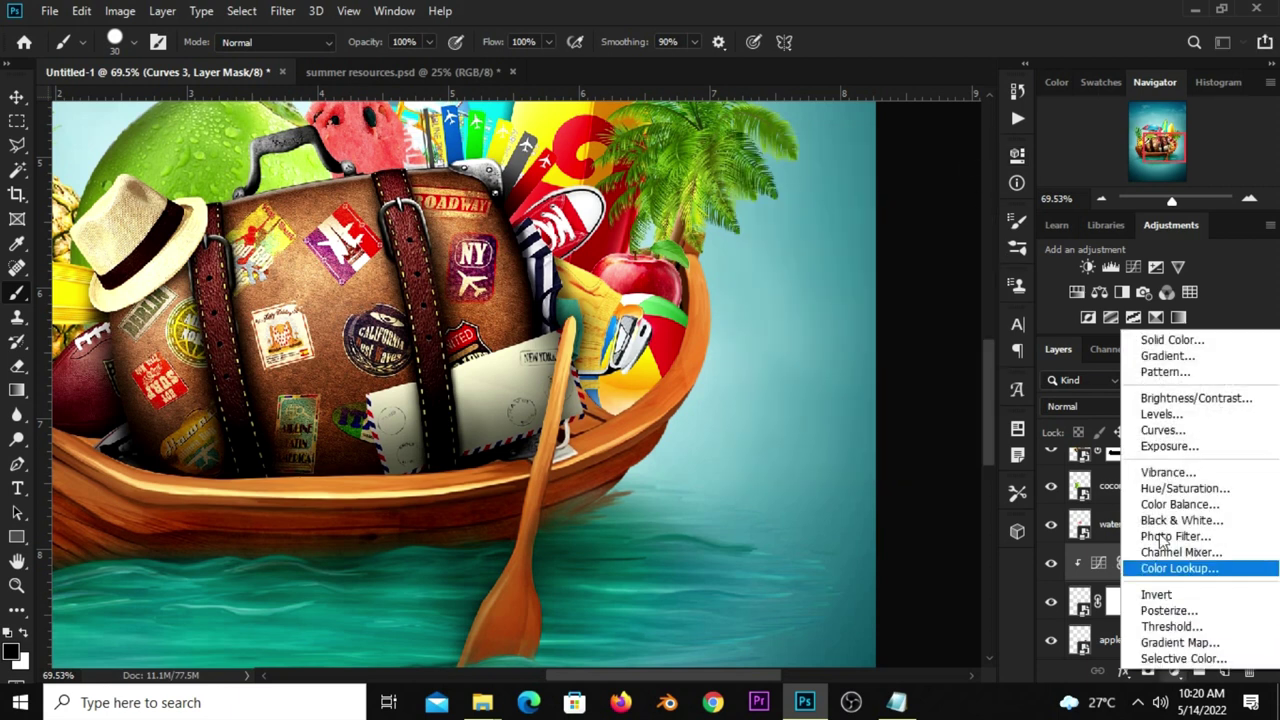
pyautogui.click(1157, 414)
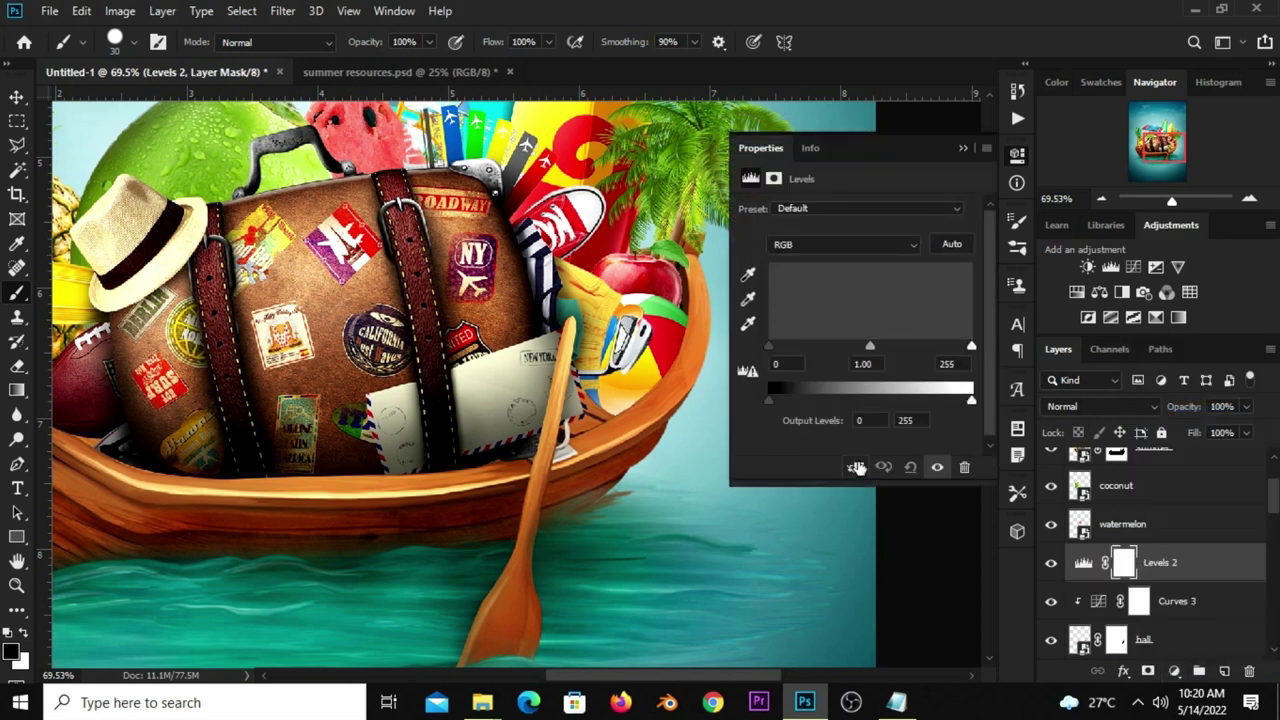
pyautogui.click(856, 468)
pyautogui.moveTo(971, 400); pyautogui.dragTo(848, 406)
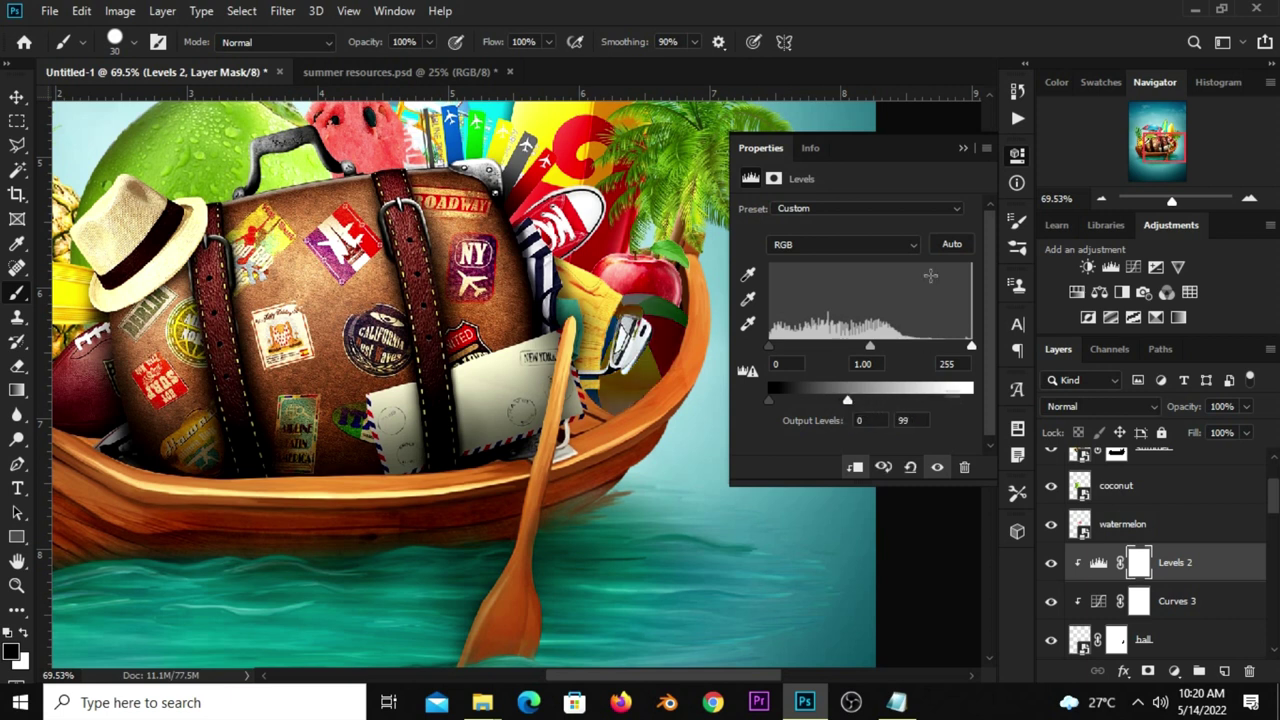
pyautogui.click(959, 150)
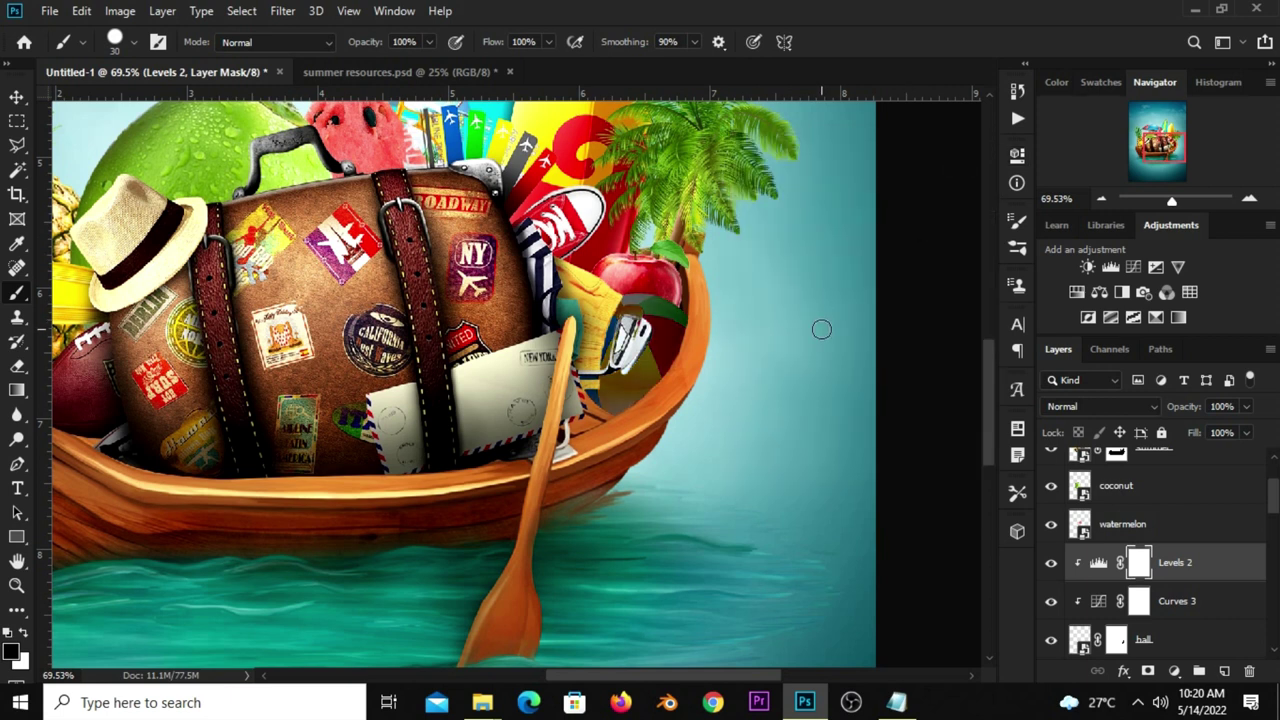
# - Invert the Levels 2 mask to black and soften the brush's hardness
pyautogui.hotkey('ctrl', 'i')
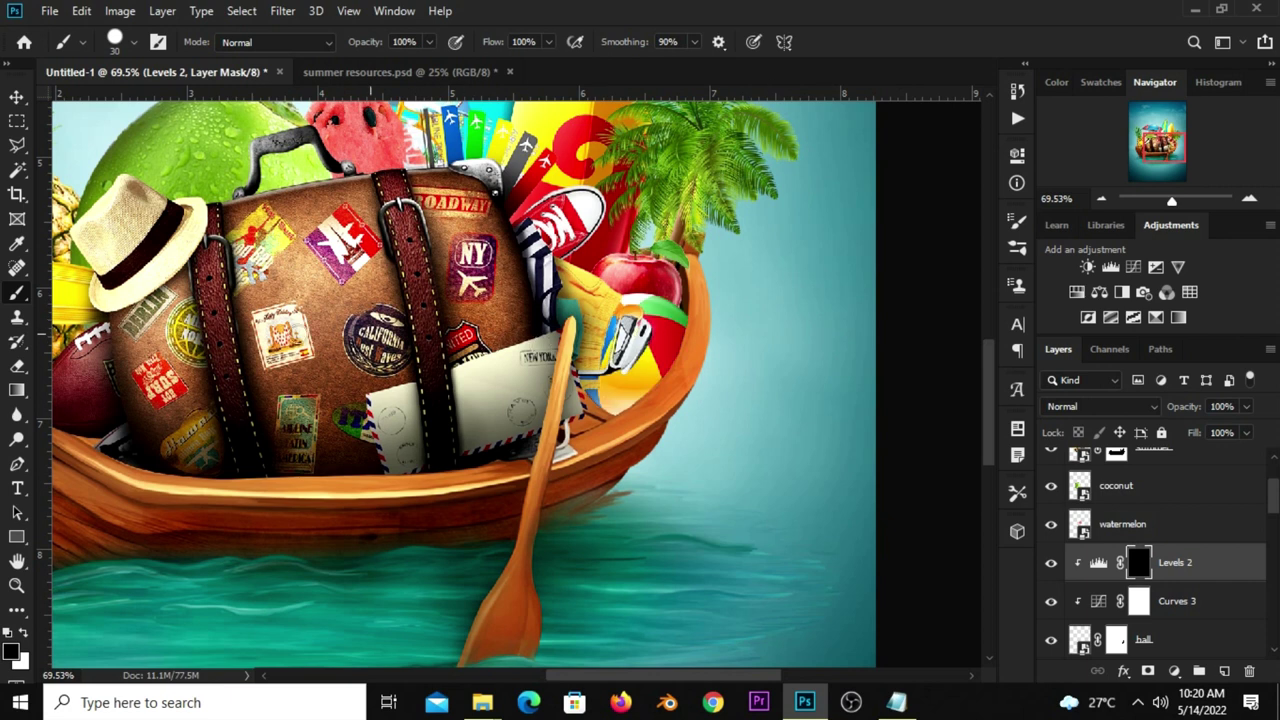
pyautogui.rightClick(17, 267)
pyautogui.rightClick(17, 292)
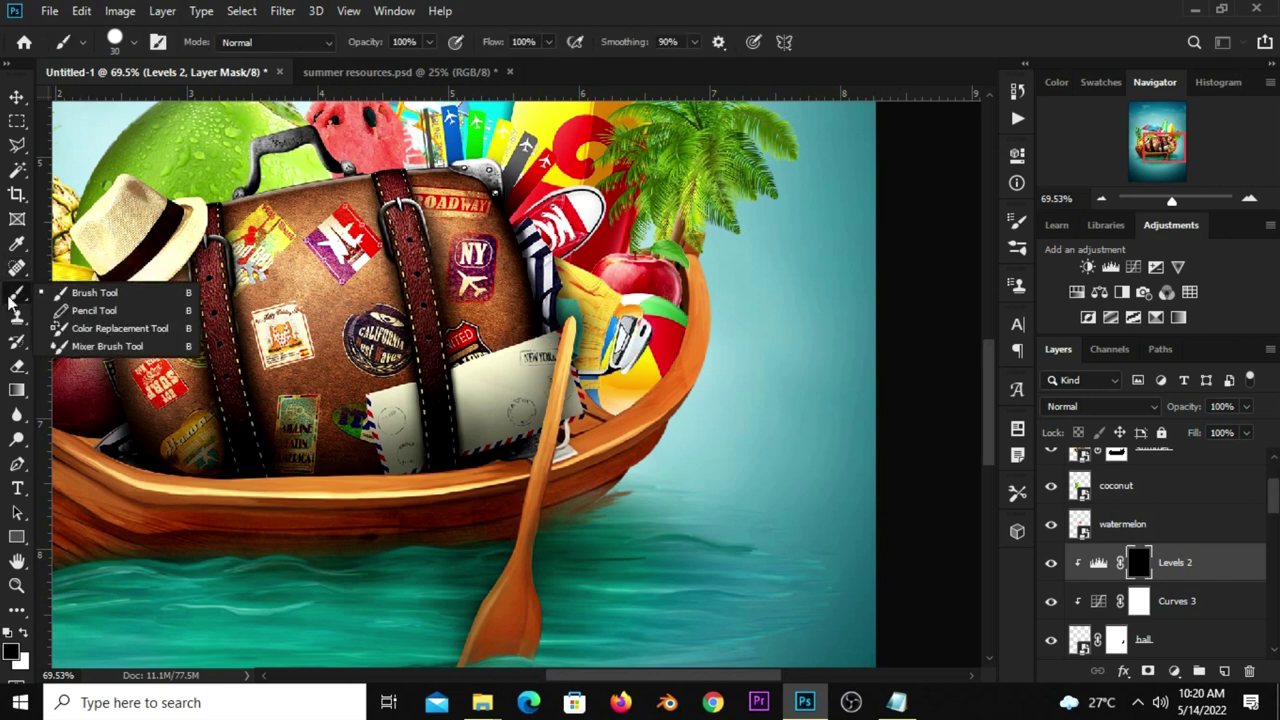
pyautogui.click(118, 292)
pyautogui.rightClick(450, 270)
pyautogui.moveTo(497, 350); pyautogui.dragTo(448, 352)
pyautogui.click(515, 8)
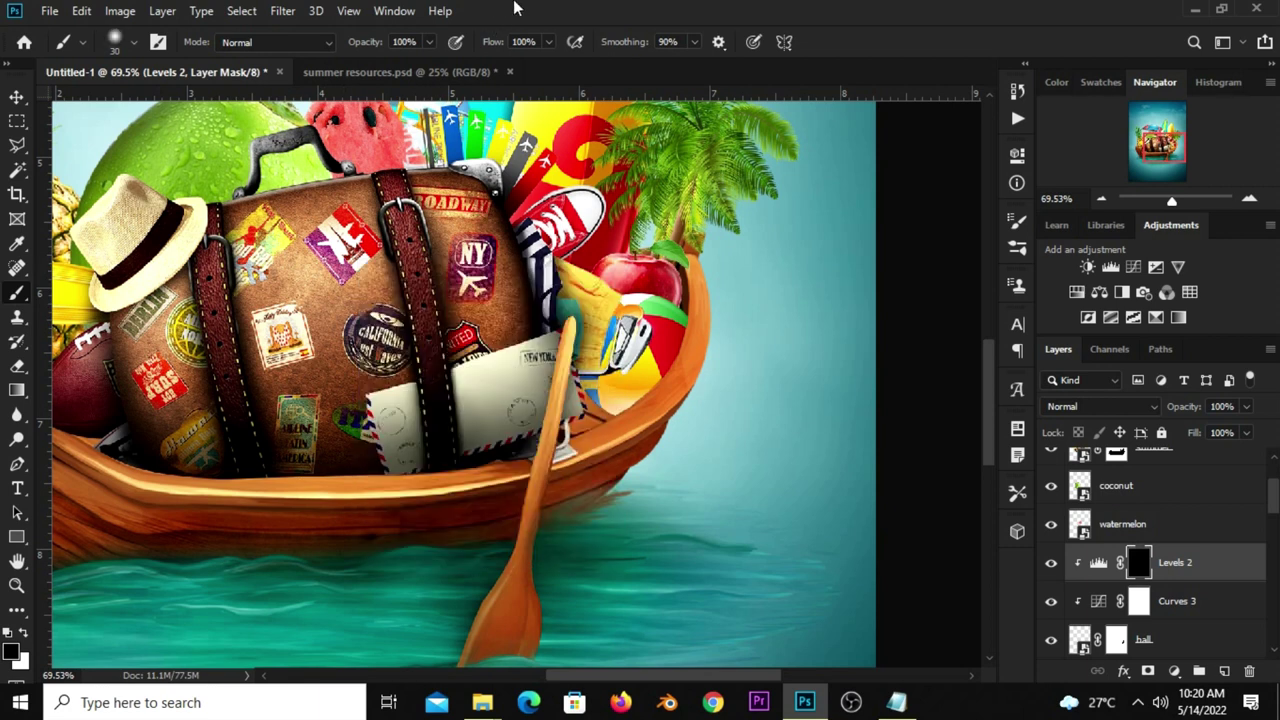
# - With a white, size-175 brush at 59% opacity, paint darkening back along the boat rim
pyautogui.click(431, 42)
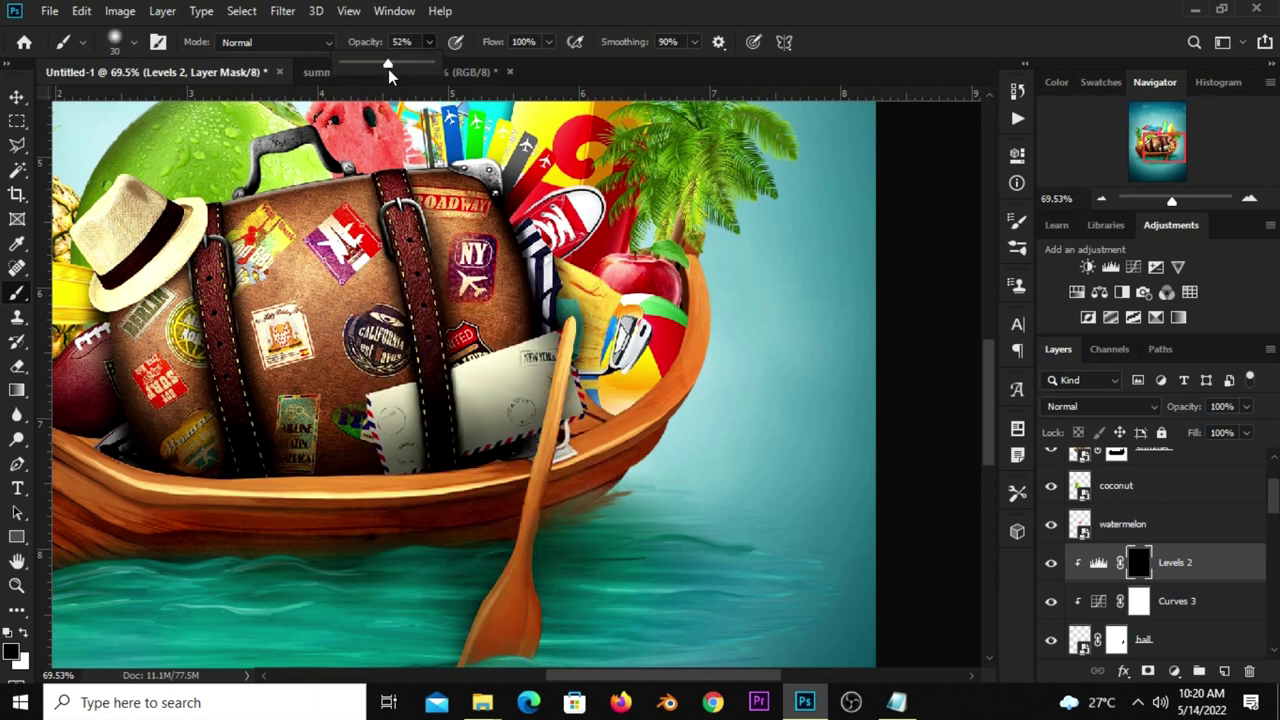
pyautogui.click(322, 292)
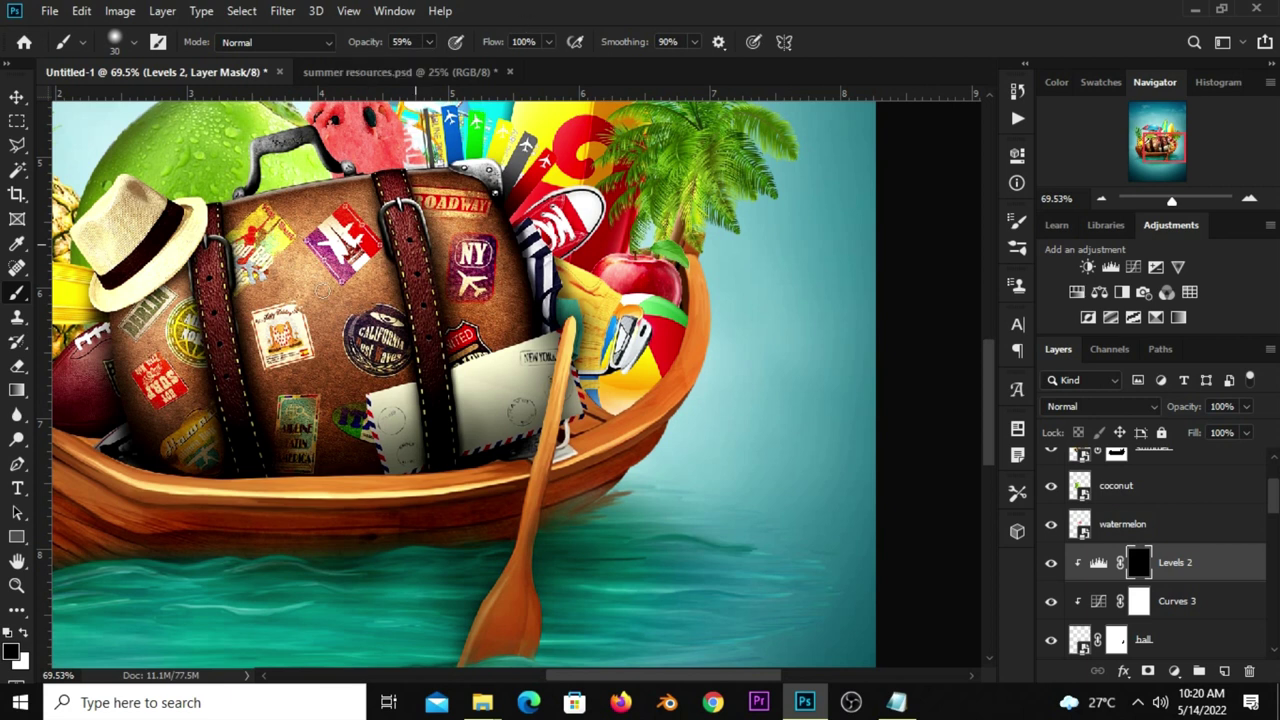
pyautogui.click(24, 634)
pyautogui.press(']')
pyautogui.press(']')
pyautogui.press(']')
pyautogui.press(']')
pyautogui.press(']')
pyautogui.moveTo(674, 464)
pyautogui.mouseDown()
pyautogui.moveTo(663, 434)
pyautogui.moveTo(686, 400)
pyautogui.moveTo(614, 478)
pyautogui.moveTo(605, 450)
pyautogui.moveTo(673, 434)
pyautogui.moveTo(719, 376)
pyautogui.mouseUp()
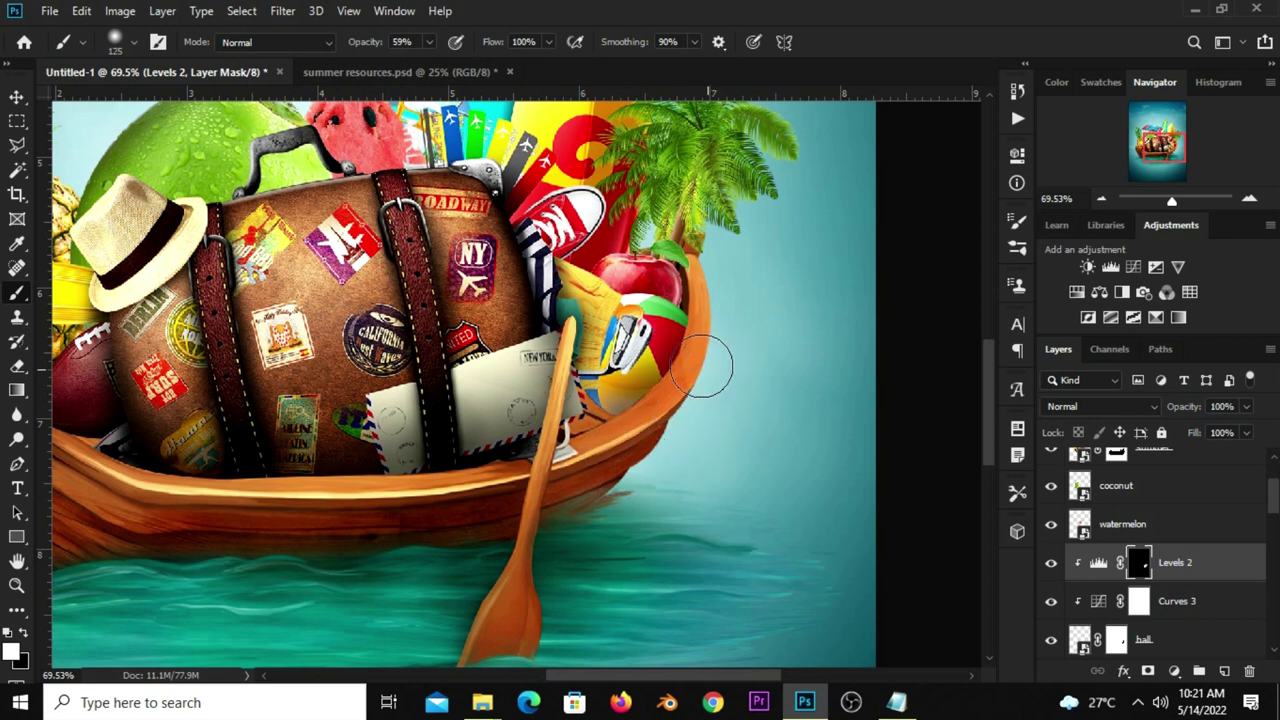
# - Paint more of the boat's right rim into the mask, finishing lightly at 28% opacity
pyautogui.click(429, 42)
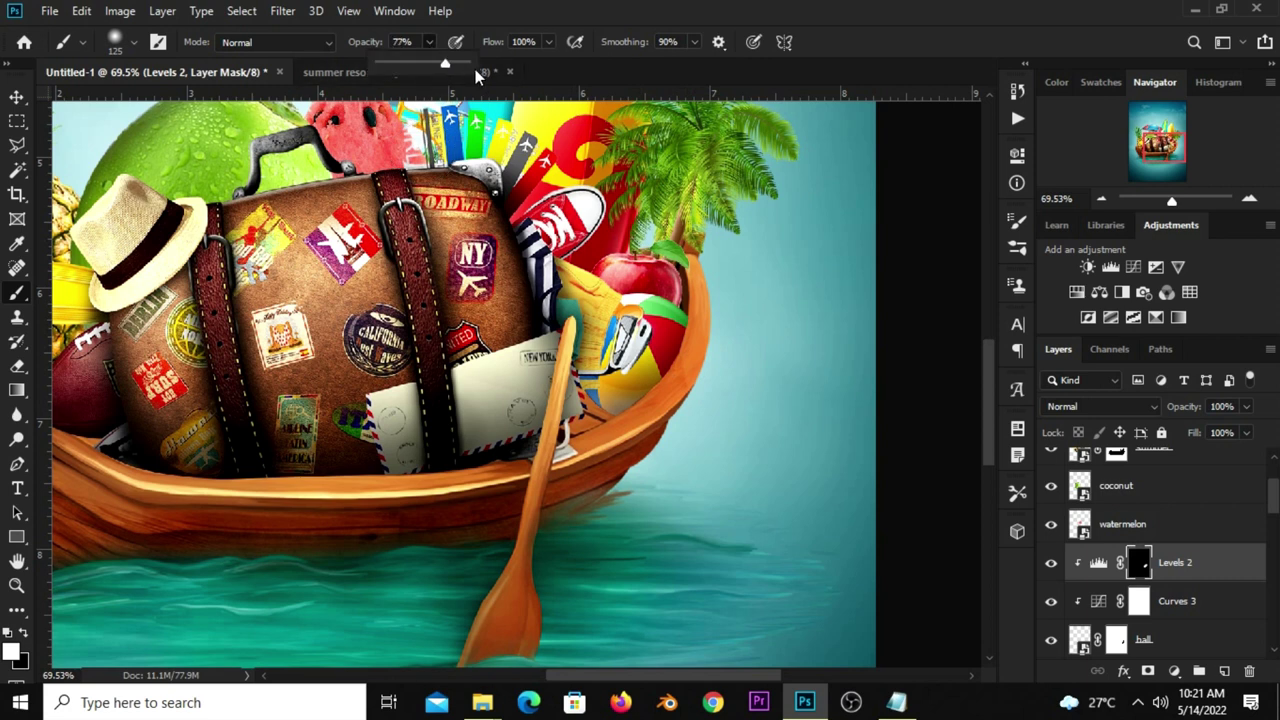
pyautogui.click(630, 150)
pyautogui.moveTo(674, 392); pyautogui.dragTo(642, 426)
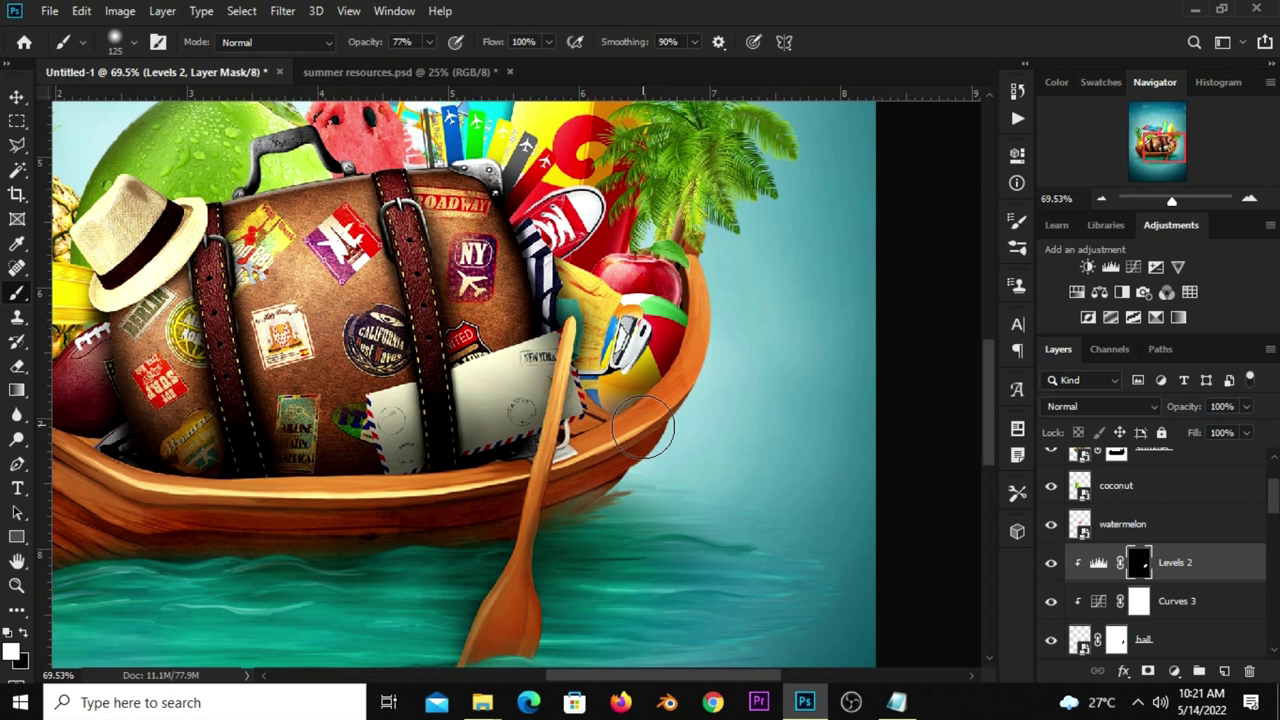
pyautogui.moveTo(714, 328); pyautogui.dragTo(680, 315)
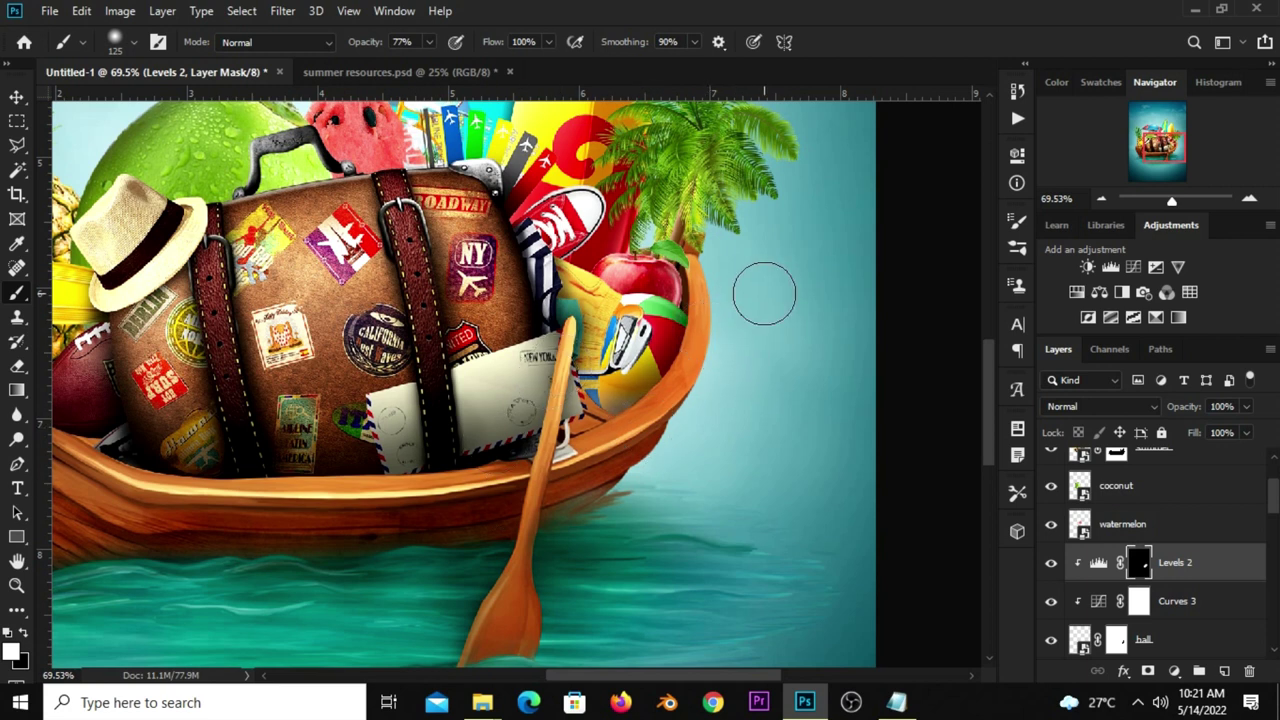
pyautogui.click(428, 42)
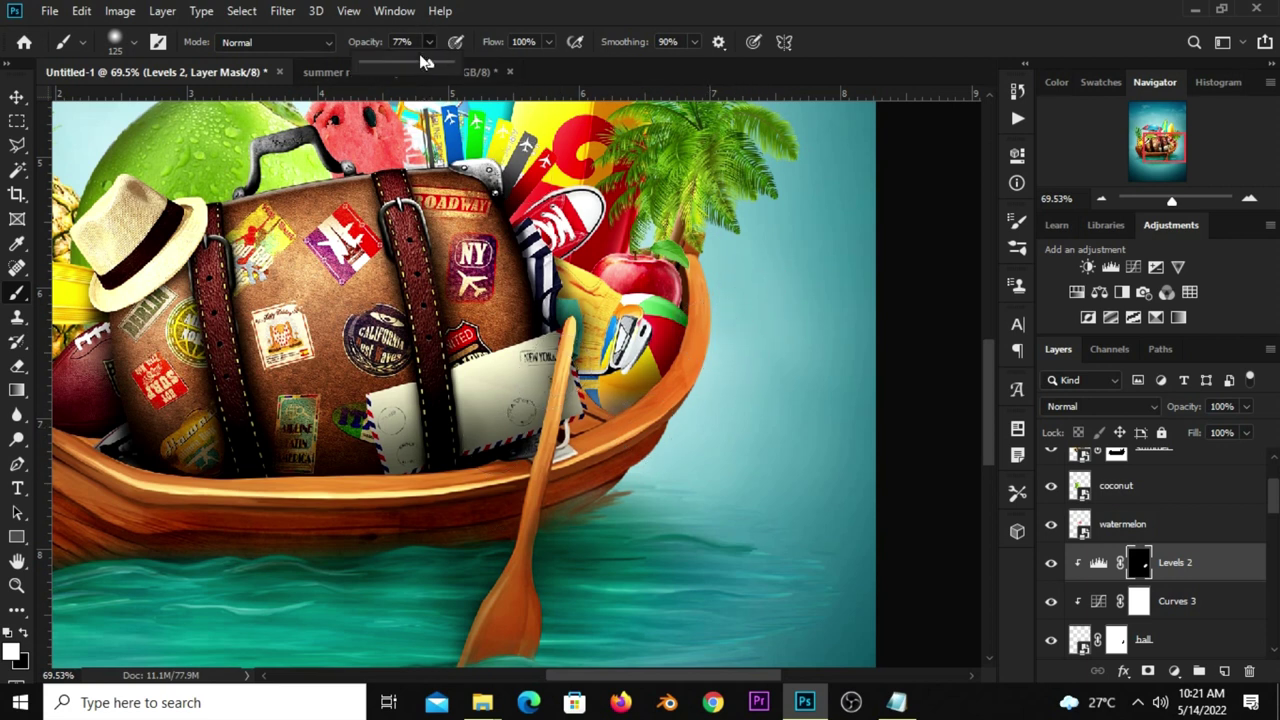
pyautogui.click(574, 14)
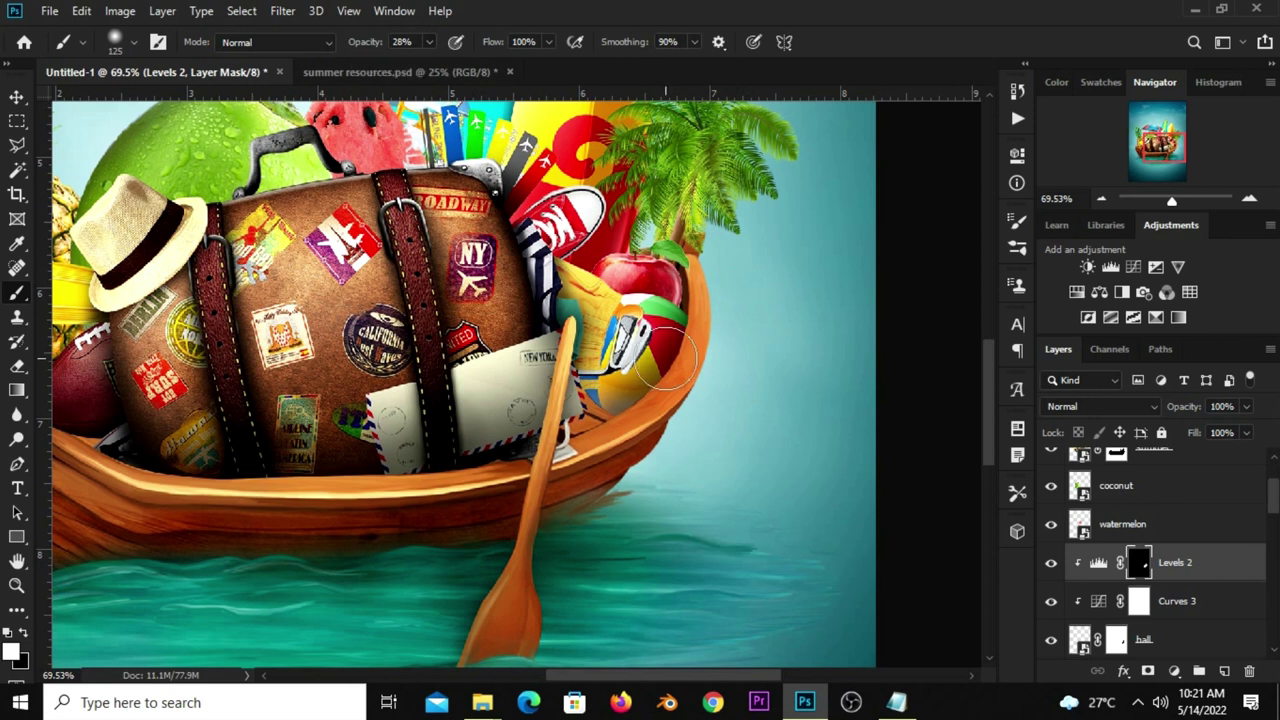
pyautogui.moveTo(603, 437); pyautogui.dragTo(667, 465)
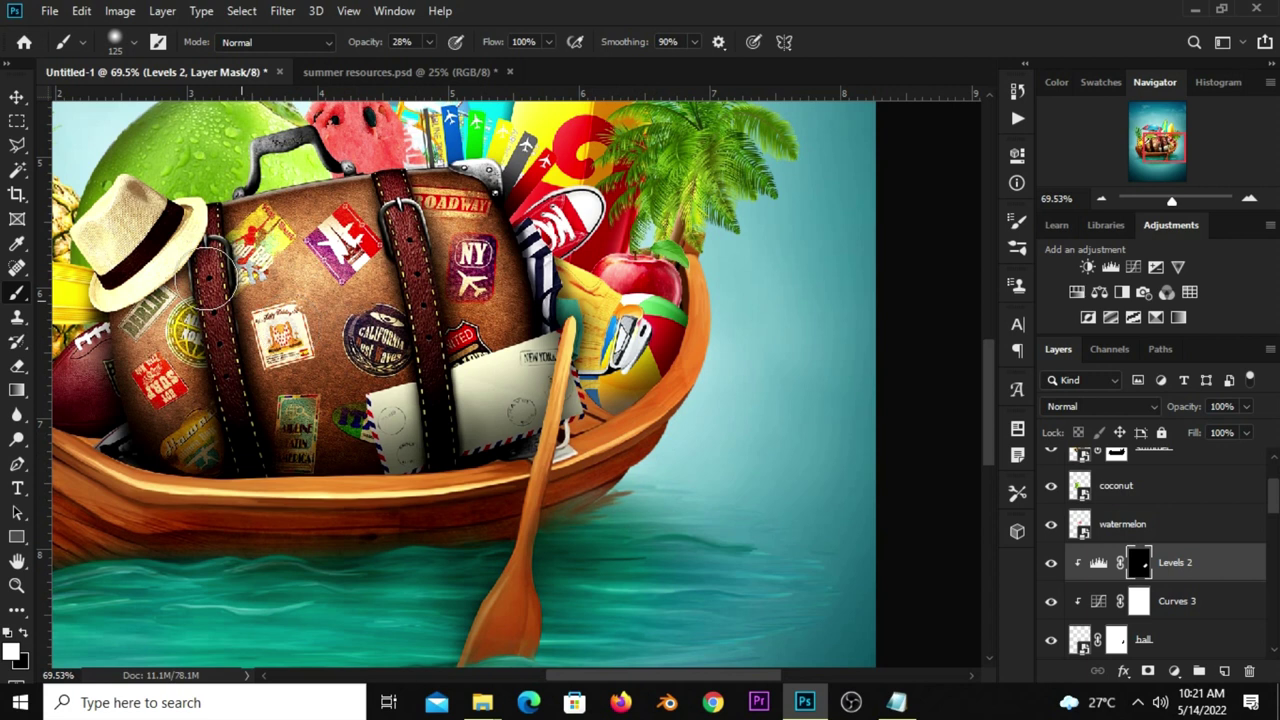
# - Switch to the Move tool and select the apple layer from the canvas
pyautogui.rightClick(17, 97)
pyautogui.click(80, 99)
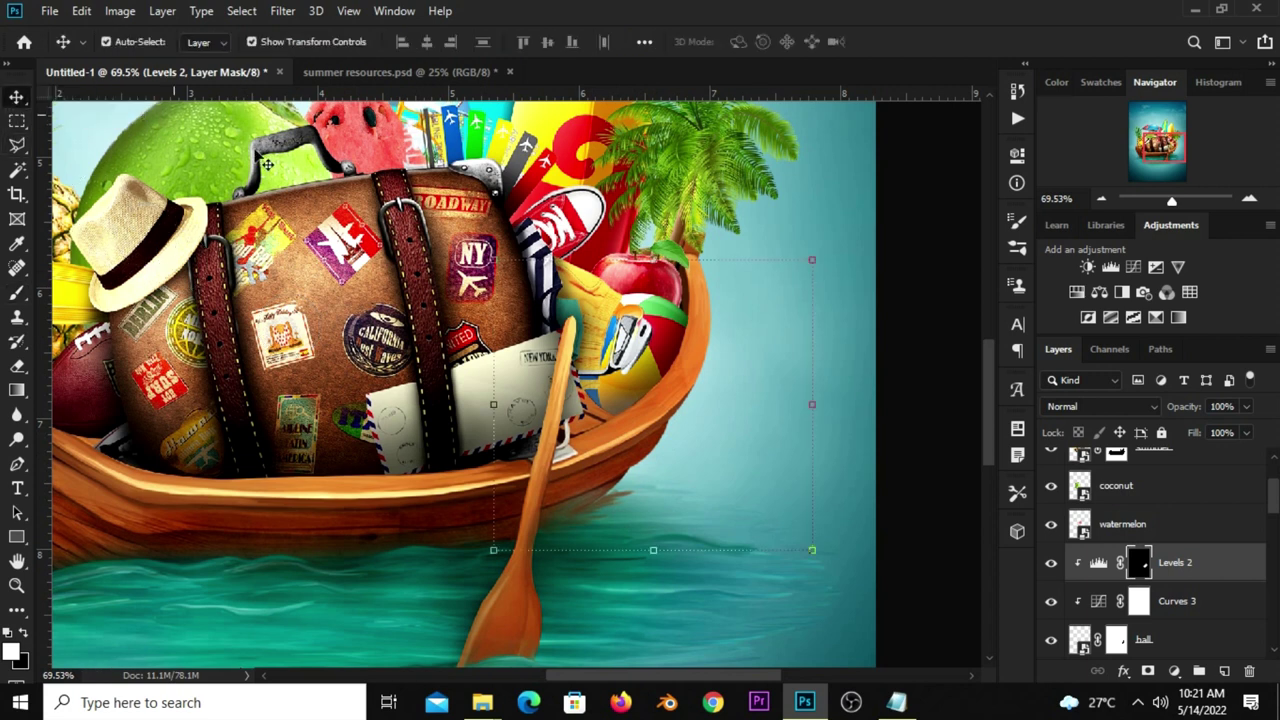
pyautogui.click(650, 295)
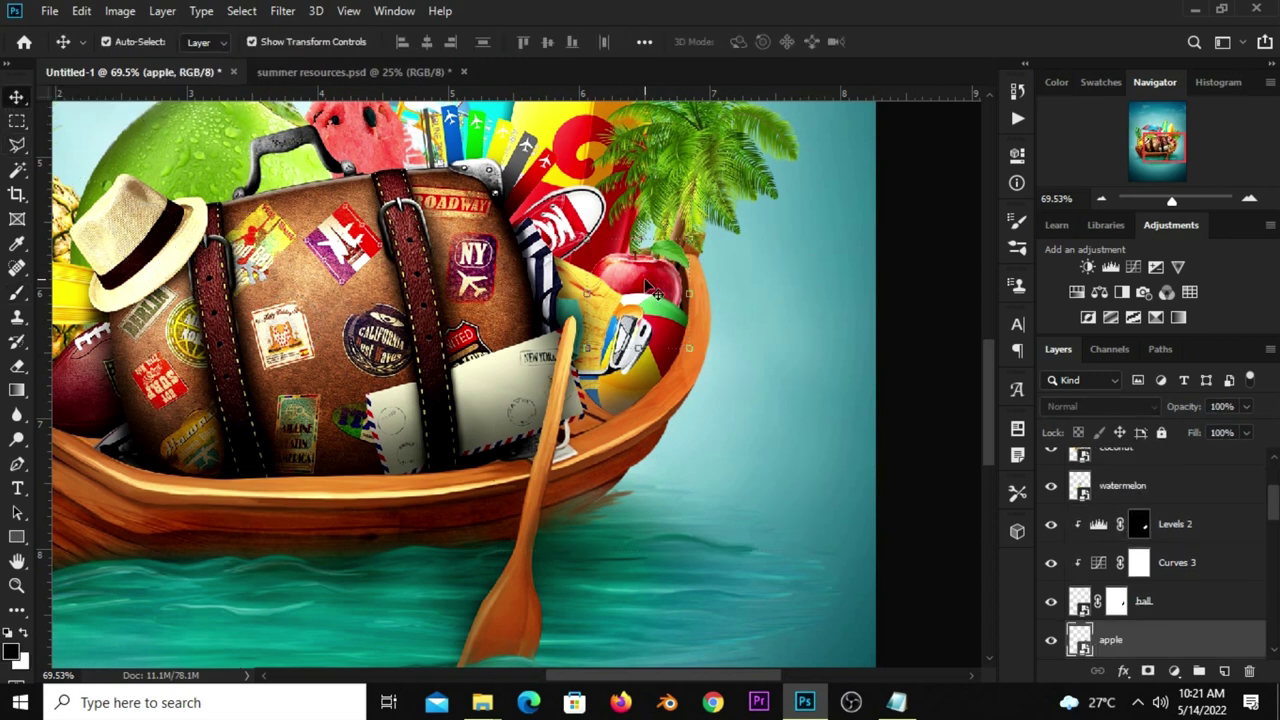
# - Check the apple layer's visibility and add a new empty Layer 2 above it
pyautogui.click(1051, 641)
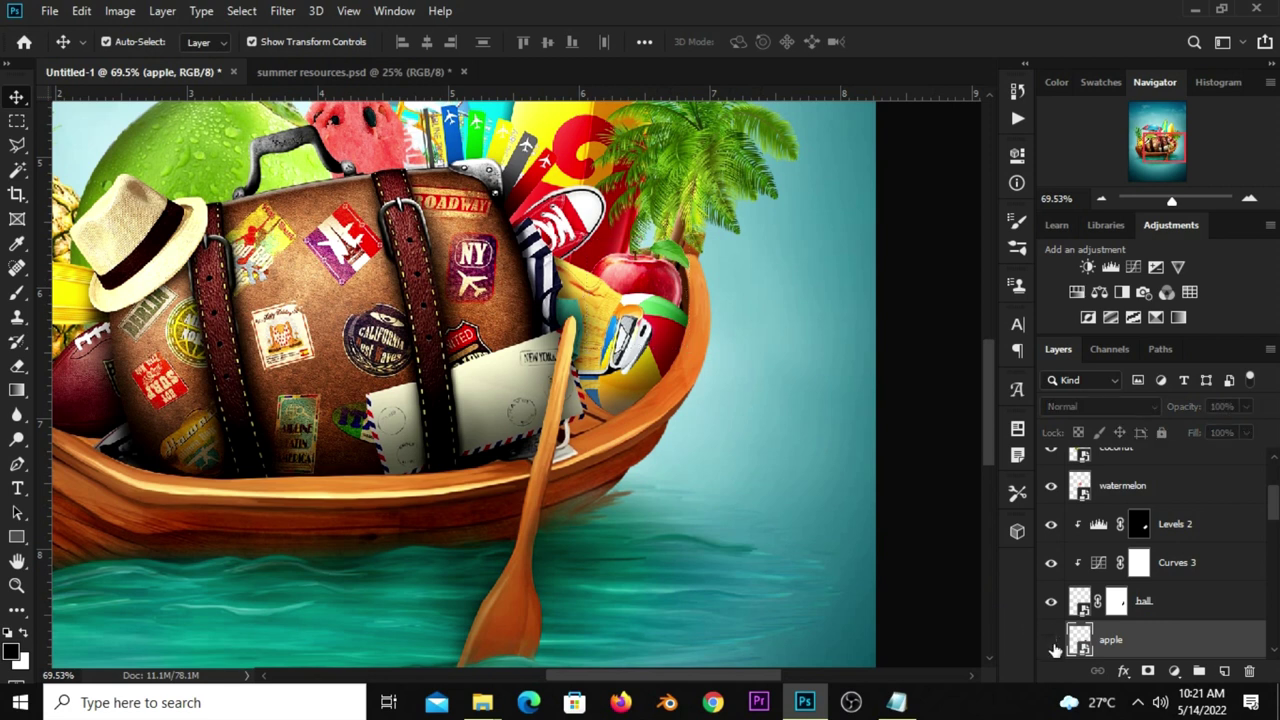
pyautogui.click(1051, 641)
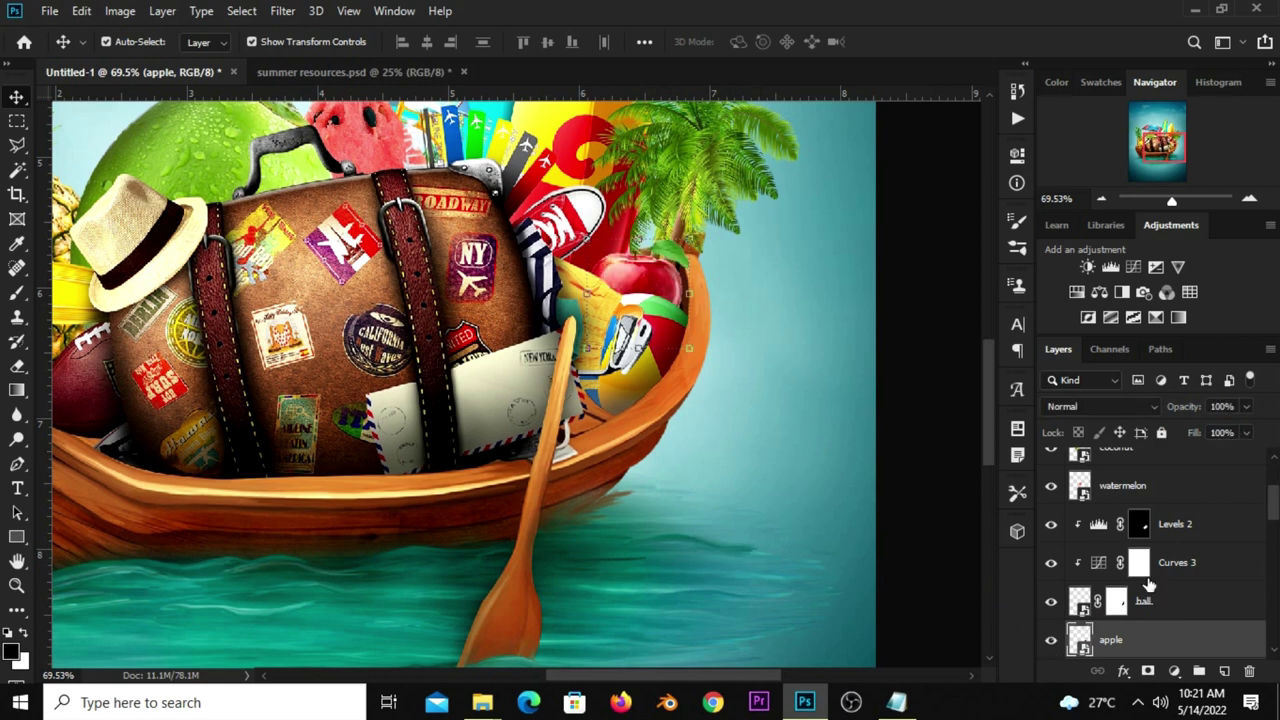
pyautogui.scroll(-1, 1148, 586)
pyautogui.scroll(-1, 1148, 600)
pyautogui.click(1222, 672)
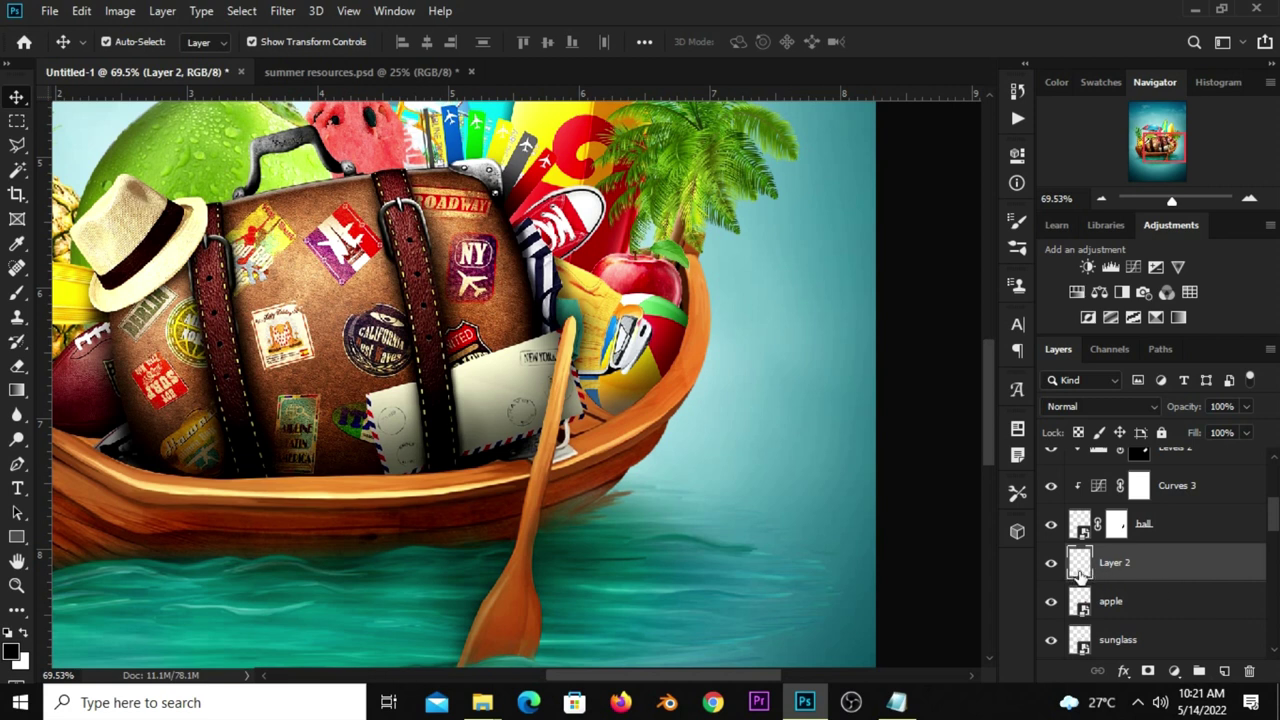
# - With a size-175 brush, paint shadows around the sunglasses, ball, banana and apple
pyautogui.click(17, 293)
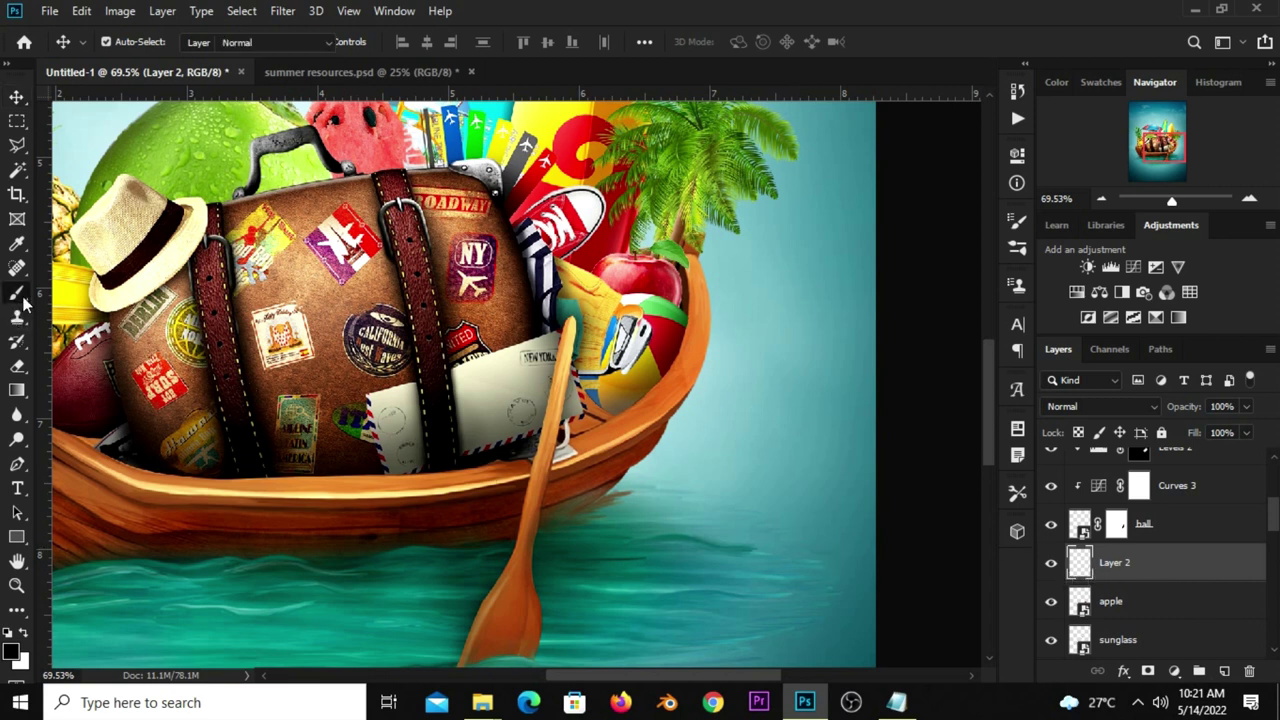
pyautogui.click(75, 290)
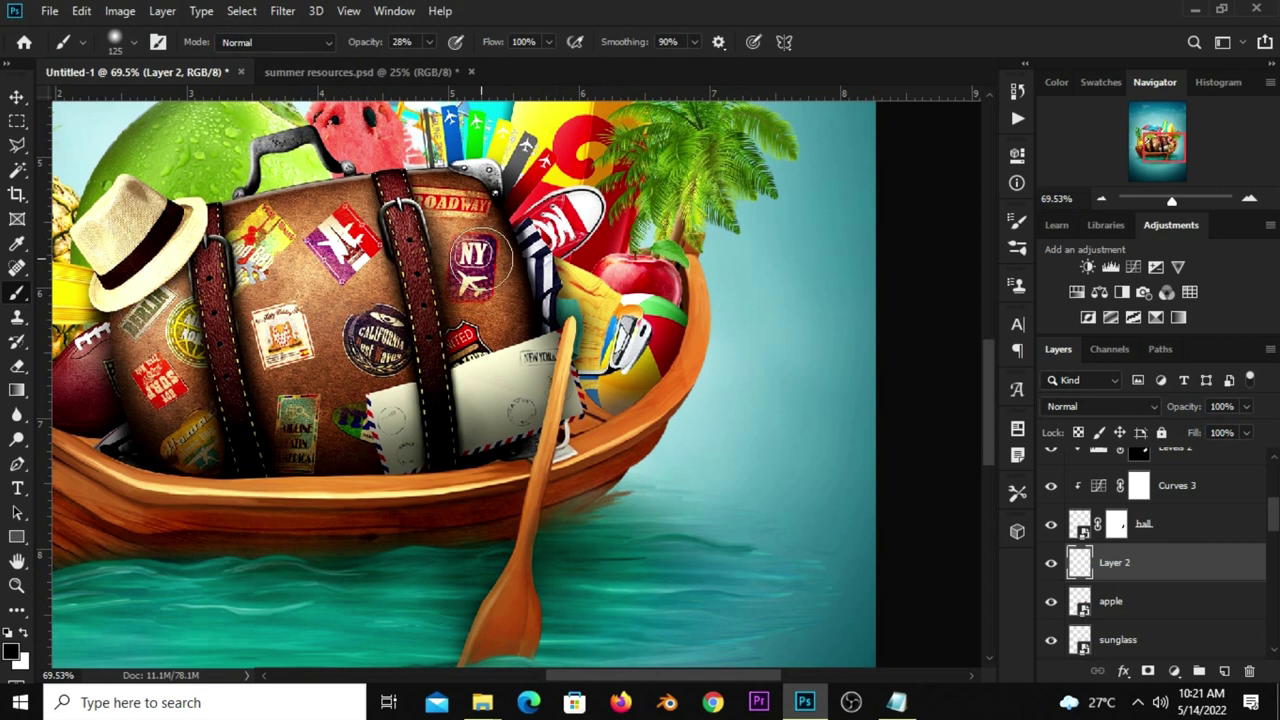
pyautogui.press(']')
pyautogui.press(']')
pyautogui.moveTo(597, 300)
pyautogui.mouseDown()
pyautogui.moveTo(578, 298)
pyautogui.moveTo(628, 268)
pyautogui.mouseUp()
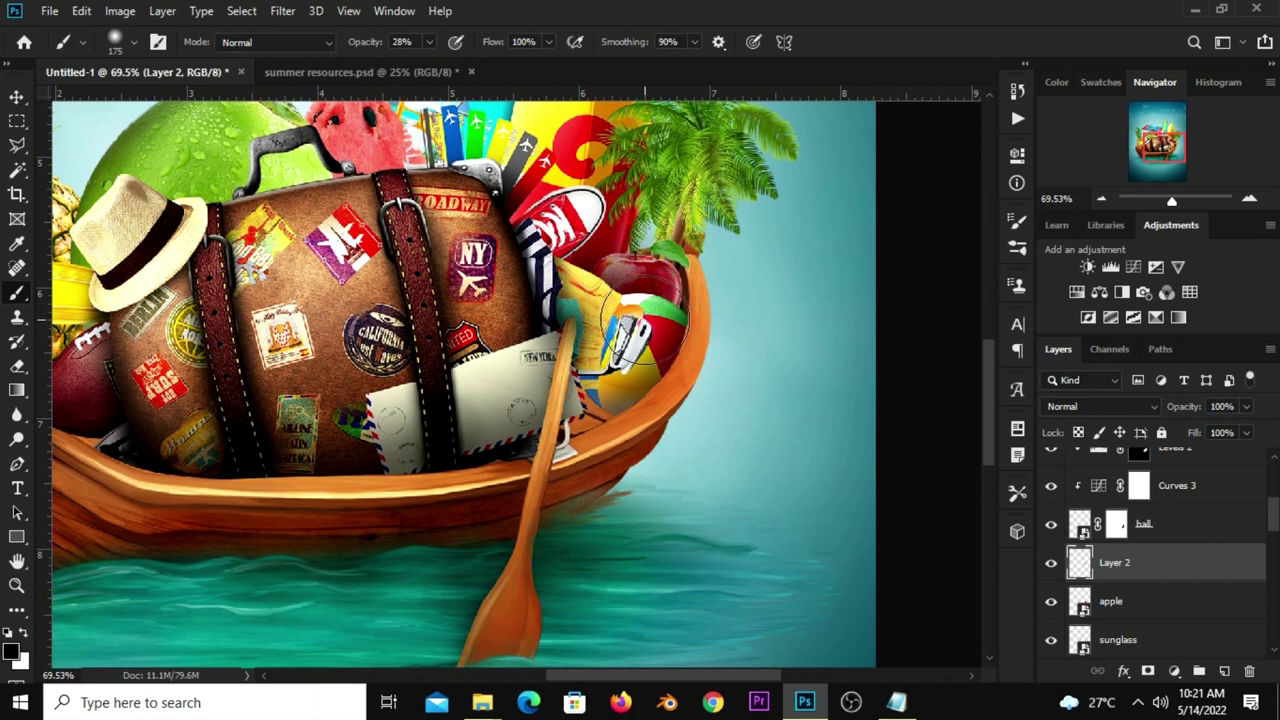
pyautogui.moveTo(620, 326); pyautogui.dragTo(598, 270)
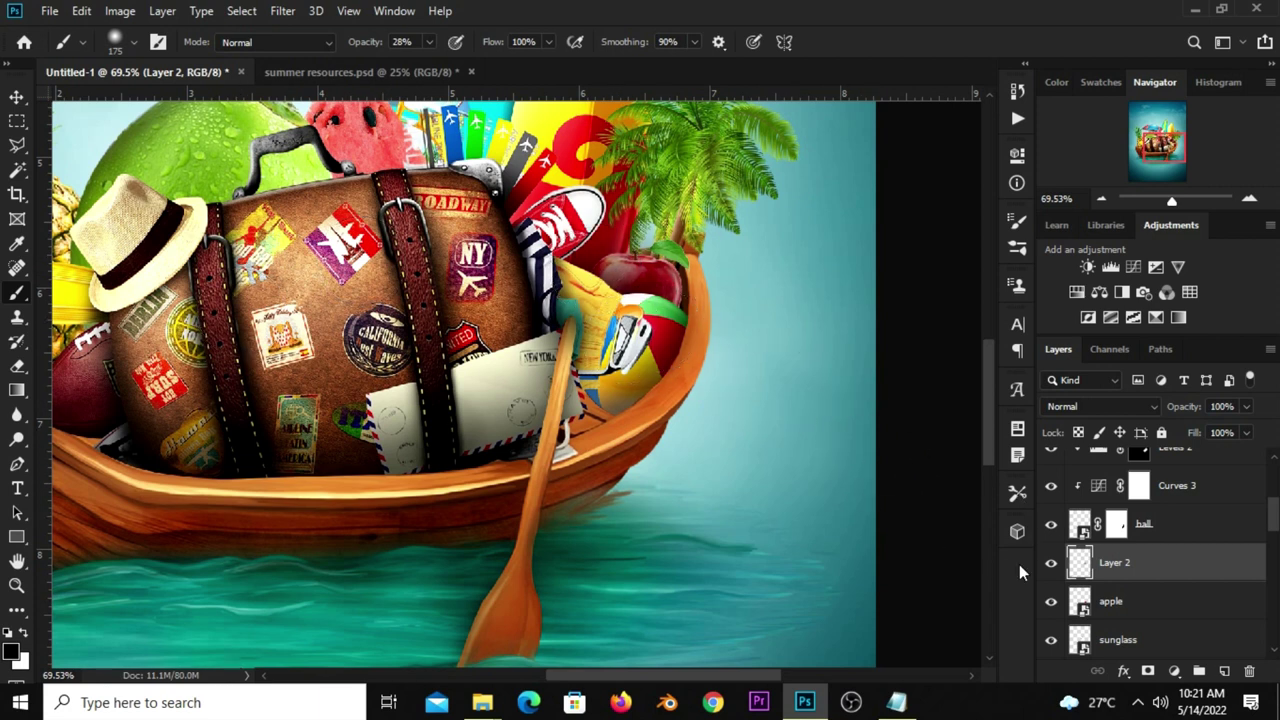
# - Toggle the shadow layer off and on to compare, then return to the Move tool
pyautogui.click(1050, 563)
pyautogui.click(1050, 563)
pyautogui.scroll(-2, 700, 337)
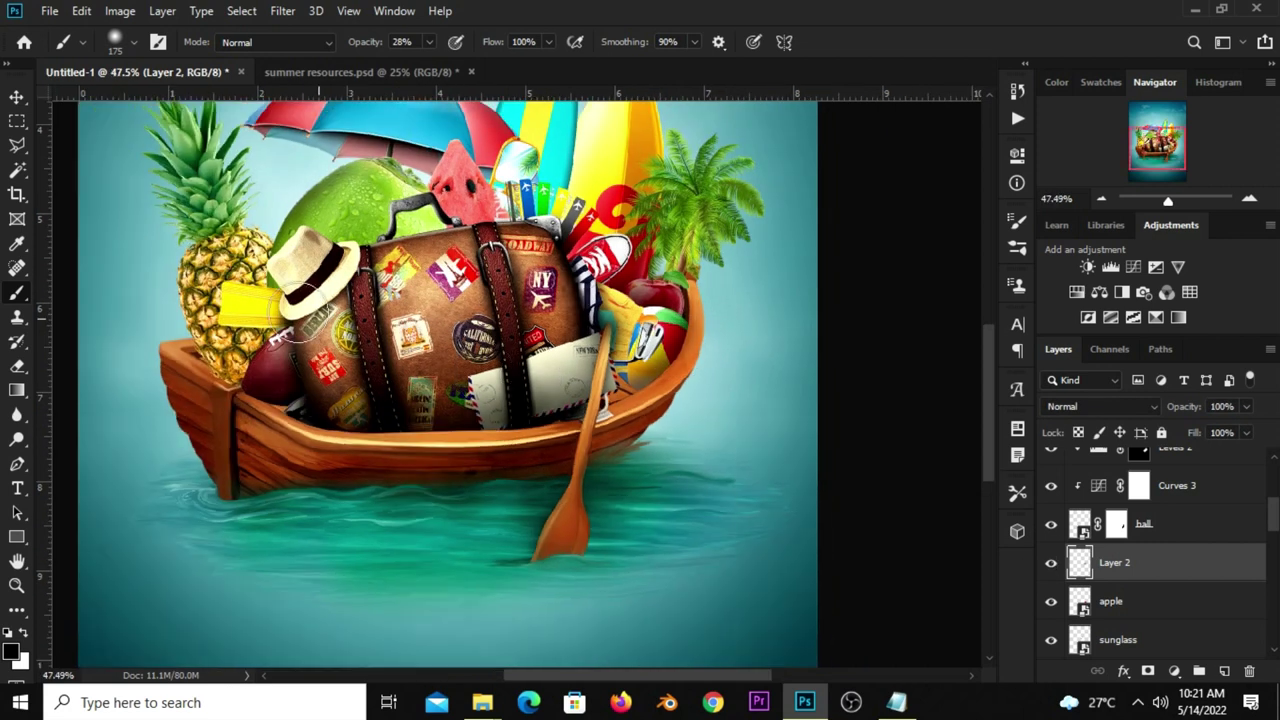
pyautogui.click(16, 96)
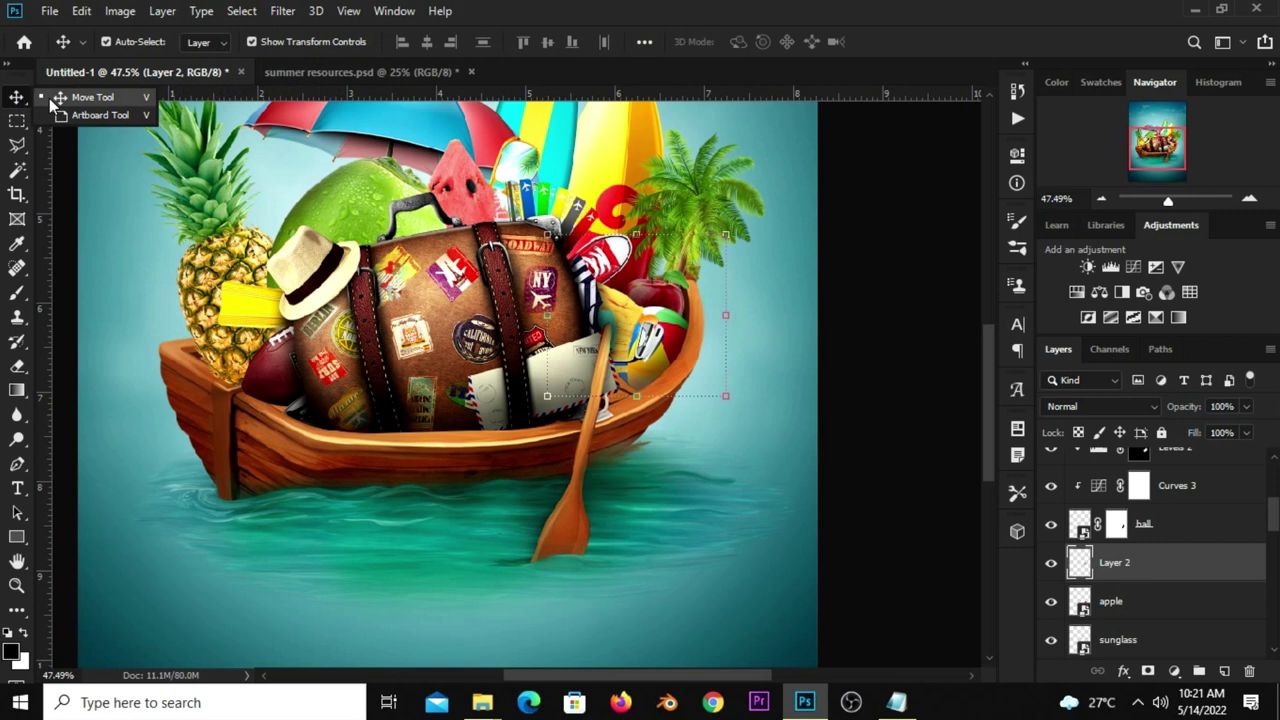
# - Nudge the pineapple slightly left and down, and fade it to 29% opacity
pyautogui.scroll(-1, 567, 347)
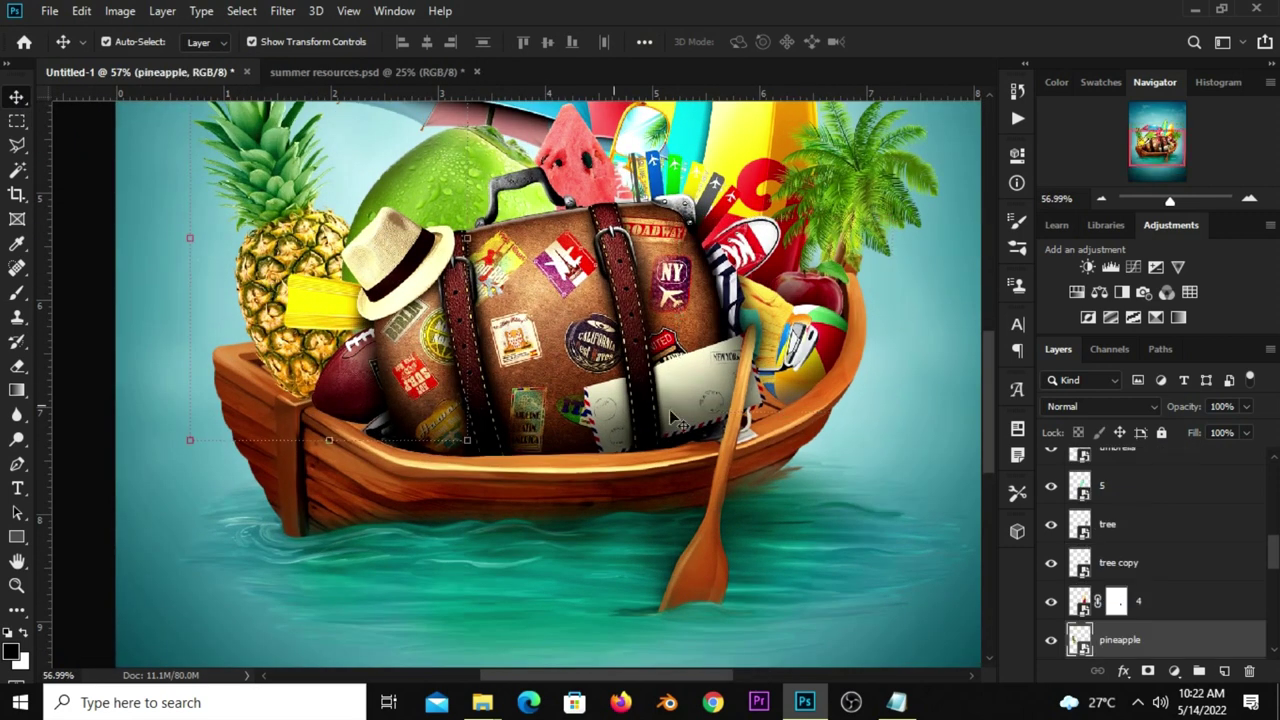
pyautogui.click(1051, 640)
pyautogui.click(1051, 640)
pyautogui.moveTo(297, 340); pyautogui.dragTo(296, 372)
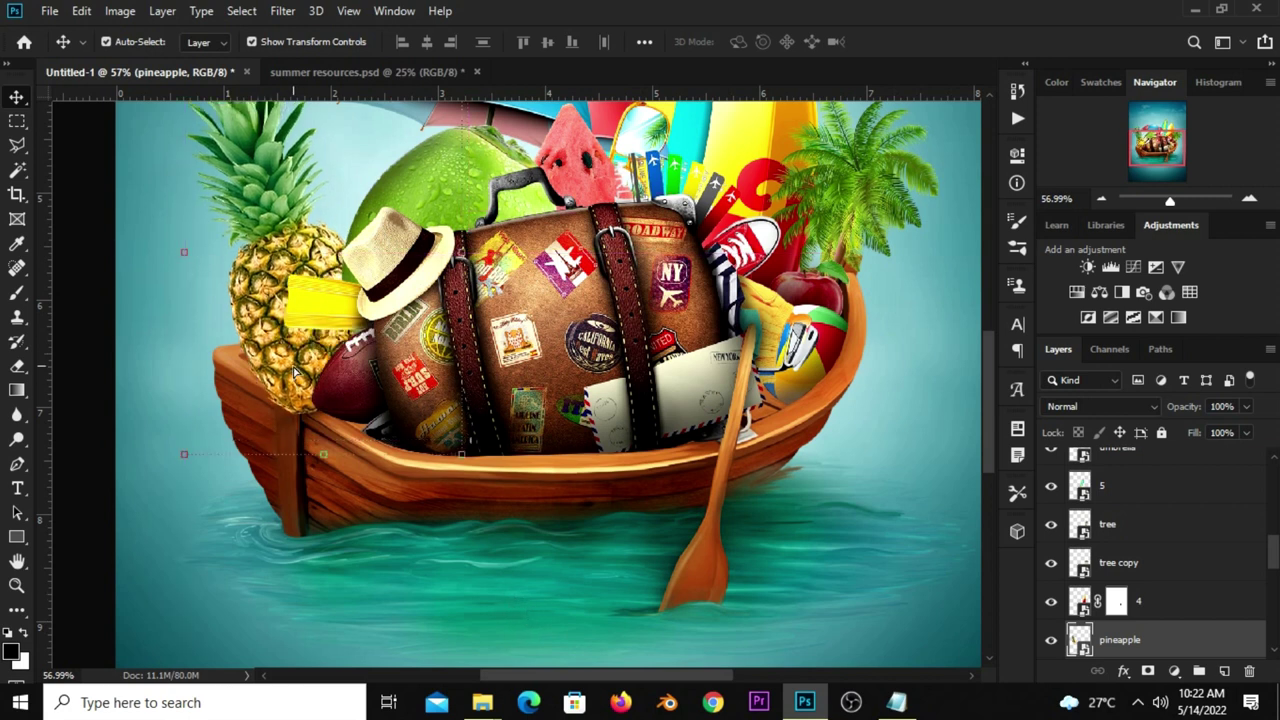
pyautogui.click(1246, 406)
pyautogui.moveTo(1248, 430); pyautogui.dragTo(1176, 430)
# - Add a pineapple layer mask and turn a Pen path around the boat's left corner into a selection
pyautogui.scroll(-1, 1138, 564)
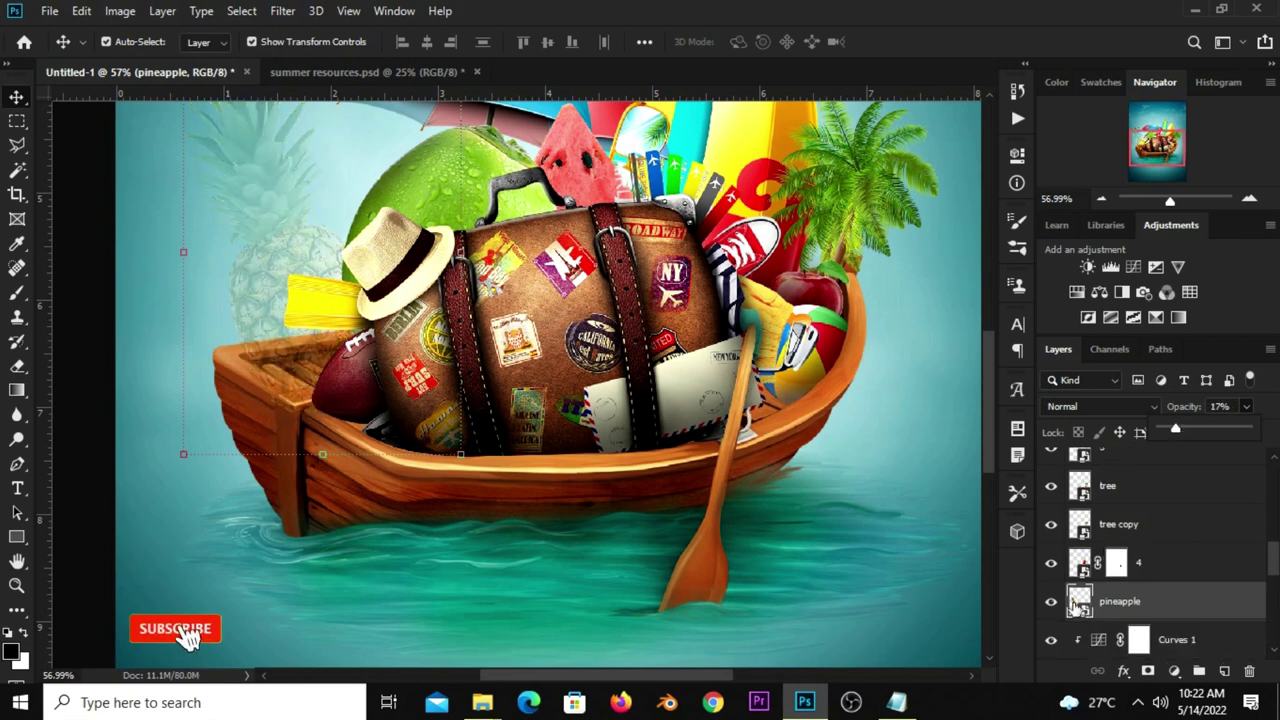
pyautogui.click(1148, 671)
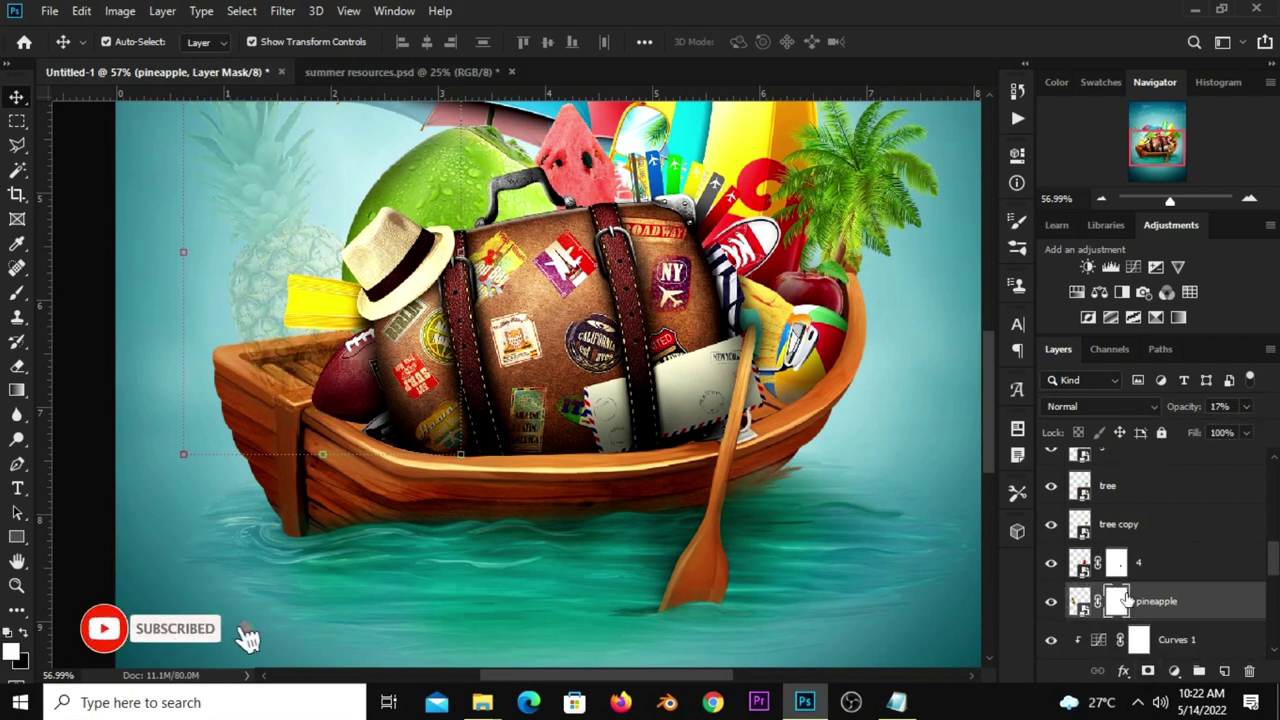
pyautogui.click(17, 463)
pyautogui.scroll(3, 280, 349)
pyautogui.scroll(2, 280, 349)
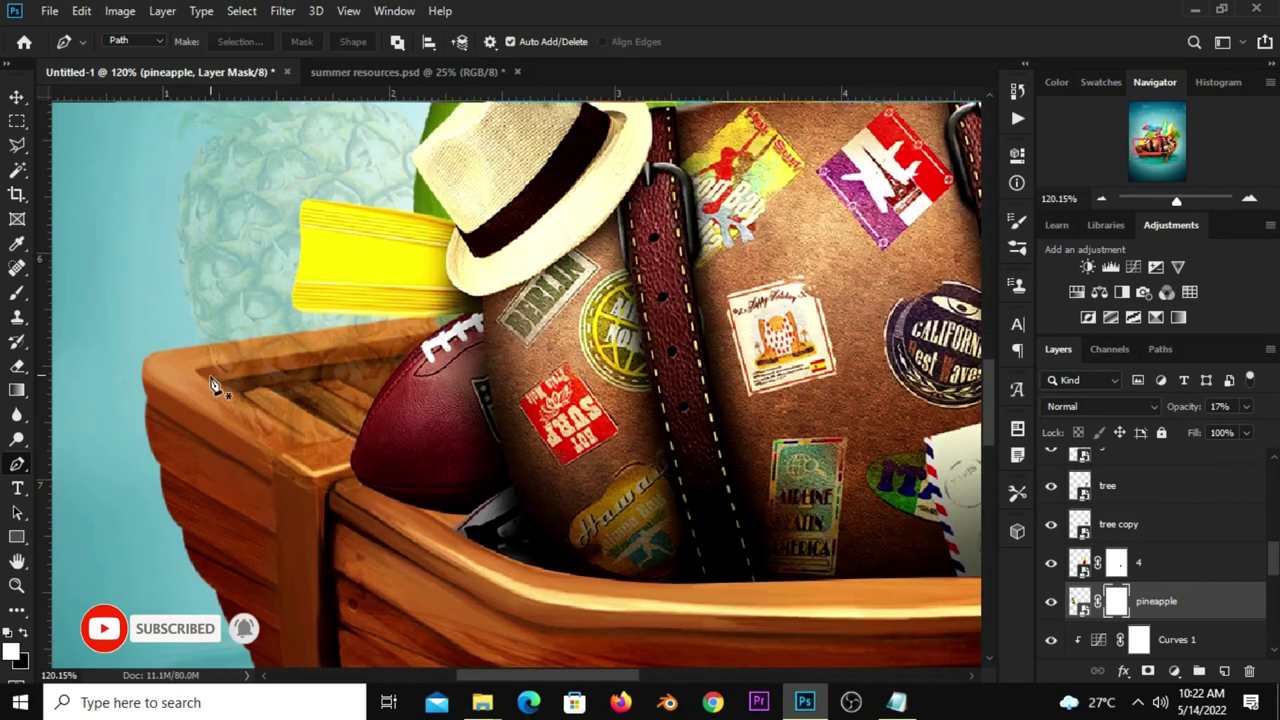
pyautogui.click(316, 442)
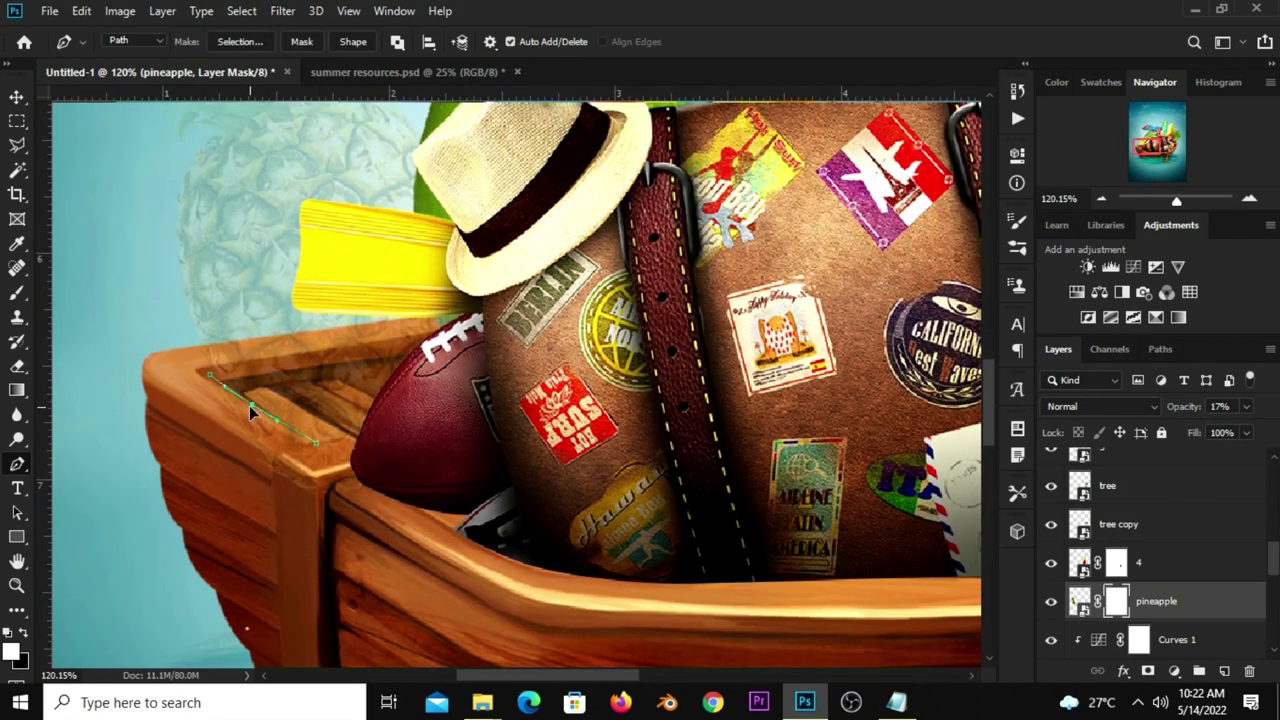
pyautogui.scroll(3, 345, 457)
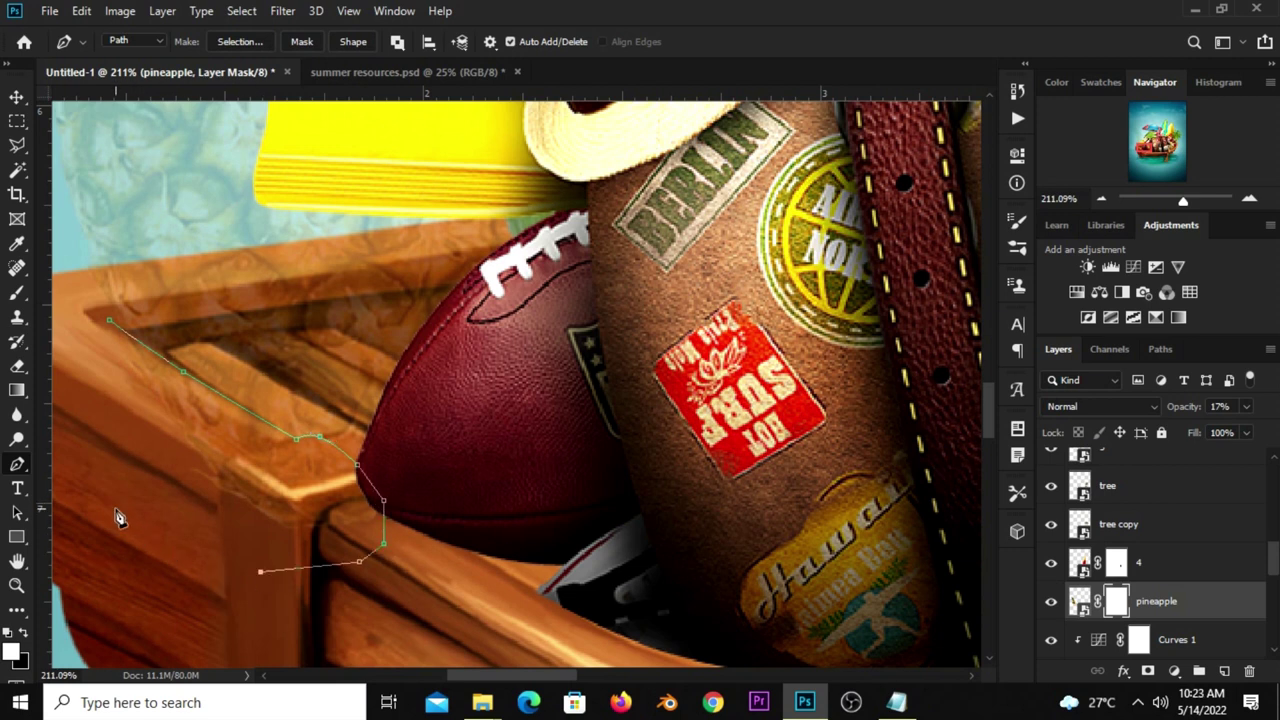
pyautogui.click(111, 321)
pyautogui.rightClick(180, 464)
pyautogui.click(235, 136)
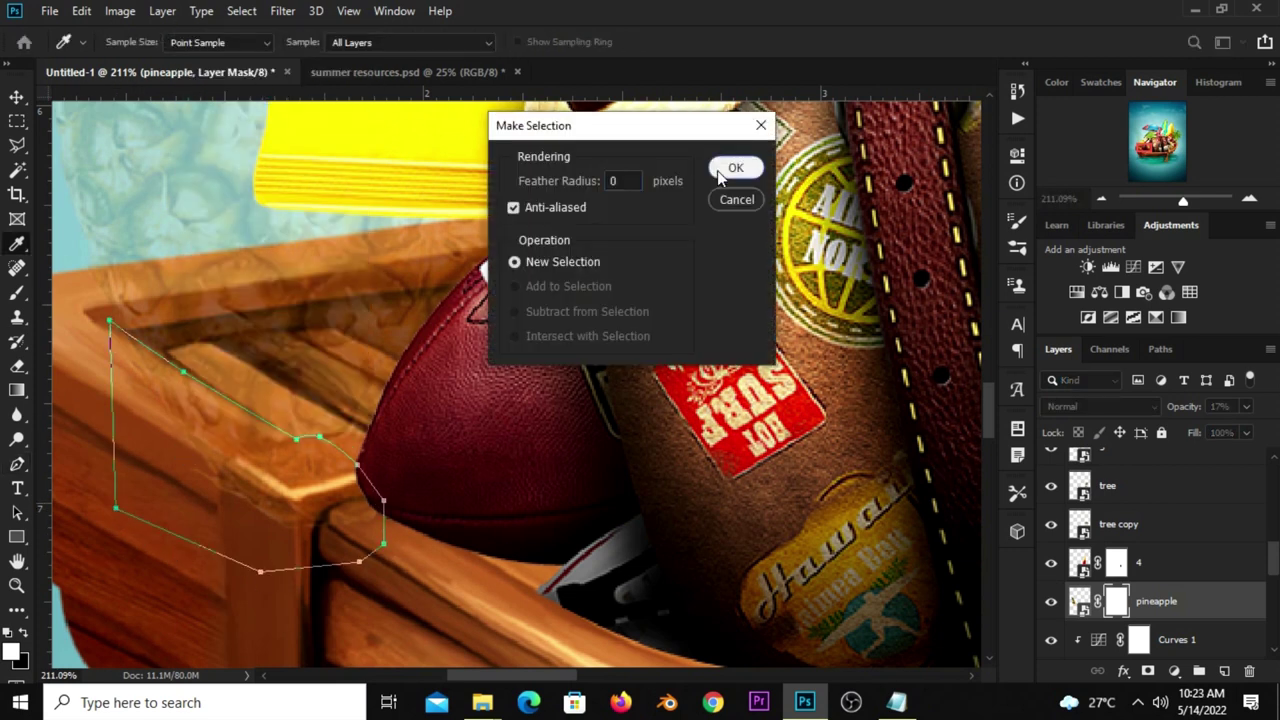
pyautogui.click(737, 166)
# - Fill the mask selection with black, deselect, and restore the pineapple to 100% opacity
pyautogui.press('m')
pyautogui.rightClick(244, 478)
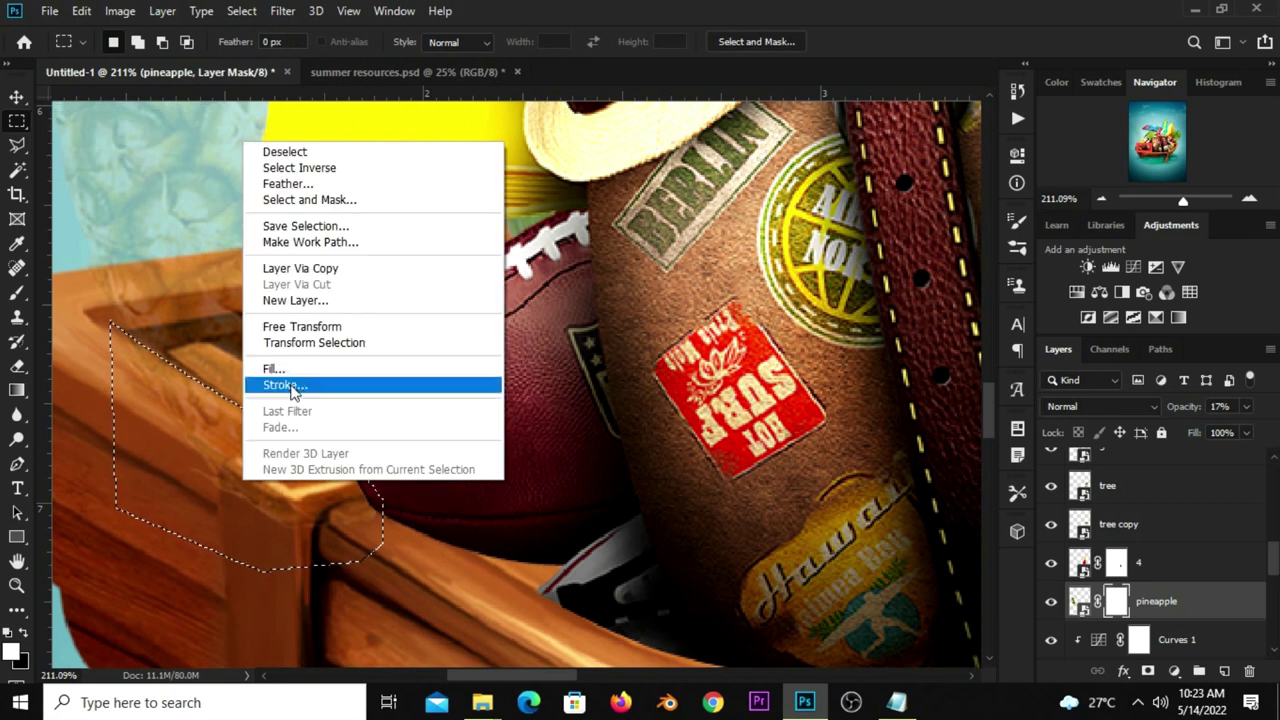
pyautogui.press('Escape')
pyautogui.rightClick(229, 506)
pyautogui.click(281, 398)
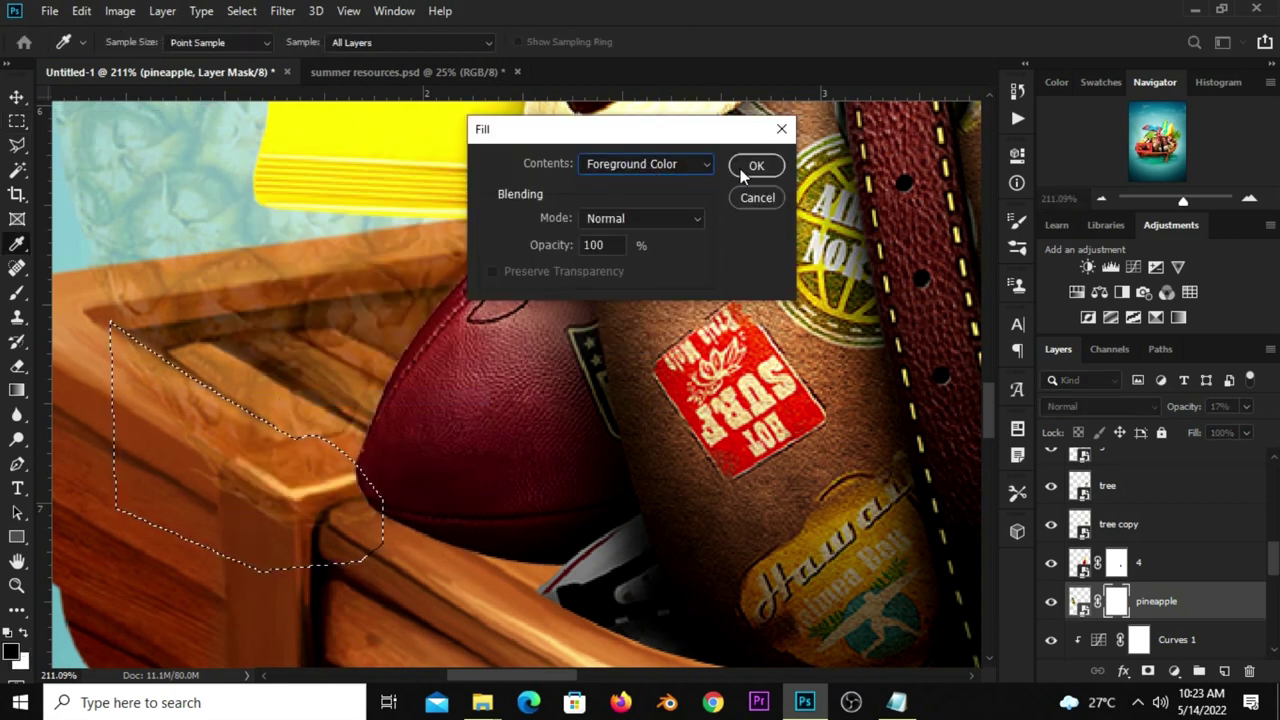
pyautogui.click(752, 166)
pyautogui.hotkey('ctrl', 'd')
pyautogui.scroll(-8, 710, 535)
pyautogui.moveTo(1247, 420); pyautogui.dragTo(1274, 432)
# - Add a Curves 4 adjustment clipped to the pineapple, with shadows lowered and highlights raised
pyautogui.click(1174, 671)
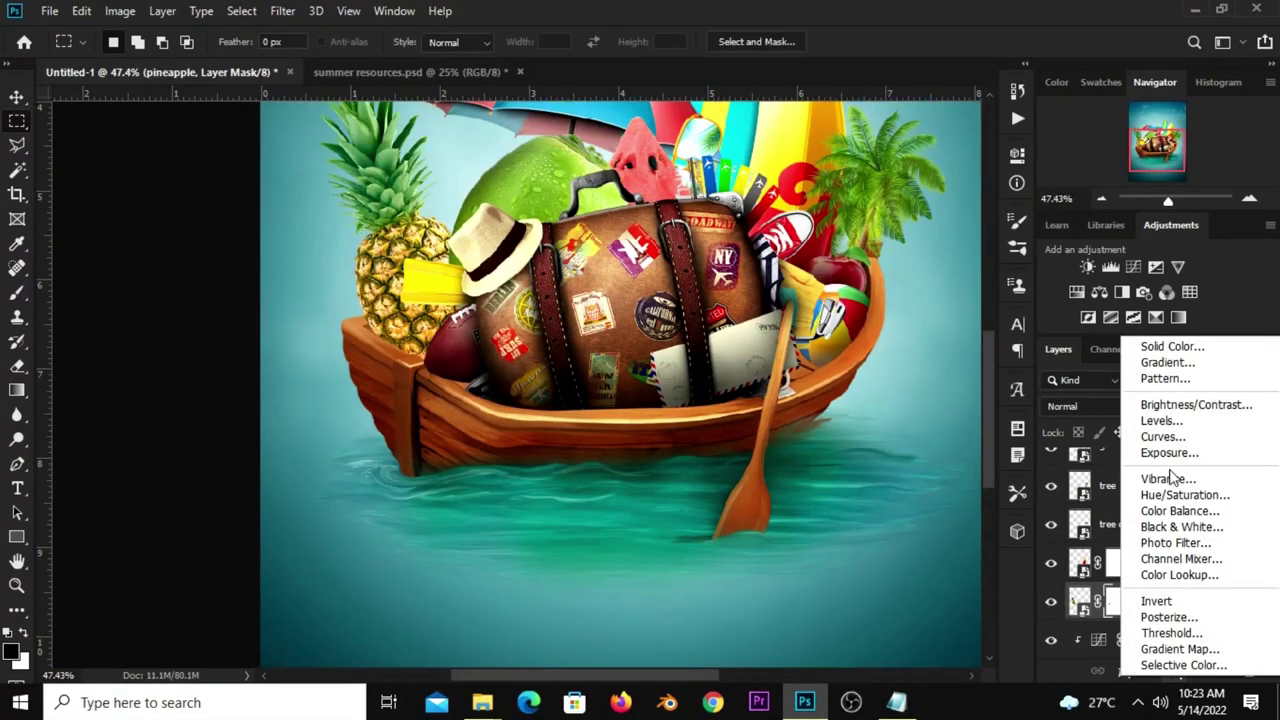
pyautogui.click(1165, 436)
pyautogui.click(855, 467)
pyautogui.moveTo(831, 392); pyautogui.dragTo(831, 404)
pyautogui.moveTo(914, 323); pyautogui.dragTo(914, 312)
pyautogui.click(938, 470)
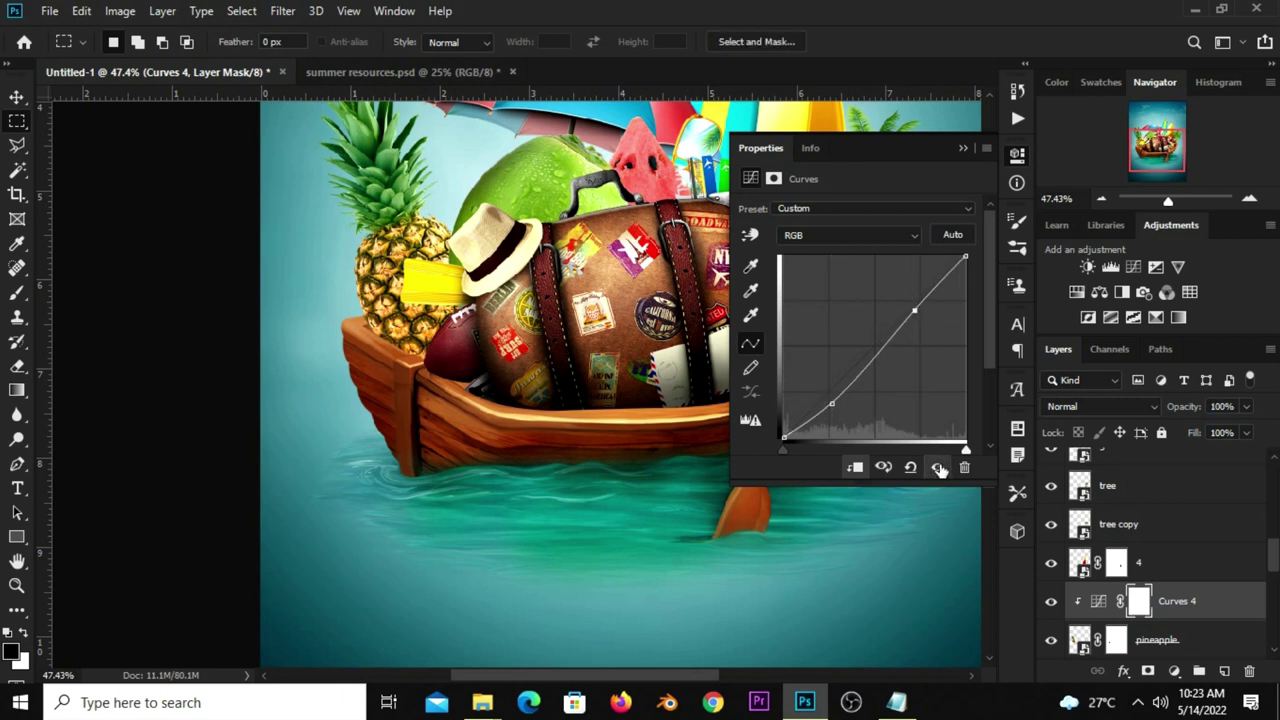
# - Add a Levels 3 adjustment clipped to the pineapple with output white at 177
pyautogui.click(1176, 668)
pyautogui.click(1160, 410)
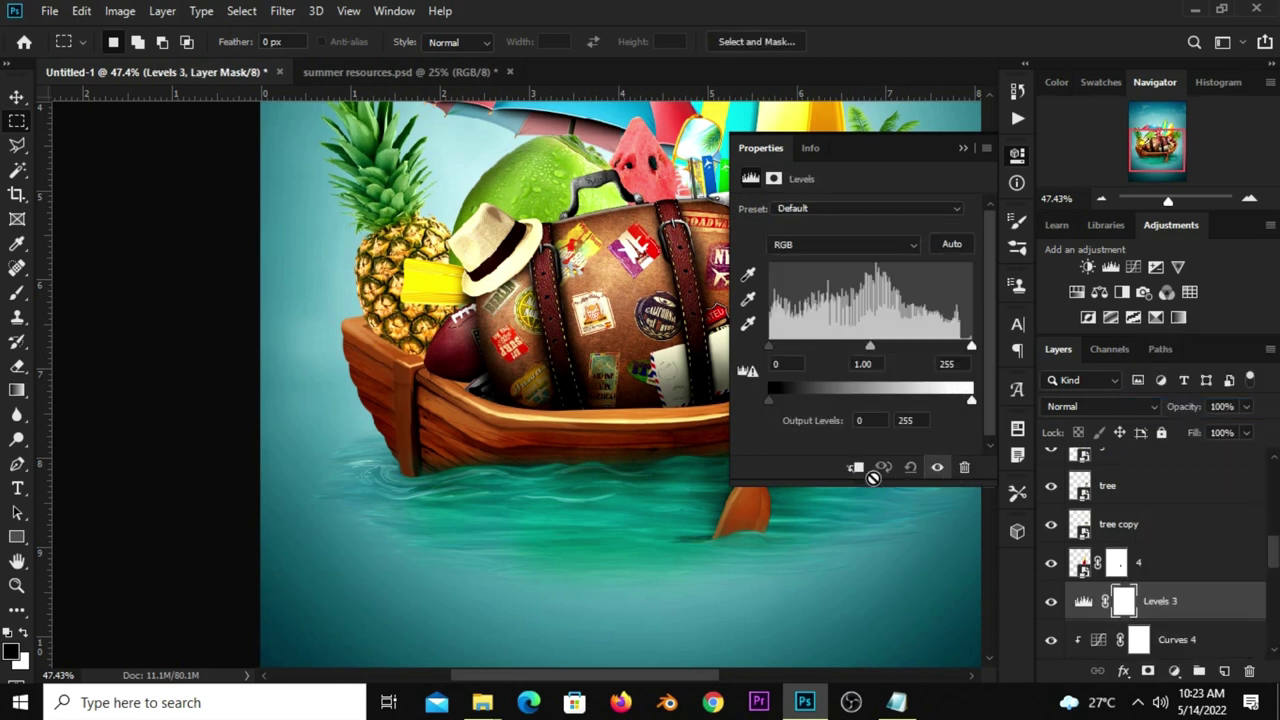
pyautogui.click(856, 468)
pyautogui.moveTo(971, 400); pyautogui.dragTo(863, 399)
pyautogui.click(17, 97)
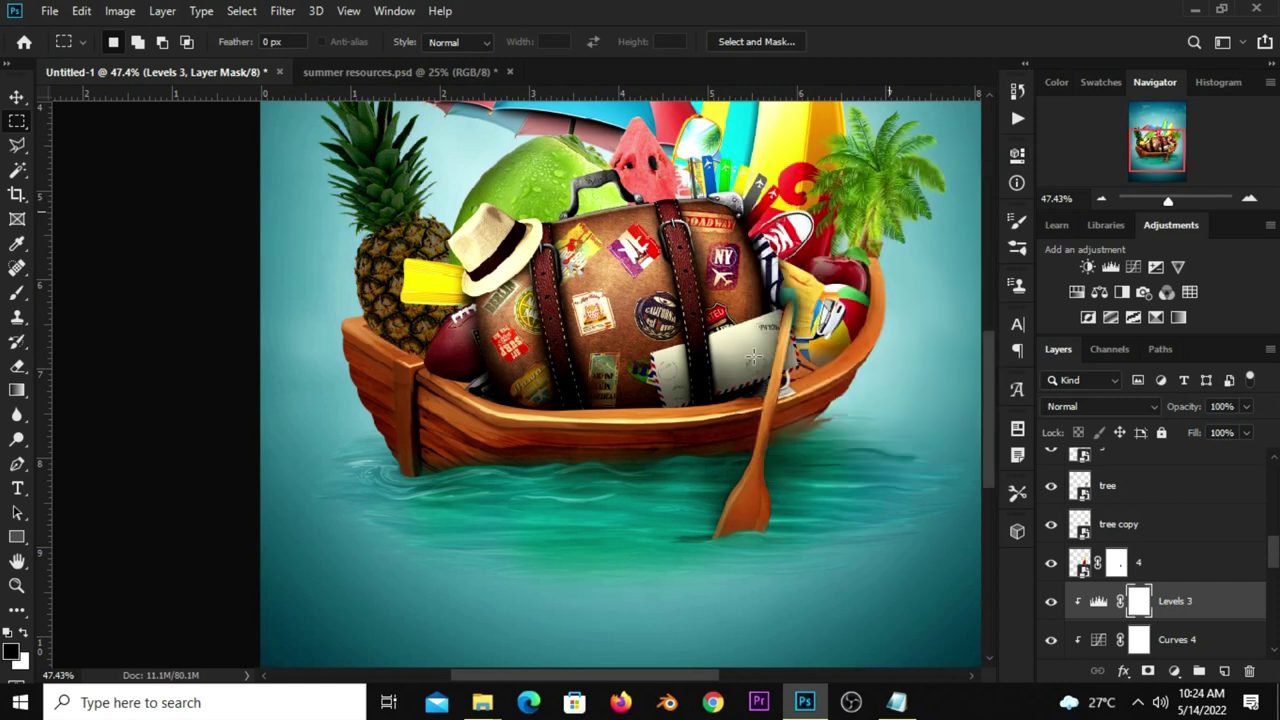
pyautogui.click(1051, 601)
pyautogui.click(1051, 601)
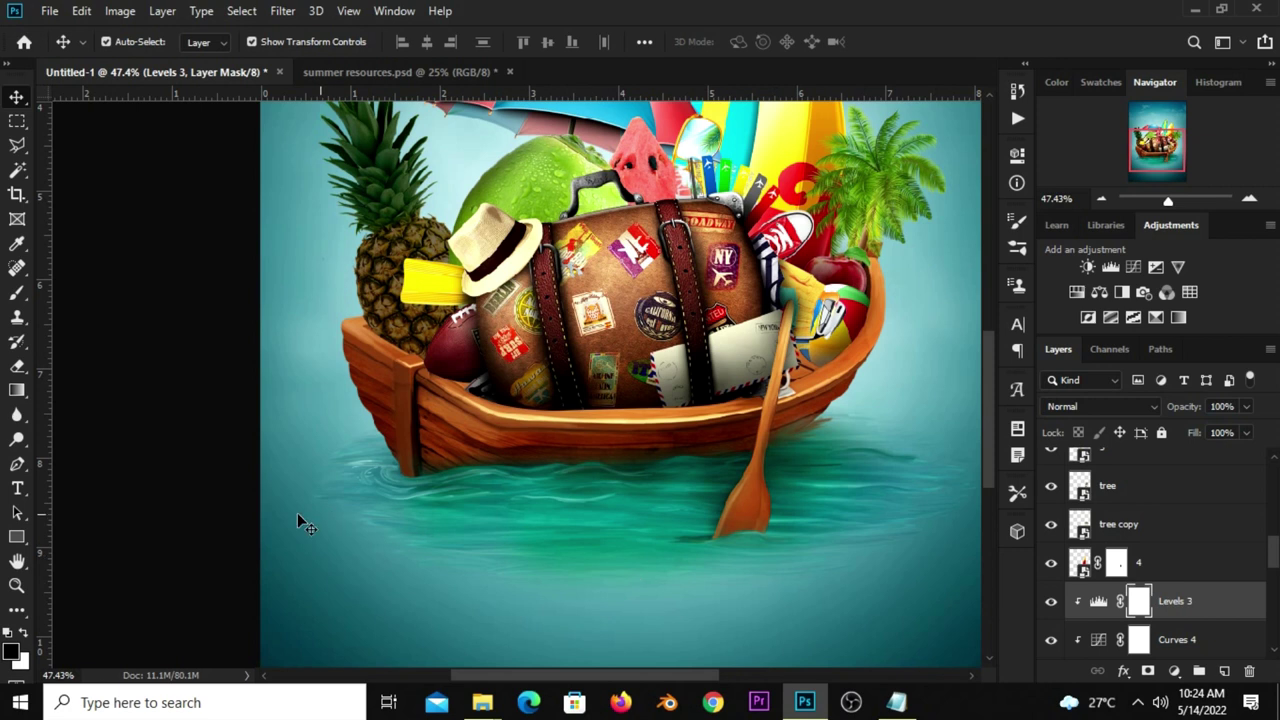
# - Lower Levels 3 output white to 94 and invert its mask to black
pyautogui.doubleClick(1098, 601)
pyautogui.moveTo(862, 400); pyautogui.dragTo(845, 410)
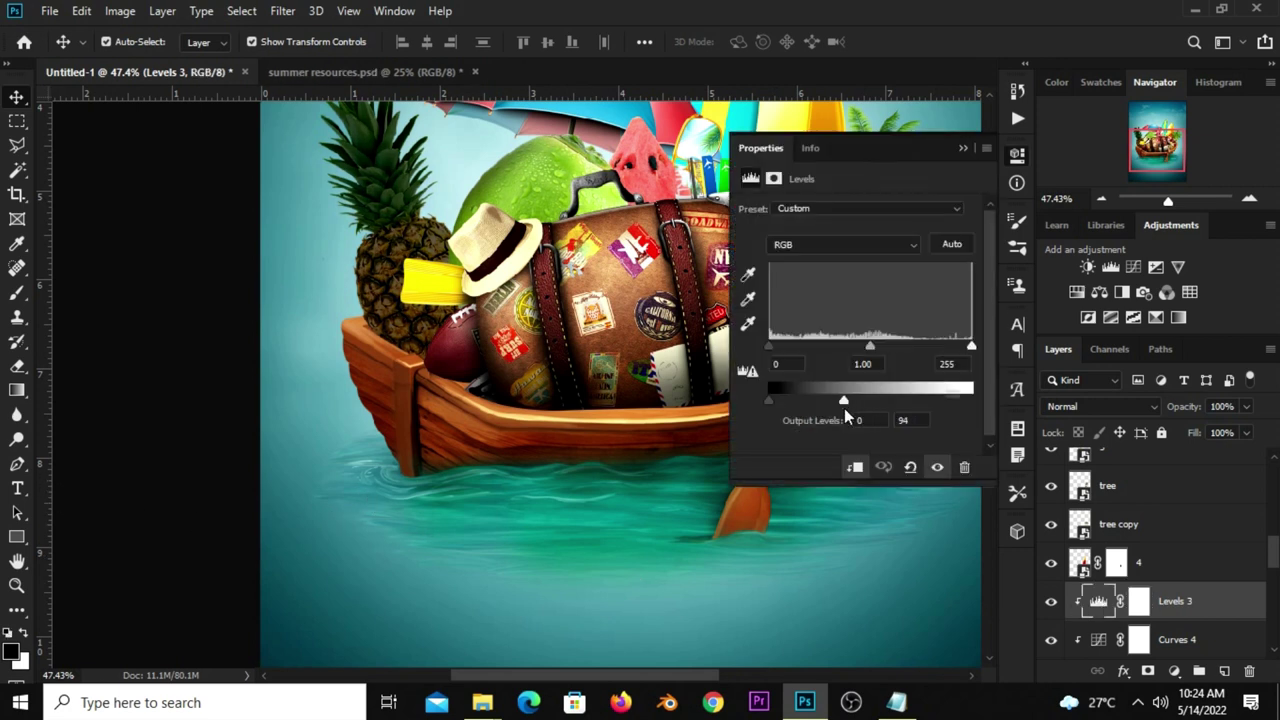
pyautogui.click(963, 148)
pyautogui.click(17, 292)
pyautogui.click(100, 294)
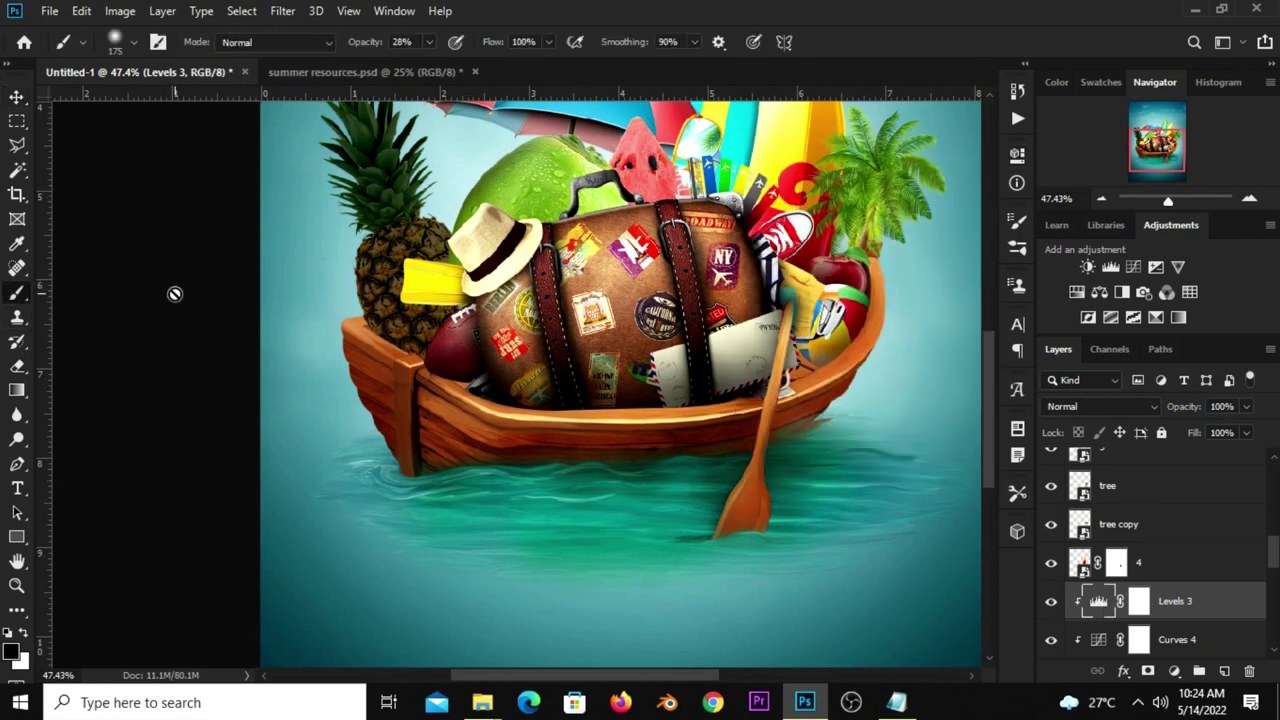
pyautogui.click(1137, 600)
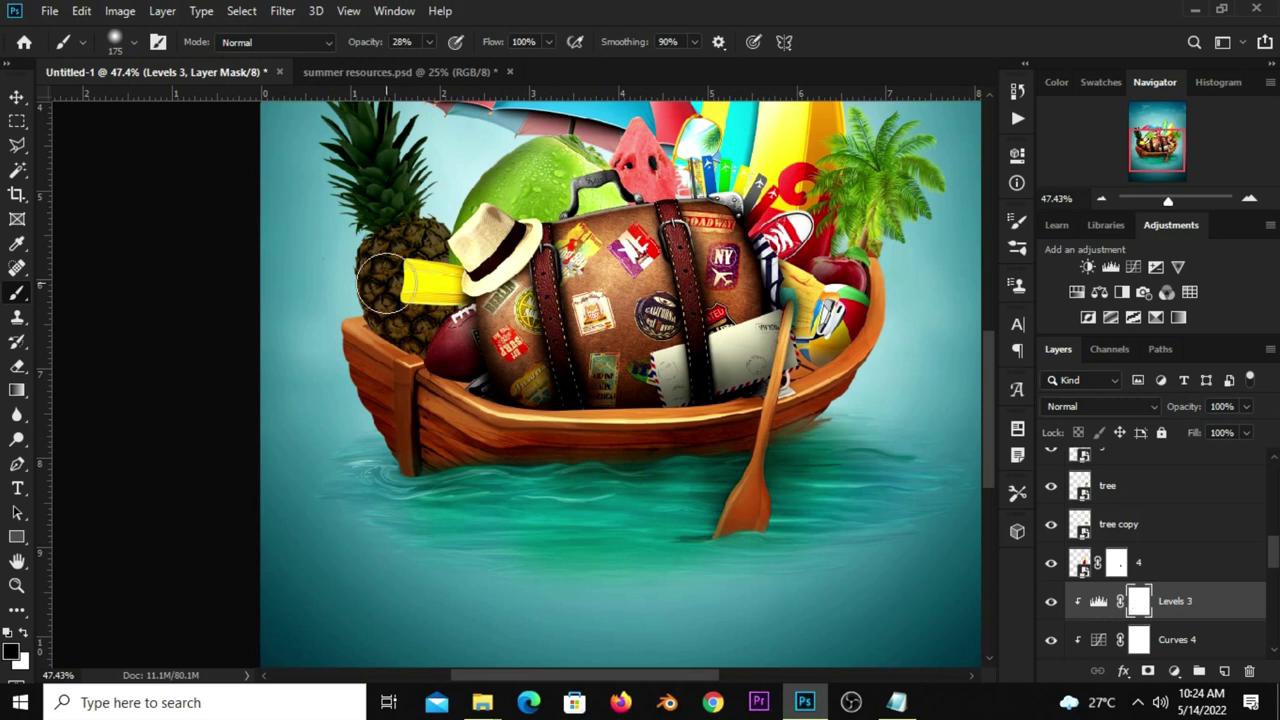
pyautogui.hotkey('ctrl', 'i')
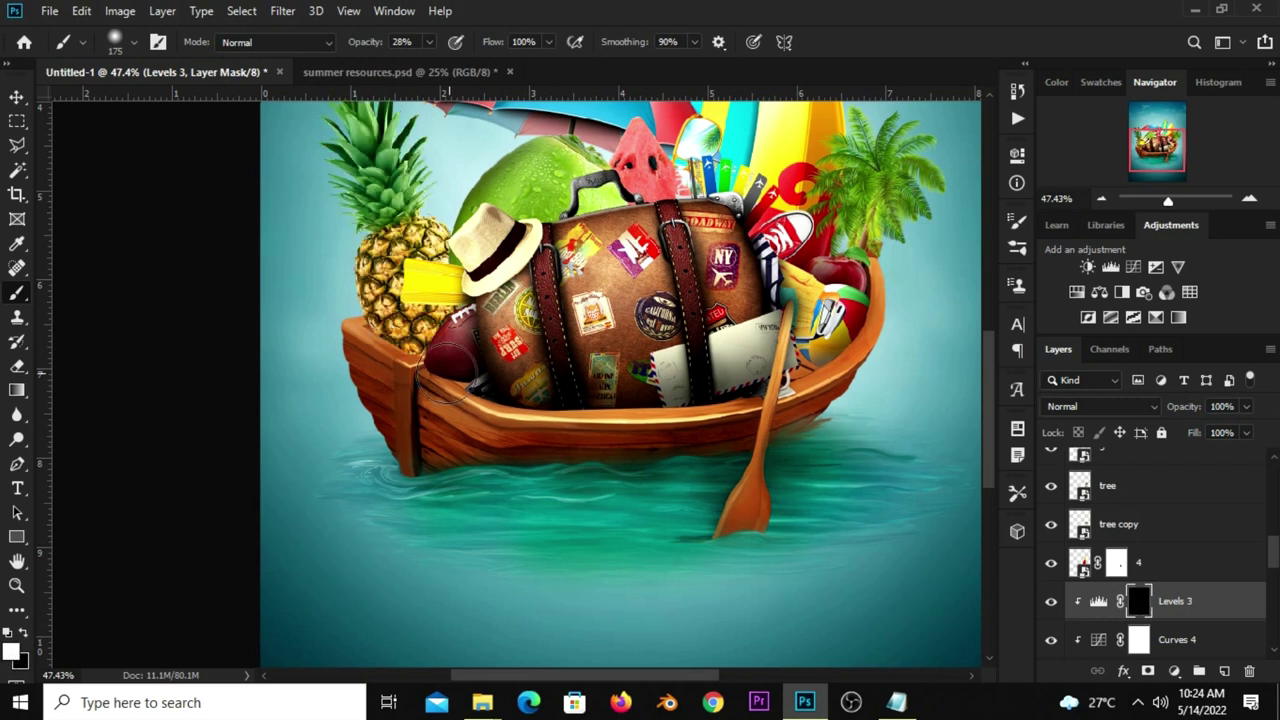
# - Brush the darkening back around the pineapple base at 66% opacity, then lower it to 25%
pyautogui.moveTo(428, 42); pyautogui.dragTo(462, 64)
pyautogui.moveTo(360, 340); pyautogui.dragTo(450, 350)
pyautogui.click(428, 42)
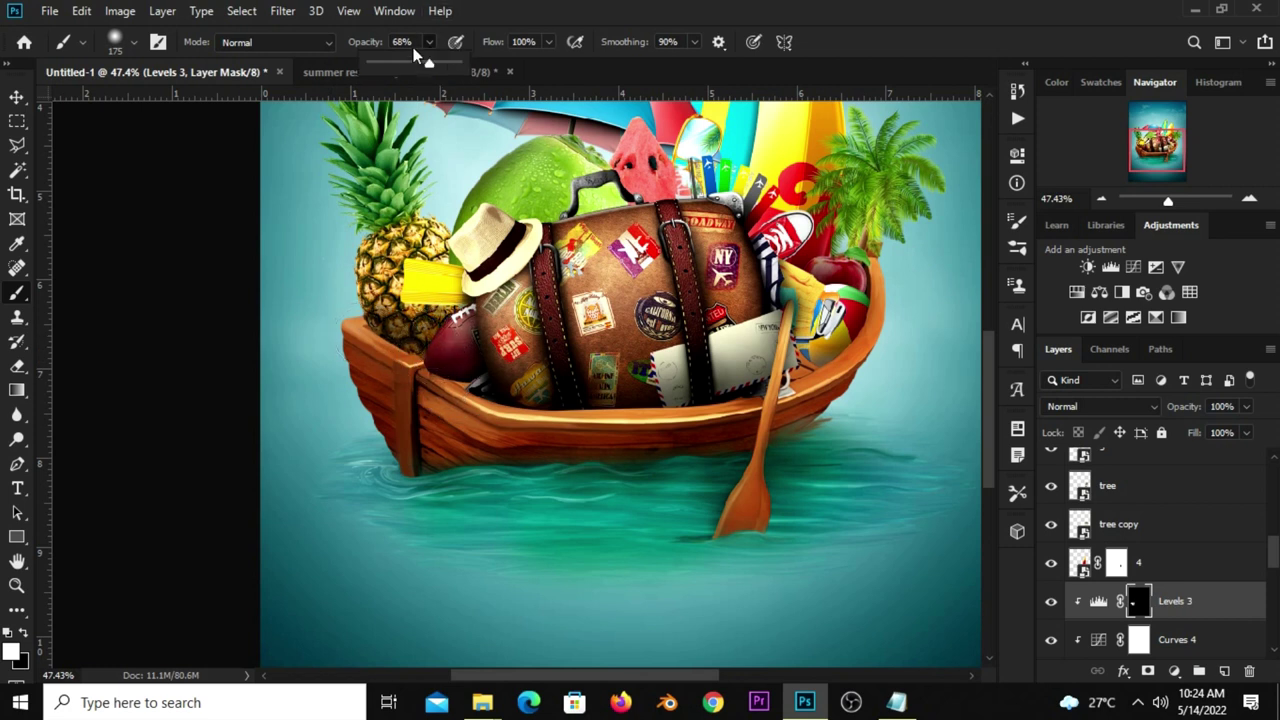
pyautogui.moveTo(420, 250); pyautogui.dragTo(433, 292)
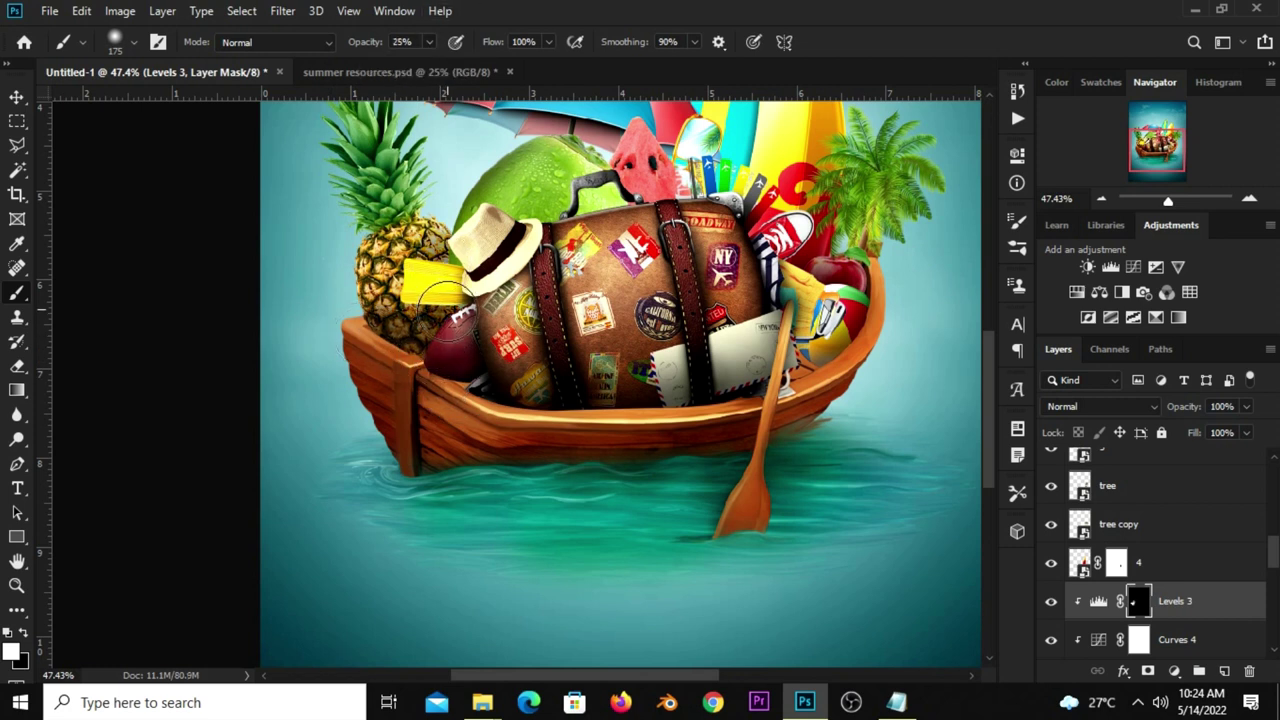
pyautogui.scroll(-1, 430, 280)
pyautogui.click(16, 96)
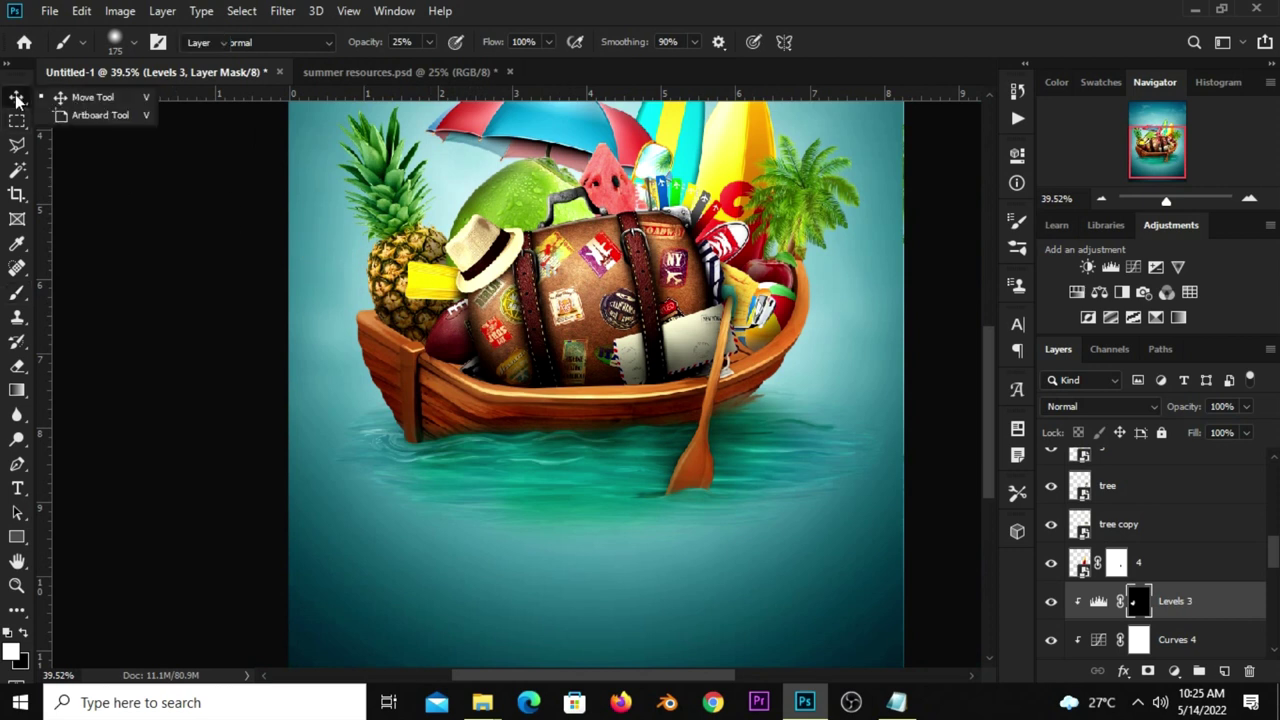
# - Add a new empty layer below the summer suitcase and set brush opacity to 55%
pyautogui.click(224, 372)
pyautogui.click(600, 256)
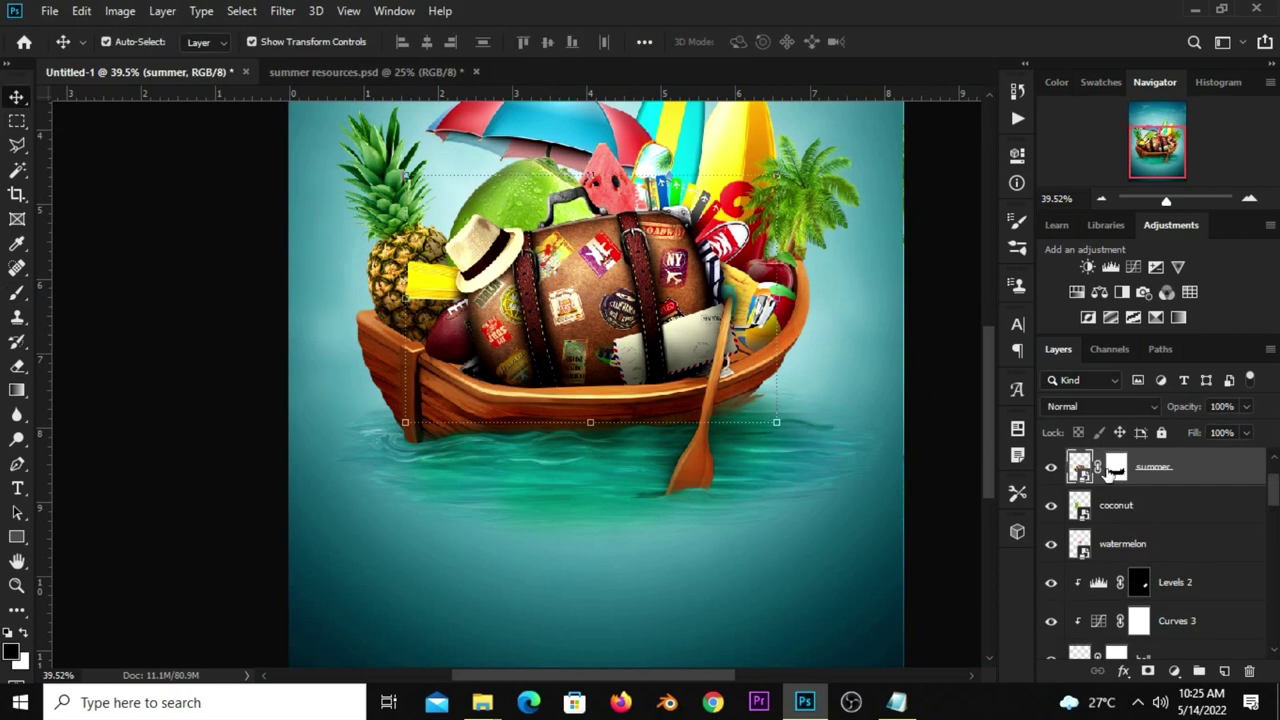
pyautogui.click(1224, 671)
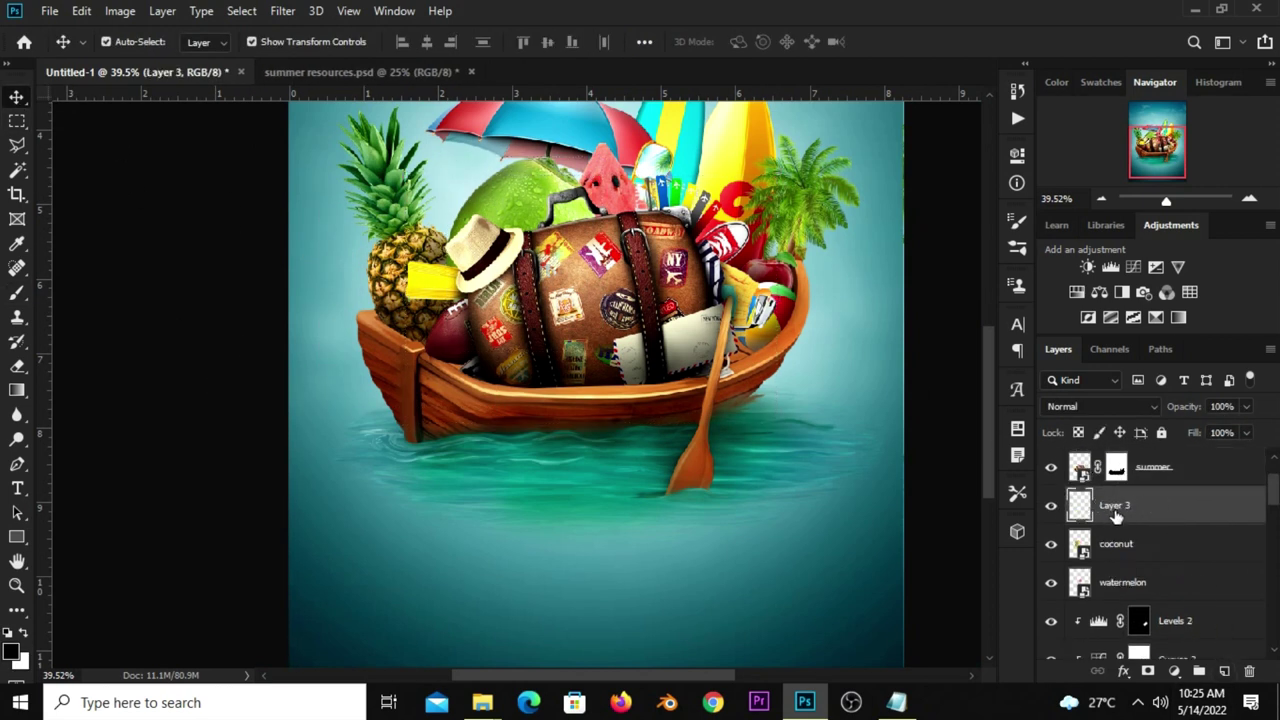
pyautogui.click(16, 292)
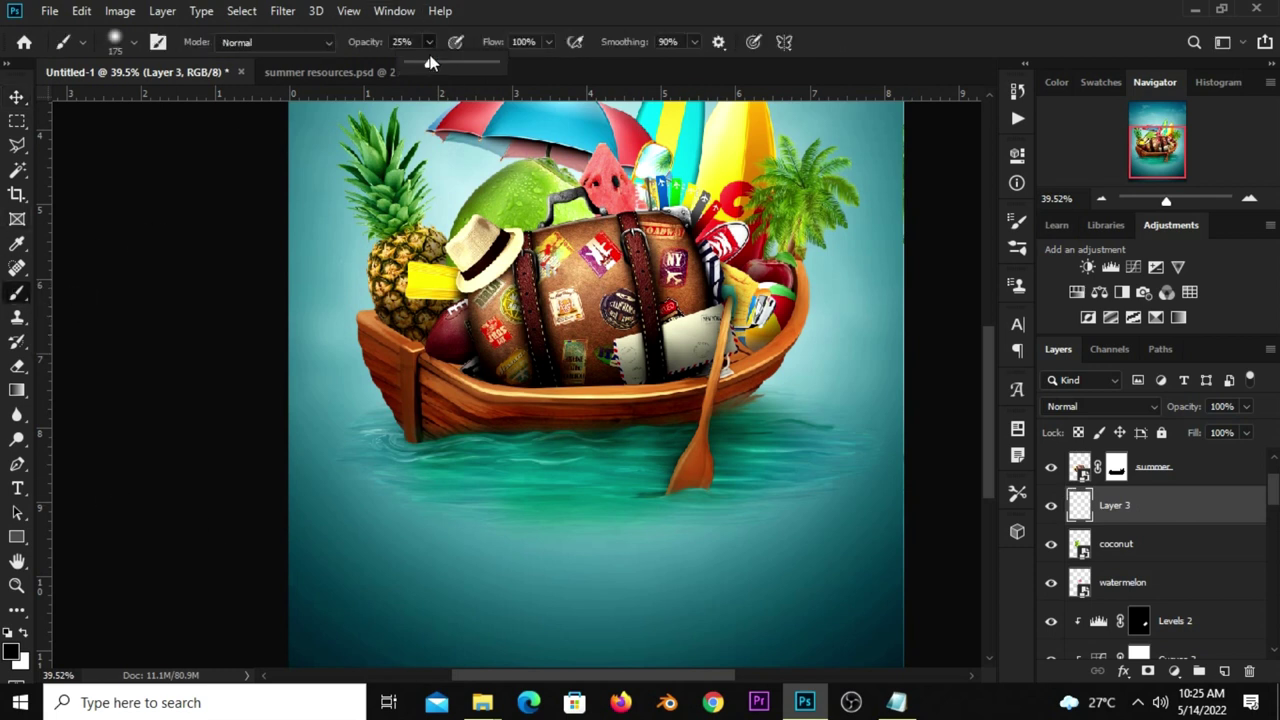
pyautogui.moveTo(460, 72)
pyautogui.mouseDown()
pyautogui.moveTo(450, 218)
pyautogui.moveTo(695, 235)
pyautogui.moveTo(490, 305)
pyautogui.mouseUp()
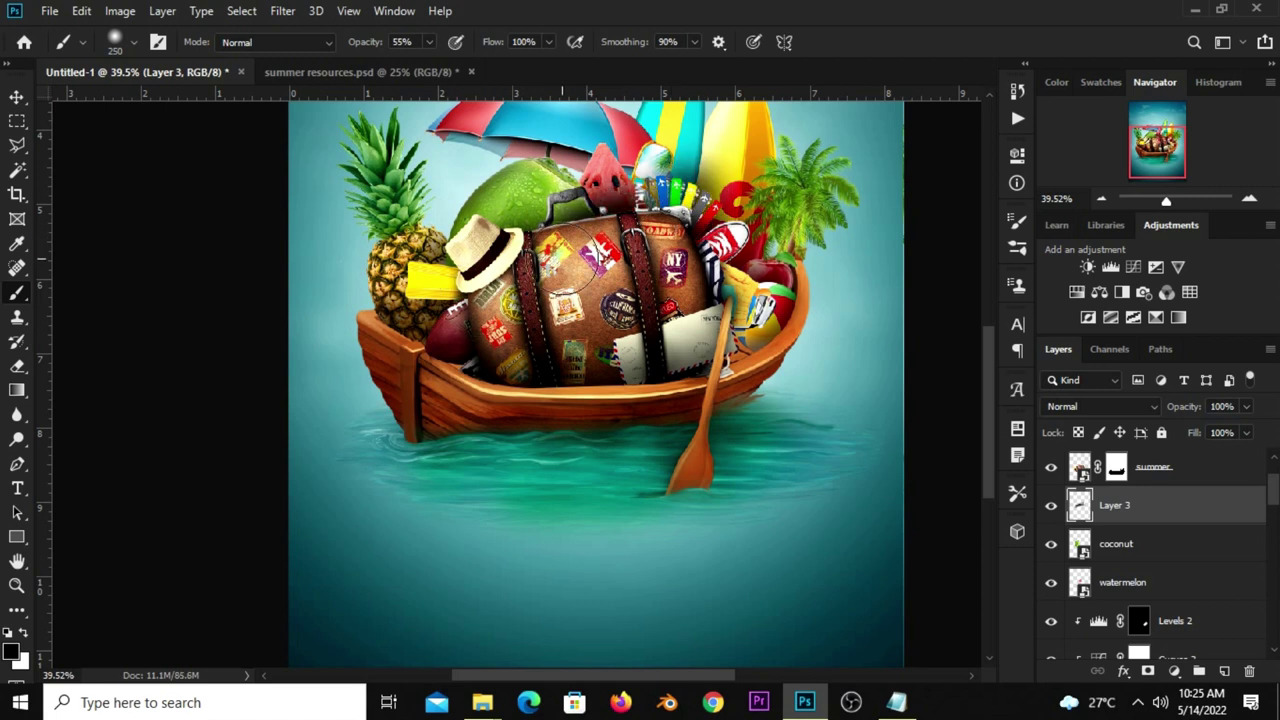
# - Add a new empty shadow layer above the umbrella layer
pyautogui.click(17, 97)
pyautogui.click(483, 208)
pyautogui.keyDown('alt'); pyautogui.scroll(-2, 483, 208); pyautogui.keyUp('alt')
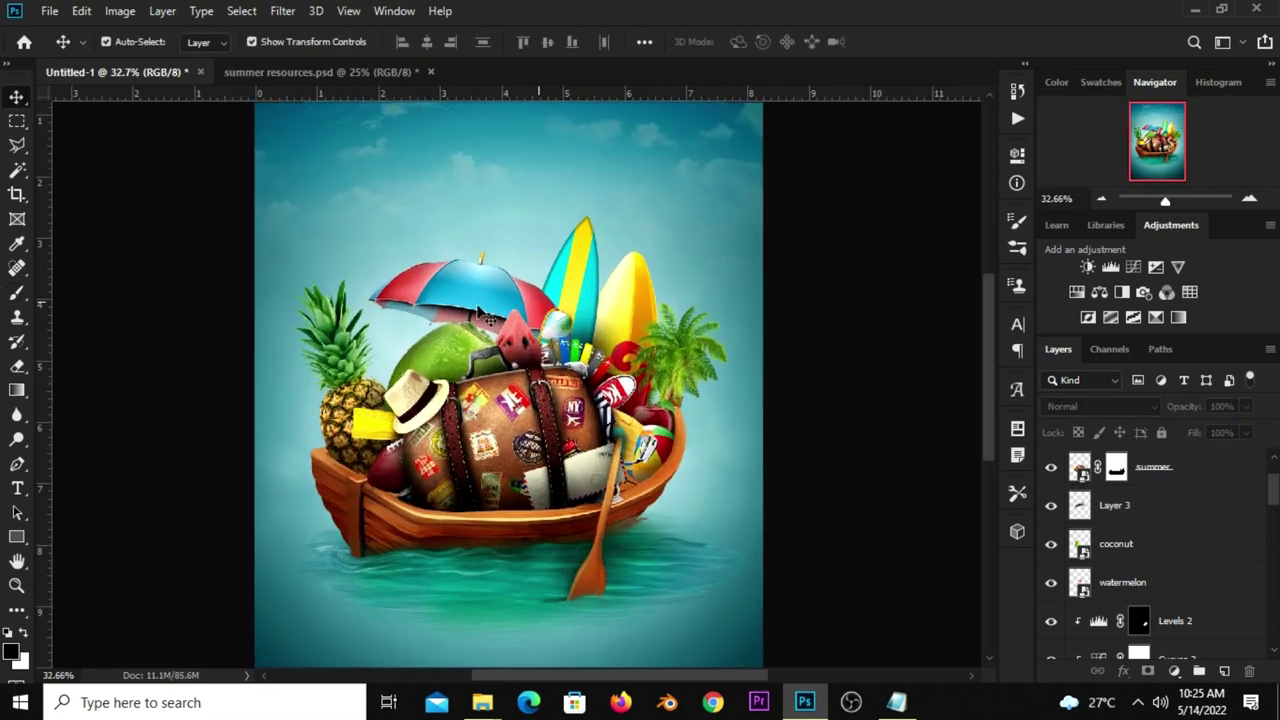
pyautogui.click(483, 315)
pyautogui.click(1223, 670)
pyautogui.rightClick(17, 292)
pyautogui.click(80, 292)
pyautogui.keyDown('alt'); pyautogui.scroll(3, 528, 336); pyautogui.keyUp('alt')
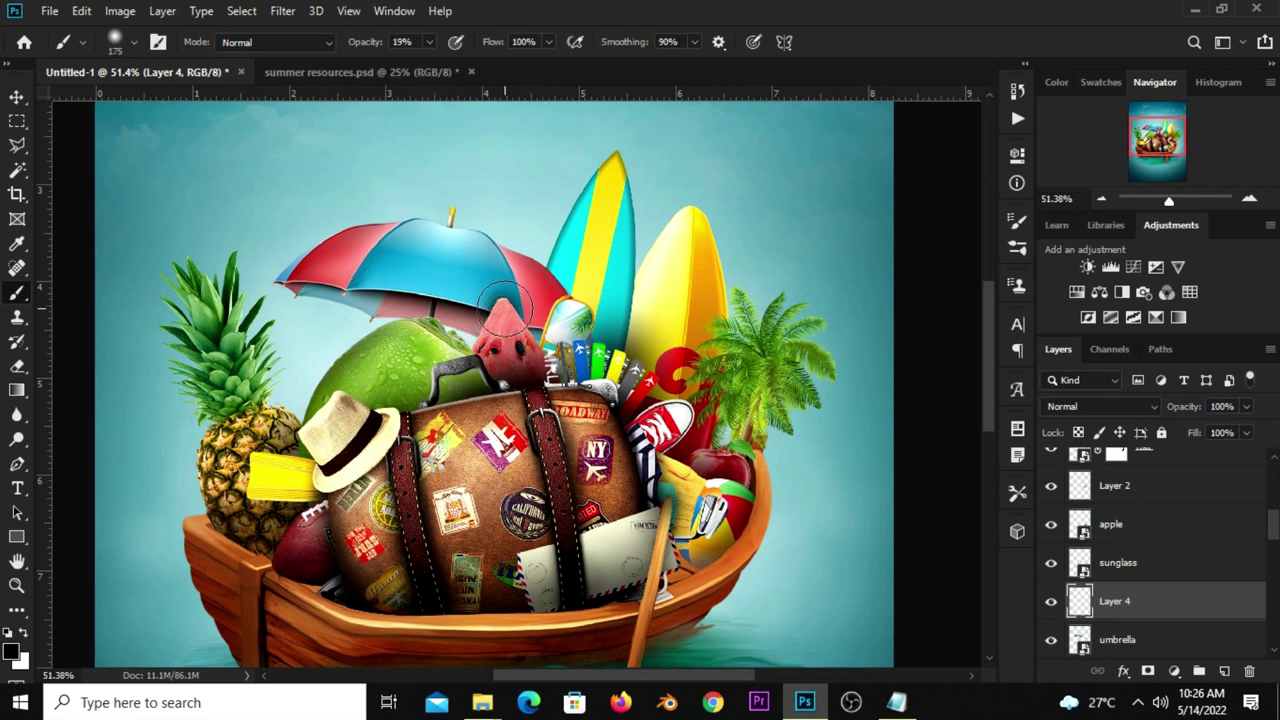
# - On a new layer above surfboard layer 5, paint a shadow with a size-250 brush at 67%
pyautogui.click(17, 97)
pyautogui.click(605, 235)
pyautogui.click(1051, 601)
pyautogui.click(1051, 601)
pyautogui.click(1224, 671)
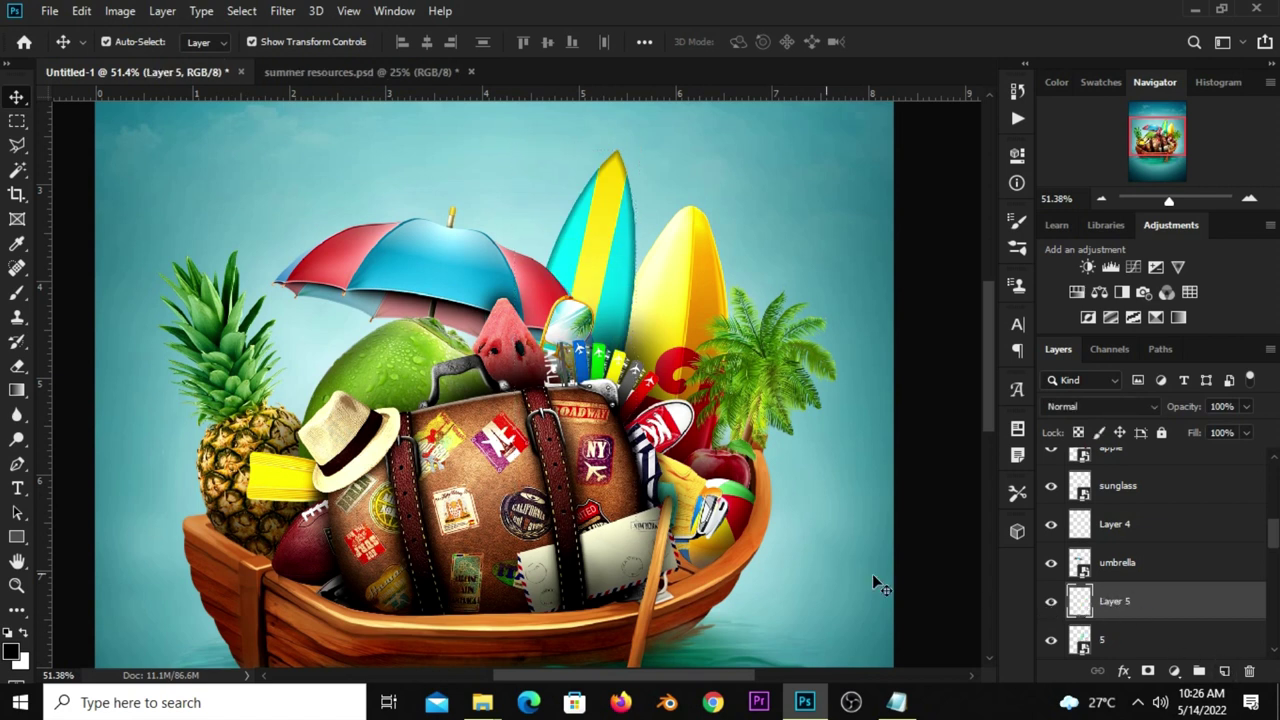
pyautogui.click(17, 292)
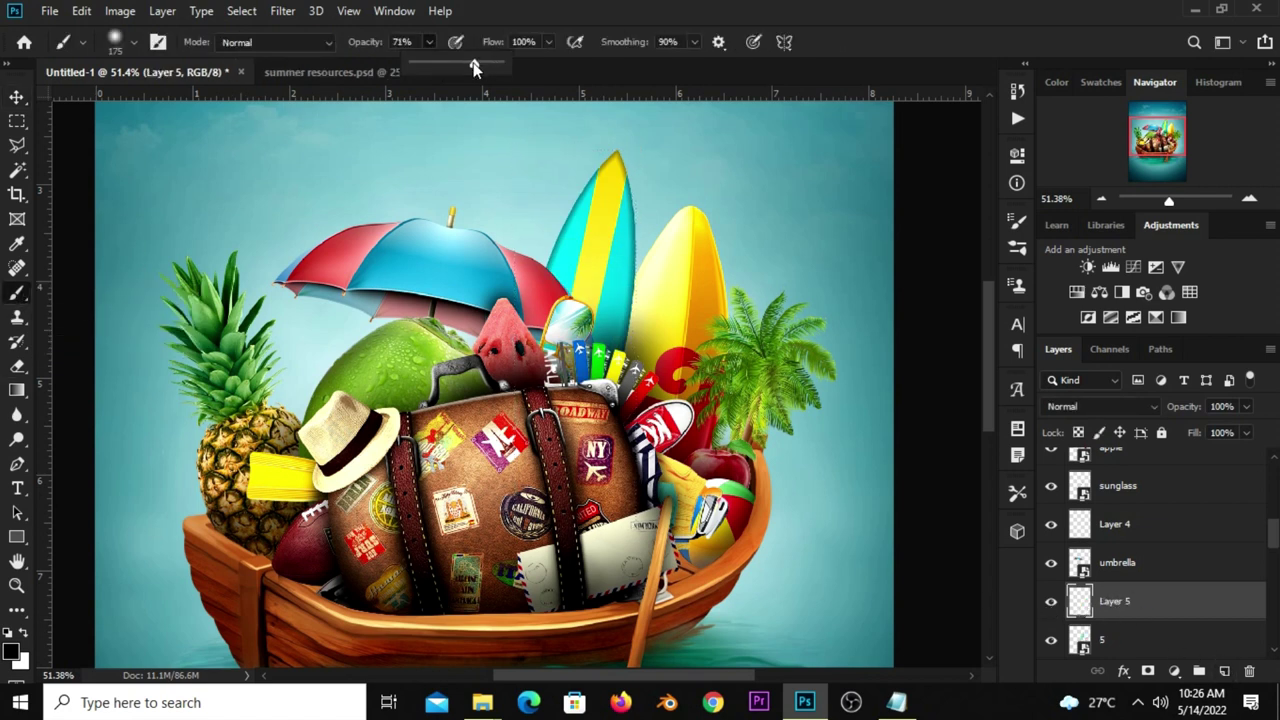
pyautogui.moveTo(475, 66); pyautogui.dragTo(471, 66)
pyautogui.press(']')
pyautogui.moveTo(563, 310); pyautogui.dragTo(540, 343)
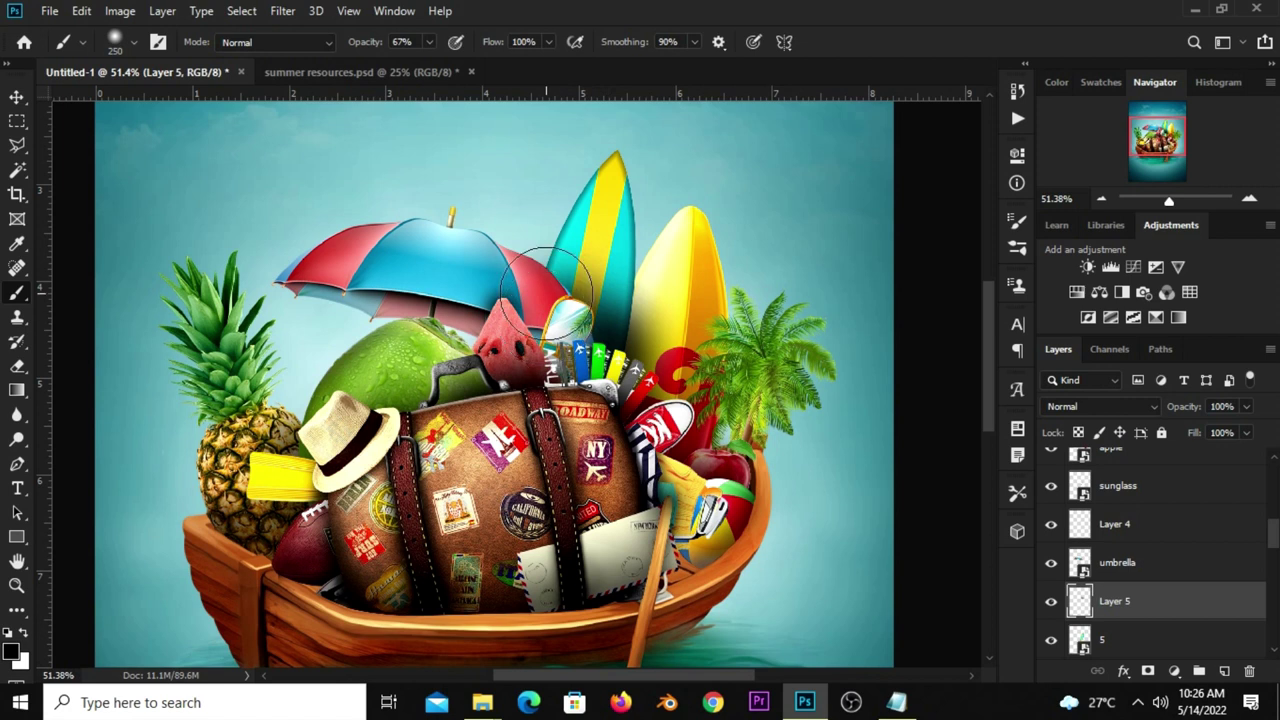
# - Compare the surfboard shadow and set its layer opacity to 68%
pyautogui.click(1052, 601)
pyautogui.click(1052, 601)
pyautogui.click(1246, 406)
pyautogui.moveTo(1250, 428); pyautogui.dragTo(1219, 428)
pyautogui.scroll(-2, 708, 480)
# - Add a new Layer 6 above surfboard layer 4 and set brush opacity to 41%
pyautogui.press('v')
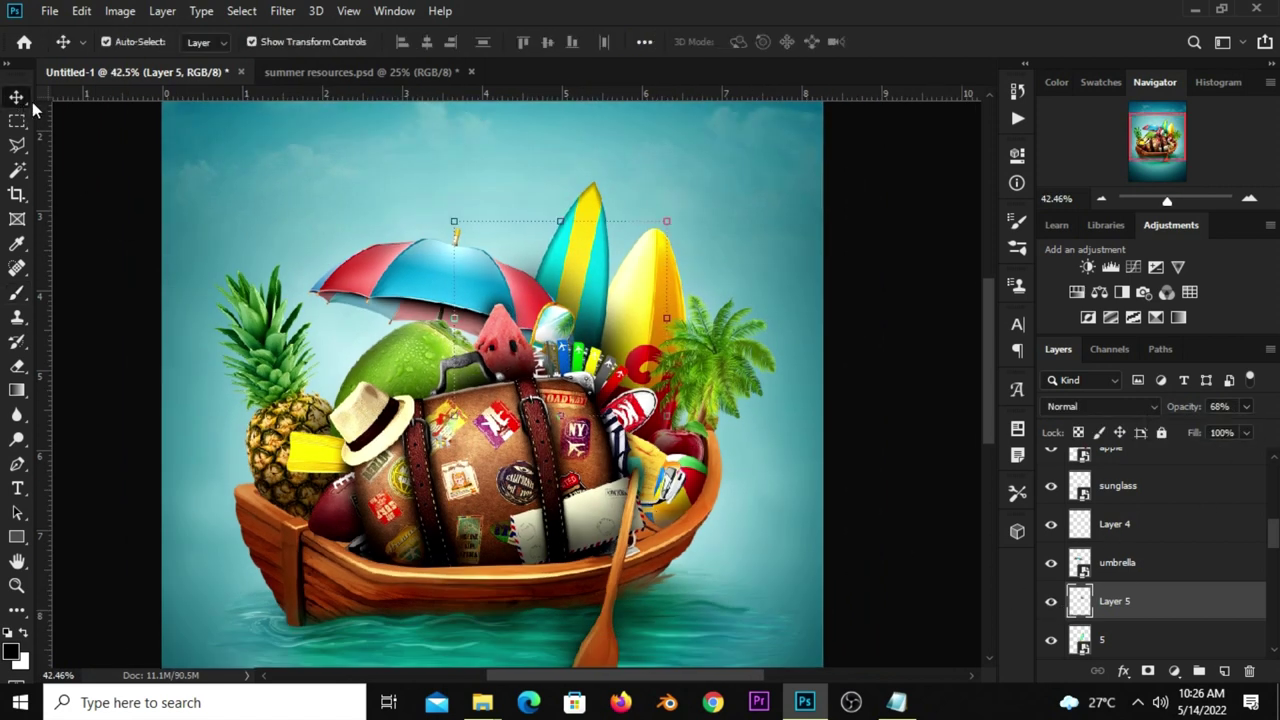
pyautogui.click(645, 275)
pyautogui.hotkey('ctrl', 'shift', 'alt', 'n')
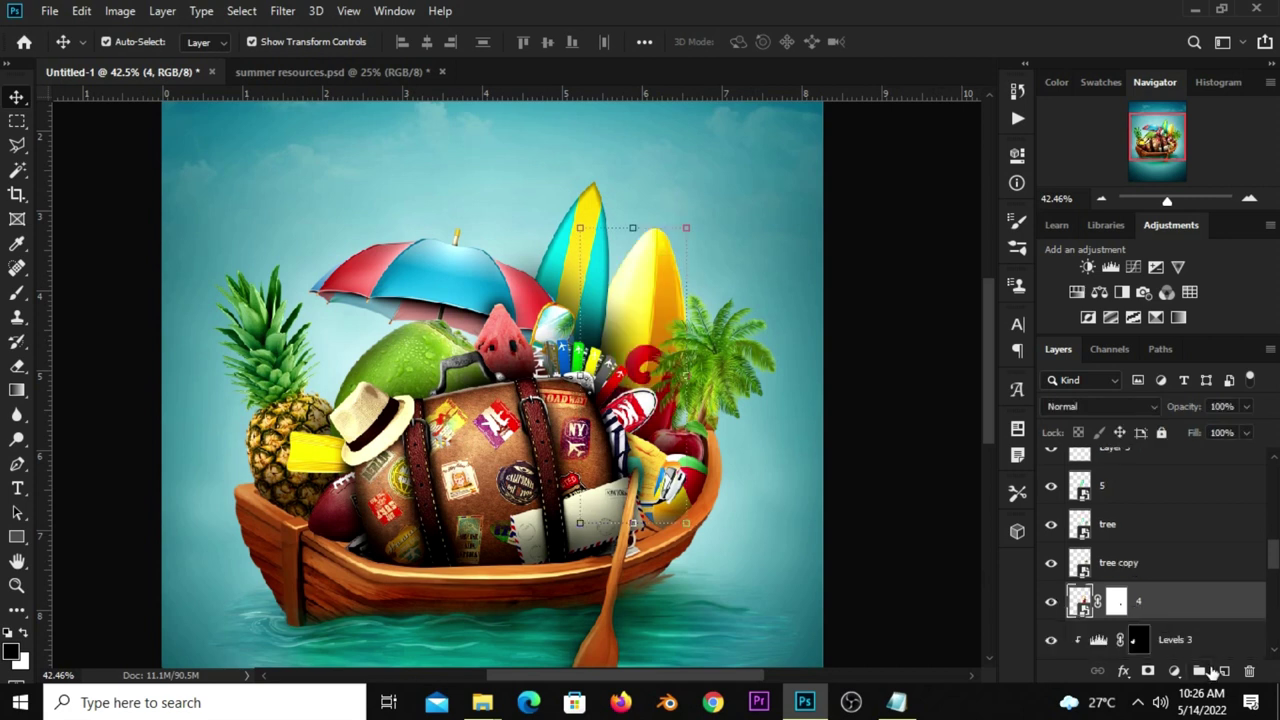
pyautogui.rightClick(17, 292)
pyautogui.click(80, 290)
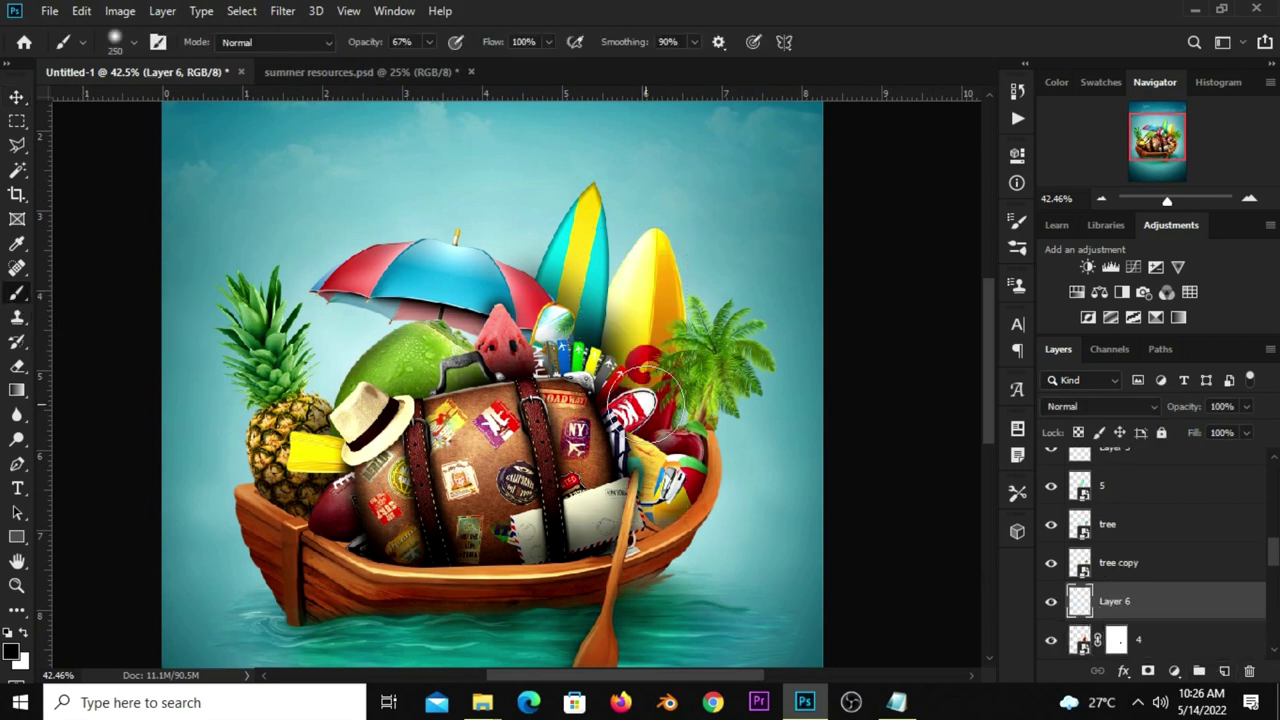
pyautogui.moveTo(428, 42); pyautogui.dragTo(407, 62)
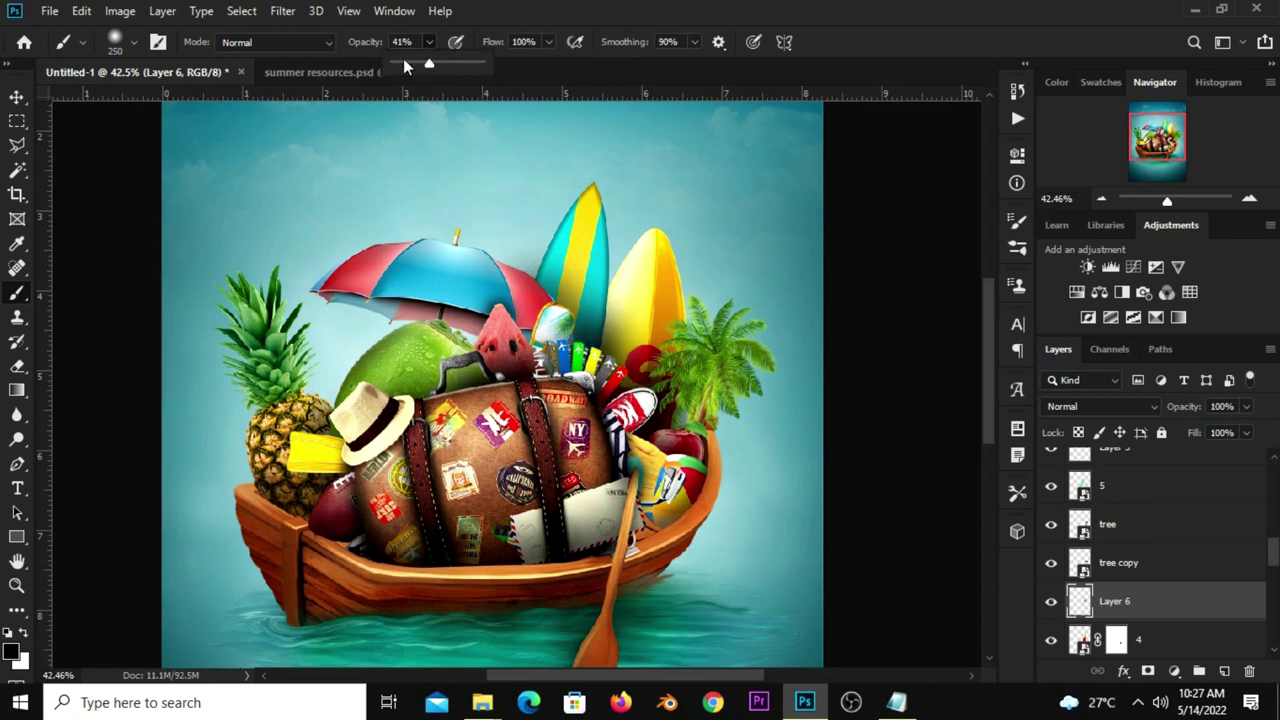
# - Add a Curves adjustment to the umbrella layer, bending the curve down to darken it
pyautogui.press('v')
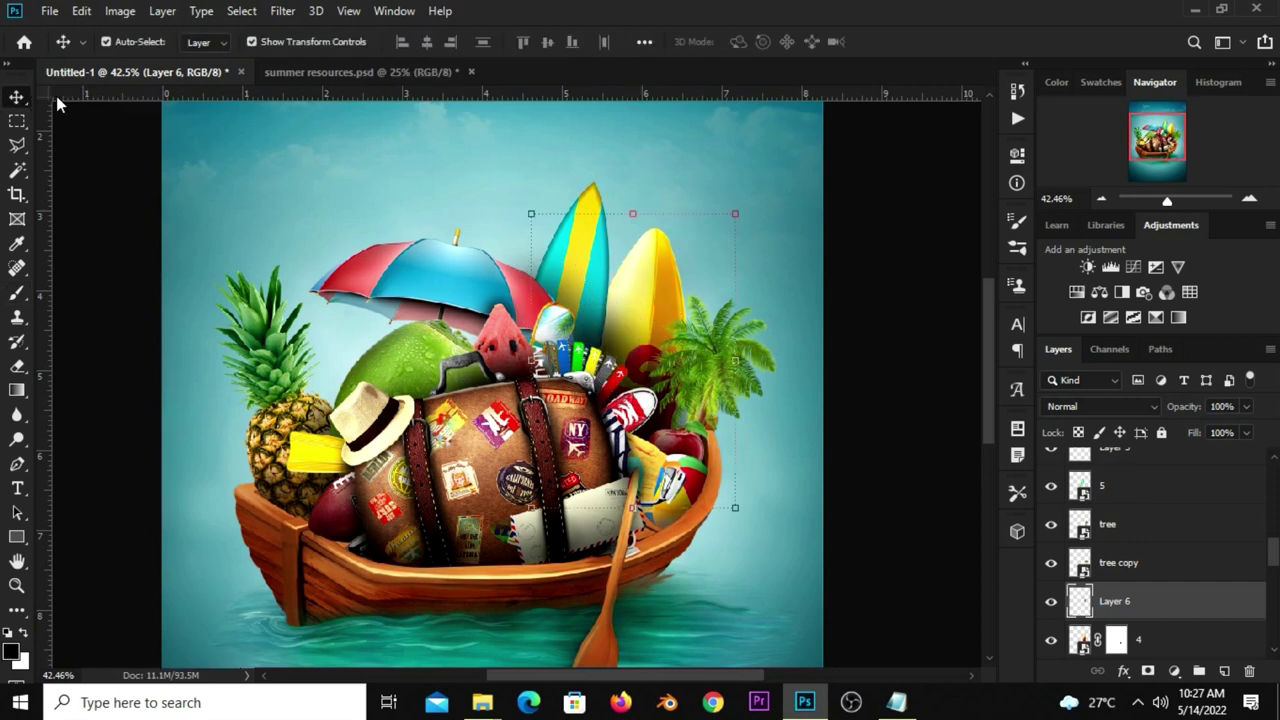
pyautogui.click(422, 292)
pyautogui.click(1174, 671)
pyautogui.click(1160, 437)
pyautogui.moveTo(850, 381); pyautogui.dragTo(840, 403)
pyautogui.moveTo(915, 315)
pyautogui.mouseDown()
pyautogui.moveTo(914, 300)
pyautogui.moveTo(915, 316)
pyautogui.mouseUp()
pyautogui.click(937, 467)
pyautogui.click(937, 467)
pyautogui.click(1246, 406)
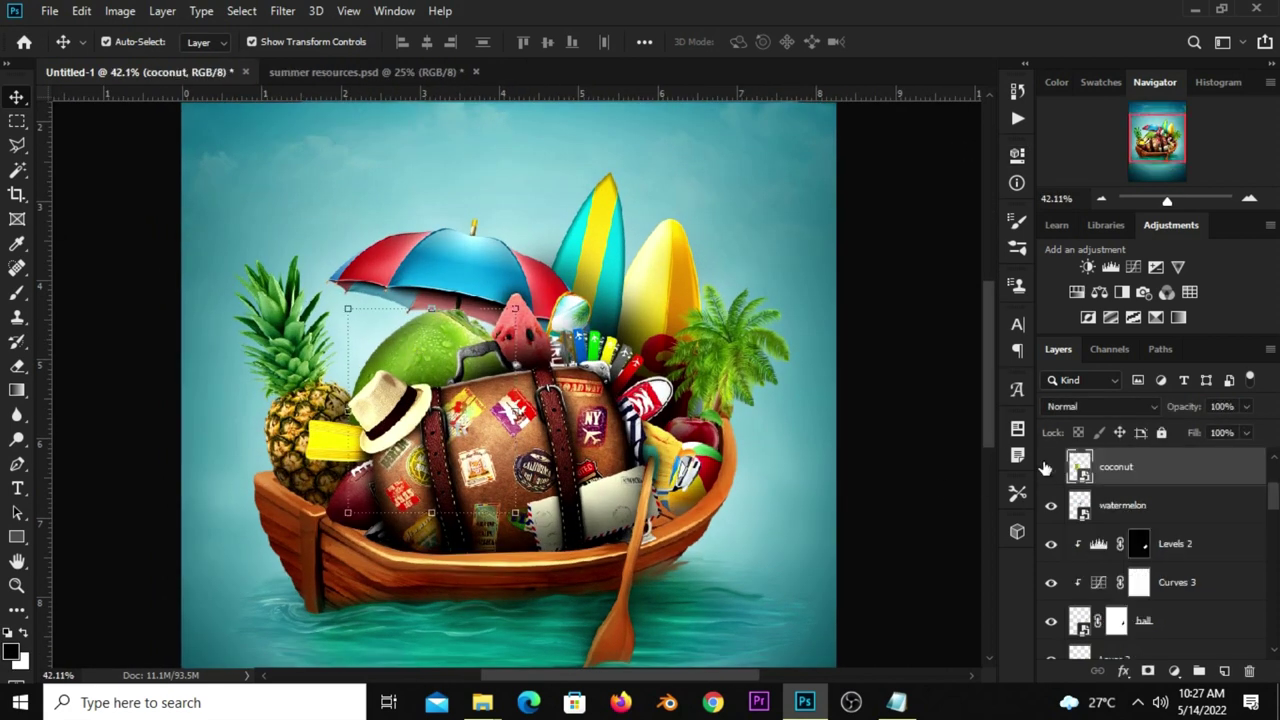
# - Add a clipped Curves 6 to the coconut, pulling the curve down to darken it
pyautogui.click(1050, 467)
pyautogui.click(1050, 467)
pyautogui.click(1174, 671)
pyautogui.click(1150, 425)
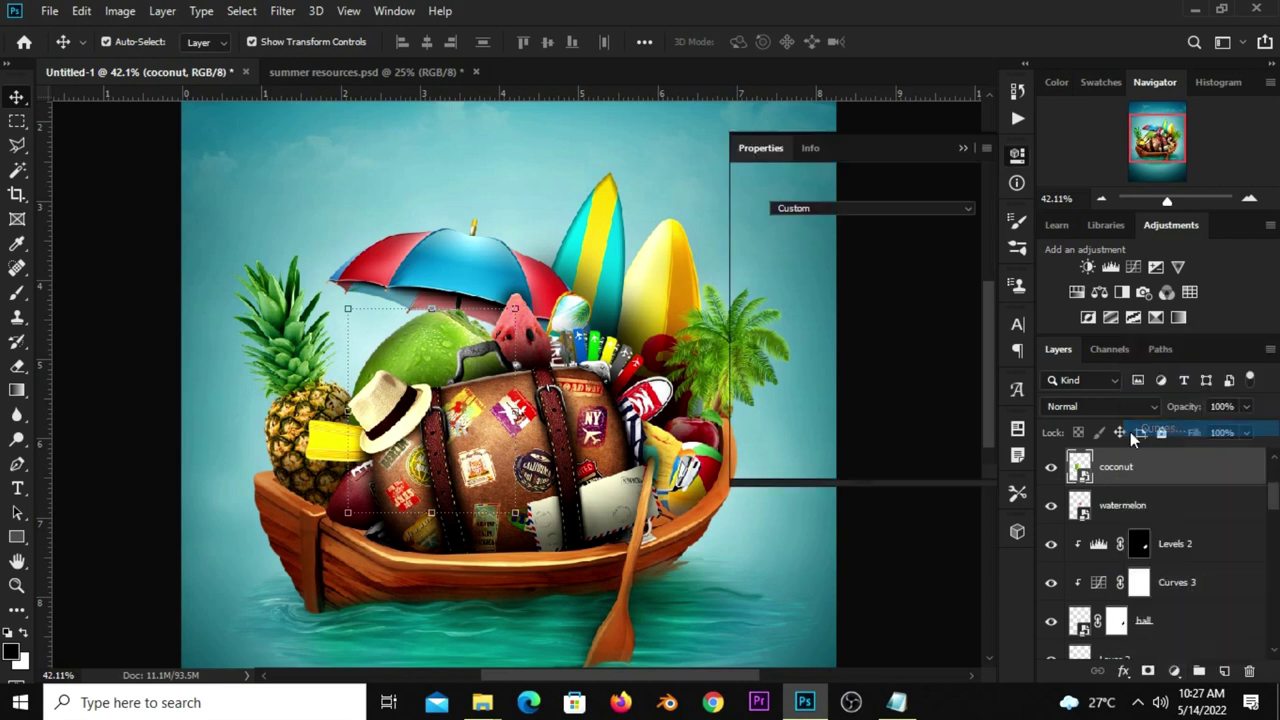
pyautogui.click(851, 467)
pyautogui.moveTo(842, 380); pyautogui.dragTo(853, 388)
pyautogui.moveTo(909, 310); pyautogui.dragTo(914, 314)
pyautogui.click(936, 467)
pyautogui.click(985, 137)
pyautogui.click(1050, 467)
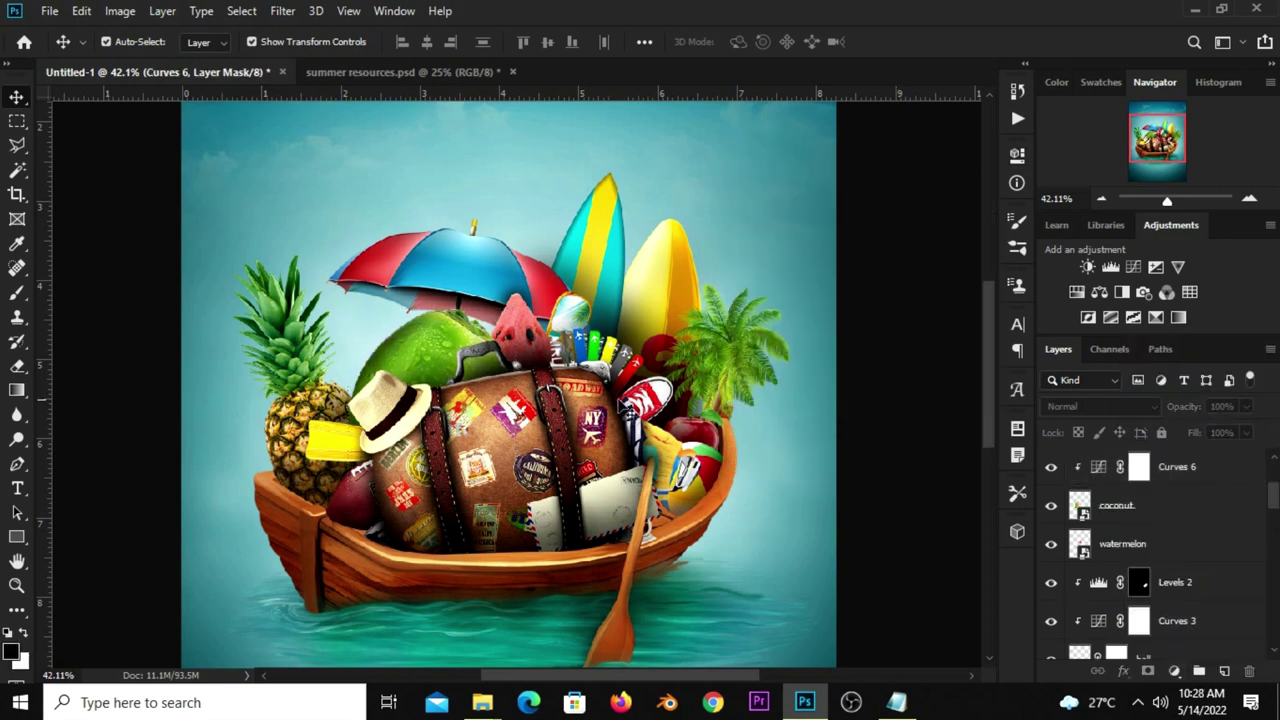
pyautogui.hotkey('ctrl', '0')
pyautogui.hotkey('ctrl', 'shift', 'alt', 'e')
# - Give the watermelon a clipped darkening Curves 7 and add an empty layer above it
pyautogui.click(540, 352)
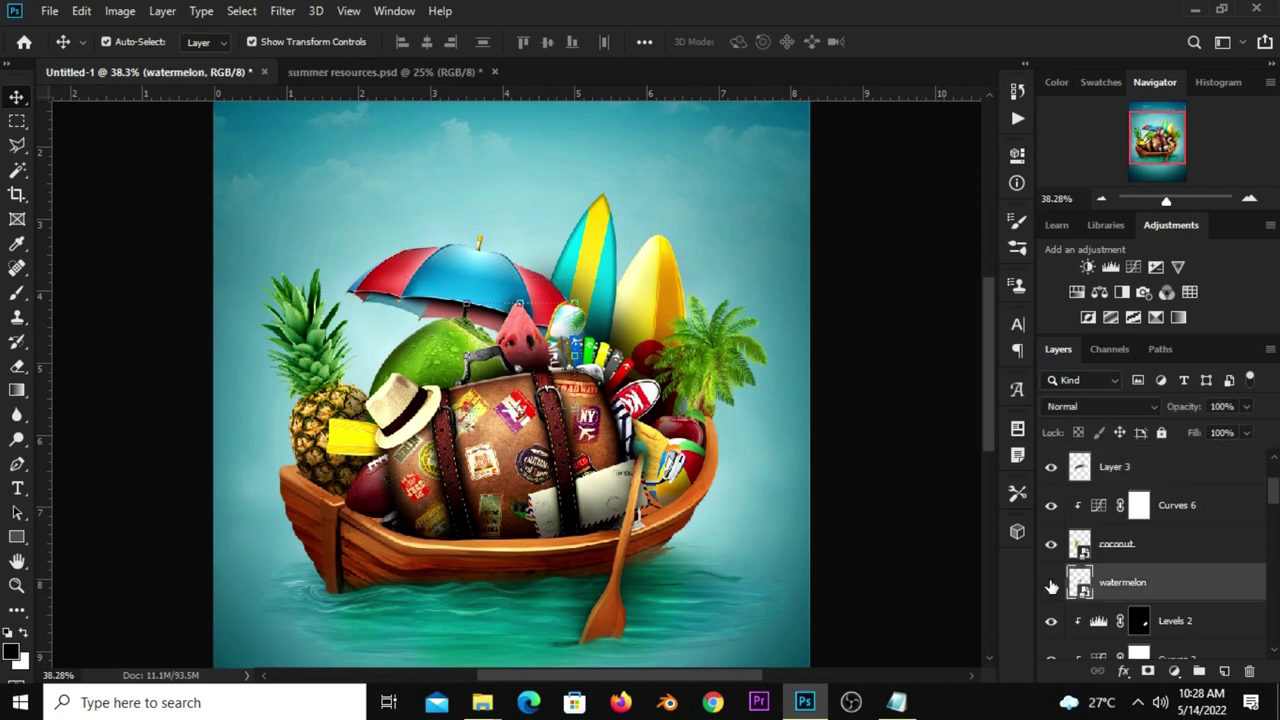
pyautogui.click(1175, 673)
pyautogui.click(1152, 443)
pyautogui.click(855, 466)
pyautogui.moveTo(847, 374); pyautogui.dragTo(847, 395)
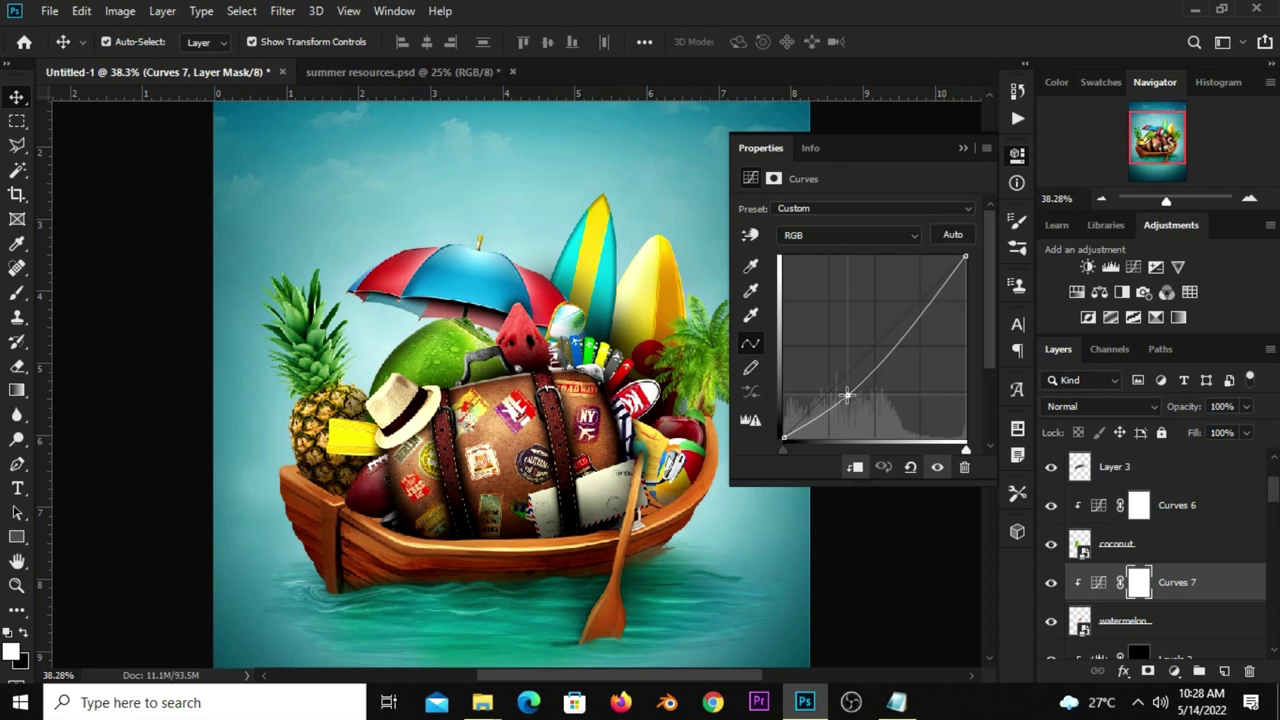
pyautogui.click(924, 307)
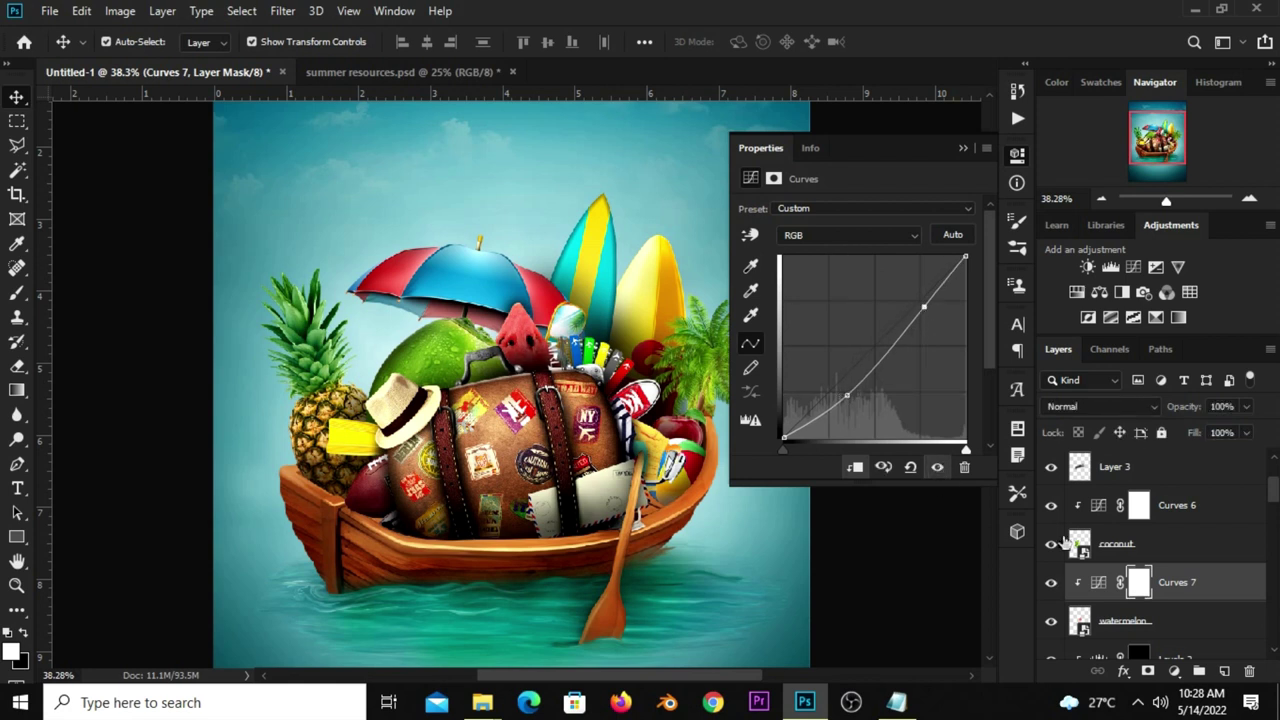
pyautogui.click(963, 149)
pyautogui.scroll(-1, 1166, 590)
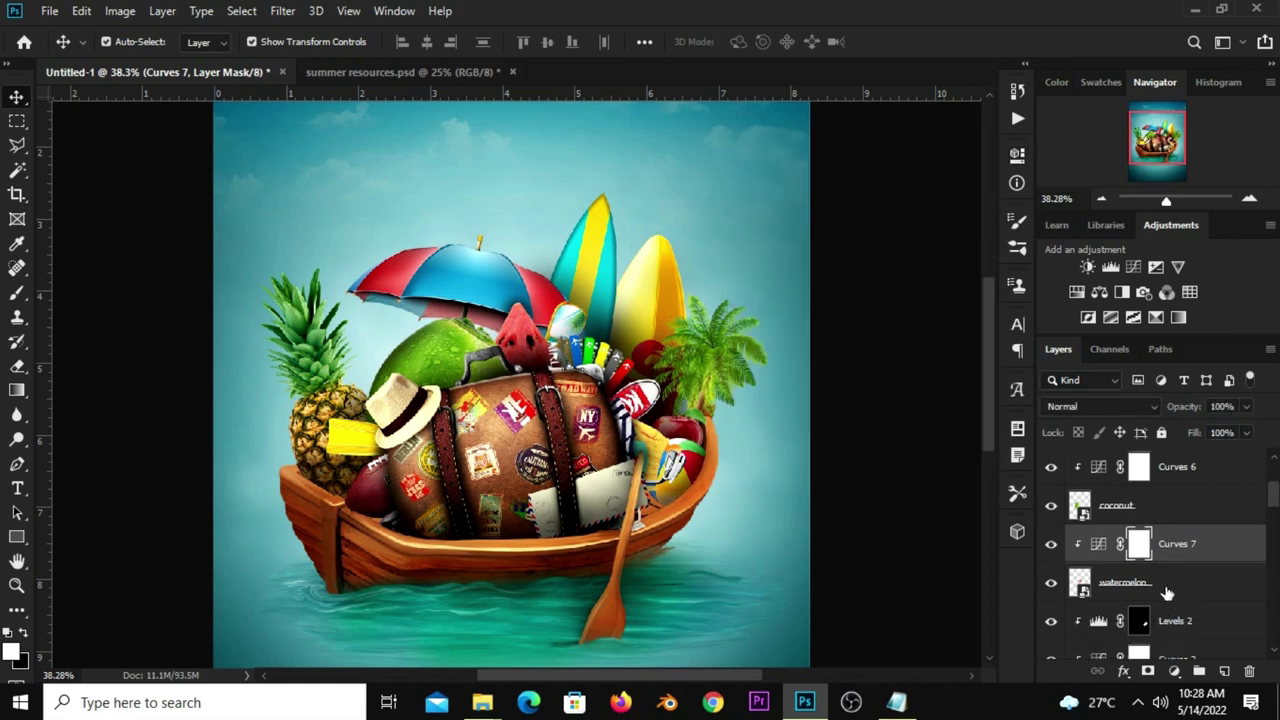
pyautogui.click(1223, 671)
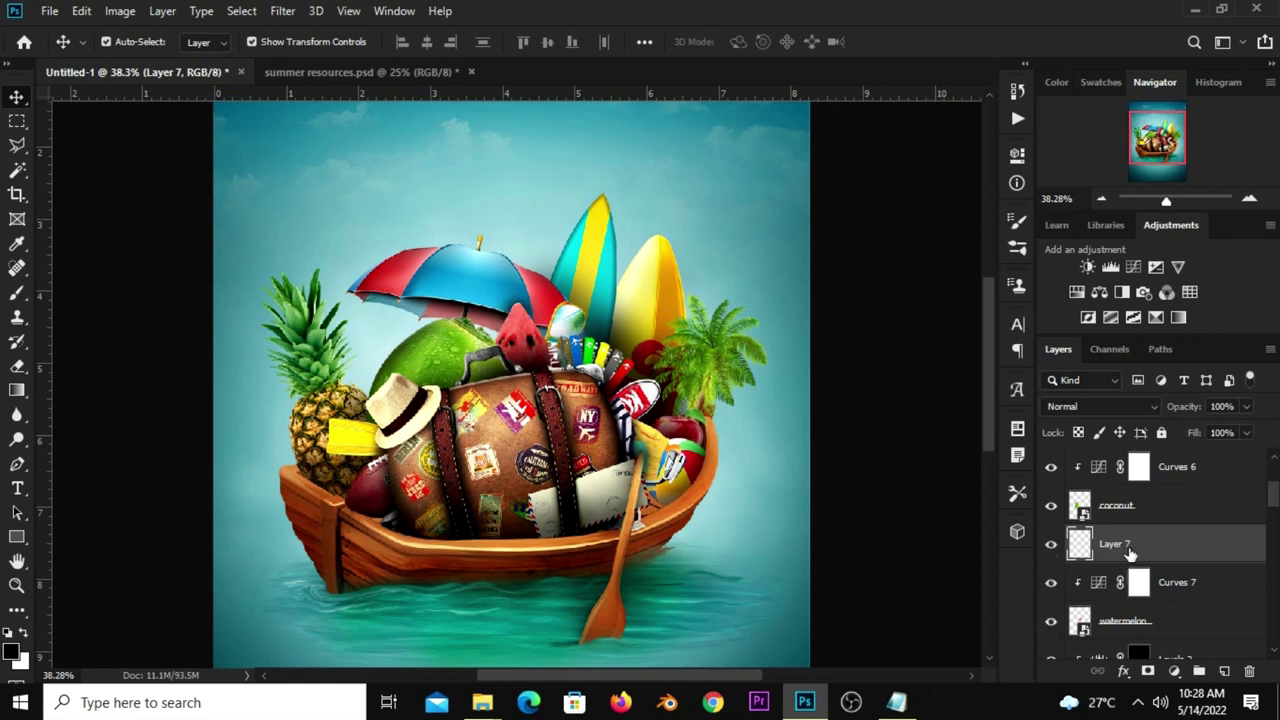
# - Set up a black brush at 43% opacity and lower Layer 7's opacity
pyautogui.click(16, 294)
pyautogui.click(10, 652)
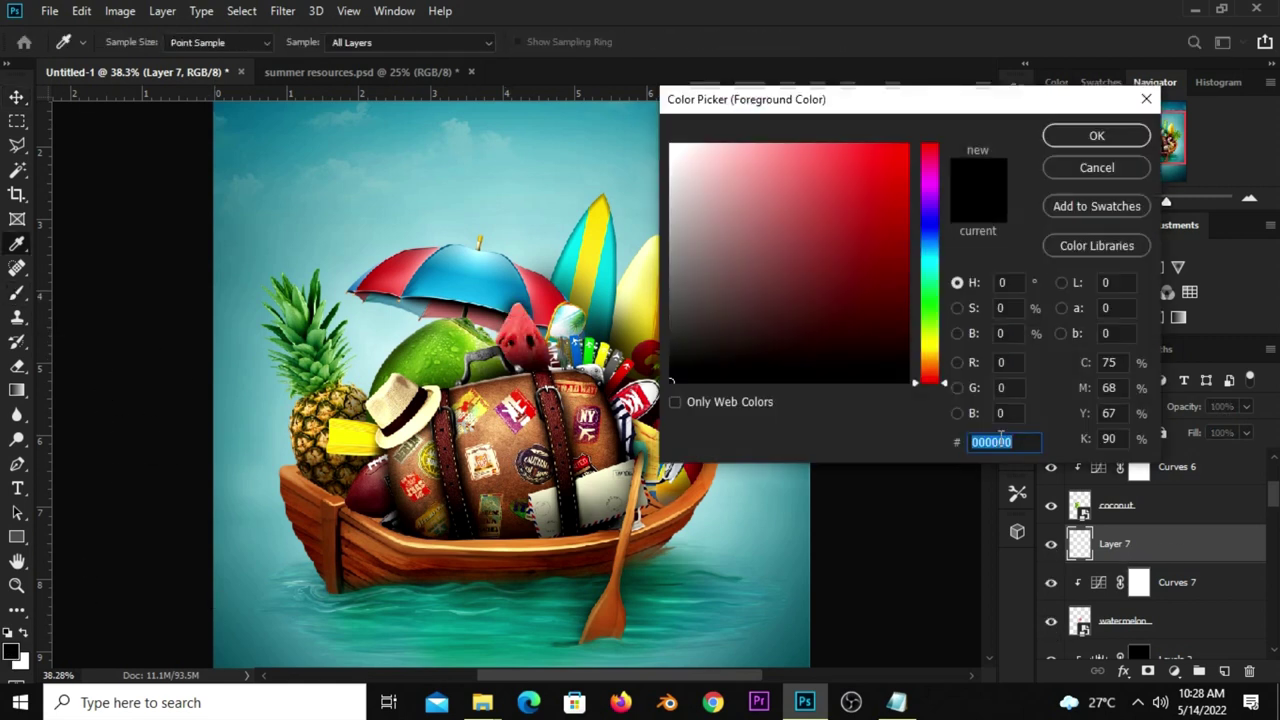
pyautogui.click(1066, 138)
pyautogui.click(429, 42)
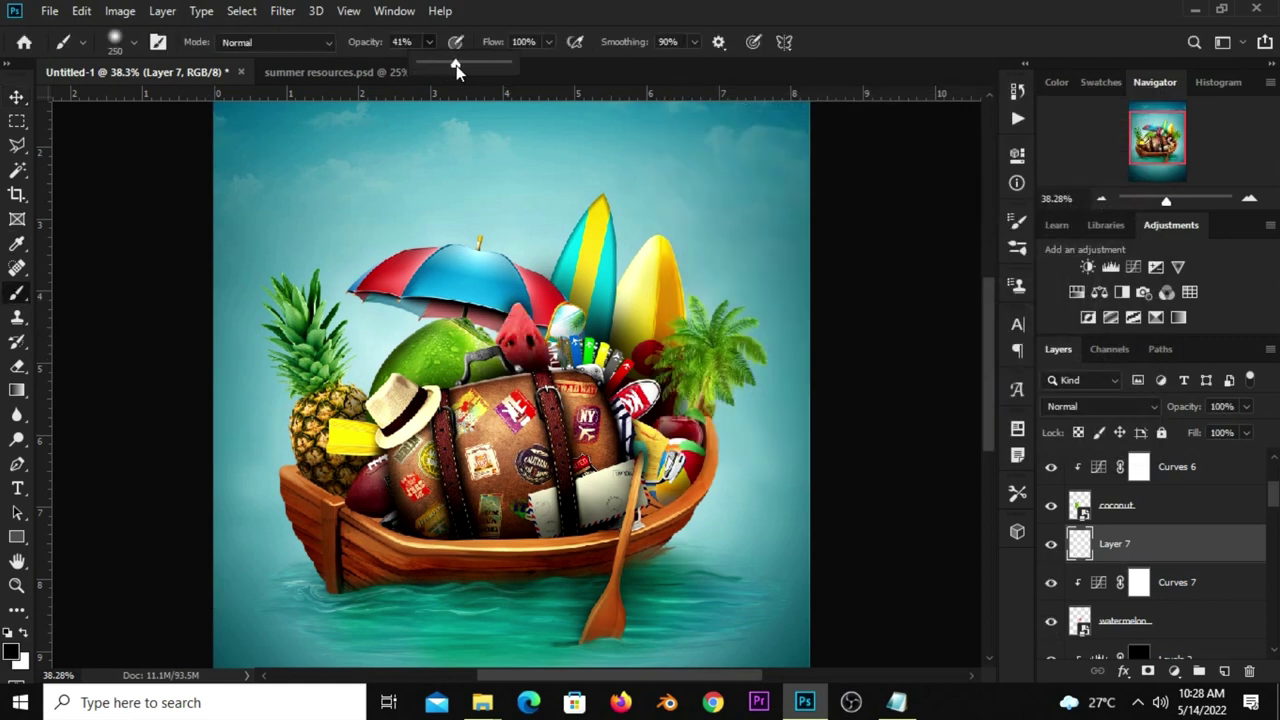
pyautogui.click(535, 6)
pyautogui.scroll(3, 515, 339)
pyautogui.click(1246, 406)
pyautogui.moveTo(1226, 428); pyautogui.dragTo(1216, 430)
pyautogui.scroll(-2, 700, 410)
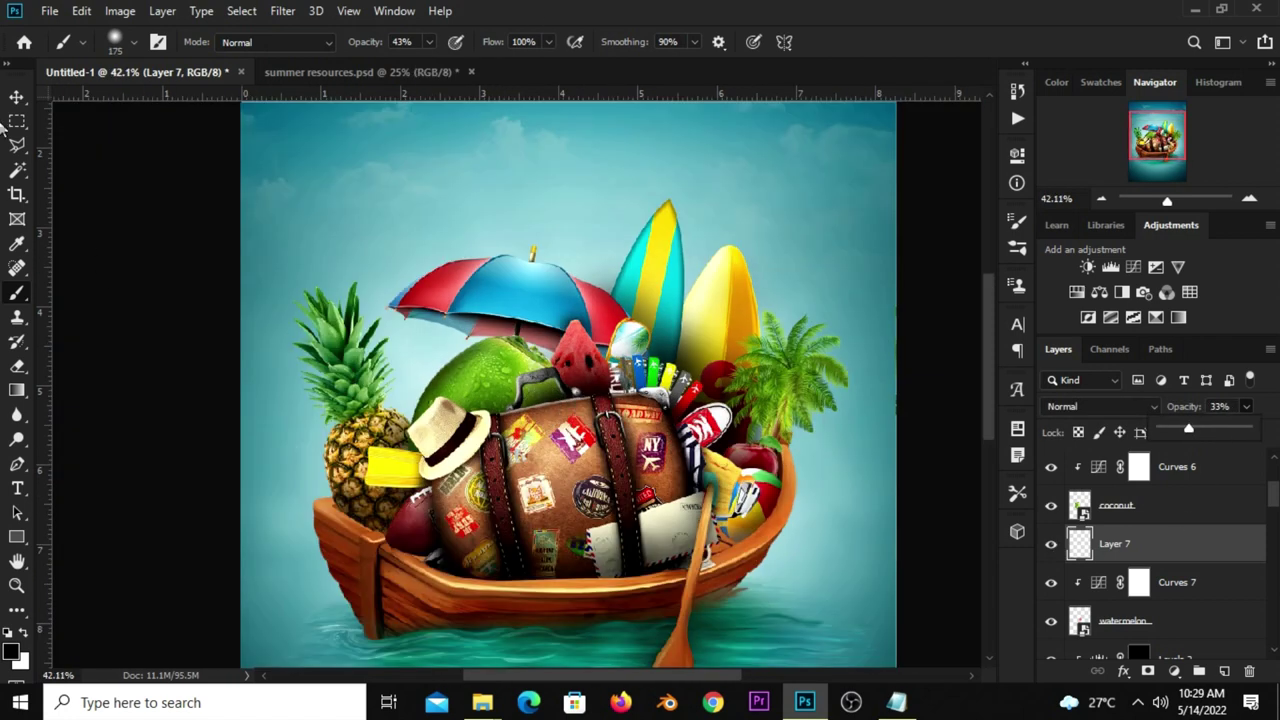
# - Clip a Levels adjustment with output white 189 to the sunglasses and invert its mask to black
pyautogui.press('v')
pyautogui.click(628, 340)
pyautogui.click(1051, 642)
pyautogui.click(1051, 643)
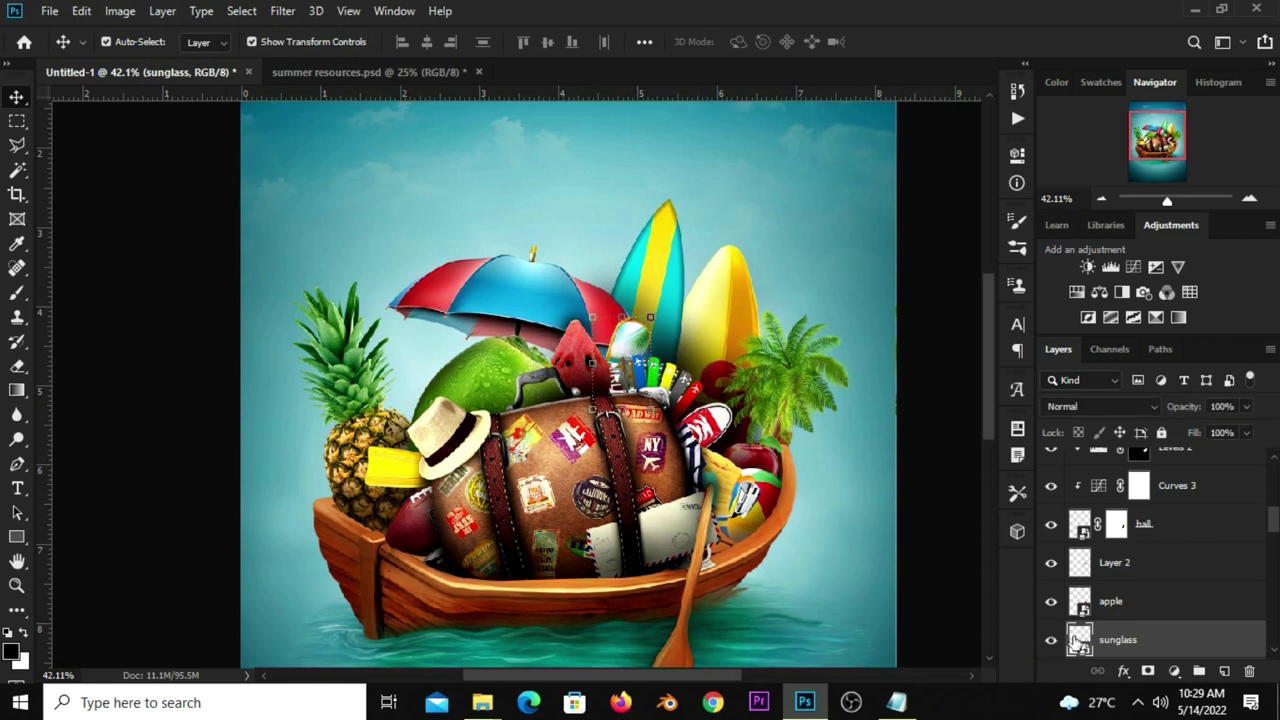
pyautogui.click(1177, 664)
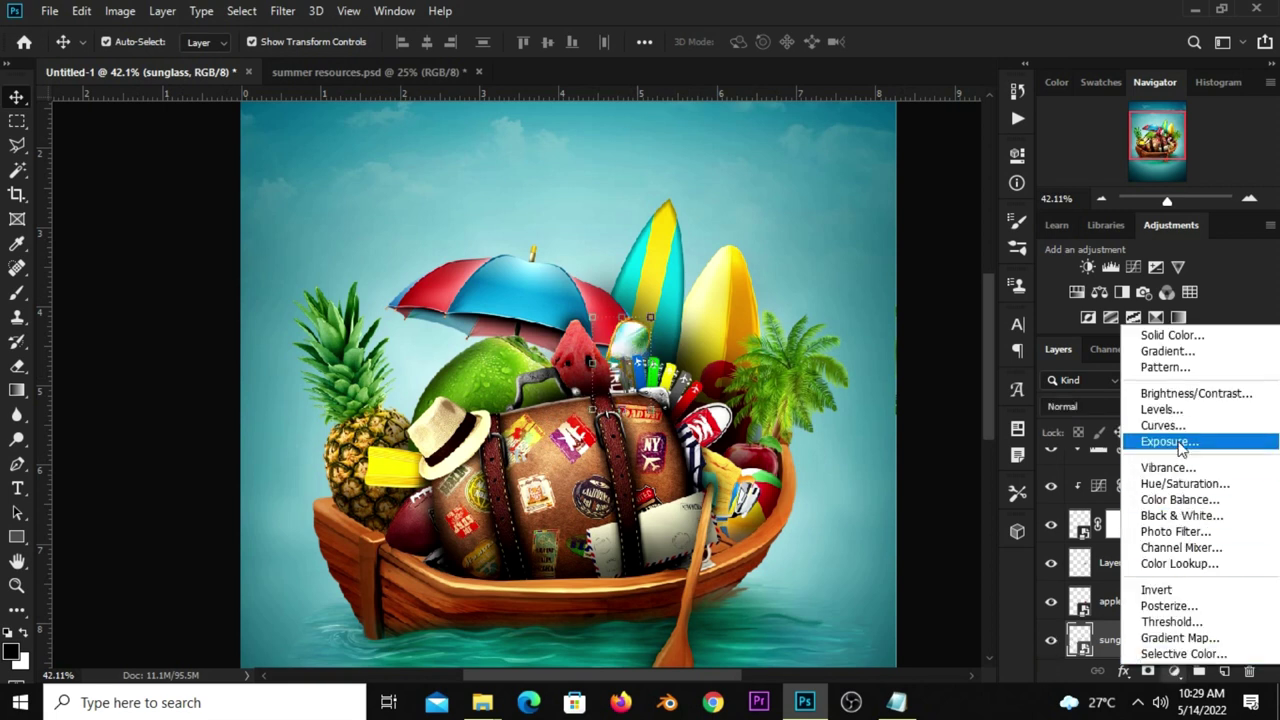
pyautogui.click(1177, 410)
pyautogui.moveTo(971, 400); pyautogui.dragTo(920, 402)
pyautogui.click(963, 148)
pyautogui.click(1051, 640)
pyautogui.click(1051, 640)
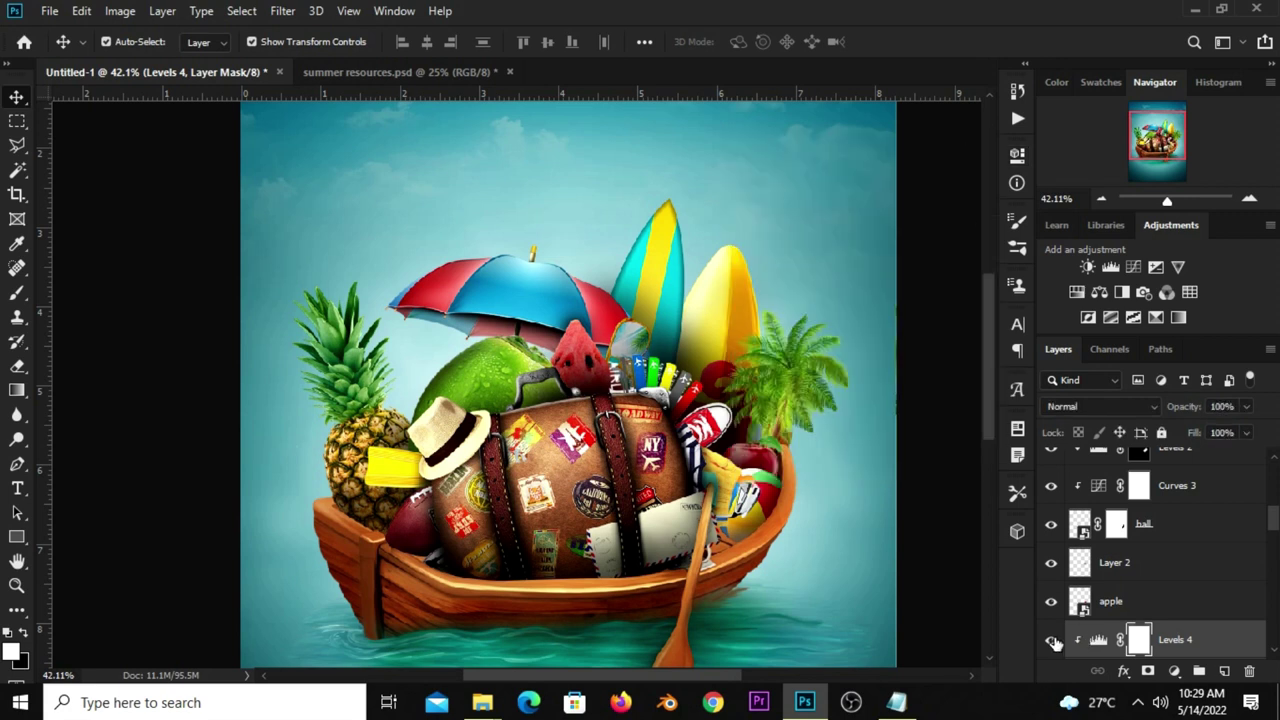
pyautogui.hotkey('ctrl', 'i')
pyautogui.scroll(-1, 1140, 622)
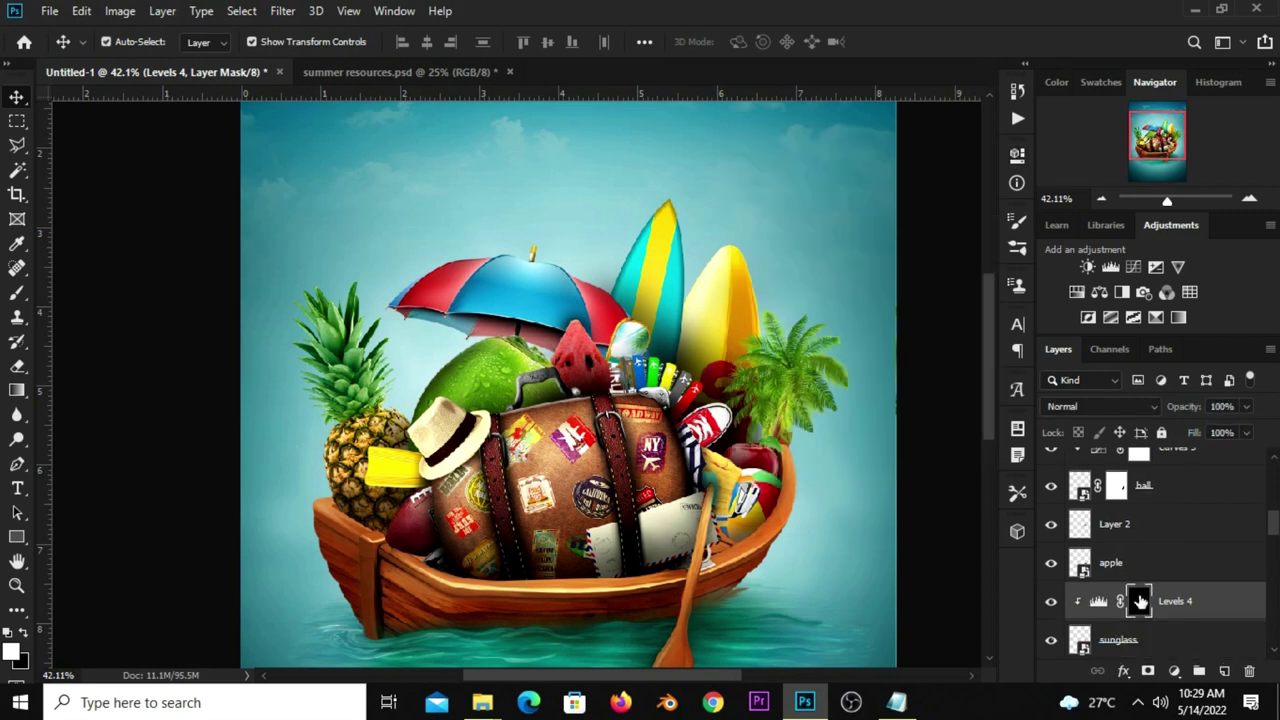
# - Select Layer 4 and prepare a white brush at 31% opacity
pyautogui.click(17, 292)
pyautogui.click(100, 294)
pyautogui.click(12, 652)
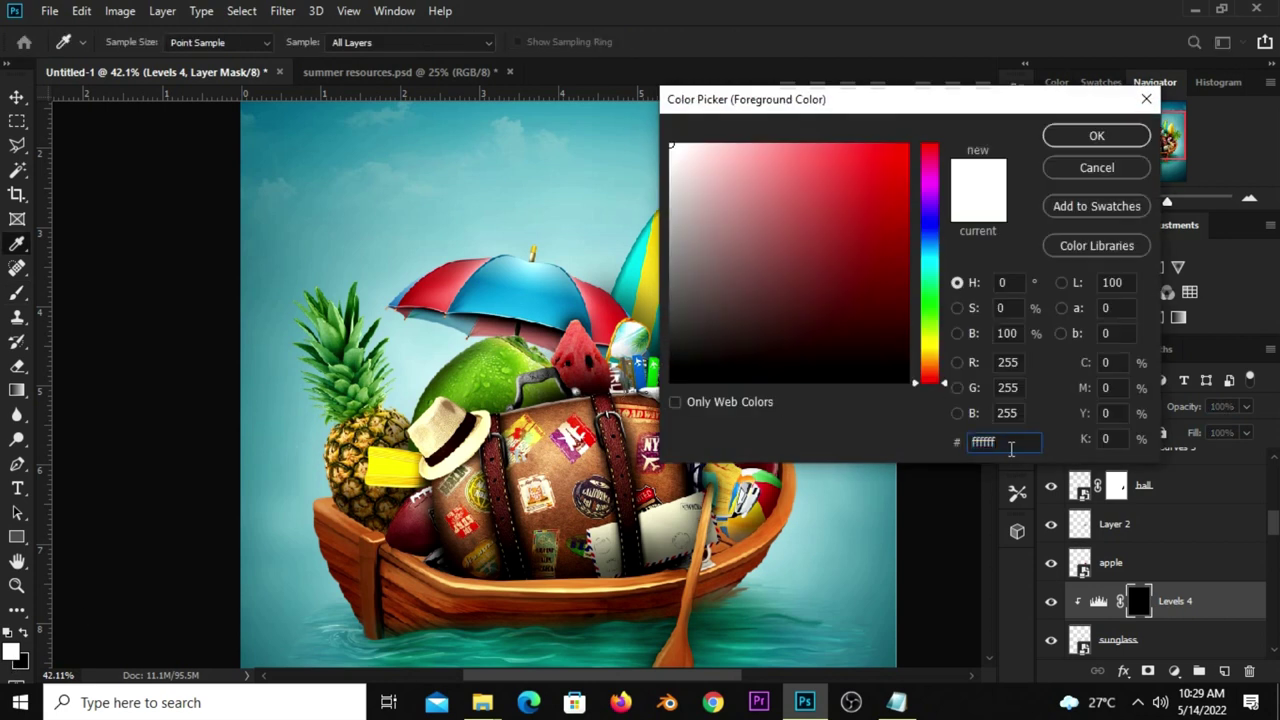
pyautogui.press('Return')
pyautogui.click(17, 97)
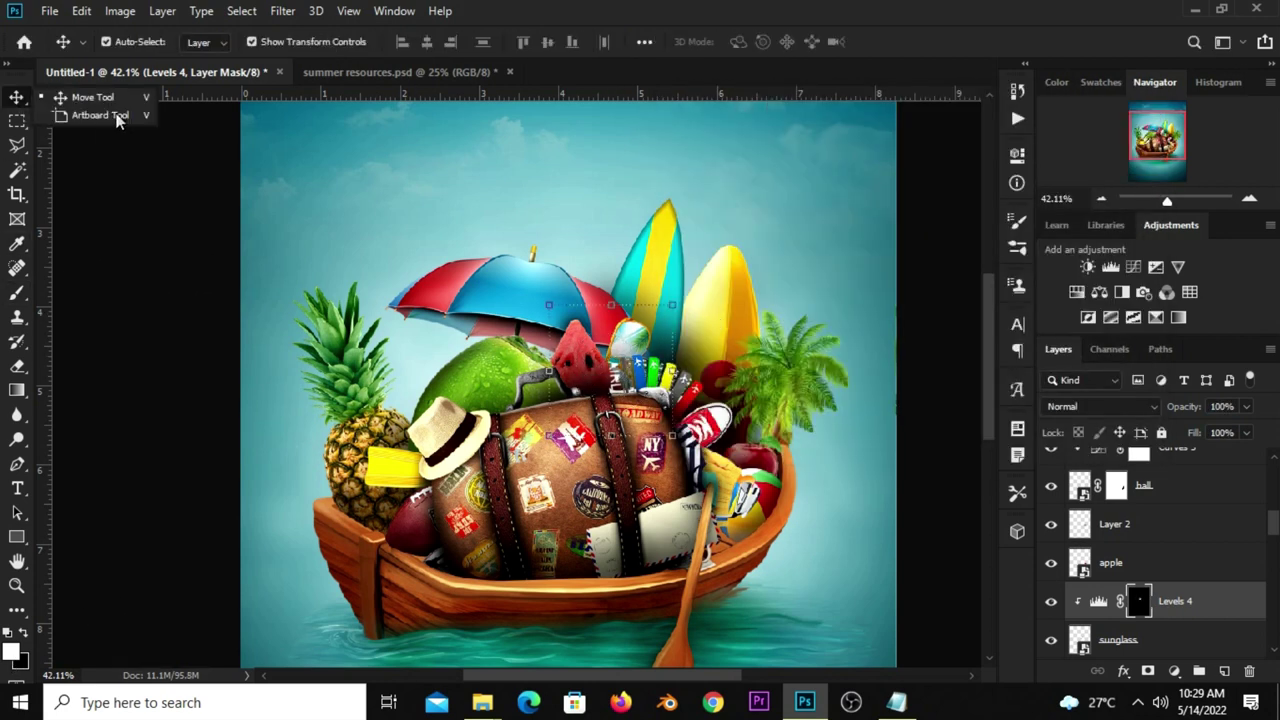
pyautogui.click(509, 294)
pyautogui.click(1060, 575)
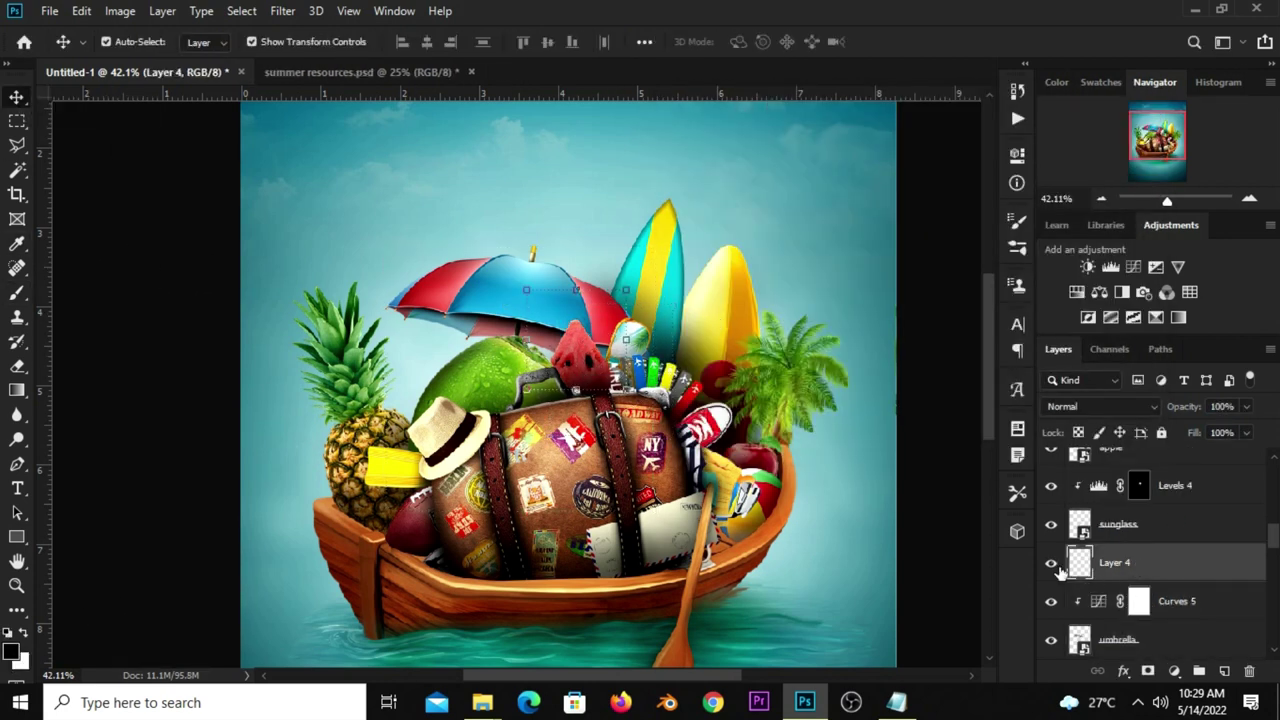
pyautogui.click(17, 292)
pyautogui.click(100, 294)
pyautogui.scroll(2, 547, 306)
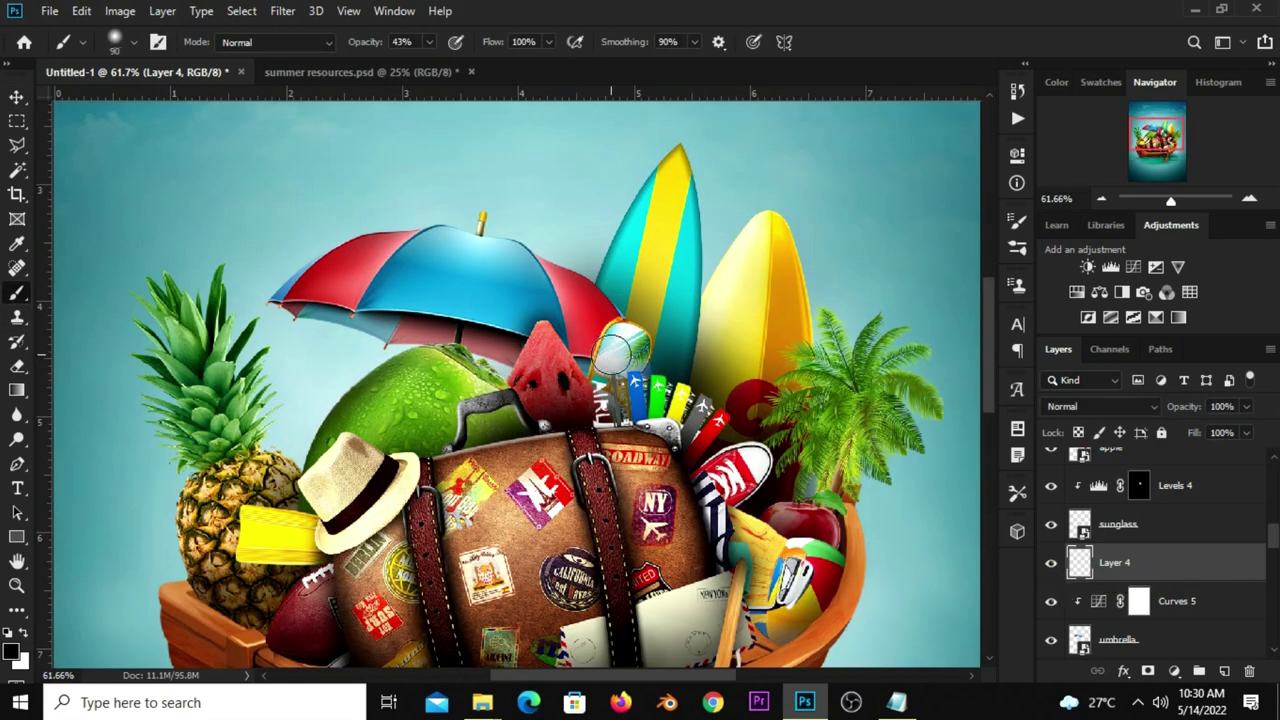
pyautogui.write('31')
pyautogui.press('Return')
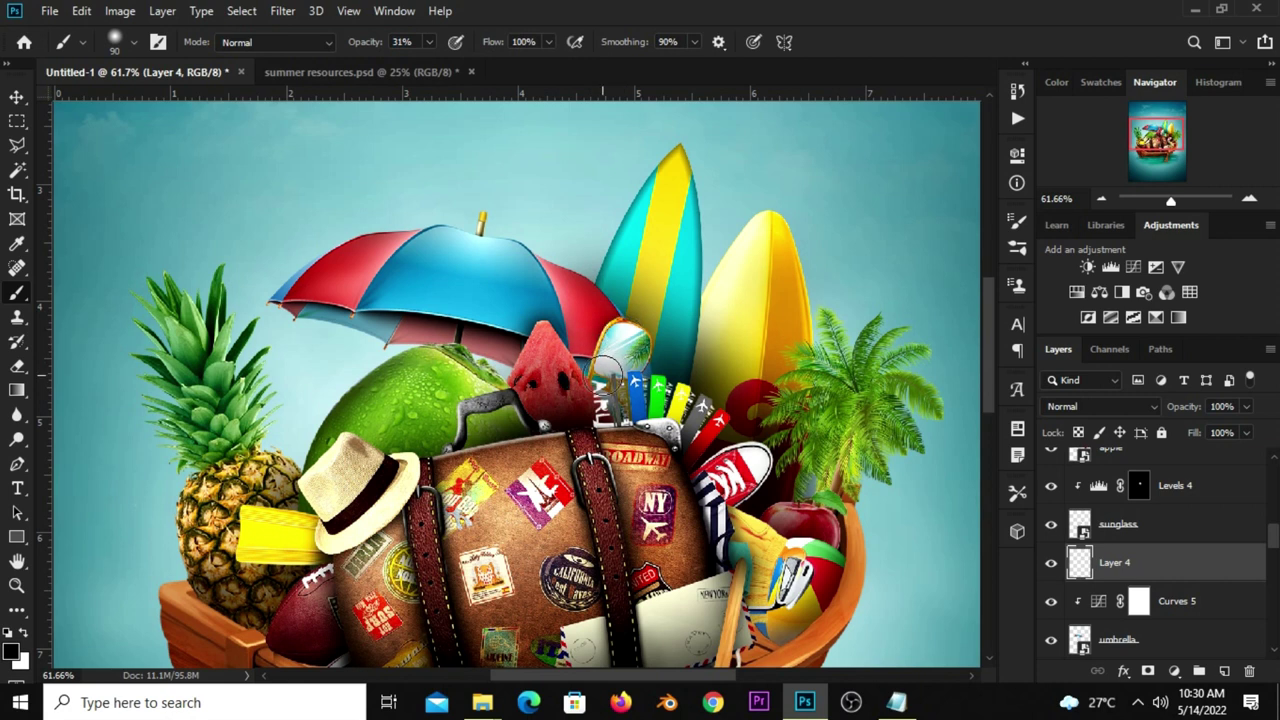
pyautogui.scroll(-2, 487, 345)
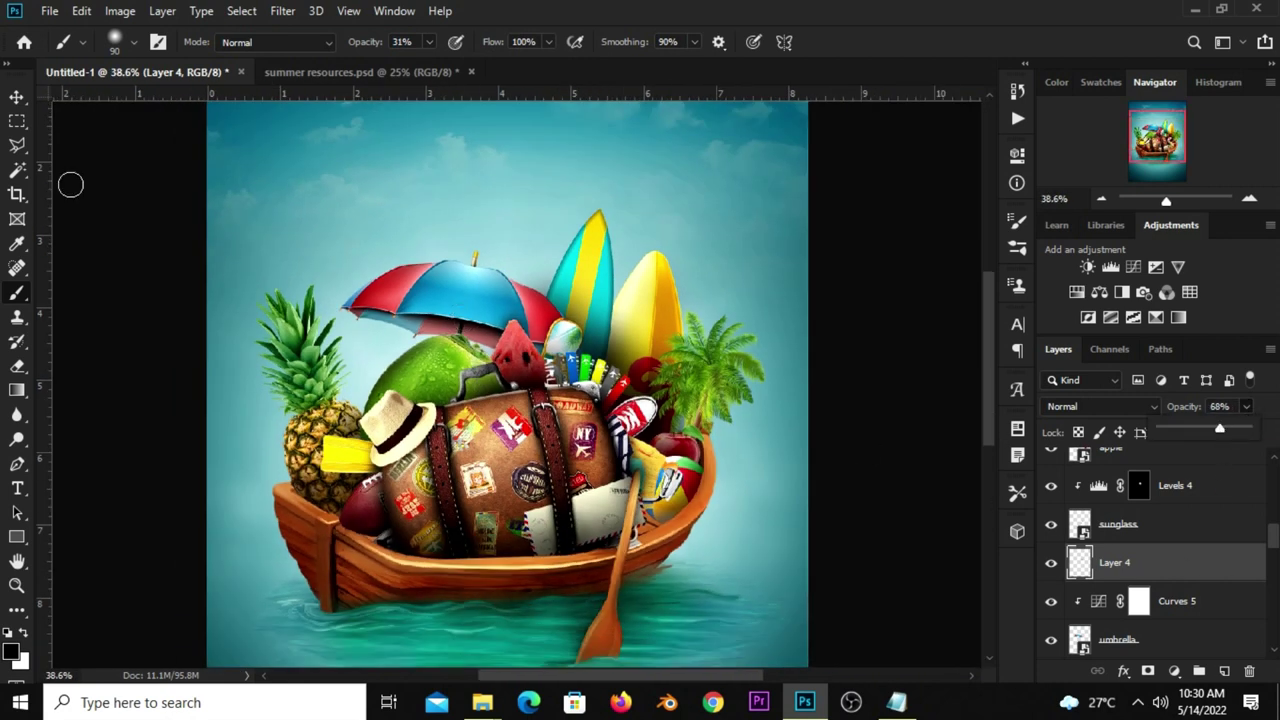
# - Select both the tree and tree copy layers after checking the palm tree's visibility
pyautogui.press('v')
pyautogui.click(715, 370)
pyautogui.click(1050, 601)
pyautogui.click(1050, 601)
pyautogui.keyDown('shift'); pyautogui.click(1130, 641); pyautogui.keyUp('shift')
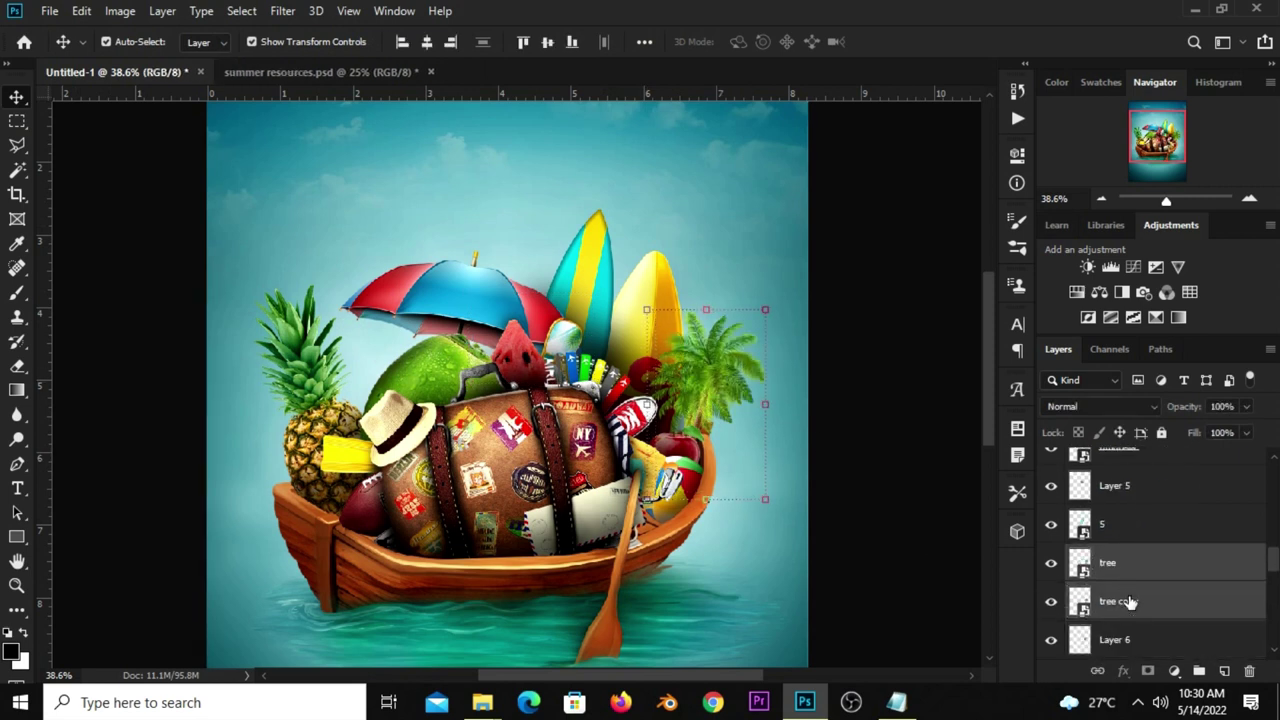
# - Group the tree layers into Group 1 and clip a darkening Curves adjustment to it
pyautogui.hotkey('ctrl', 'g')
pyautogui.click(1174, 671)
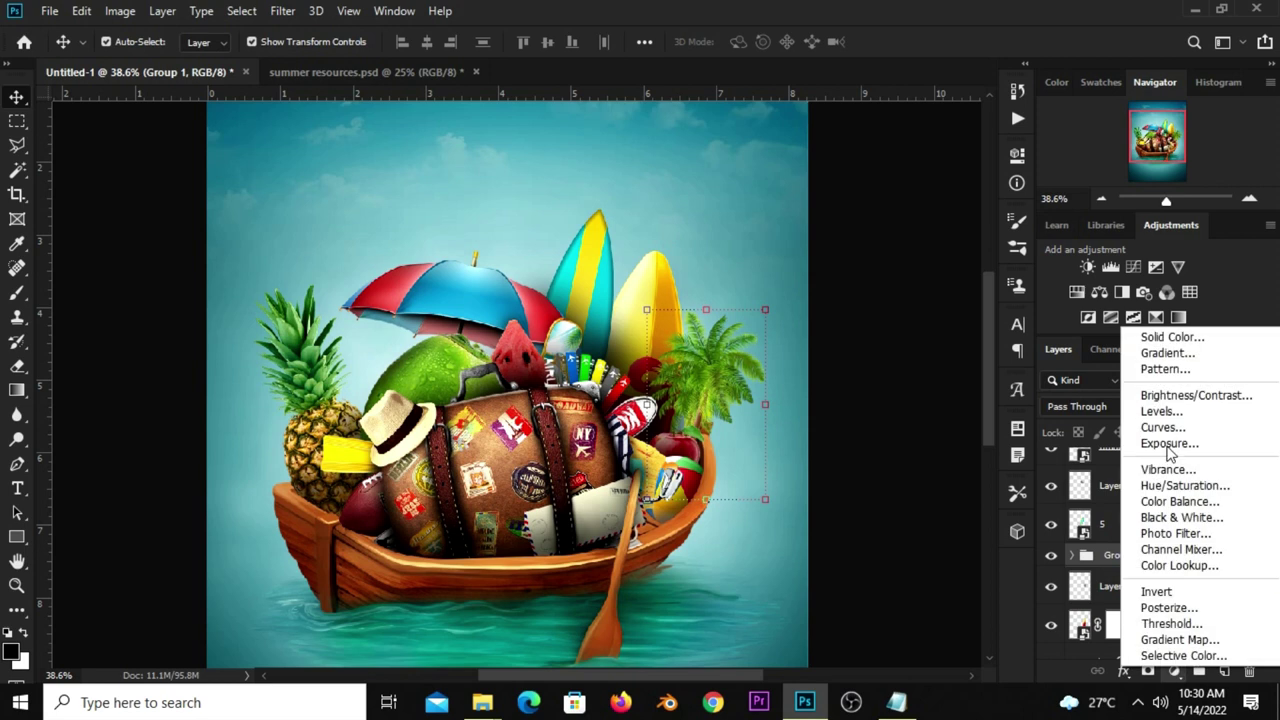
pyautogui.click(1163, 427)
pyautogui.click(855, 467)
pyautogui.moveTo(858, 363); pyautogui.dragTo(838, 401)
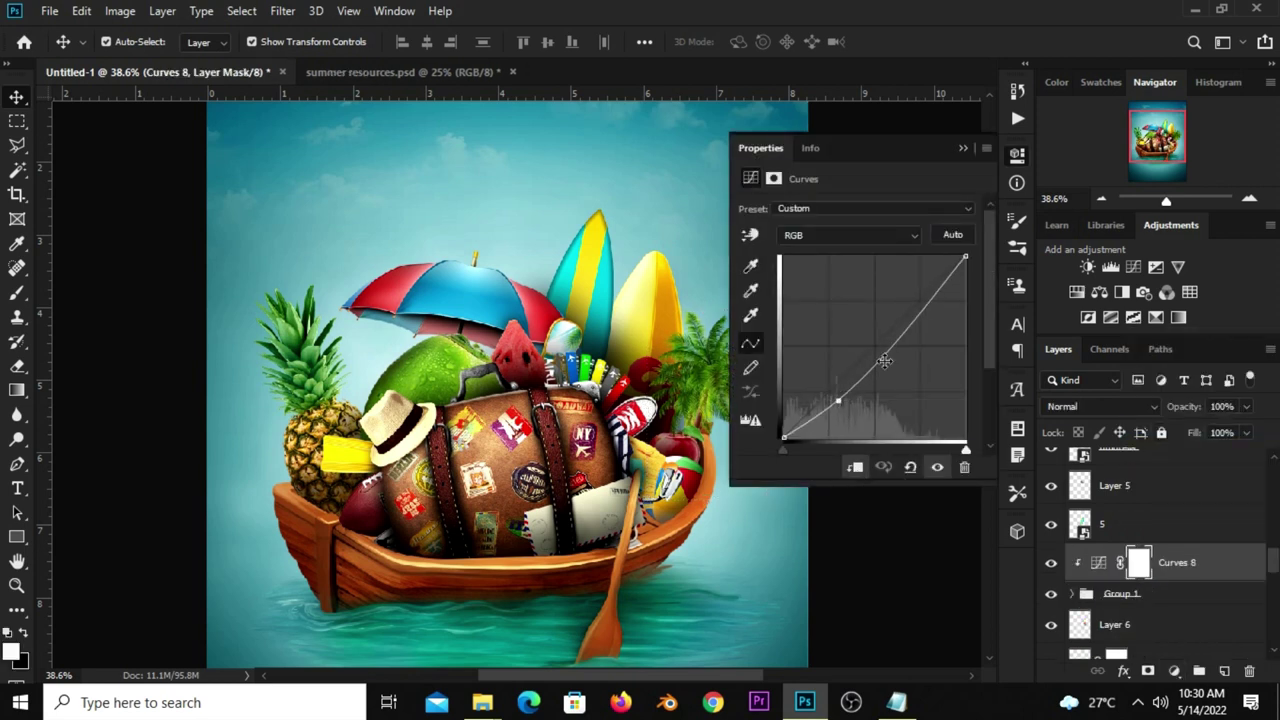
pyautogui.click(937, 467)
pyautogui.click(937, 467)
pyautogui.click(963, 148)
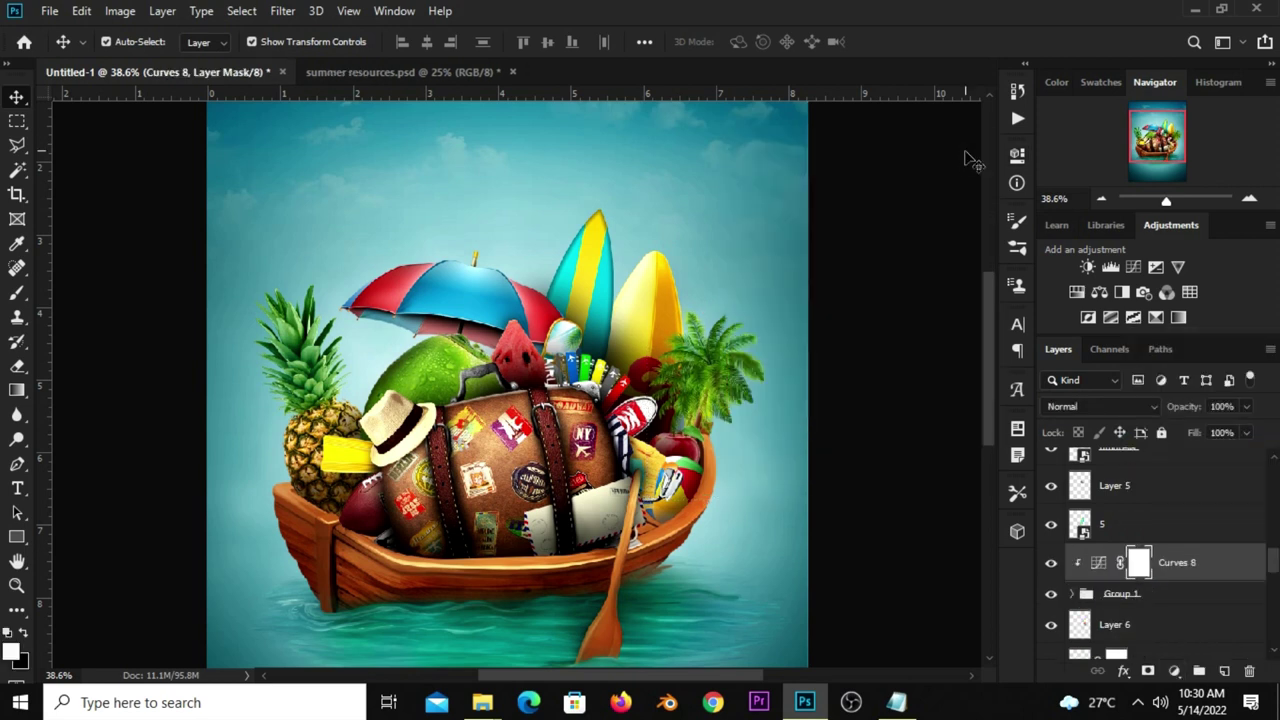
# - Duplicate the tree layer as tree copy 2 and clip a Hue/Saturation adjustment to tree
pyautogui.click(1104, 597)
pyautogui.click(1071, 555)
pyautogui.click(1095, 588)
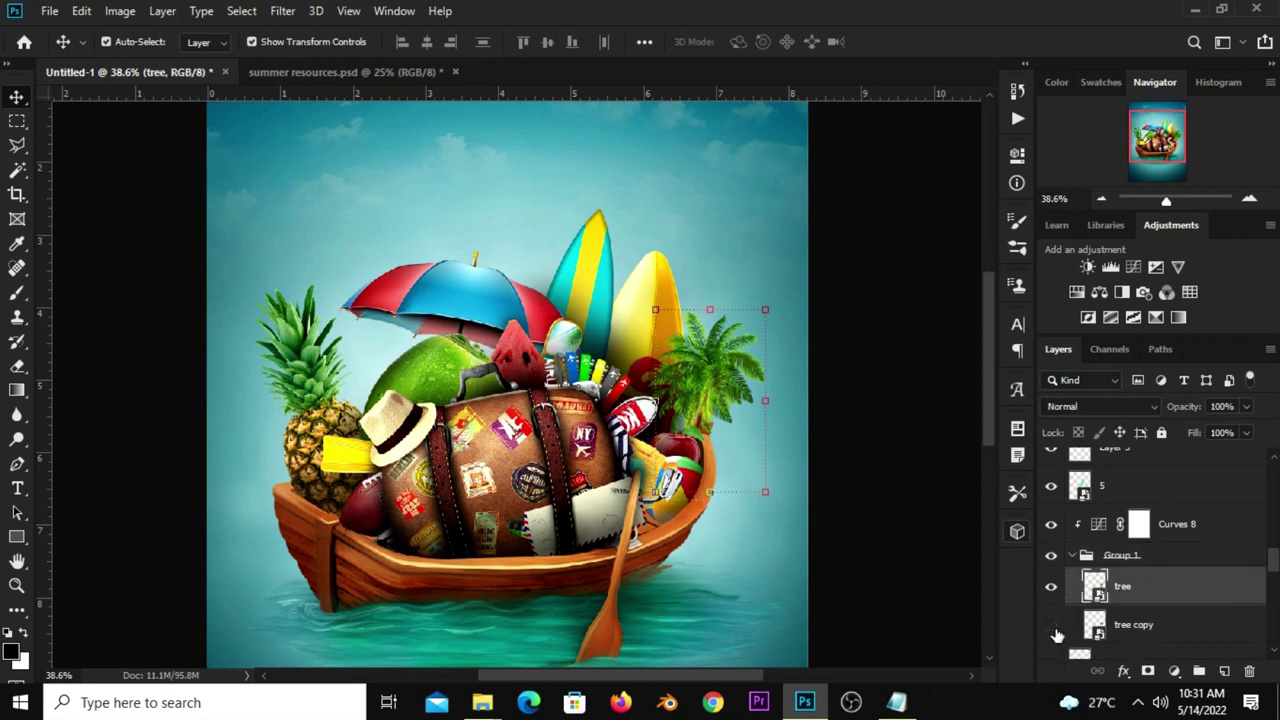
pyautogui.click(1051, 587)
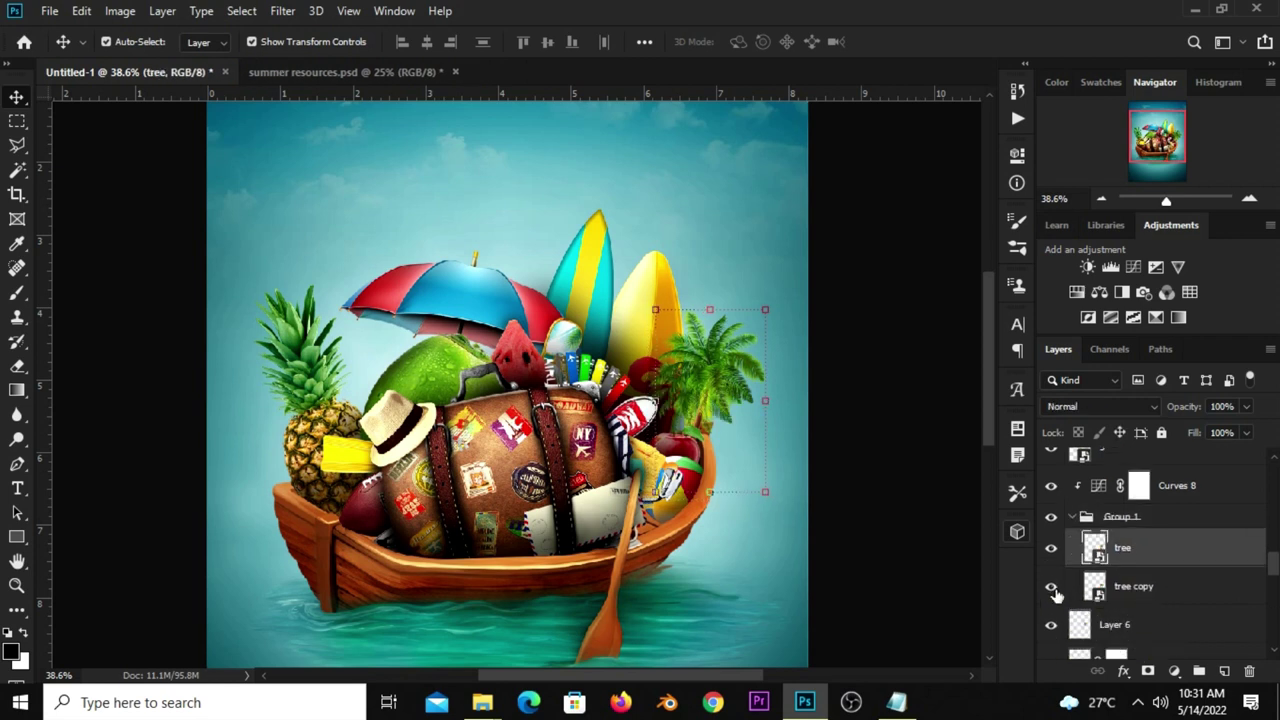
pyautogui.hotkey('ctrl', 'j')
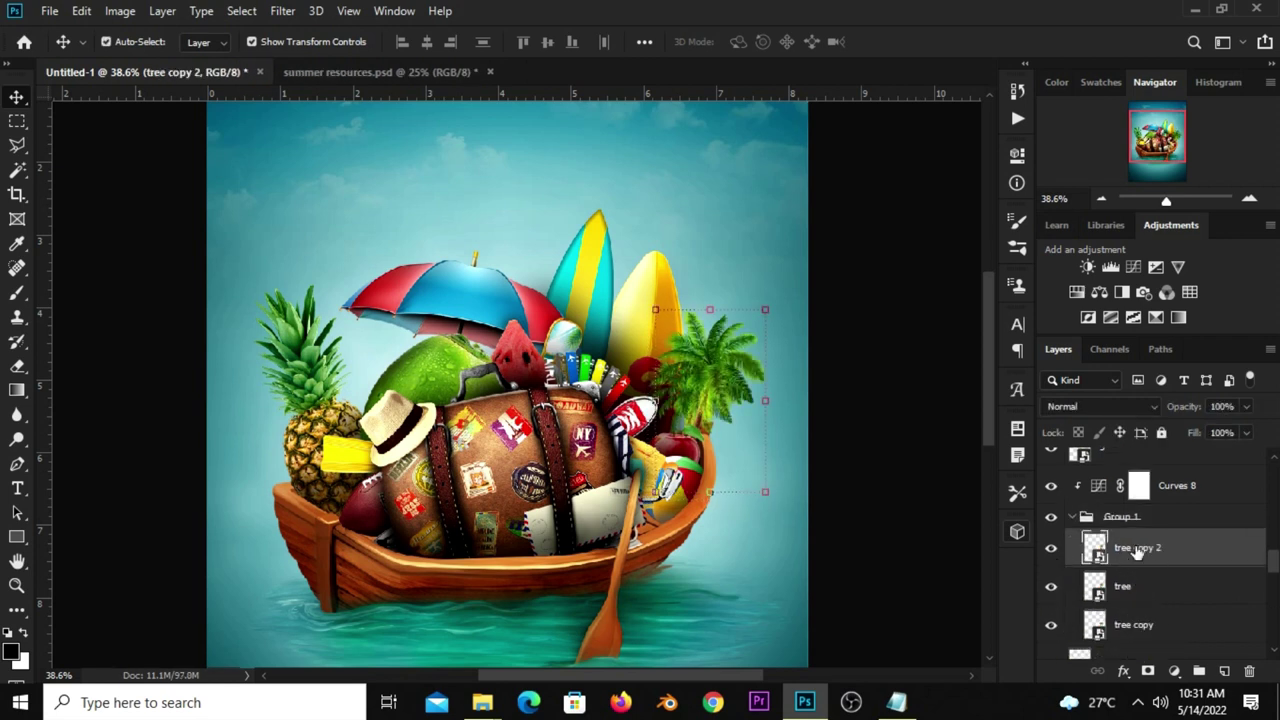
pyautogui.click(1150, 588)
pyautogui.click(1175, 671)
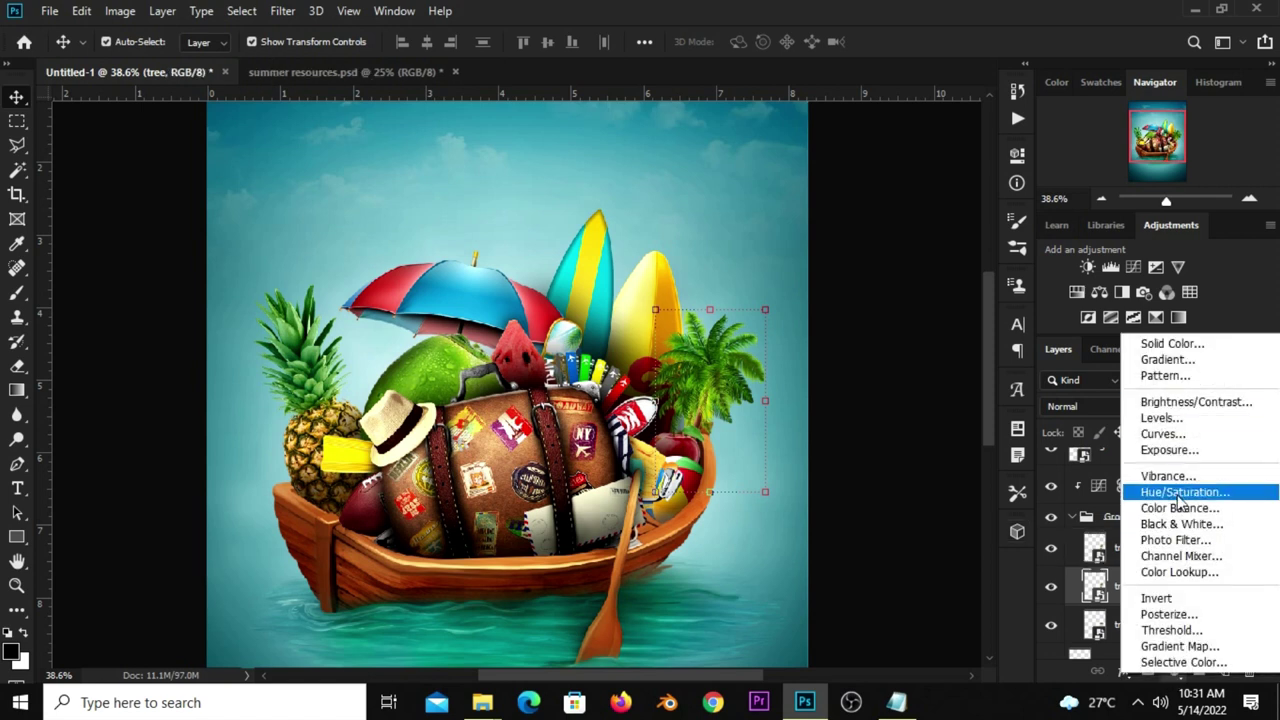
pyautogui.click(1185, 492)
pyautogui.click(856, 468)
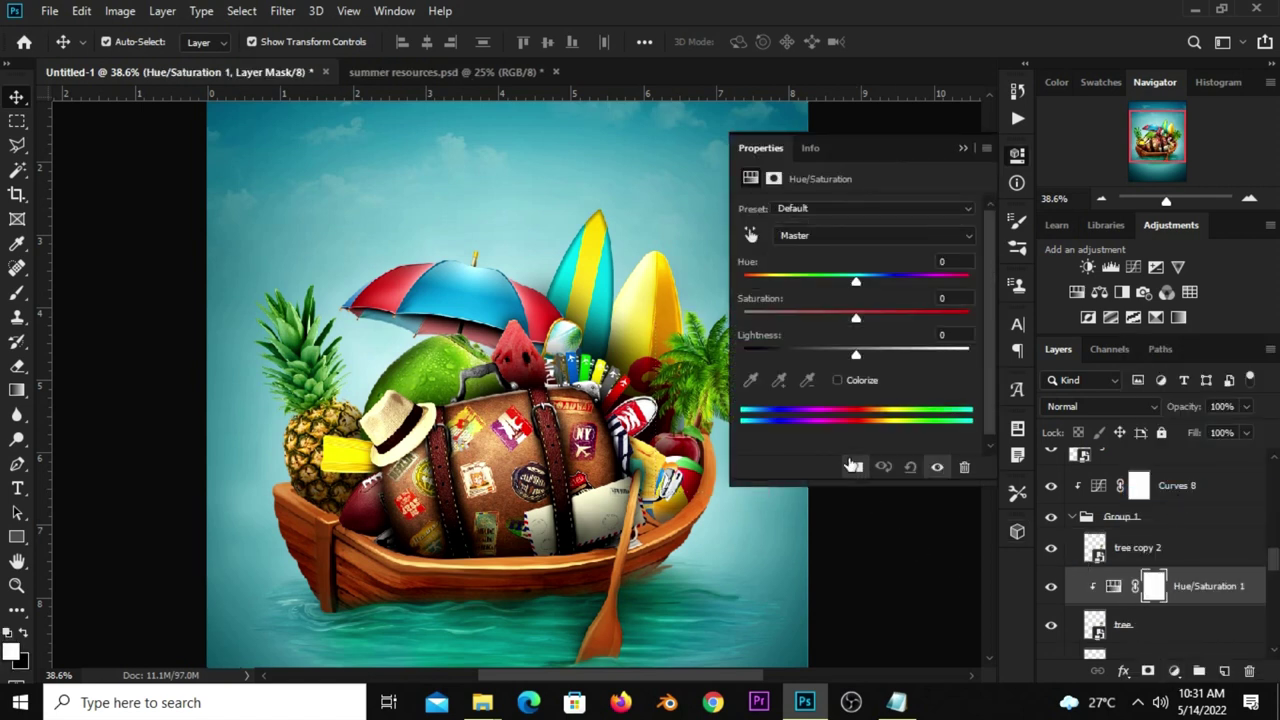
pyautogui.click(1017, 154)
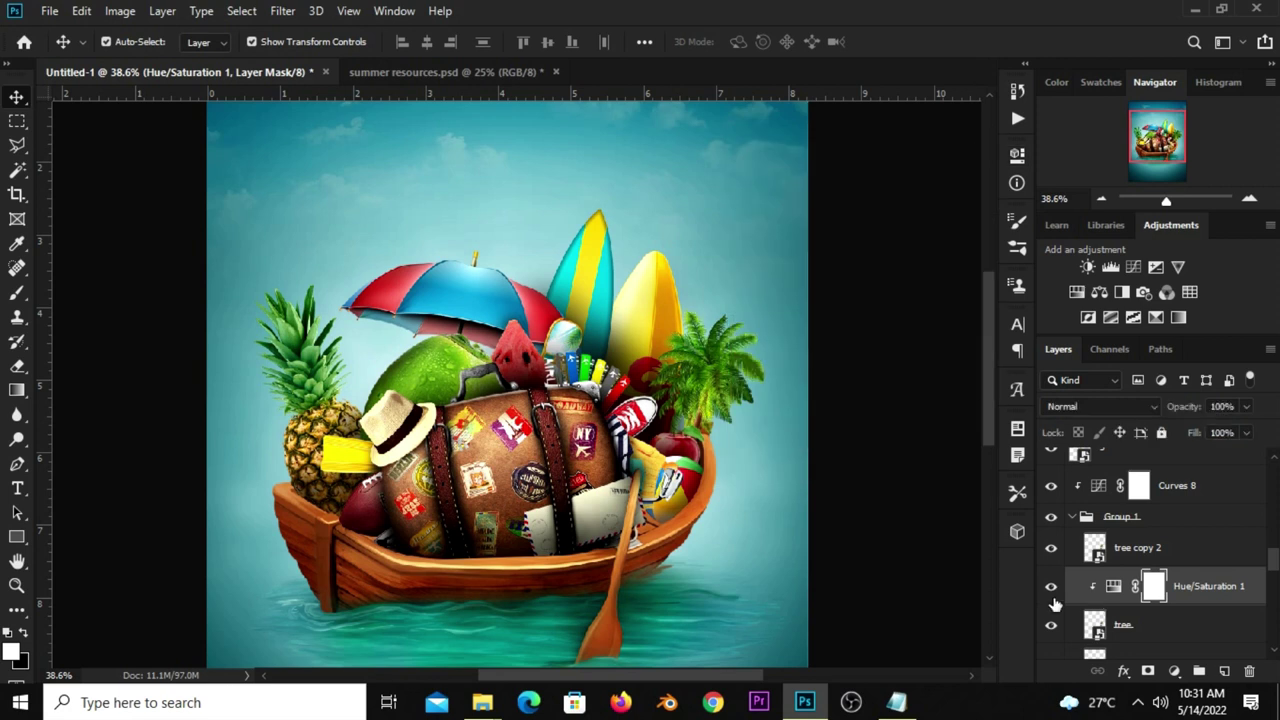
# - Distort the palm tree layer's shape with a free transform
pyautogui.click(1118, 627)
pyautogui.hotkey('ctrl', 't')
pyautogui.rightClick(708, 362)
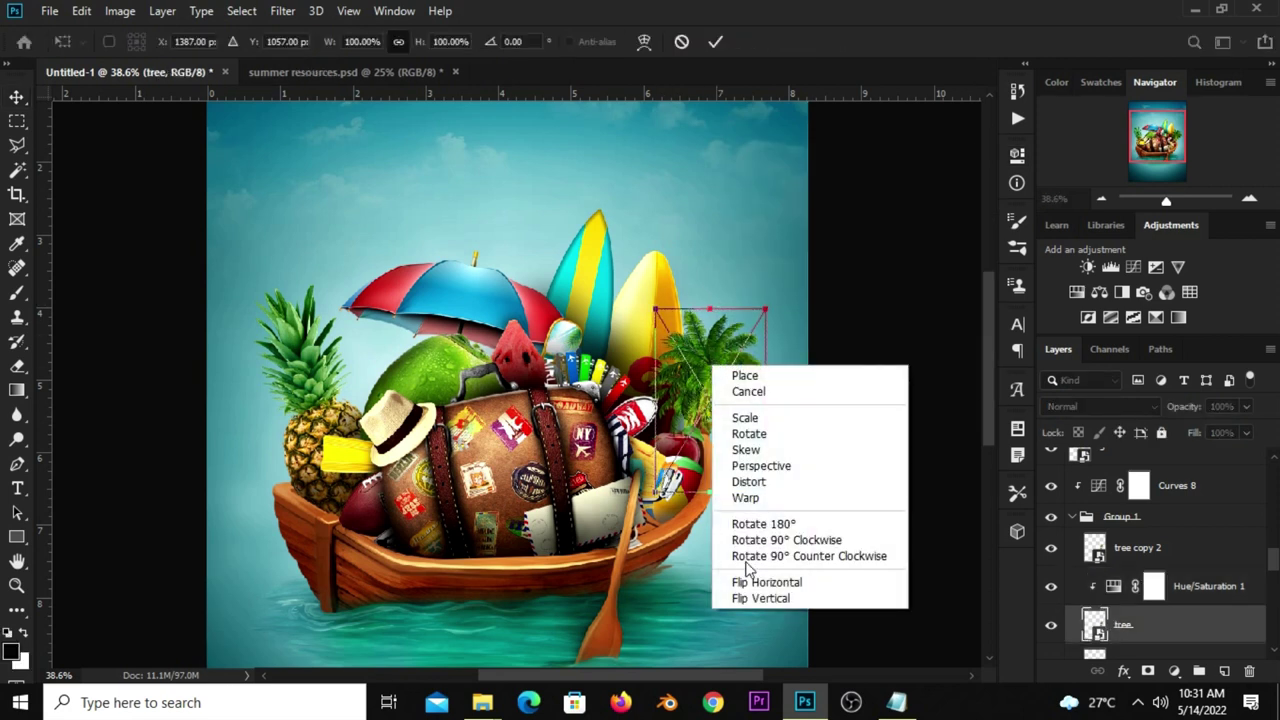
pyautogui.click(740, 480)
pyautogui.moveTo(685, 314); pyautogui.dragTo(722, 268)
pyautogui.press('Return')
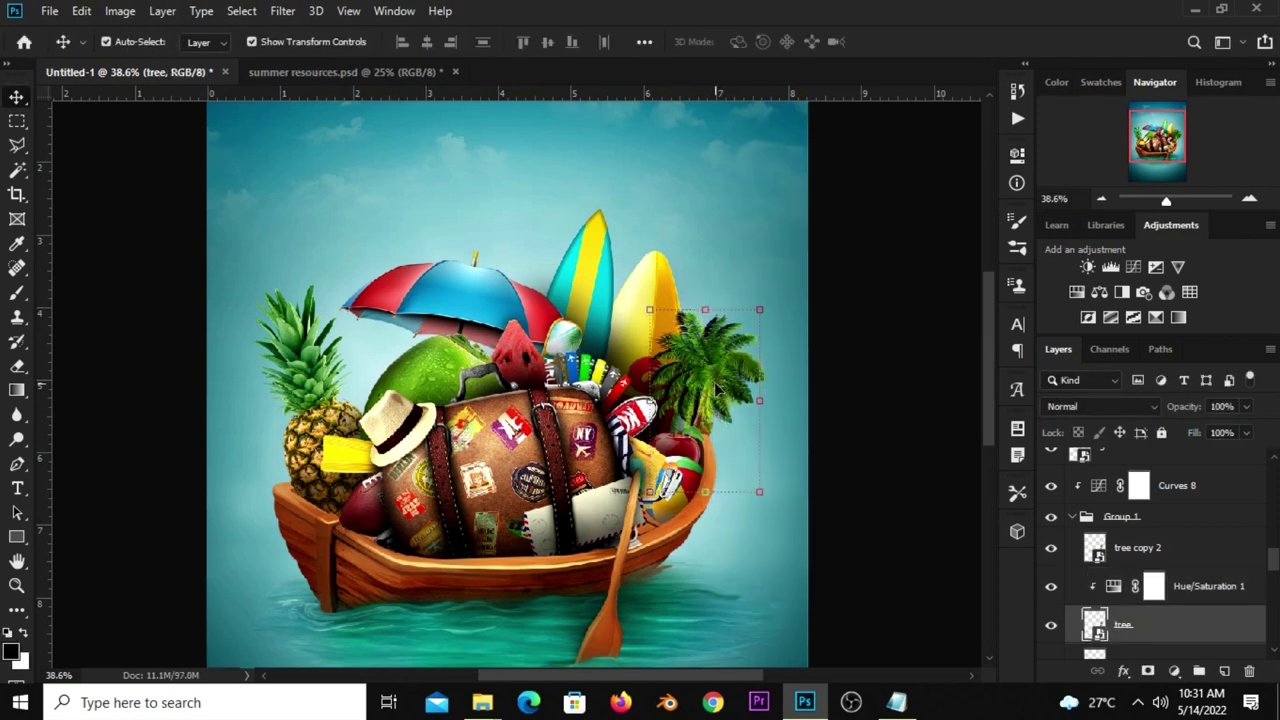
# - Apply a Gaussian Blur with radius 6.6 to the palm tree
pyautogui.click(290, 12)
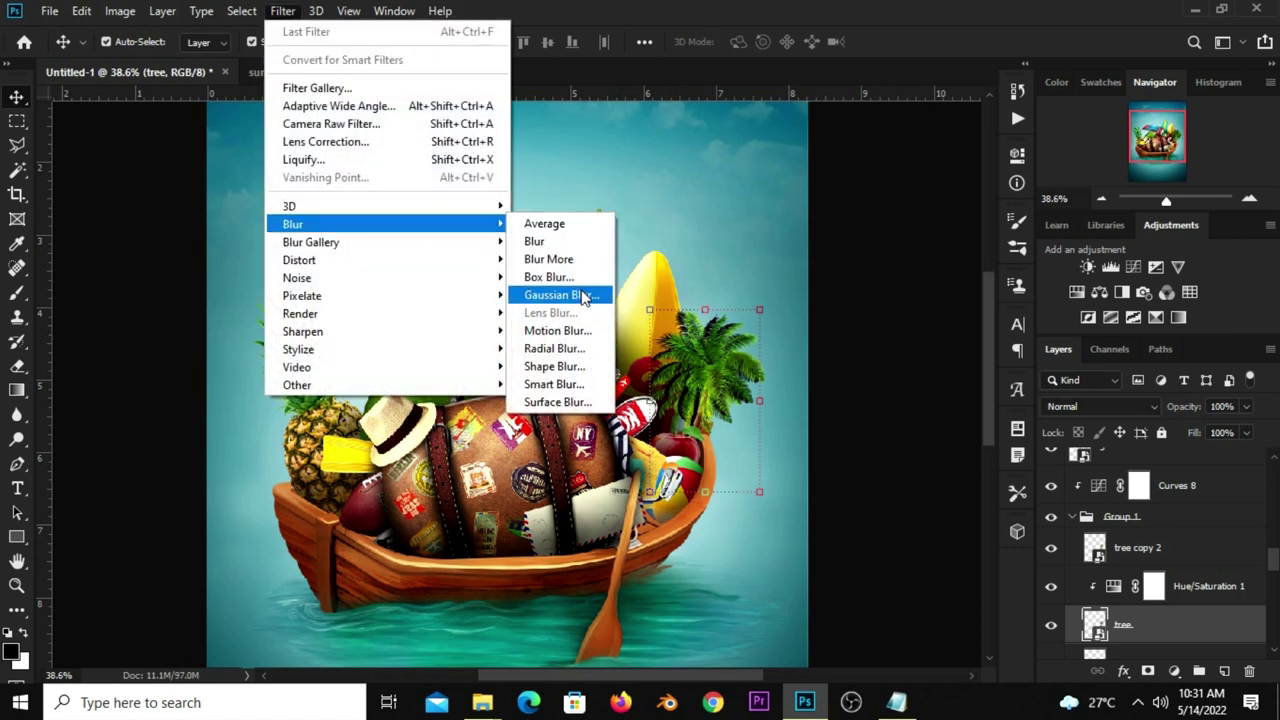
pyautogui.click(578, 291)
pyautogui.moveTo(641, 104); pyautogui.dragTo(466, 125)
pyautogui.moveTo(351, 416); pyautogui.dragTo(378, 416)
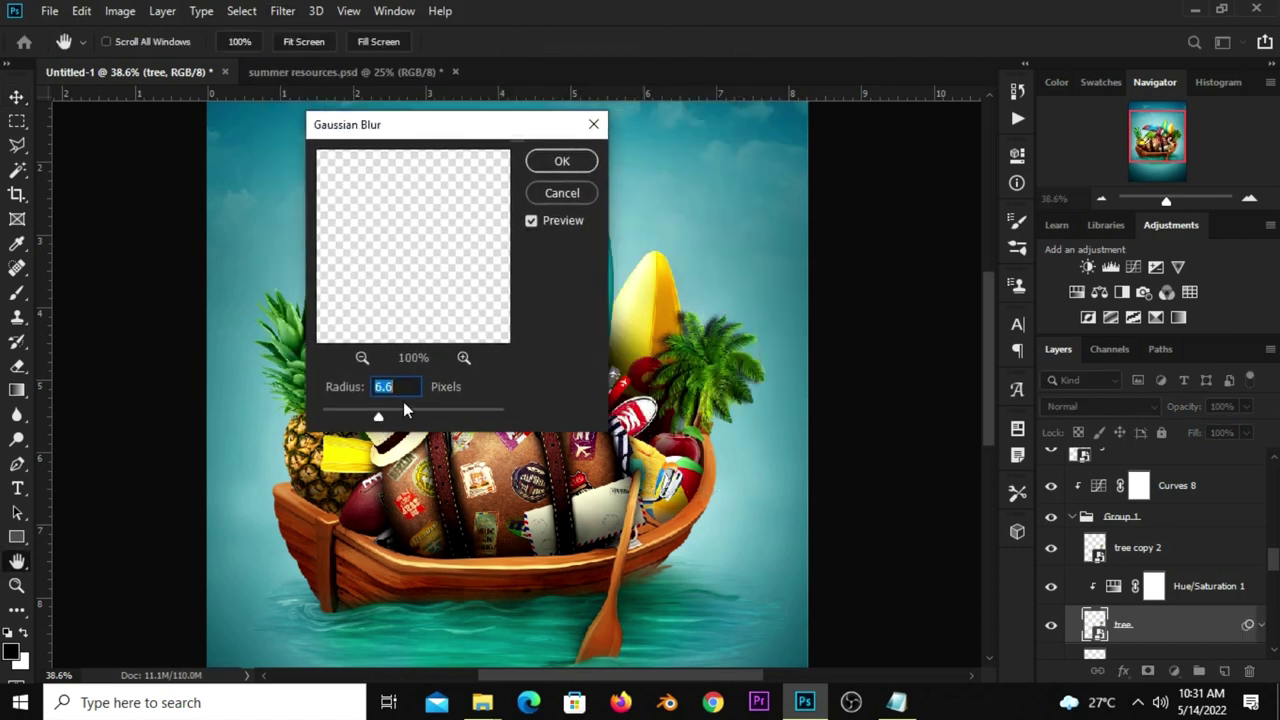
pyautogui.click(558, 170)
# - Fade the tree layer to 51% opacity, add a layer mask and ready a black brush
pyautogui.click(1246, 406)
pyautogui.moveTo(1249, 428)
pyautogui.mouseDown()
pyautogui.moveTo(1186, 432)
pyautogui.moveTo(1205, 432)
pyautogui.mouseUp()
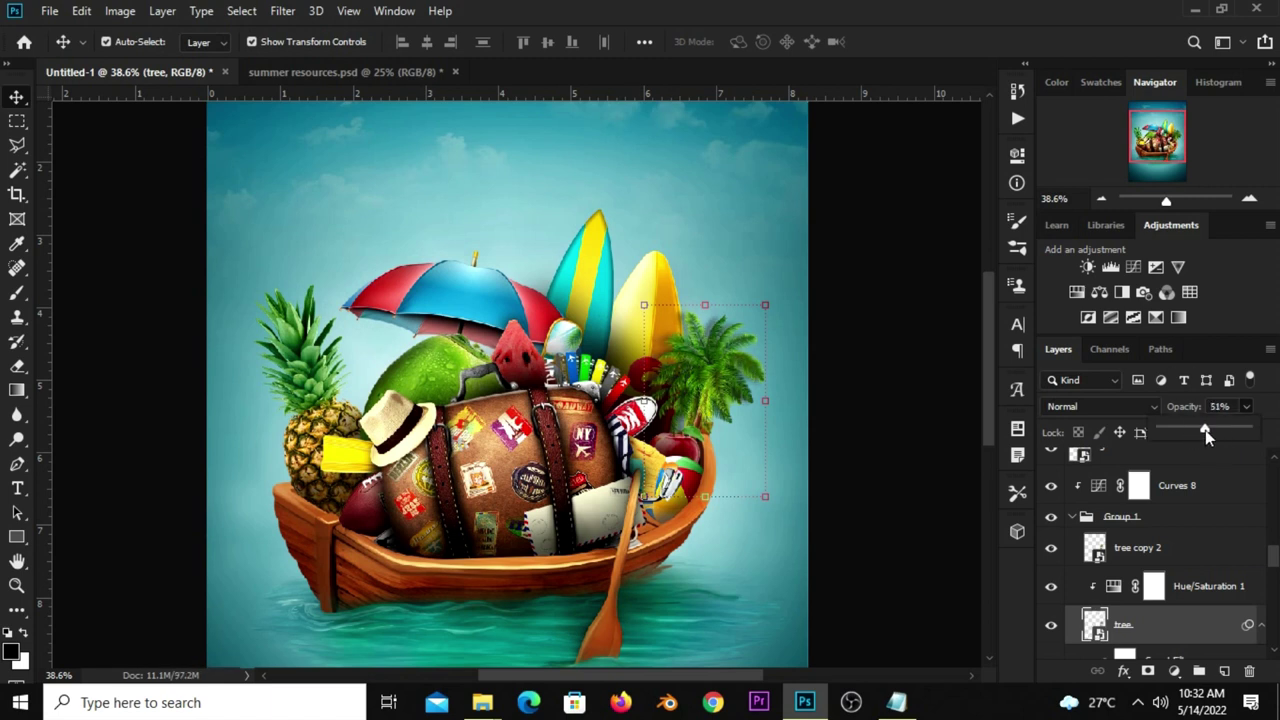
pyautogui.click(1147, 671)
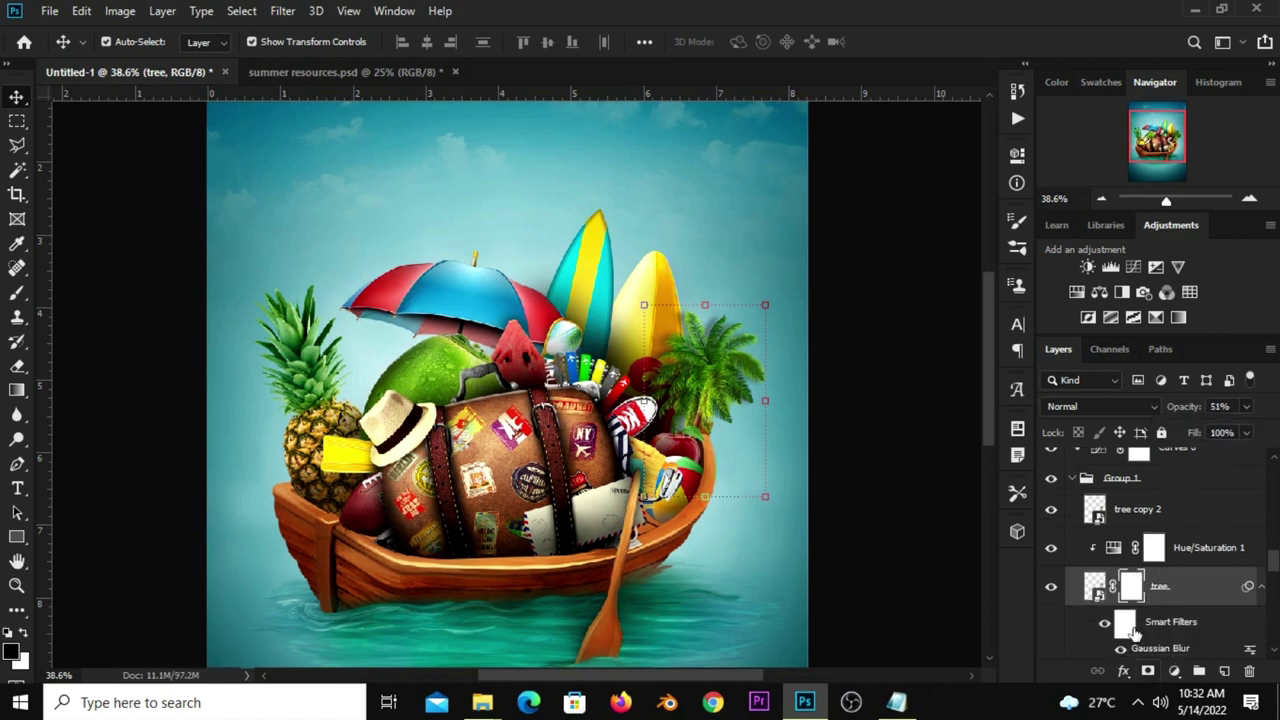
pyautogui.rightClick(17, 292)
pyautogui.click(100, 288)
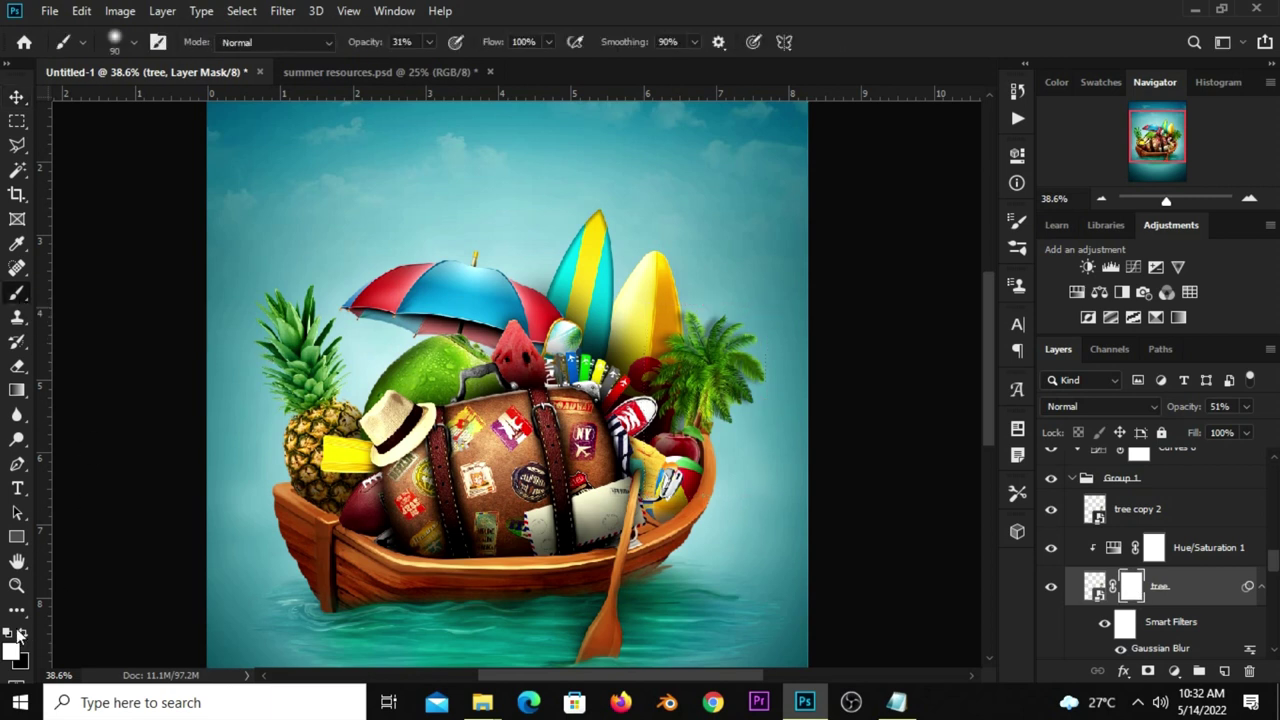
pyautogui.click(23, 632)
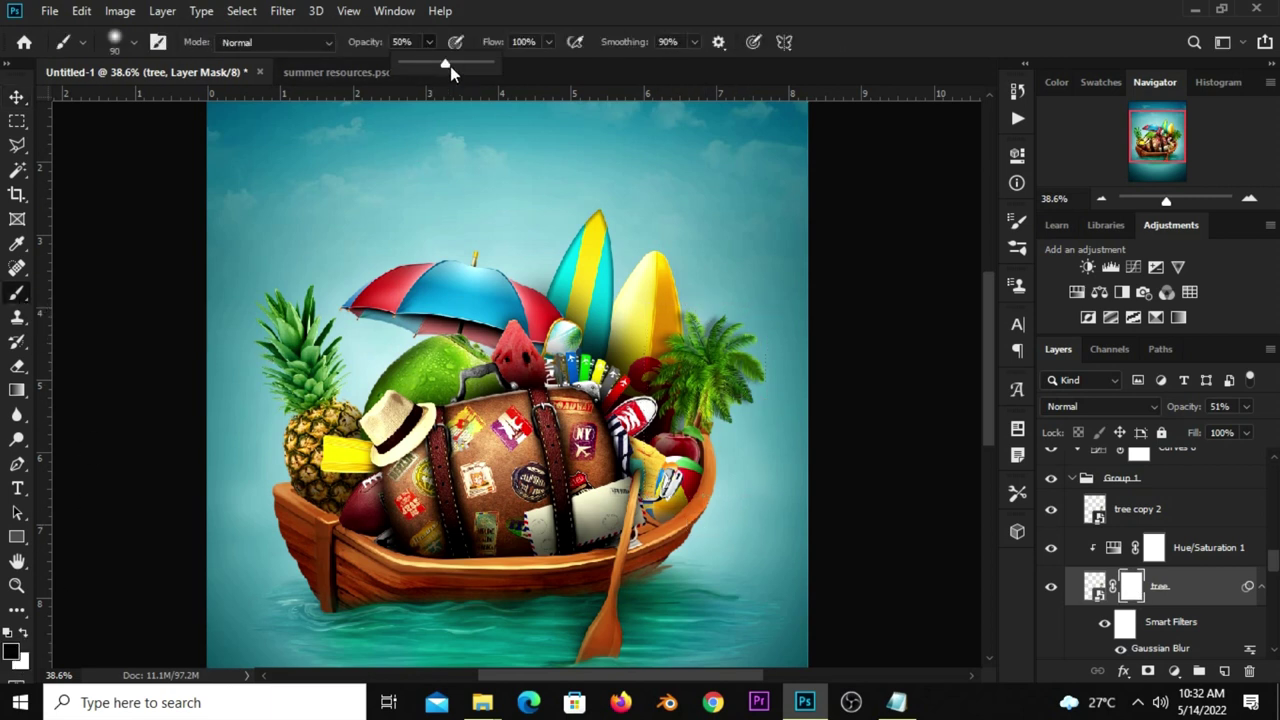
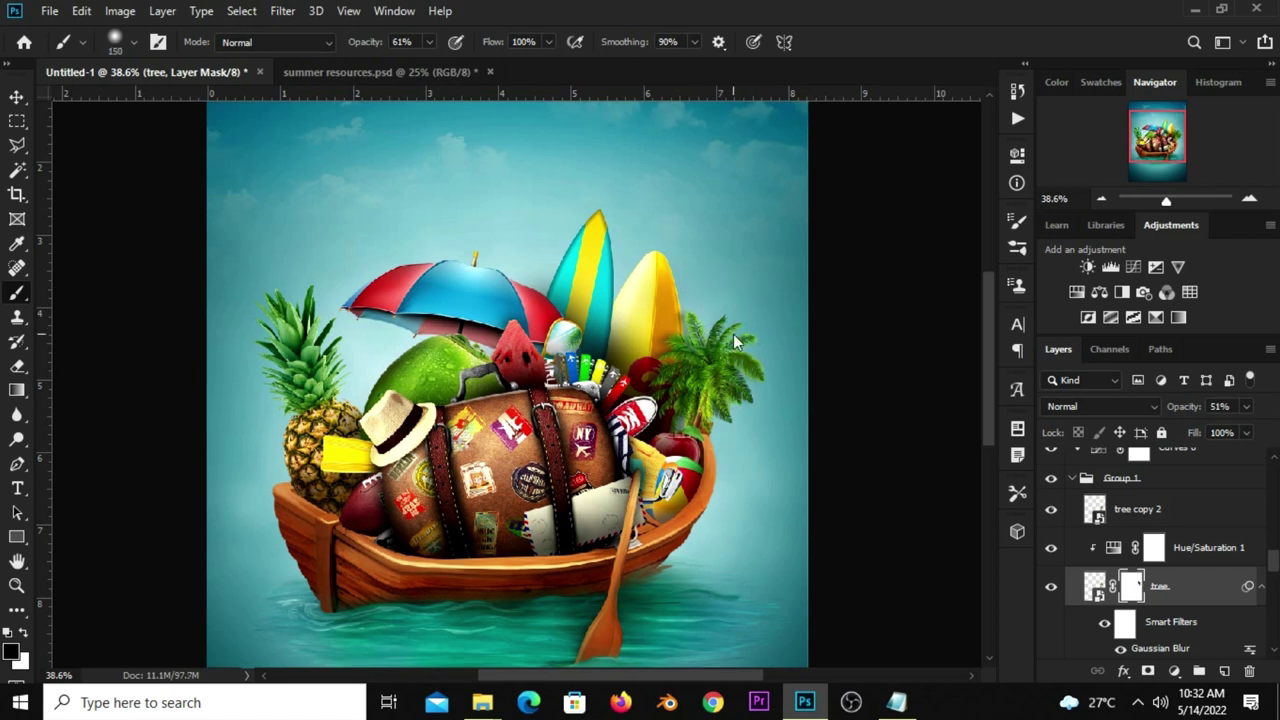
# - Switch back to the Move tool and undo the accidental artboard change
pyautogui.click(17, 97)
pyautogui.rightClick(17, 97)
pyautogui.click(95, 115)
pyautogui.rightClick(19, 97)
pyautogui.click(90, 97)
pyautogui.hotkey('ctrl', 'z')
pyautogui.hotkey('ctrl', 'z')
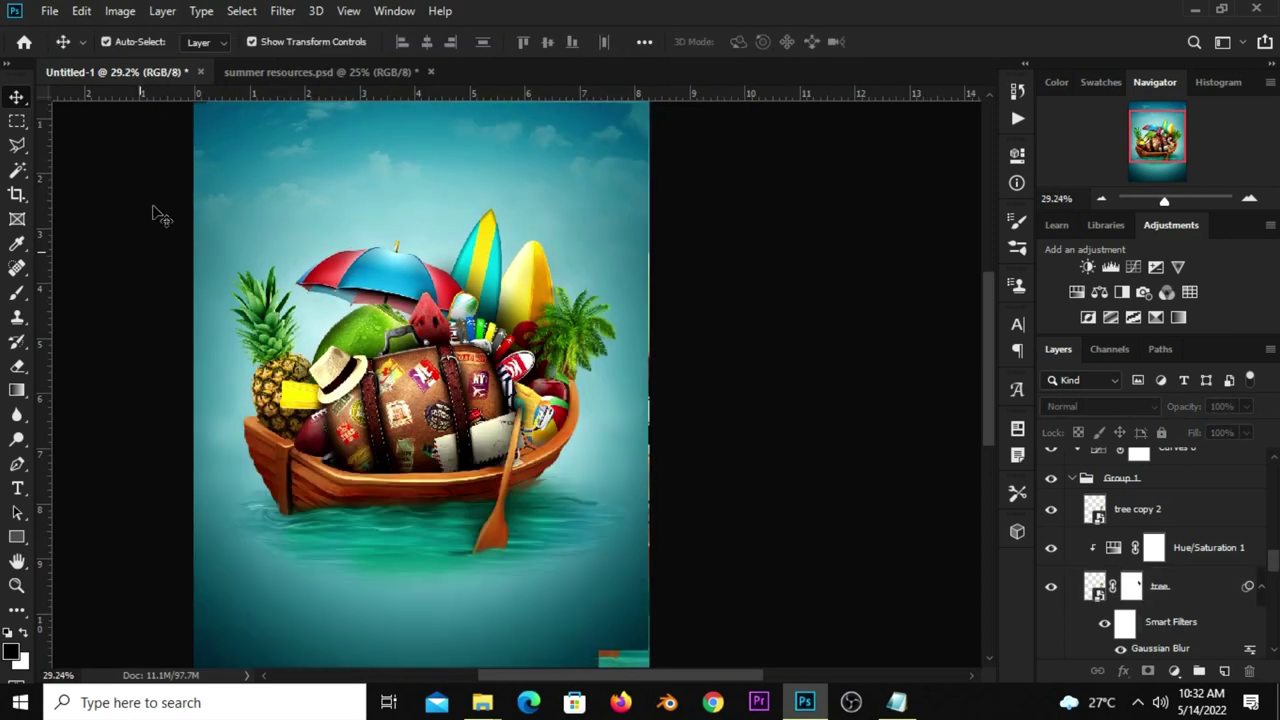
# - Fit the poster in the window at 25 percent, then bring up summer resources.psd
pyautogui.hotkey('ctrl', '0')
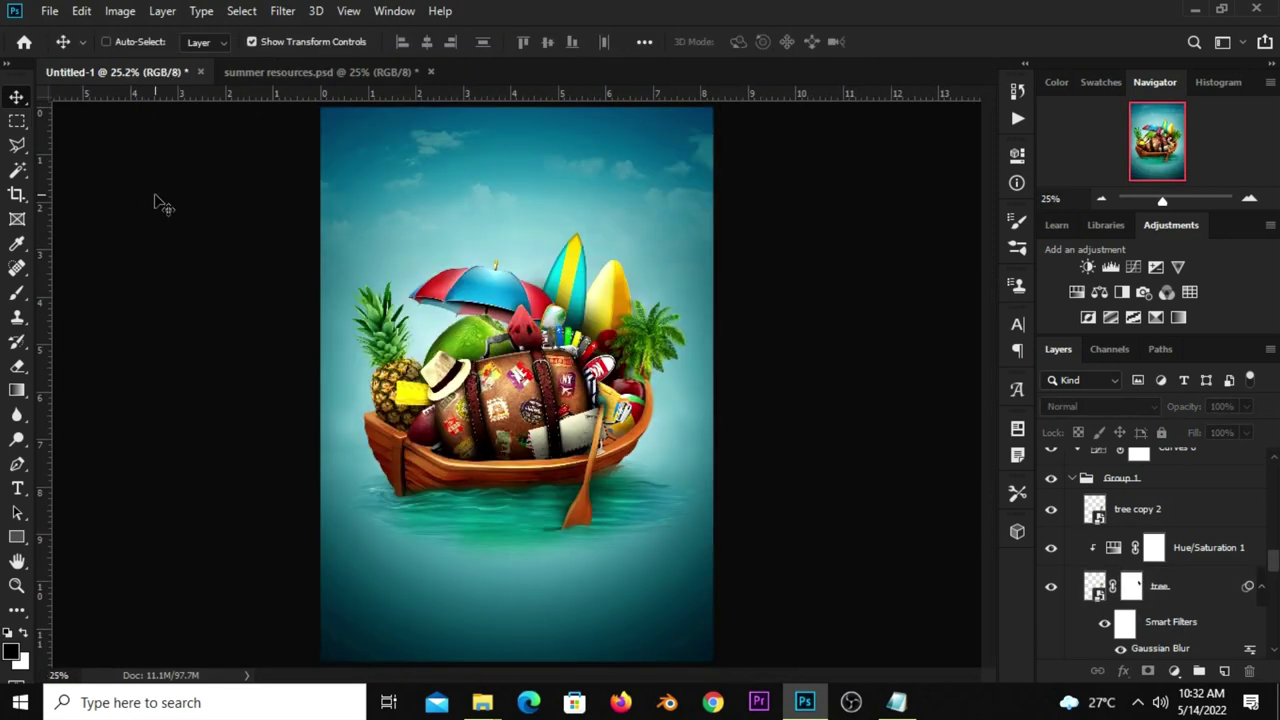
pyautogui.hotkey('ctrl', '-')
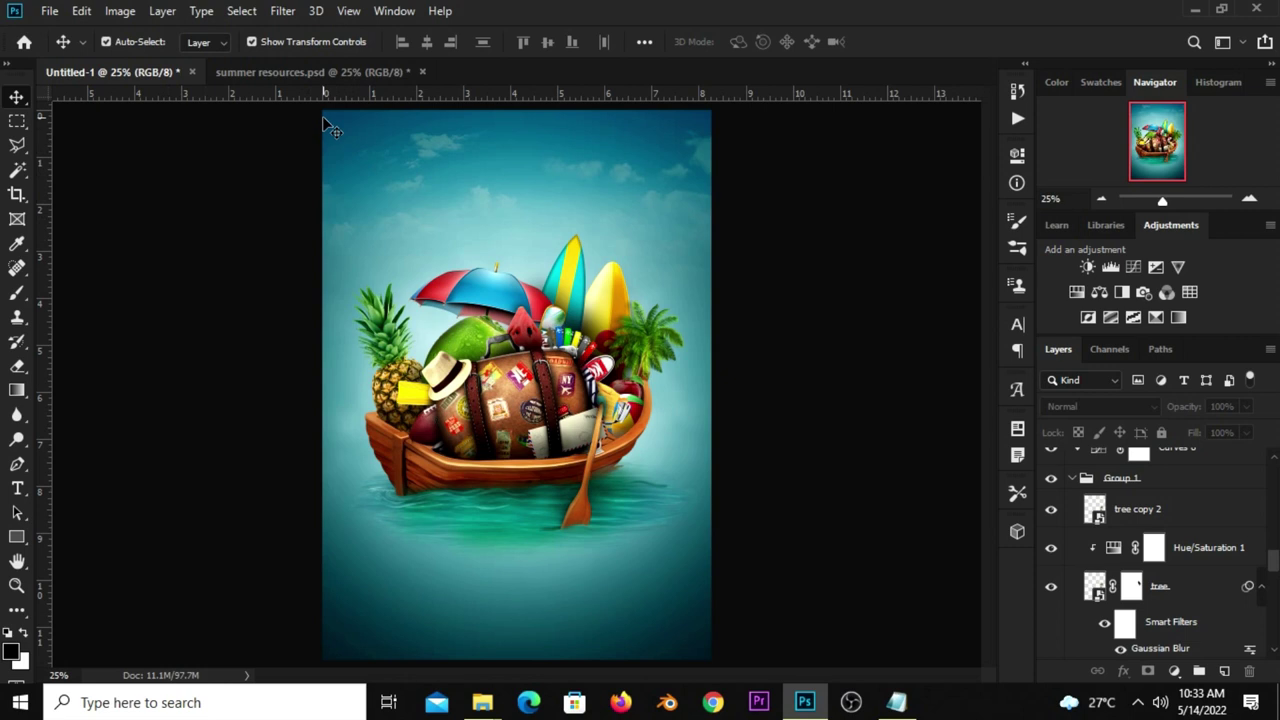
pyautogui.click(330, 76)
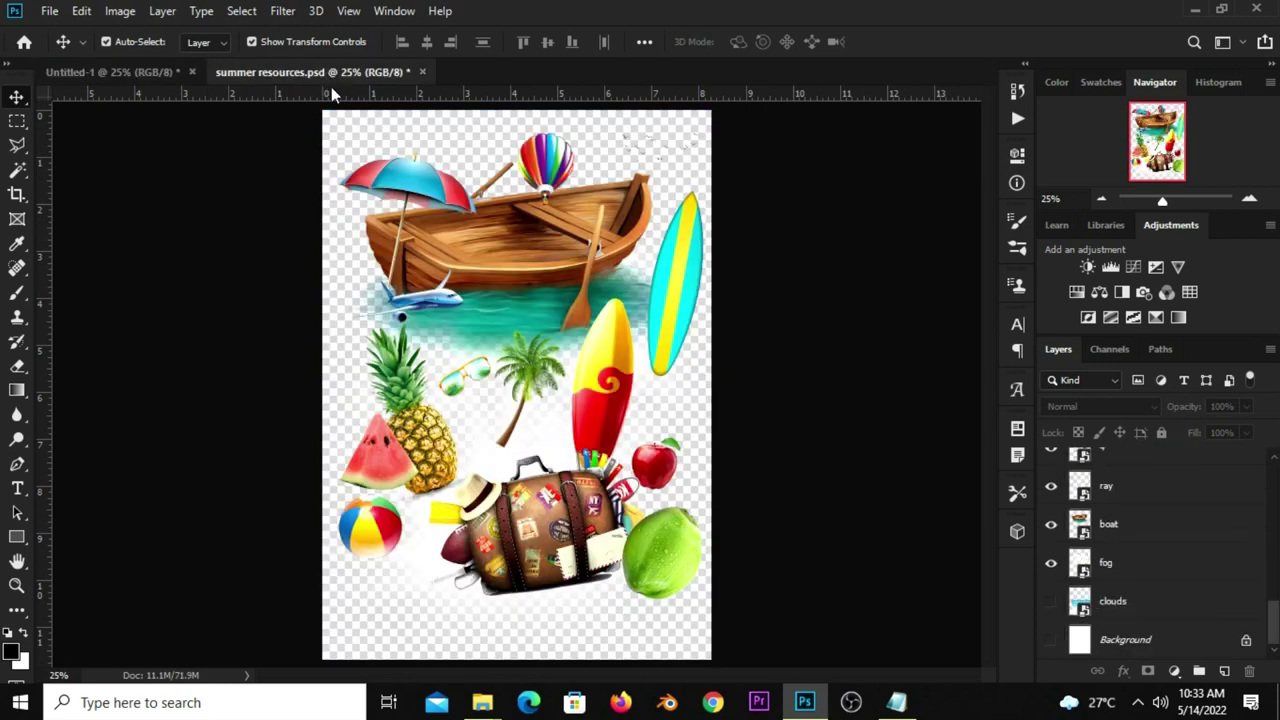
# - Scroll the Layers panel to the parachute layer and grab the hot-air balloon on canvas
pyautogui.scroll(3, 1151, 592)
pyautogui.scroll(3, 1151, 592)
pyautogui.scroll(3, 1151, 595)
pyautogui.scroll(2, 1151, 599)
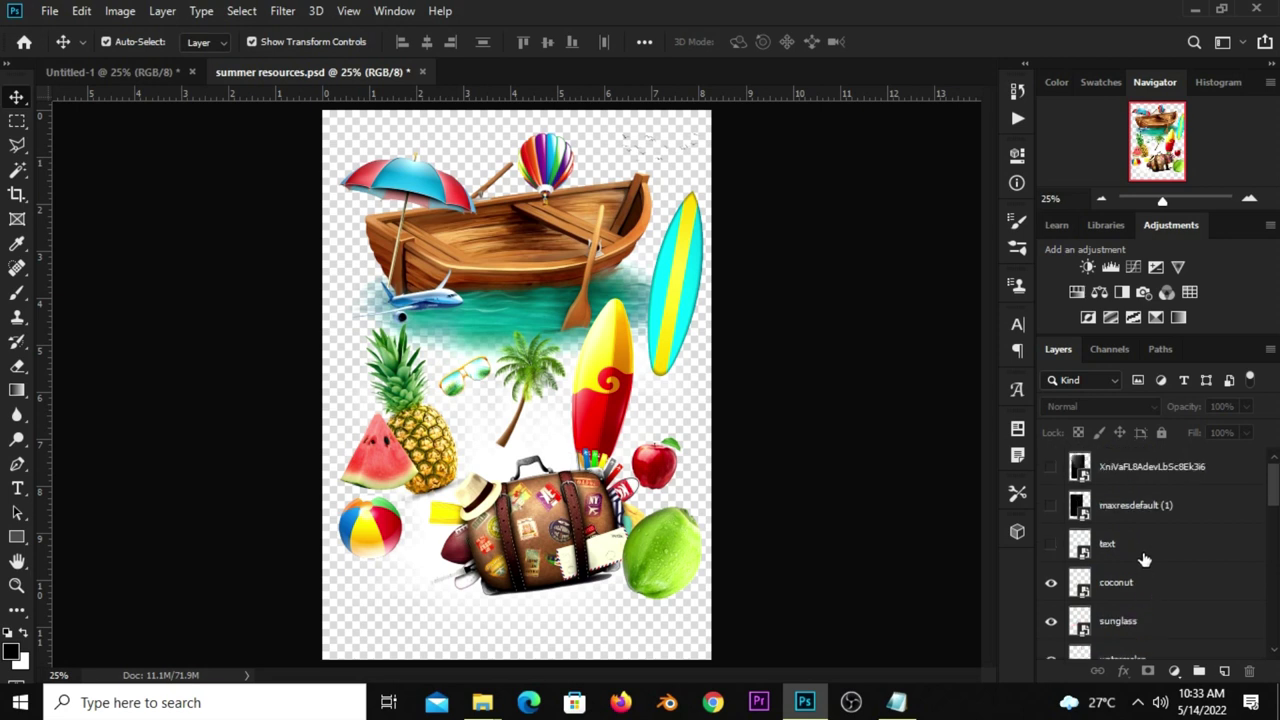
pyautogui.scroll(-2, 1145, 560)
pyautogui.scroll(-1, 1145, 564)
pyautogui.scroll(-2, 1144, 566)
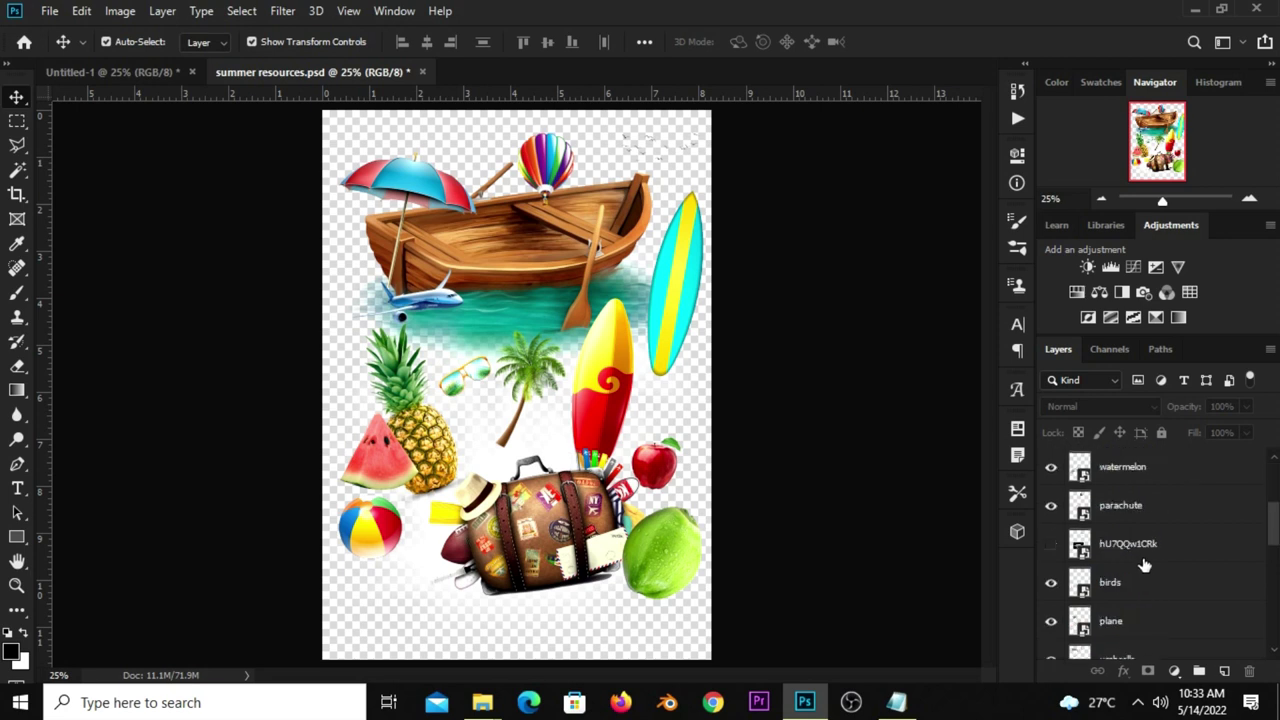
pyautogui.scroll(-1, 1144, 566)
pyautogui.scroll(-3, 1144, 566)
pyautogui.scroll(-3, 1144, 565)
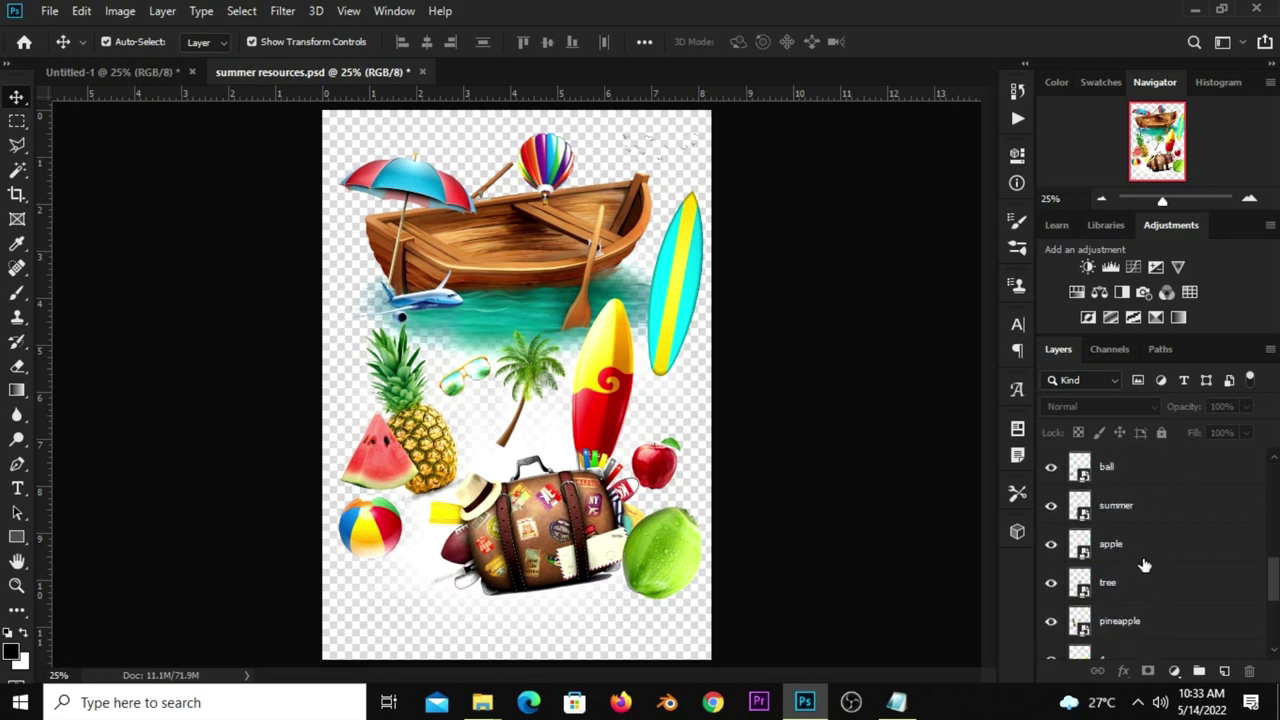
pyautogui.scroll(-2, 1144, 565)
pyautogui.scroll(-2, 1144, 565)
pyautogui.scroll(4, 1144, 565)
pyautogui.scroll(4, 1144, 565)
pyautogui.scroll(5, 1144, 565)
pyautogui.scroll(3, 1144, 565)
pyautogui.scroll(-3, 1144, 566)
pyautogui.scroll(-3, 1144, 566)
pyautogui.scroll(-3, 1144, 565)
pyautogui.scroll(-3, 1144, 565)
pyautogui.scroll(-3, 1144, 565)
pyautogui.scroll(-1, 1144, 565)
pyautogui.scroll(-1, 1144, 565)
pyautogui.scroll(-1, 1144, 565)
pyautogui.scroll(3, 1148, 564)
pyautogui.scroll(1, 1151, 563)
pyautogui.scroll(3, 1152, 564)
pyautogui.scroll(3, 1152, 564)
pyautogui.scroll(1, 1152, 564)
pyautogui.moveTo(544, 165); pyautogui.dragTo(522, 170)
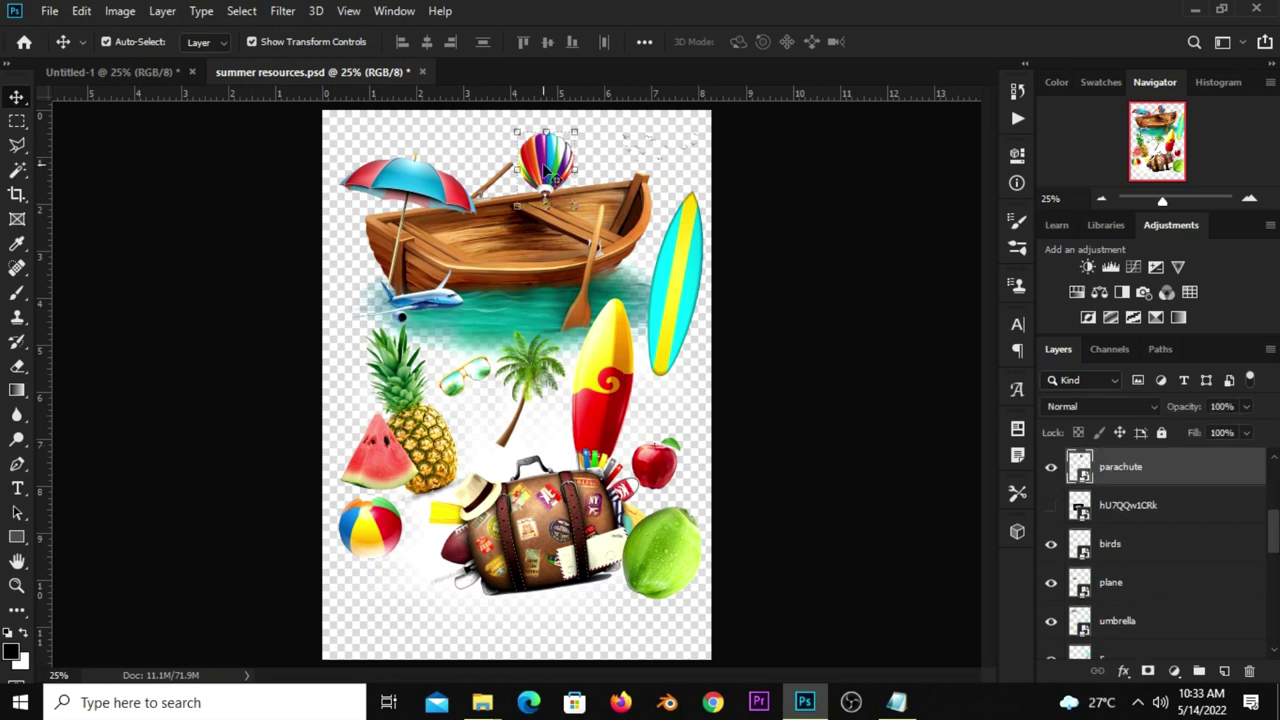
# - Bring the balloon into Untitled-1, shrunk to about 61 percent in the upper-left sky
pyautogui.click(114, 71)
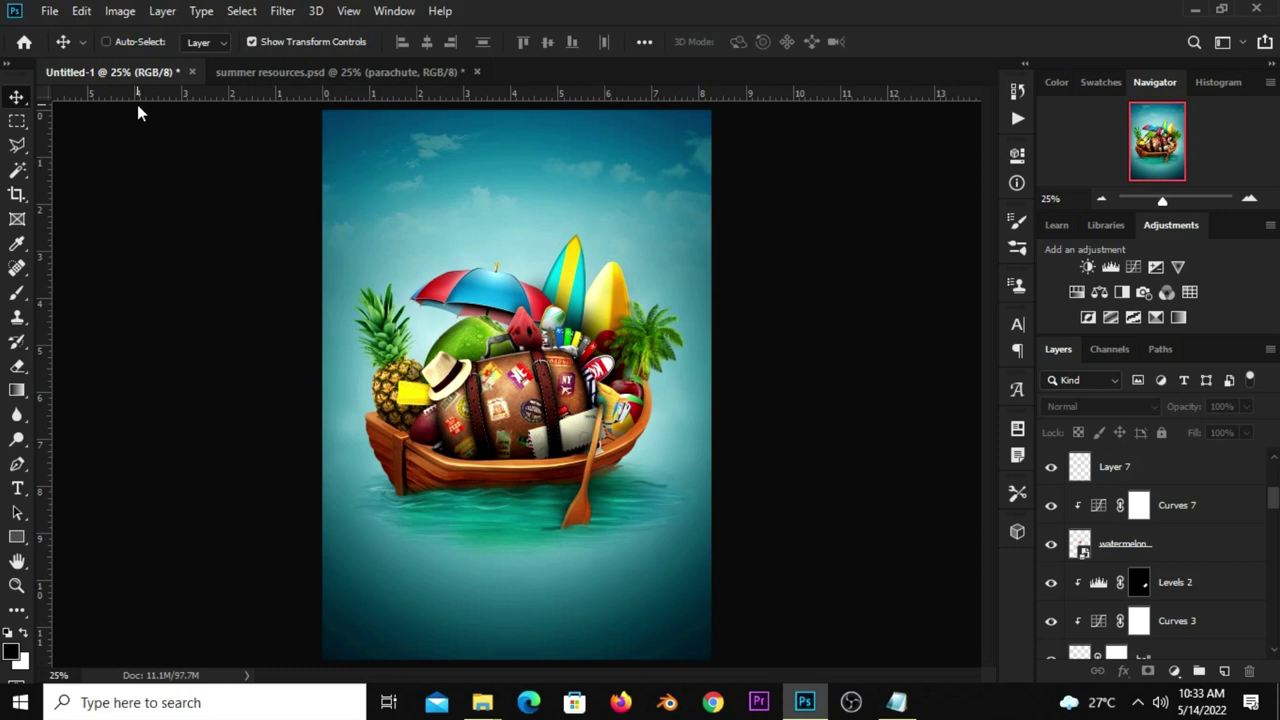
pyautogui.moveTo(137, 104); pyautogui.dragTo(138, 106)
pyautogui.moveTo(524, 381); pyautogui.dragTo(420, 166)
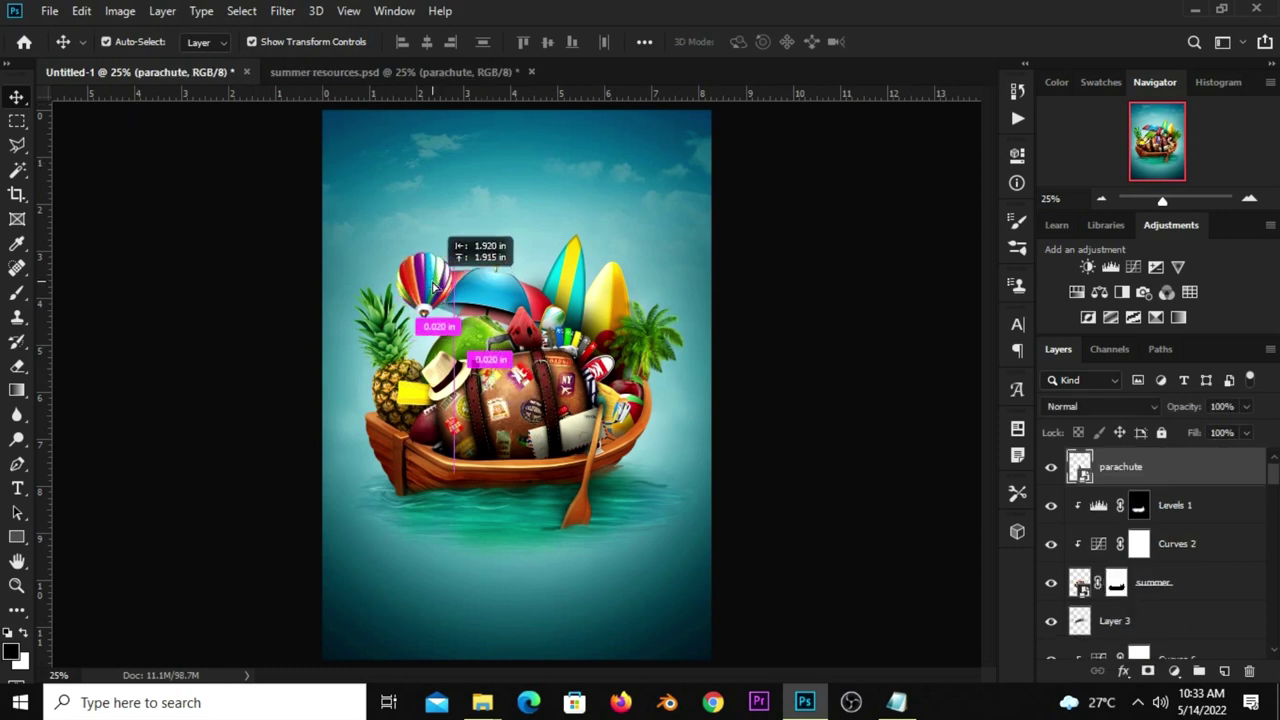
pyautogui.moveTo(438, 122); pyautogui.dragTo(416, 154)
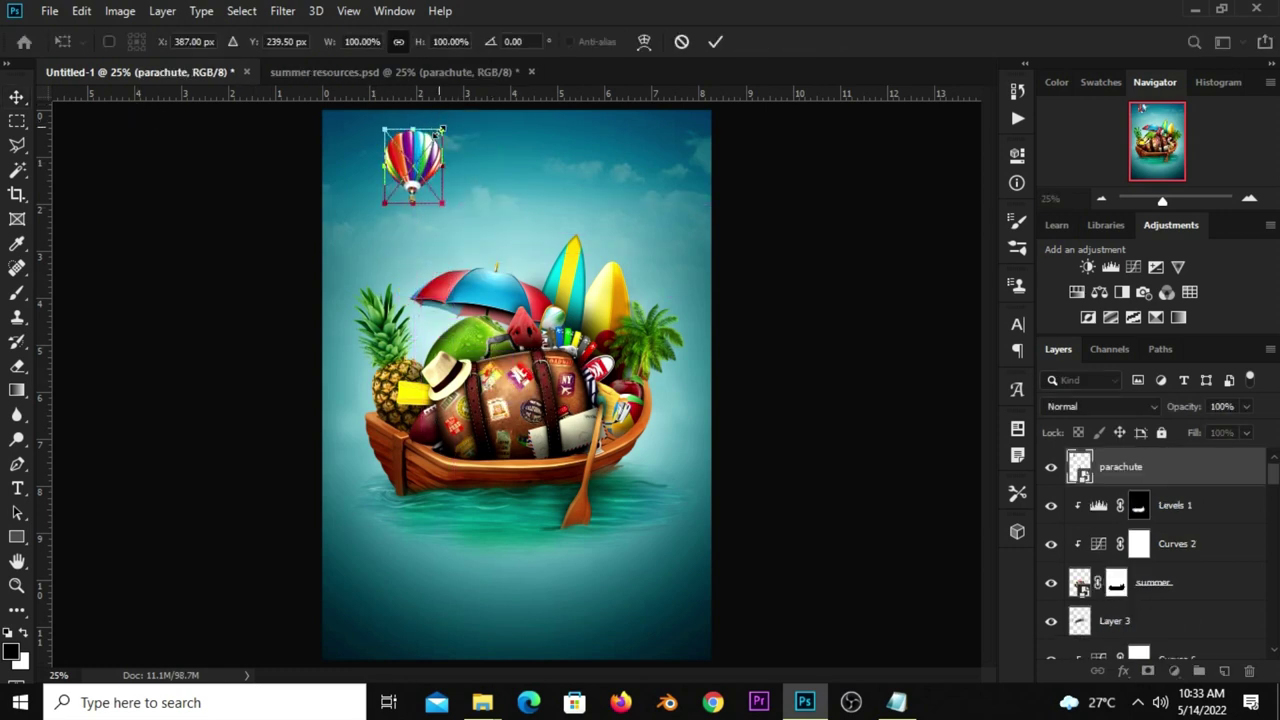
pyautogui.press('Return')
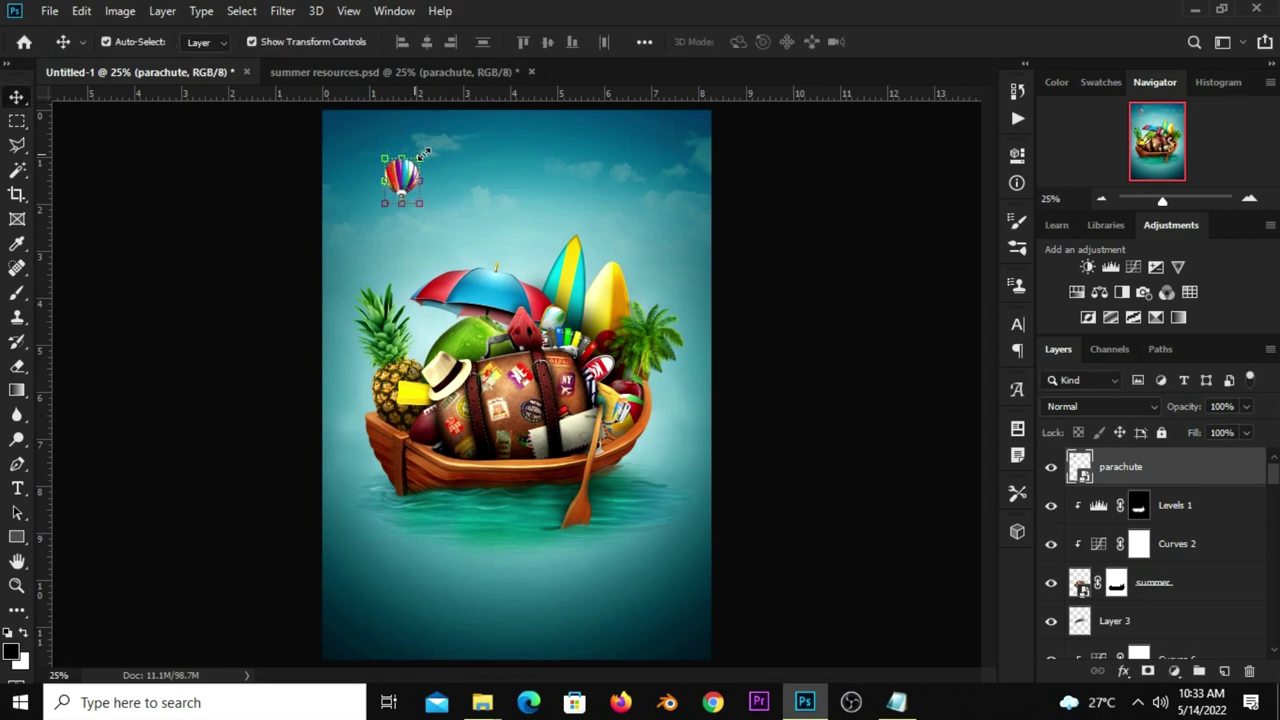
pyautogui.moveTo(402, 180)
pyautogui.mouseDown()
pyautogui.moveTo(383, 146)
pyautogui.moveTo(400, 143)
pyautogui.mouseUp()
pyautogui.hotkey('ctrl', 't')
pyautogui.press('Return')
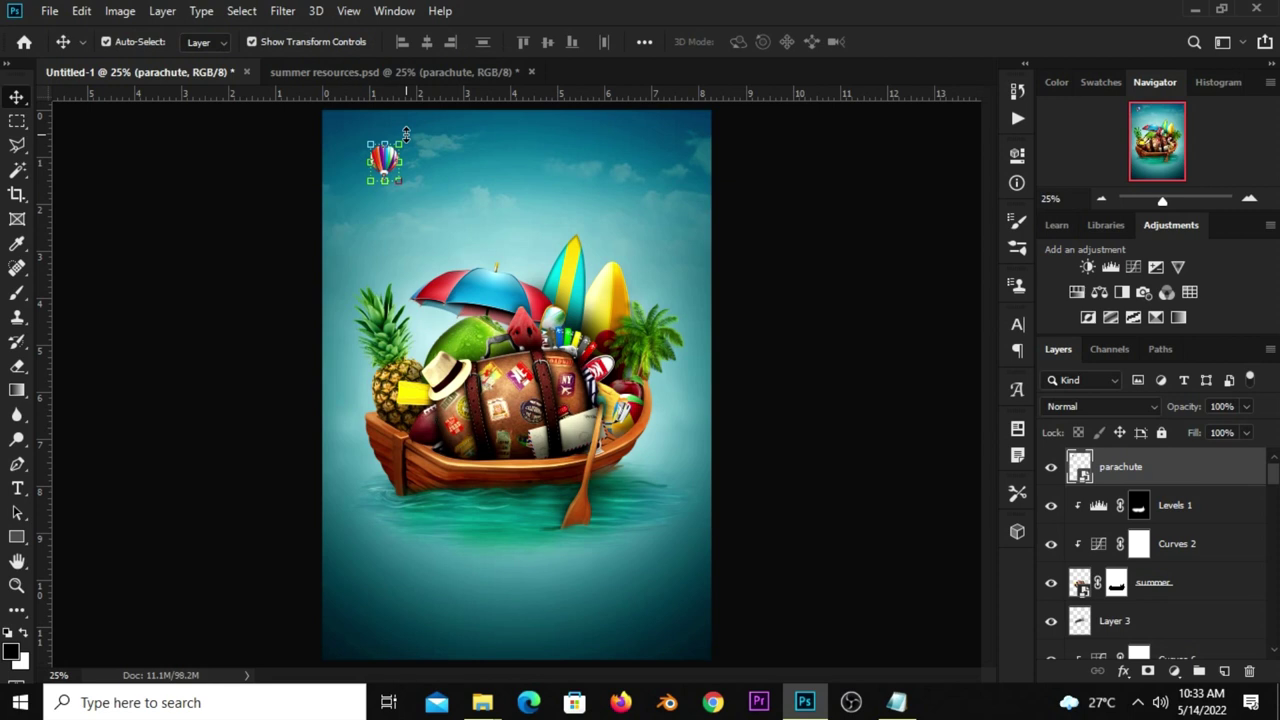
# - Duplicate the balloon twice, placing smaller copies at the right side and top centre
pyautogui.hotkey('ctrl', 'j')
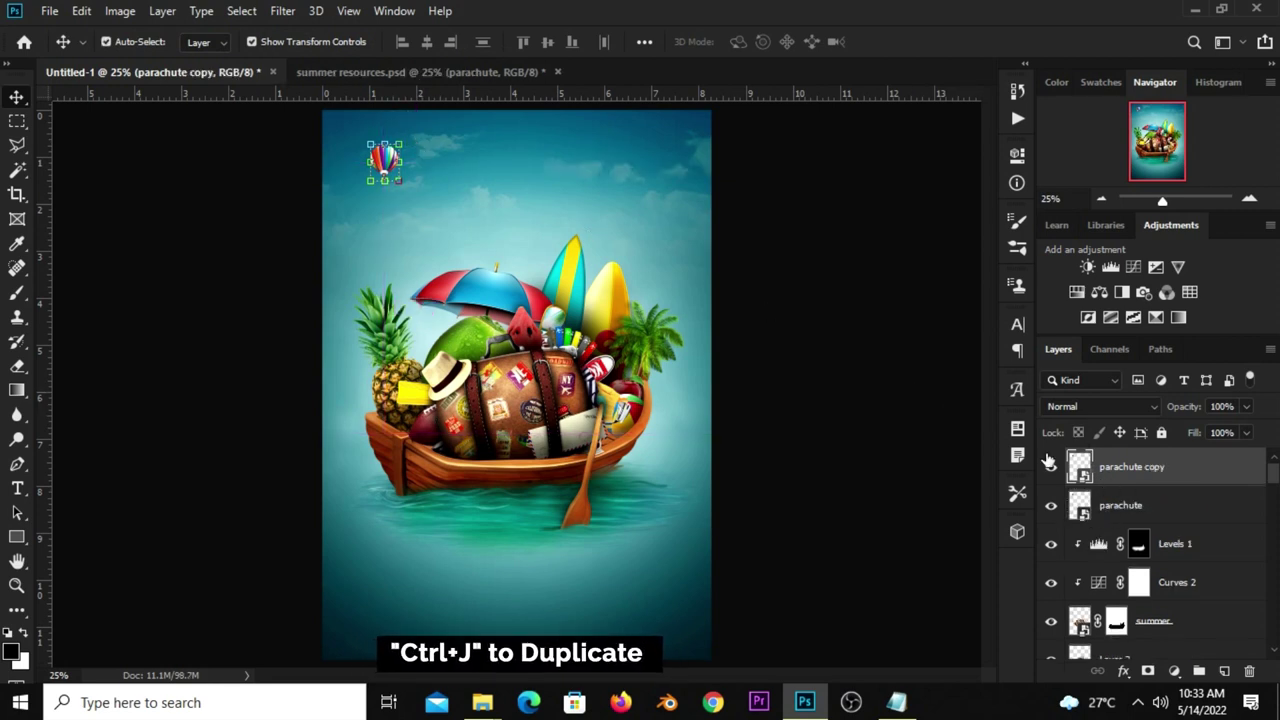
pyautogui.moveTo(385, 162)
pyautogui.mouseDown()
pyautogui.moveTo(667, 160)
pyautogui.moveTo(673, 228)
pyautogui.mouseUp()
pyautogui.hotkey('ctrl', 't')
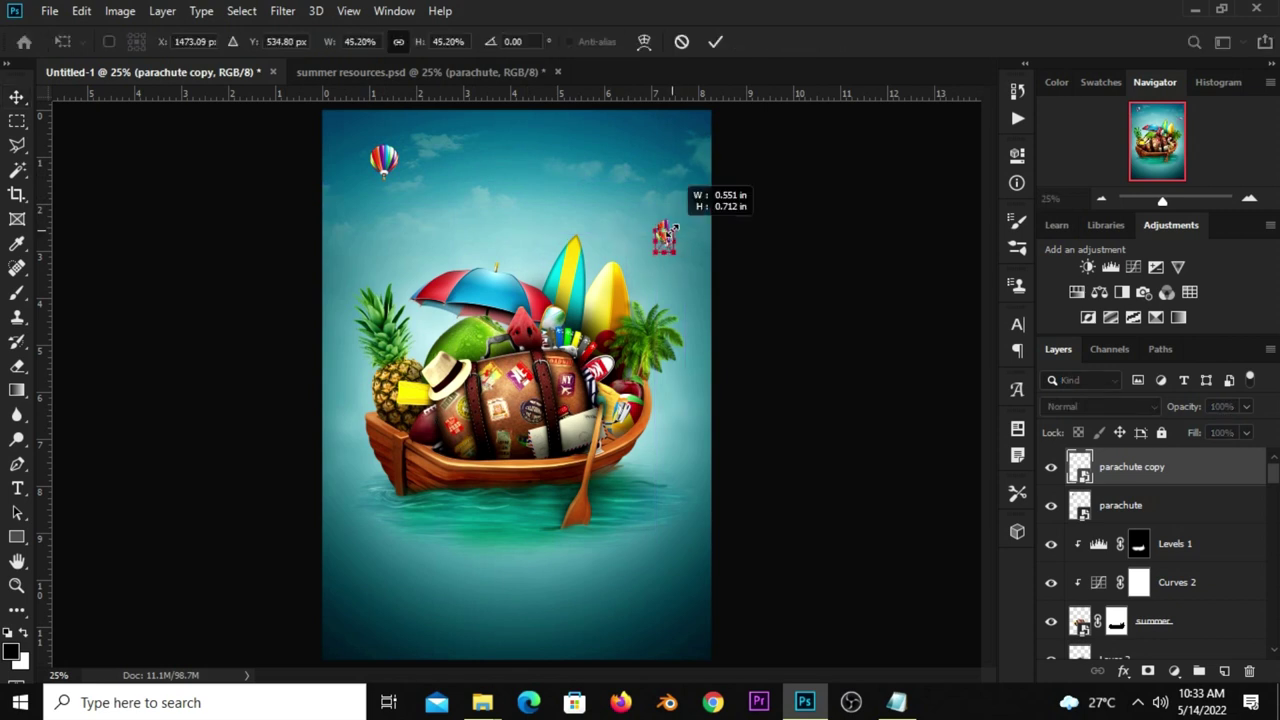
pyautogui.press('Return')
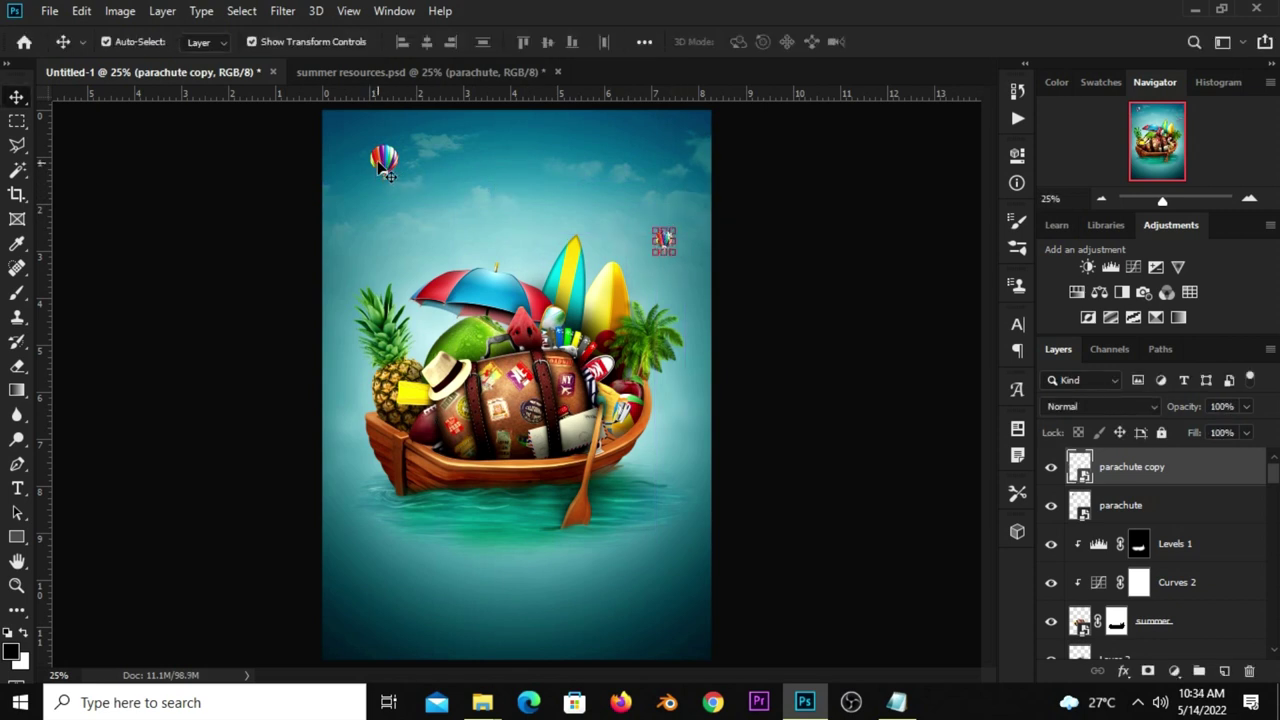
pyautogui.click(390, 176)
pyautogui.hotkey('ctrl', 'j')
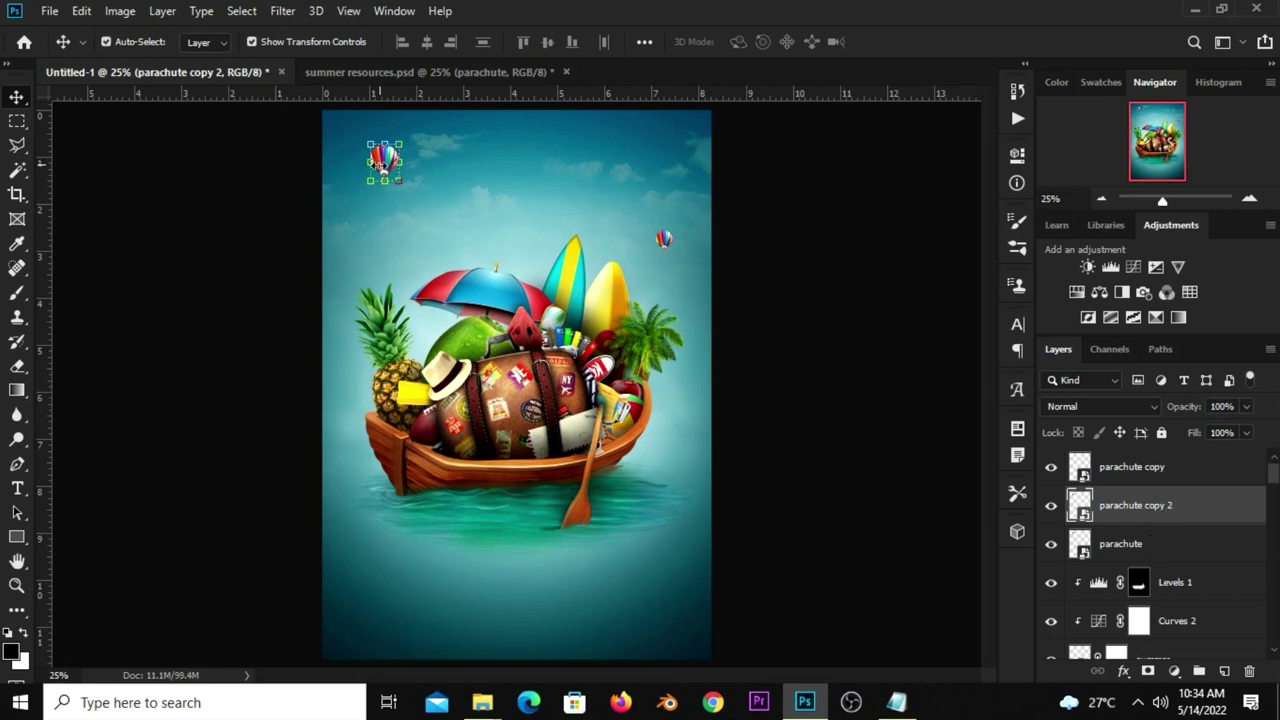
pyautogui.moveTo(389, 155)
pyautogui.mouseDown()
pyautogui.moveTo(582, 117)
pyautogui.moveTo(578, 131)
pyautogui.mouseUp()
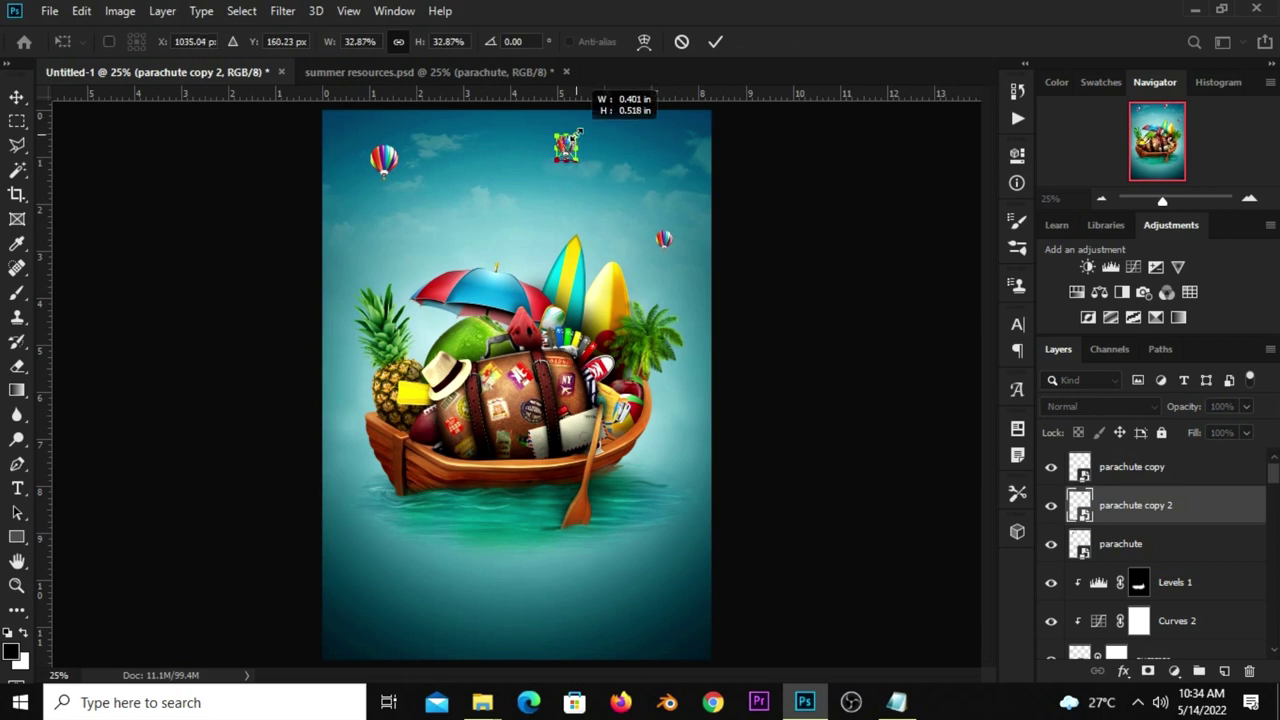
pyautogui.press('Return')
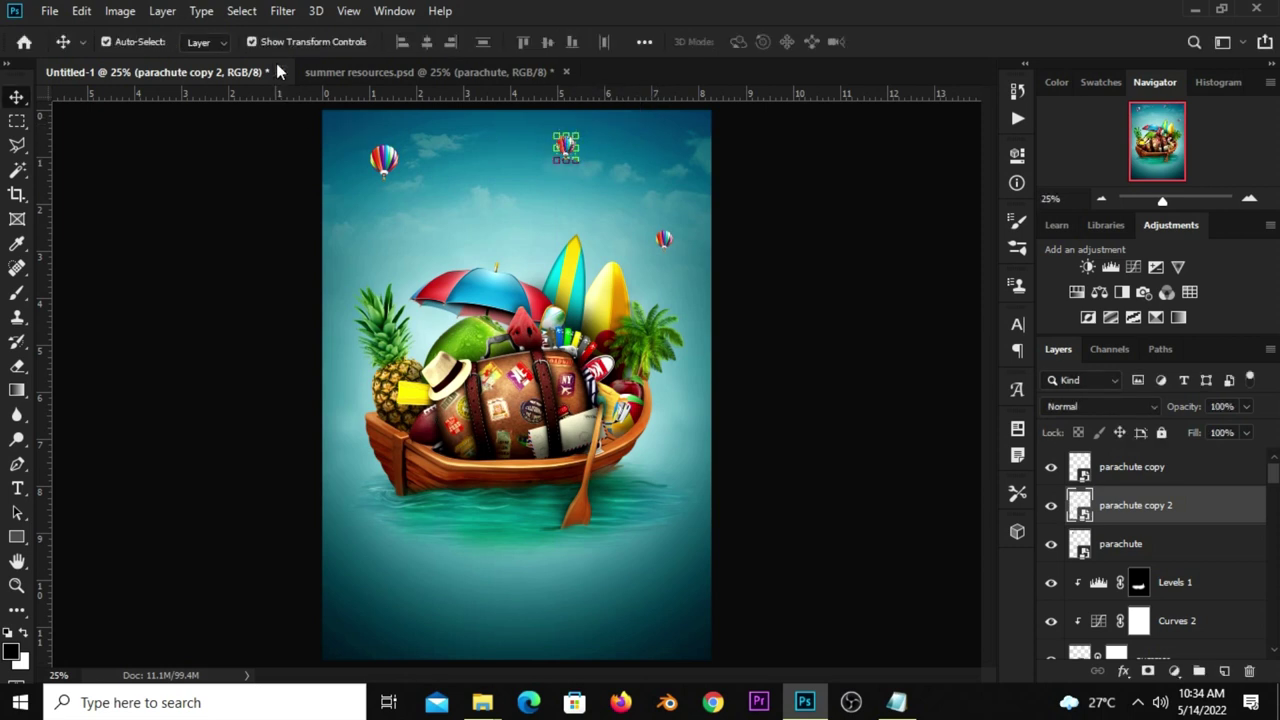
# - Apply a Gaussian Blur of radius 3.1 to the top-centre balloon
pyautogui.click(282, 11)
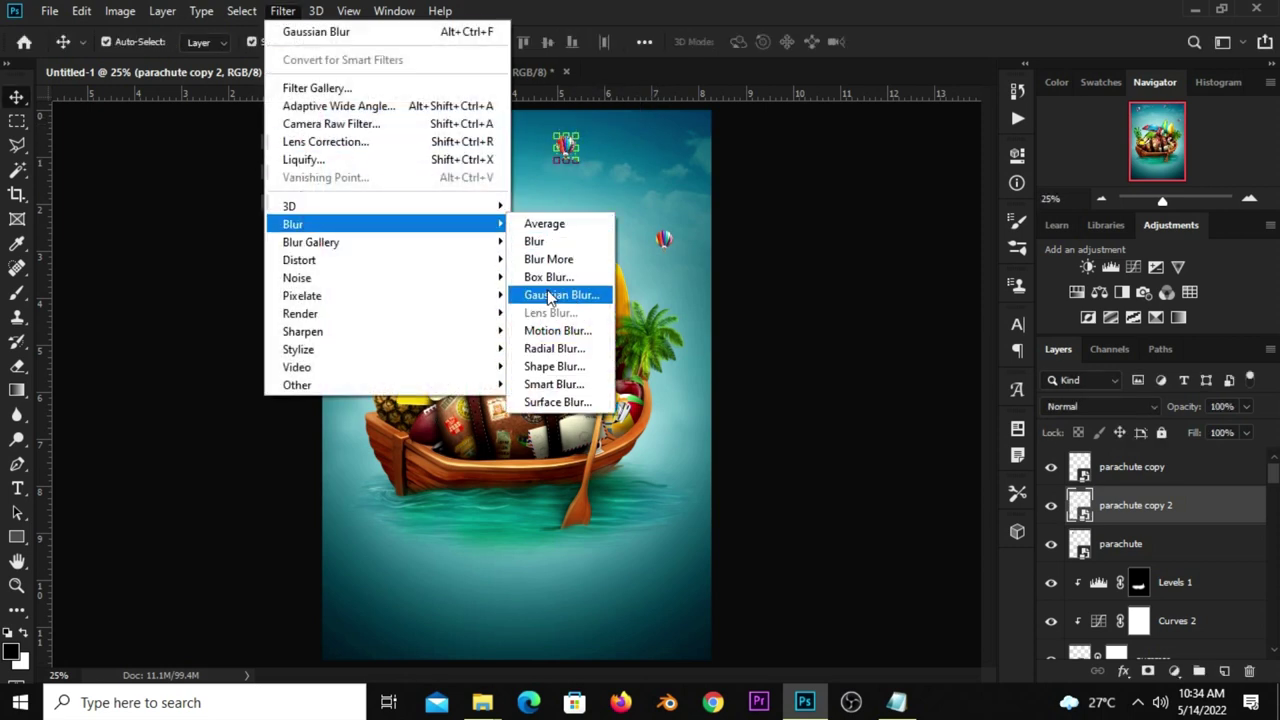
pyautogui.click(548, 297)
pyautogui.moveTo(502, 118); pyautogui.dragTo(407, 177)
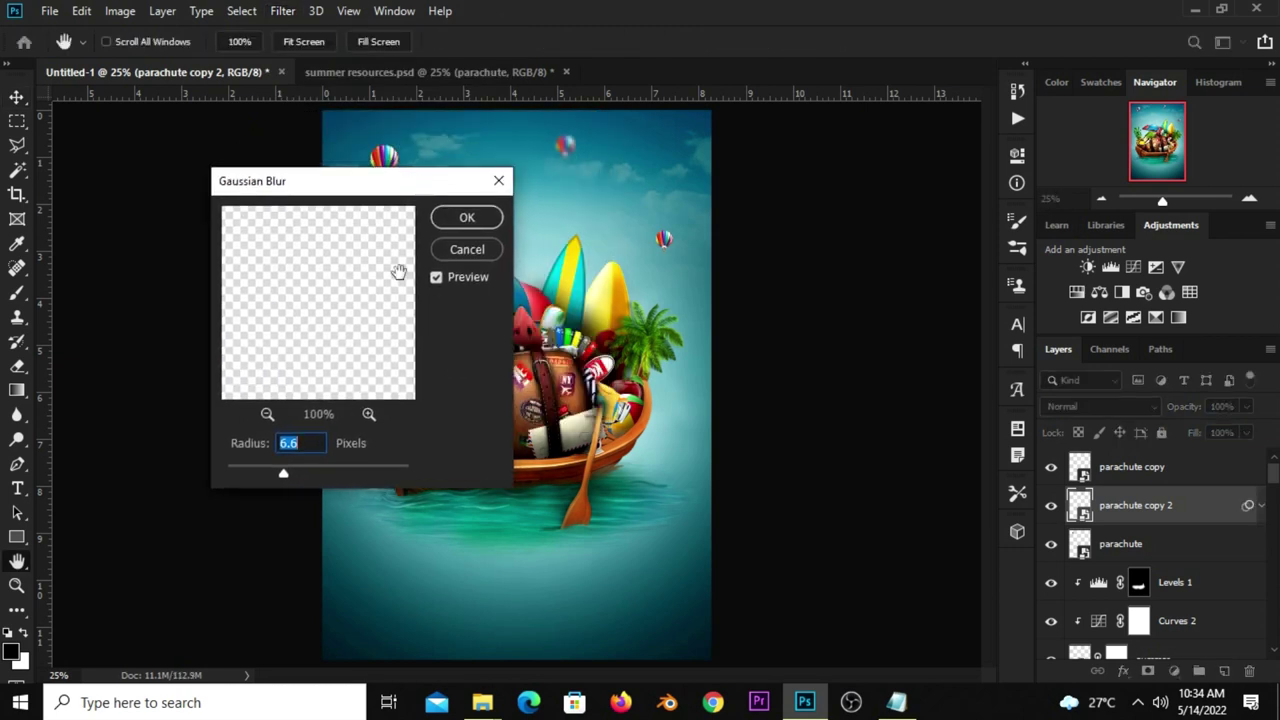
pyautogui.moveTo(278, 484); pyautogui.dragTo(257, 481)
pyautogui.click(465, 218)
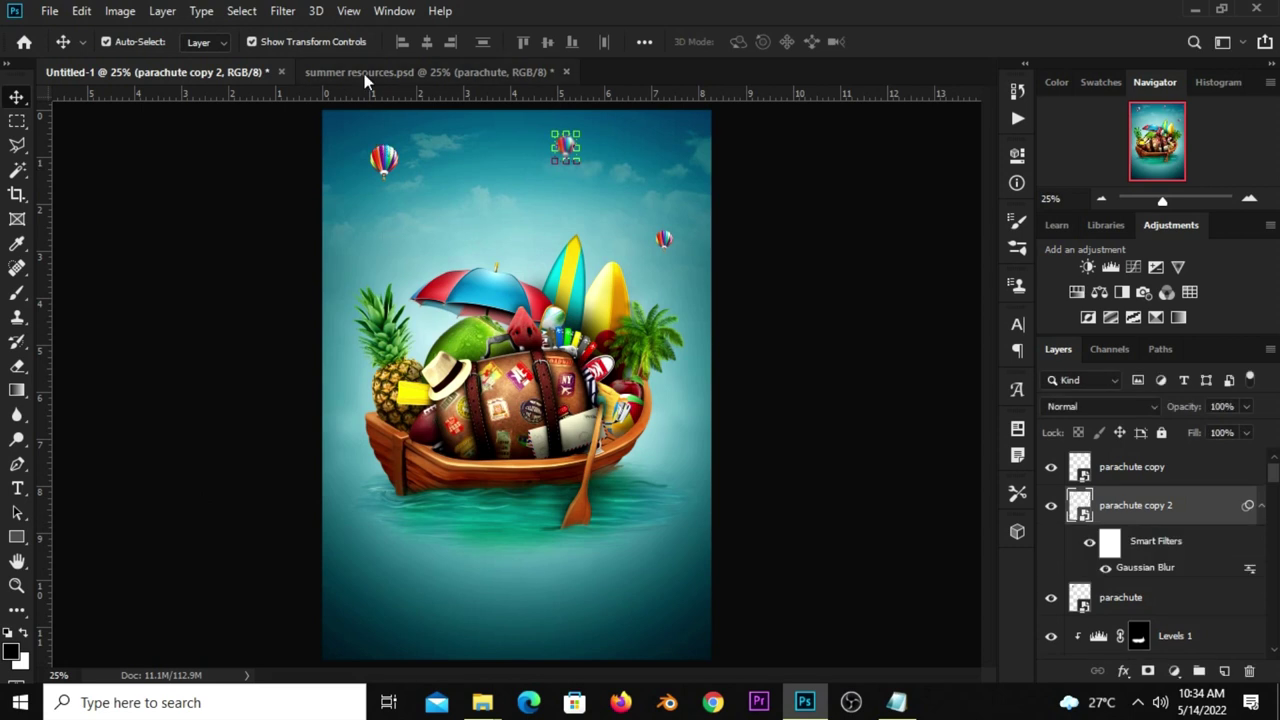
# - Bring the plane into the upper-left sky as a Smart Object scaled to about 61.5 percent
pyautogui.hotkey('ctrl', 'Tab')
pyautogui.moveTo(505, 316)
pyautogui.mouseDown()
pyautogui.moveTo(418, 292)
pyautogui.moveTo(302, 226)
pyautogui.moveTo(450, 248)
pyautogui.moveTo(450, 222)
pyautogui.mouseUp()
pyautogui.rightClick(1111, 466)
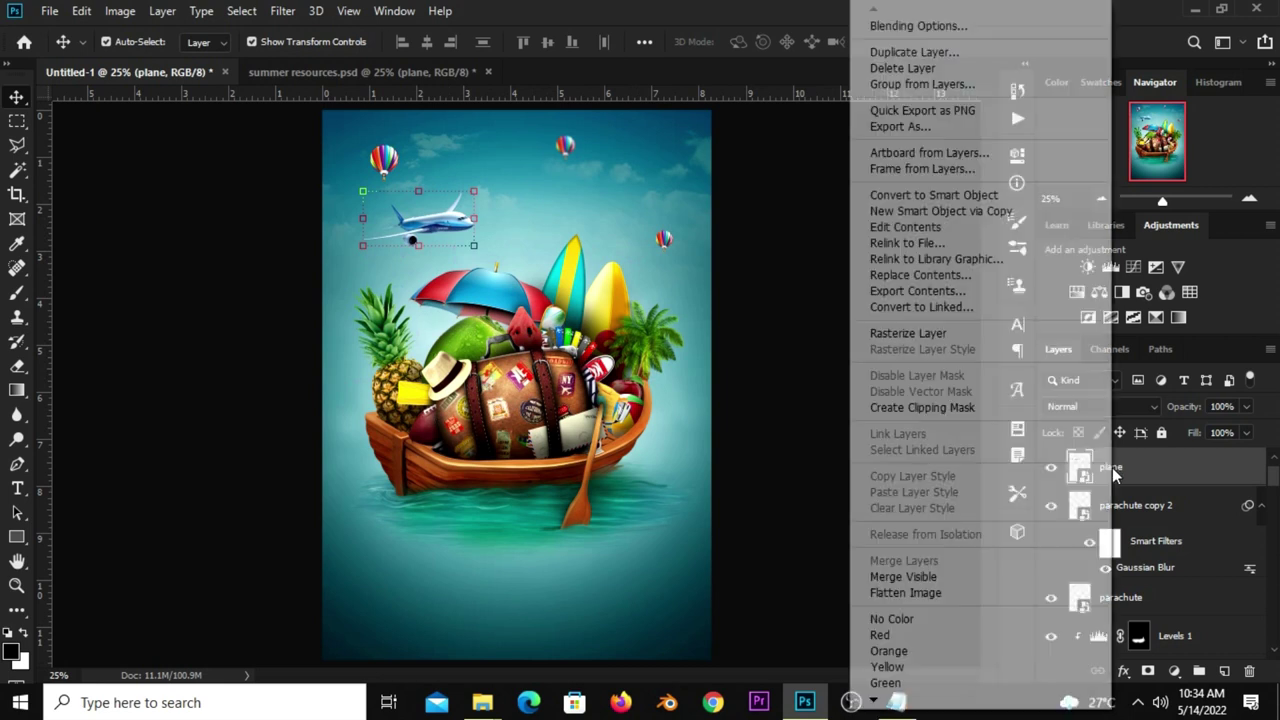
pyautogui.click(900, 197)
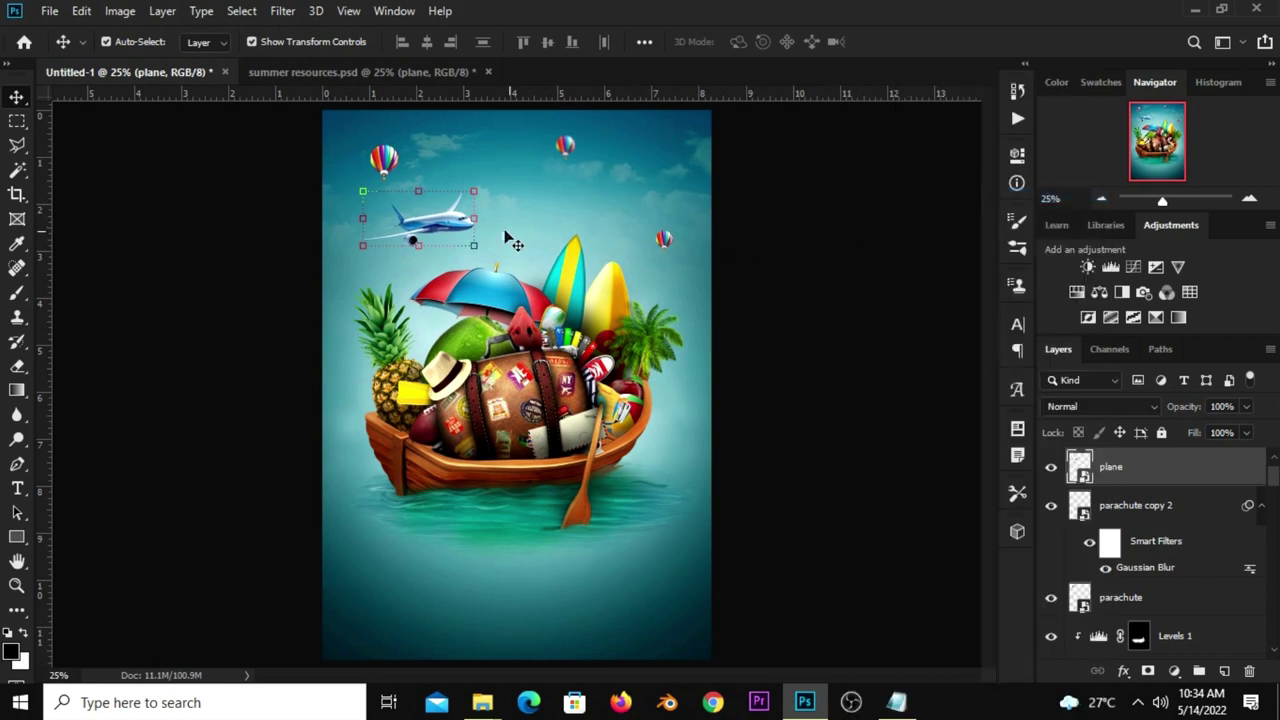
pyautogui.hotkey('ctrl', 't')
pyautogui.moveTo(474, 190)
pyautogui.mouseDown()
pyautogui.moveTo(411, 249)
pyautogui.moveTo(369, 243)
pyautogui.mouseUp()
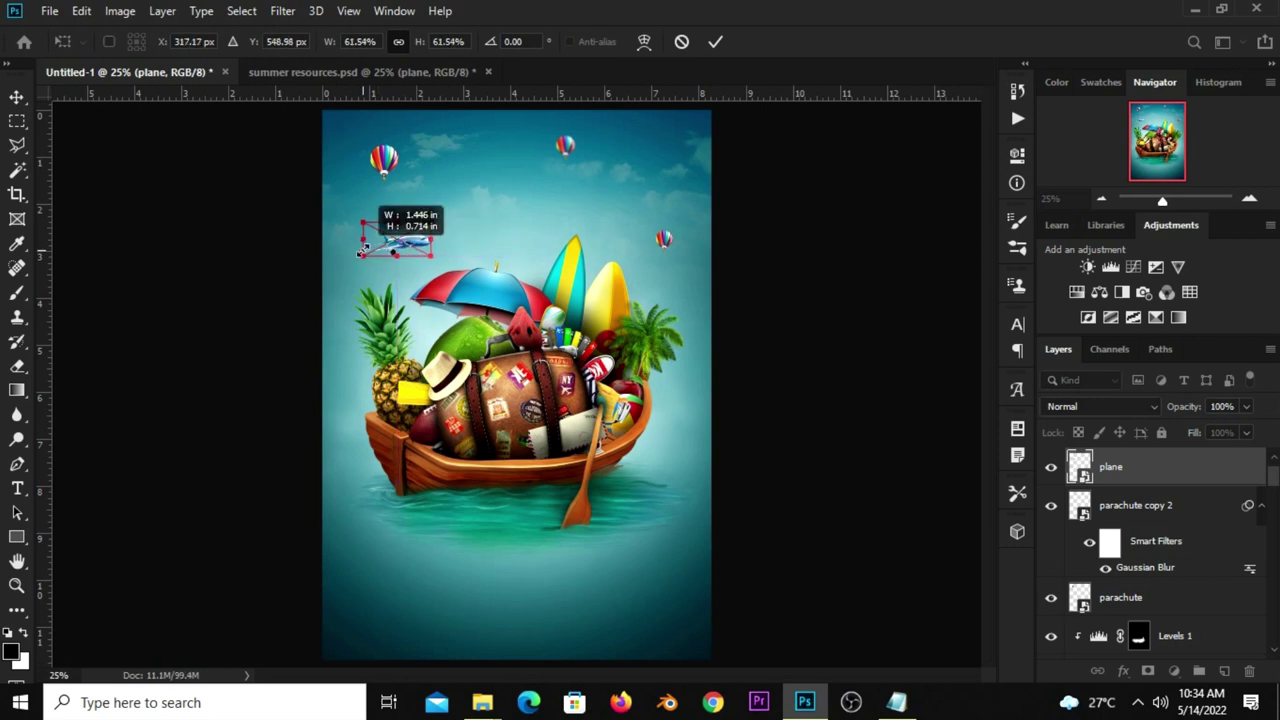
pyautogui.press('Return')
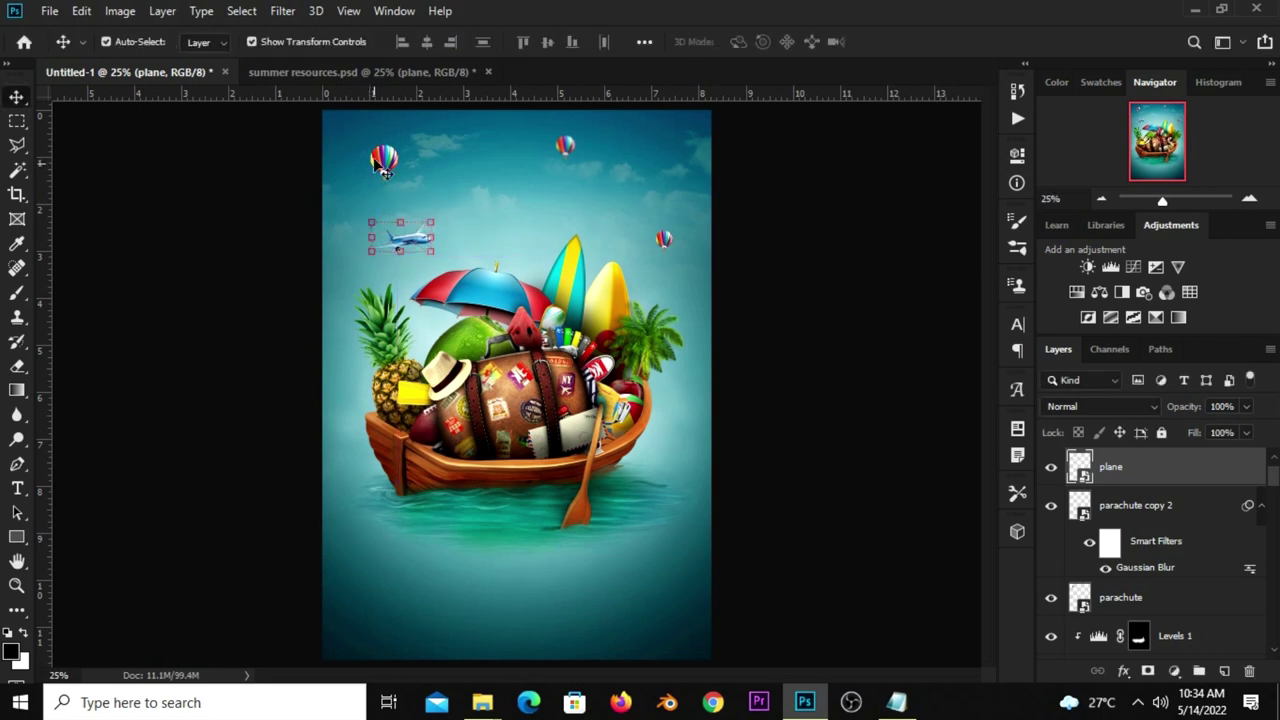
# - Reveal the hidden cloud image in summer resources.psd and move it right
pyautogui.click(394, 170)
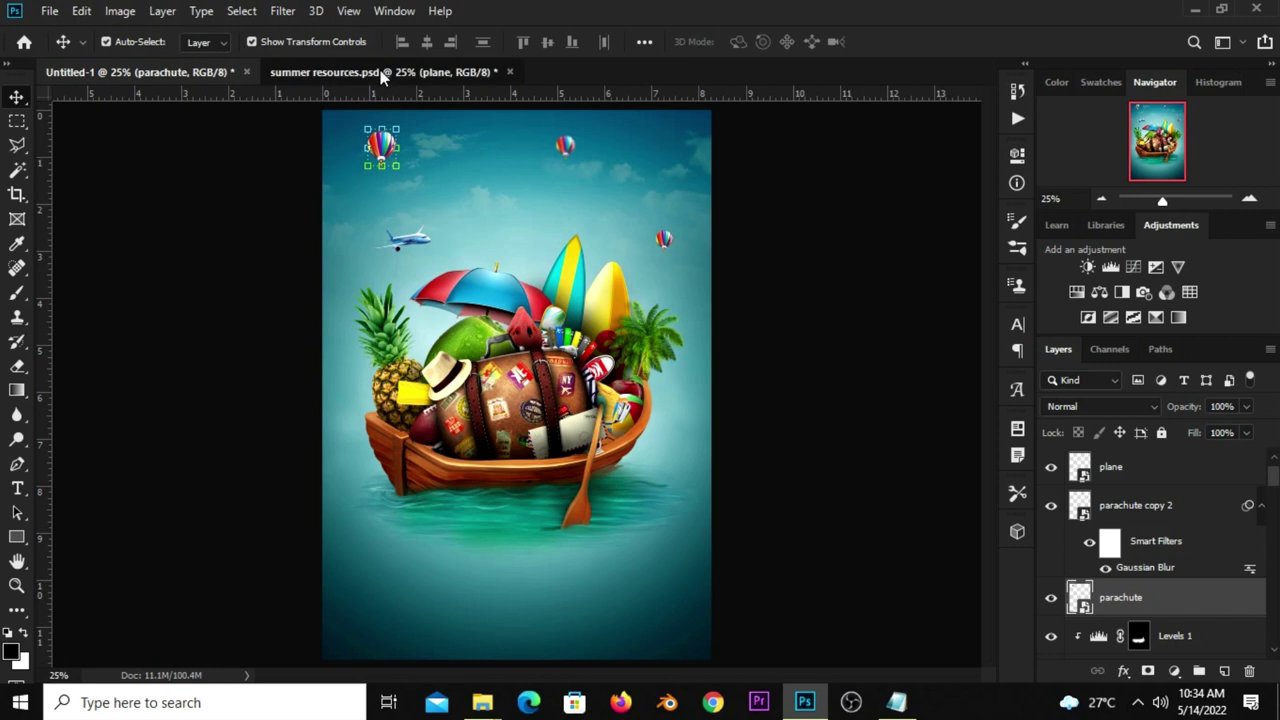
pyautogui.click(380, 71)
pyautogui.click(838, 435)
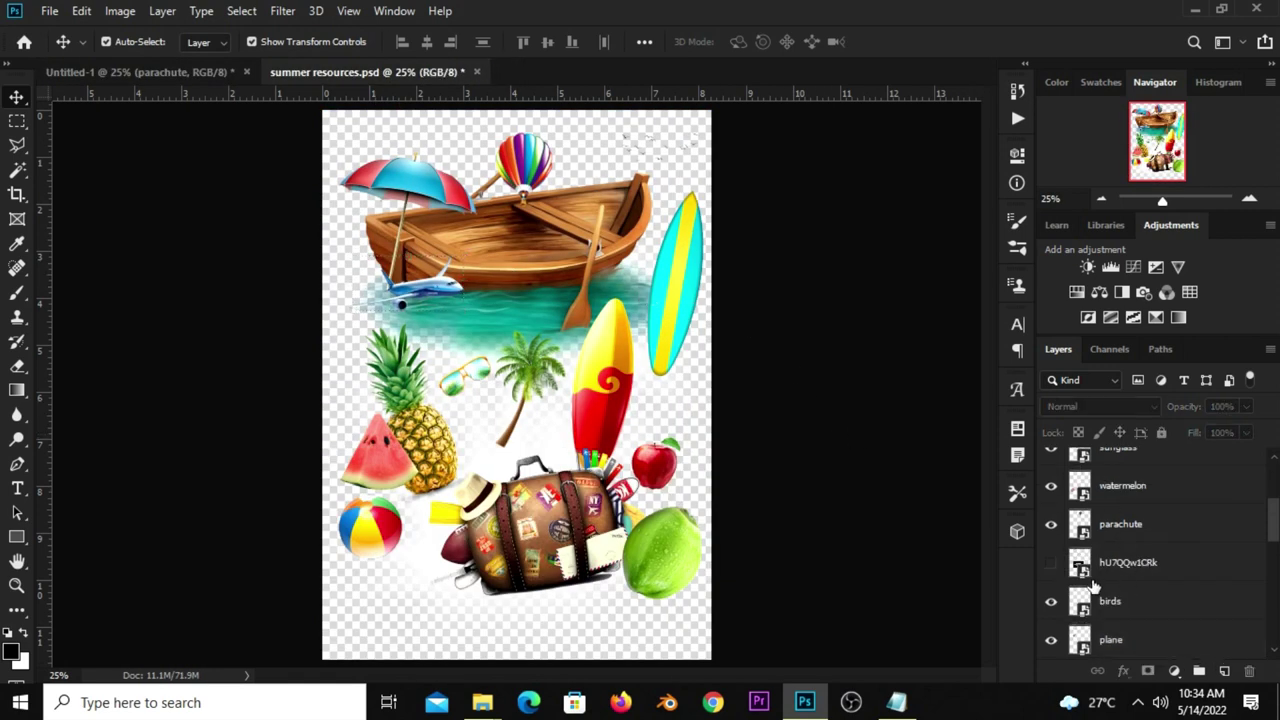
pyautogui.click(1050, 562)
pyautogui.moveTo(491, 456); pyautogui.dragTo(540, 448)
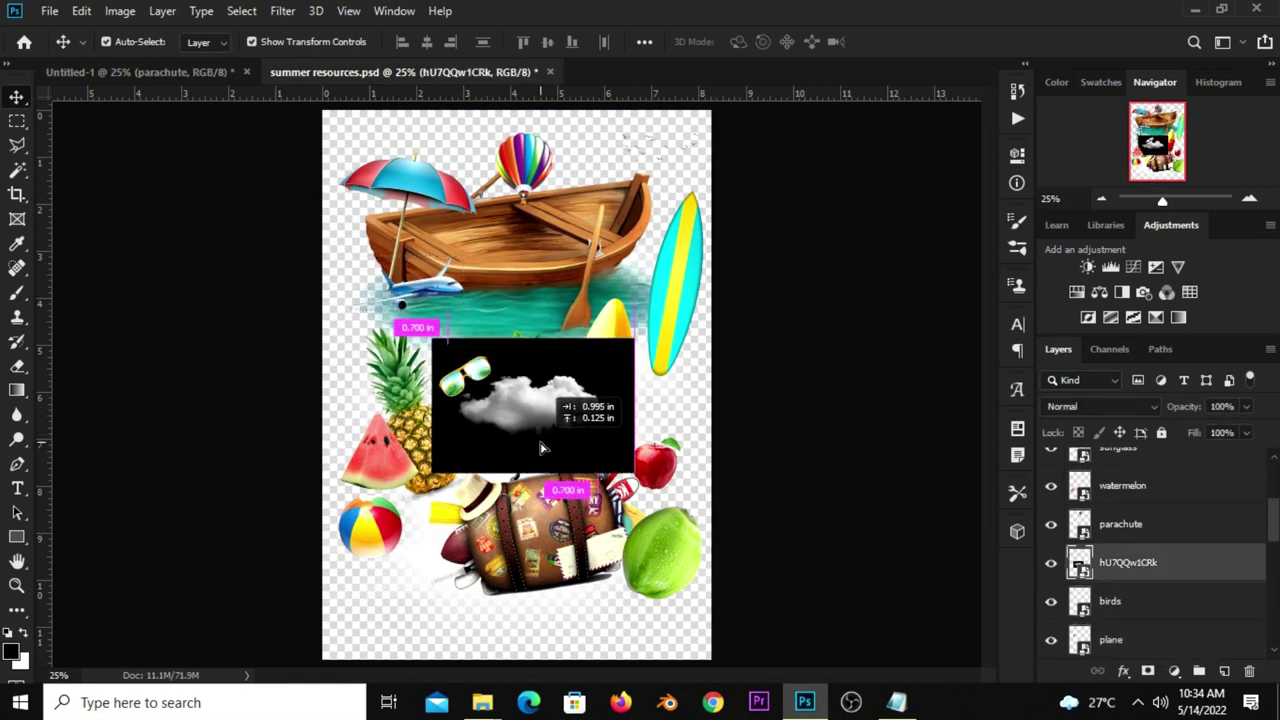
# - Paste the cloud image into the poster and shrink it into the top-left sky
pyautogui.click(177, 72)
pyautogui.hotkey('ctrl', 'v')
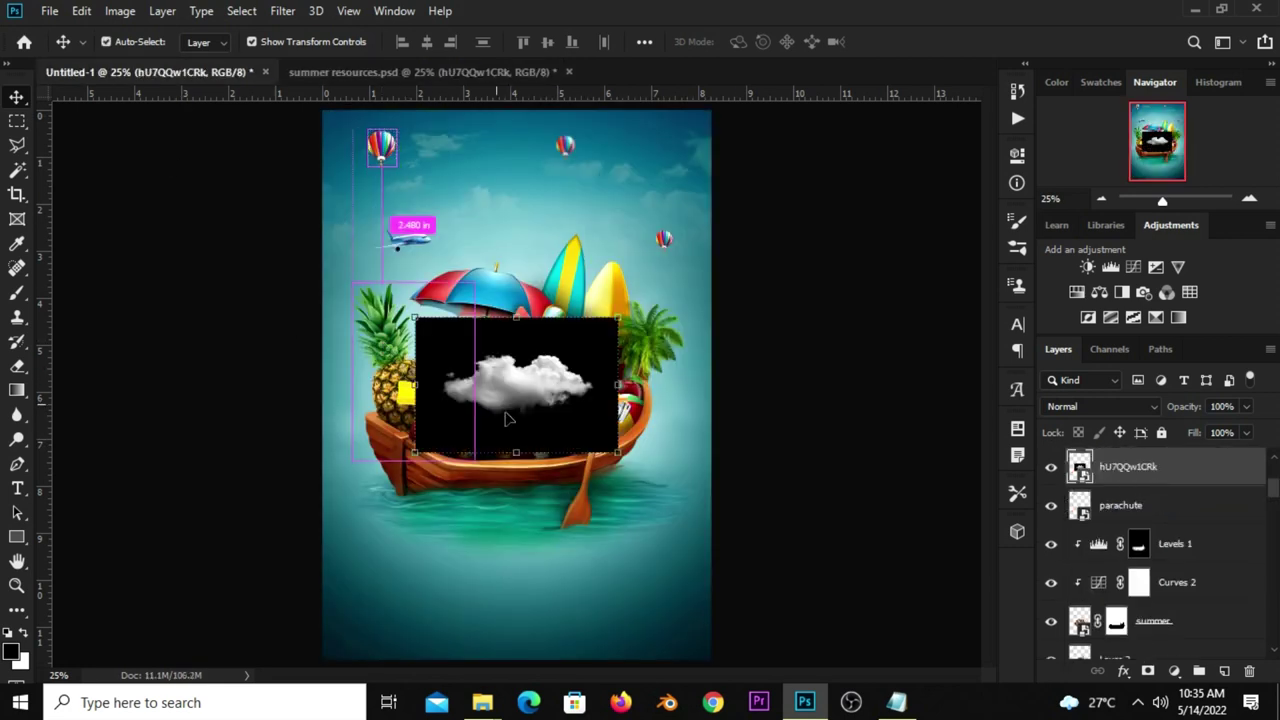
pyautogui.moveTo(596, 339); pyautogui.dragTo(528, 142)
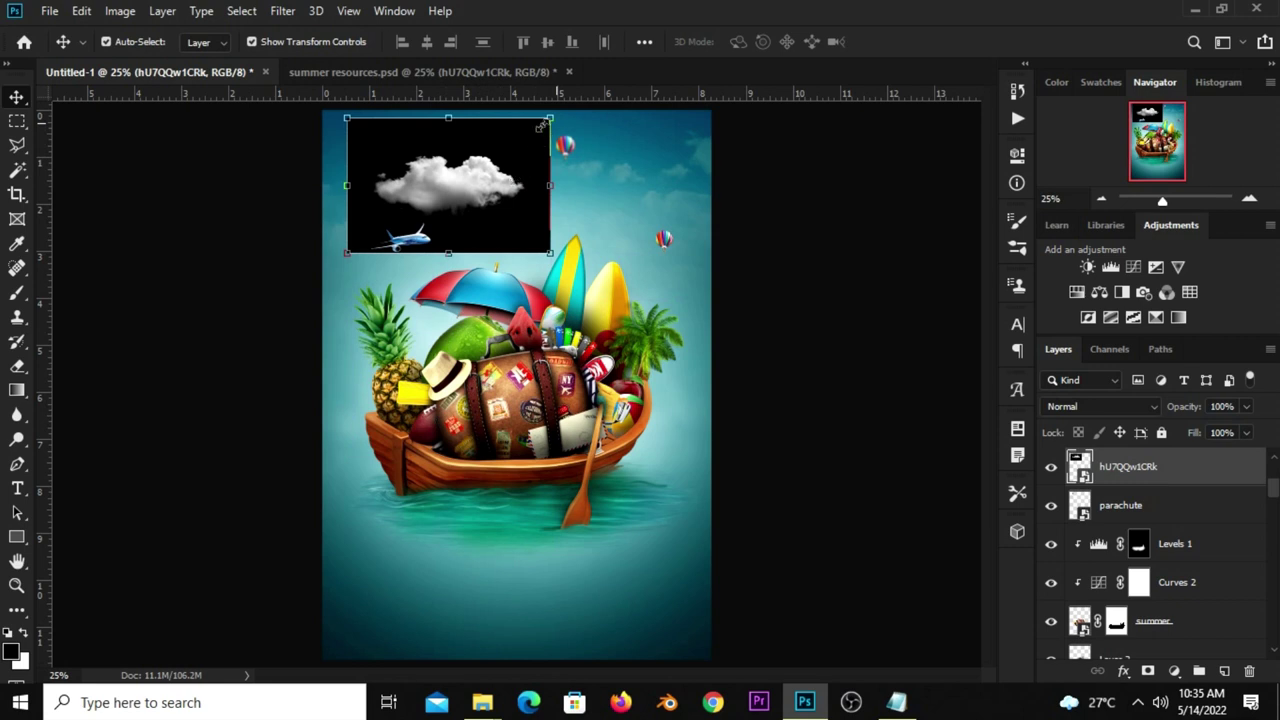
pyautogui.moveTo(541, 125); pyautogui.dragTo(514, 150)
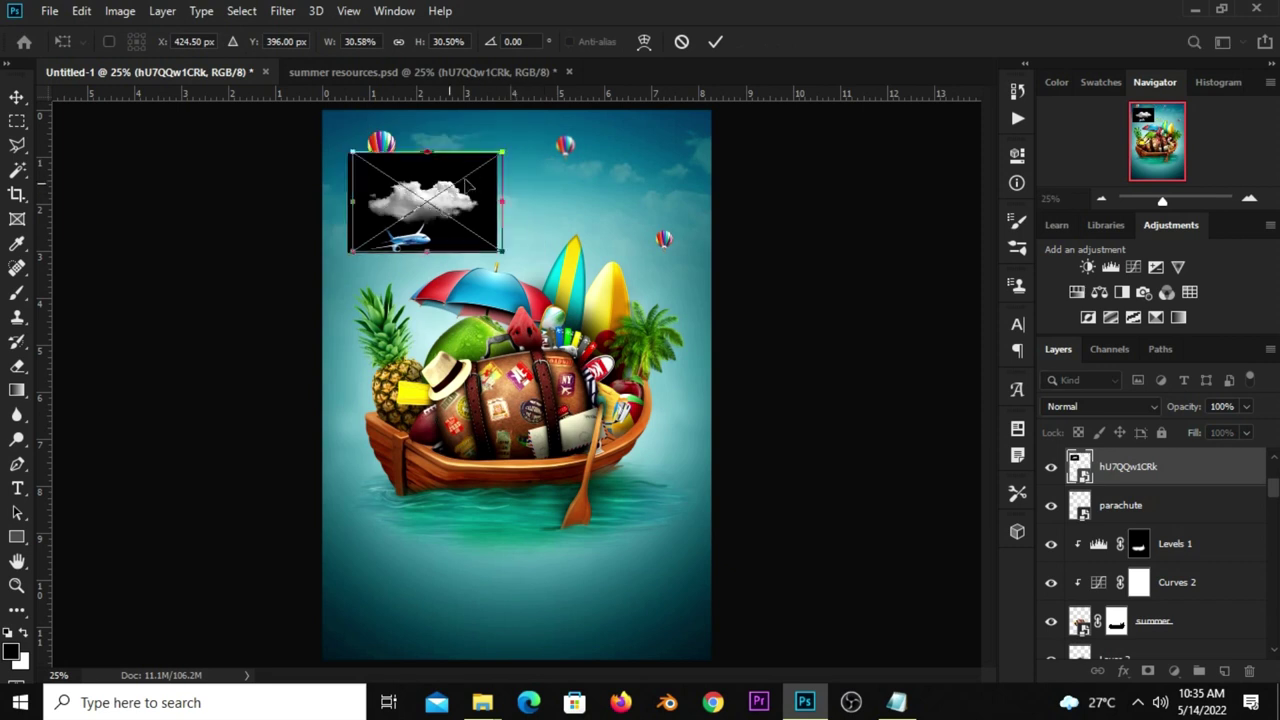
pyautogui.moveTo(453, 183); pyautogui.dragTo(481, 176)
pyautogui.press('Return')
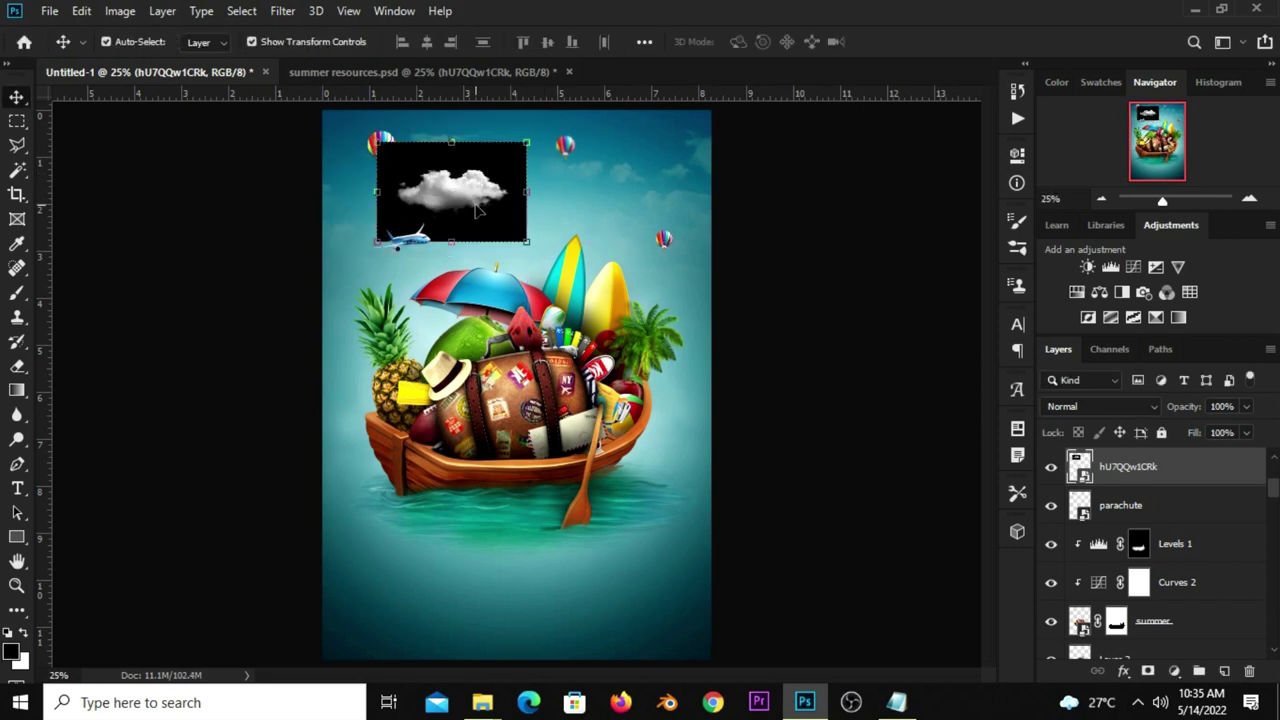
# - Set the cloud layer to Screen blending and shrink it slightly more
pyautogui.click(1066, 406)
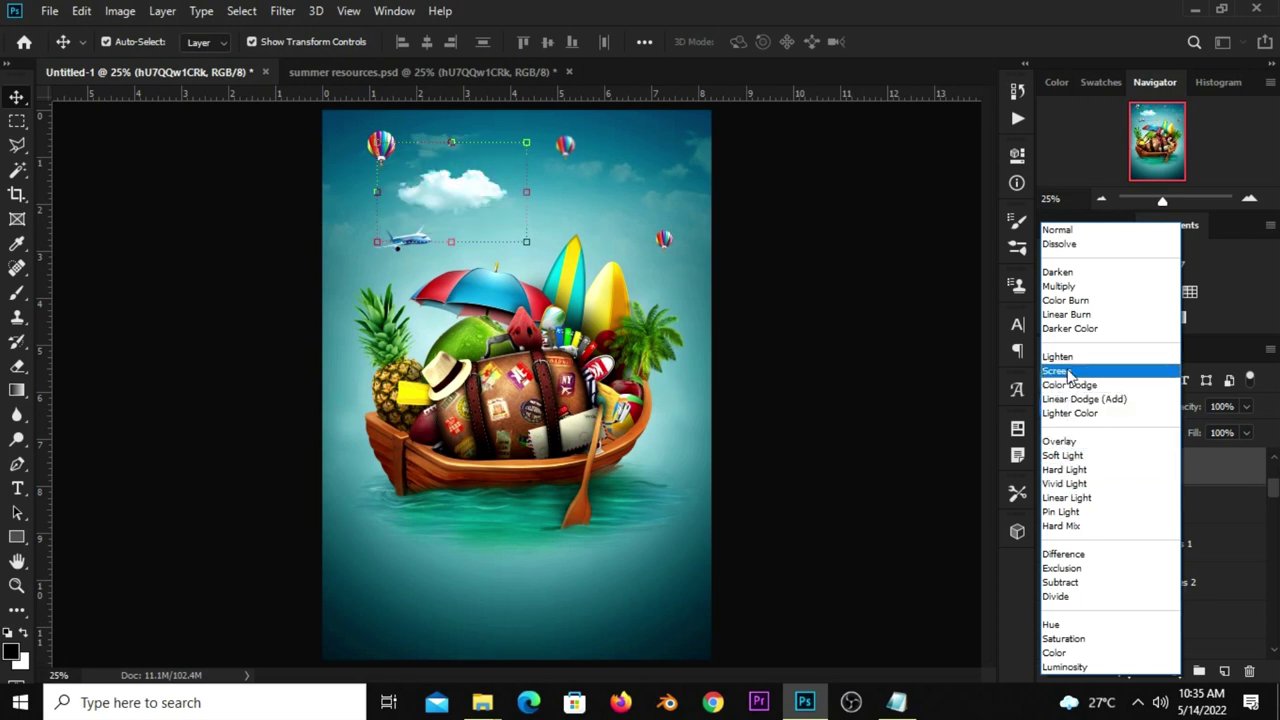
pyautogui.click(1064, 373)
pyautogui.hotkey('ctrl', 't')
pyautogui.moveTo(526, 142); pyautogui.dragTo(516, 148)
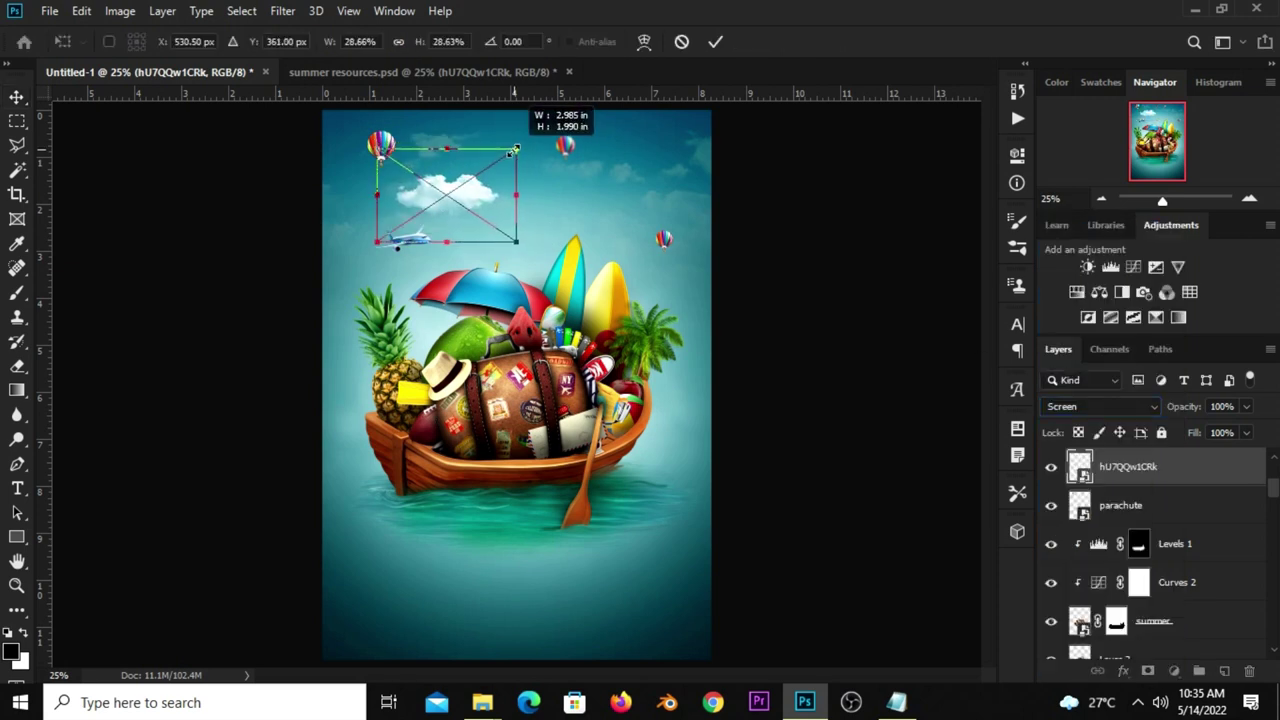
pyautogui.press('Return')
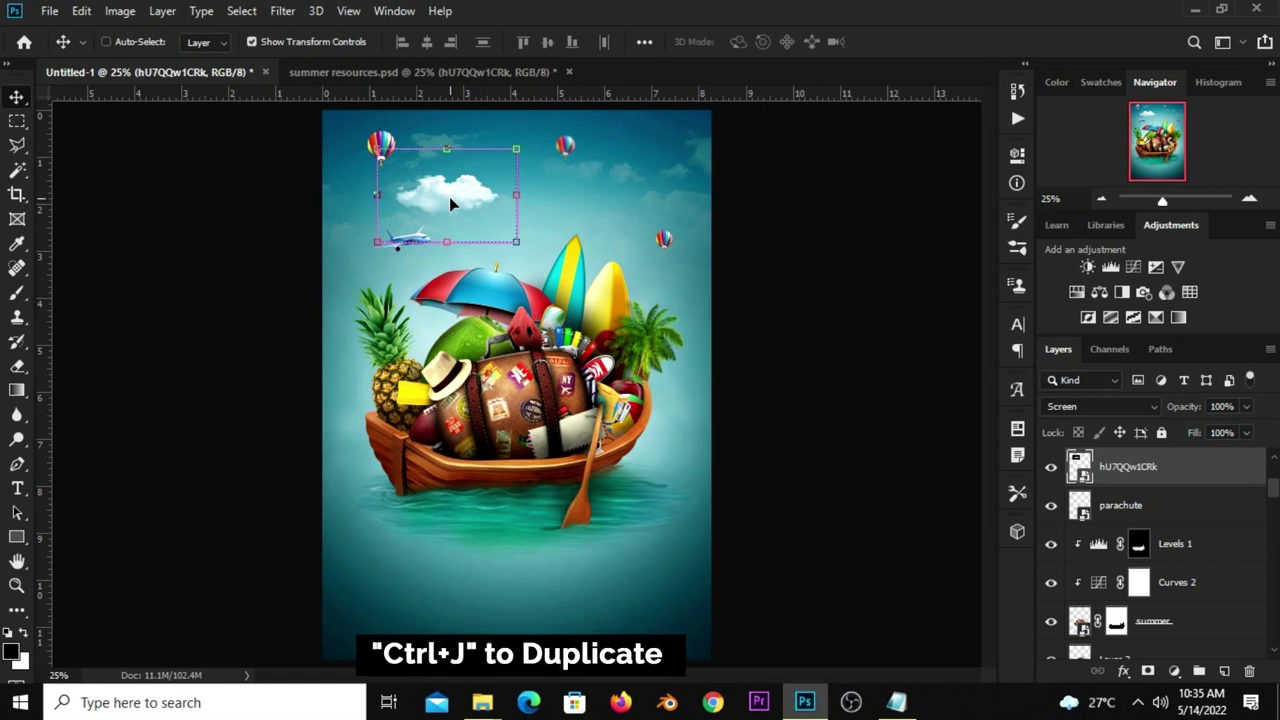
# - Duplicate the cloud as a copy scaled to about 19% on the sky's right side
pyautogui.hotkey('ctrl', 'j')
pyautogui.moveTo(446, 208); pyautogui.dragTo(672, 279)
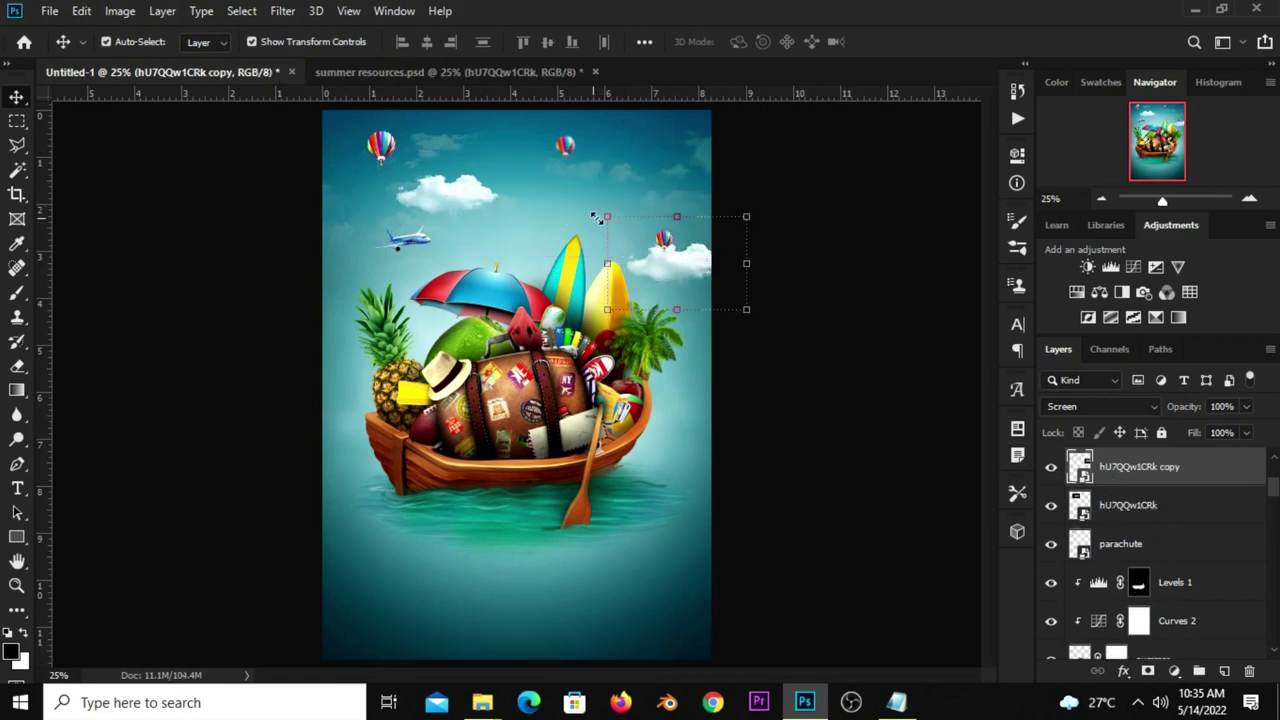
pyautogui.moveTo(602, 214); pyautogui.dragTo(654, 248)
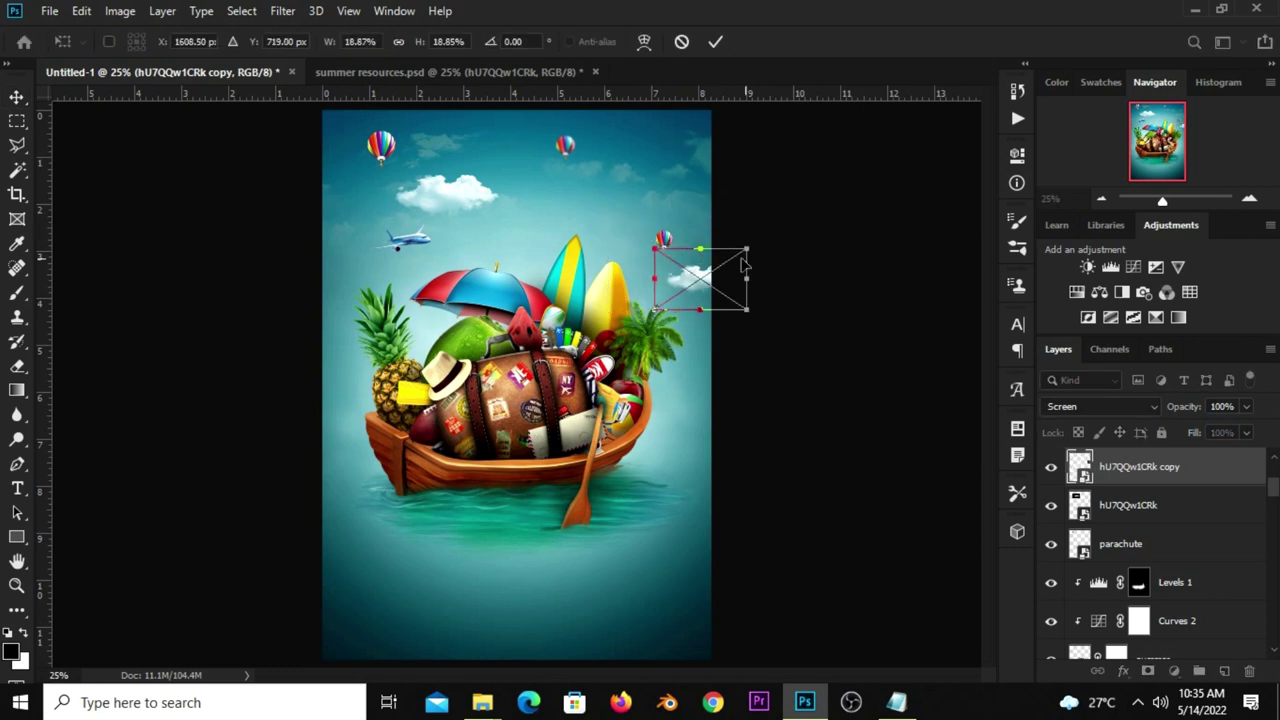
pyautogui.moveTo(706, 285); pyautogui.dragTo(692, 269)
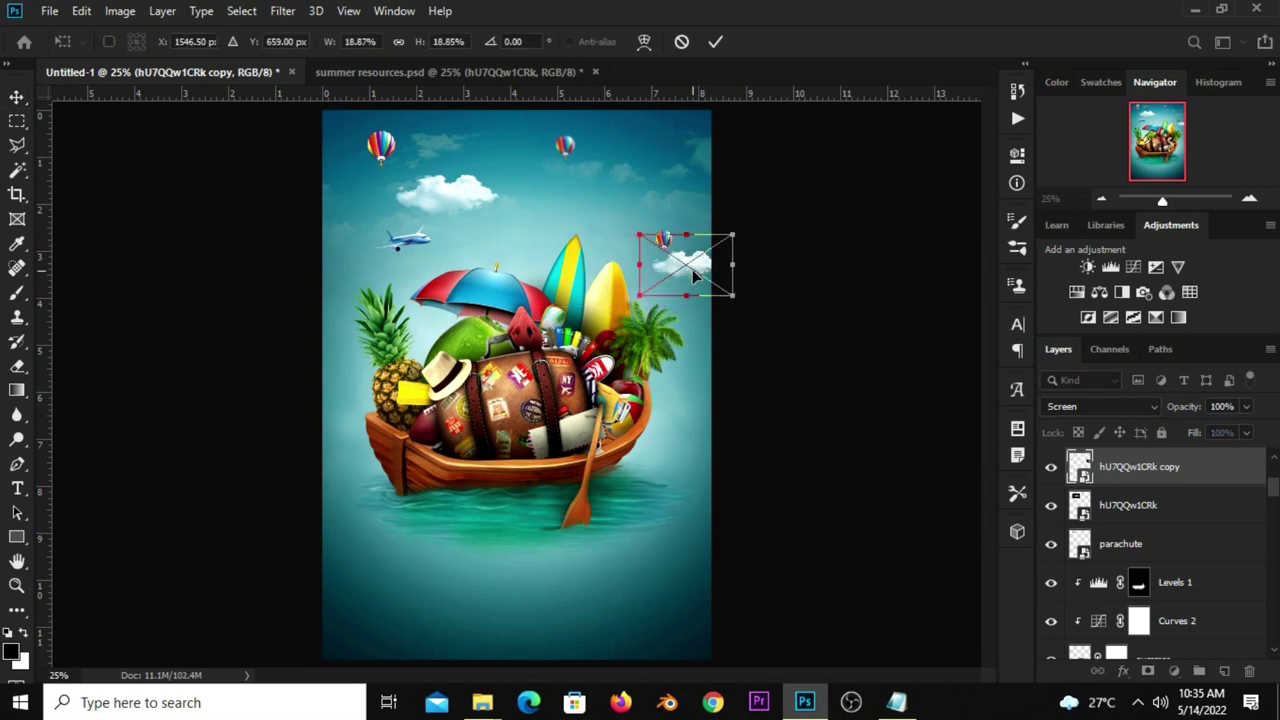
pyautogui.press('Return')
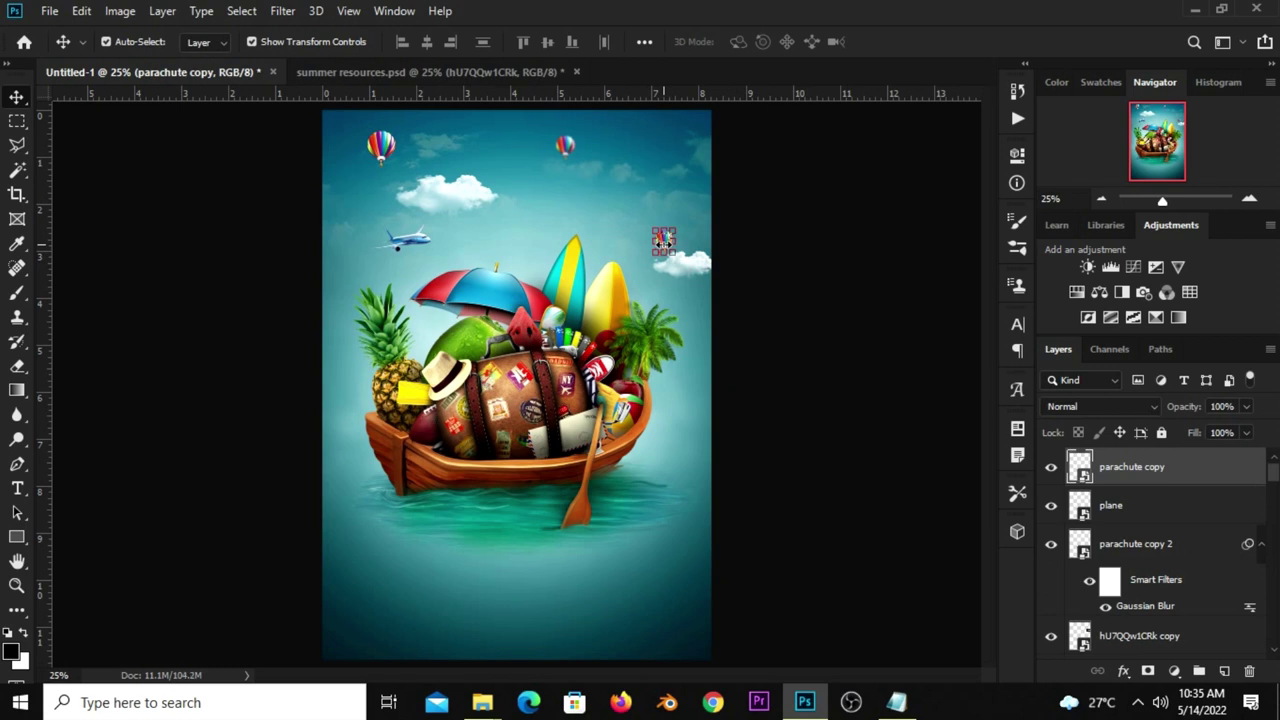
# - Raise the right-side balloon and add another cloud copy near the top of the sky
pyautogui.scroll(3, 663, 240)
pyautogui.moveTo(663, 240); pyautogui.dragTo(665, 207)
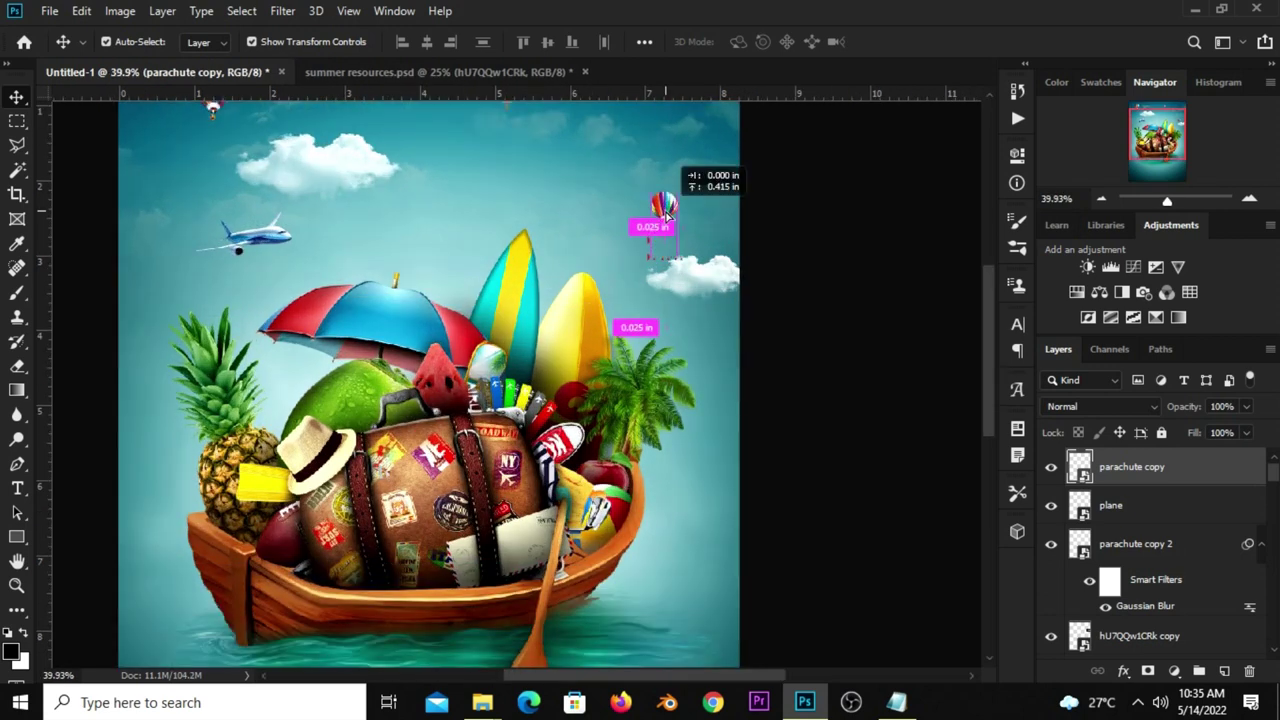
pyautogui.click(706, 285)
pyautogui.moveTo(706, 285); pyautogui.dragTo(706, 284)
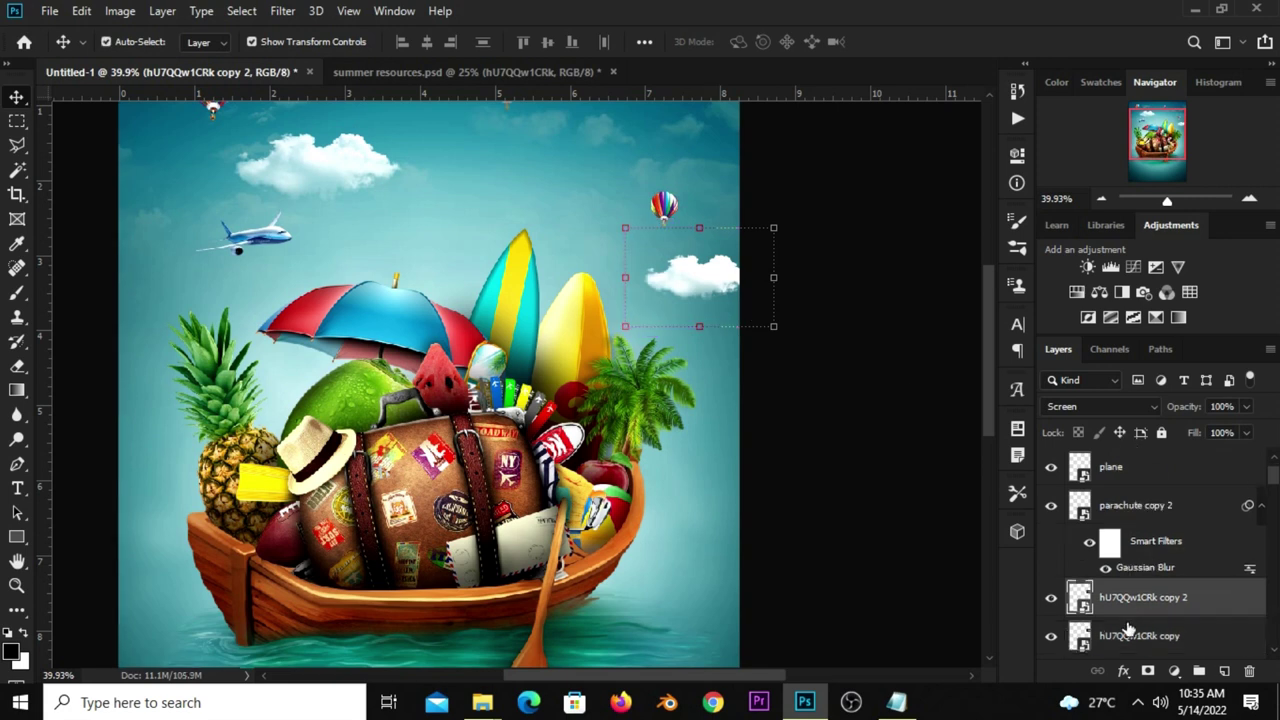
pyautogui.scroll(-1, 836, 367)
pyautogui.moveTo(706, 288); pyautogui.dragTo(659, 135)
pyautogui.scroll(-1, 606, 236)
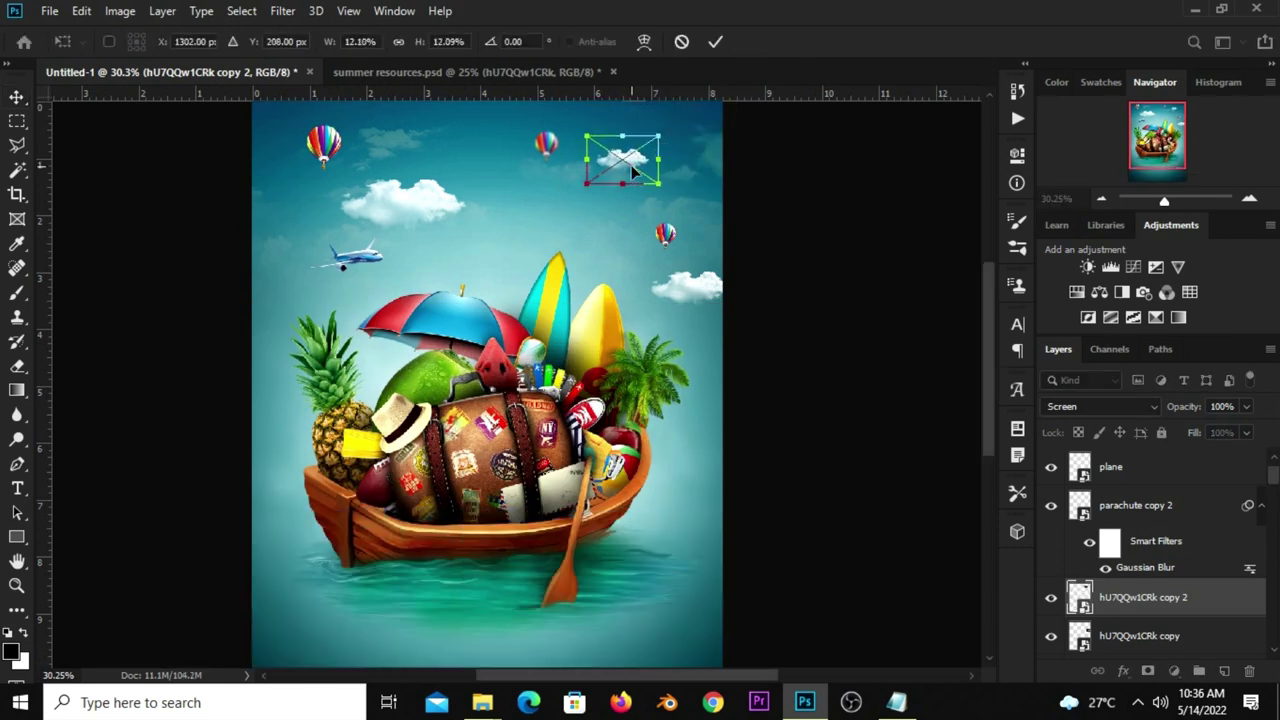
pyautogui.press('Return')
# - Reposition and resize the top-left balloon, adjust the upper-left cloud, and return to summer resources.psd
pyautogui.click(326, 146)
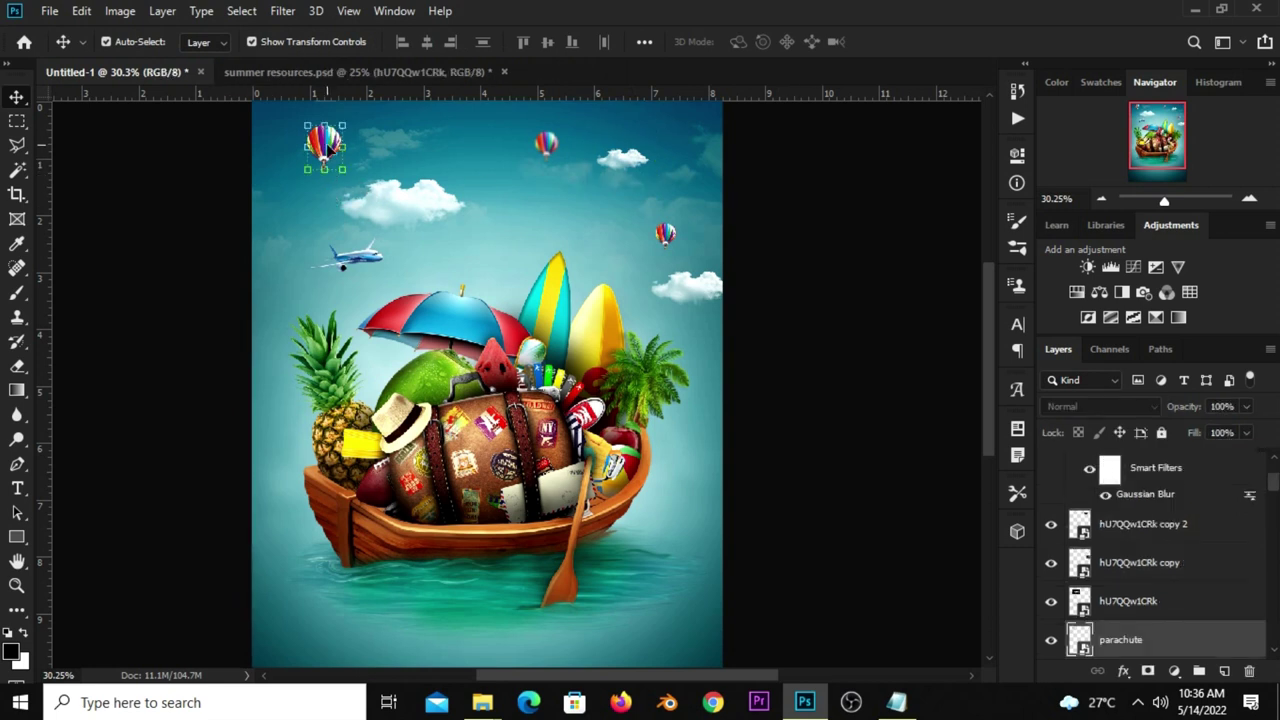
pyautogui.hotkey('ctrl', '-')
pyautogui.moveTo(378, 150)
pyautogui.mouseDown()
pyautogui.moveTo(414, 134)
pyautogui.moveTo(392, 162)
pyautogui.mouseUp()
pyautogui.hotkey('ctrl', 't')
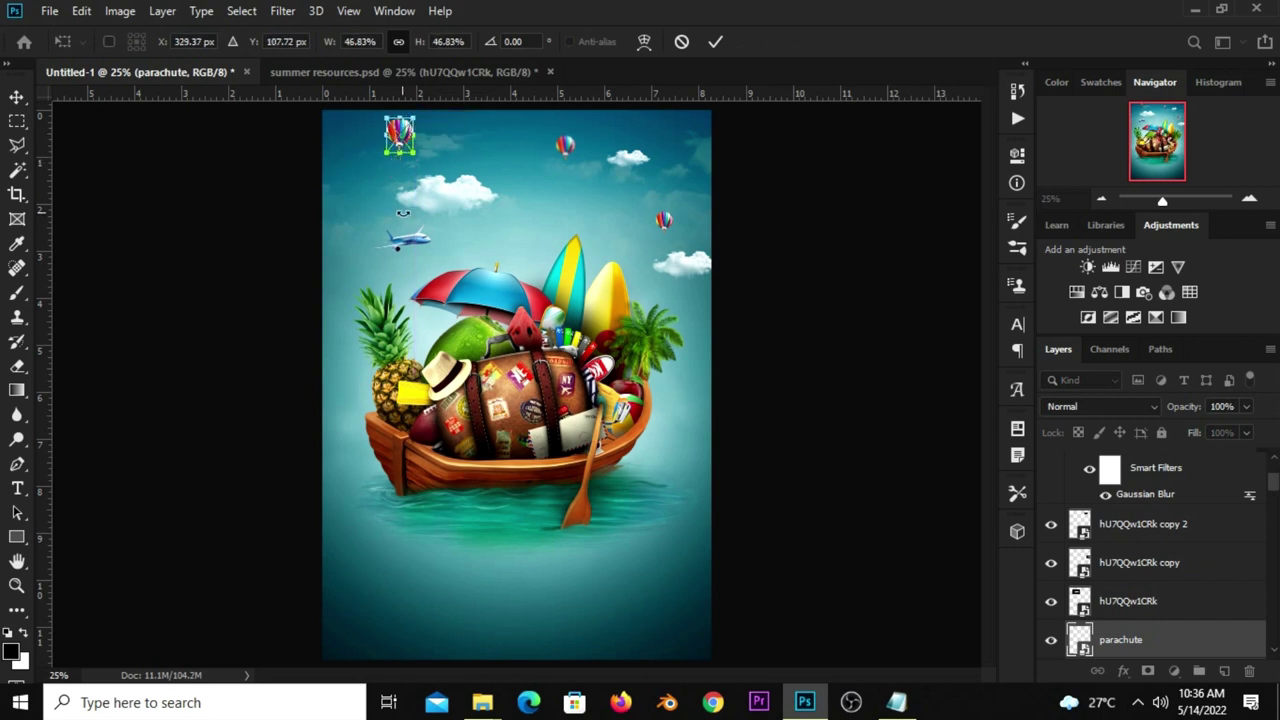
pyautogui.press('Return')
pyautogui.click(423, 234)
pyautogui.moveTo(472, 199); pyautogui.dragTo(476, 200)
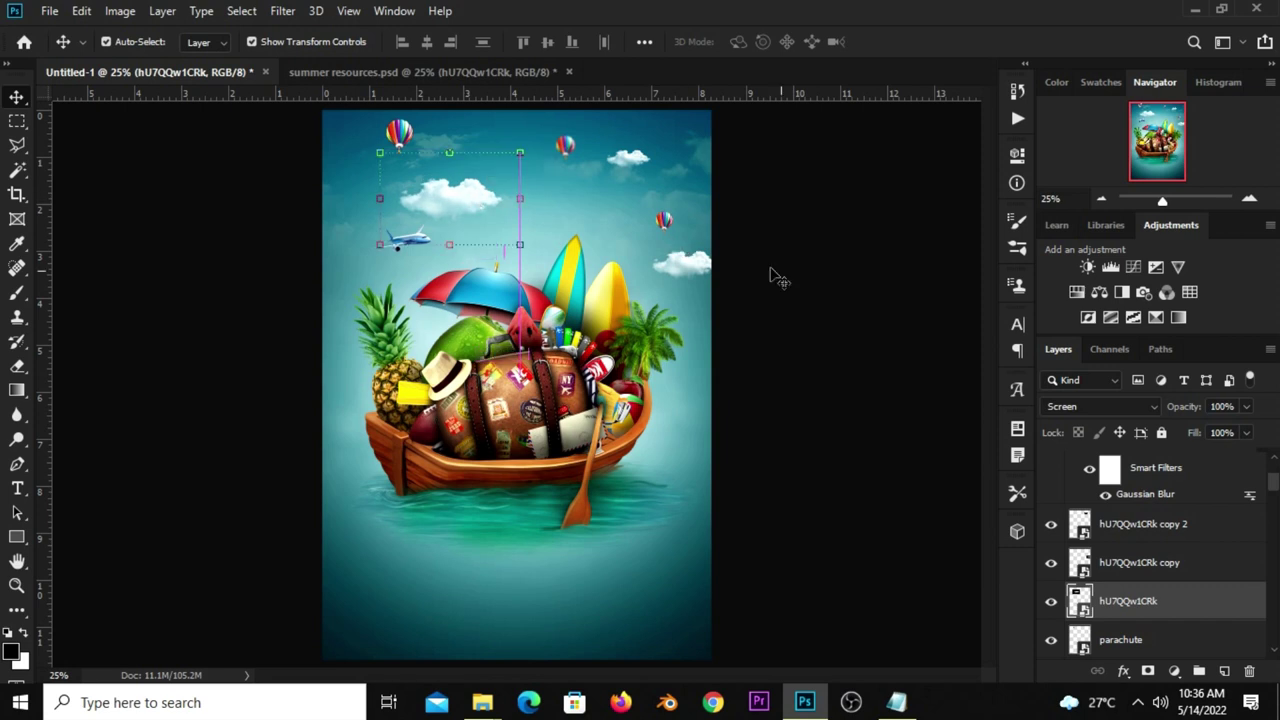
pyautogui.click(830, 290)
pyautogui.click(363, 72)
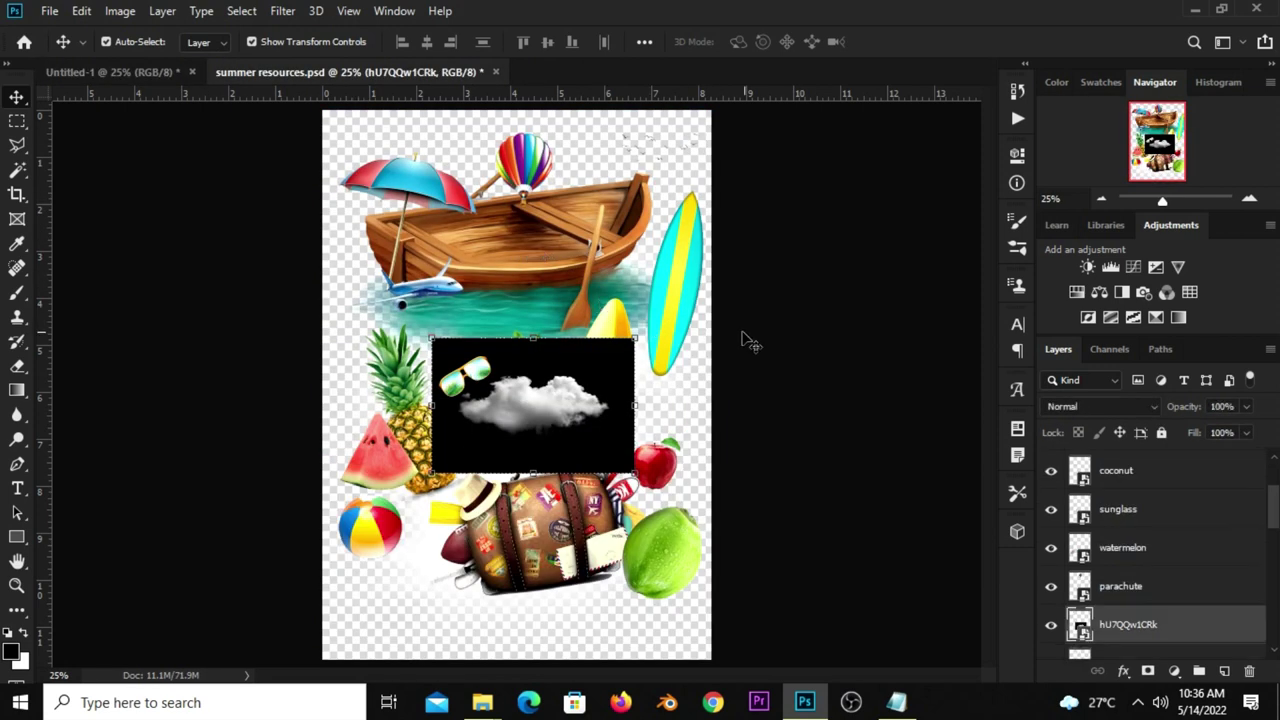
# - Hide the black cloud image in summer resources.psd and select the bird flock
pyautogui.click(1051, 625)
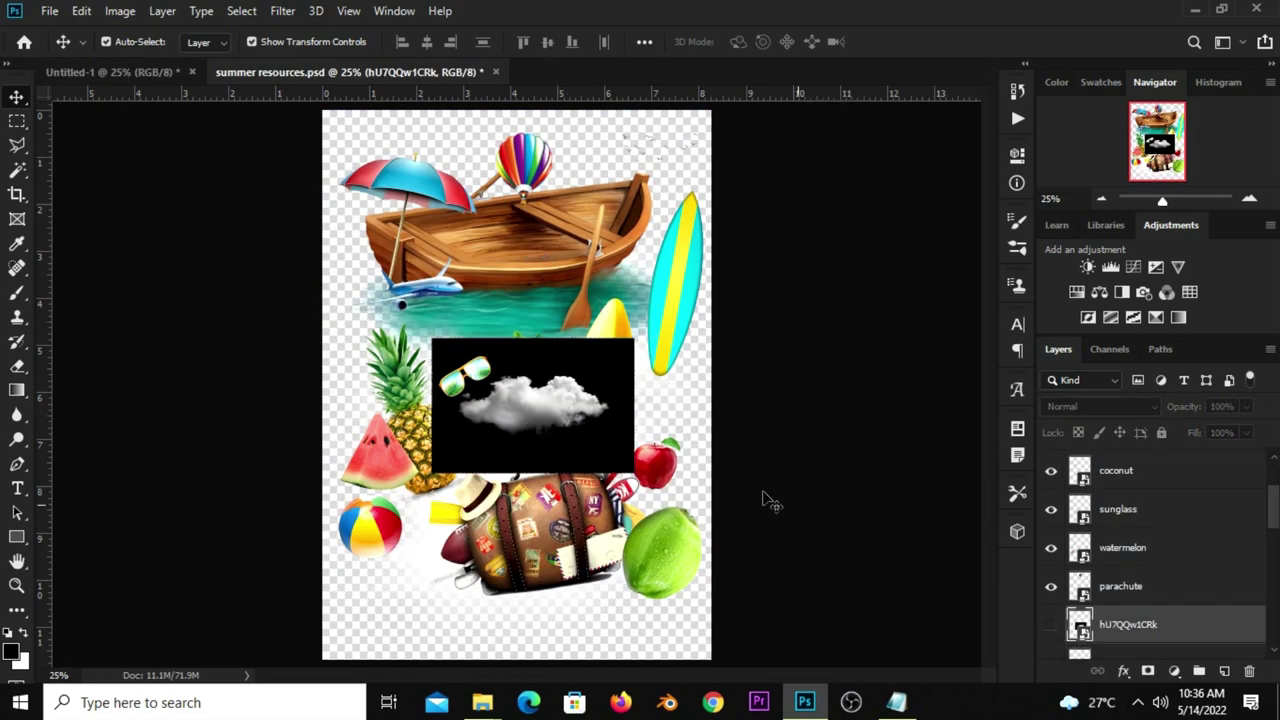
pyautogui.click(644, 154)
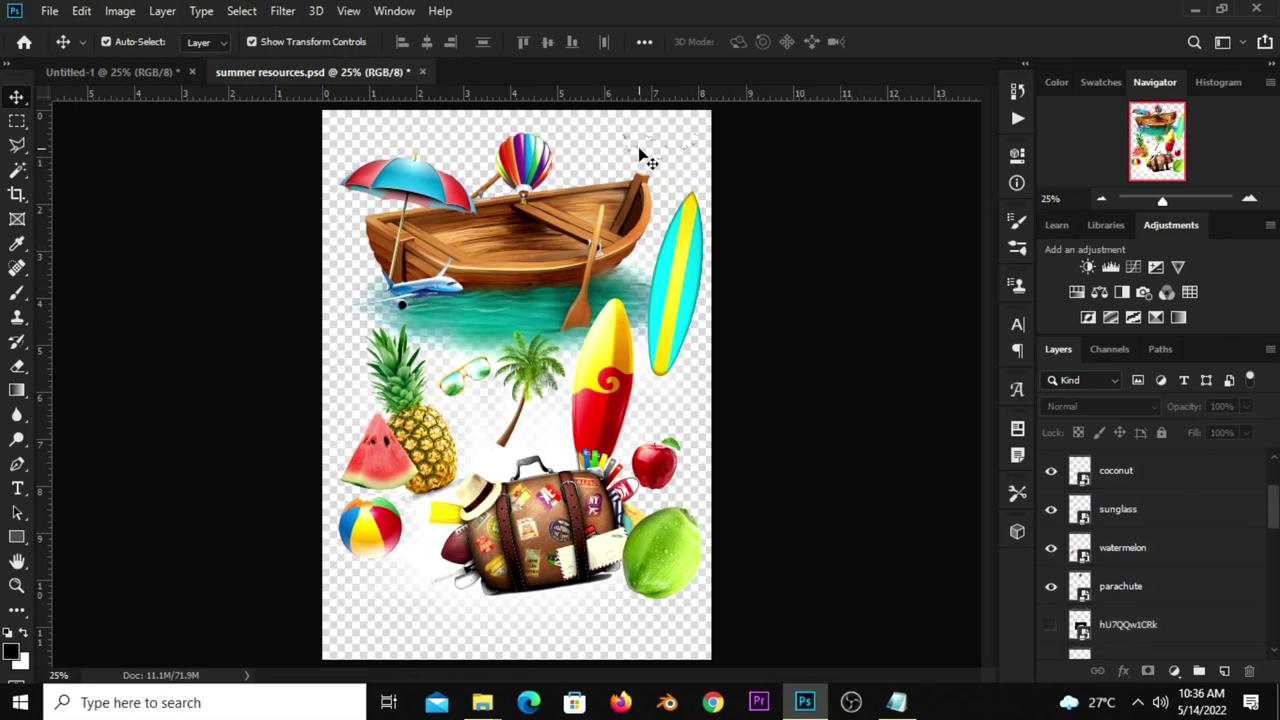
pyautogui.click(644, 156)
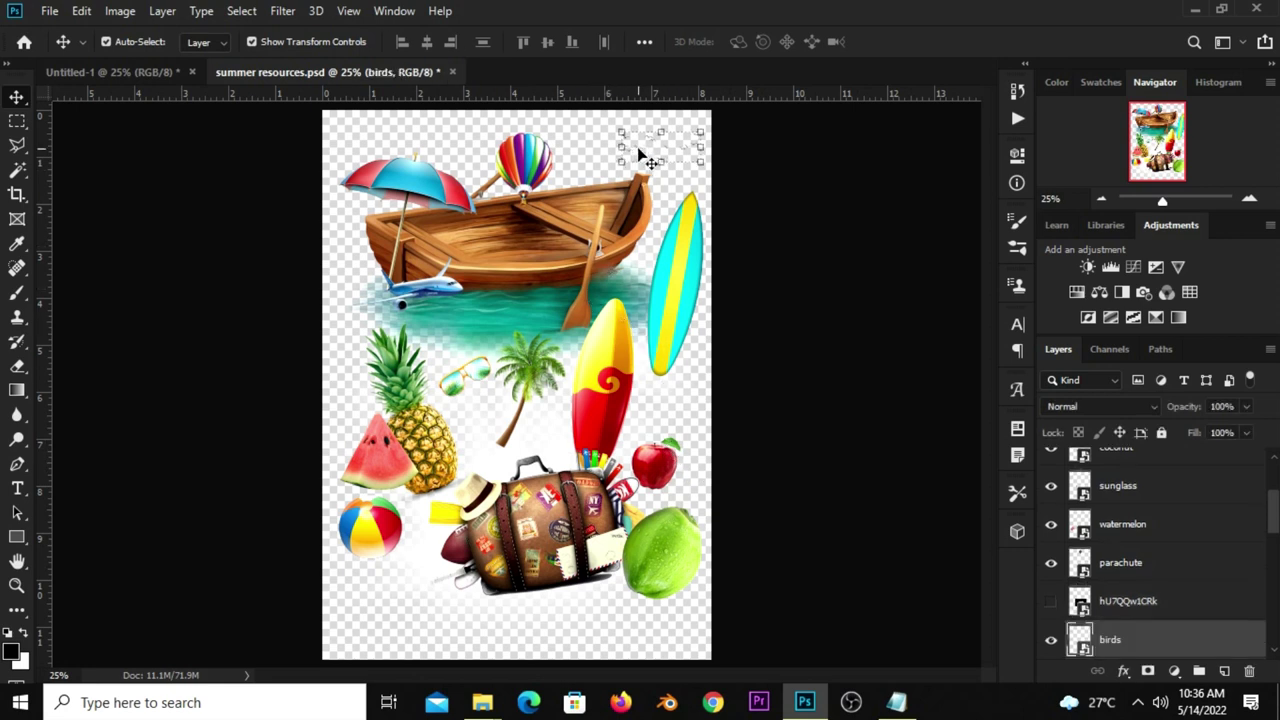
# - Place the birds above the centre cloud near the poster top, then return to resources
pyautogui.click(112, 72)
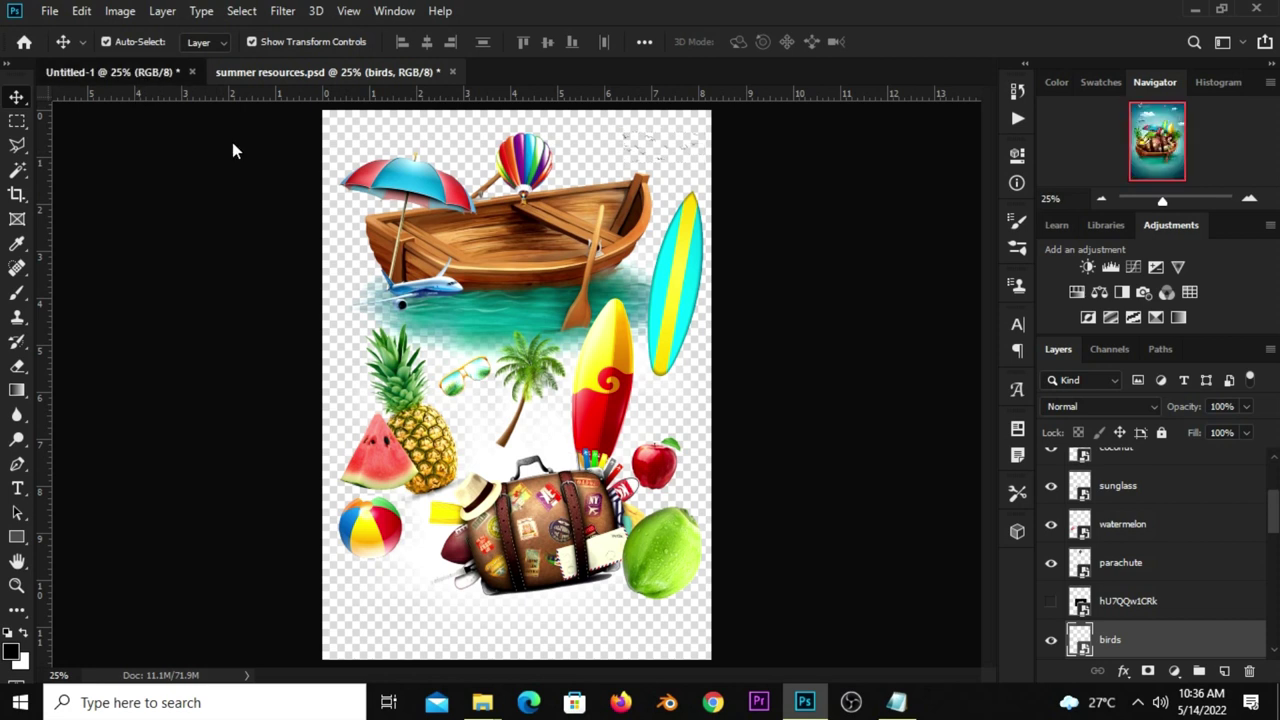
pyautogui.moveTo(480, 305)
pyautogui.mouseDown()
pyautogui.moveTo(516, 380)
pyautogui.moveTo(515, 213)
pyautogui.moveTo(483, 193)
pyautogui.moveTo(512, 196)
pyautogui.mouseUp()
pyautogui.hotkey('ctrl', 't')
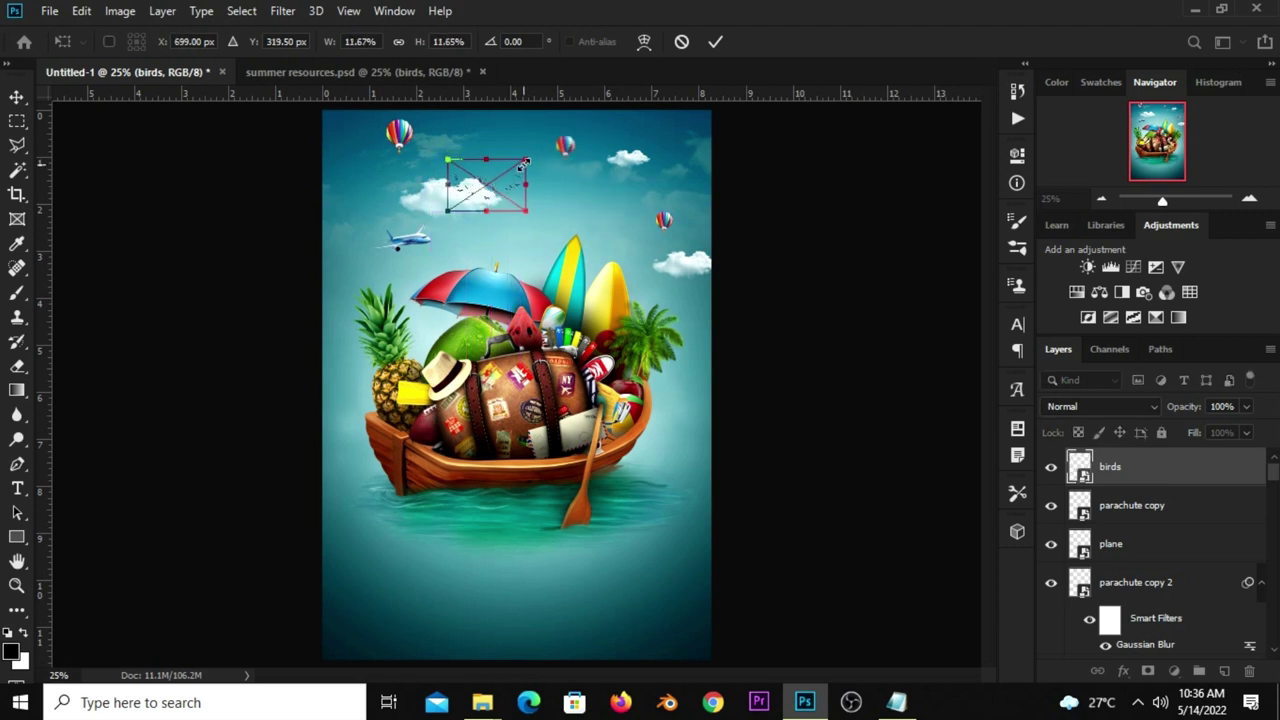
pyautogui.press('Return')
pyautogui.click(777, 333)
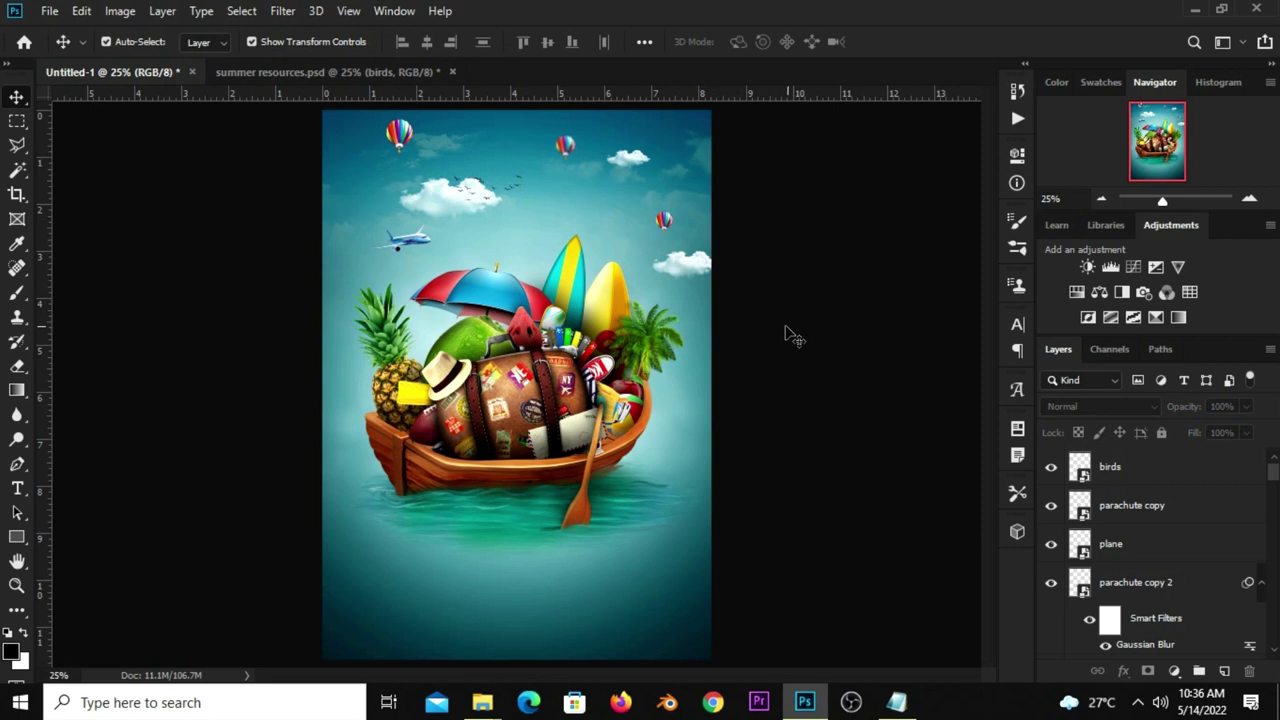
pyautogui.click(331, 74)
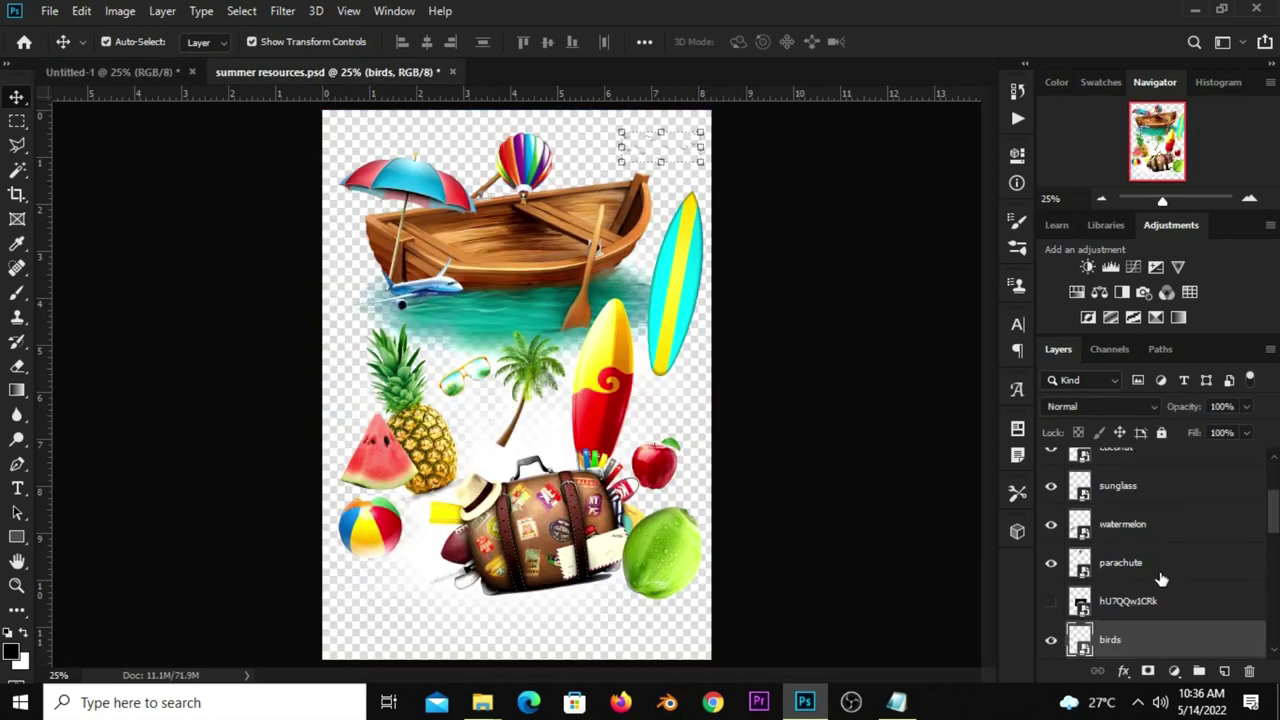
pyautogui.scroll(3, 1158, 615)
# - Bring the two-line lorem ipsum caption into the poster, centred near the bottom below the boat
pyautogui.click(1107, 540)
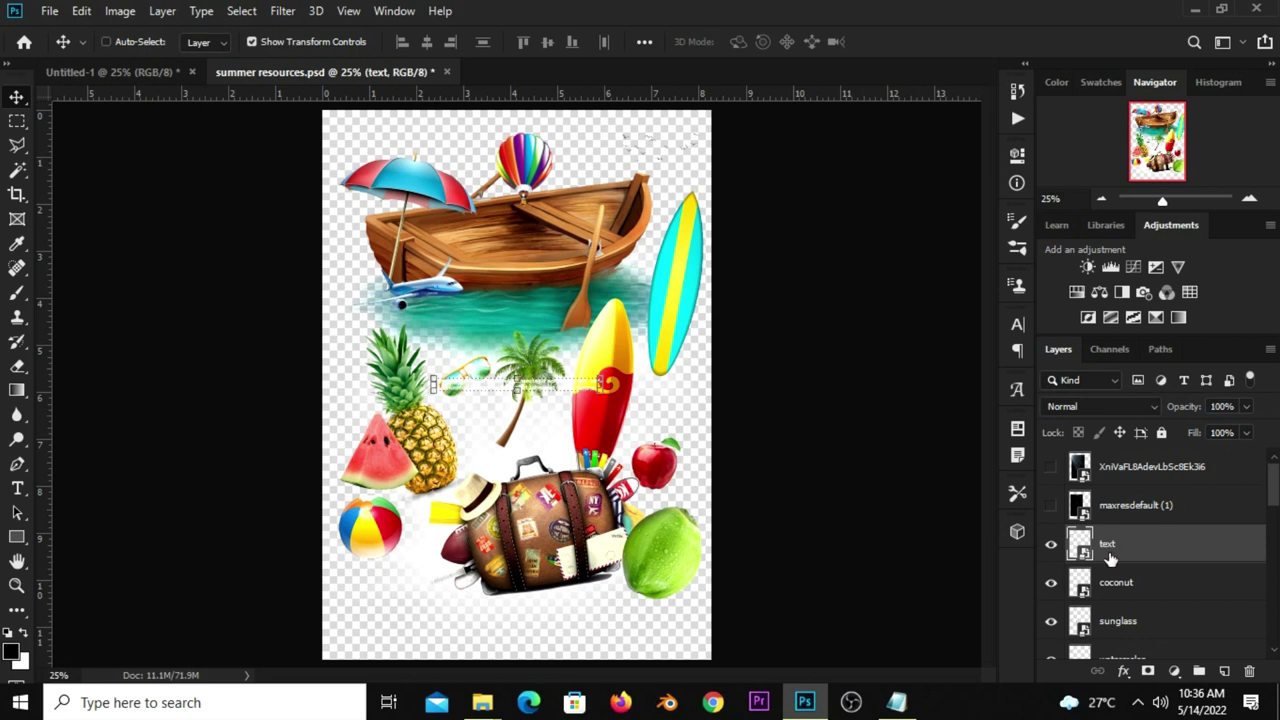
pyautogui.moveTo(165, 150); pyautogui.dragTo(558, 394)
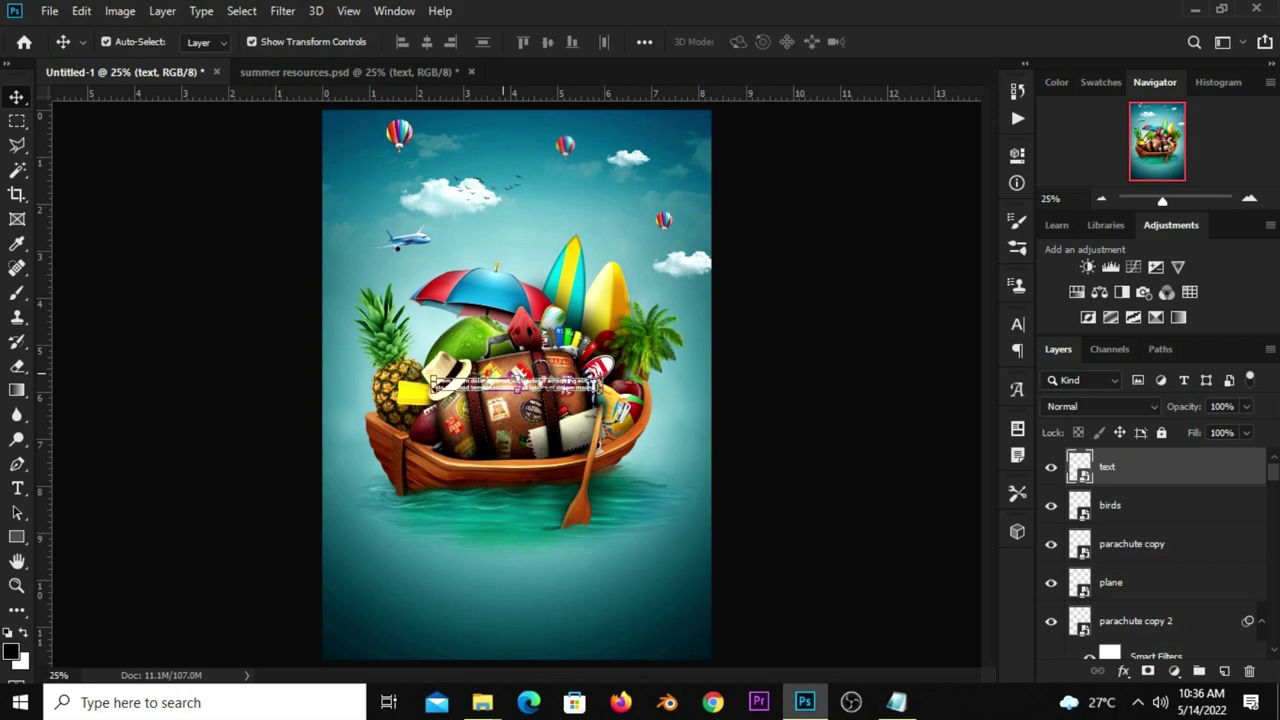
pyautogui.hotkey('ctrl', 't')
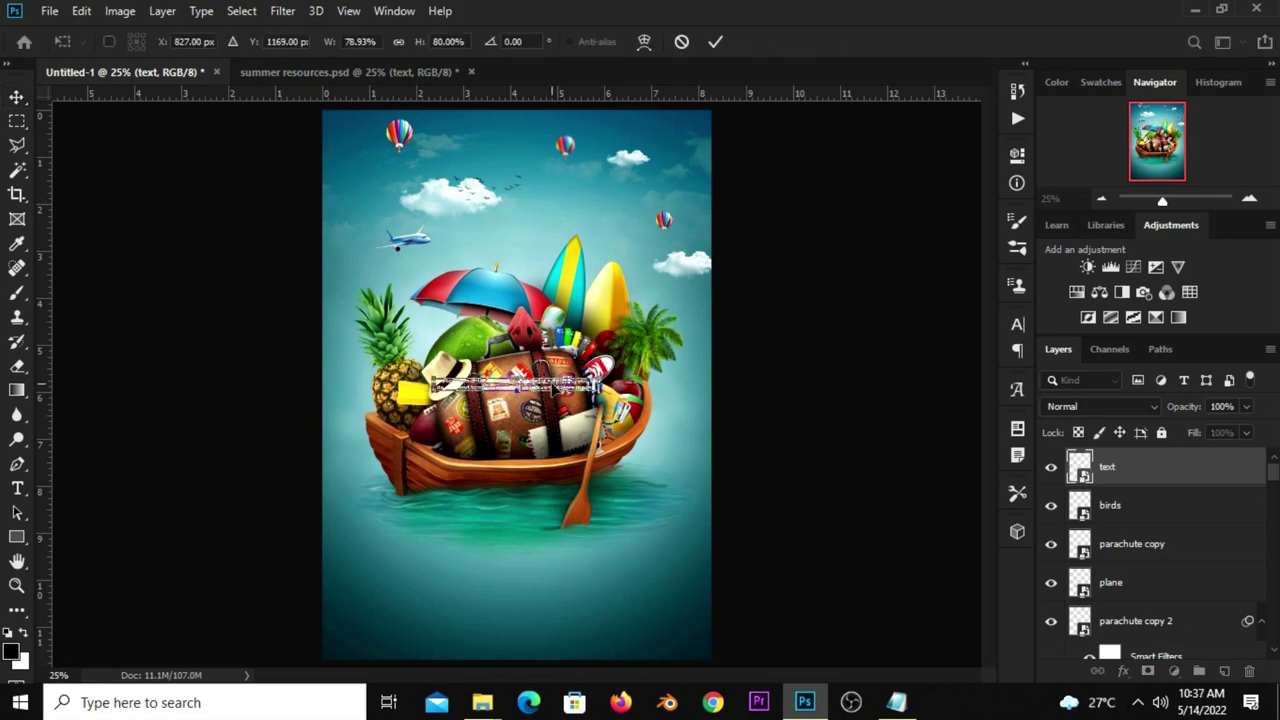
pyautogui.moveTo(553, 390); pyautogui.dragTo(550, 625)
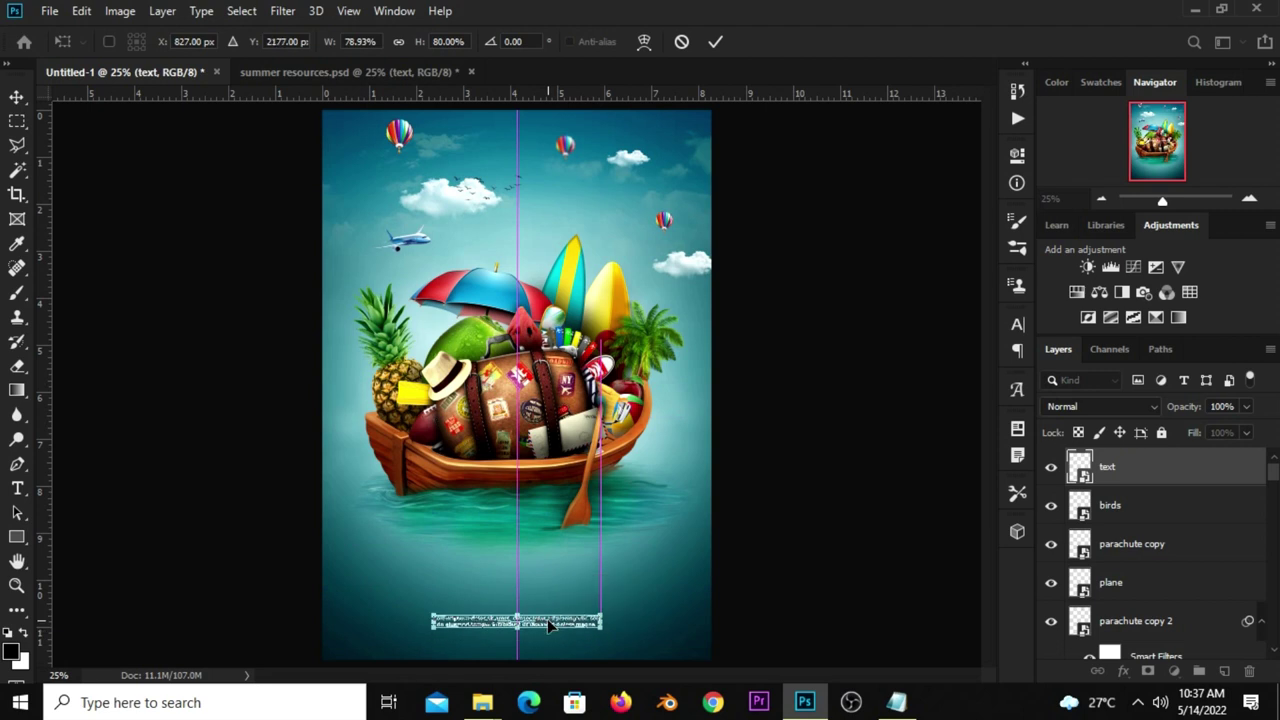
pyautogui.press('Return')
pyautogui.moveTo(550, 622); pyautogui.dragTo(545, 585)
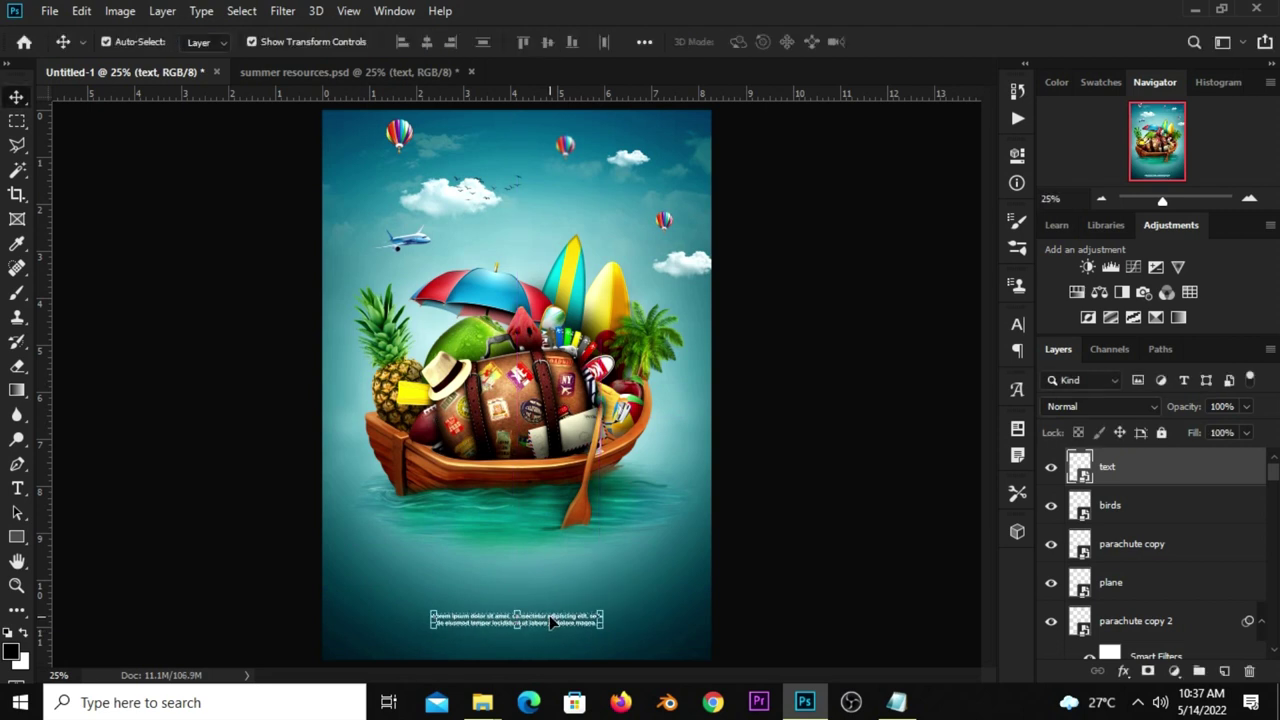
pyautogui.press('Down')
pyautogui.press('Down')
pyautogui.press('Down')
pyautogui.press('Down')
pyautogui.press('Down')
pyautogui.press('Down')
pyautogui.click(785, 540)
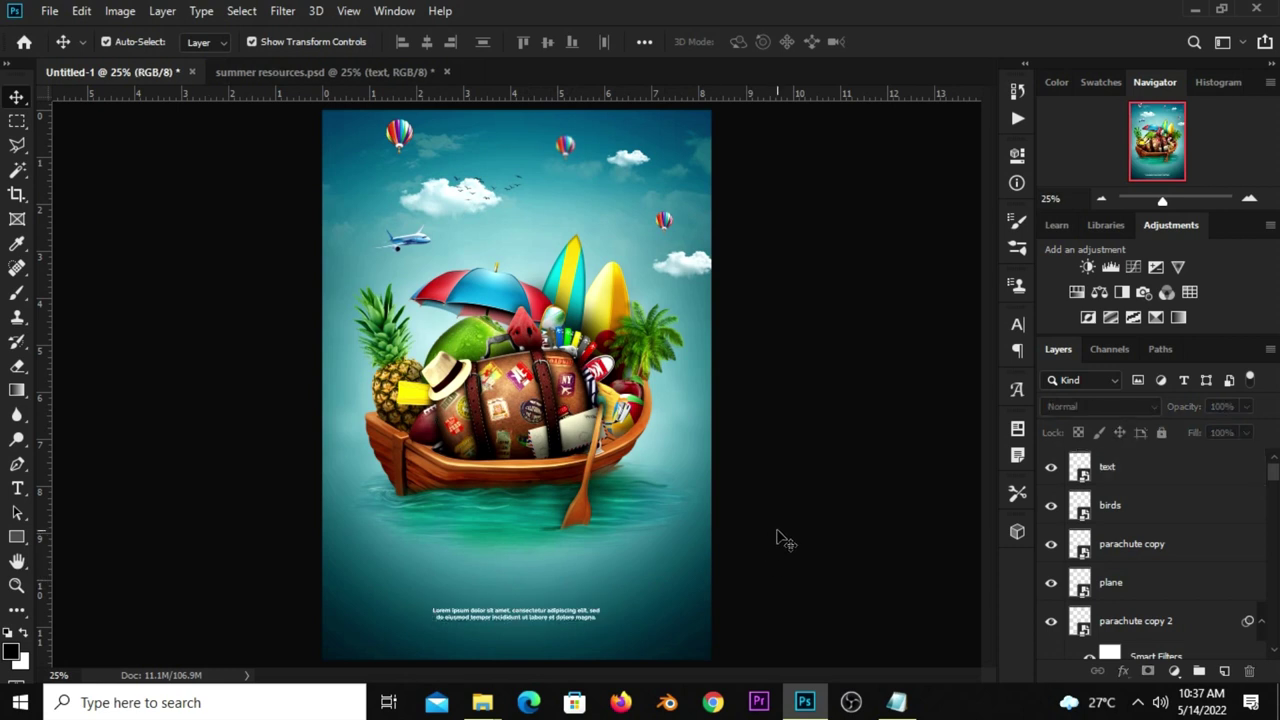
# - Toggle the boat layer to check the composition, then collapse Group 1 in the layers list
pyautogui.click(486, 513)
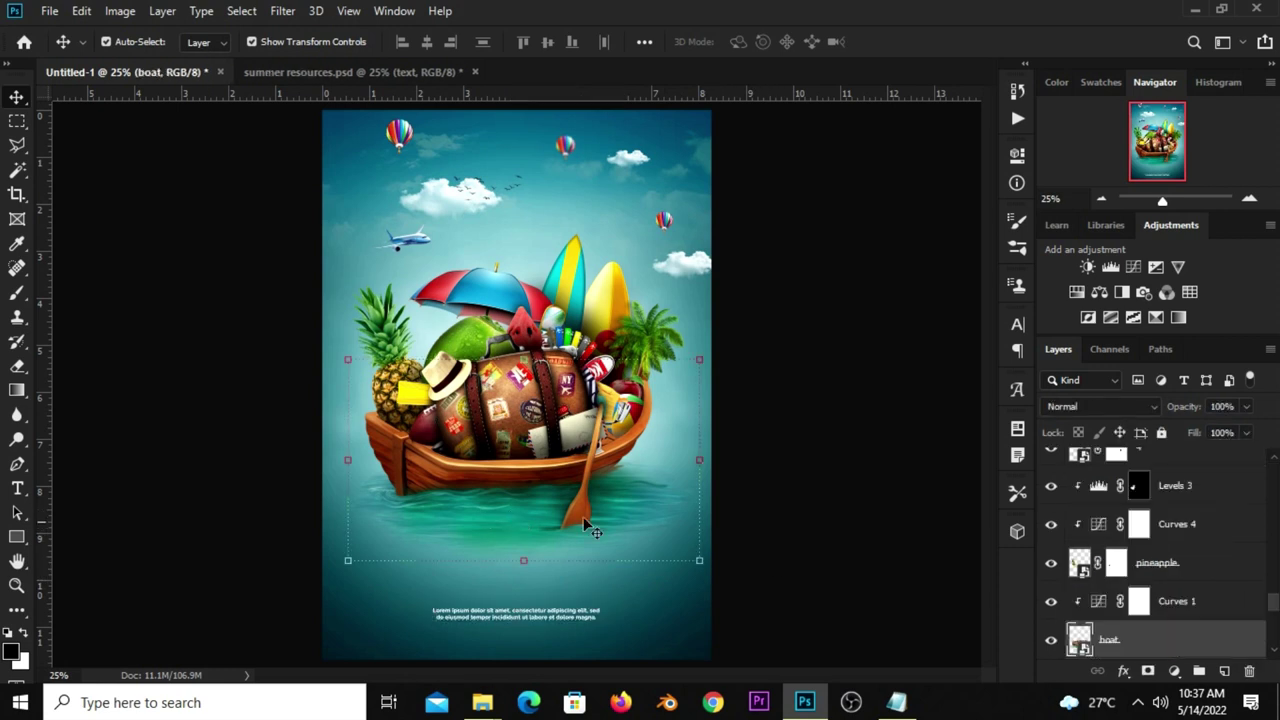
pyautogui.click(1050, 641)
pyautogui.click(1048, 645)
pyautogui.scroll(-3, 1146, 637)
pyautogui.scroll(2, 1100, 610)
pyautogui.scroll(-1, 1068, 585)
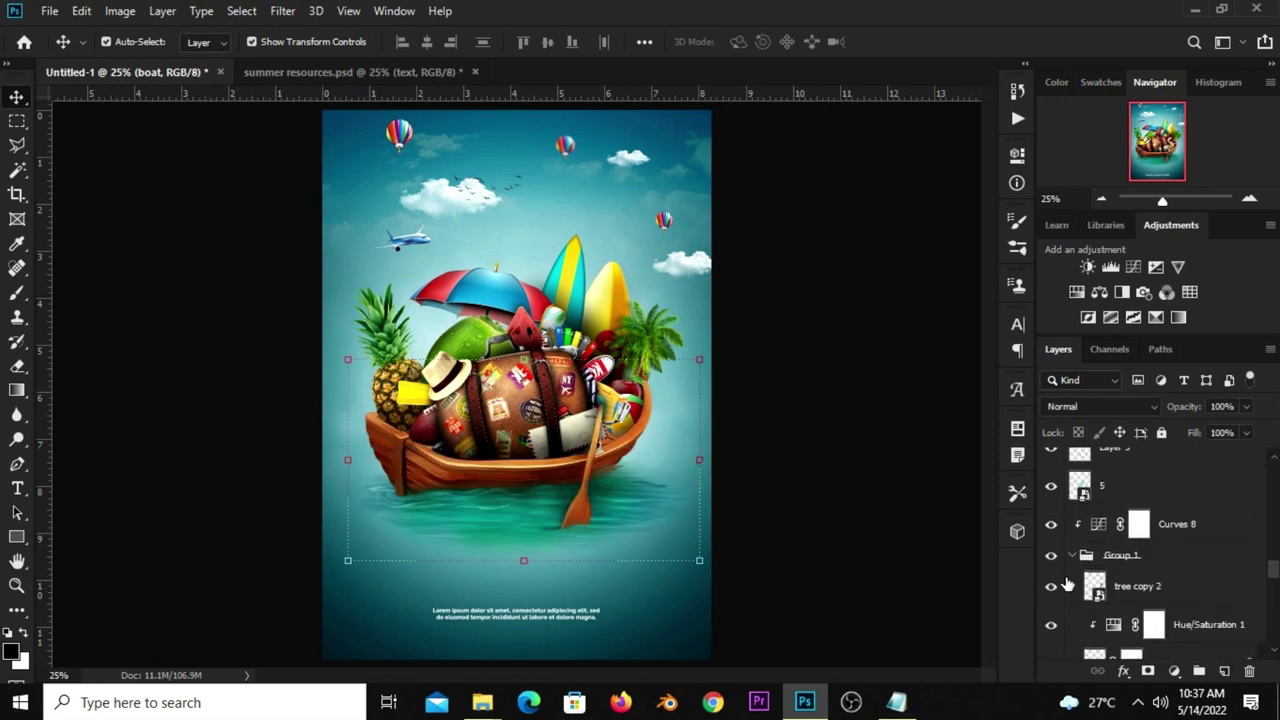
pyautogui.click(1070, 557)
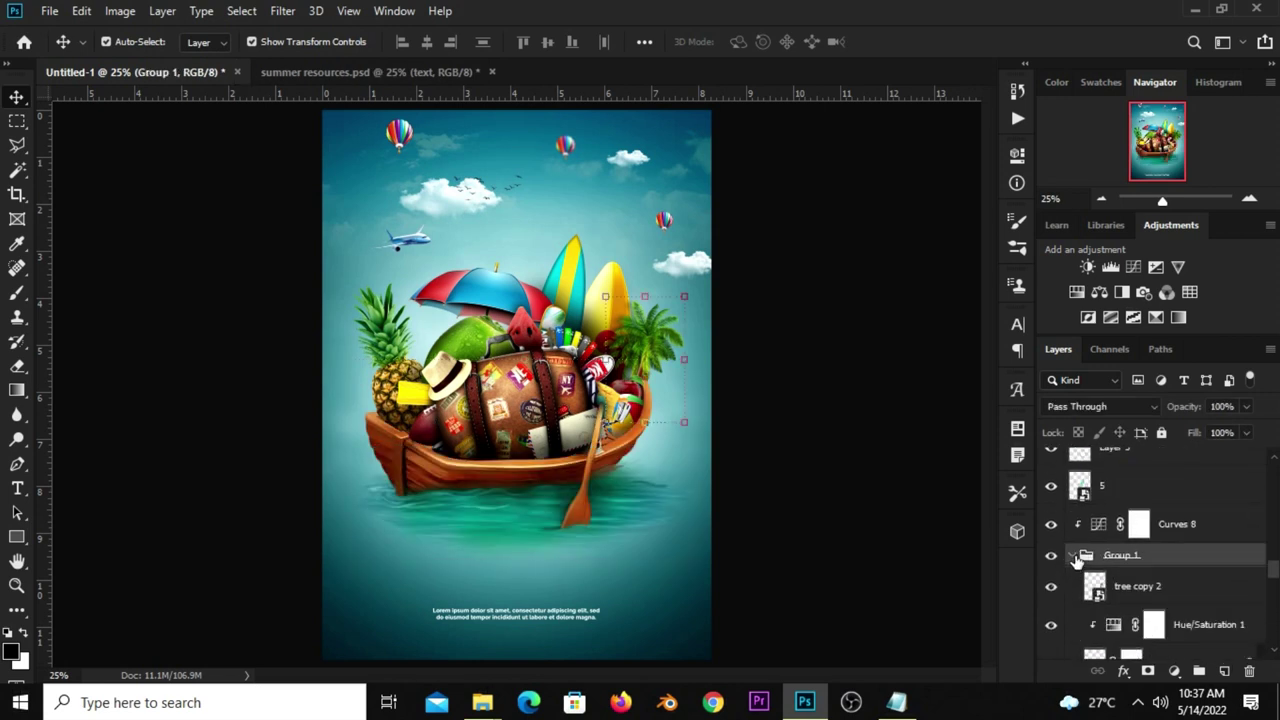
pyautogui.click(1077, 556)
pyautogui.scroll(3, 1130, 563)
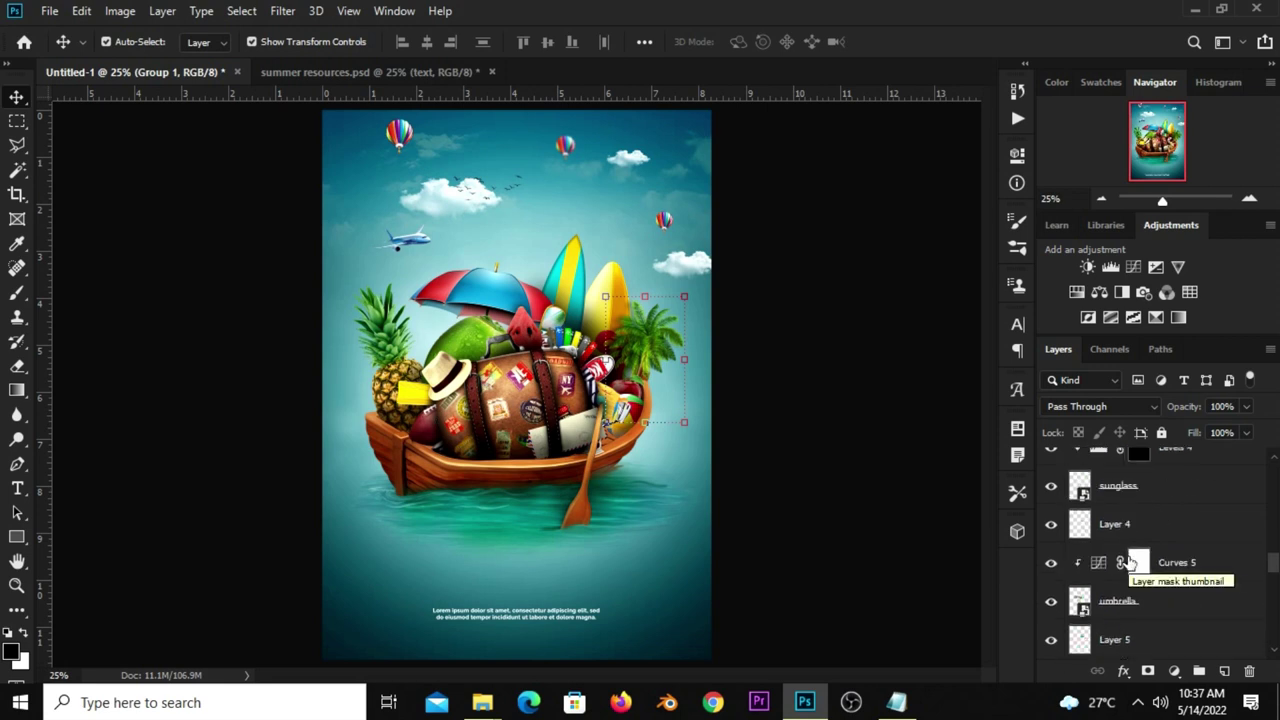
pyautogui.scroll(2, 1128, 563)
pyautogui.scroll(2, 1128, 563)
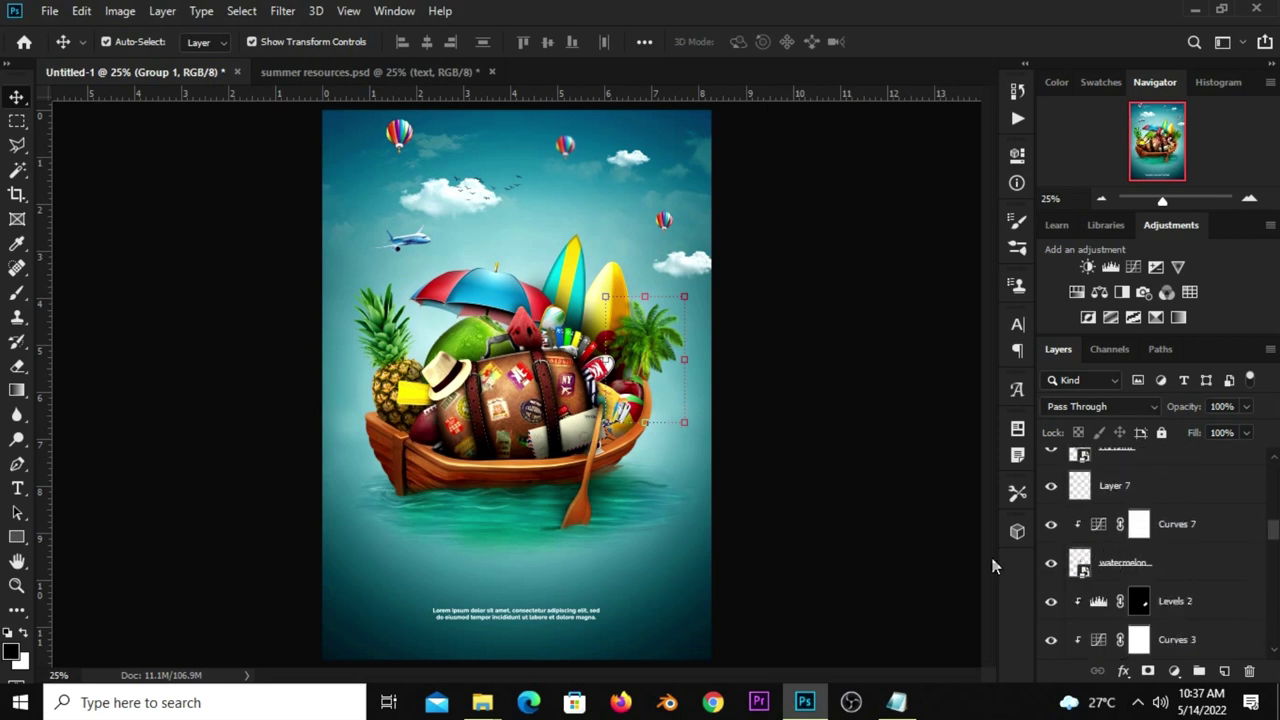
pyautogui.click(840, 550)
# - Add Curves 9 on top, darkening shadows and brightening highlights, at 79% opacity
pyautogui.click(1174, 671)
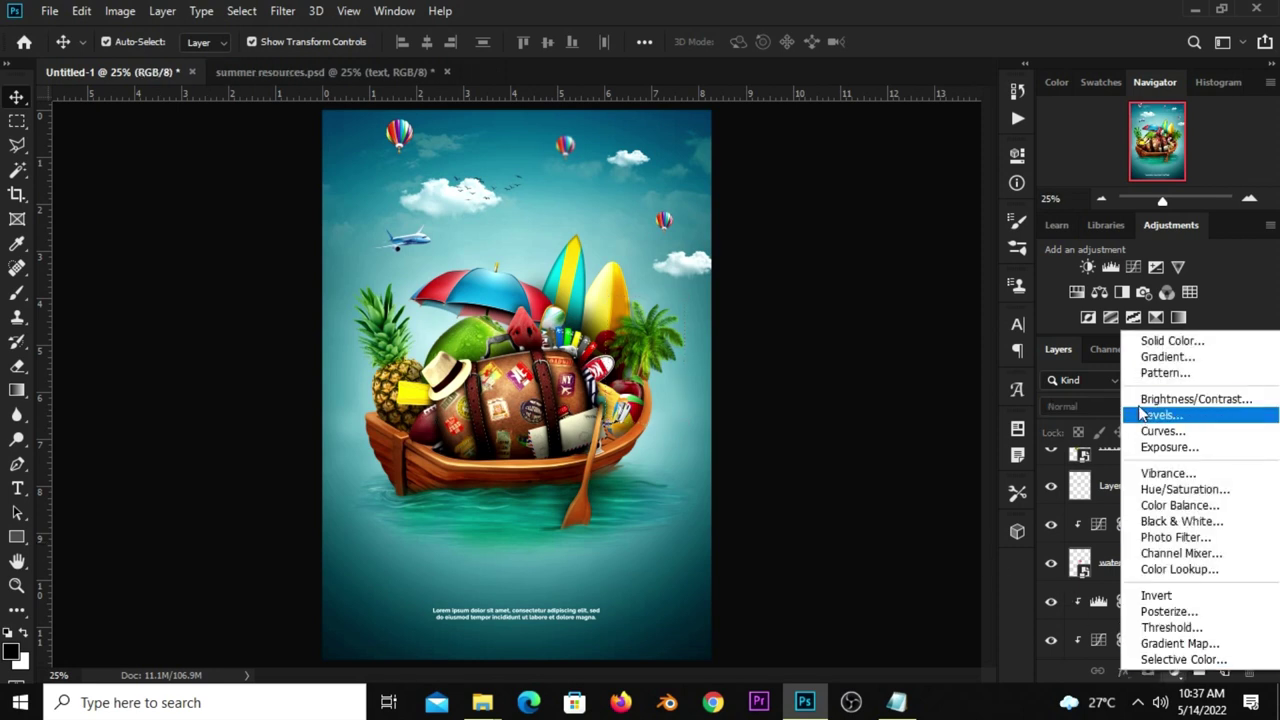
pyautogui.click(1142, 437)
pyautogui.moveTo(815, 405); pyautogui.dragTo(824, 409)
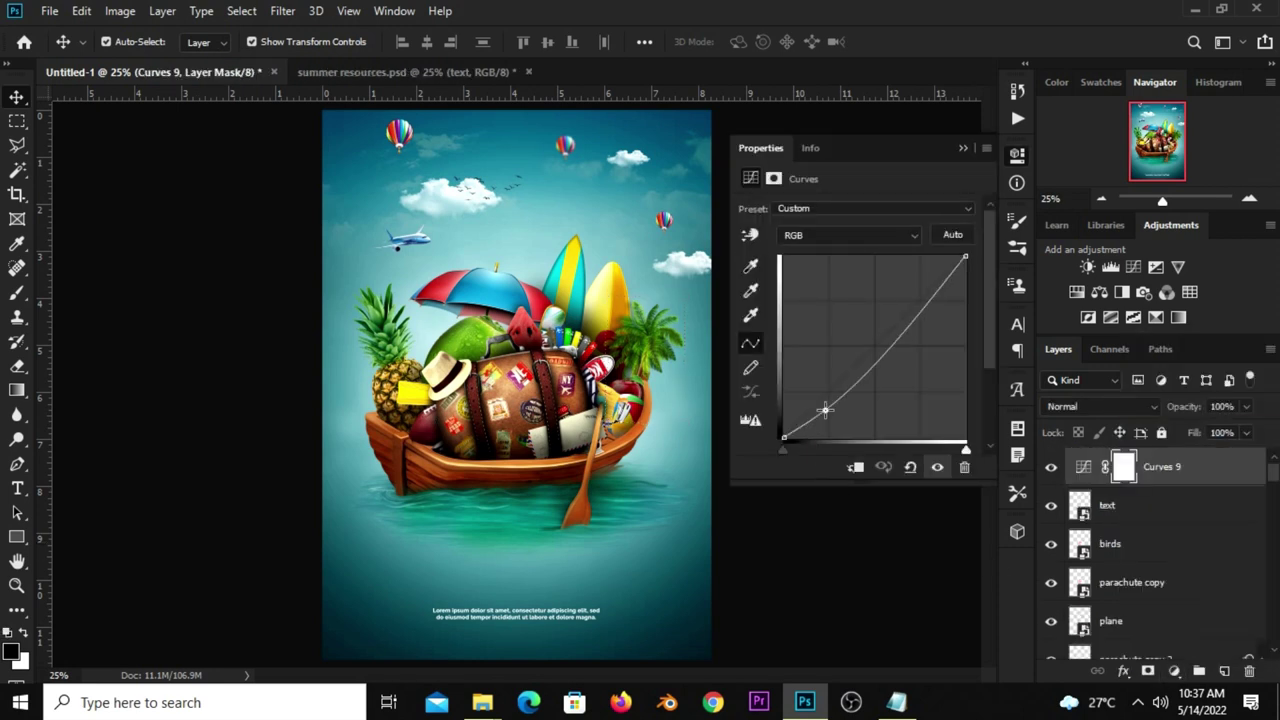
pyautogui.click(909, 316)
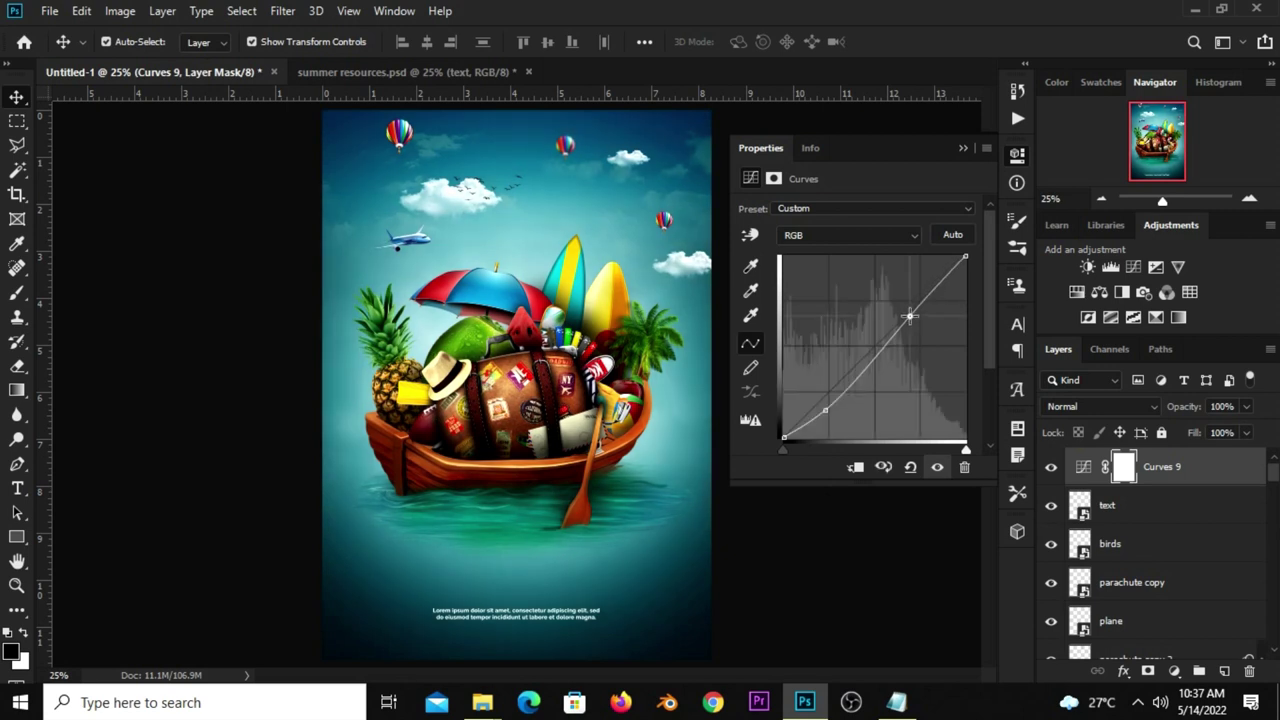
pyautogui.click(963, 148)
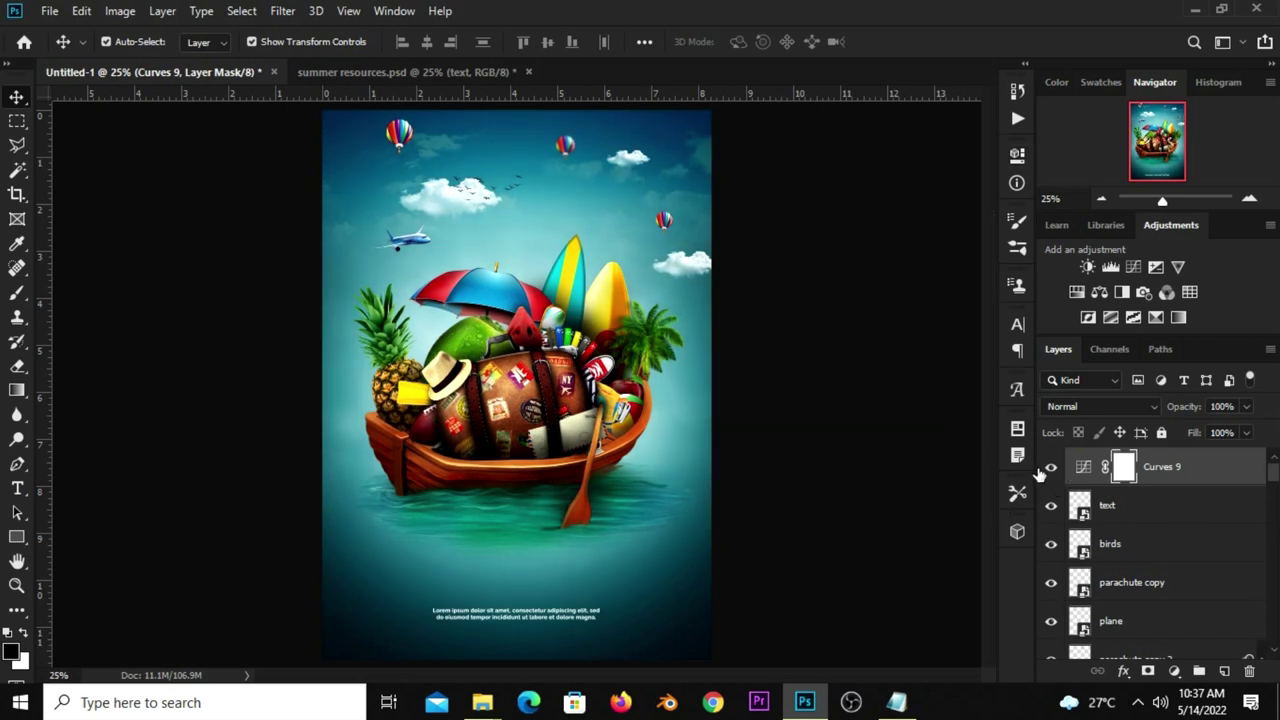
pyautogui.click(1050, 467)
pyautogui.click(1050, 467)
pyautogui.click(1246, 406)
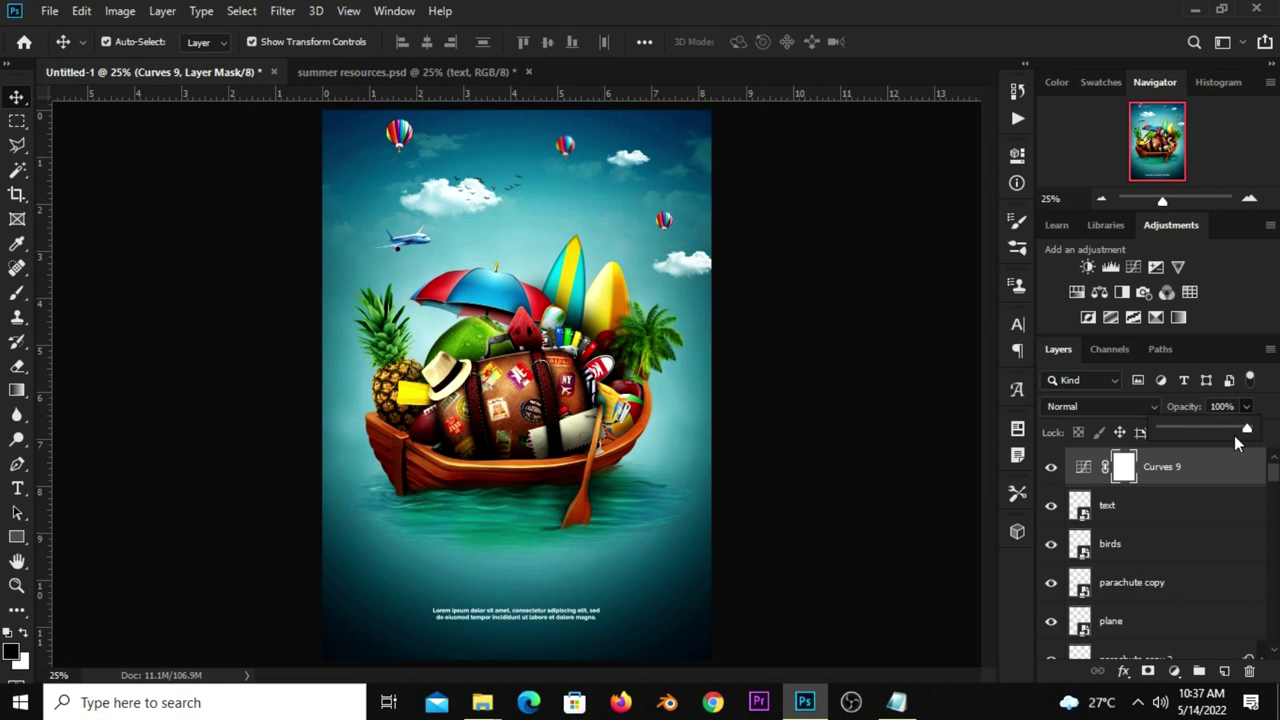
pyautogui.moveTo(1235, 437); pyautogui.dragTo(1230, 431)
pyautogui.click(830, 487)
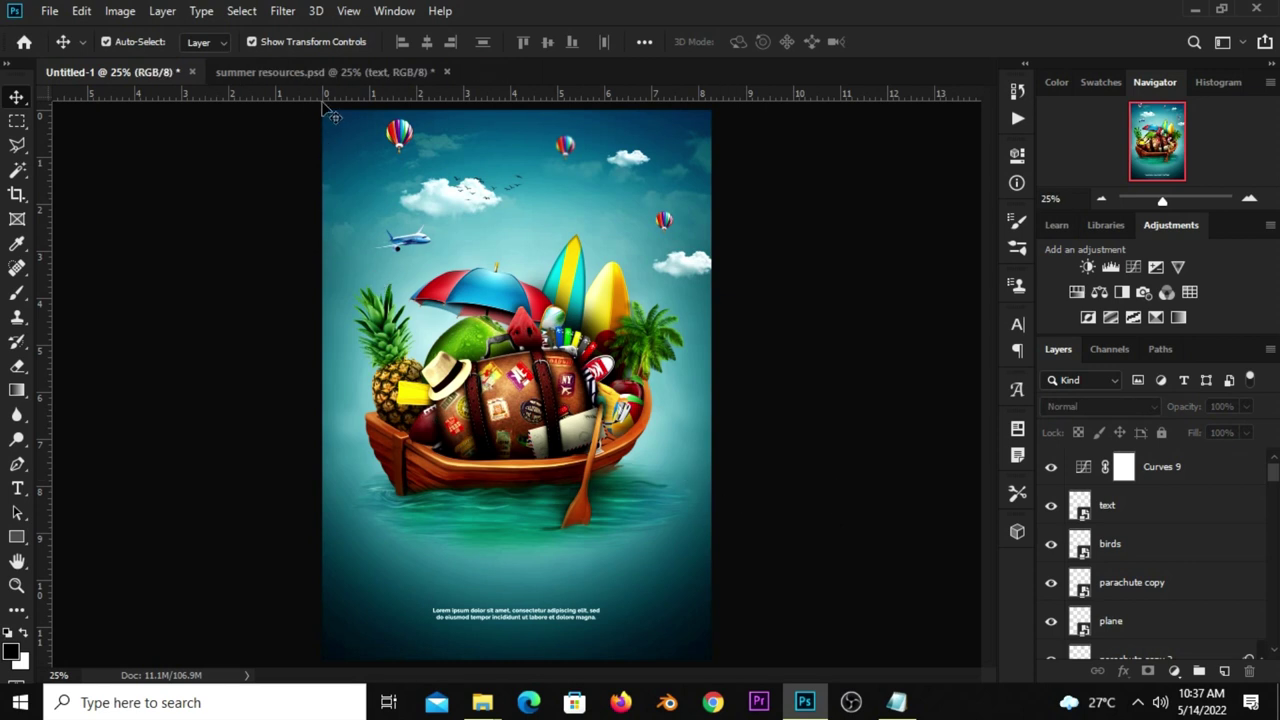
# - Show the maxresdefault (1) dust image in summer resources.psd and drag it into the poster
pyautogui.click(326, 72)
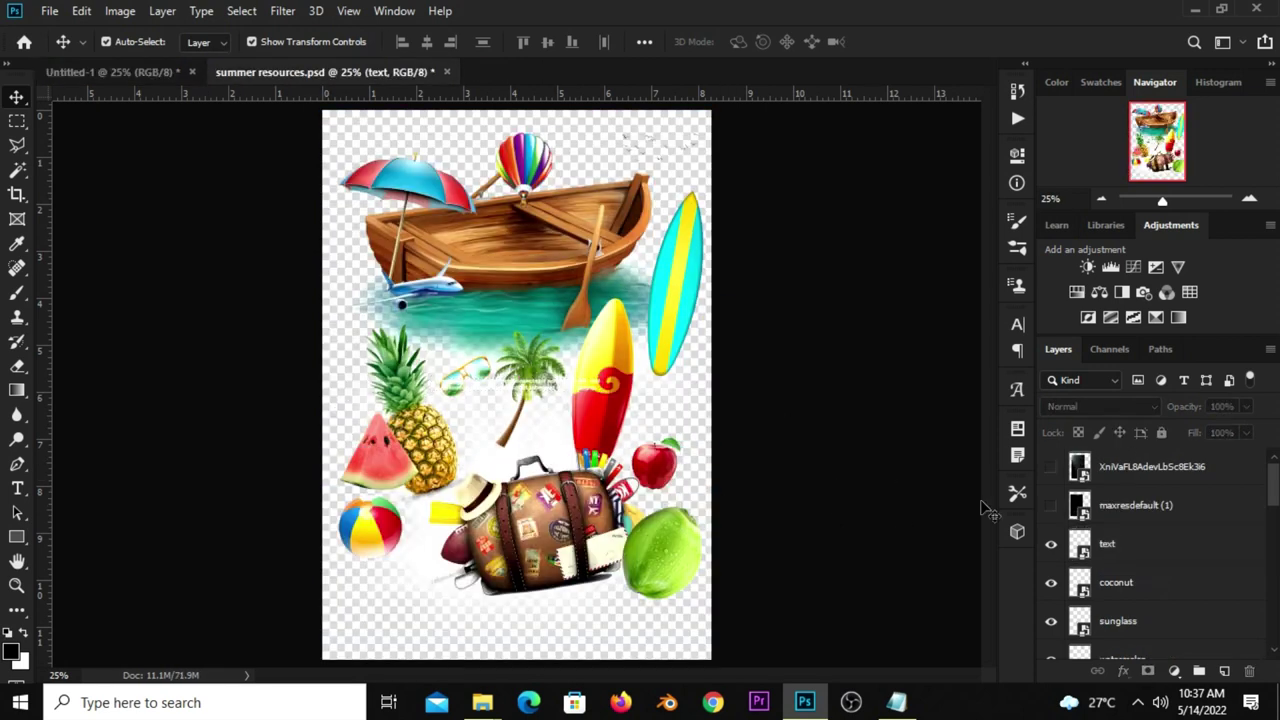
pyautogui.click(1051, 505)
pyautogui.click(1100, 512)
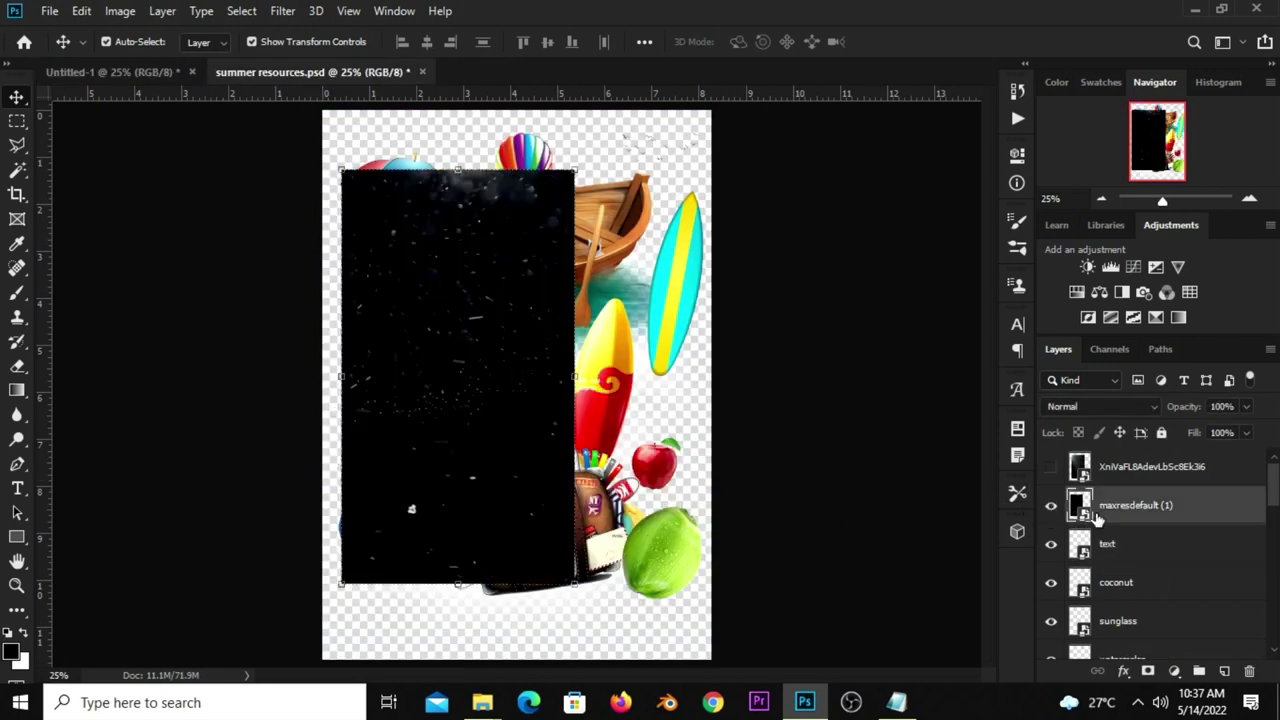
pyautogui.moveTo(412, 388); pyautogui.dragTo(512, 366)
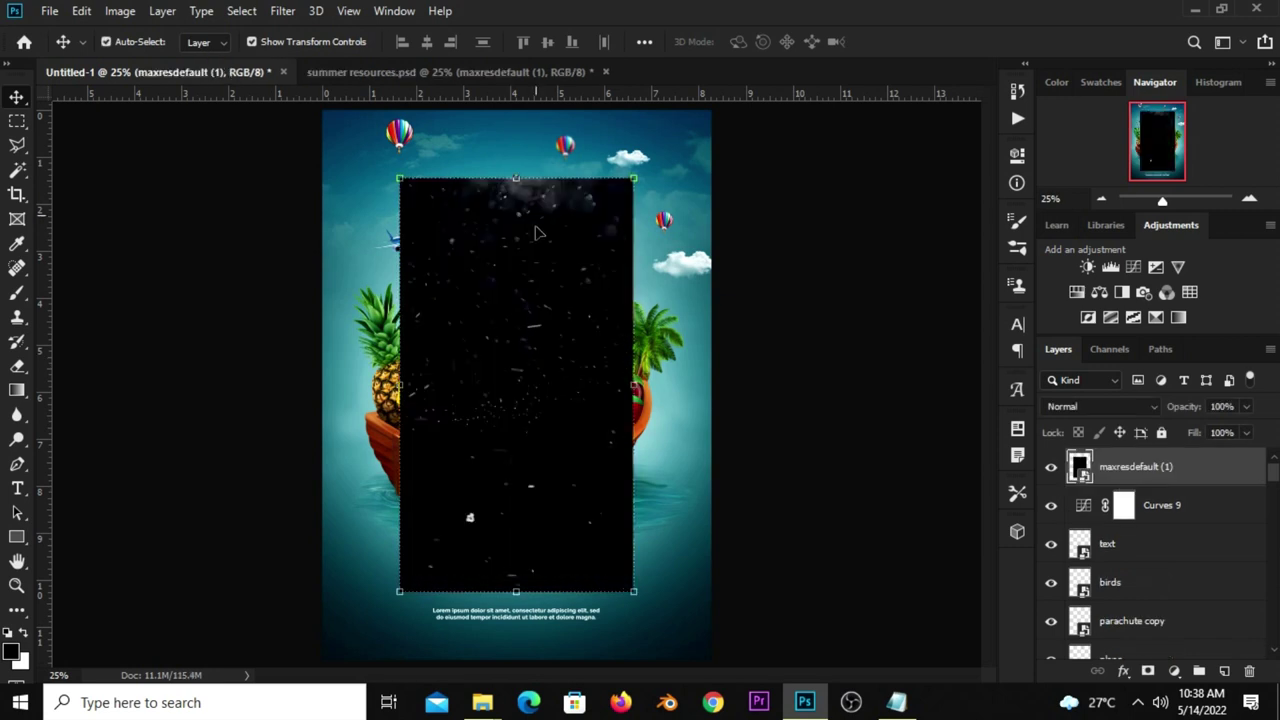
# - Enlarge the dust image past the canvas edges and set its blend mode to Screen
pyautogui.moveTo(516, 178); pyautogui.dragTo(516, 62)
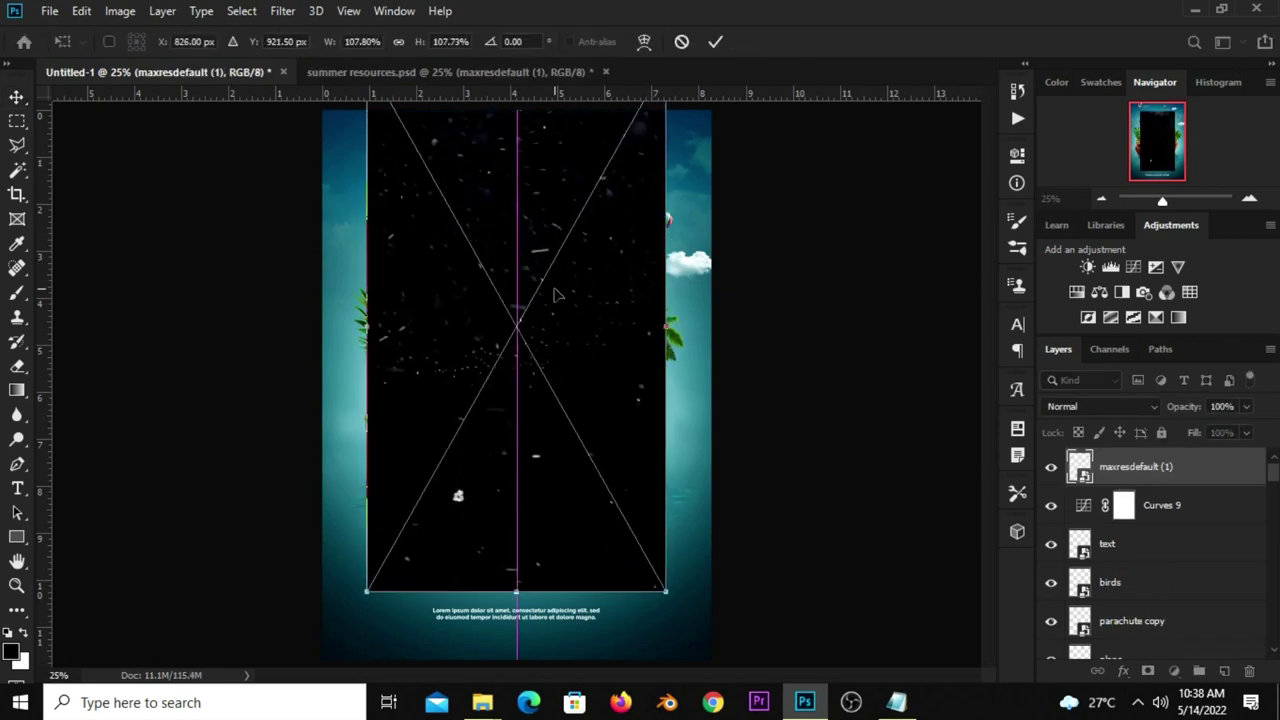
pyautogui.hotkey('ctrl', '0')
pyautogui.moveTo(517, 543); pyautogui.dragTo(517, 705)
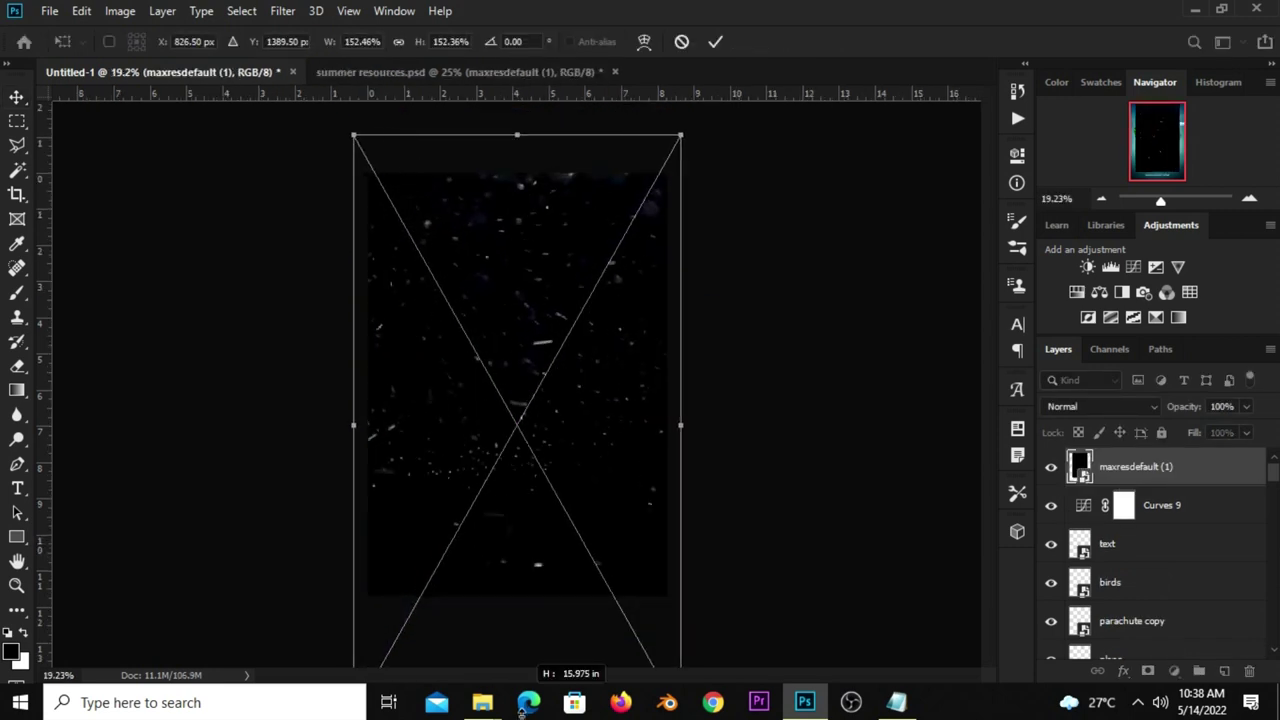
pyautogui.moveTo(516, 418); pyautogui.dragTo(514, 434)
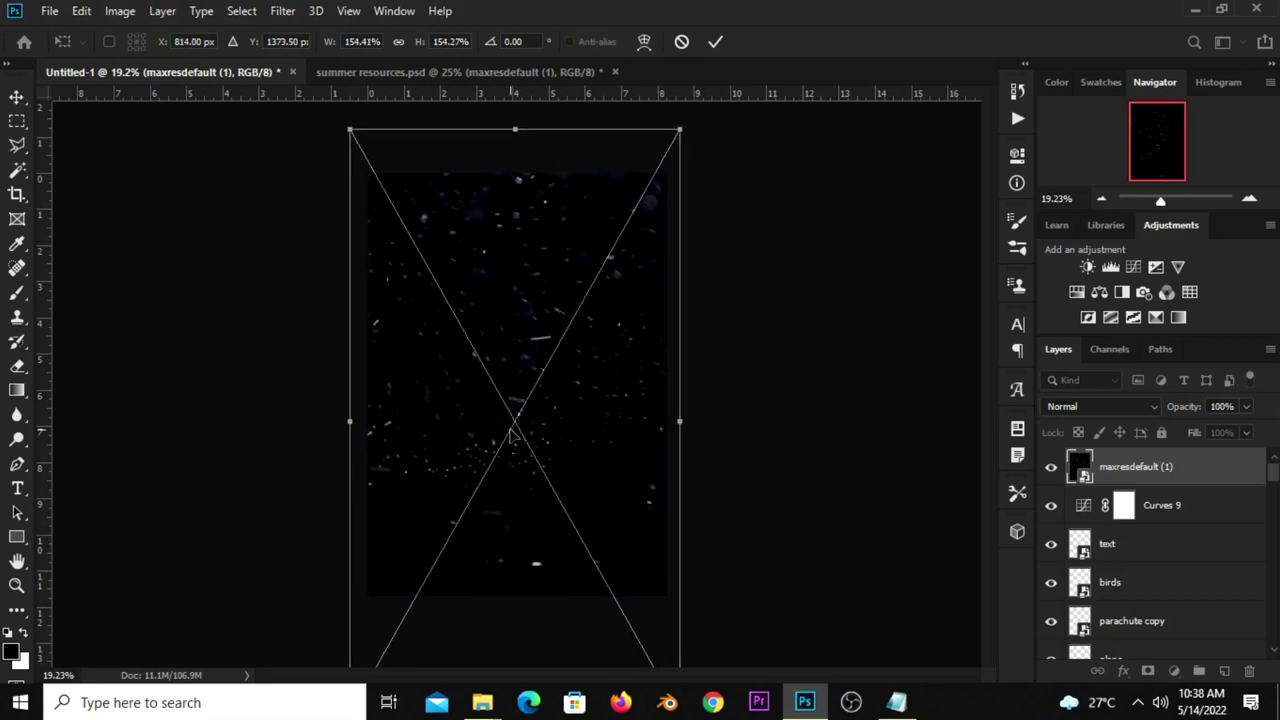
pyautogui.press('Return')
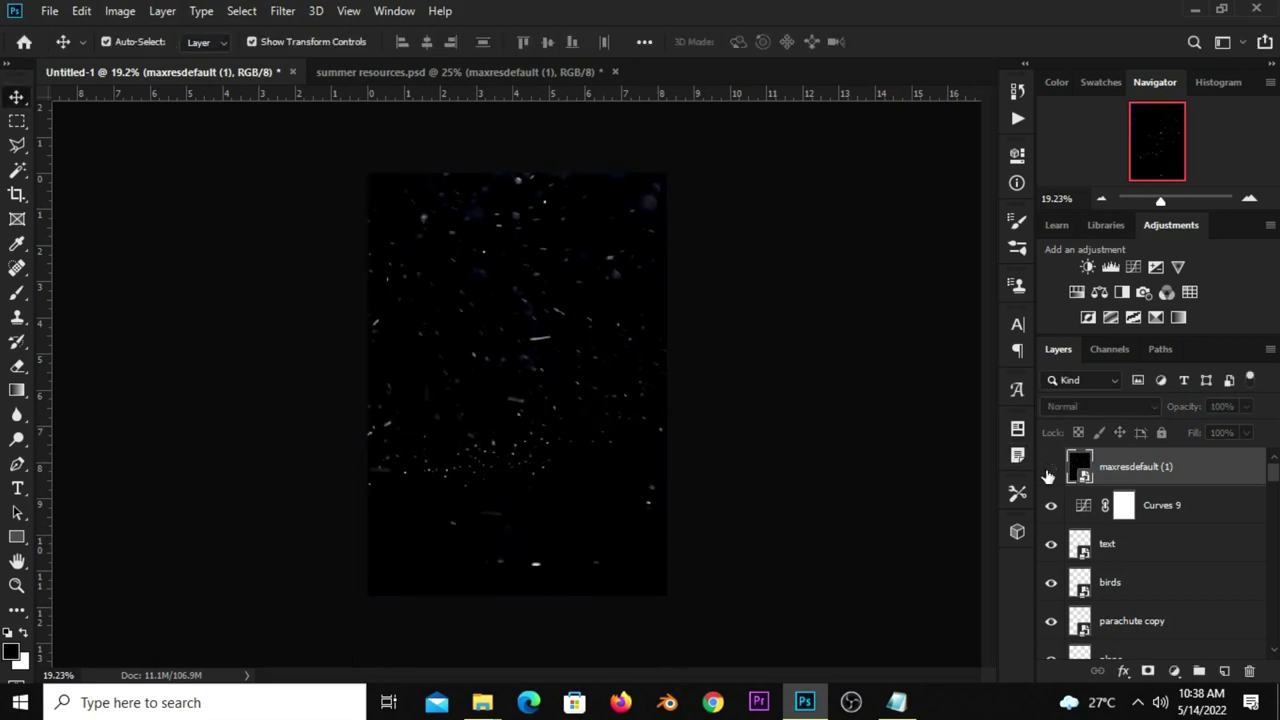
pyautogui.click(1078, 404)
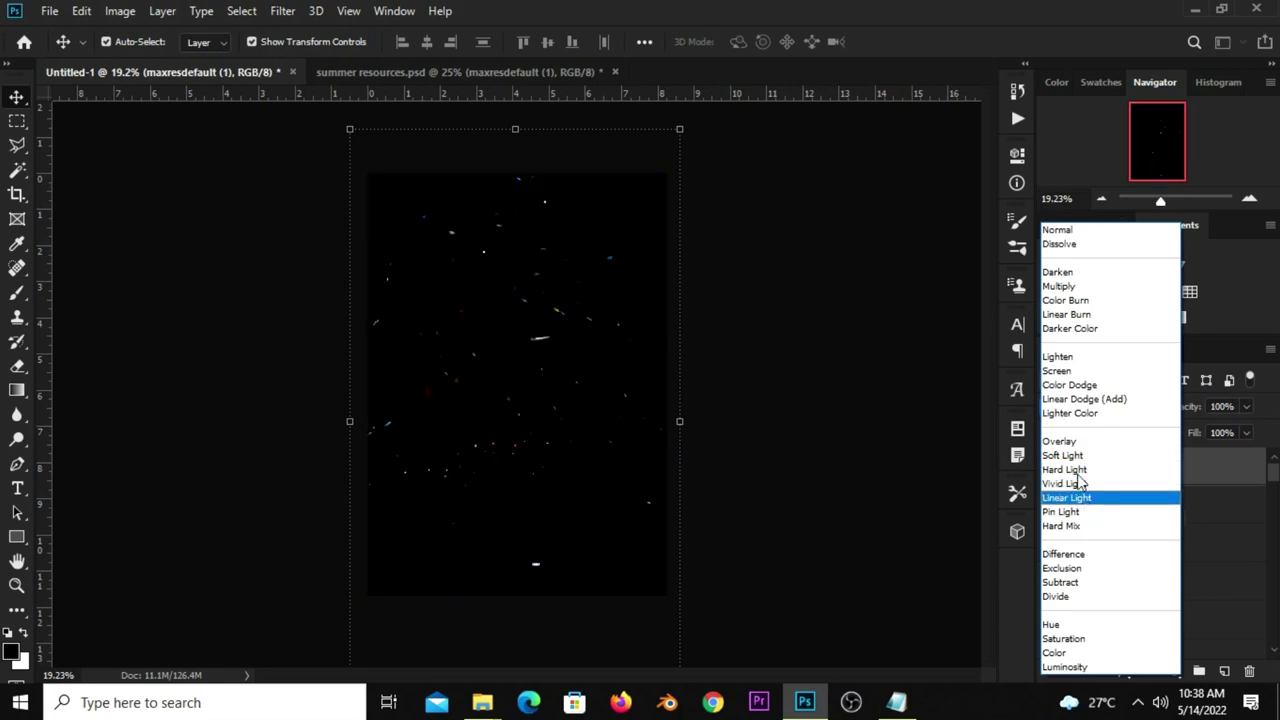
pyautogui.click(1078, 371)
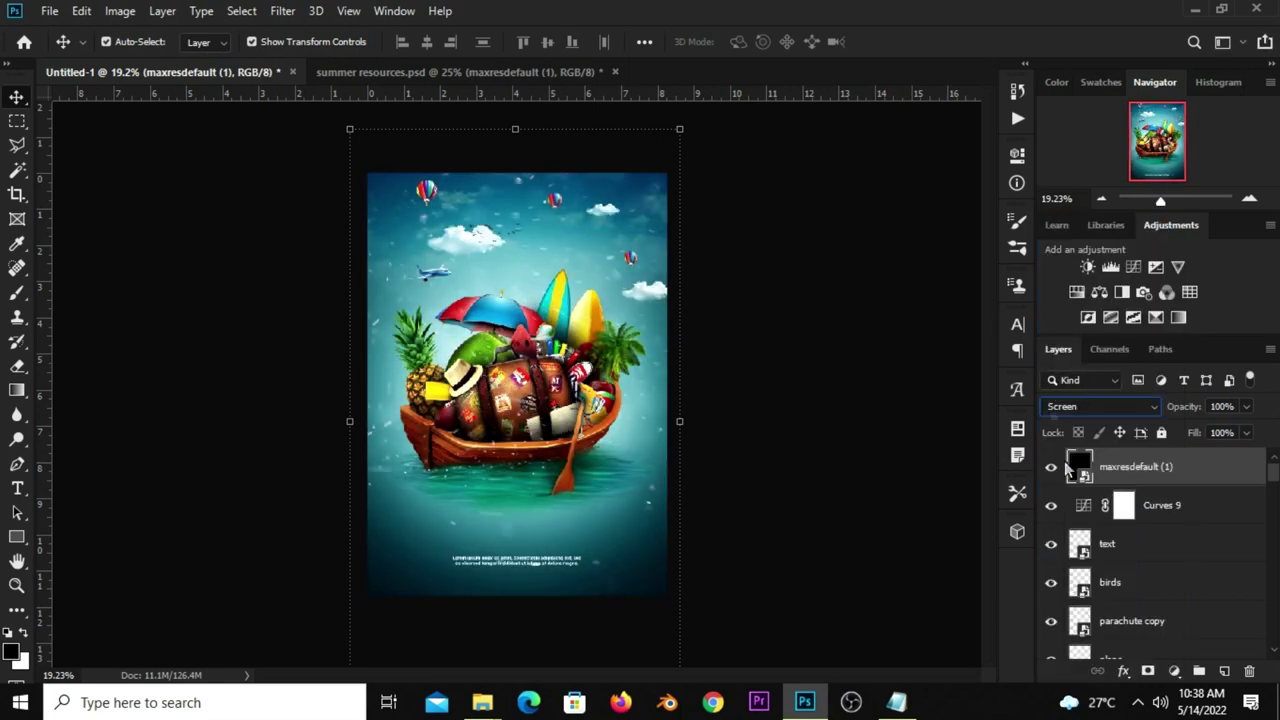
# - Add Levels 5 clipped to the dust layer, raising the black input to 64
pyautogui.click(1175, 672)
pyautogui.click(1170, 418)
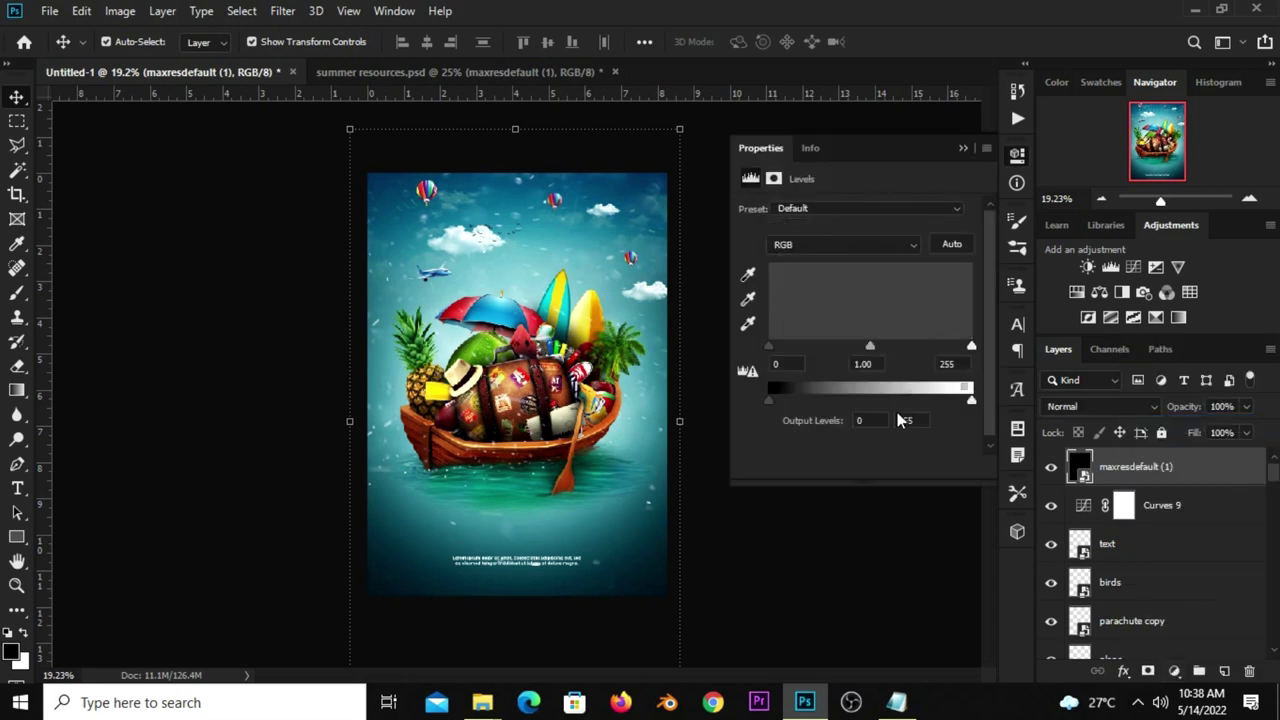
pyautogui.click(855, 467)
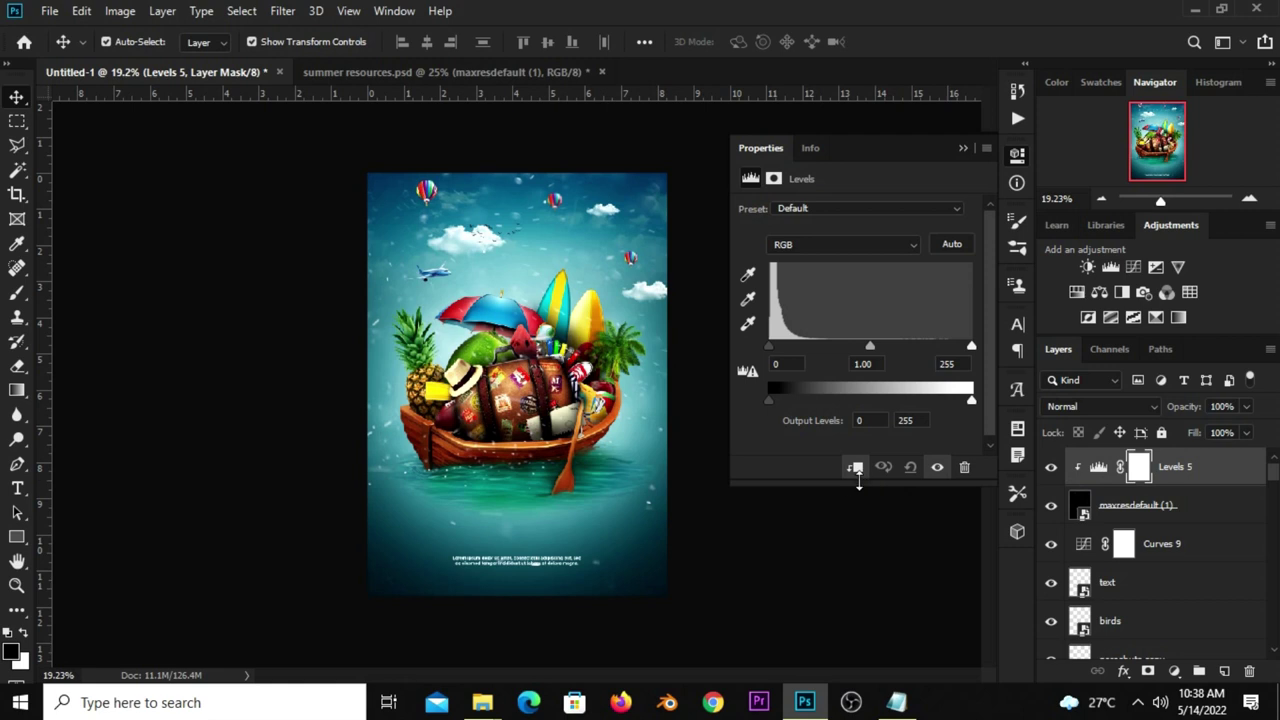
pyautogui.moveTo(773, 346)
pyautogui.mouseDown()
pyautogui.moveTo(836, 351)
pyautogui.moveTo(820, 335)
pyautogui.mouseUp()
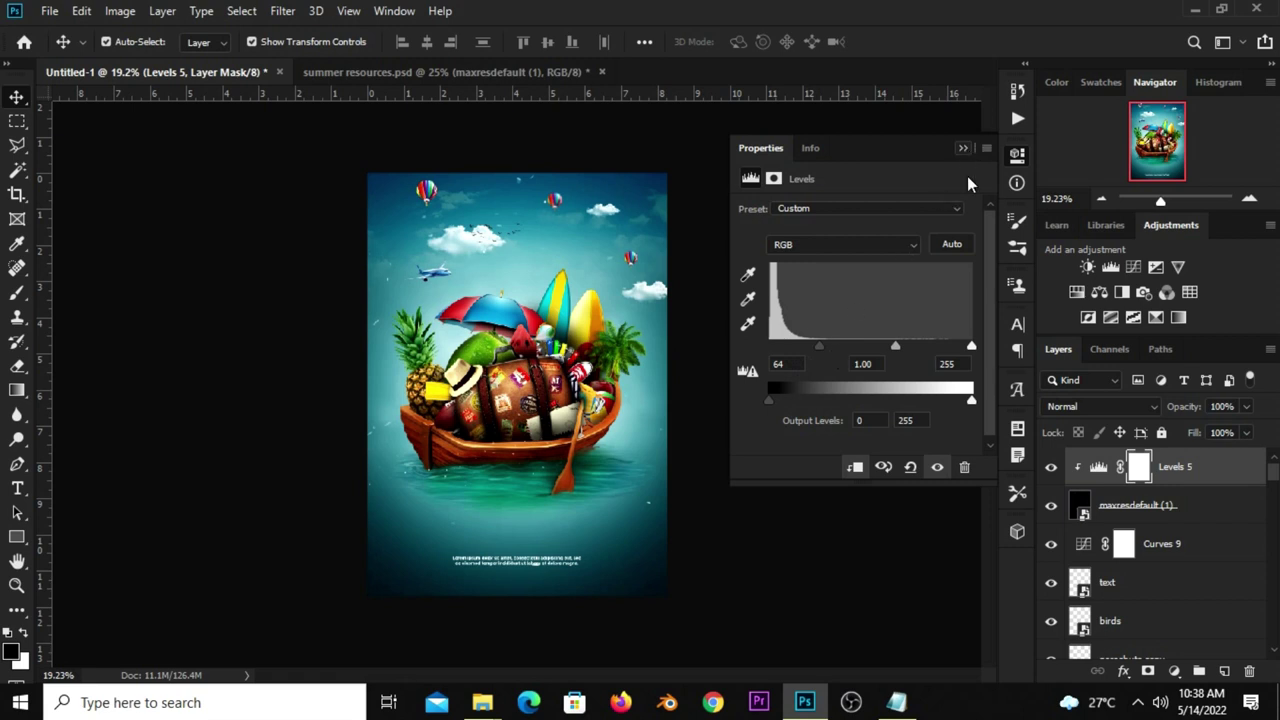
pyautogui.click(968, 298)
pyautogui.click(1051, 467)
pyautogui.click(1051, 467)
# - Add a layer mask to the maxresdefault (1) dust layer
pyautogui.click(1051, 511)
pyautogui.click(1150, 508)
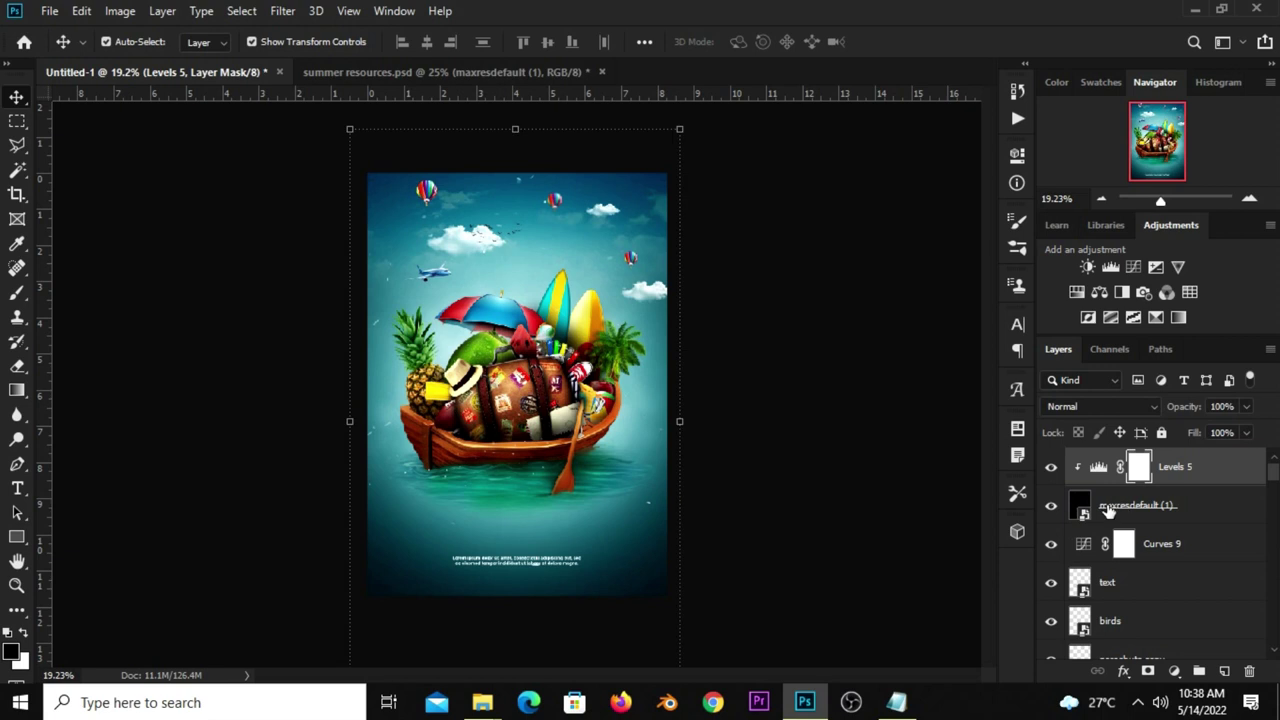
pyautogui.click(1148, 671)
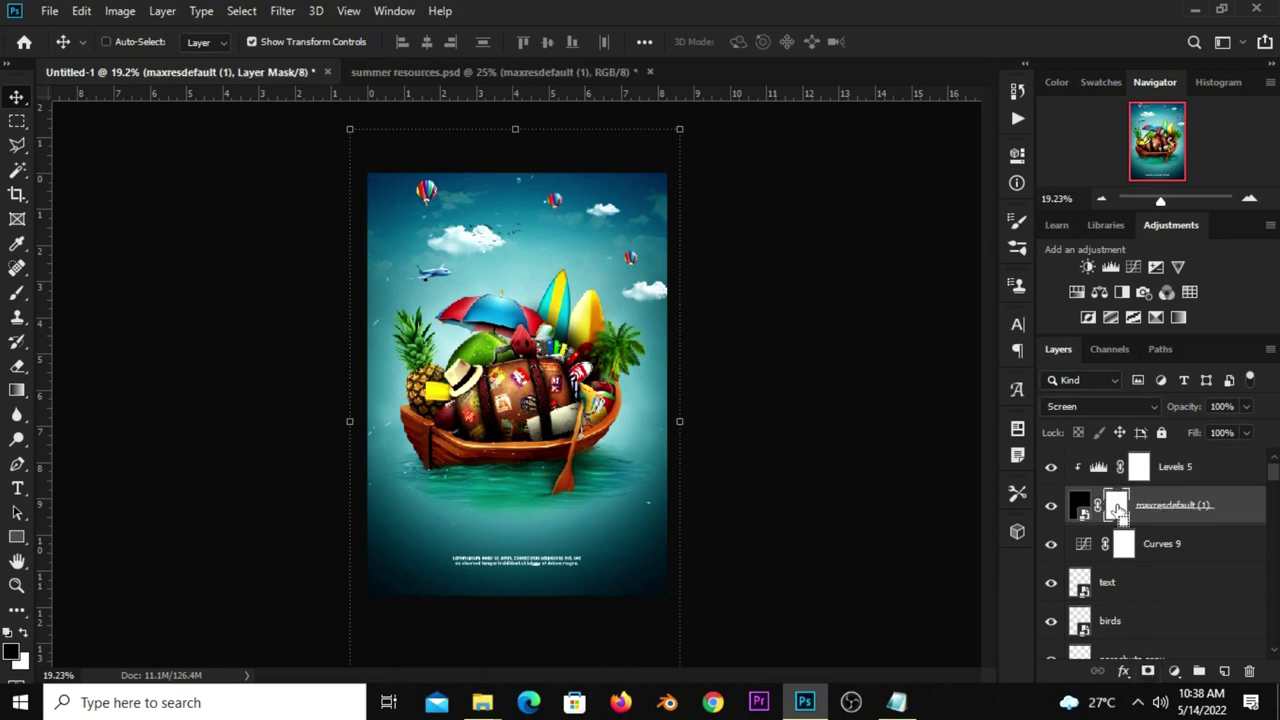
# - Invert the dust mask to black and set up an 800 px white Brush
pyautogui.hotkey('ctrl', 'i')
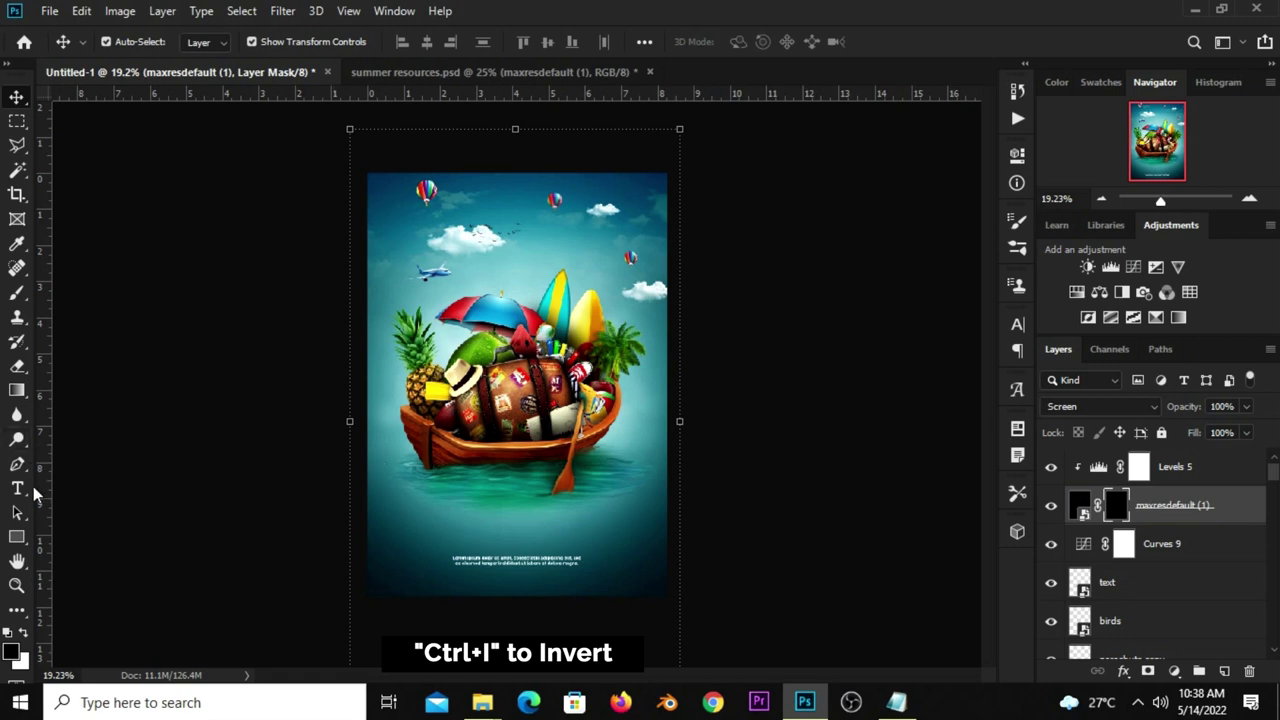
pyautogui.rightClick(19, 299)
pyautogui.click(90, 294)
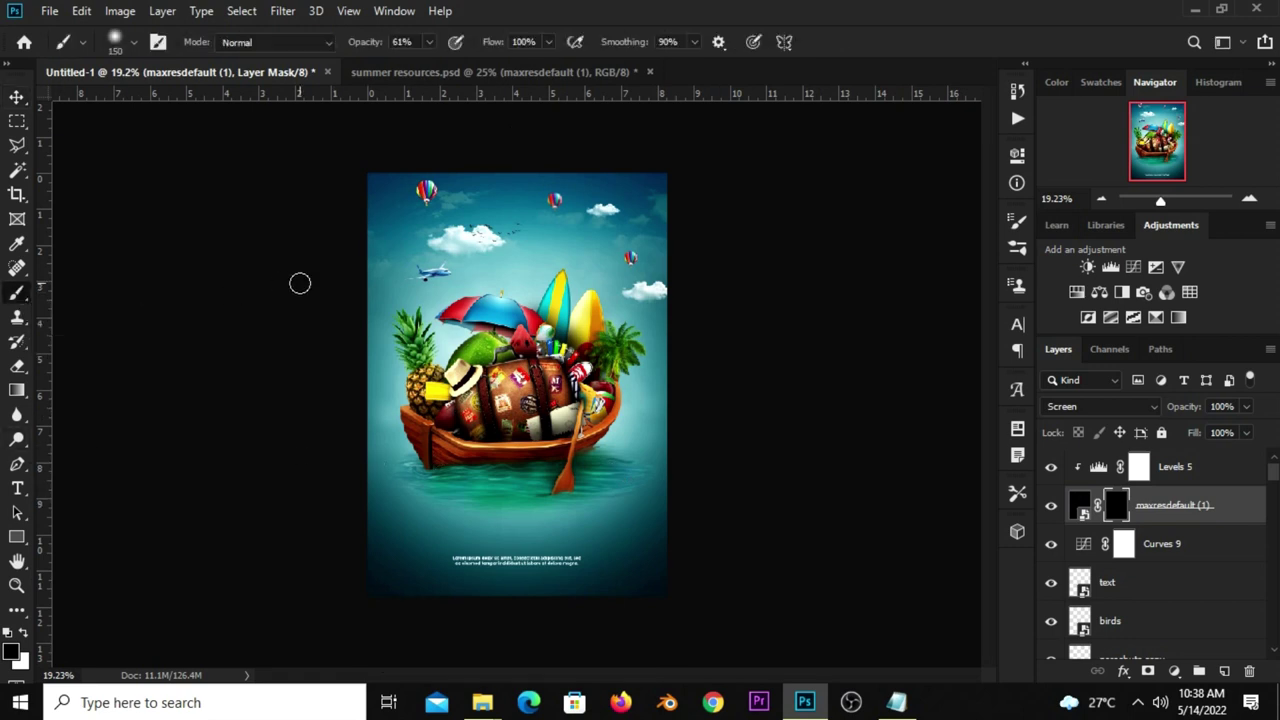
pyautogui.press(']')
pyautogui.press(']')
pyautogui.press(']')
pyautogui.press(']')
pyautogui.press(']')
pyautogui.press(']')
pyautogui.press(']')
pyautogui.press(']')
pyautogui.click(26, 633)
# - Paint the overlay back in across the top sky and lower poster at 83% opacity
pyautogui.moveTo(518, 177)
pyautogui.mouseDown()
pyautogui.moveTo(506, 163)
pyautogui.moveTo(651, 149)
pyautogui.moveTo(623, 214)
pyautogui.moveTo(578, 199)
pyautogui.mouseUp()
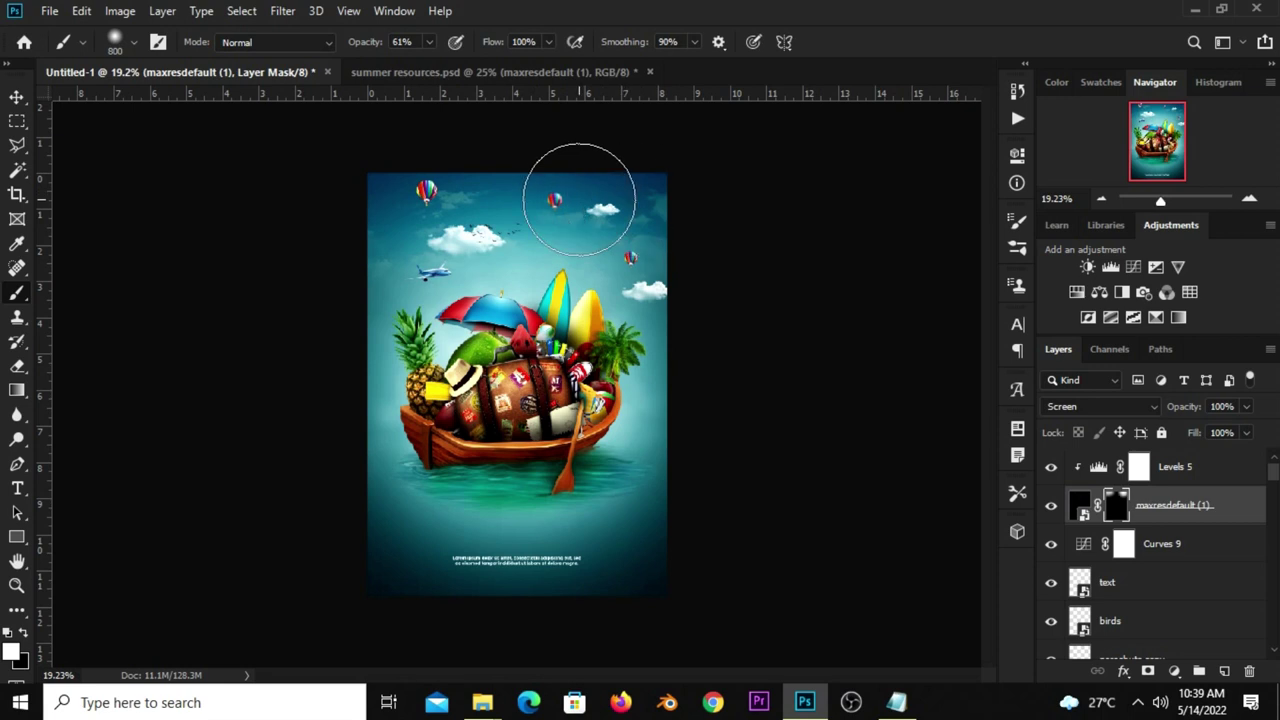
pyautogui.click(429, 43)
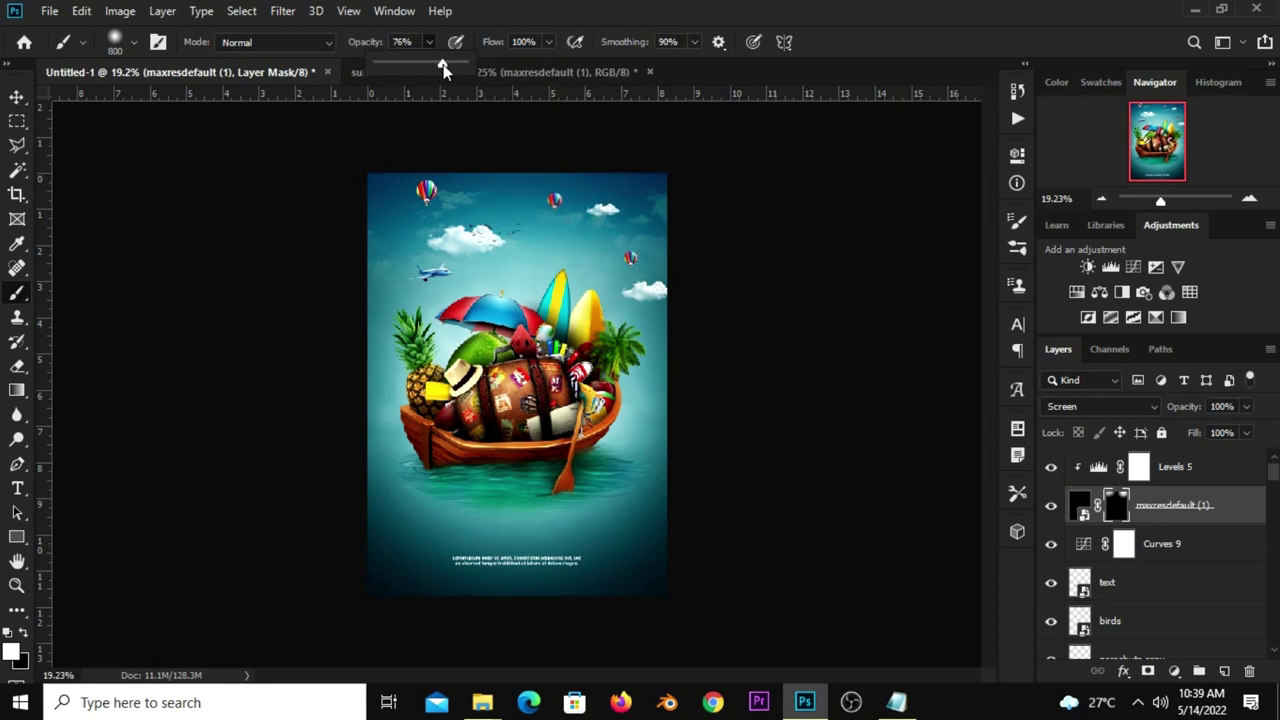
pyautogui.click(496, 73)
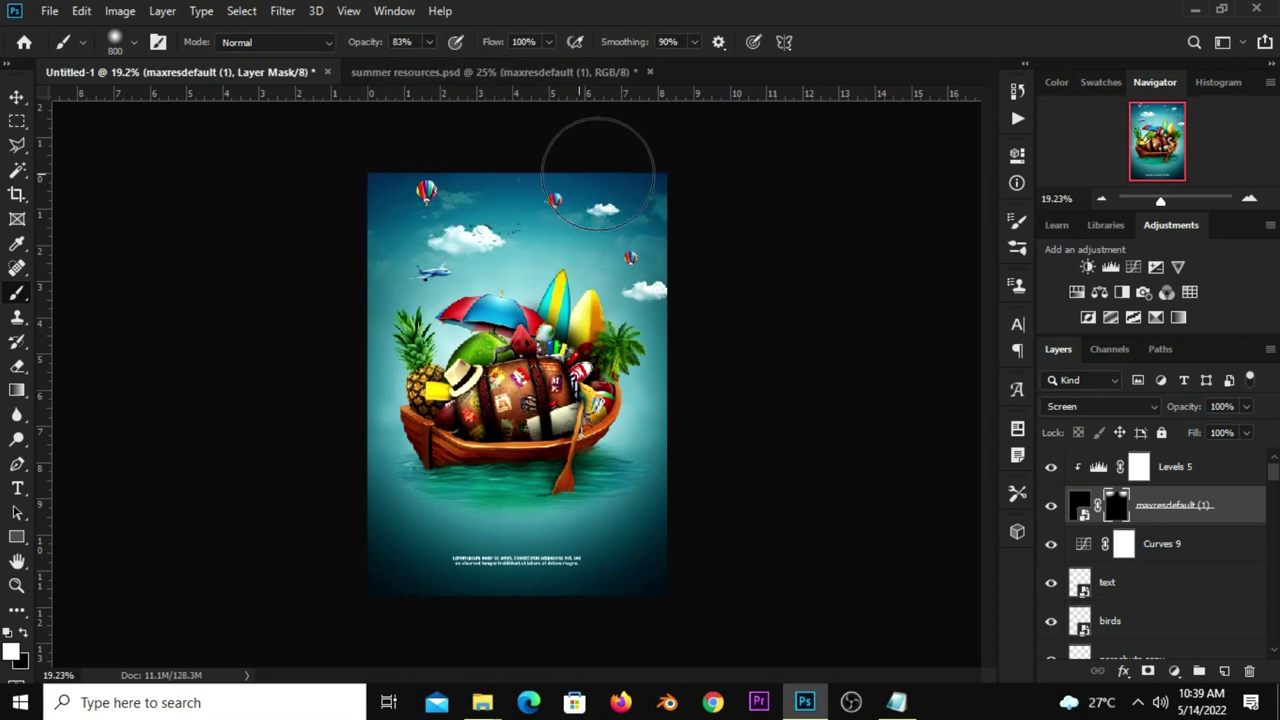
pyautogui.moveTo(394, 543)
pyautogui.mouseDown()
pyautogui.moveTo(471, 600)
pyautogui.moveTo(606, 600)
pyautogui.moveTo(652, 543)
pyautogui.moveTo(629, 520)
pyautogui.moveTo(371, 529)
pyautogui.moveTo(380, 560)
pyautogui.mouseUp()
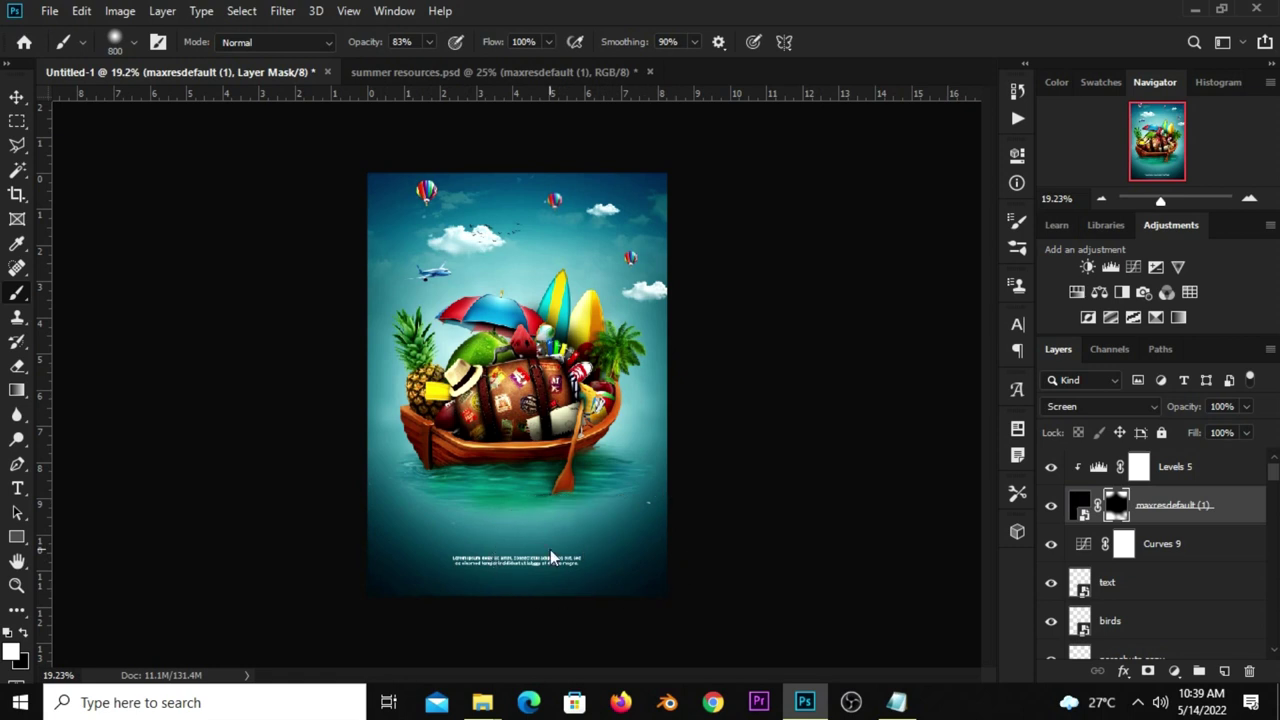
# - Switch to summer resources.psd and shift the XniVaFL8 dust-and-bokeh layer slightly right
pyautogui.click(16, 96)
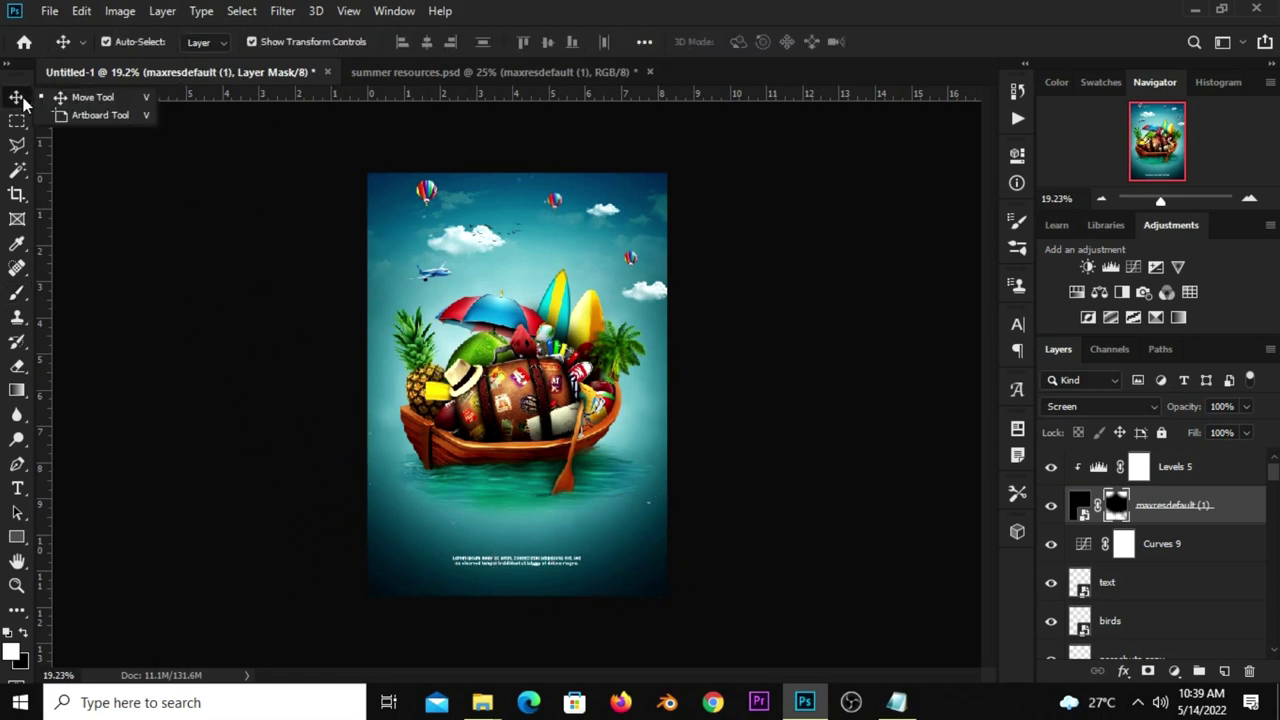
pyautogui.click(245, 412)
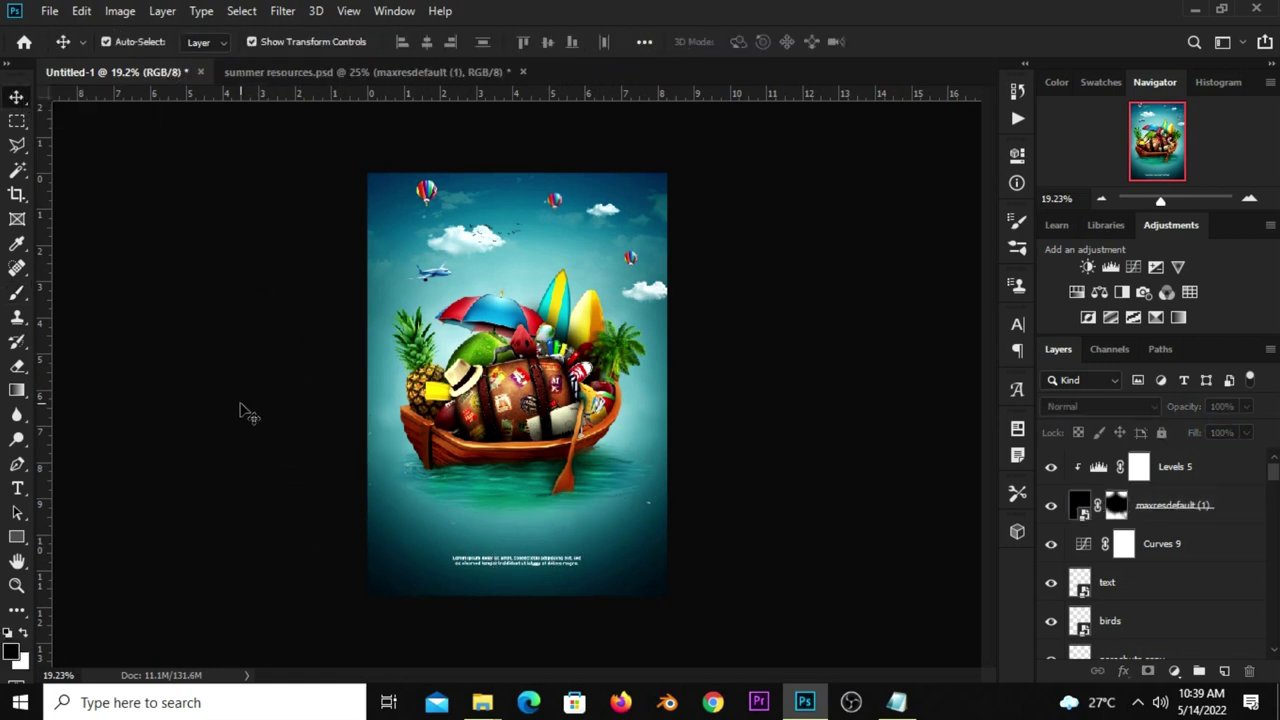
pyautogui.hotkey('ctrl', 'Tab')
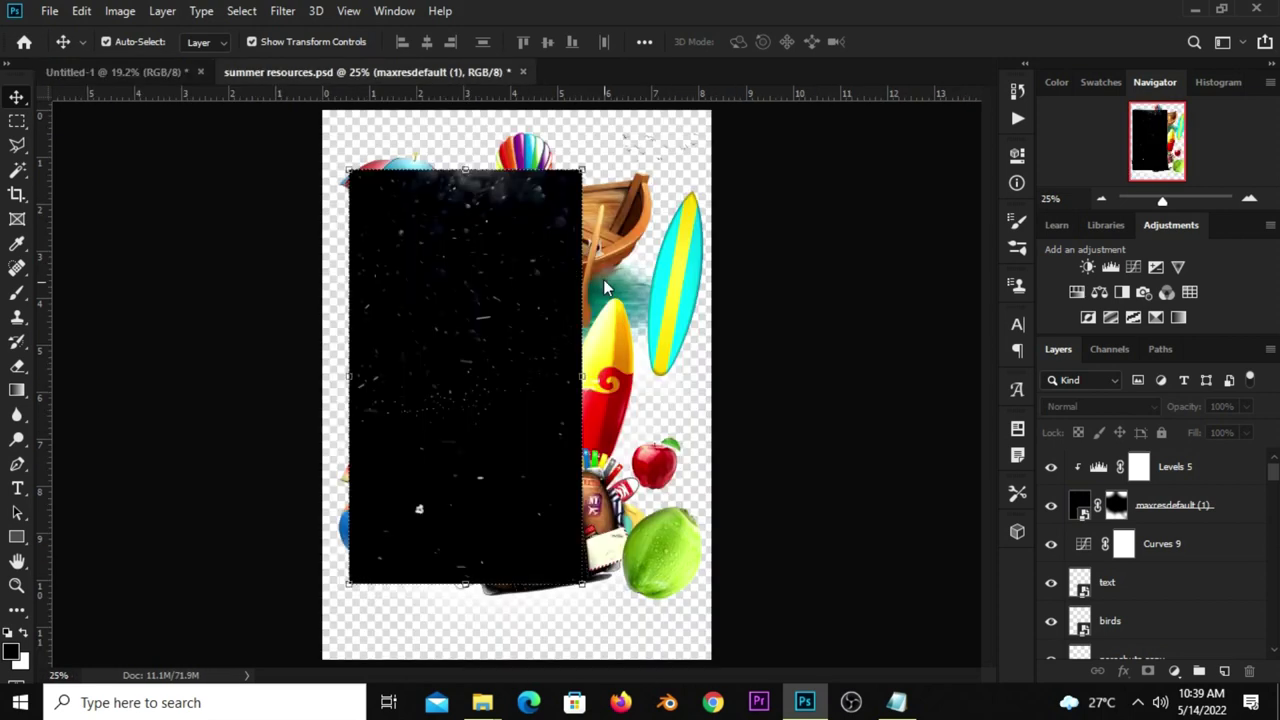
pyautogui.click(1050, 467)
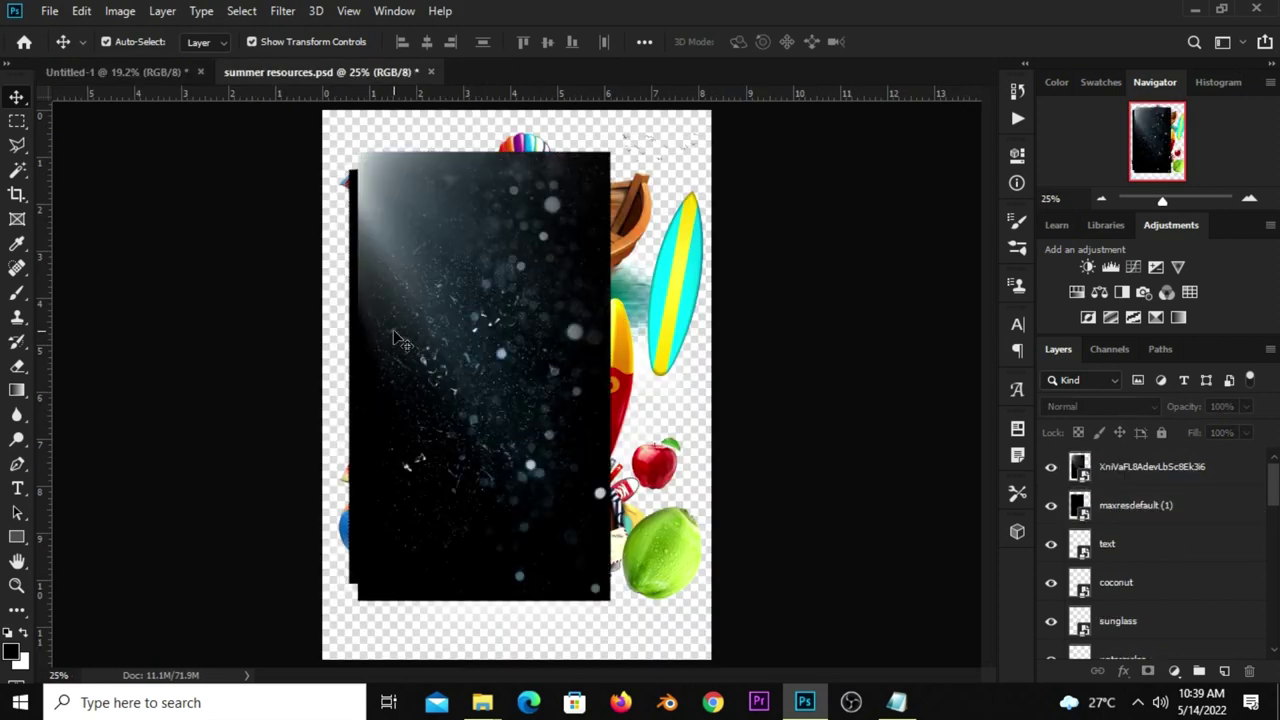
pyautogui.moveTo(394, 337); pyautogui.dragTo(447, 325)
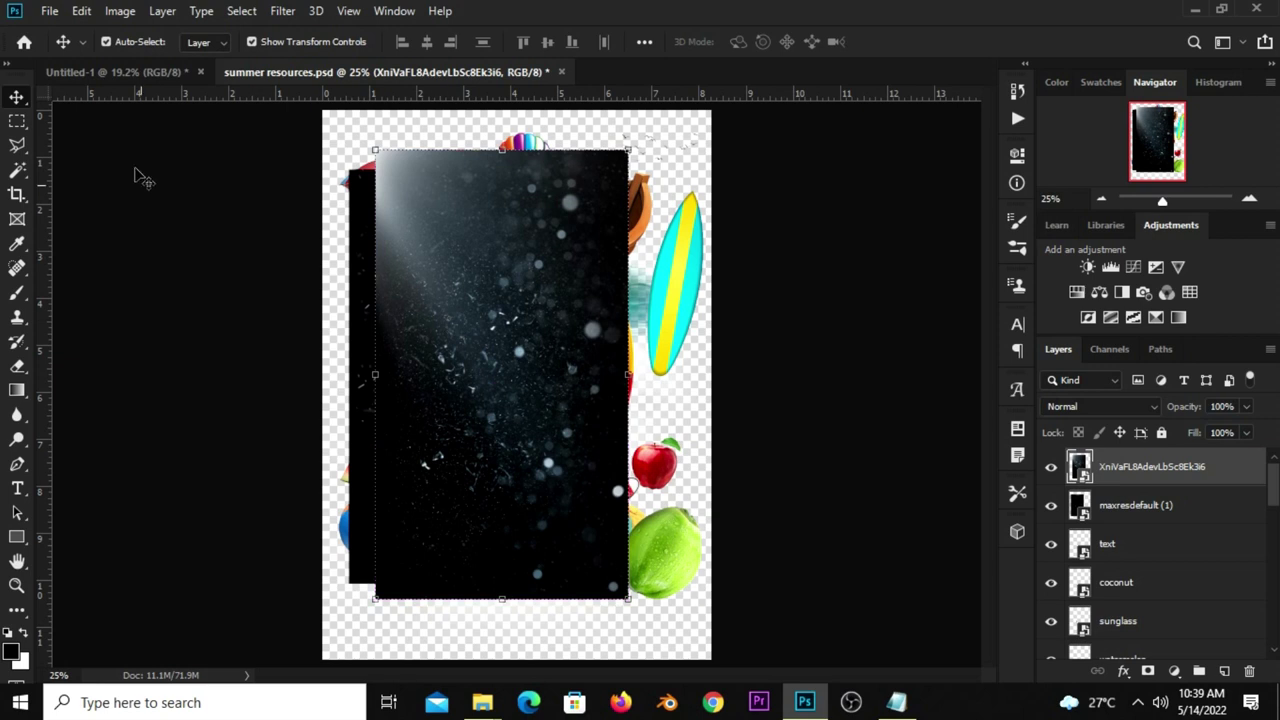
# - Place the XniVaFL8 dust-and-bokeh texture onto the poster and scale it to cover the page
pyautogui.click(90, 72)
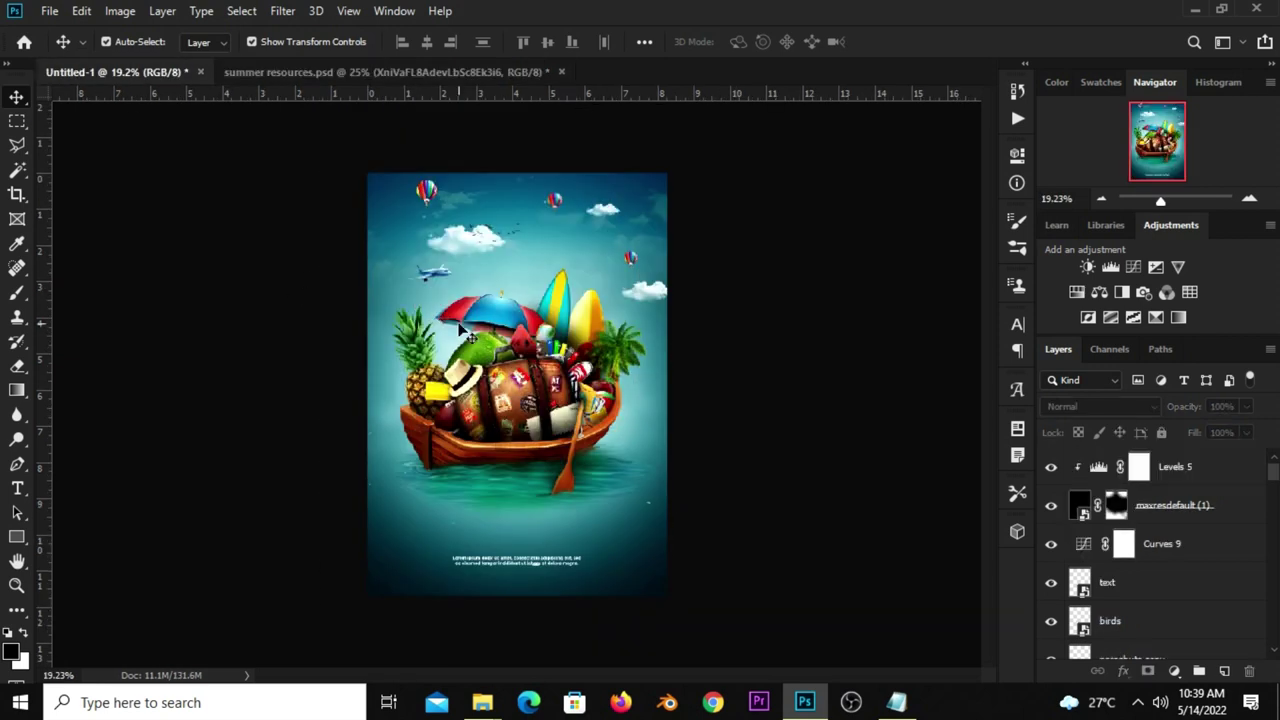
pyautogui.moveTo(465, 333); pyautogui.dragTo(406, 315)
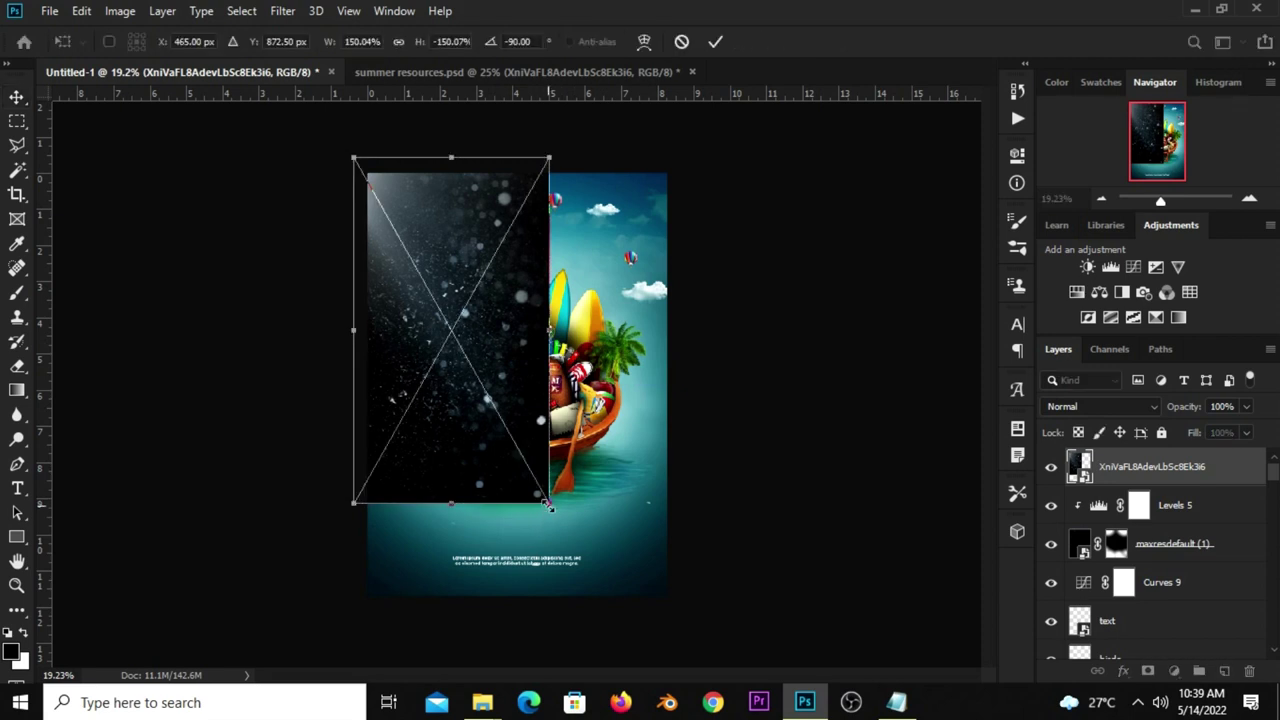
pyautogui.moveTo(549, 508); pyautogui.dragTo(630, 646)
pyautogui.moveTo(639, 393); pyautogui.dragTo(676, 410)
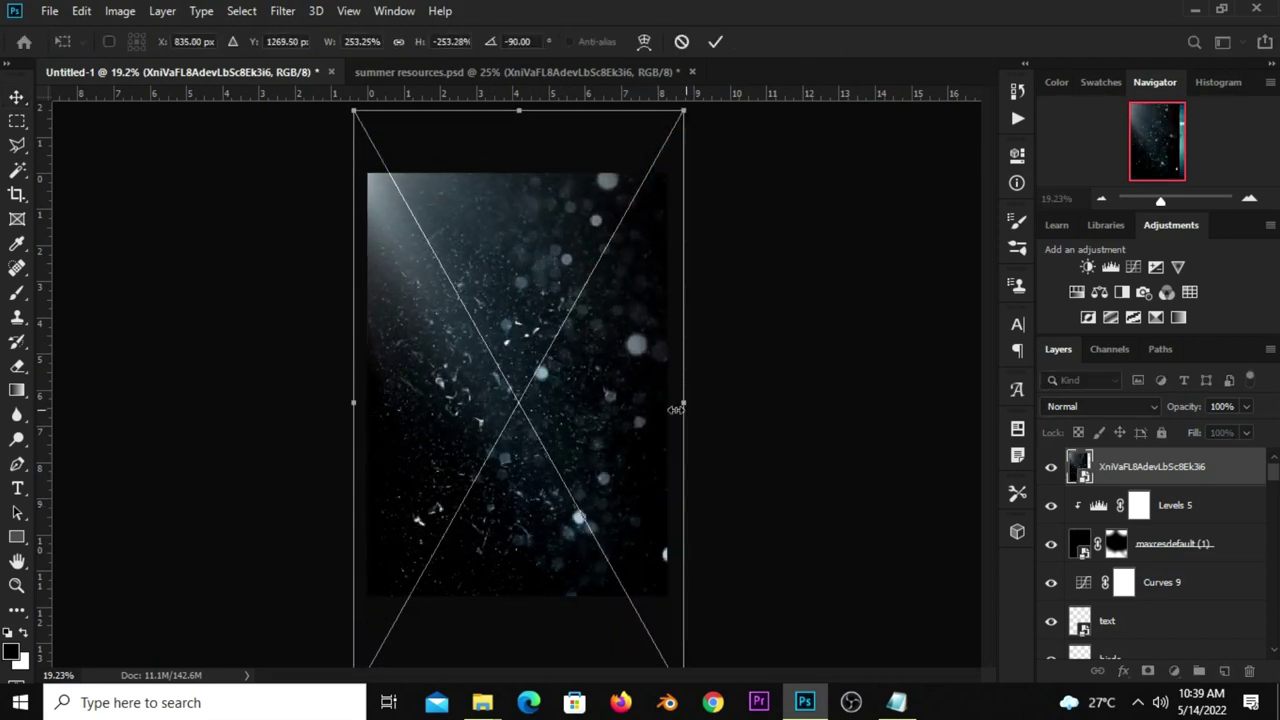
pyautogui.press('Return')
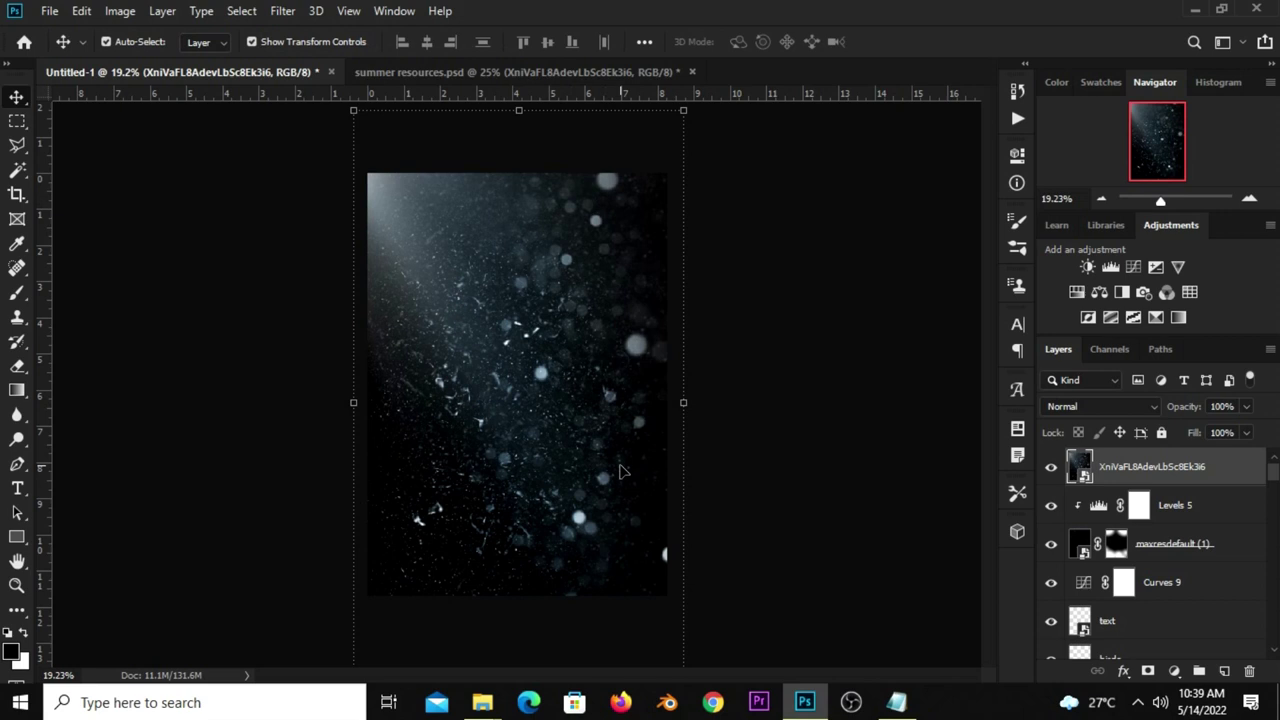
# - Set the dust-and-bokeh layer's blend mode to Screen and compare it on and off
pyautogui.click(1050, 466)
pyautogui.click(1050, 466)
pyautogui.click(1086, 404)
pyautogui.click(1063, 371)
pyautogui.click(1051, 467)
pyautogui.click(1051, 467)
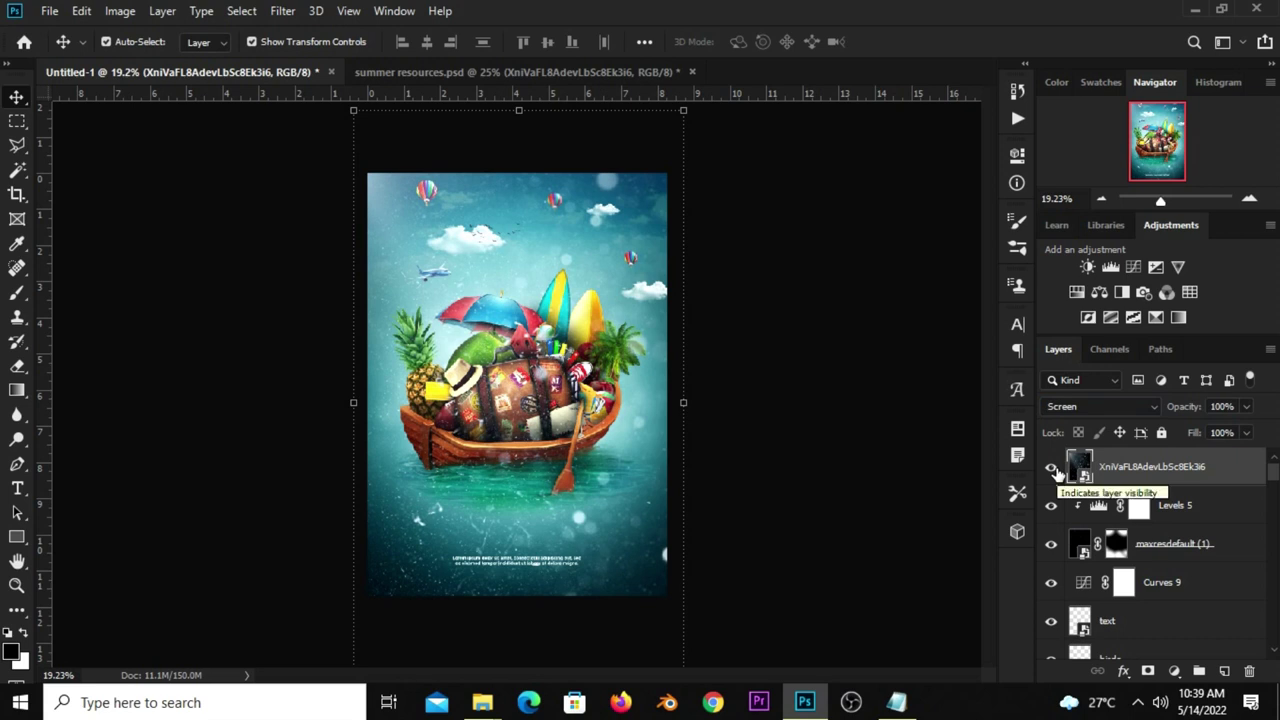
pyautogui.click(1174, 672)
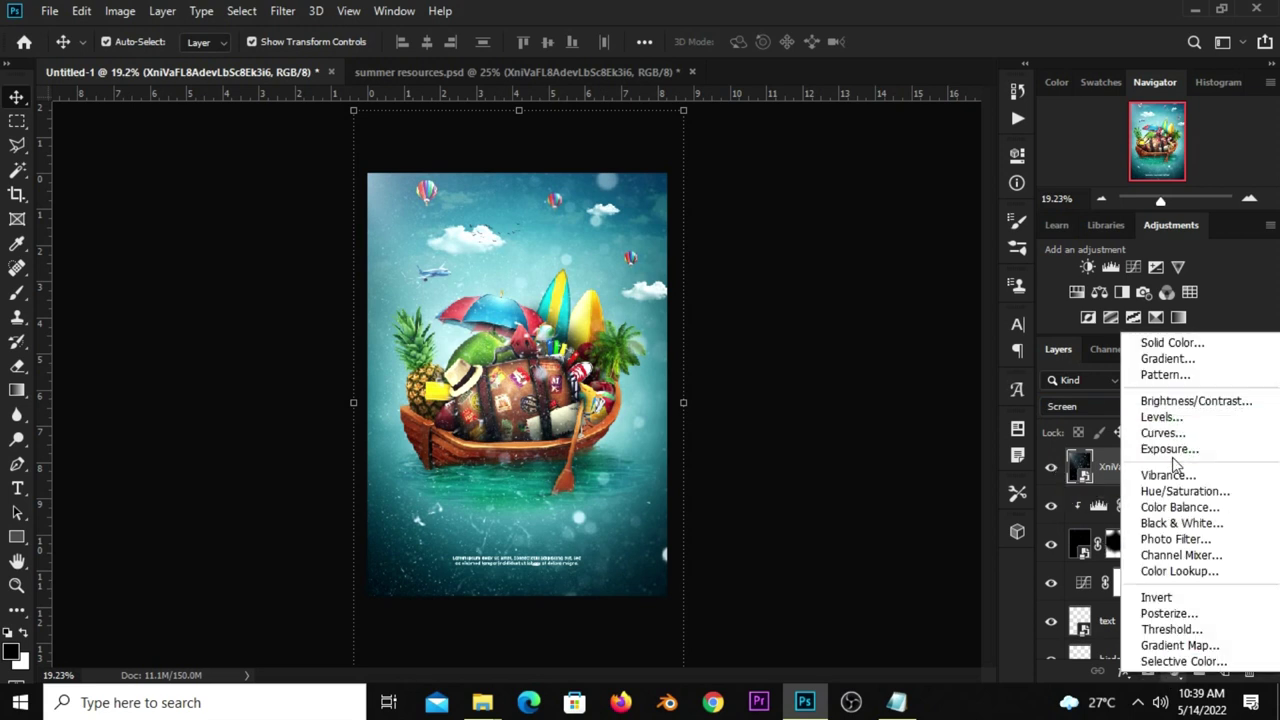
# - Clip Levels 6 to the light-flare texture with black input raised to 67
pyautogui.click(1170, 414)
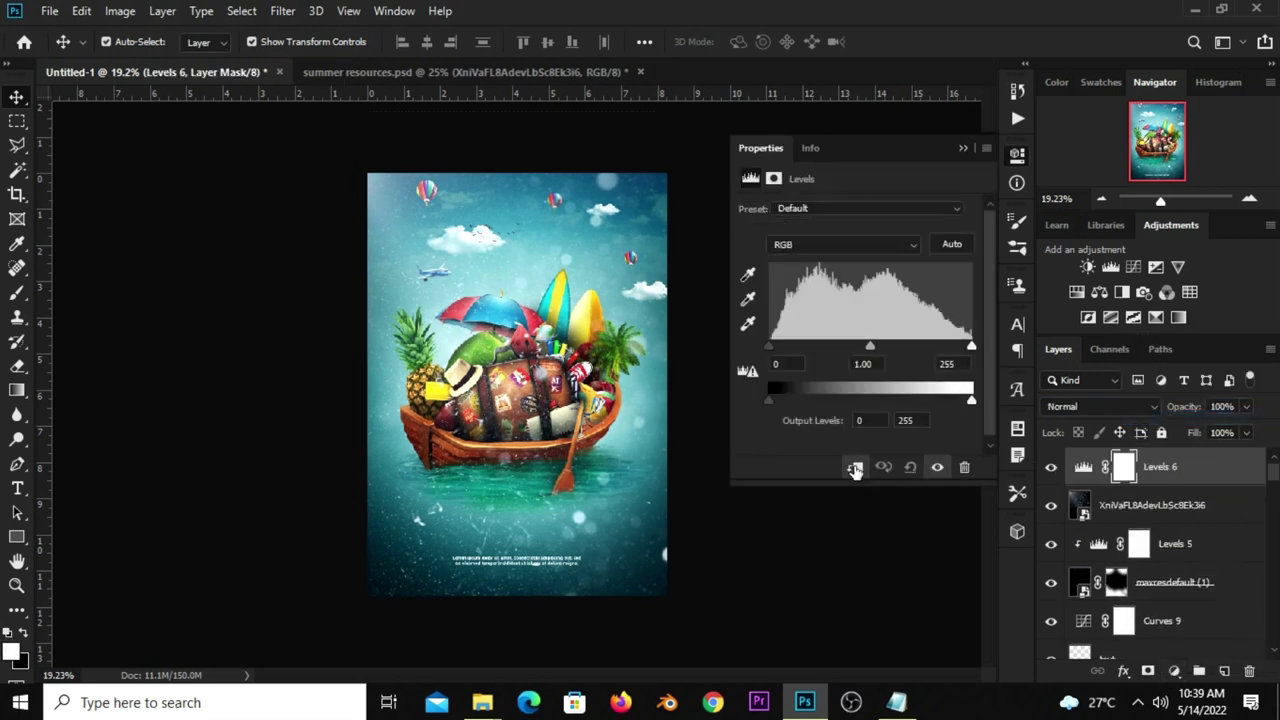
pyautogui.click(855, 467)
pyautogui.moveTo(969, 403); pyautogui.dragTo(970, 400)
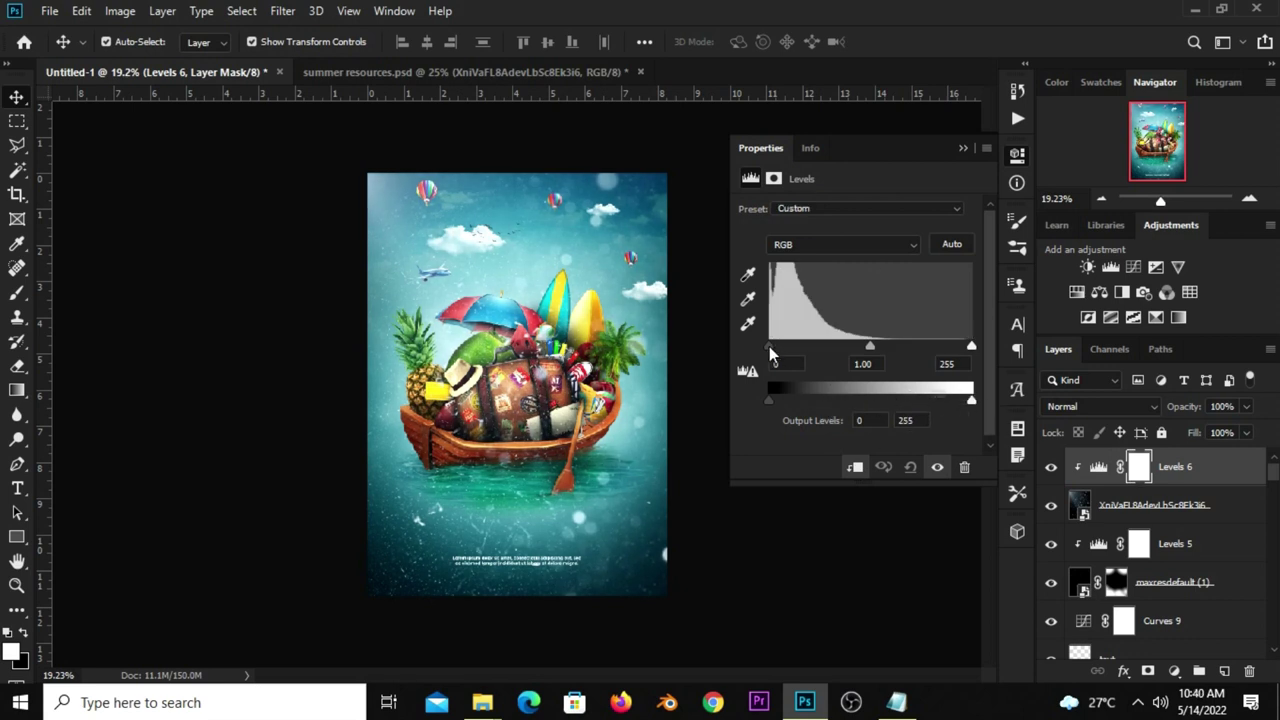
pyautogui.moveTo(770, 347); pyautogui.dragTo(818, 347)
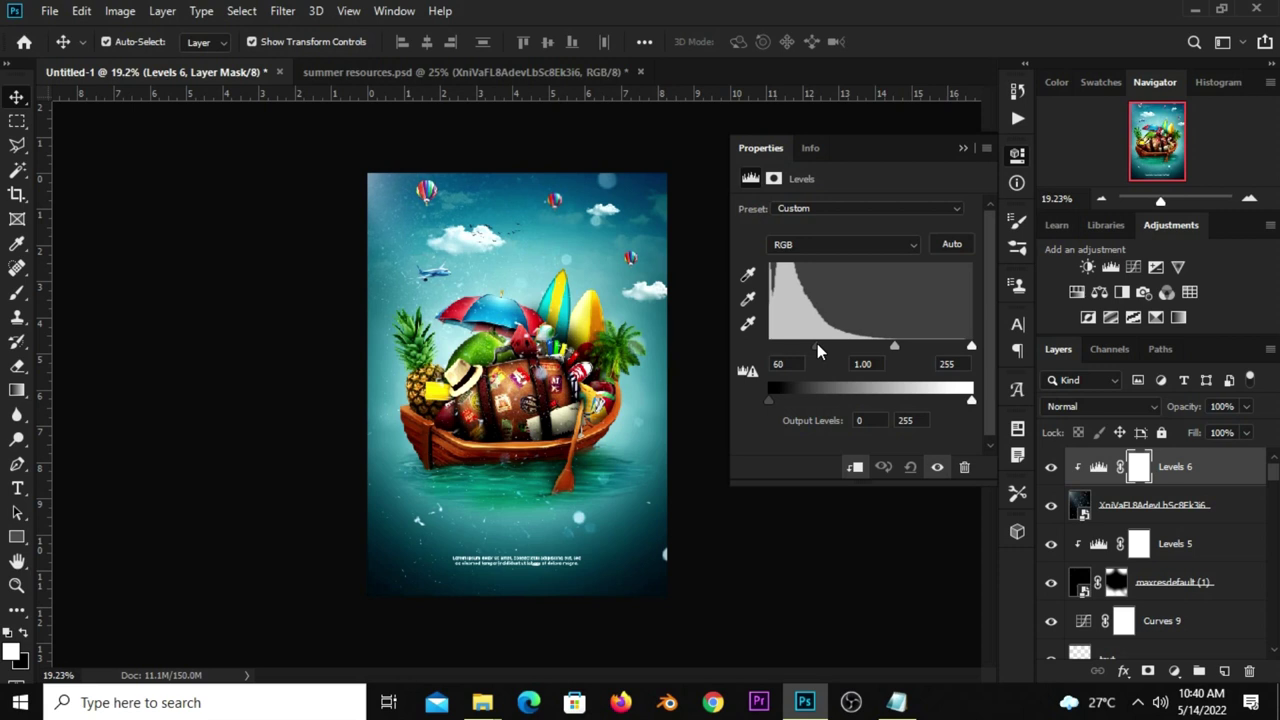
pyautogui.click(963, 150)
pyautogui.click(1052, 467)
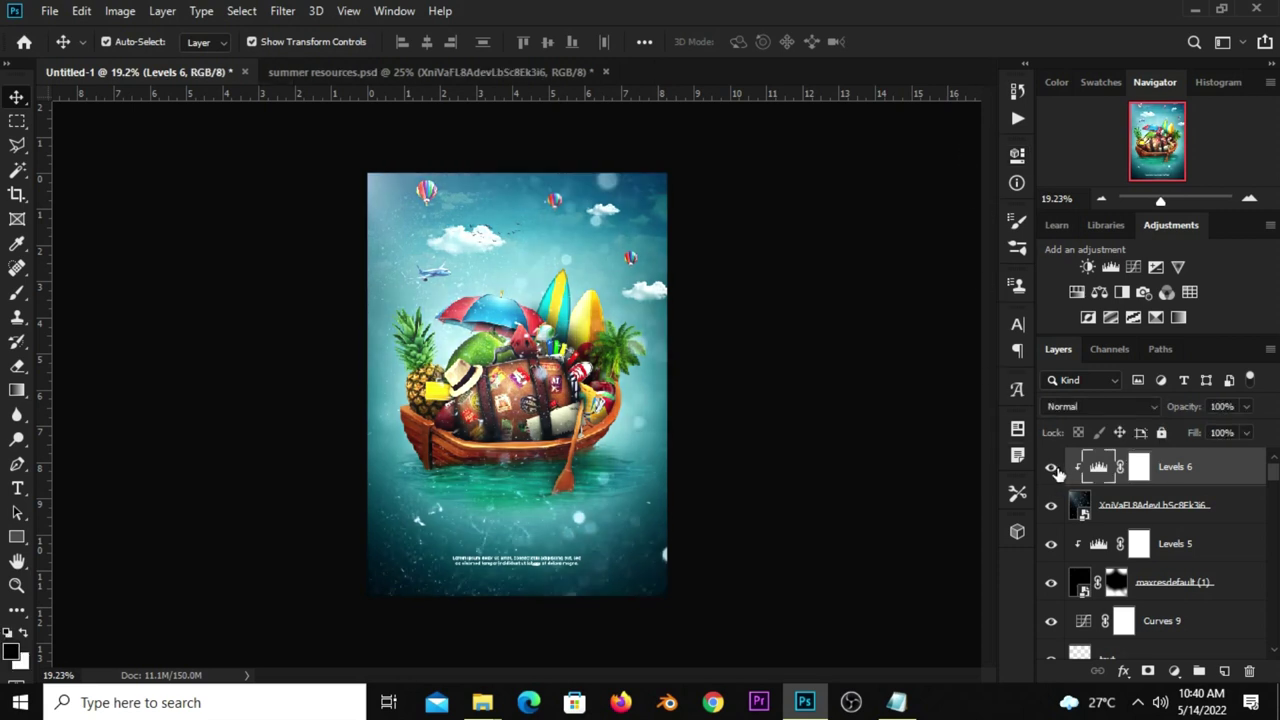
pyautogui.click(1051, 467)
pyautogui.click(1100, 505)
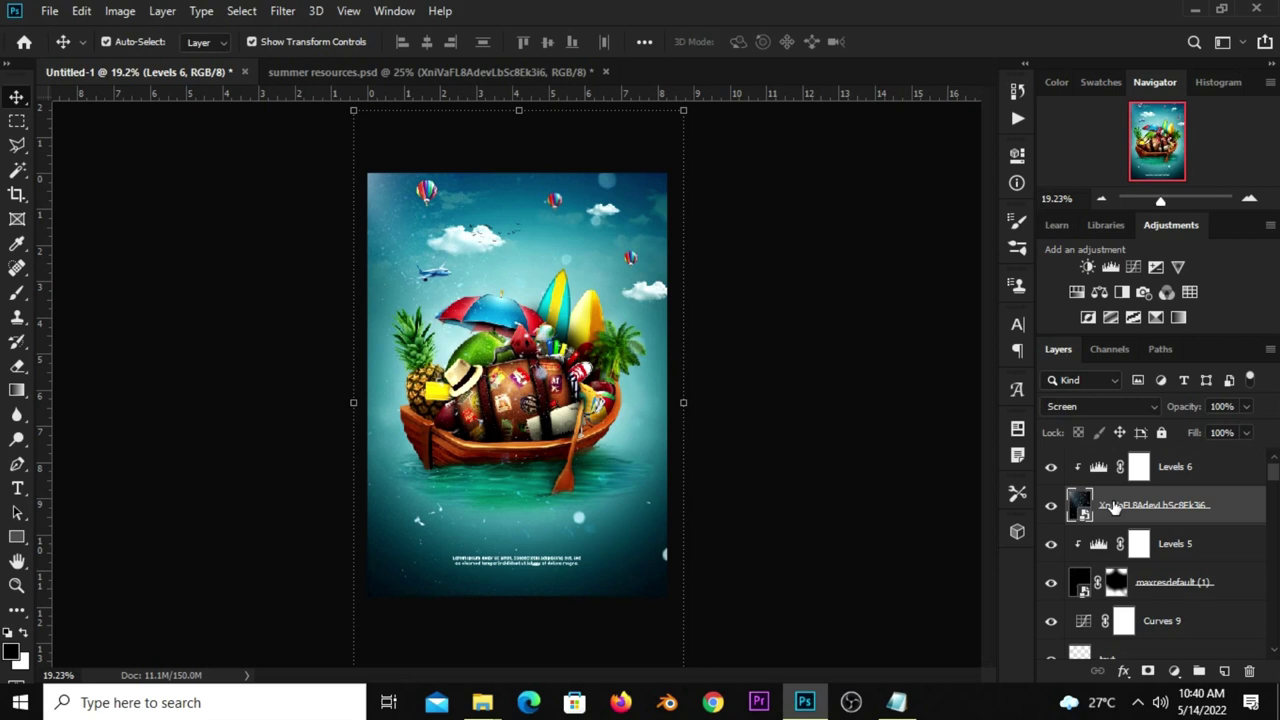
# - Give the dust layer an inverted mask and paint dust back around sky and water at 52%
pyautogui.click(1149, 671)
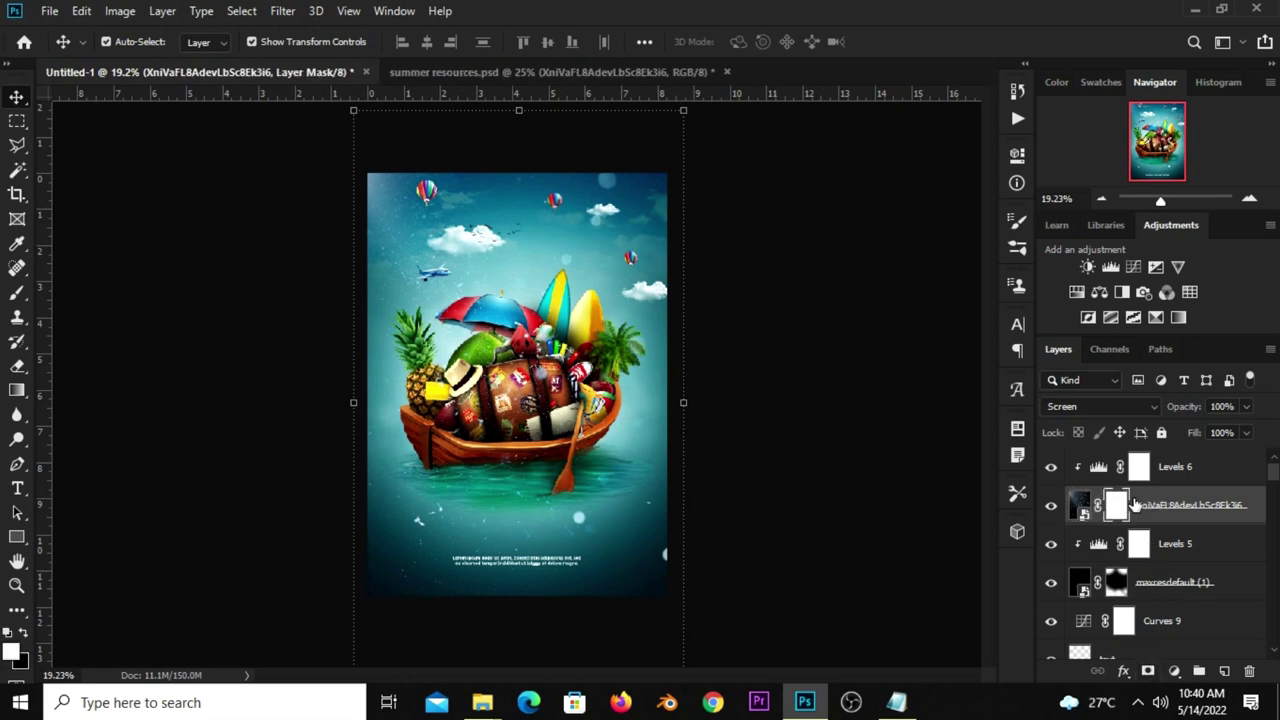
pyautogui.hotkey('ctrl', 'i')
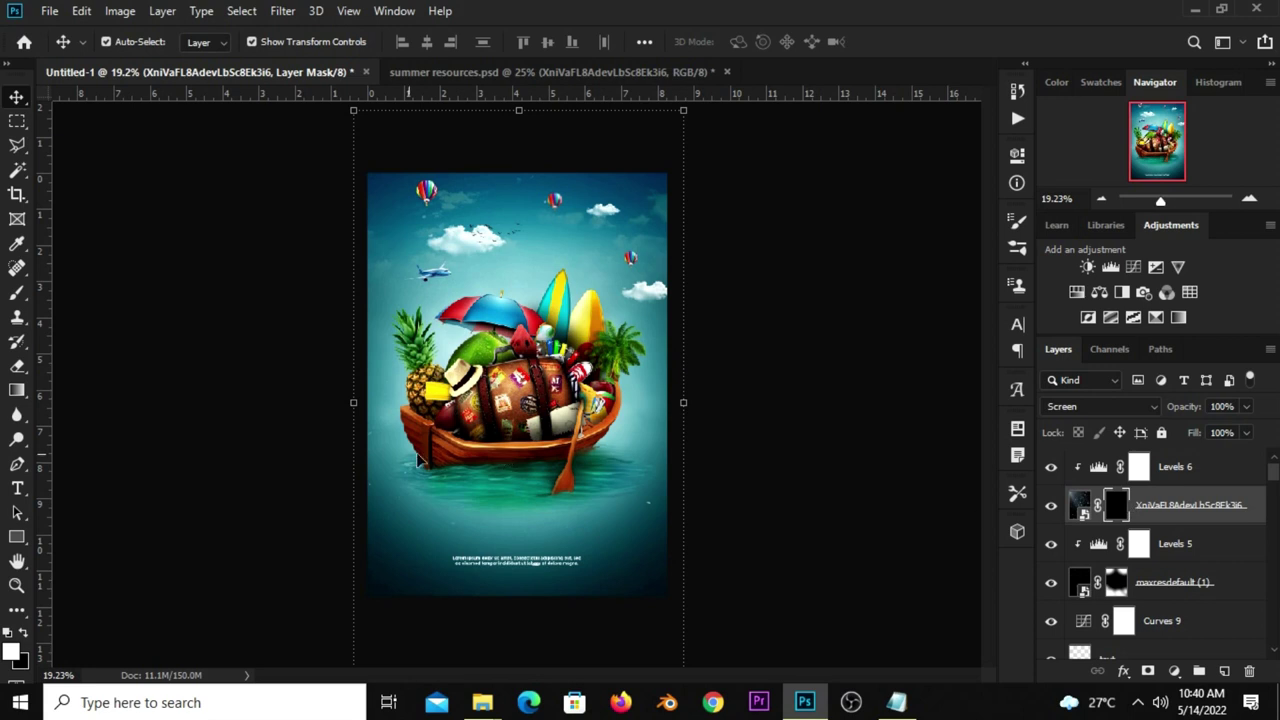
pyautogui.rightClick(17, 292)
pyautogui.click(90, 291)
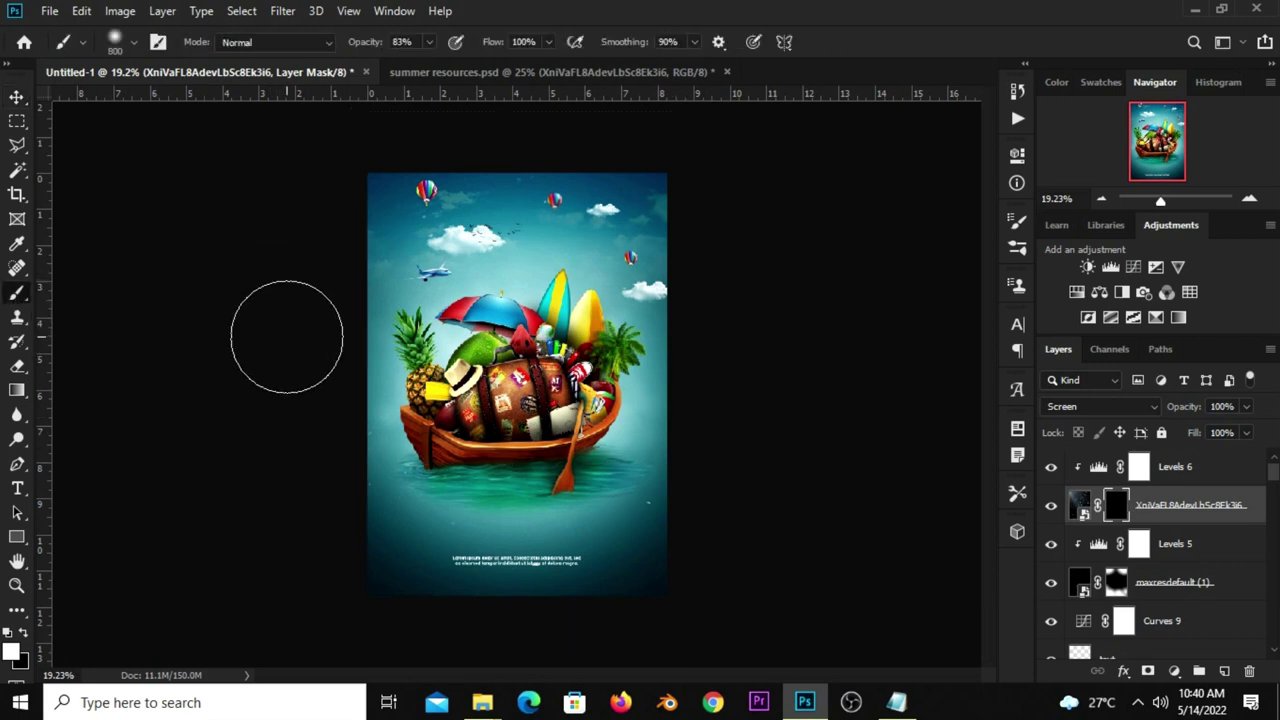
pyautogui.click(428, 43)
pyautogui.click(404, 67)
pyautogui.moveTo(502, 508); pyautogui.dragTo(628, 508)
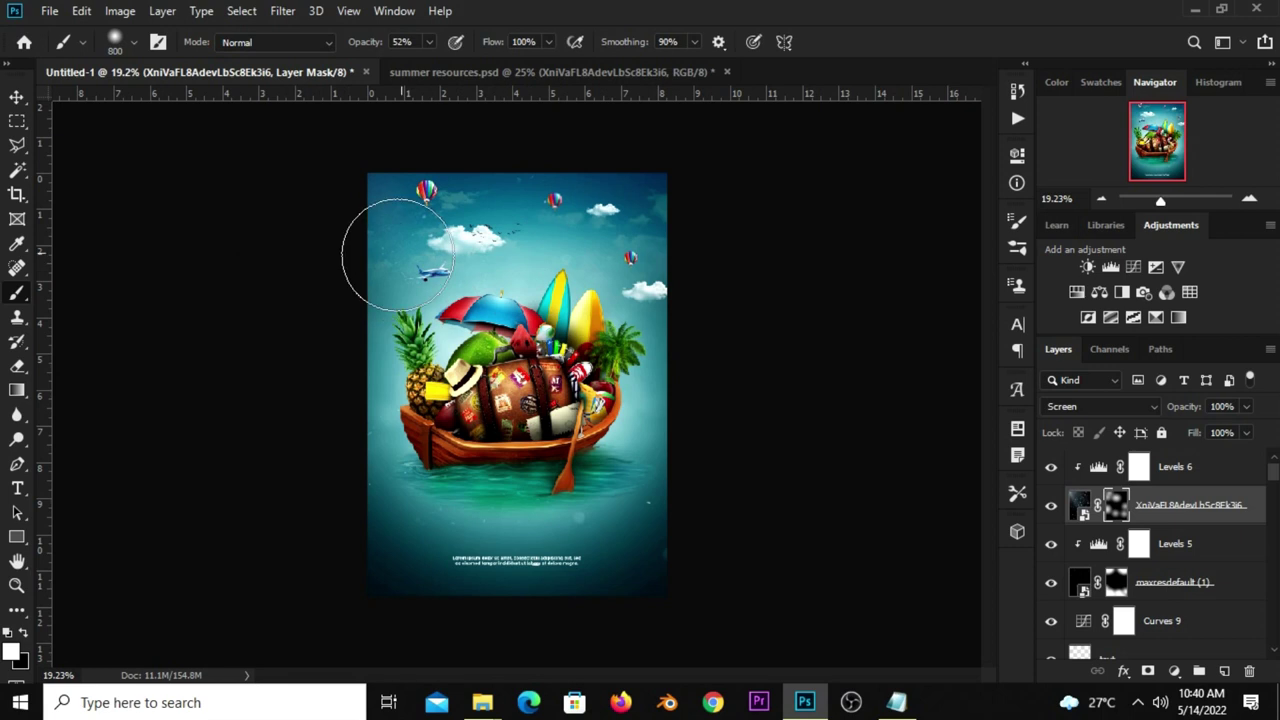
# - Lock the light-flare dust layer against edits
pyautogui.click(16, 97)
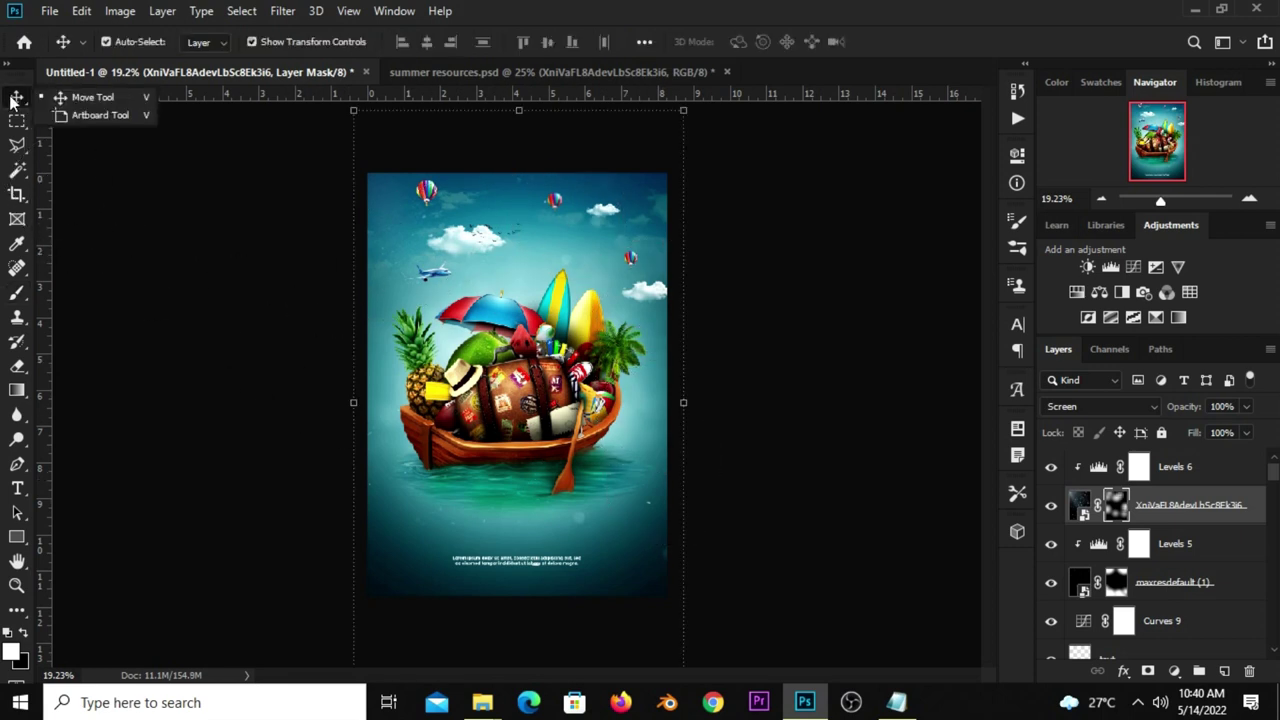
pyautogui.click(90, 97)
pyautogui.click(240, 423)
pyautogui.scroll(1, 308, 388)
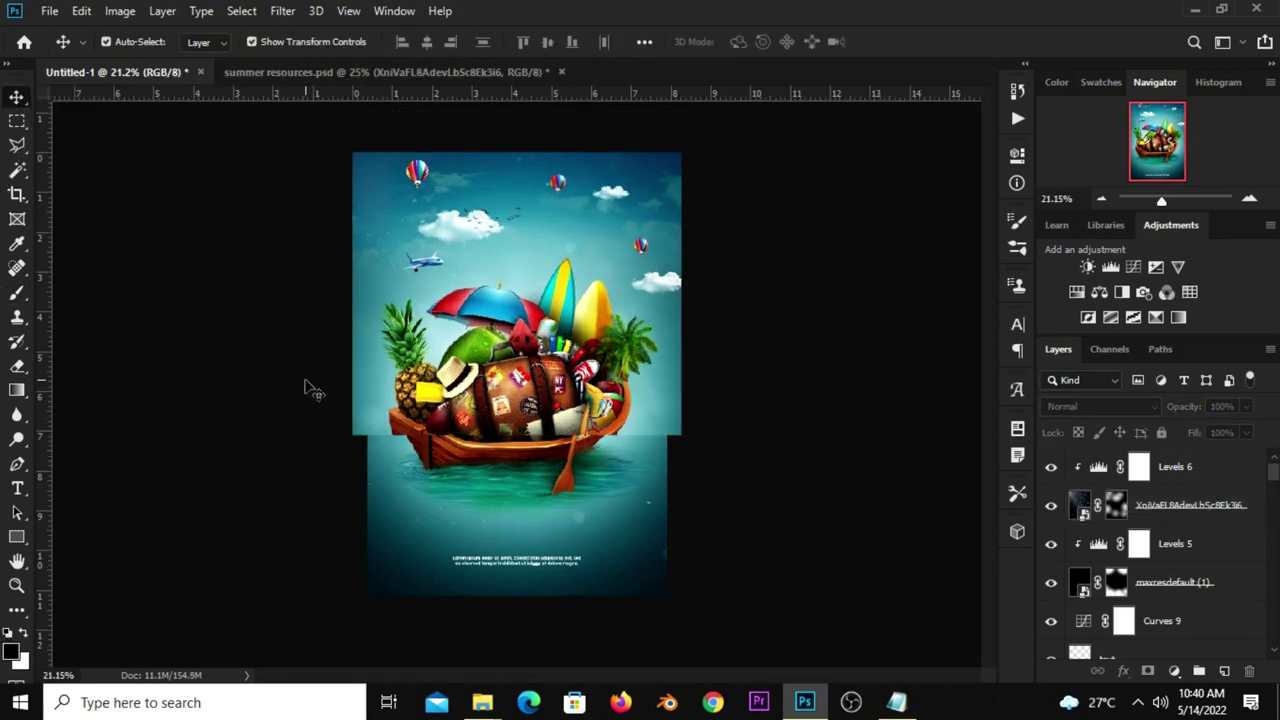
pyautogui.click(471, 231)
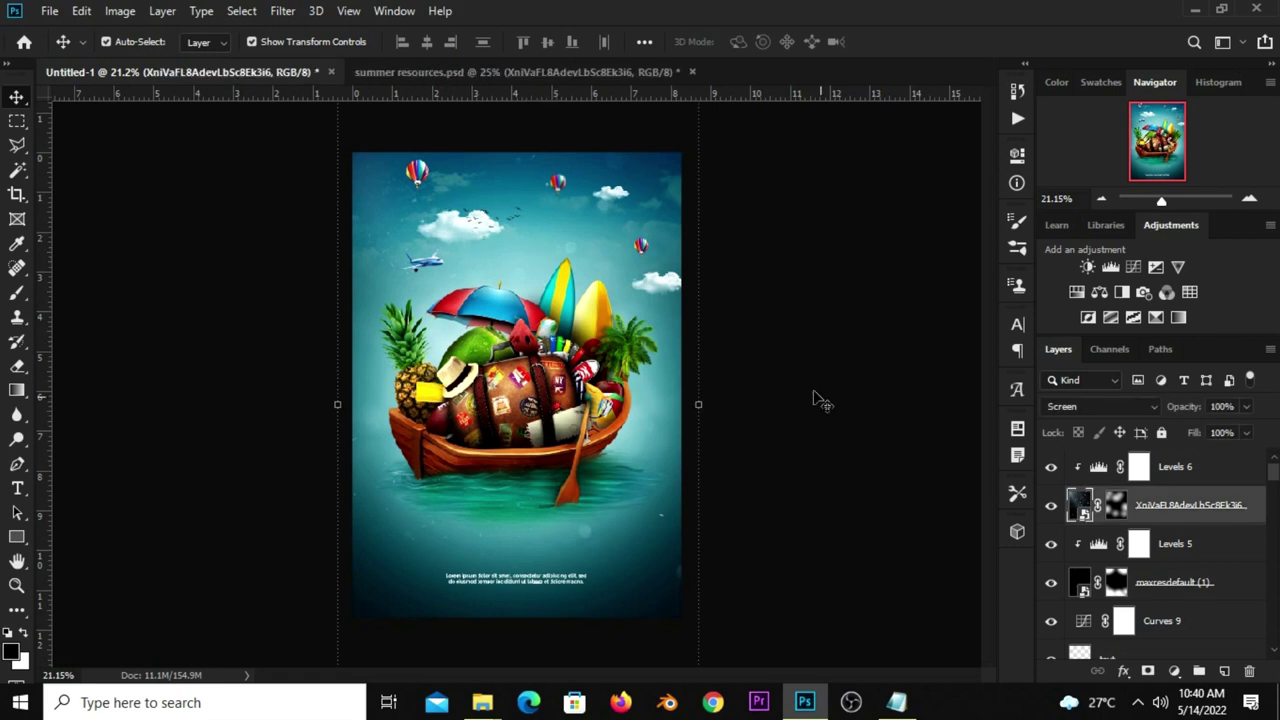
pyautogui.click(1161, 433)
# - Move the clouds and plane layer higher in the sky
pyautogui.click(1160, 582)
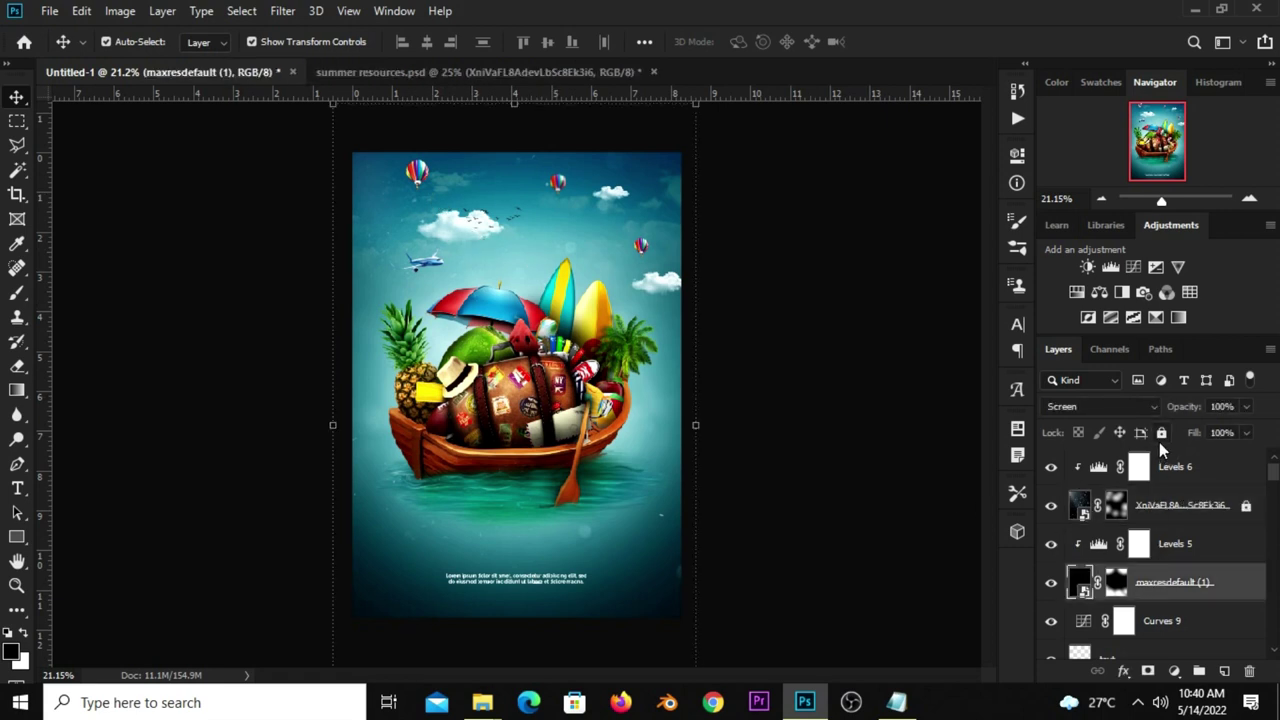
pyautogui.click(455, 240)
pyautogui.moveTo(478, 243)
pyautogui.mouseDown()
pyautogui.moveTo(472, 215)
pyautogui.moveTo(422, 219)
pyautogui.moveTo(422, 244)
pyautogui.mouseUp()
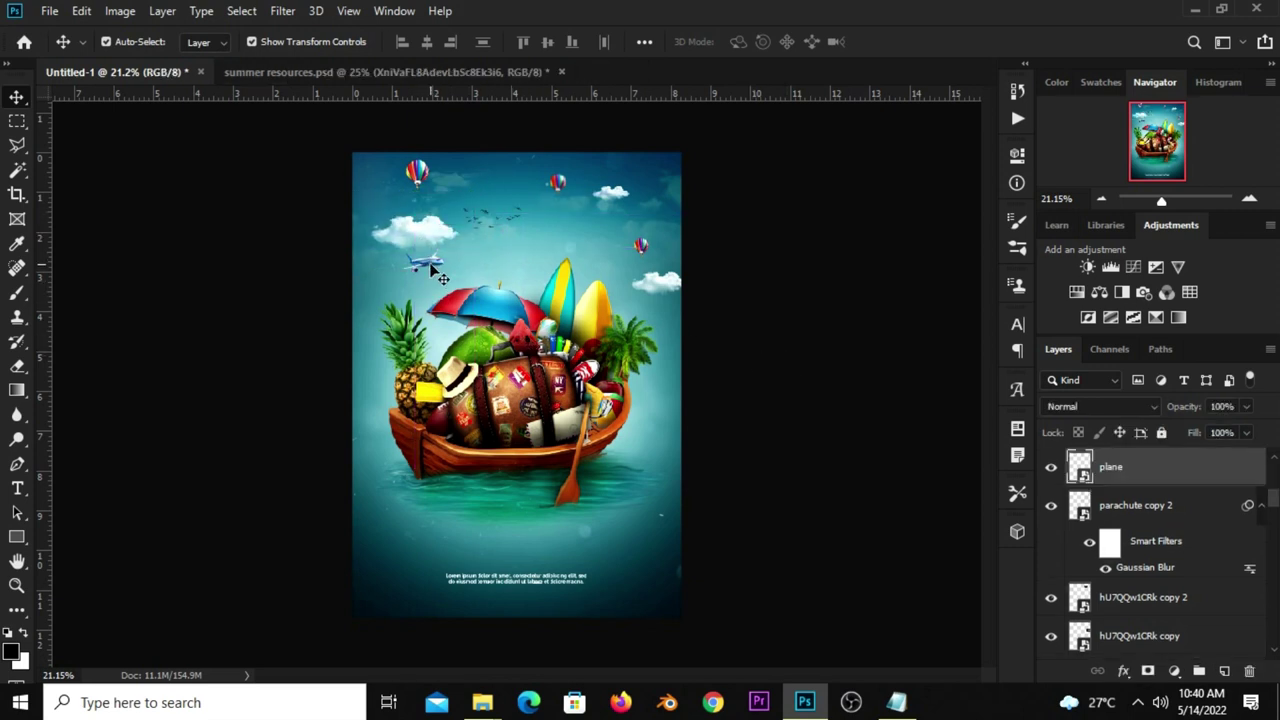
# - Shrink the plane slightly and confirm its new size
pyautogui.moveTo(444, 248); pyautogui.dragTo(439, 251)
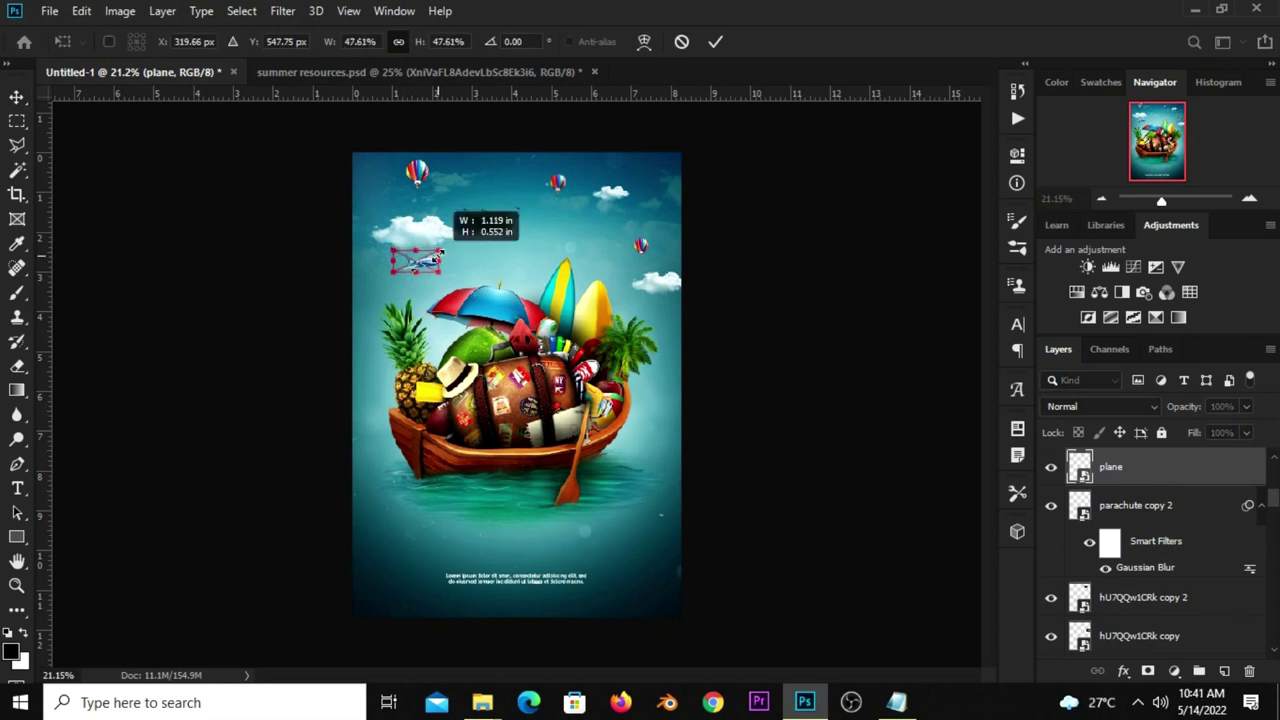
pyautogui.press('Return')
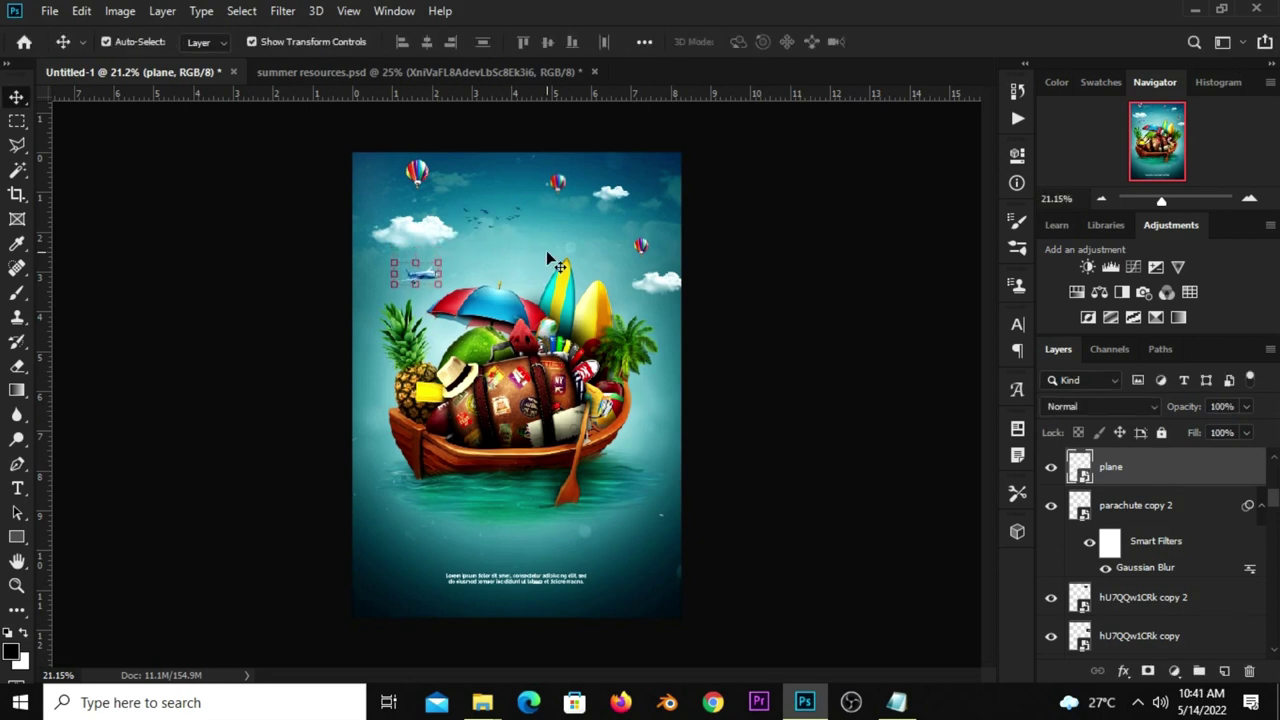
pyautogui.click(748, 304)
# - Scale the flock of birds down to about 9% and nudge it left
pyautogui.click(490, 222)
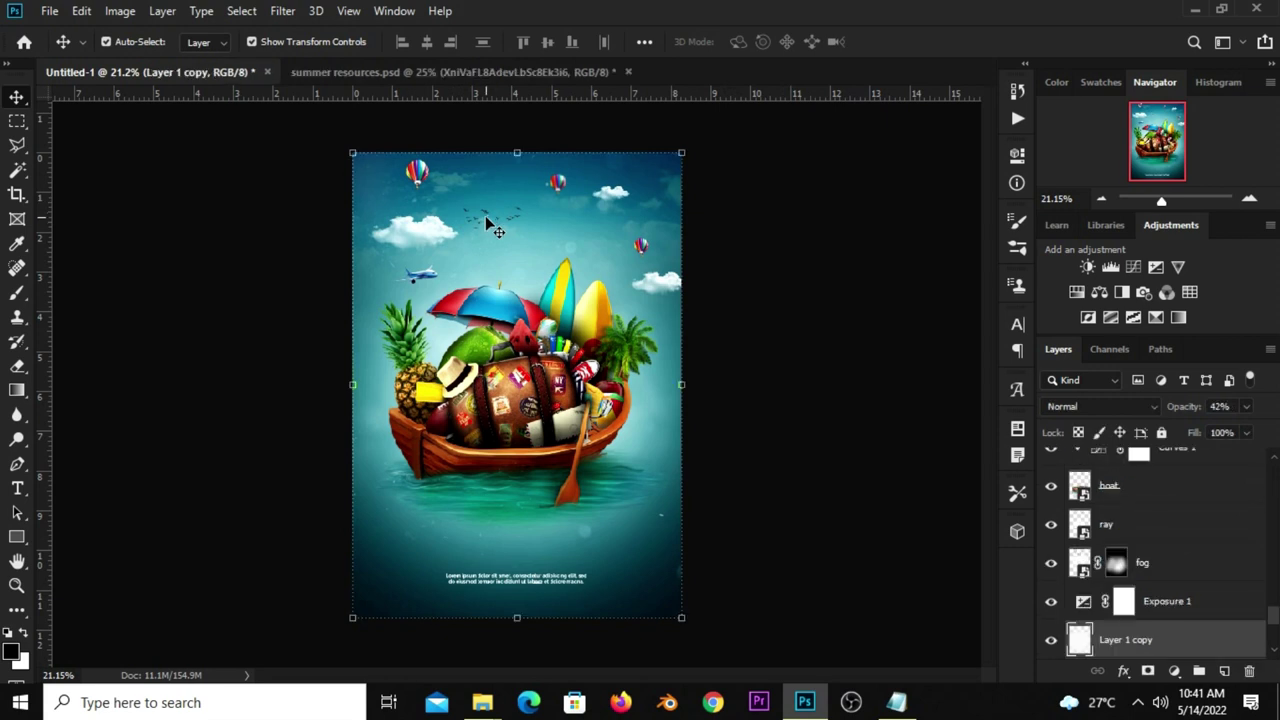
pyautogui.click(490, 215)
pyautogui.hotkey('ctrl', 't')
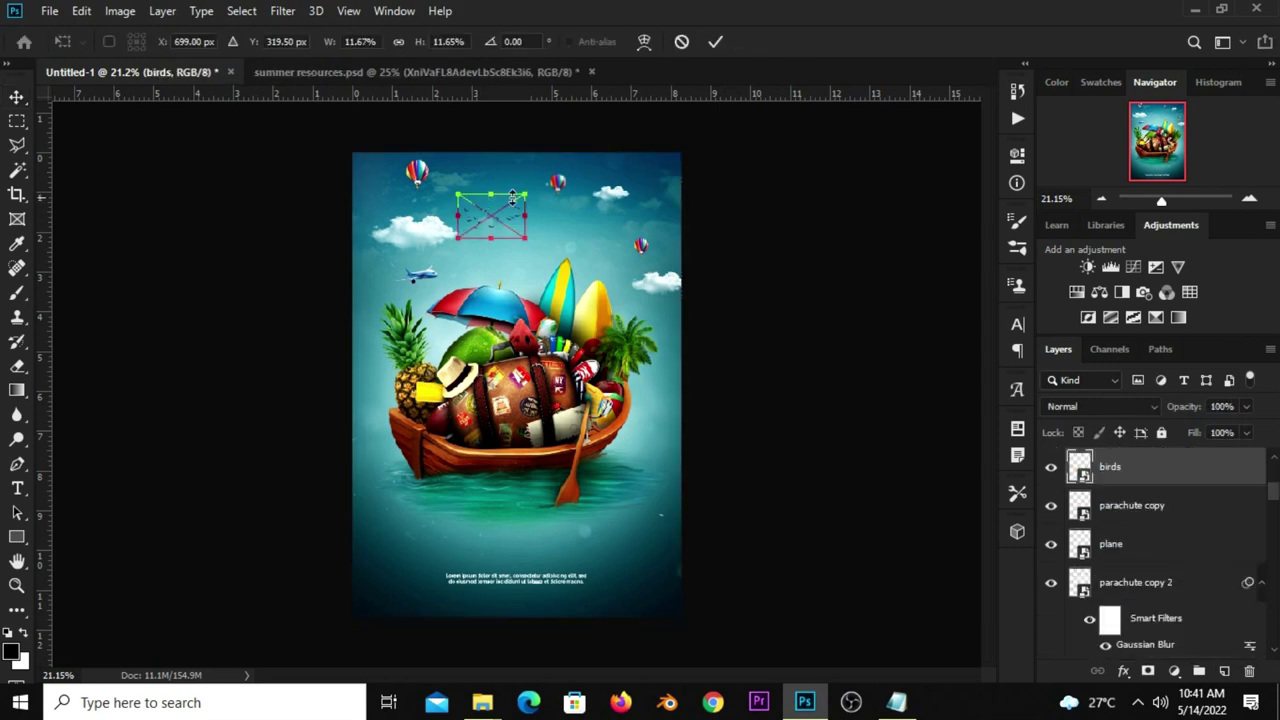
pyautogui.moveTo(524, 206); pyautogui.dragTo(459, 227)
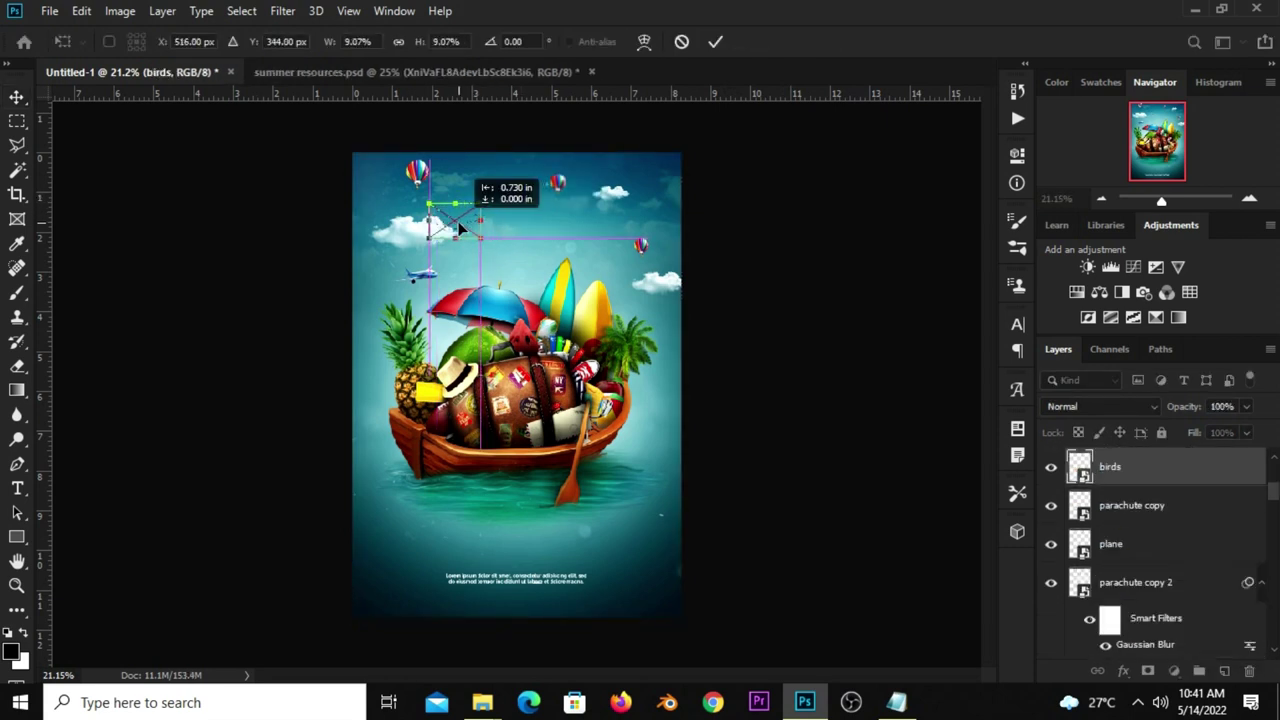
pyautogui.click(745, 231)
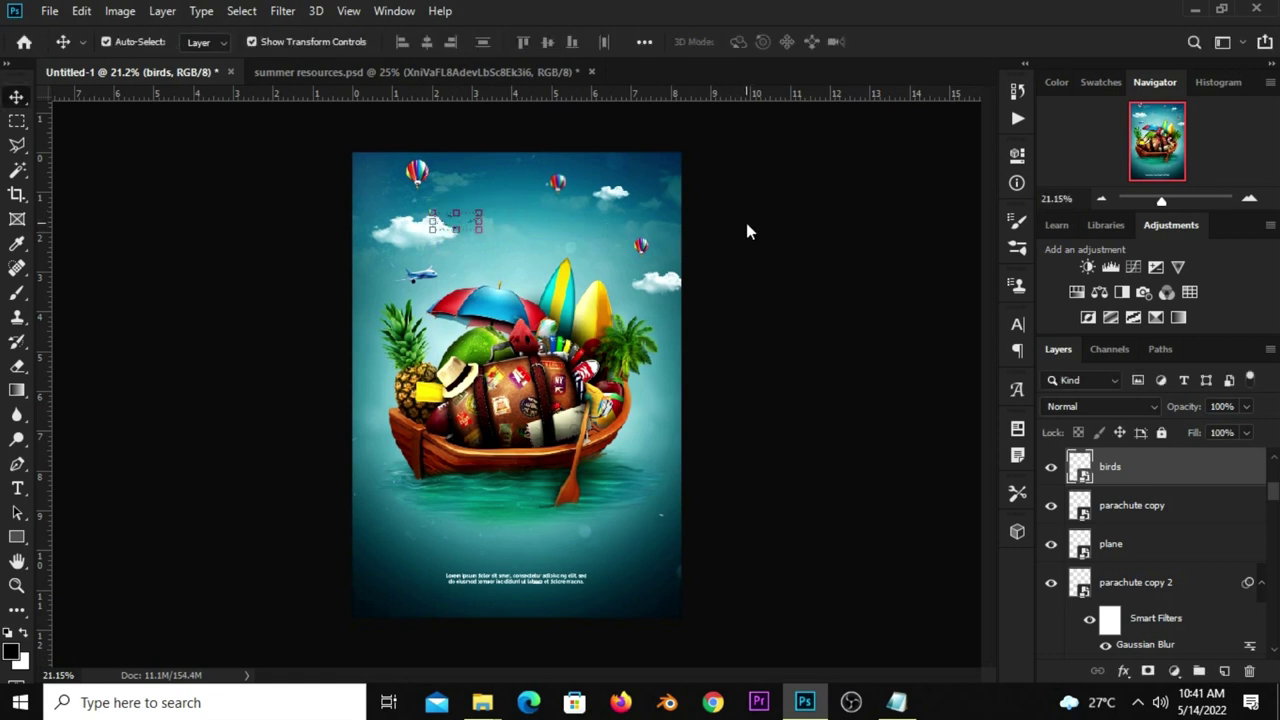
pyautogui.click(755, 283)
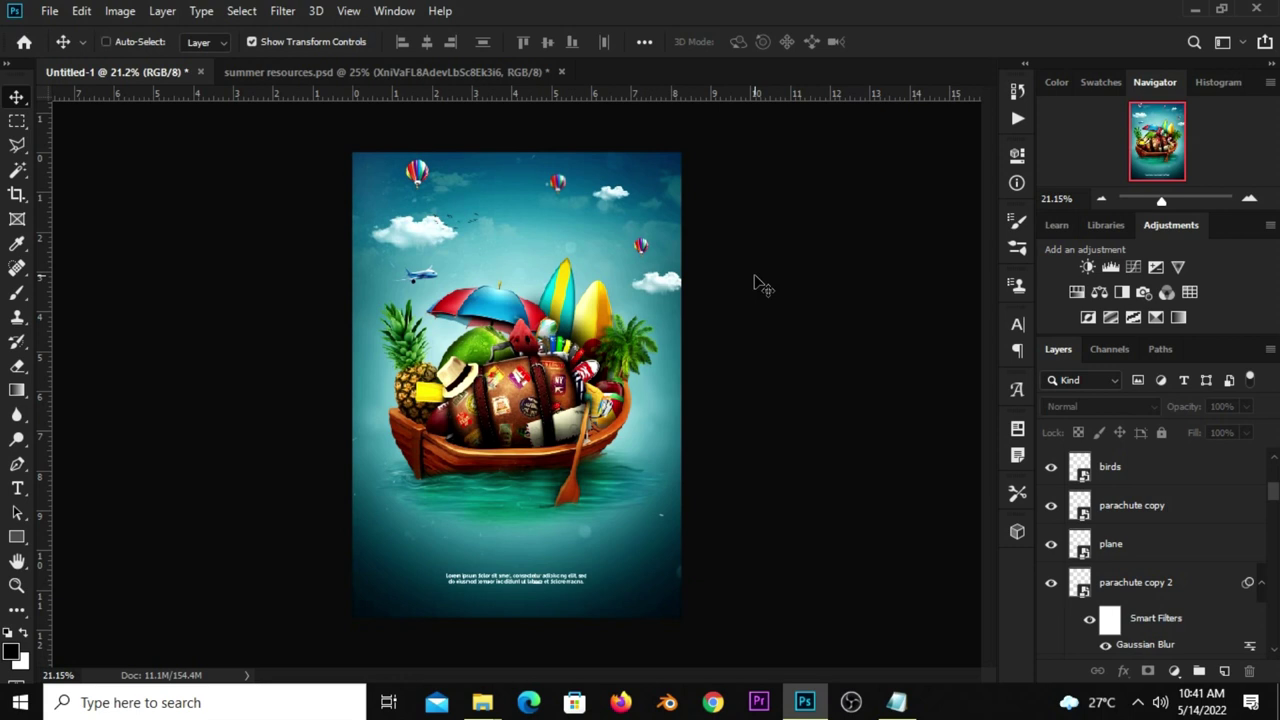
pyautogui.scroll(2, 760, 308)
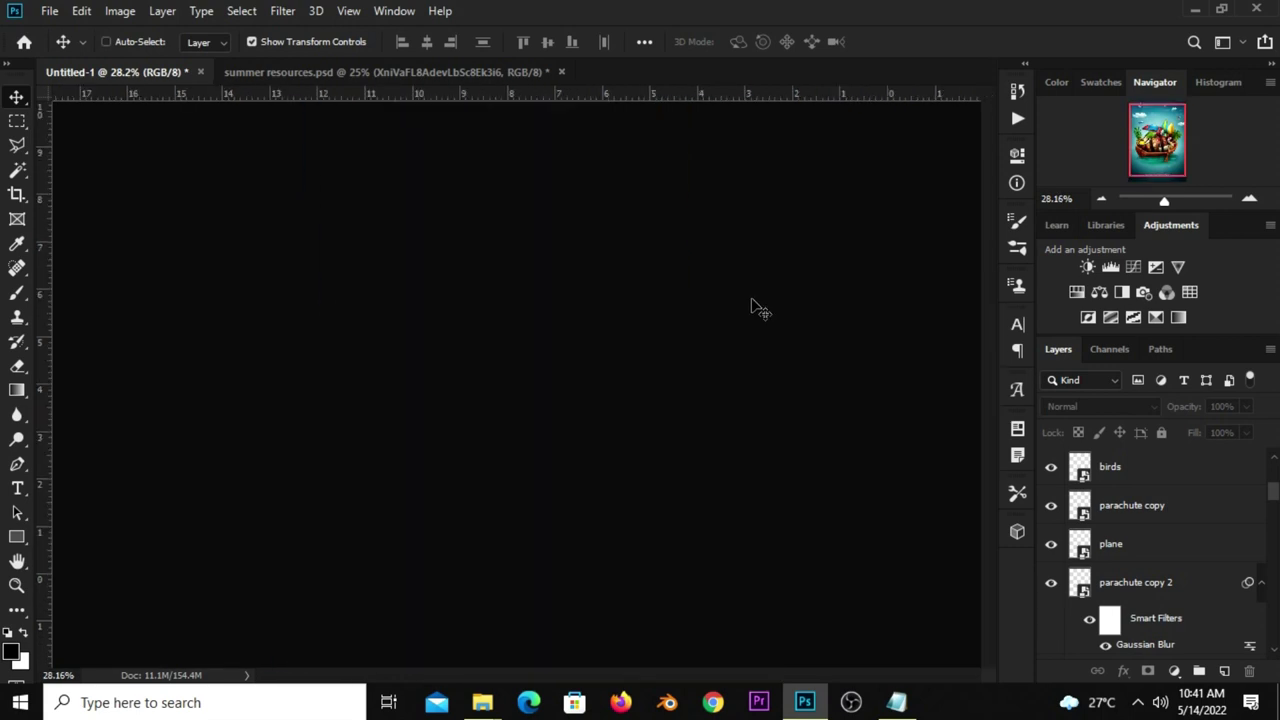
# - Merge visible layers into Layer 8 and in Camera Raw set Exposure +0.15, Contrast +23
pyautogui.hotkey('ctrl', '-')
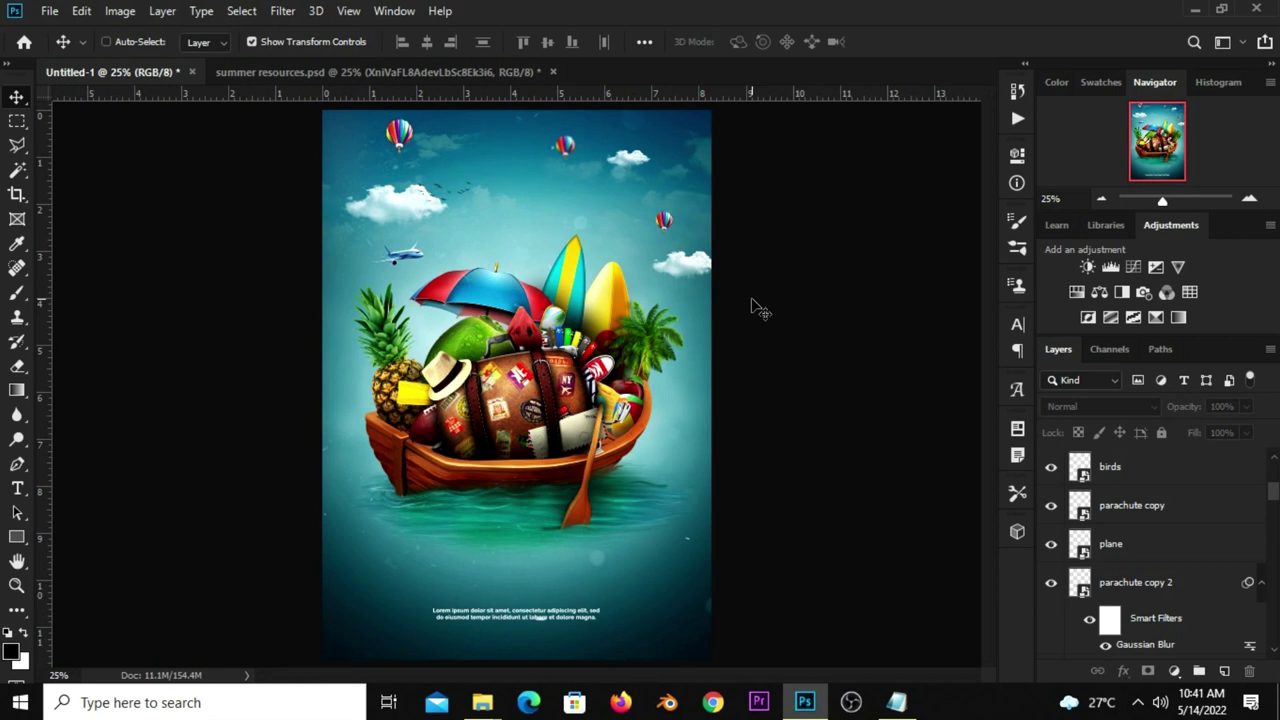
pyautogui.hotkey('ctrl', 'alt', 'shift', 'e')
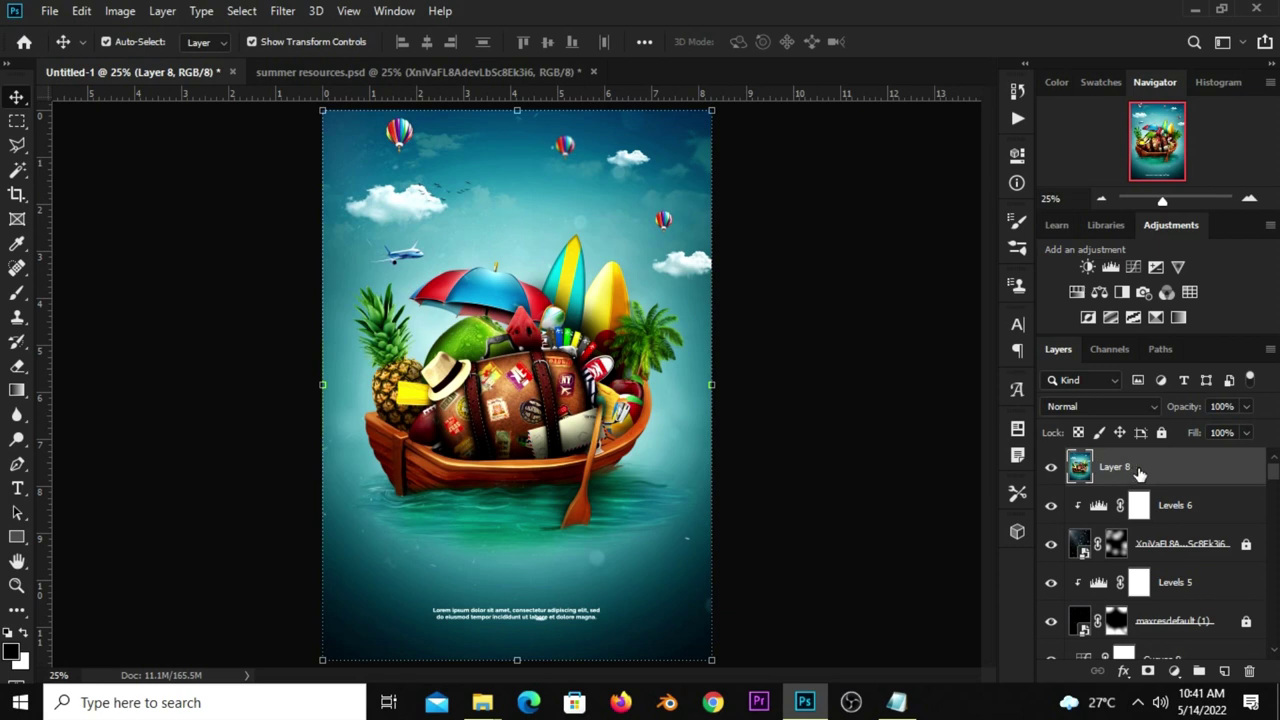
pyautogui.click(284, 13)
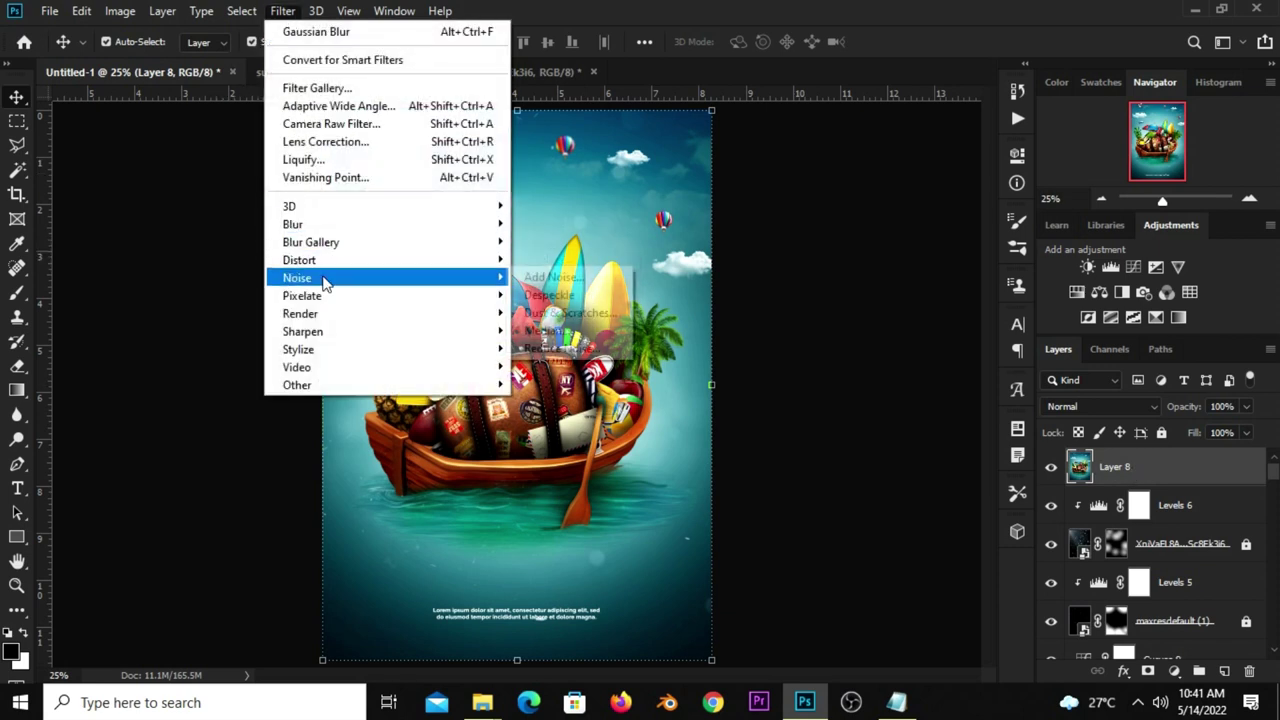
pyautogui.click(376, 124)
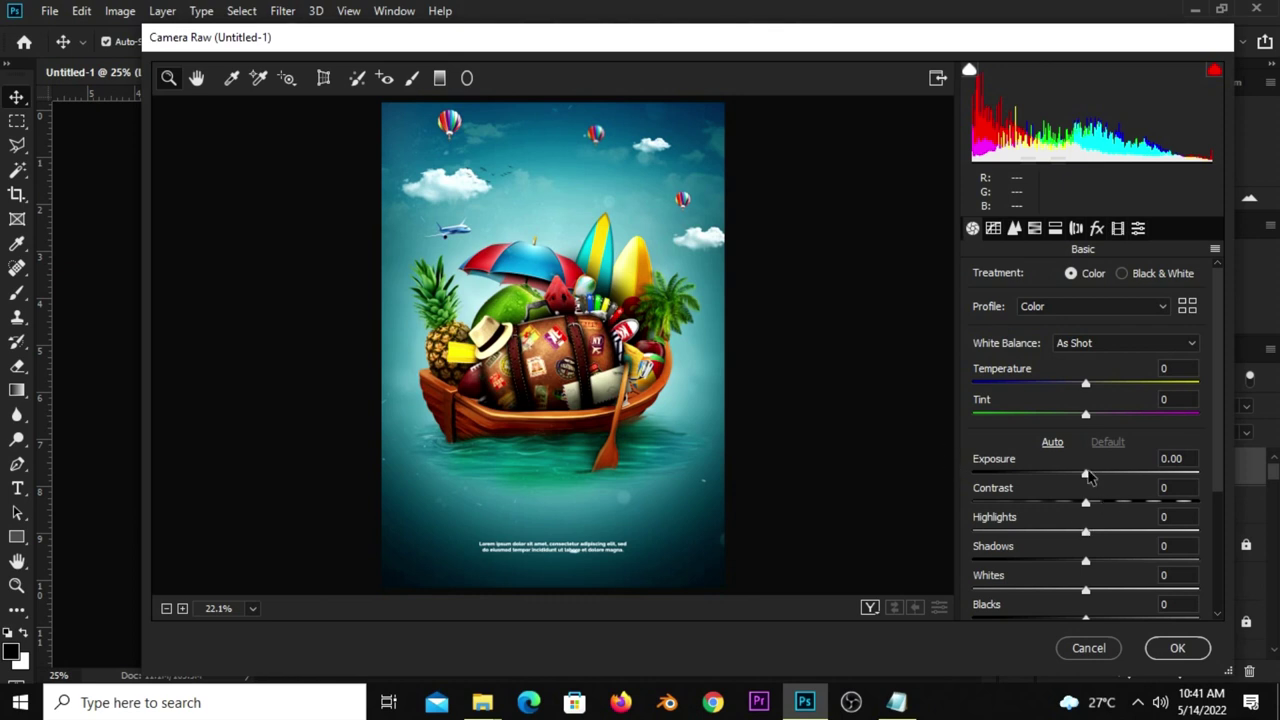
pyautogui.moveTo(1090, 477); pyautogui.dragTo(1094, 477)
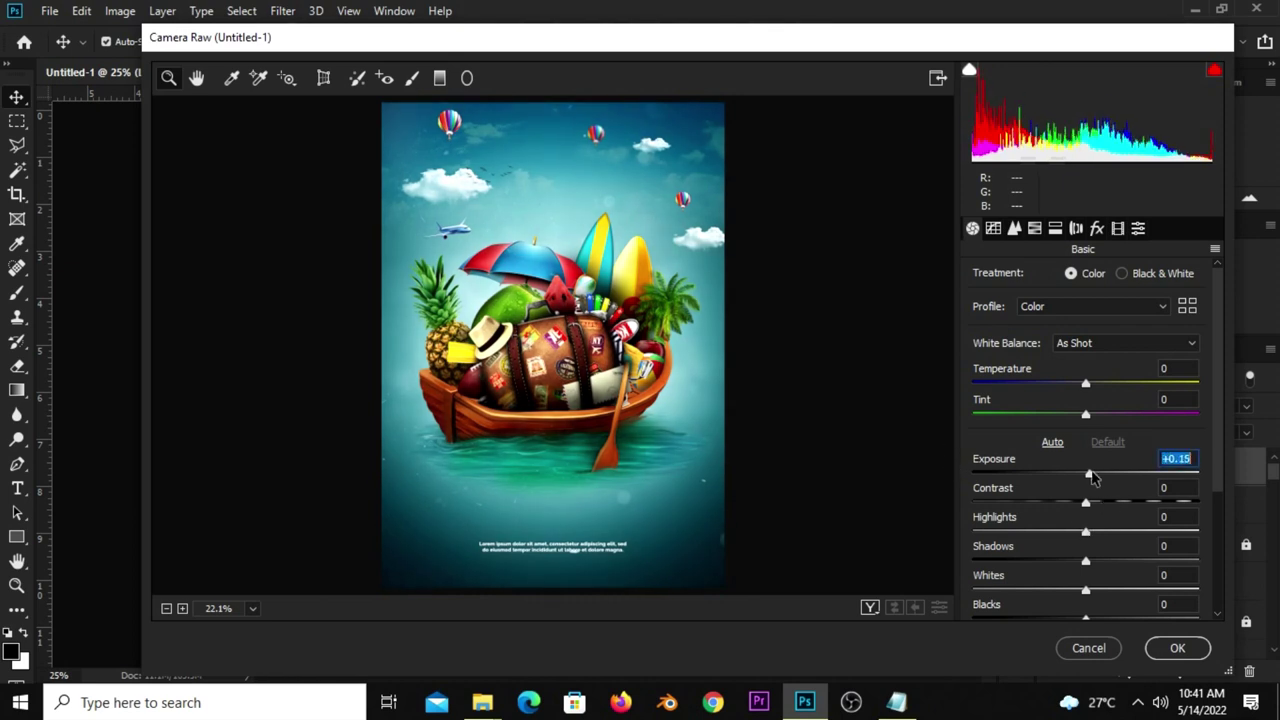
pyautogui.moveTo(1092, 502)
pyautogui.mouseDown()
pyautogui.moveTo(1112, 507)
pyautogui.moveTo(1106, 539)
pyautogui.moveTo(1076, 570)
pyautogui.mouseUp()
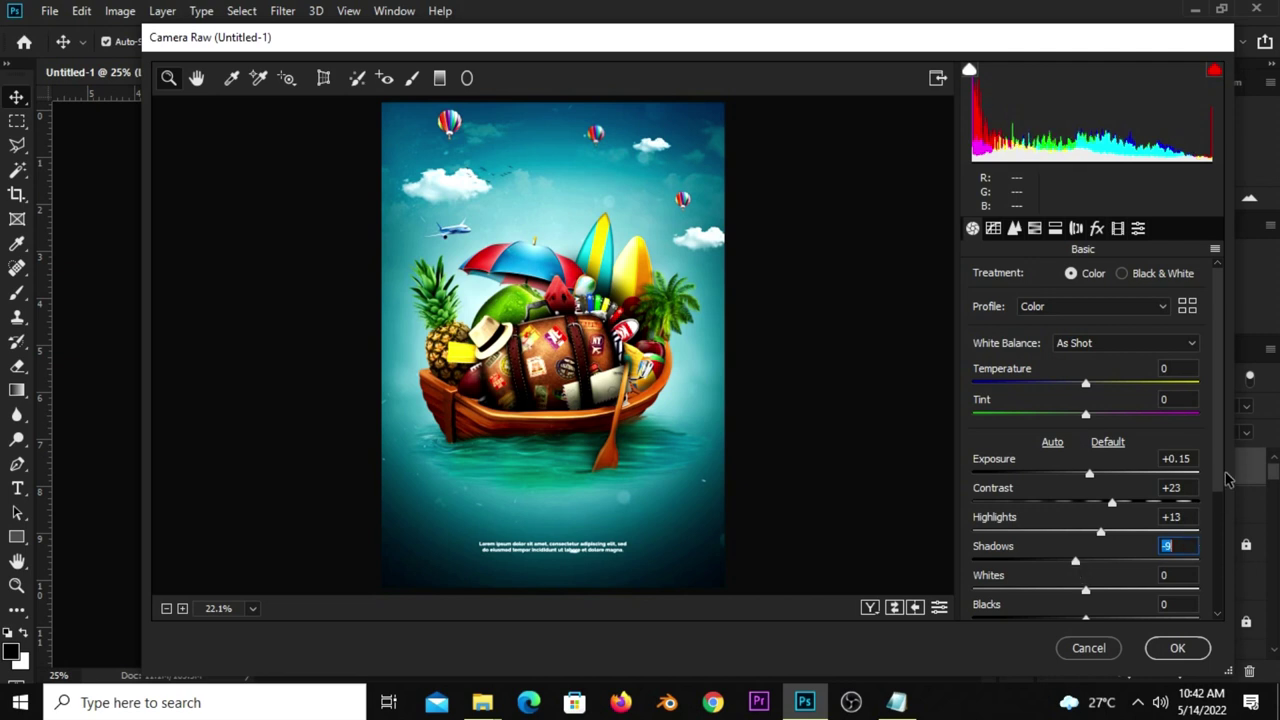
# - Set Whites +10, Blacks -17, Texture +19 and Clarity +8 in Camera Raw
pyautogui.scroll(-2, 1080, 565)
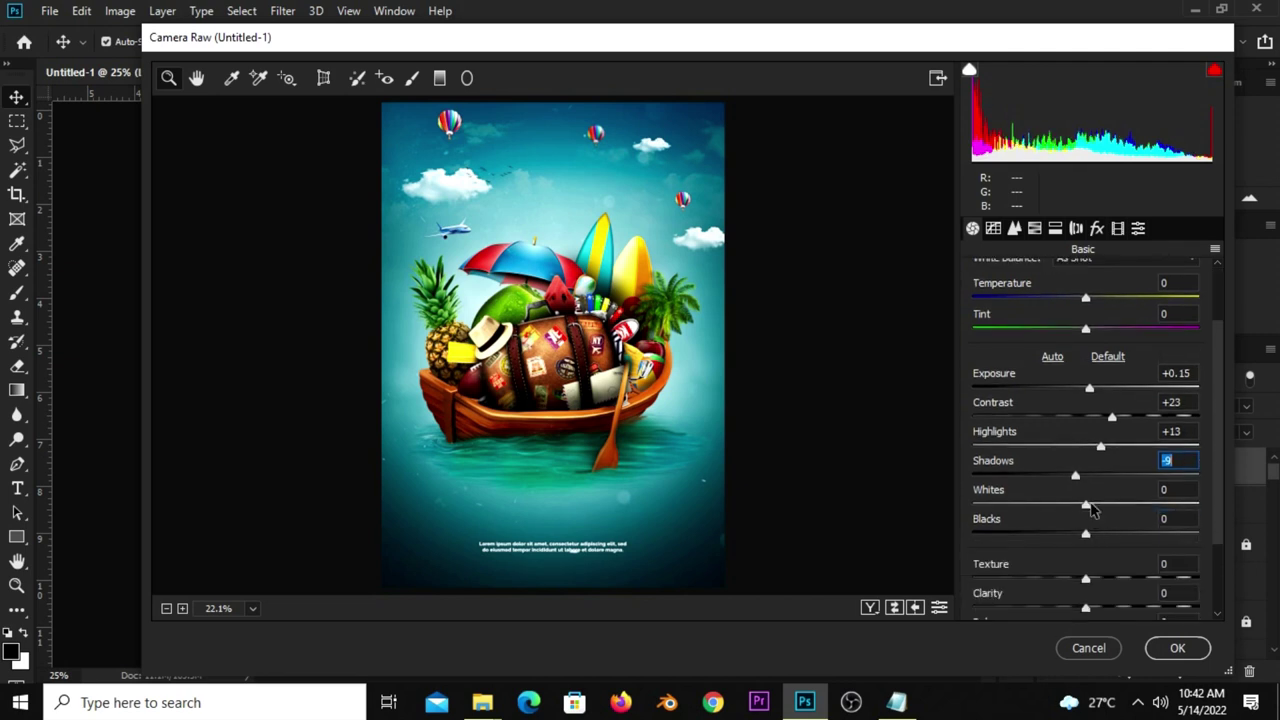
pyautogui.moveTo(1095, 509); pyautogui.dragTo(1102, 510)
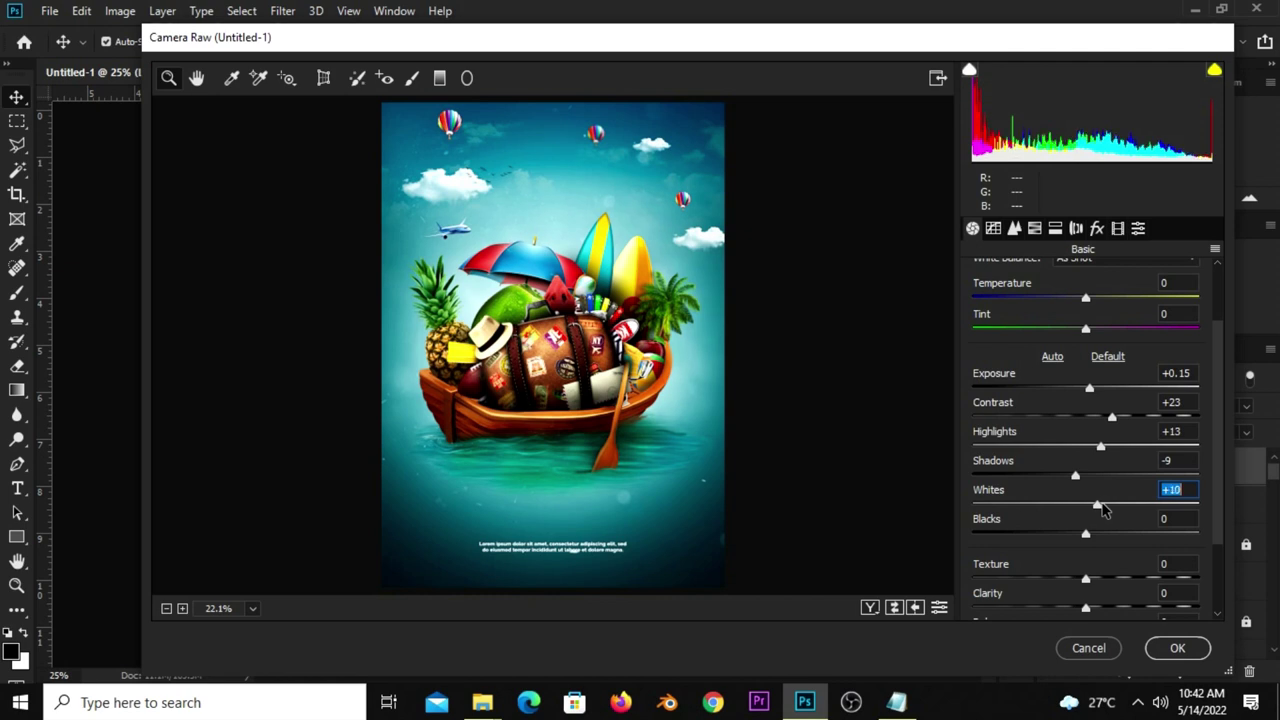
pyautogui.moveTo(1063, 540); pyautogui.dragTo(1068, 538)
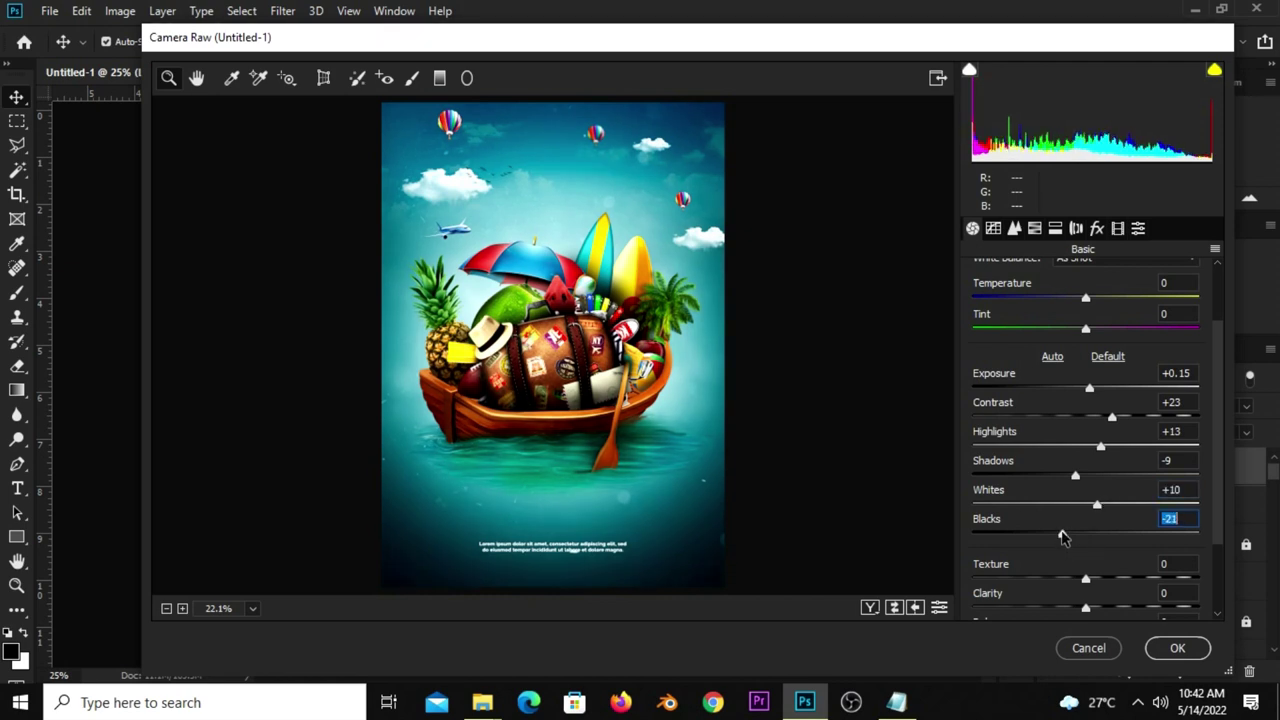
pyautogui.scroll(-3, 1147, 521)
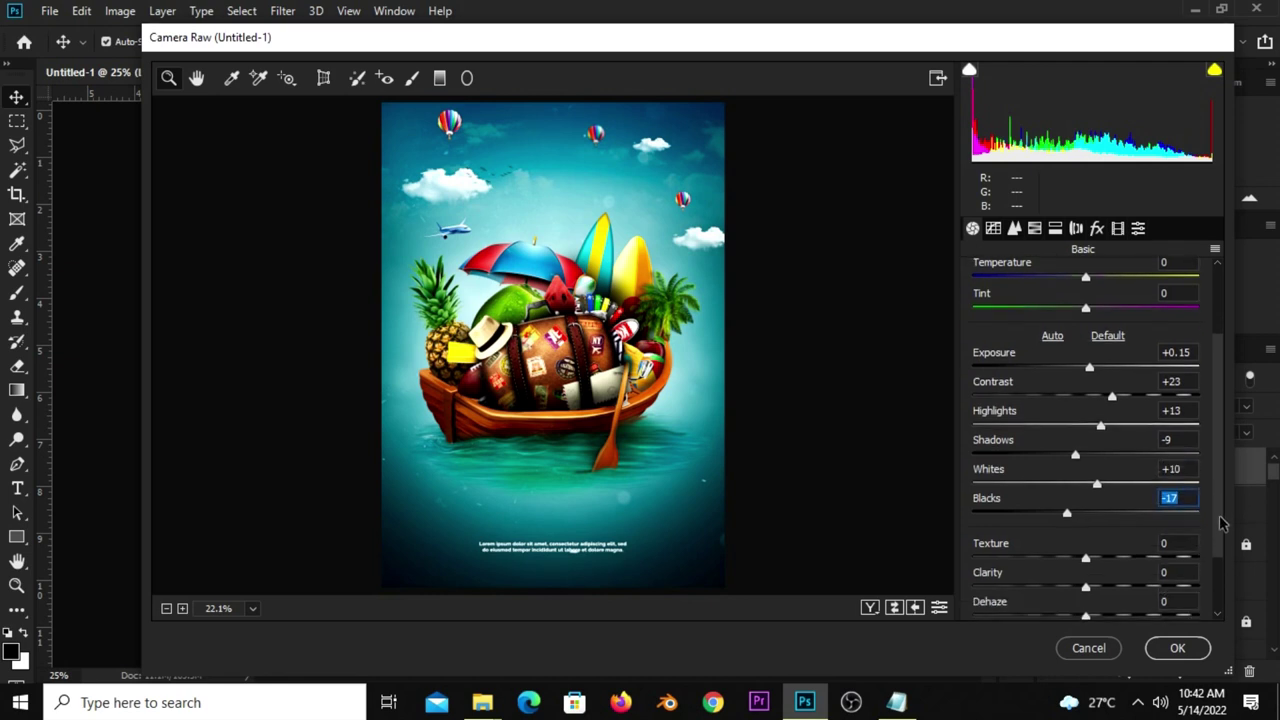
pyautogui.moveTo(1104, 542); pyautogui.dragTo(1121, 545)
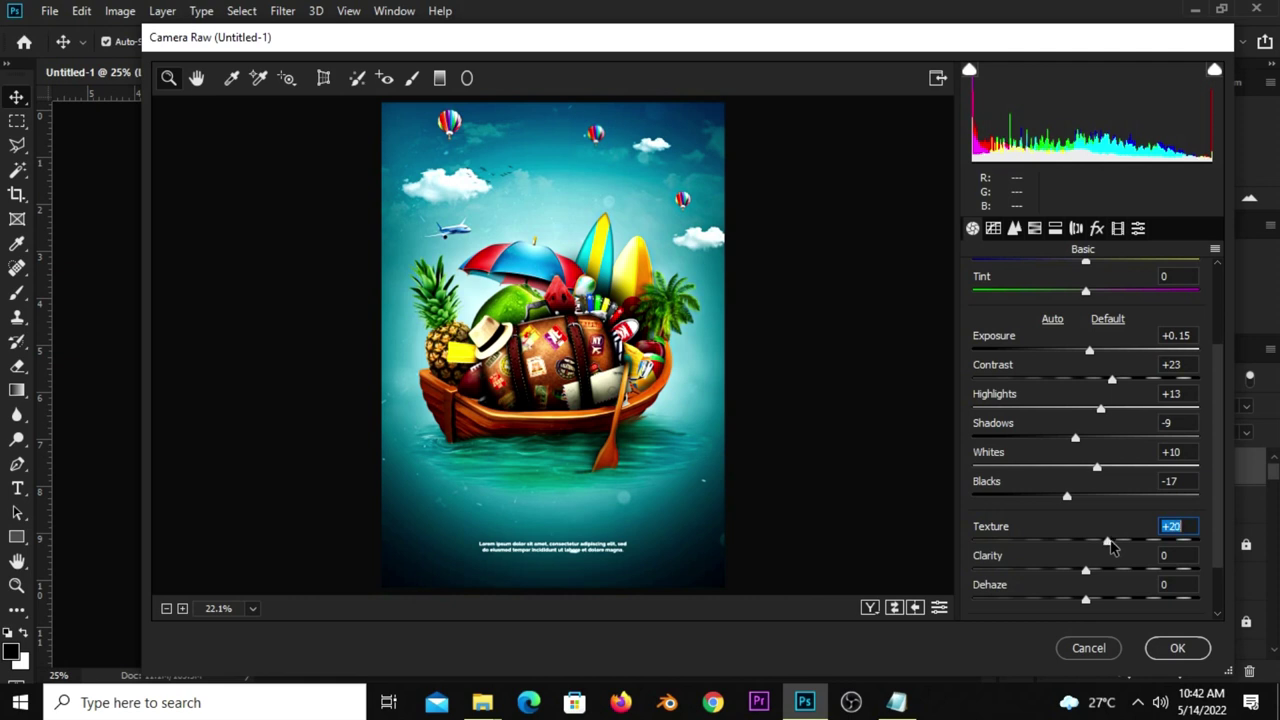
pyautogui.moveTo(1086, 569); pyautogui.dragTo(1095, 574)
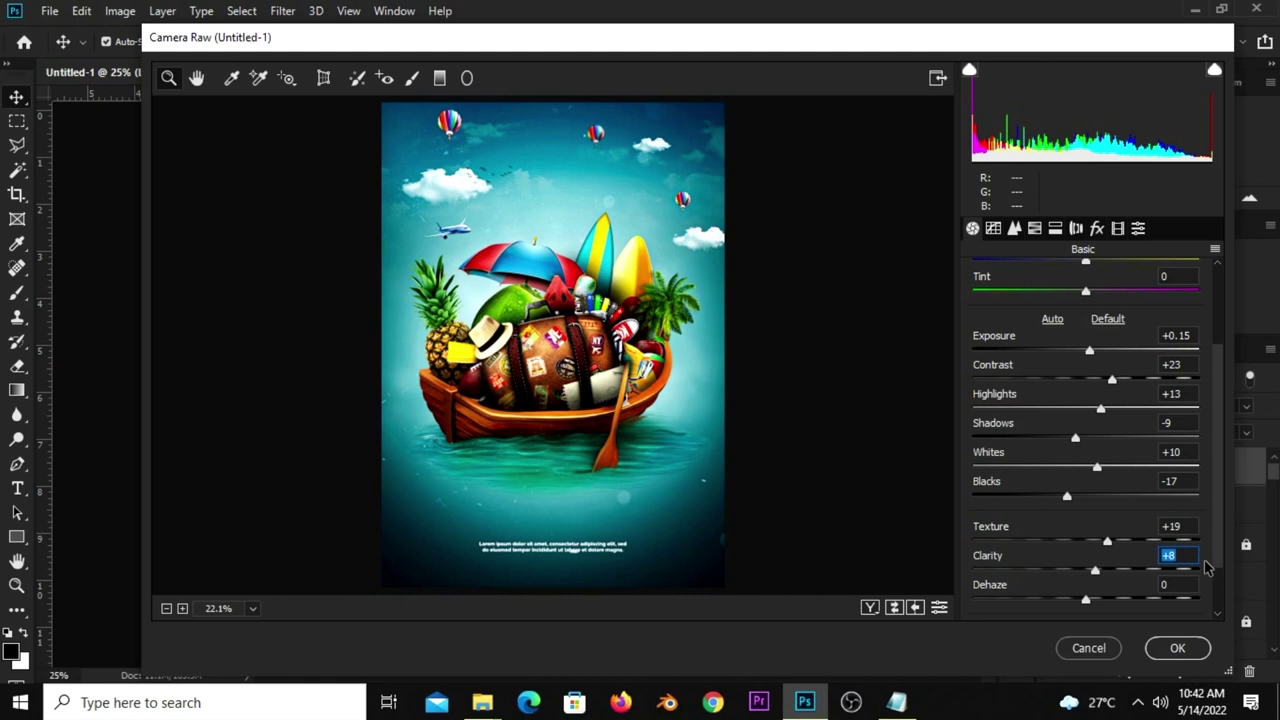
# - Adjust further Camera Raw Basic panel settings and apply the grade to the poster
pyautogui.click(1168, 526)
pyautogui.click(1168, 481)
pyautogui.click(1165, 452)
pyautogui.click(1172, 422)
pyautogui.click(1172, 393)
pyautogui.click(1172, 364)
pyautogui.click(1185, 335)
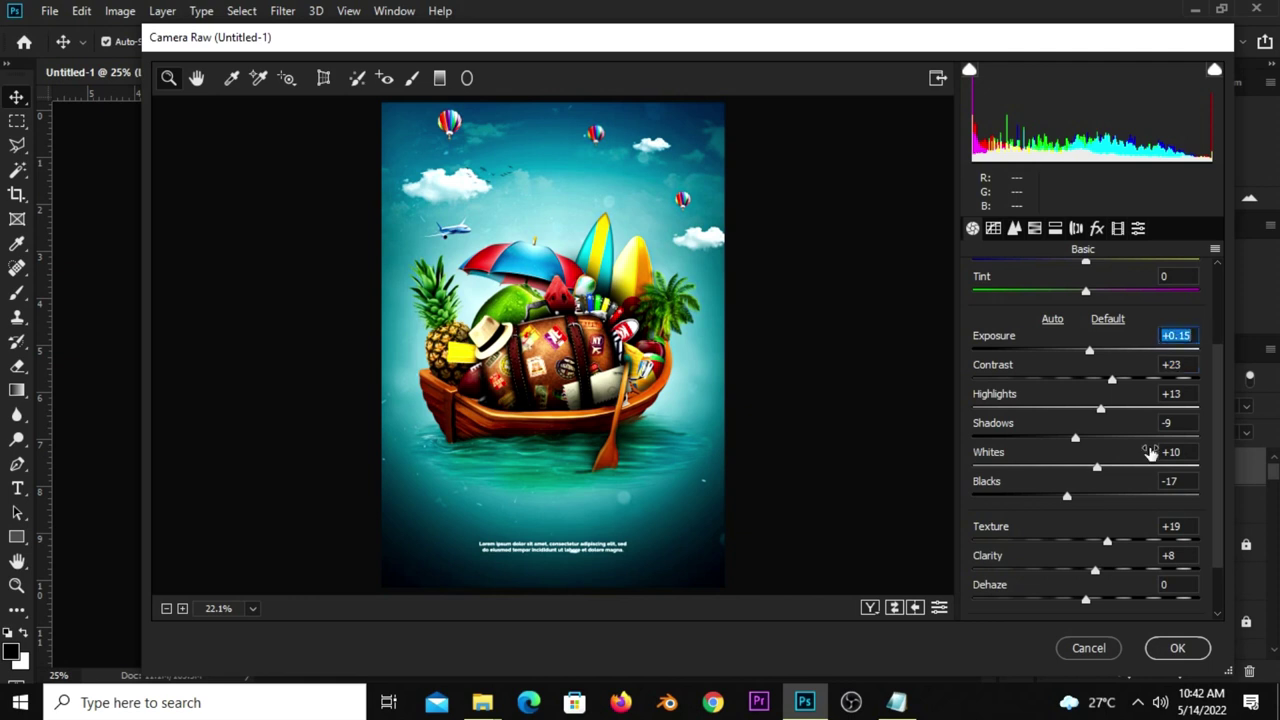
pyautogui.click(1175, 648)
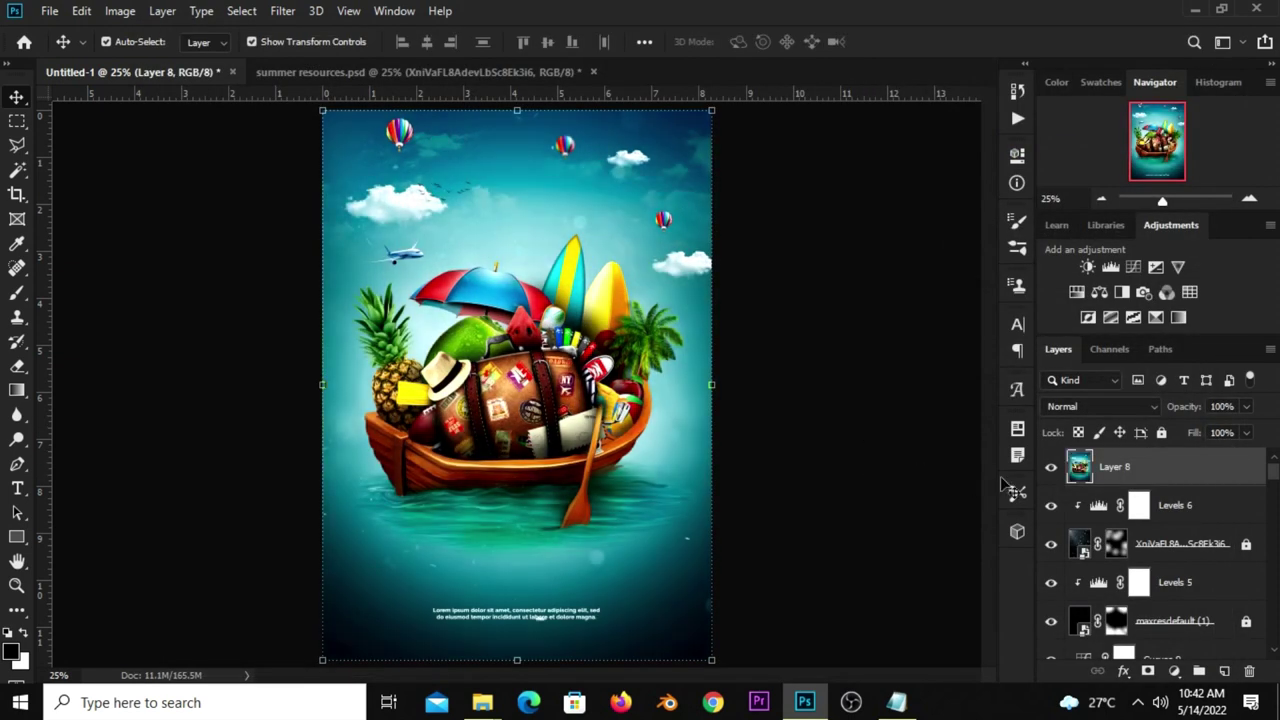
# - Toggle Layer 8's visibility off and on to compare the ungraded and graded poster
pyautogui.click(1051, 467)
pyautogui.click(1051, 467)
pyautogui.click(1051, 468)
pyautogui.click(1051, 468)
# - Zoom to 50% and scroll from the sky down to the caption to inspect details
pyautogui.hotkey('ctrl', '+')
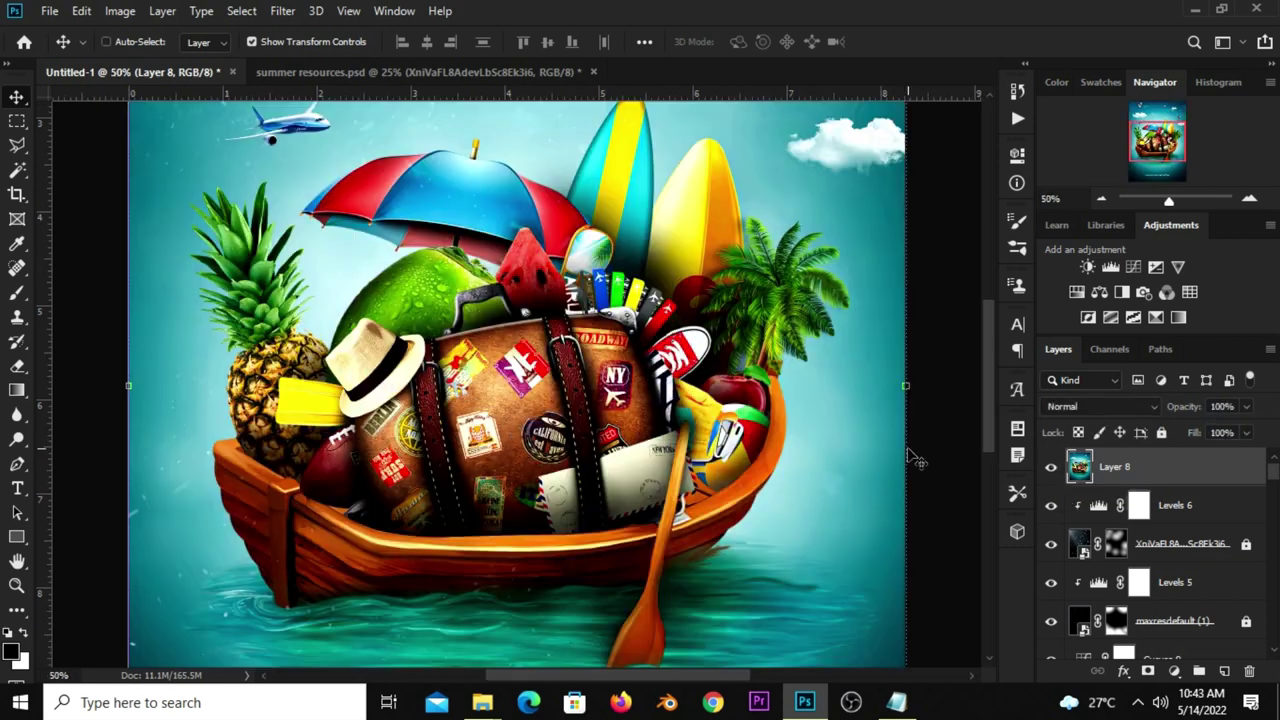
pyautogui.scroll(3, 987, 385)
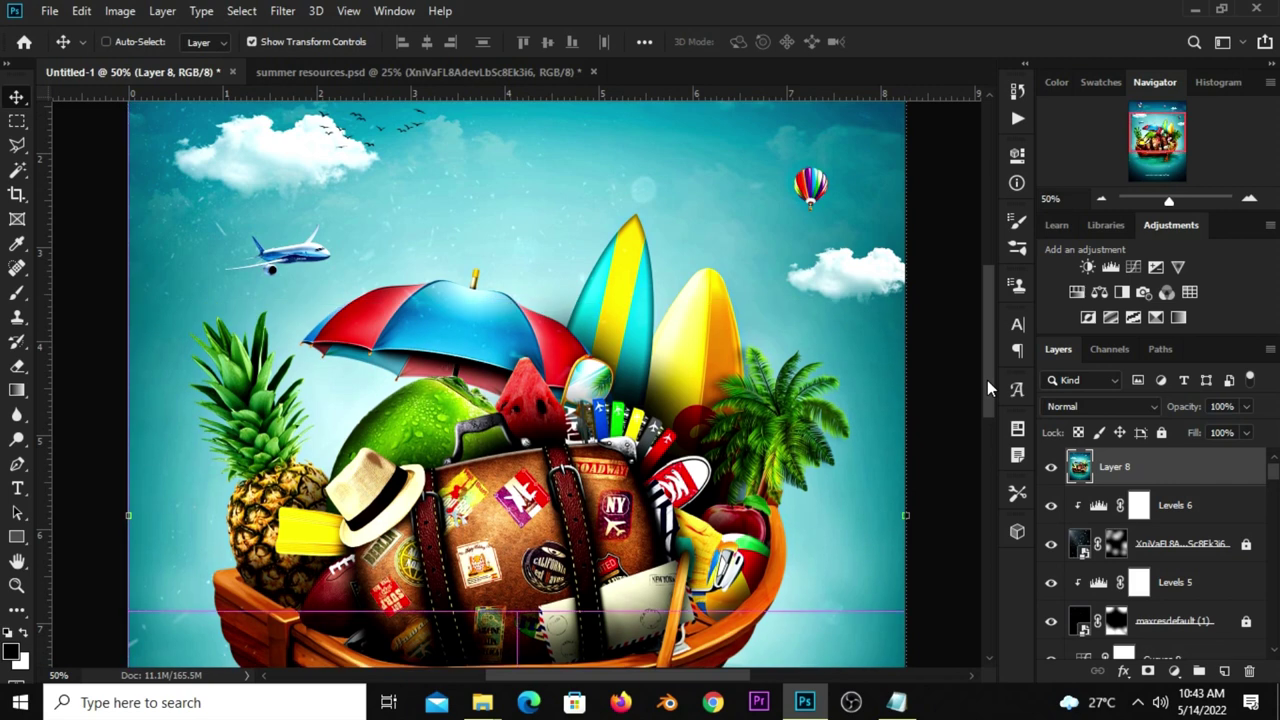
pyautogui.scroll(1, 987, 370)
pyautogui.moveTo(987, 365)
pyautogui.mouseDown()
pyautogui.moveTo(987, 350)
pyautogui.moveTo(995, 489)
pyautogui.mouseUp()
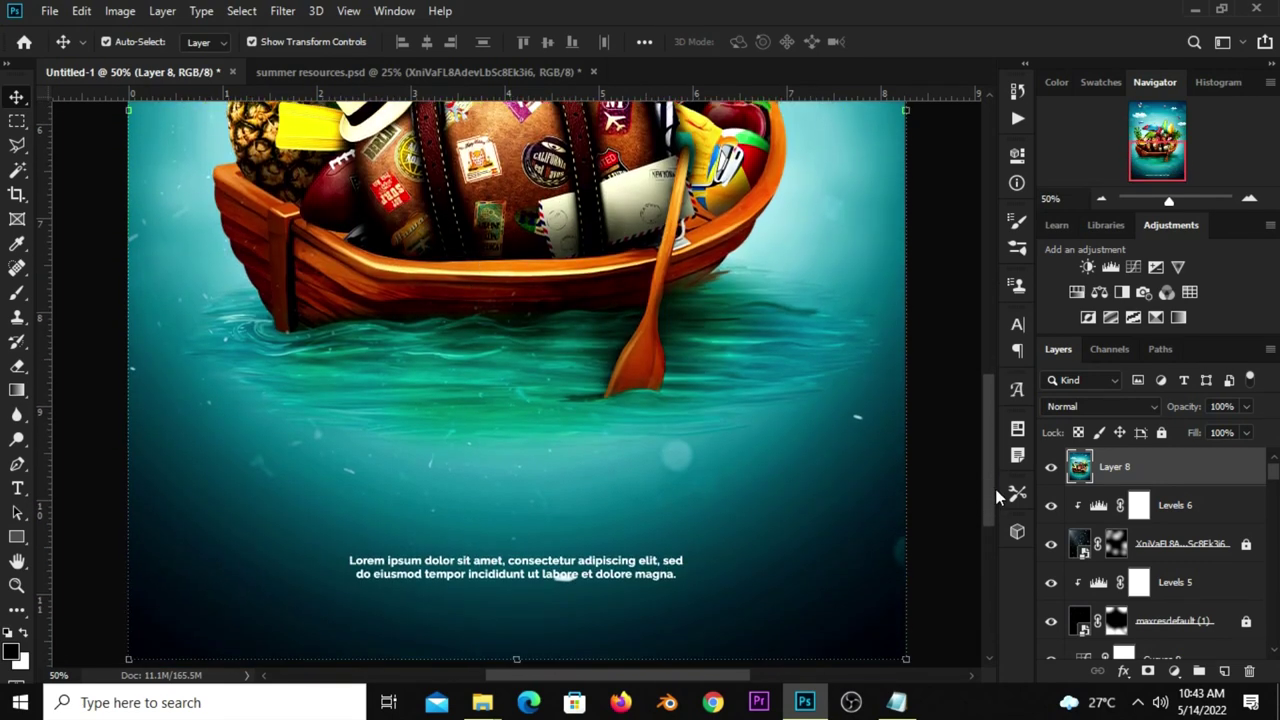